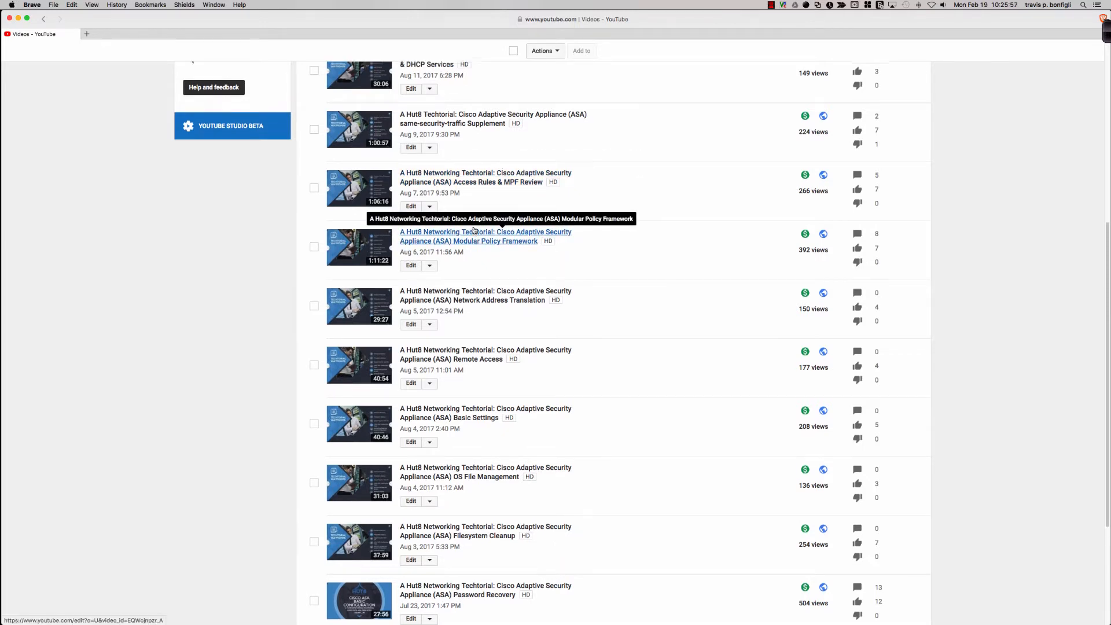
Look through the uploaded Hut8 Cisco Adaptive Security Appliance videos in the YouTube video manager
scroll(472, 219, up, 1)
scroll(473, 229, up, 2)
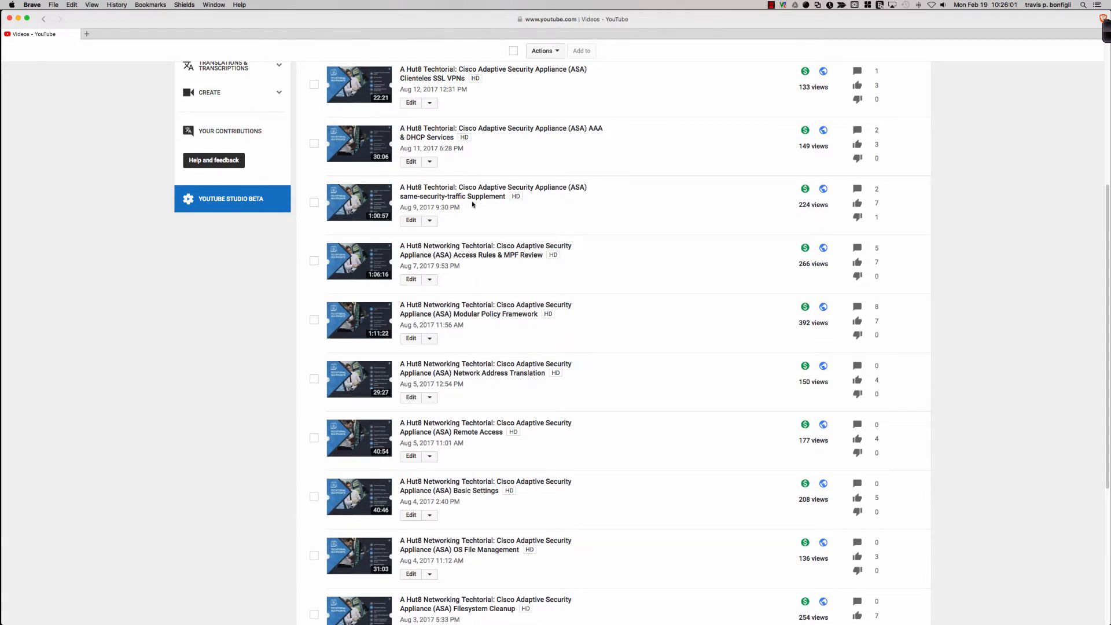
scroll(472, 206, up, 1)
scroll(473, 205, up, 1)
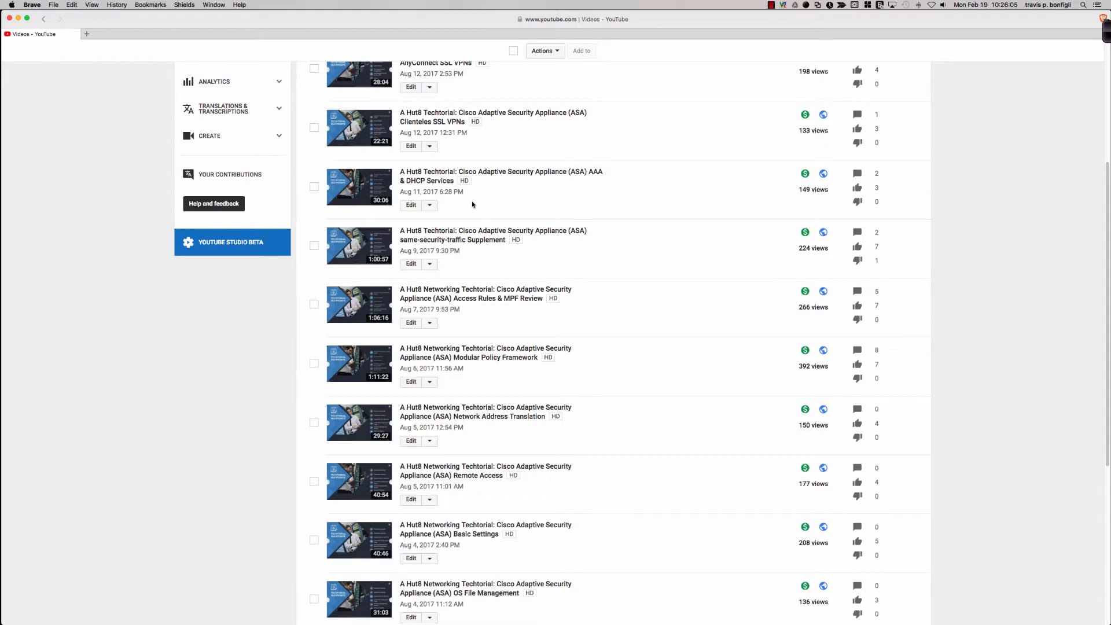
scroll(472, 204, up, 3)
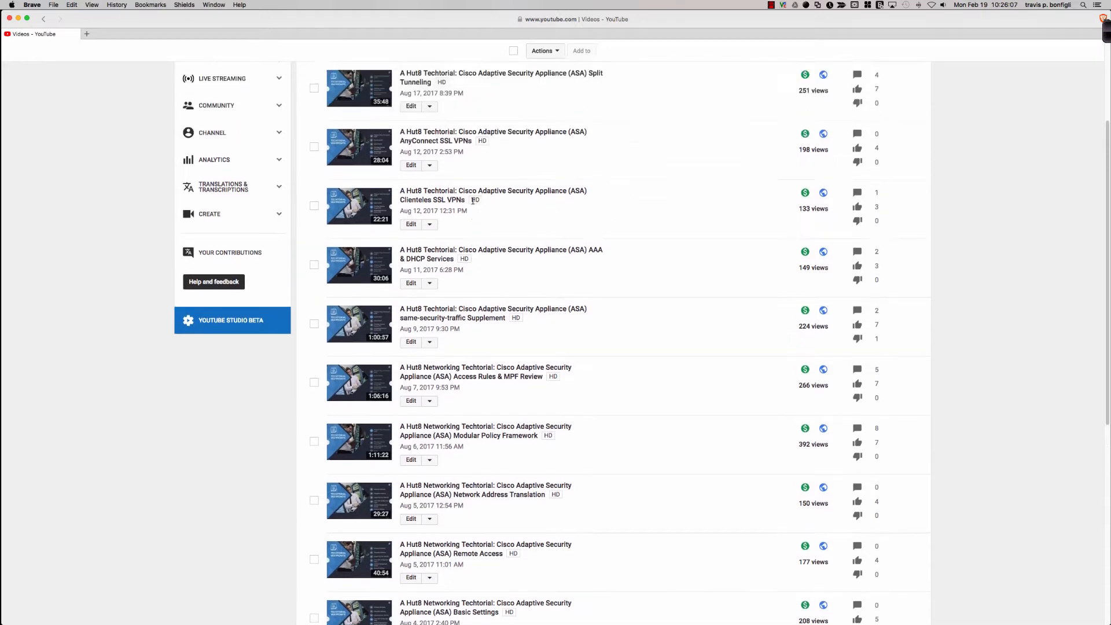
scroll(472, 200, up, 1)
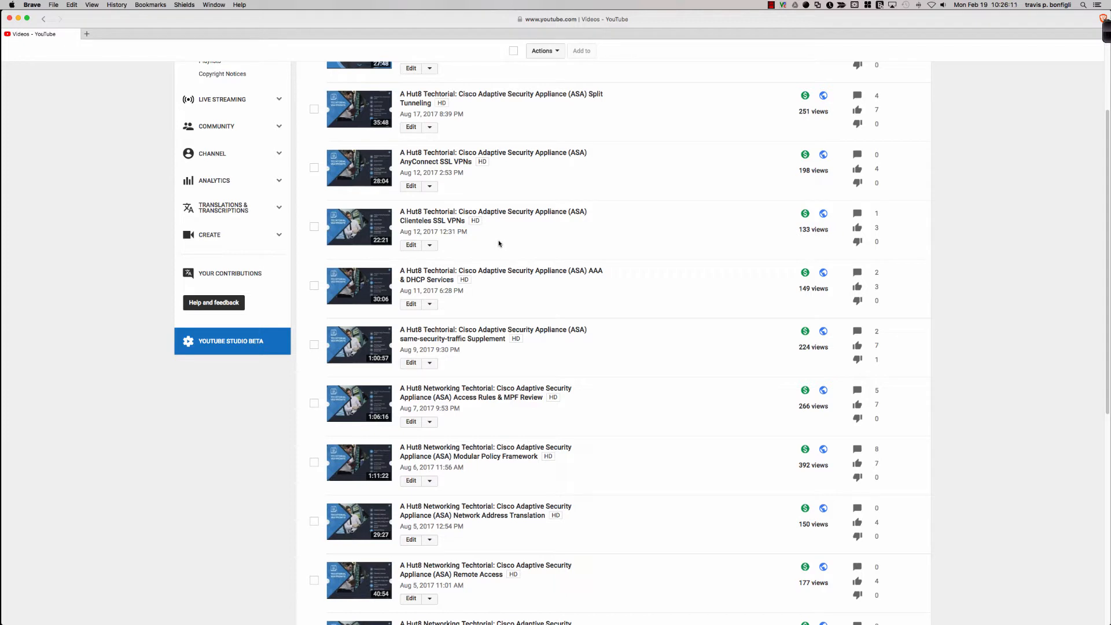
scroll(500, 242, up, 1)
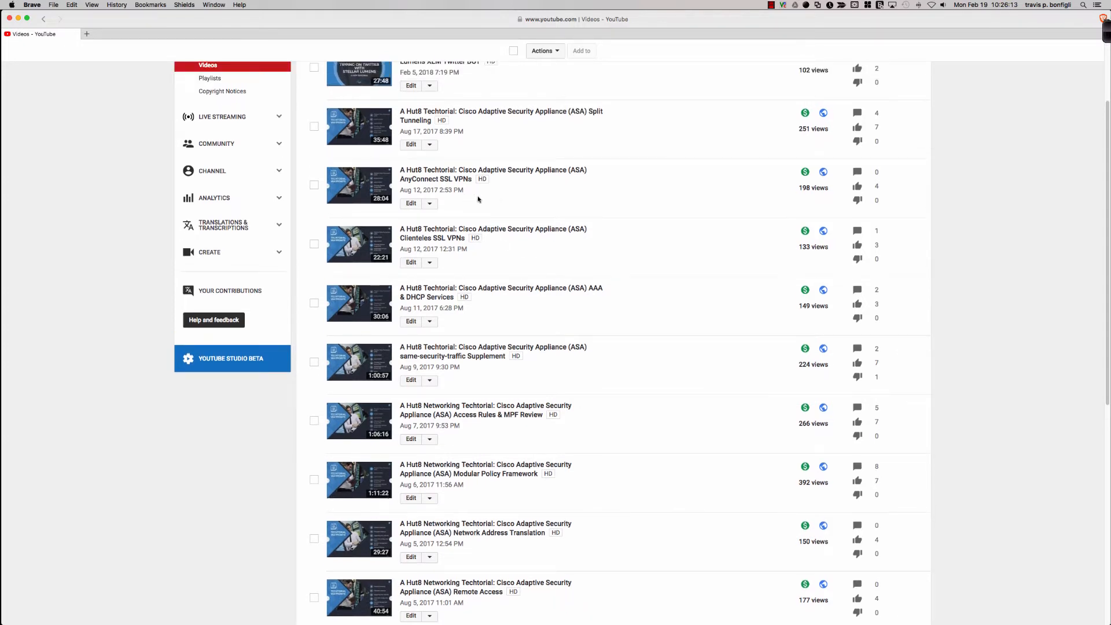
scroll(486, 202, up, 3)
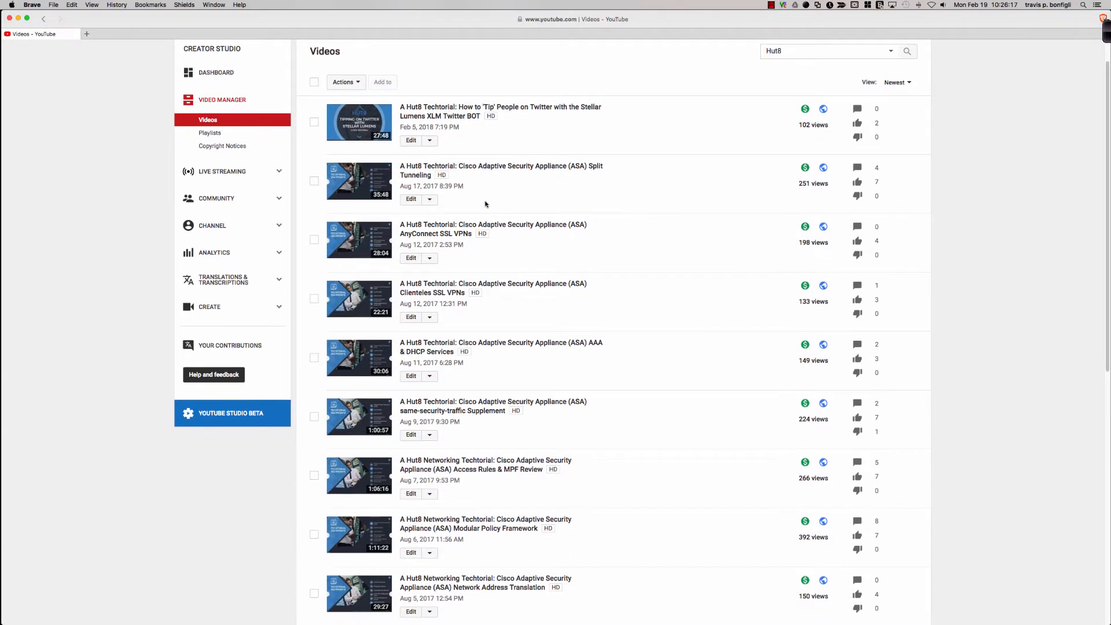
scroll(486, 203, down, 5)
scroll(486, 203, up, 2)
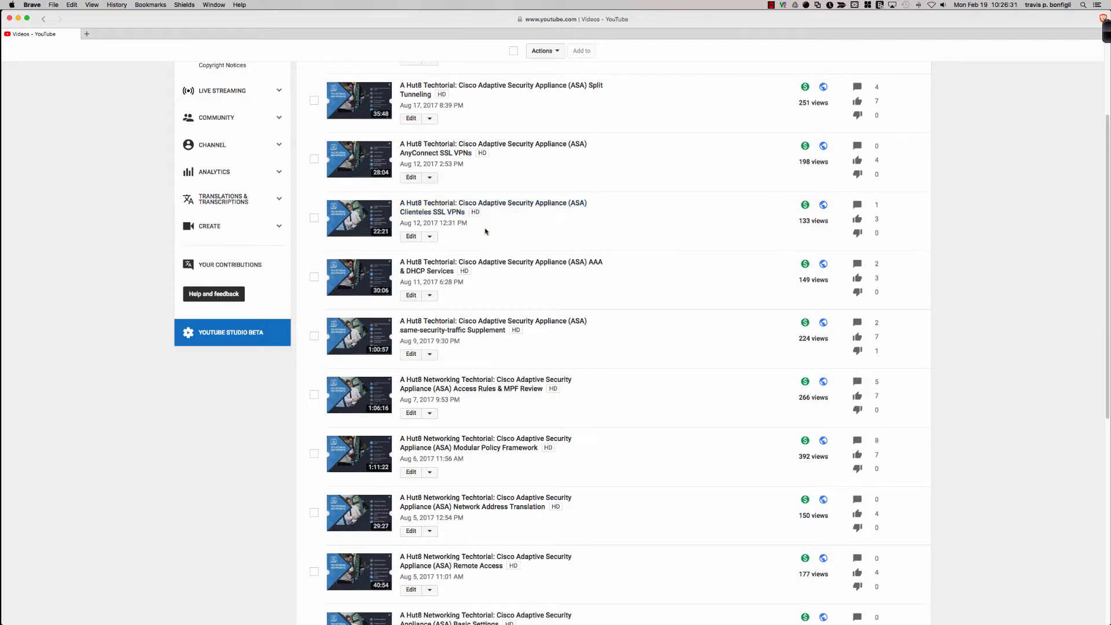
scroll(496, 261, down, 1)
scroll(496, 262, down, 1)
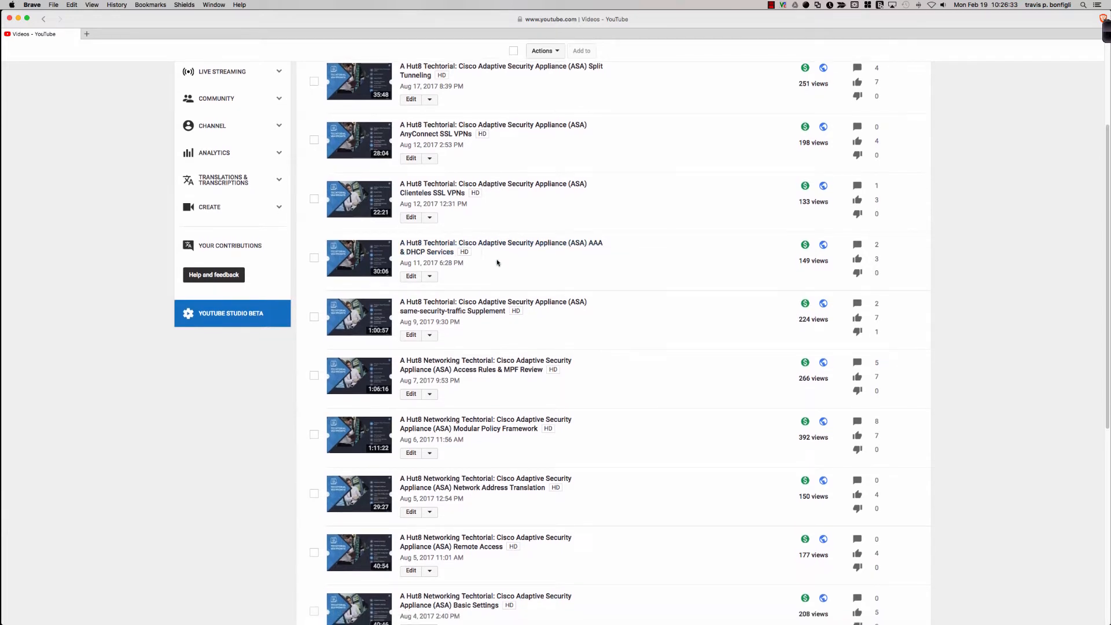
scroll(496, 262, down, 3)
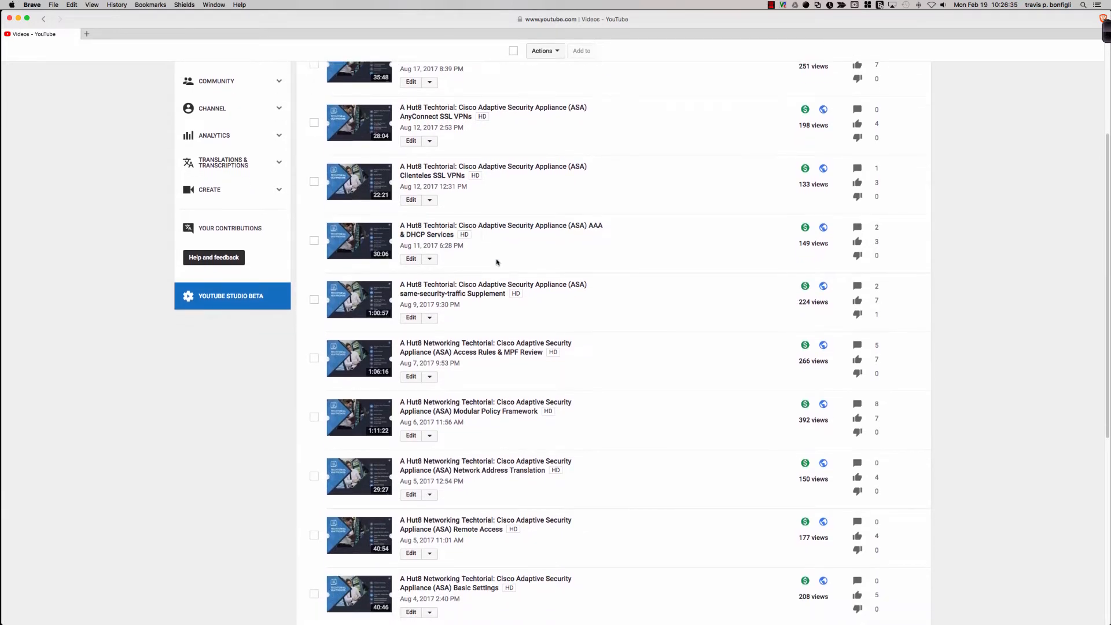
scroll(497, 262, down, 6)
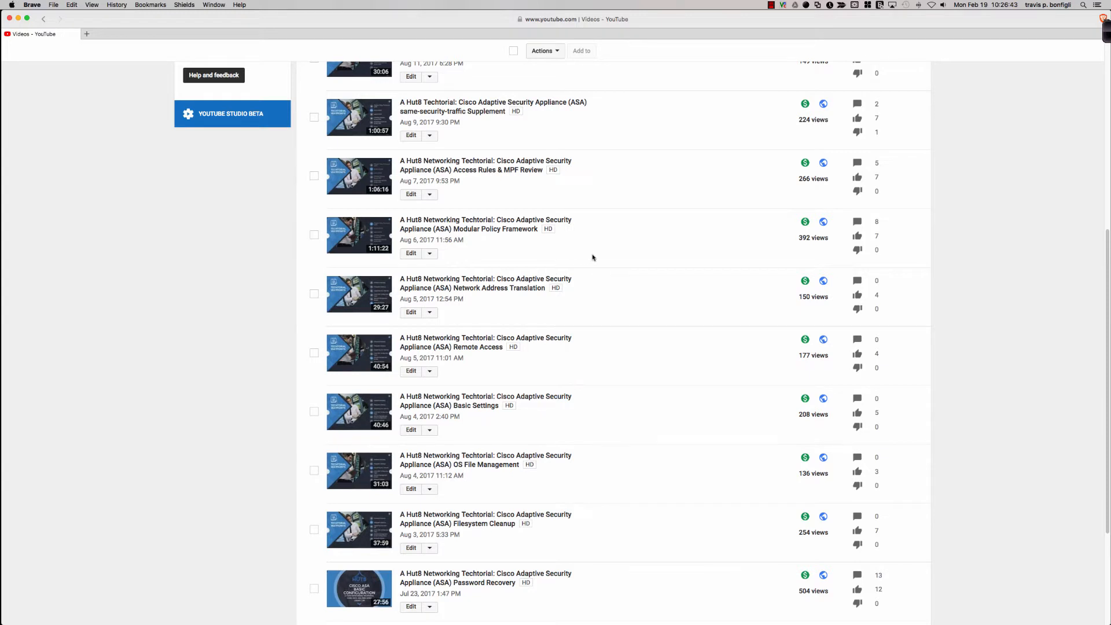
scroll(593, 257, up, 1)
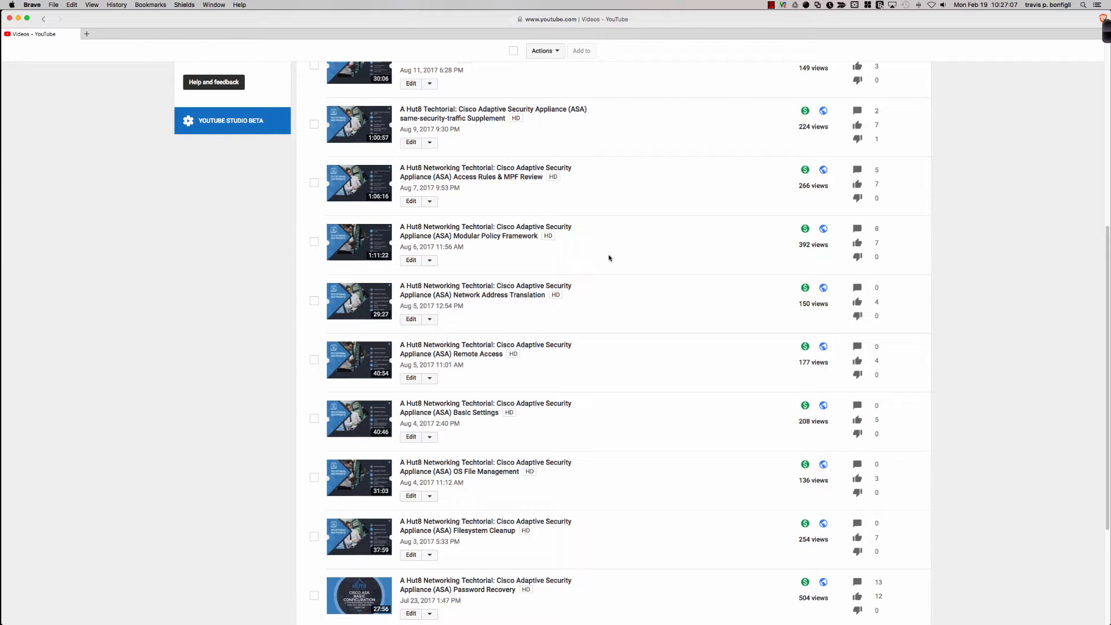
Switch to the VMware Fusion virtual machine running the Packet Tracer ASA activity
key(super+Tab)
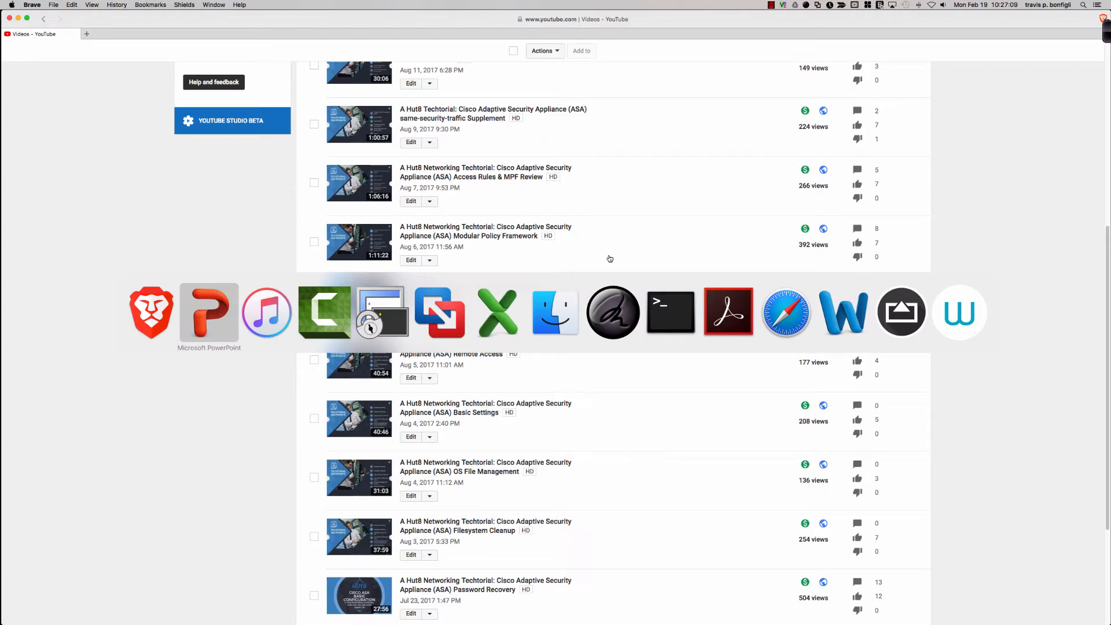
key(super+Tab)
key(super+Tab)
key(super+Tab)
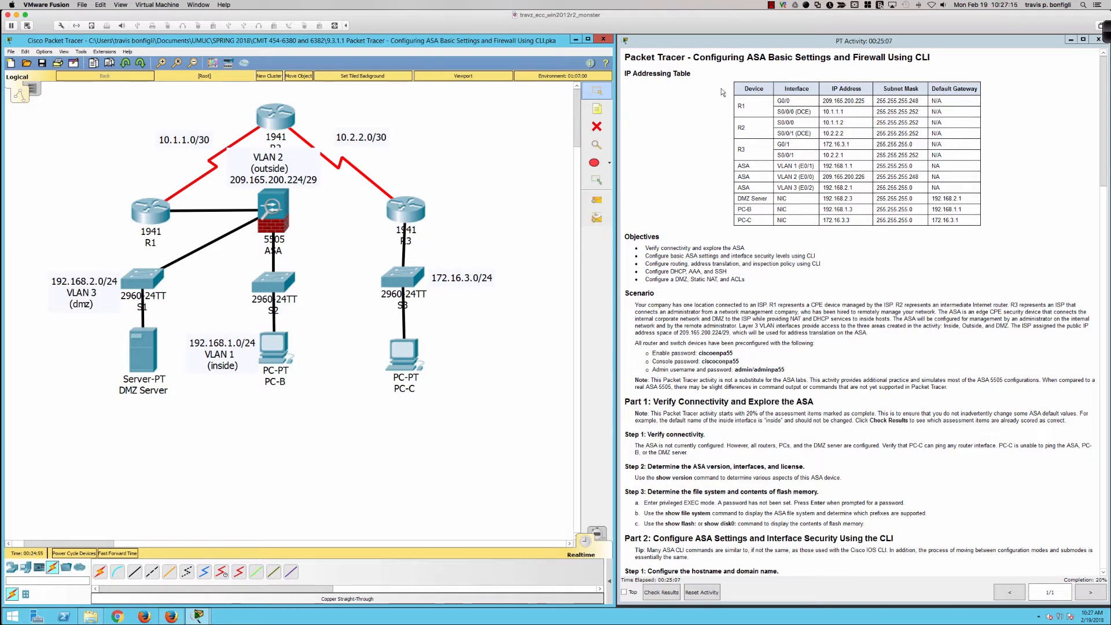
With the Ink2Go pen, box the ASA 5505 in red and mark its R1, S2 and S1 links in red, green and blue
click(1105, 31)
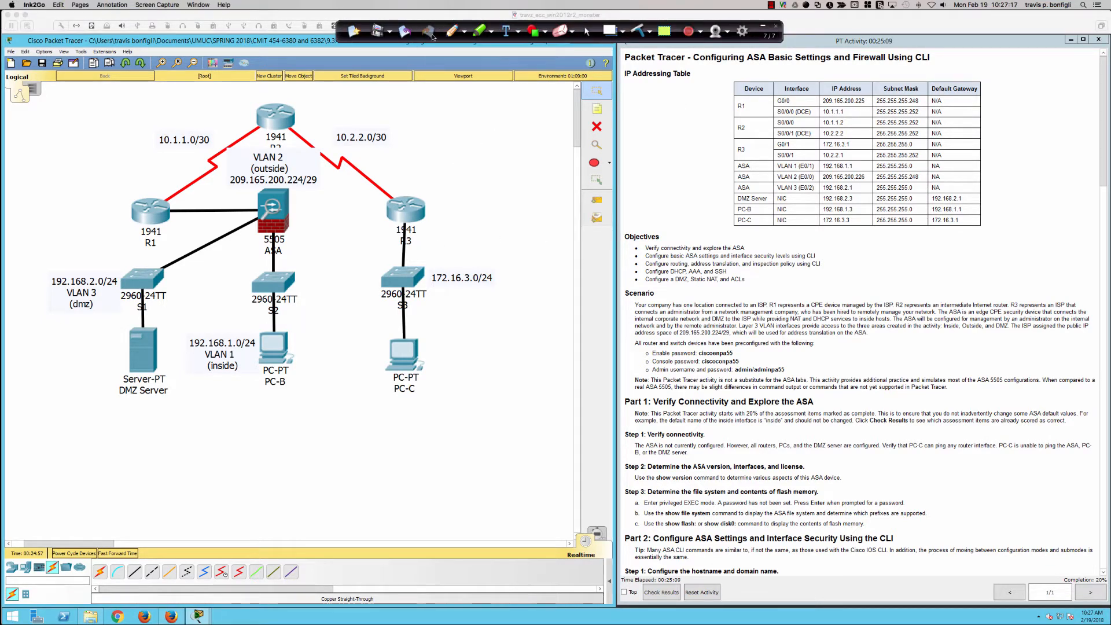
click(452, 32)
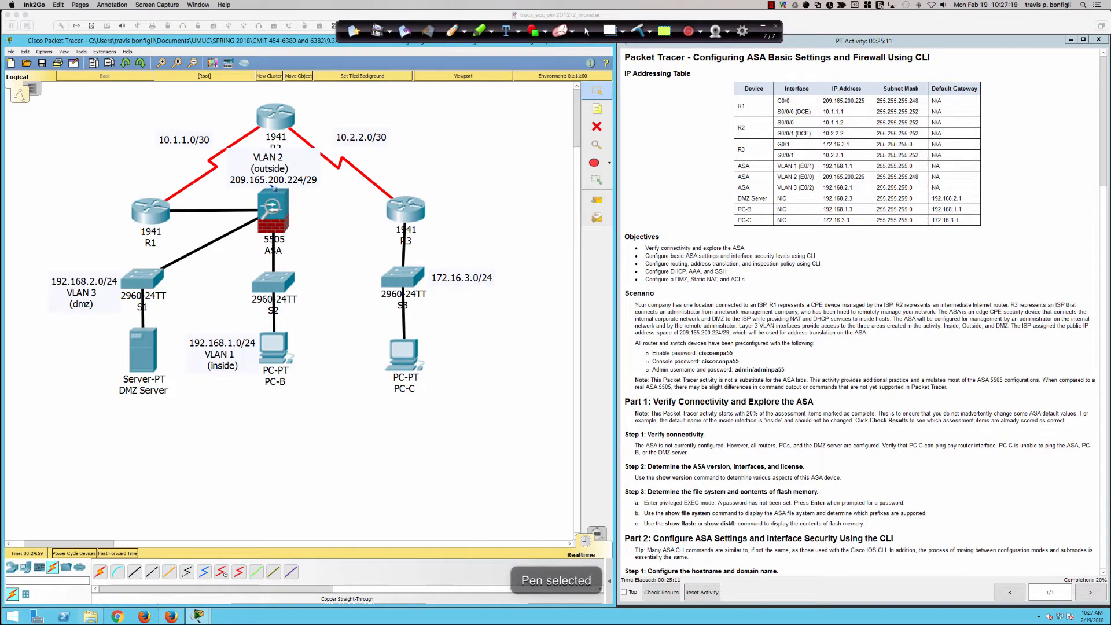
mouse_move(272, 185)
mouse_down()
mouse_move(245, 186)
mouse_move(248, 262)
mouse_move(296, 265)
mouse_move(297, 182)
mouse_move(267, 186)
mouse_up()
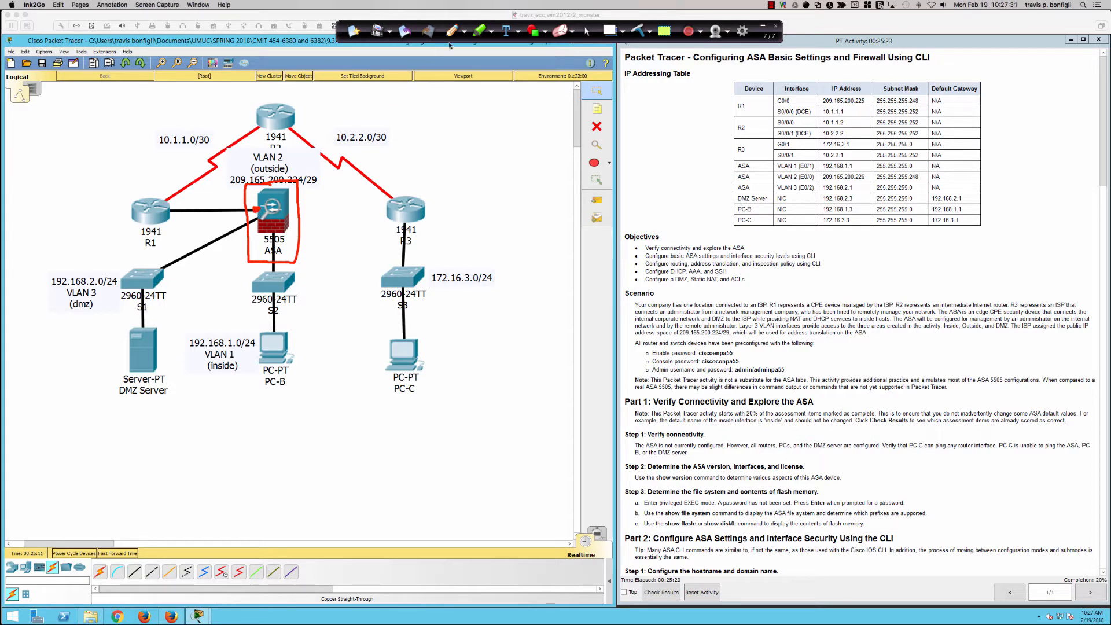
click(464, 31)
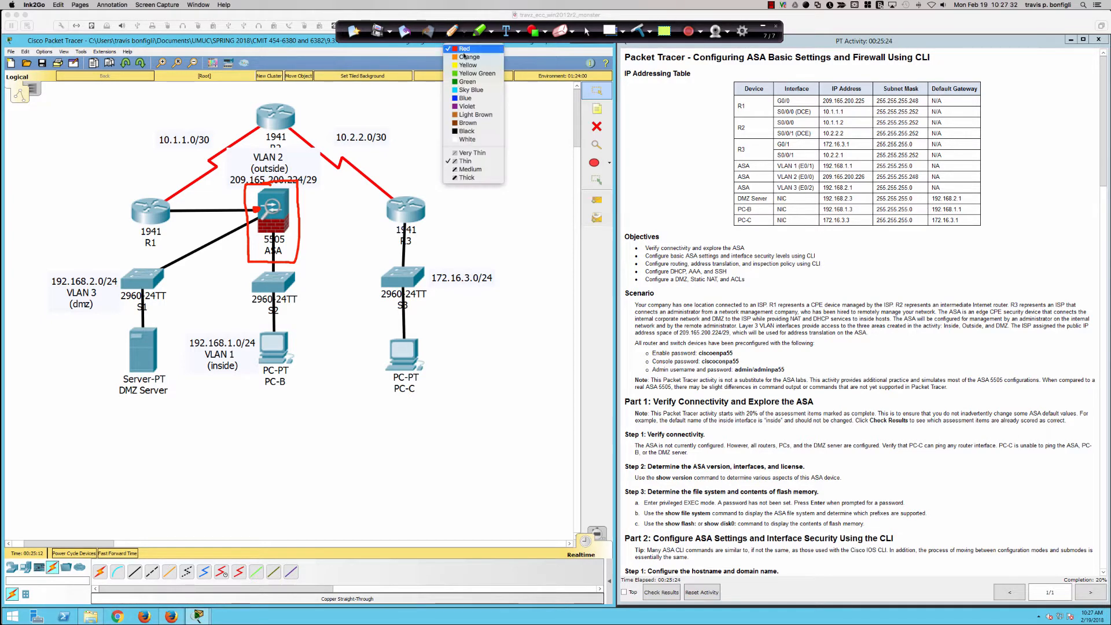
click(467, 82)
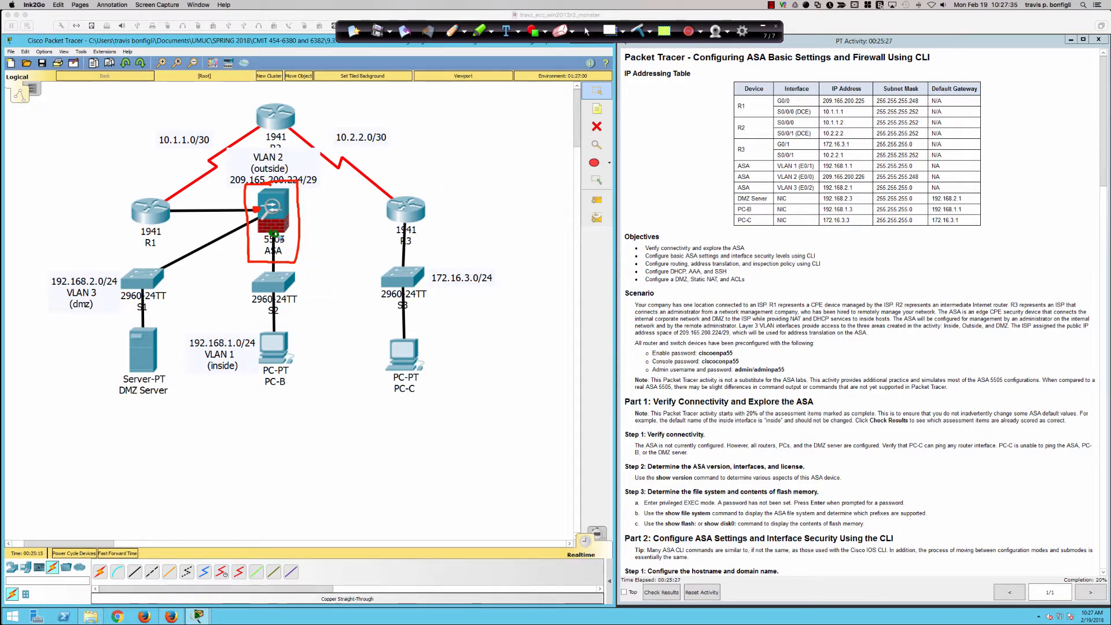
drag(276, 235, 275, 233)
click(464, 32)
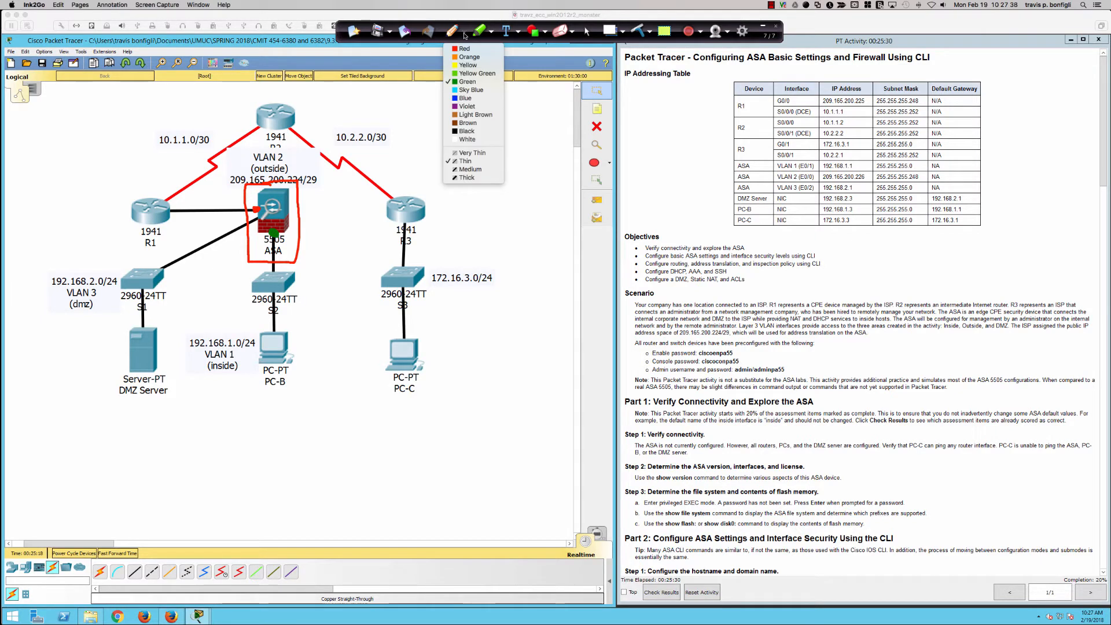
click(467, 98)
drag(257, 219, 260, 218)
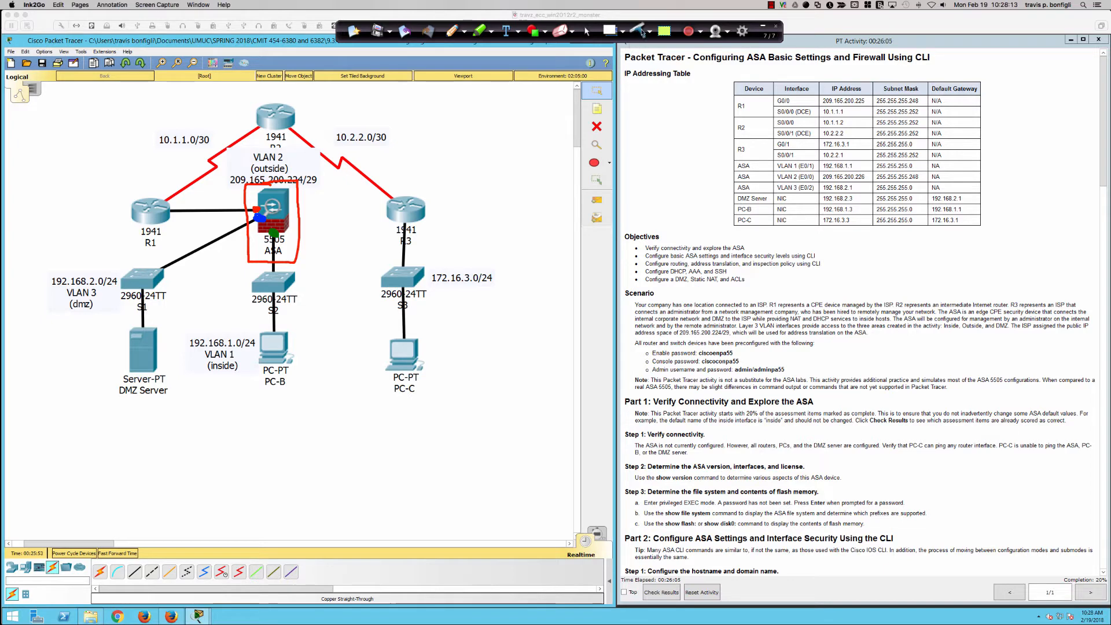
Clear all pen annotations from the page and return to the normal cursor
click(640, 31)
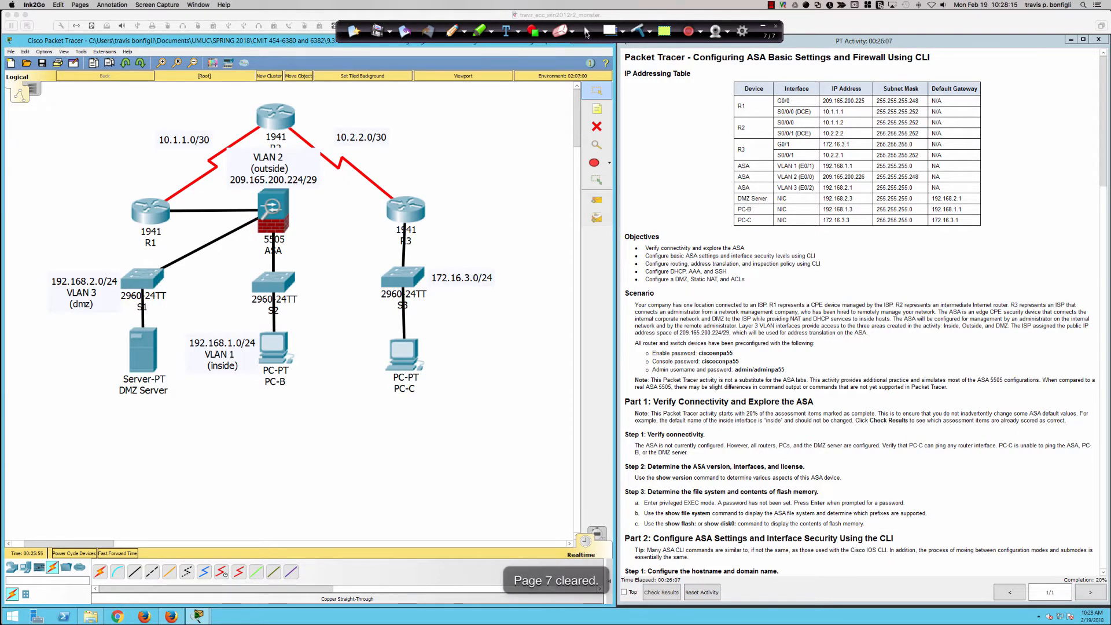
click(586, 31)
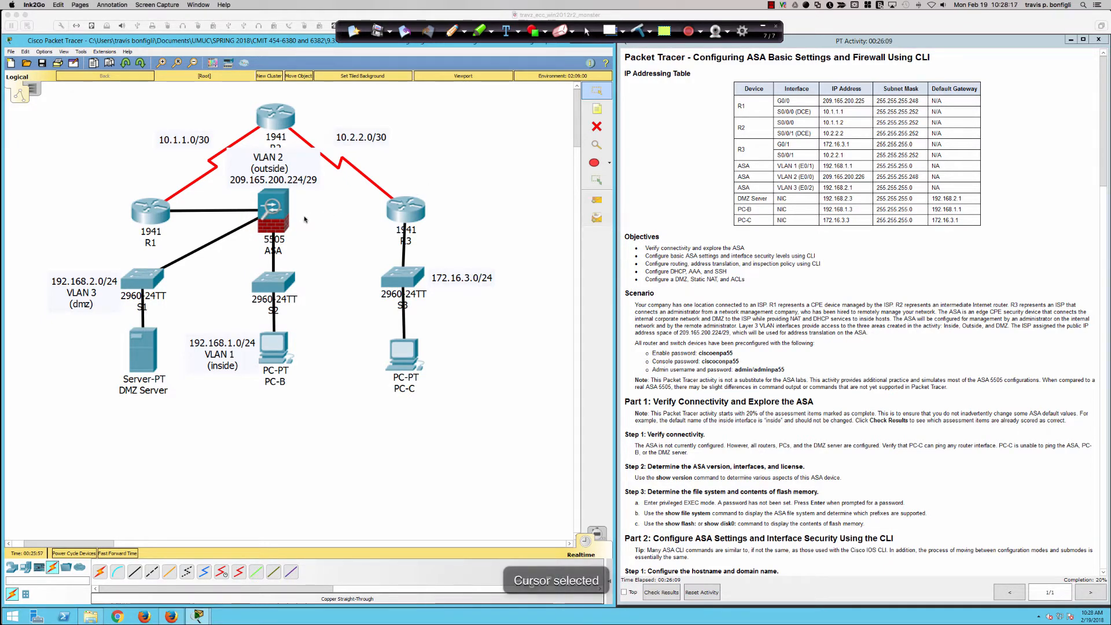
Open the ASA's command line interface in a device window widened across the lower part of the network topology
click(273, 215)
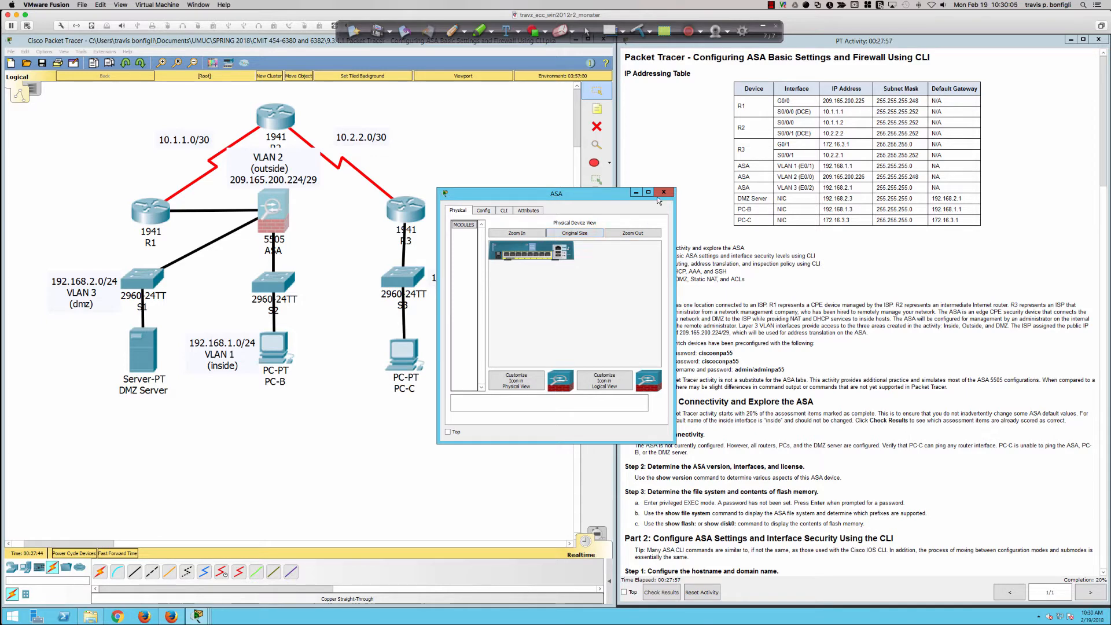
drag(594, 194, 167, 354)
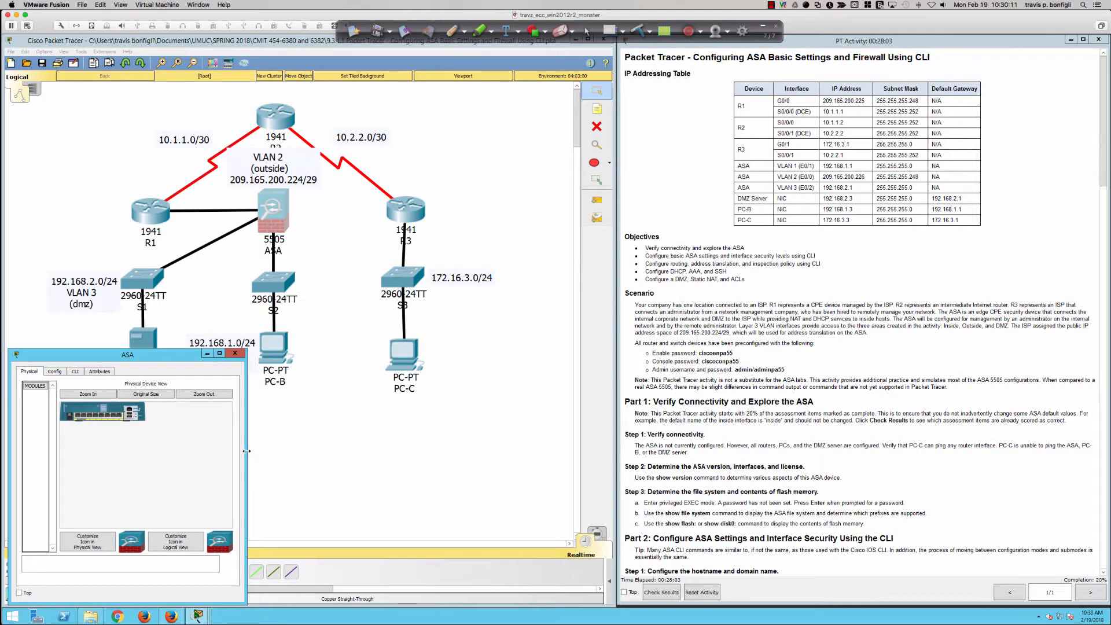
drag(247, 454, 611, 452)
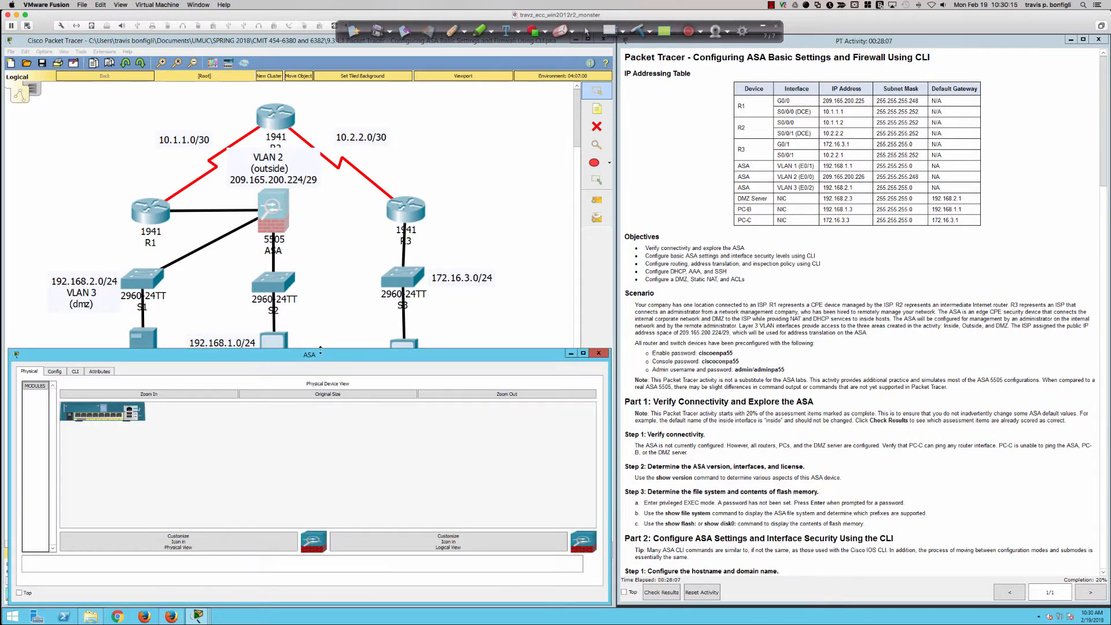
click(76, 371)
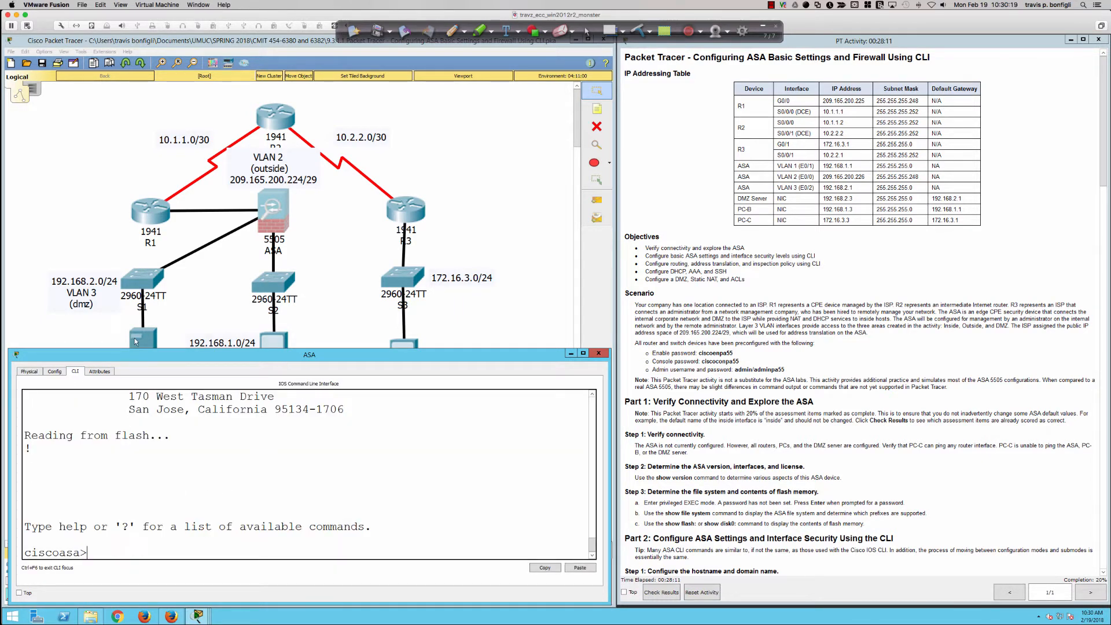
click(177, 322)
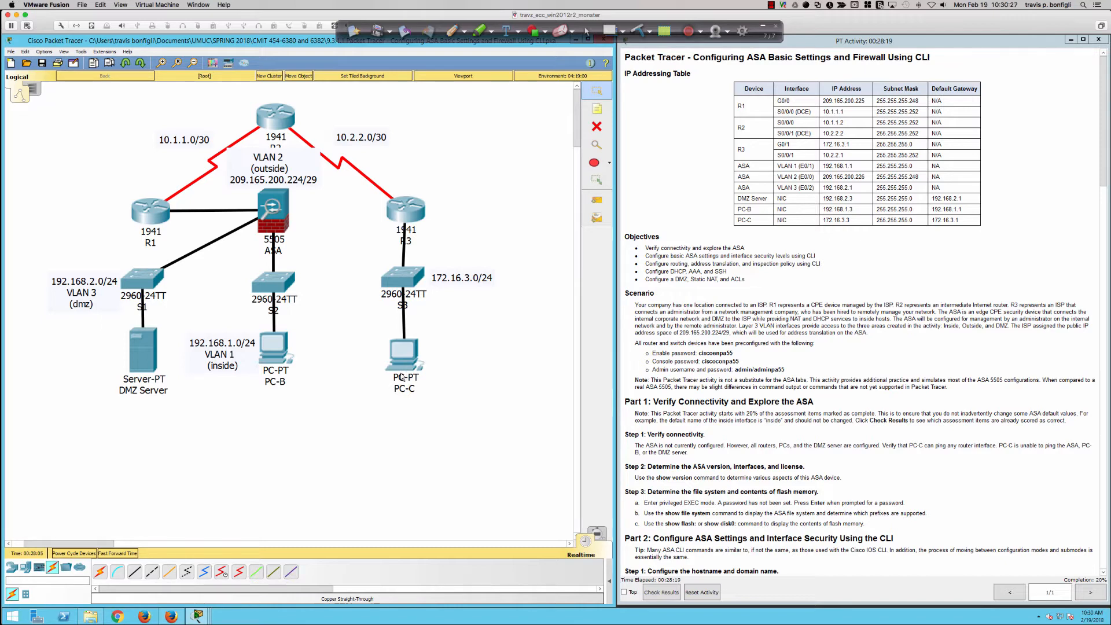
click(282, 222)
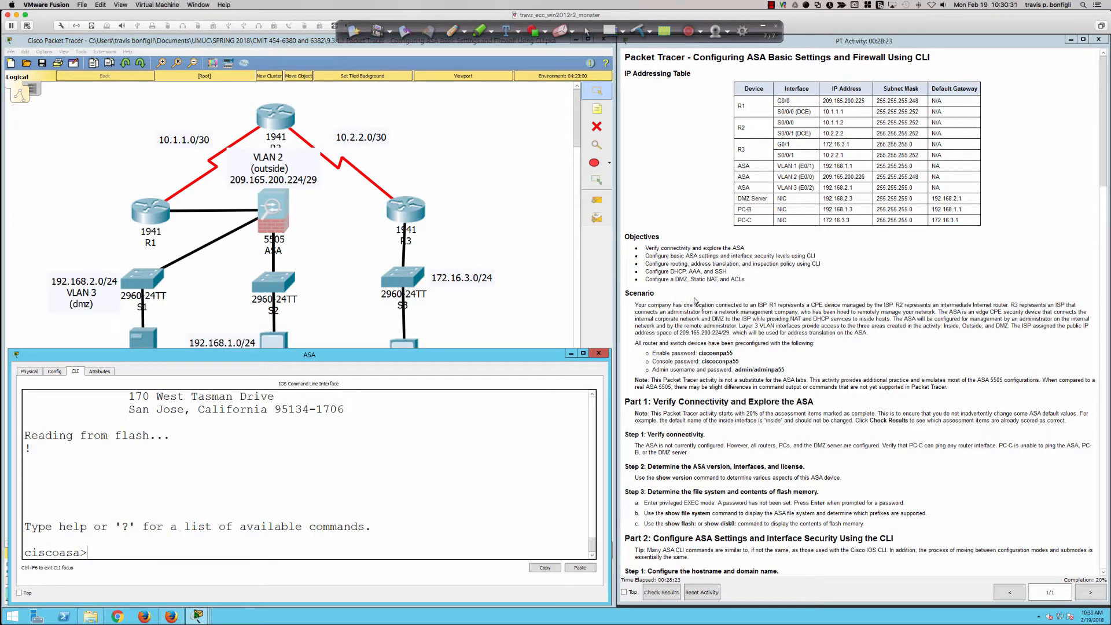
Read the activity instructions through Part 2, highlighting the note about Packet Tracer not substituting for the ASA labs
scroll(682, 297, down, 3)
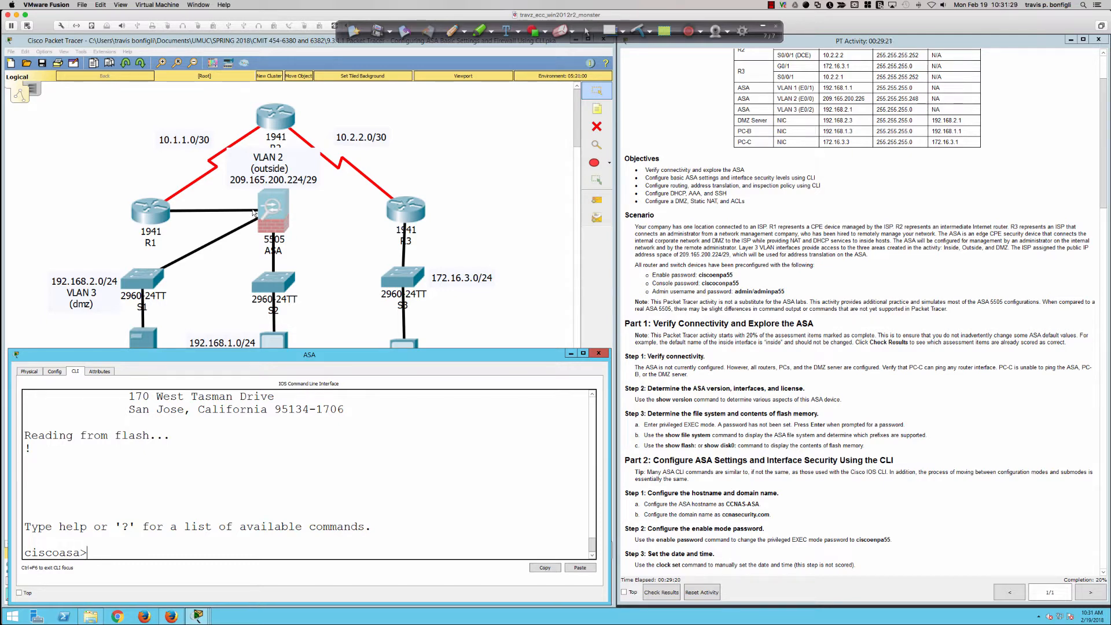
scroll(665, 302, down, 2)
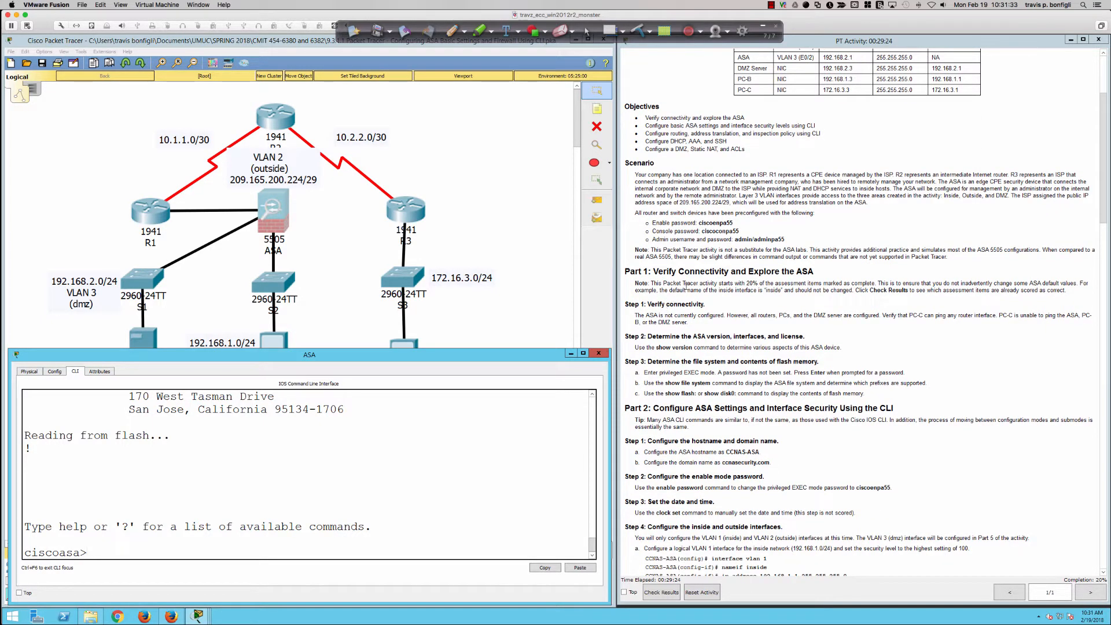
drag(649, 250, 959, 260)
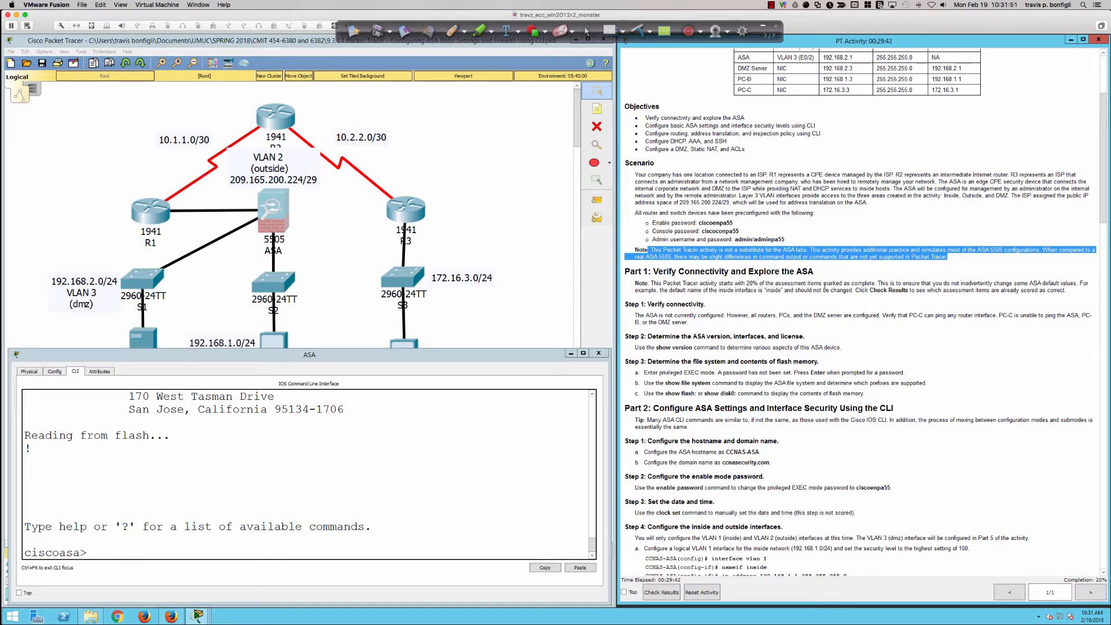
scroll(825, 285, down, 1)
scroll(825, 285, down, 5)
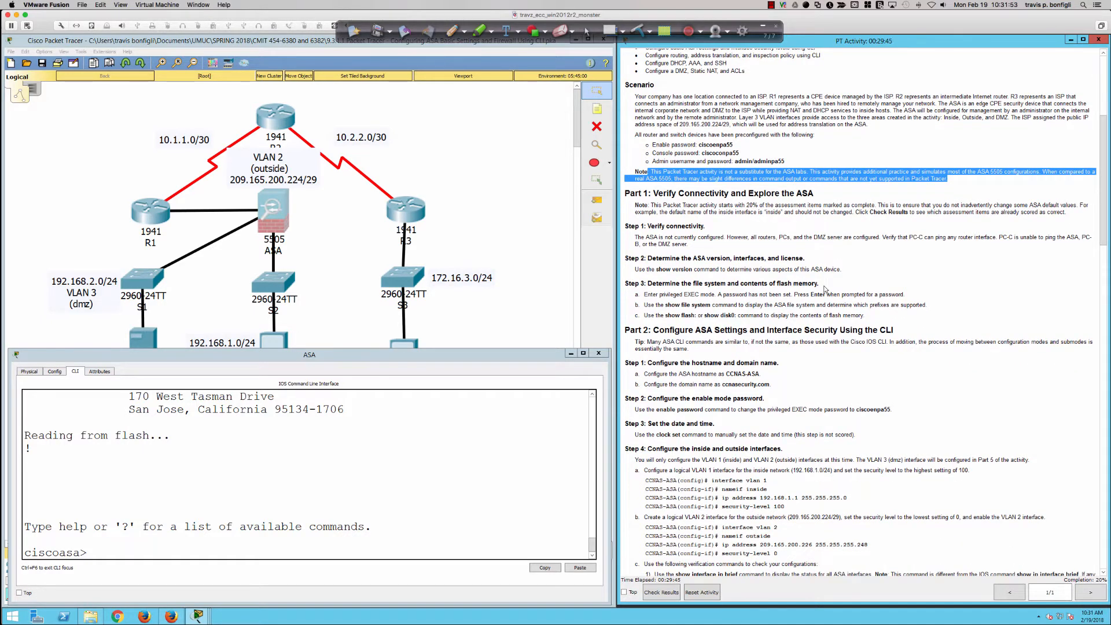
scroll(825, 289, down, 2)
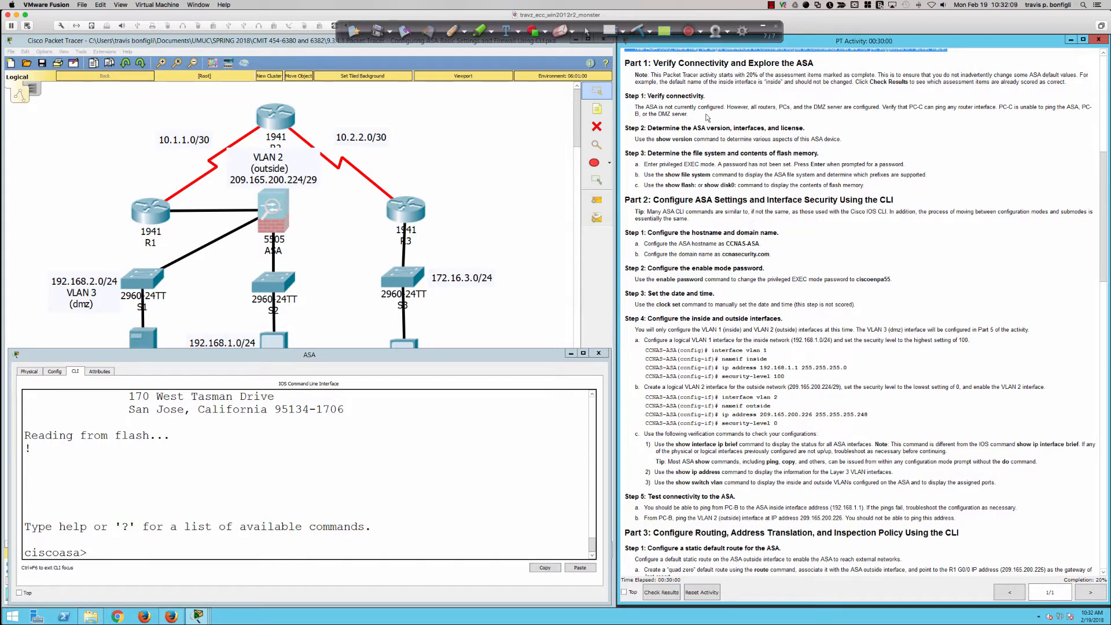
Check the activity results and examine the assessment items, selecting DHCP Enable under the inside DHCP server
click(661, 591)
click(79, 98)
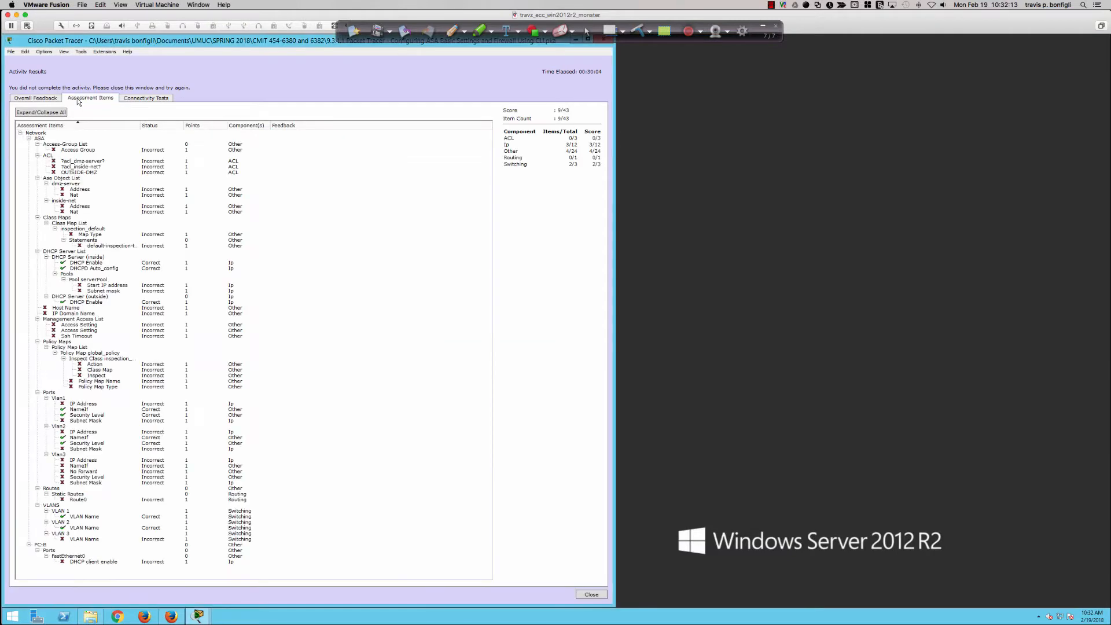
click(85, 263)
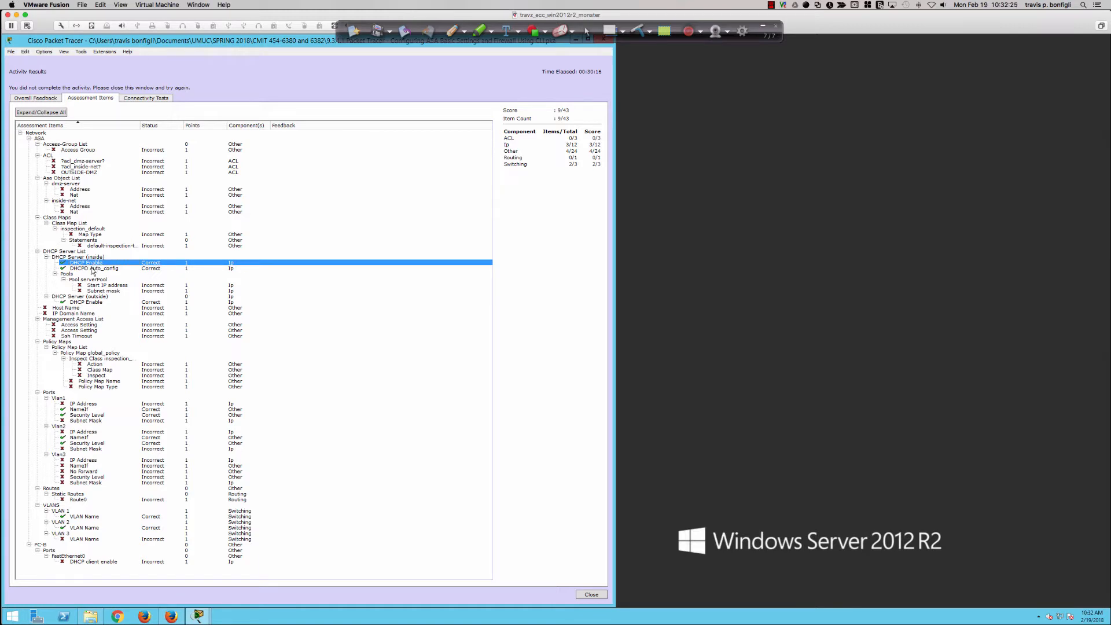
Examine the assessment items for inside DHCPD Auto_config, outside DHCP Enable, and the NameIf and Security Level of Vlan1 and Vlan2
click(92, 269)
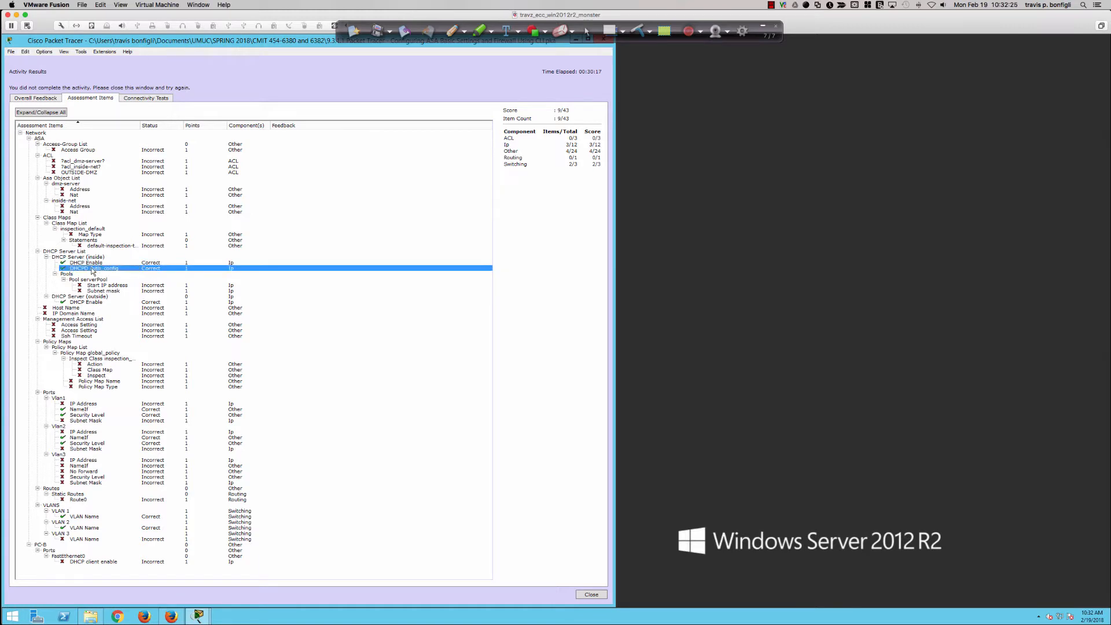
click(82, 302)
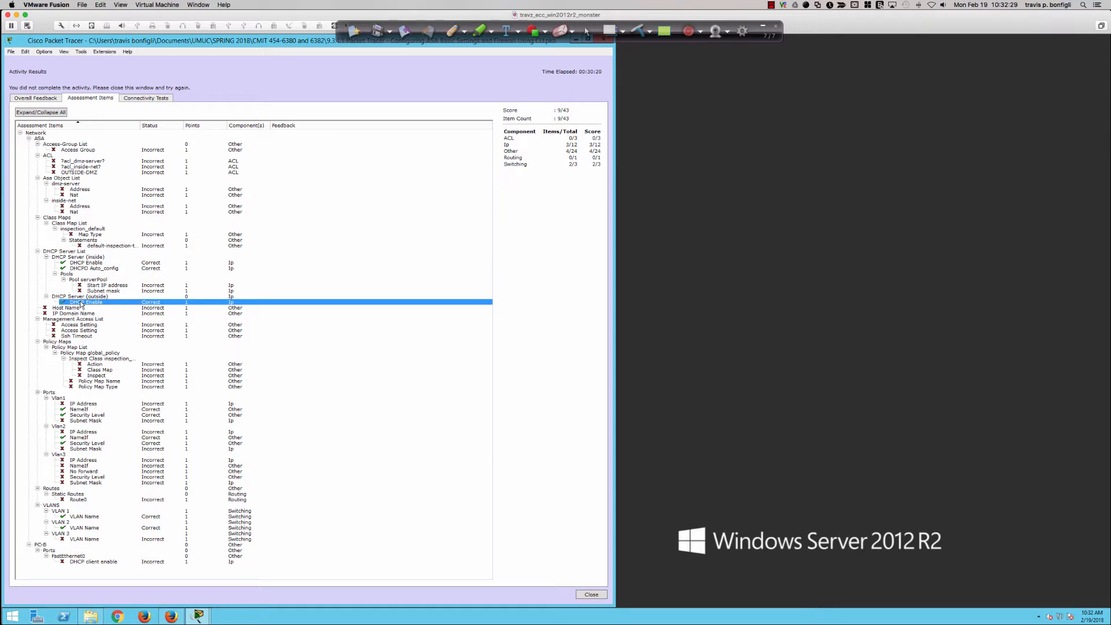
click(82, 410)
click(82, 414)
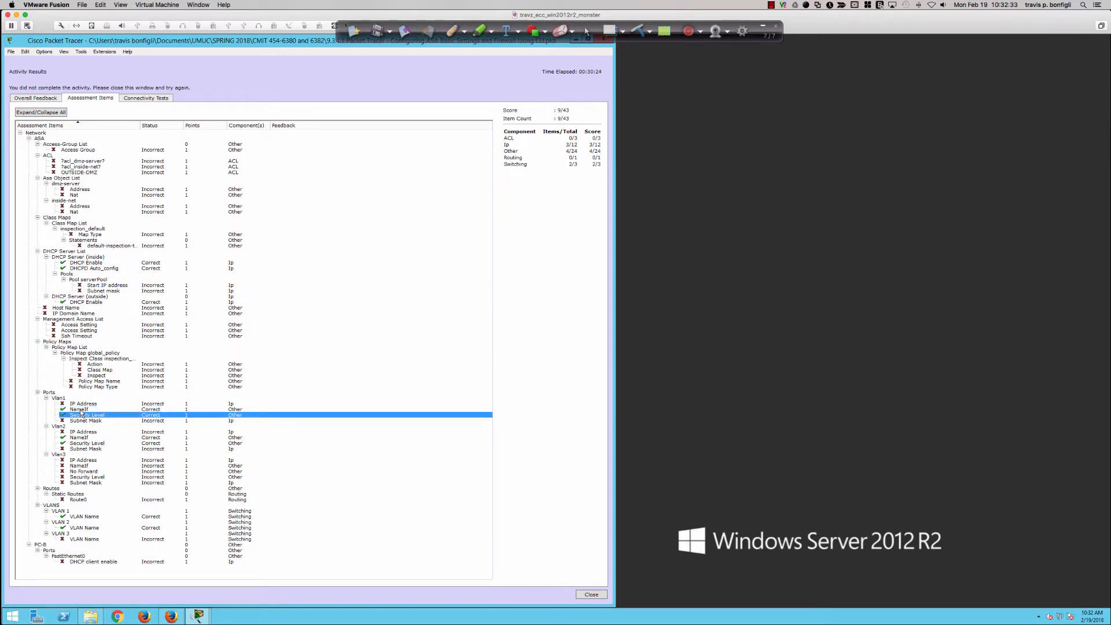
click(82, 410)
click(83, 414)
click(81, 410)
click(82, 415)
click(81, 410)
click(81, 437)
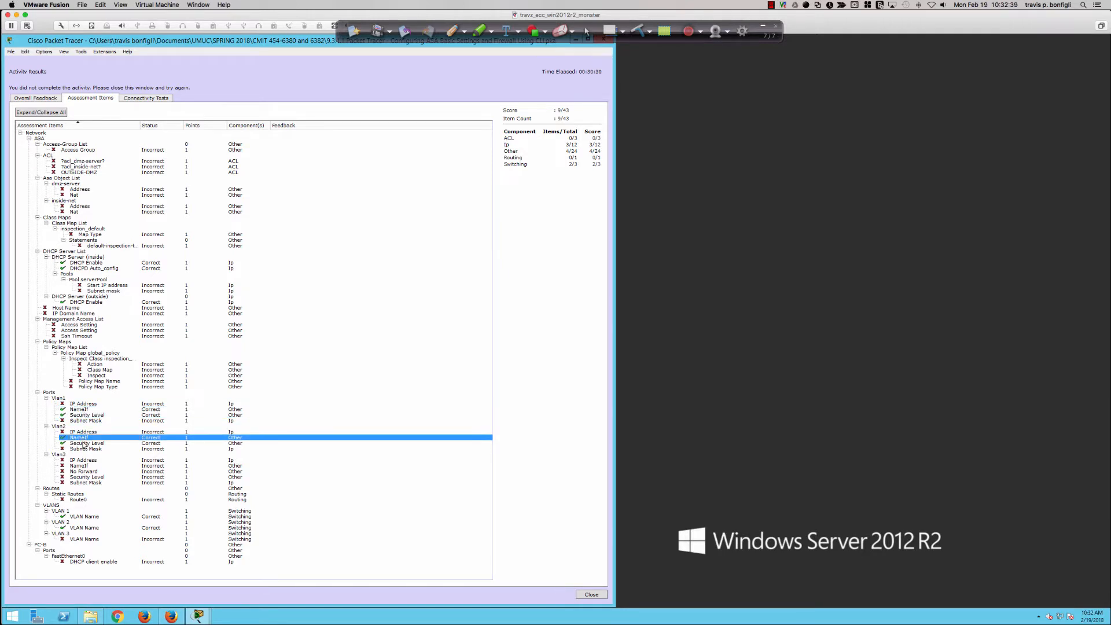
click(85, 443)
click(83, 437)
click(82, 443)
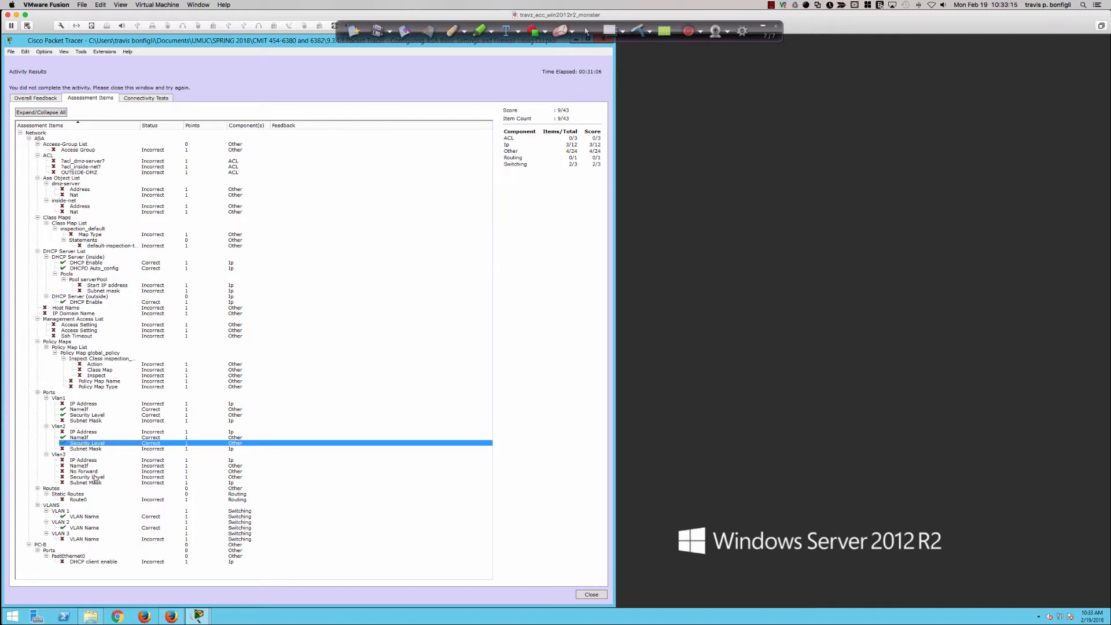
Examine the VLAN 1 and VLAN 2 VLAN Name items, and recheck NameIf and Security Level under both Vlan ports
click(83, 515)
click(81, 527)
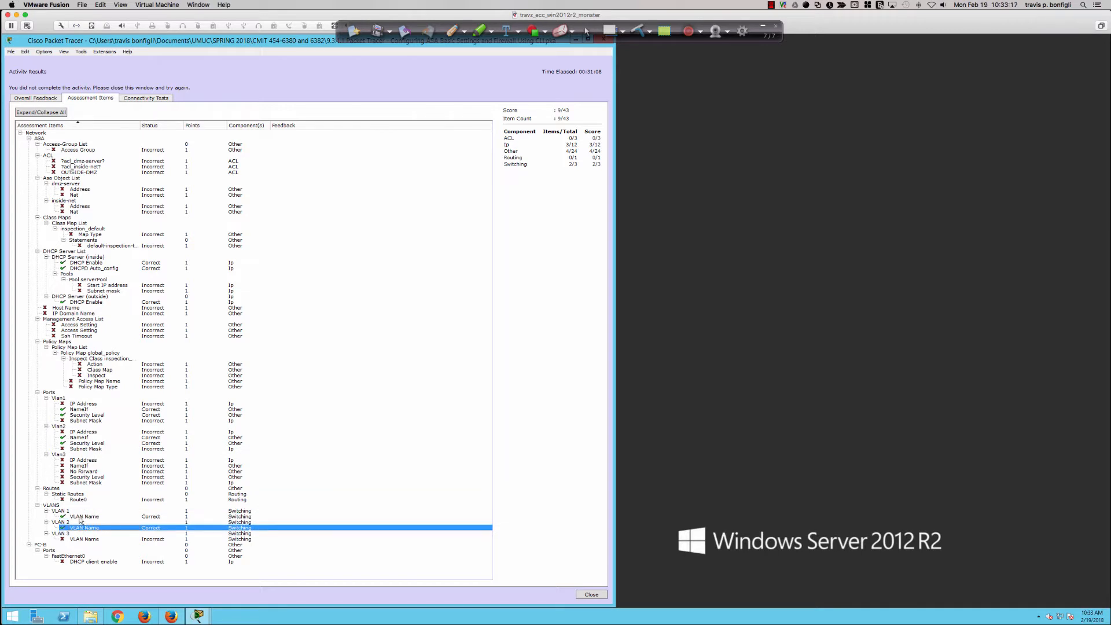
click(80, 515)
click(81, 528)
click(81, 516)
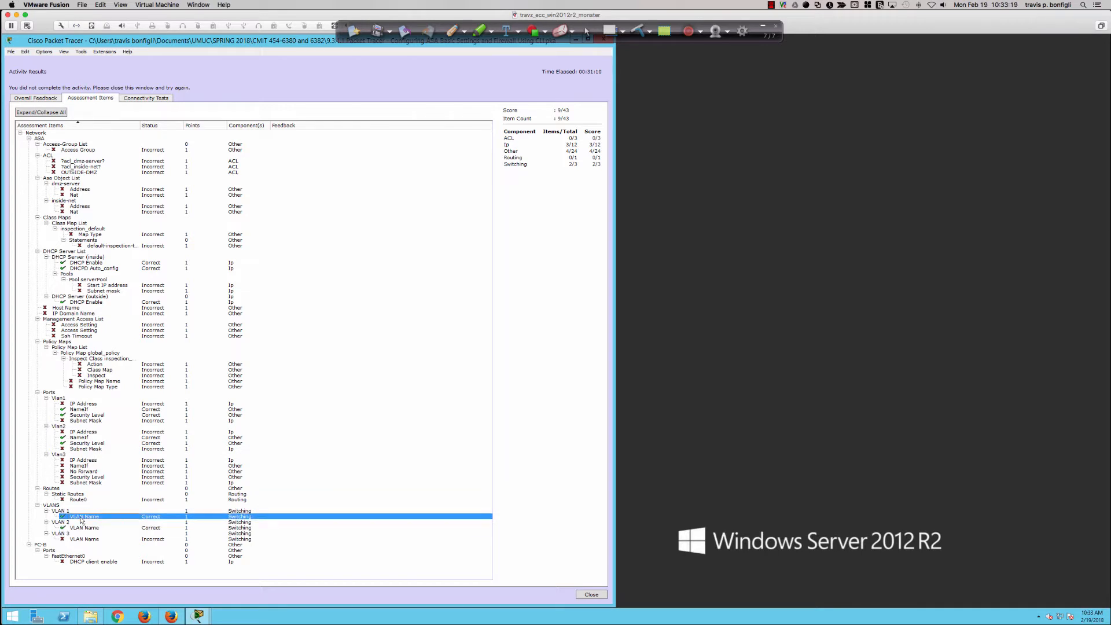
click(81, 443)
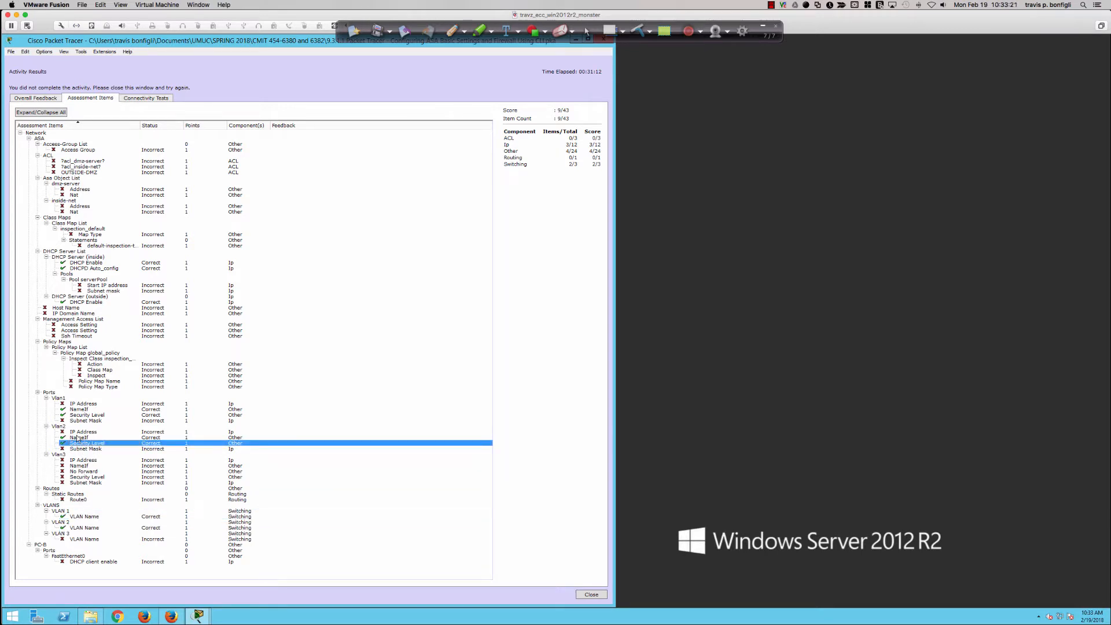
click(79, 437)
click(79, 443)
click(78, 437)
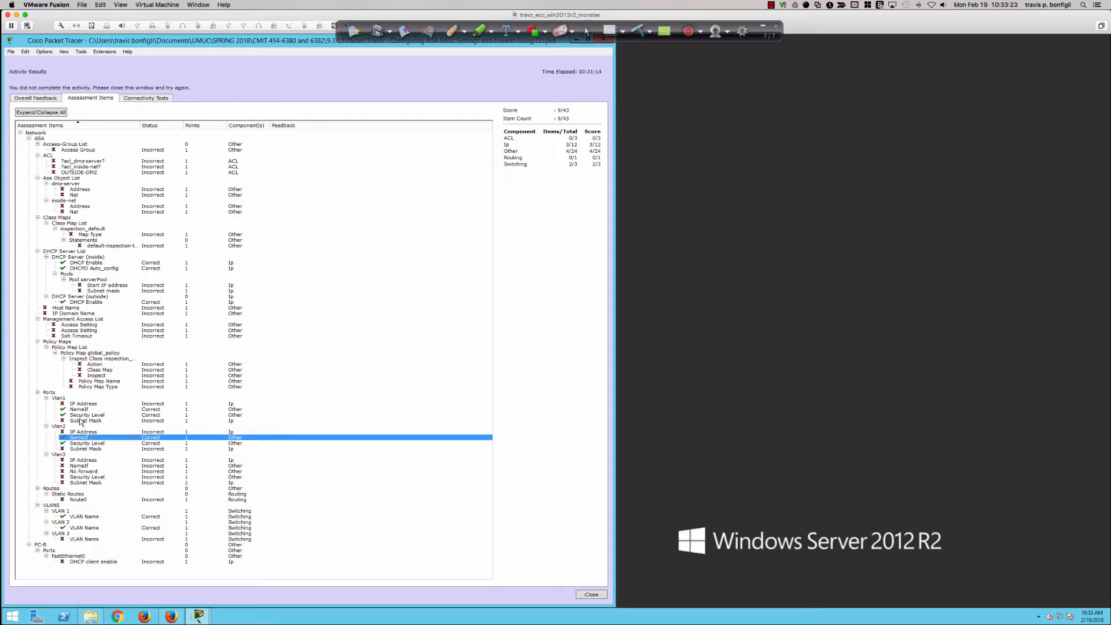
click(81, 410)
click(83, 414)
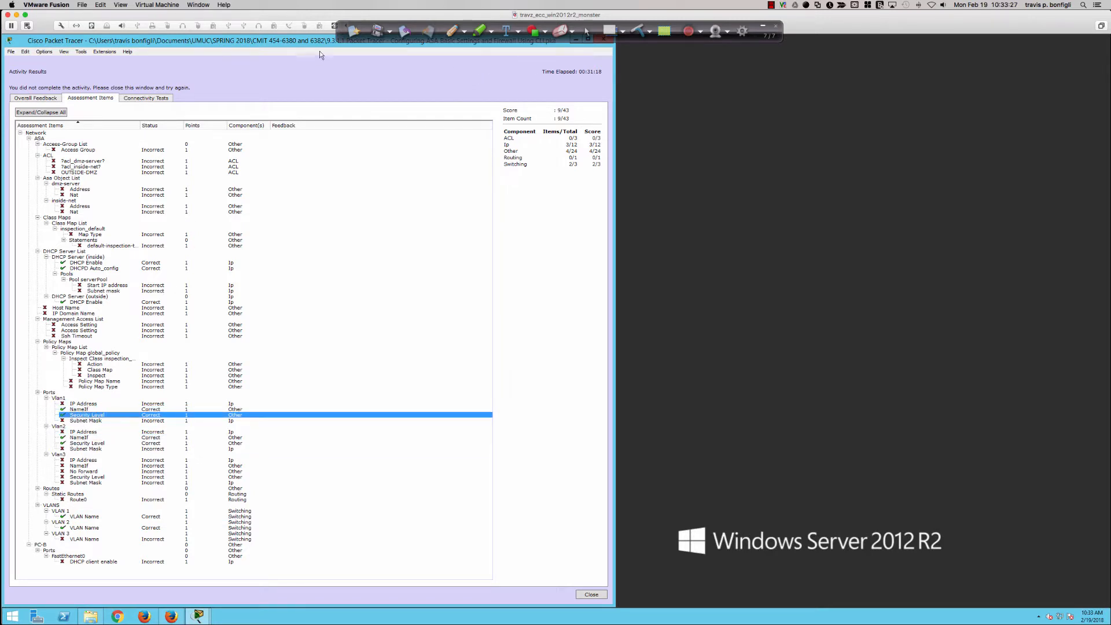
Leave the activity results and arrange the network topology and the activity instructions windows side by side
drag(551, 41, 550, 79)
click(623, 64)
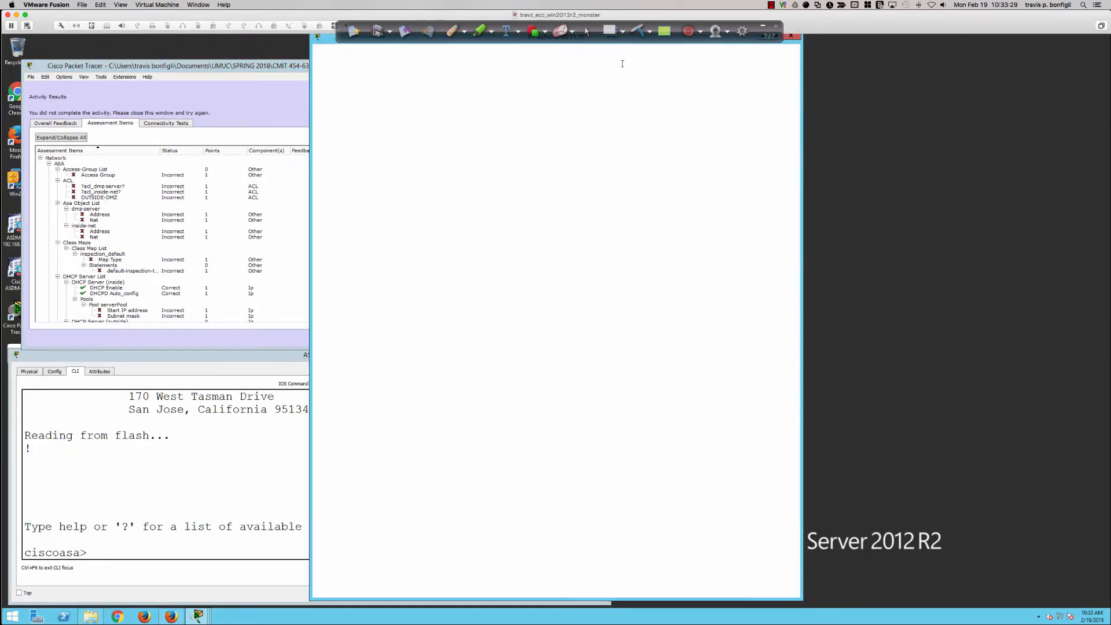
drag(237, 67, 222, 40)
drag(616, 325, 549, 589)
click(760, 153)
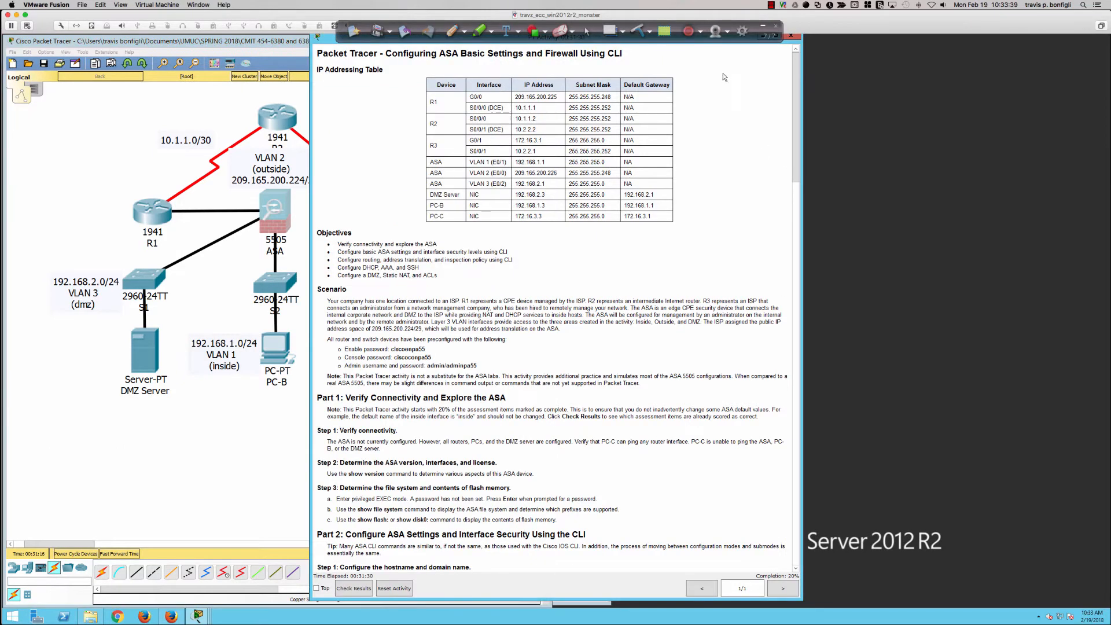
drag(330, 37, 638, 41)
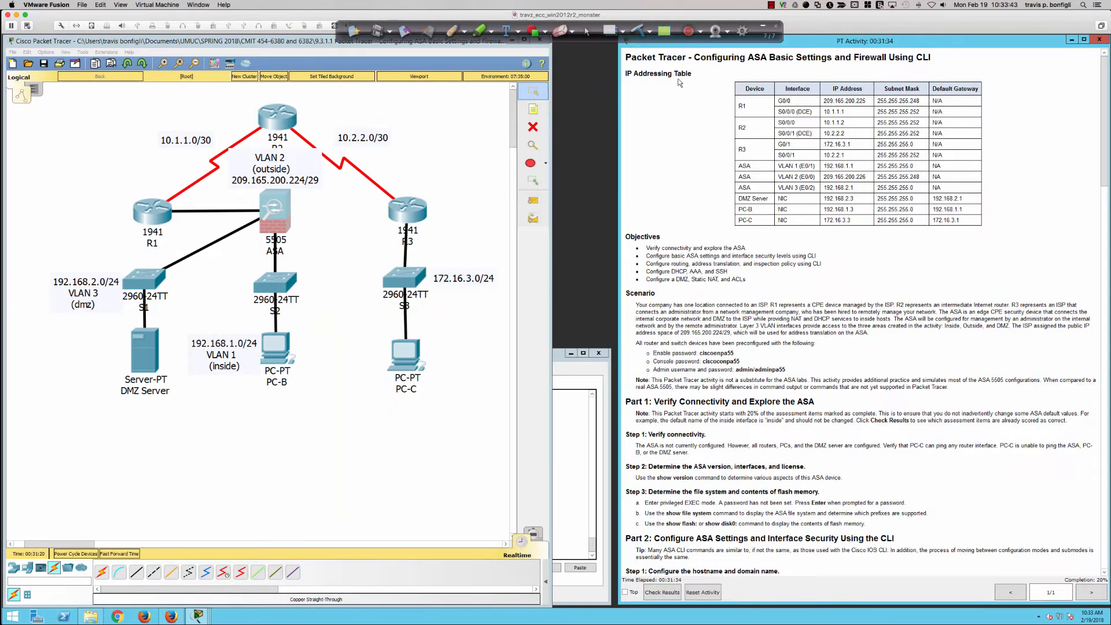
drag(618, 92, 552, 376)
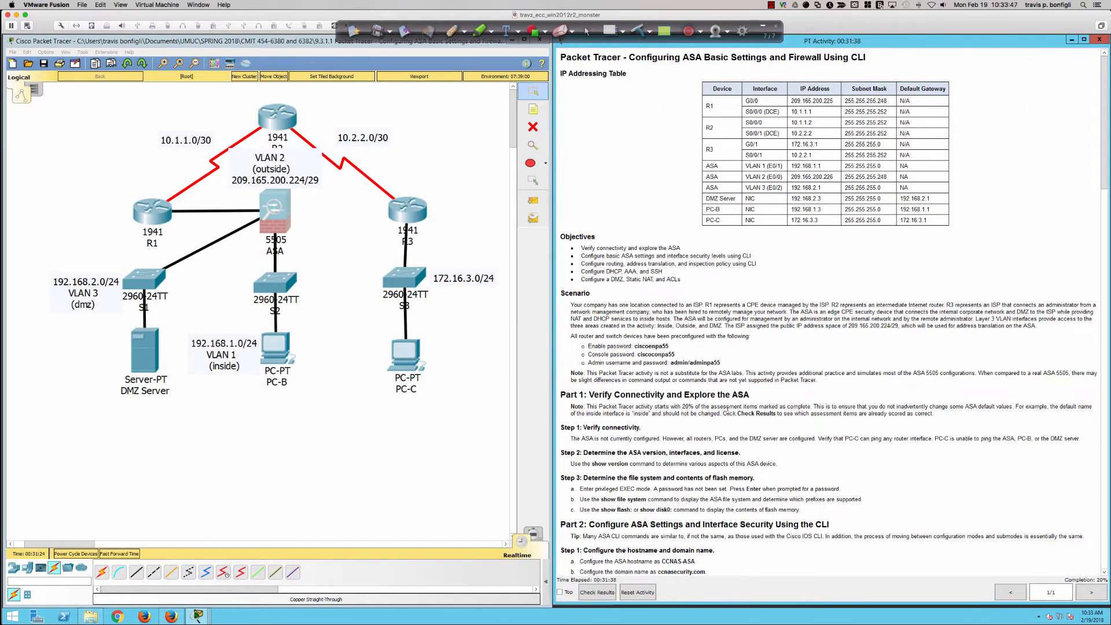
Open the ASA's command line interface and narrow its window to the width of the topology, clear of the instructions
scroll(727, 409, down, 7)
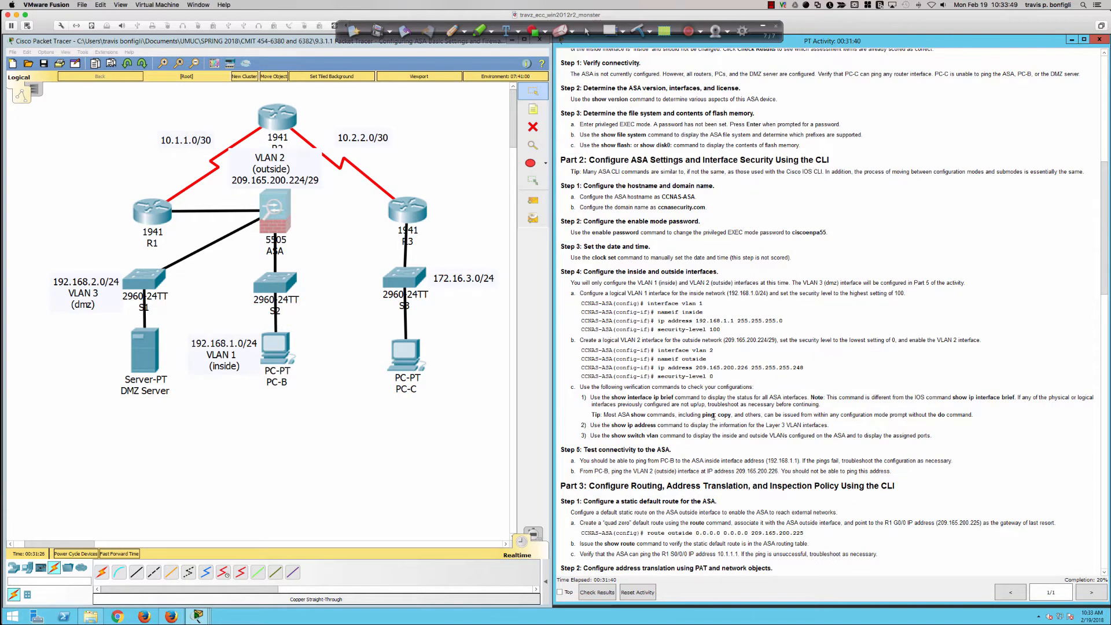
scroll(714, 416, up, 1)
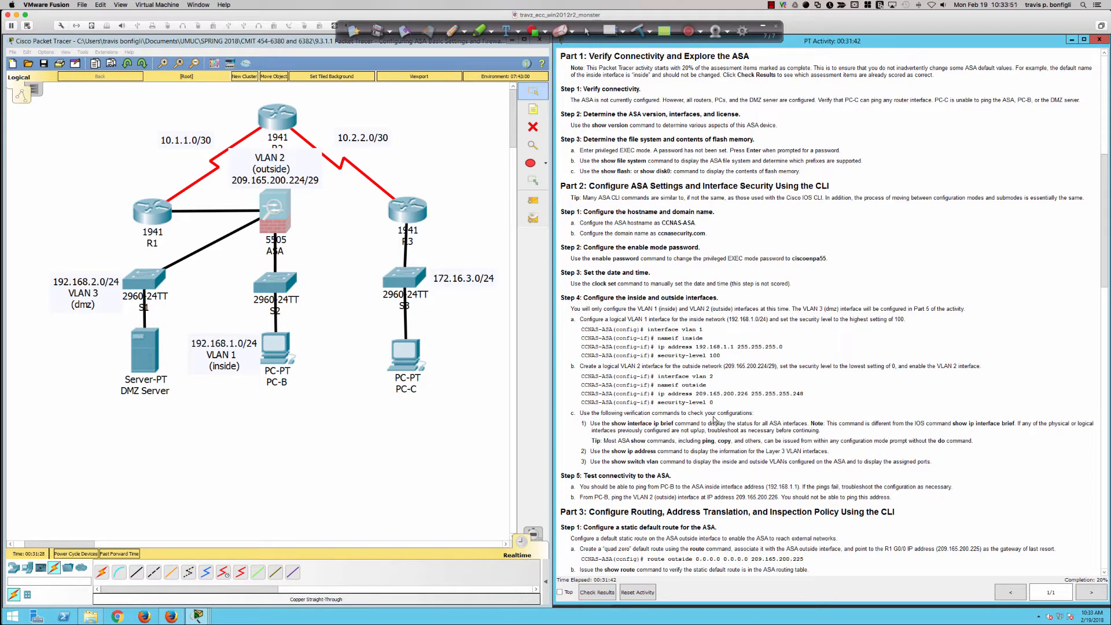
click(259, 204)
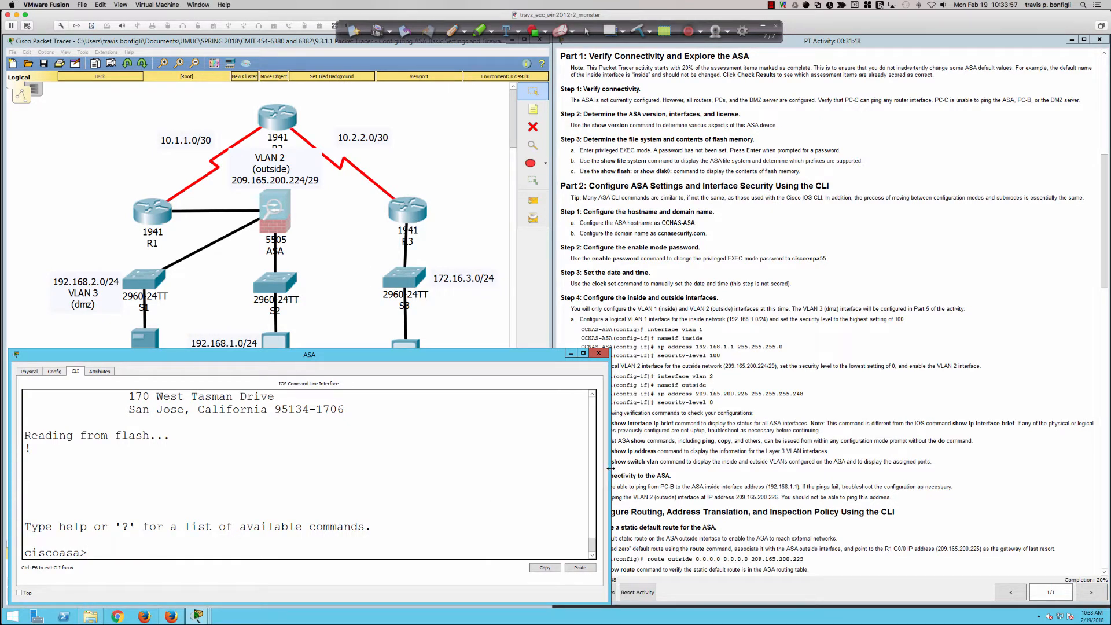
drag(611, 467, 553, 467)
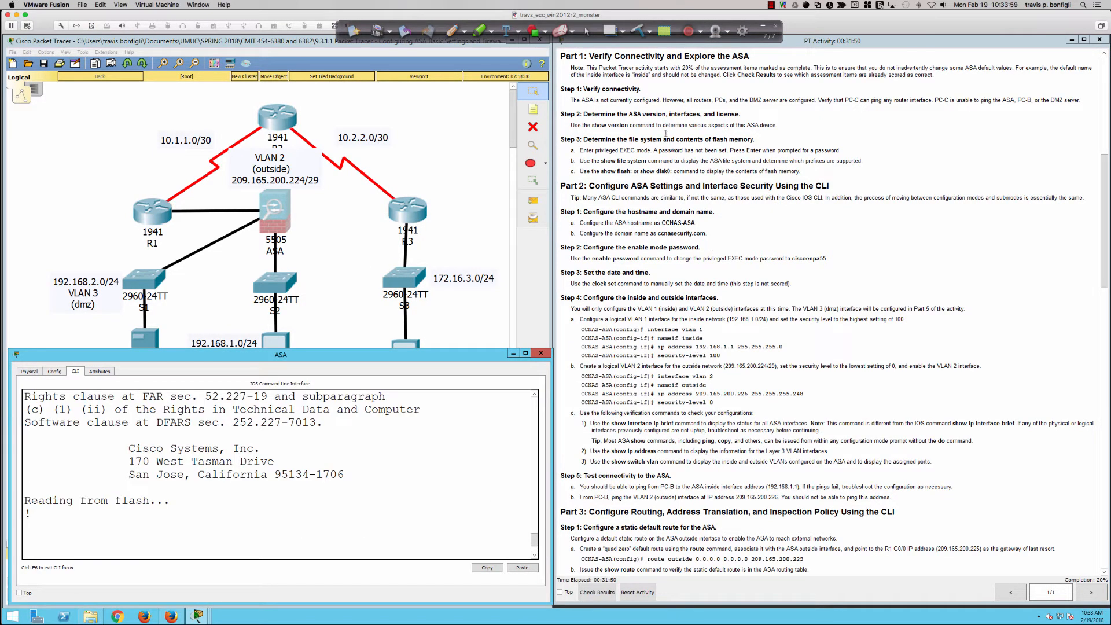
Open PC-C's command prompt in a device window placed below the routers in the topology
scroll(613, 109, down, 1)
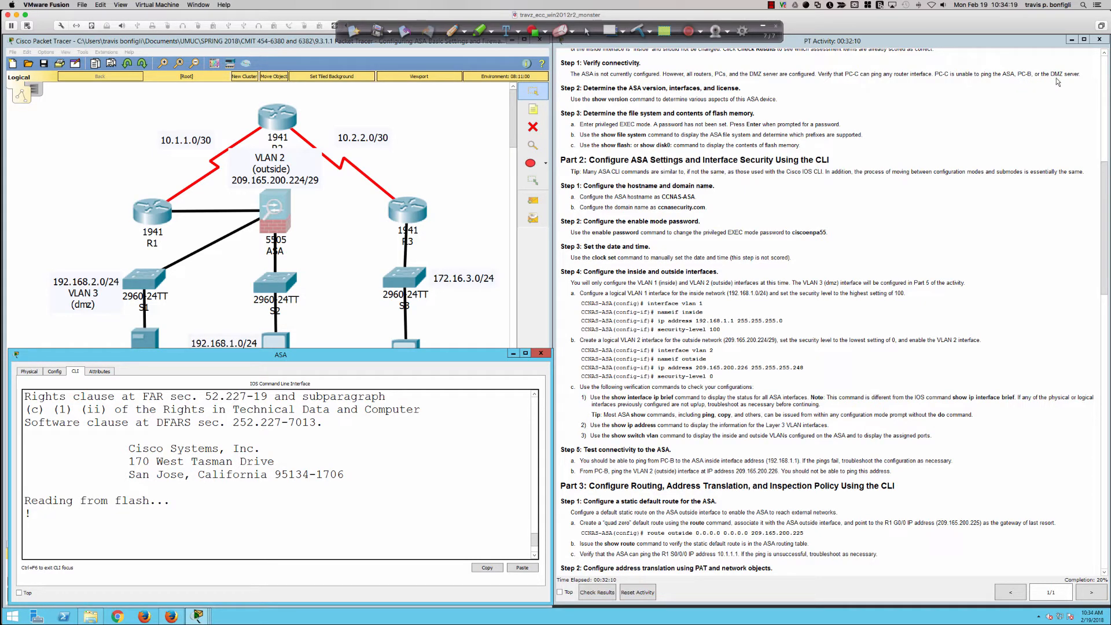
click(459, 293)
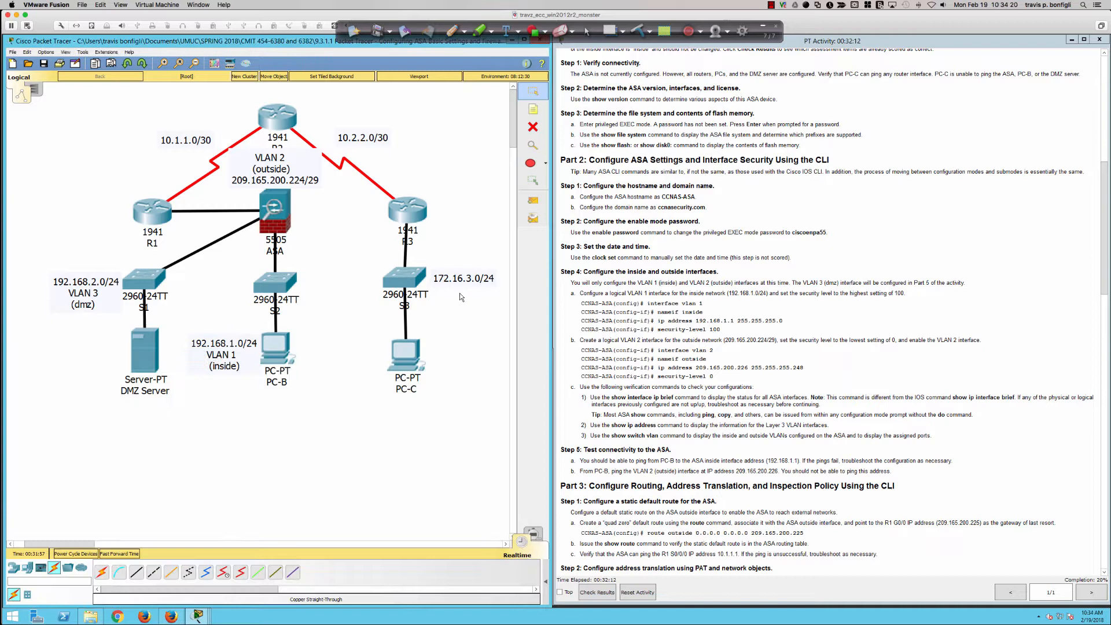
click(403, 356)
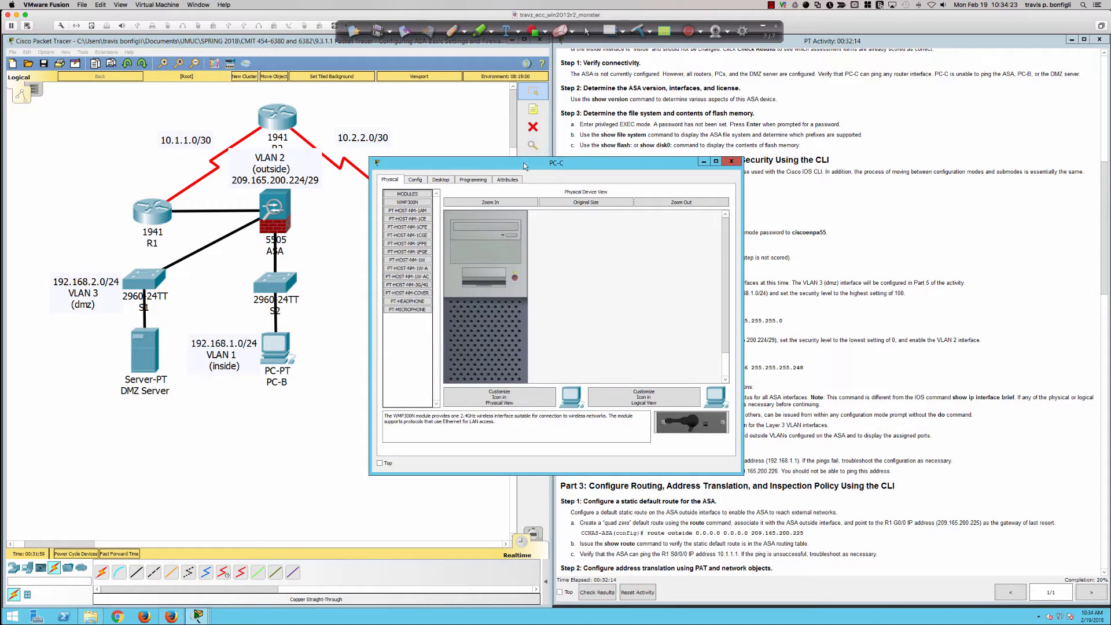
drag(523, 166, 404, 302)
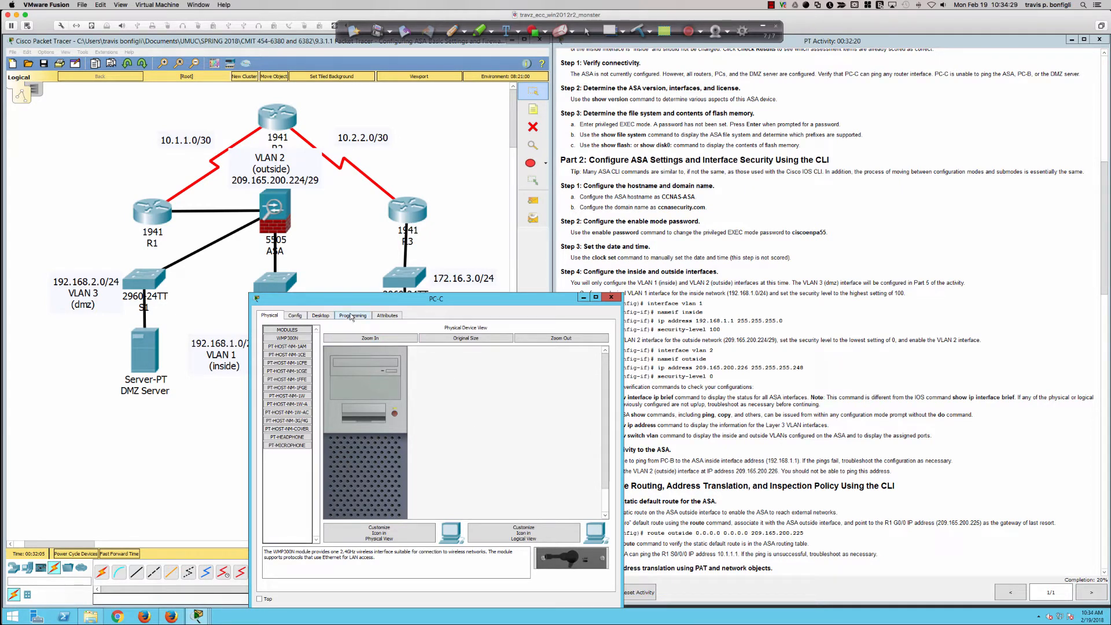
click(321, 316)
click(498, 348)
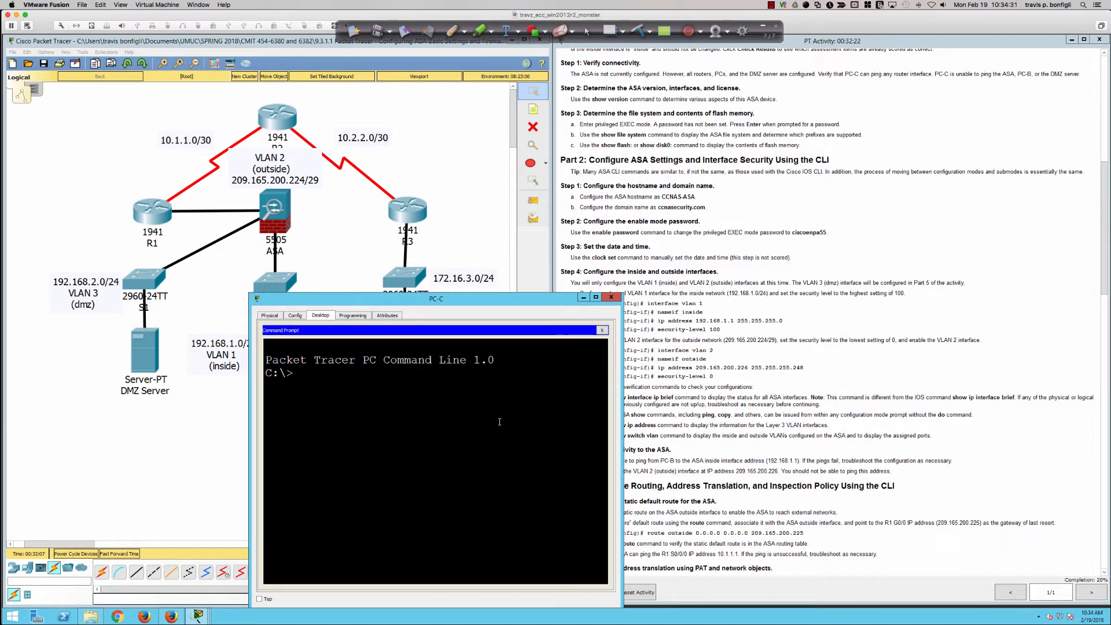
Ping the router interfaces 10.2.2.2 and 10.2.2.1 from PC-C
text(ping 10.2.2.2)
key(Return)
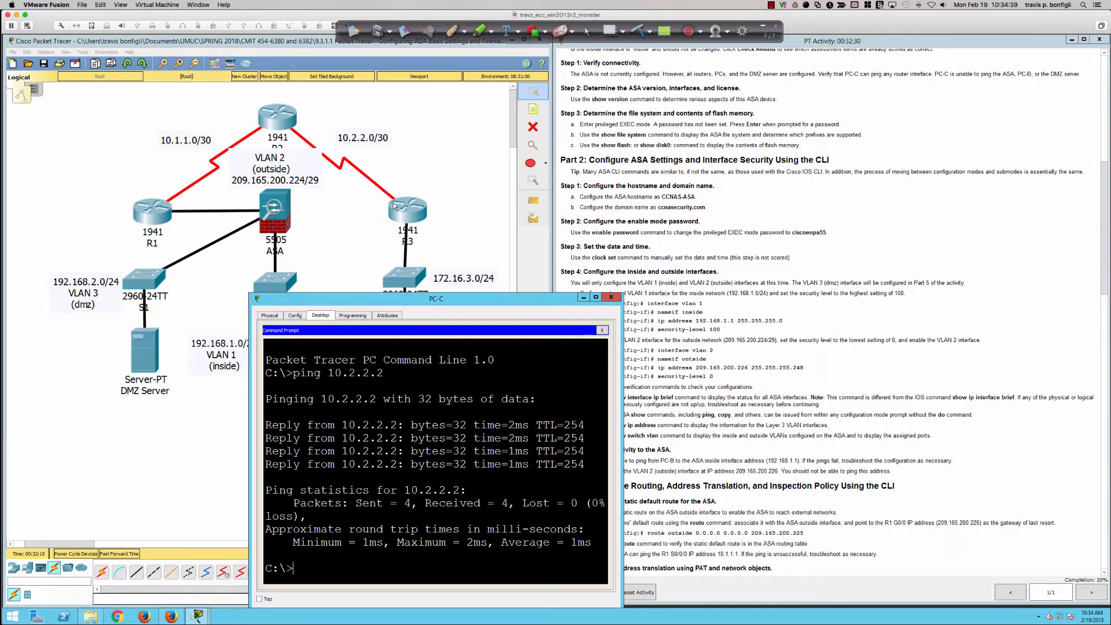
click(438, 399)
text(ping 10.2.2.1)
key(Return)
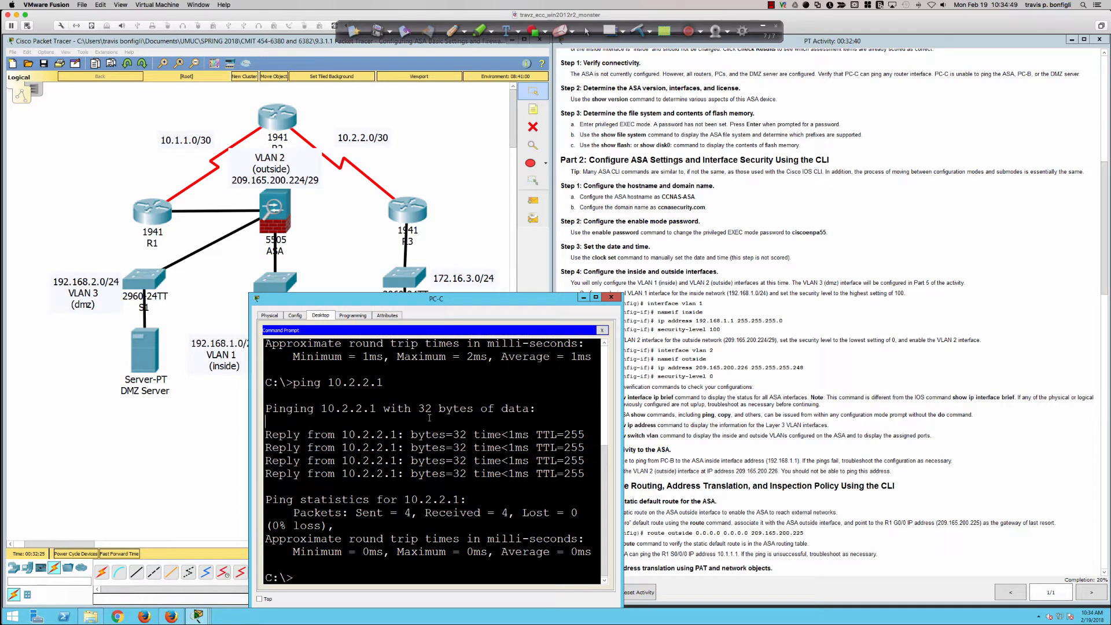
Ping the router interfaces 10.1.1.1 and 10.1.1.2 from PC-C and close its window
text(ping 10.1.1.1)
key(Return)
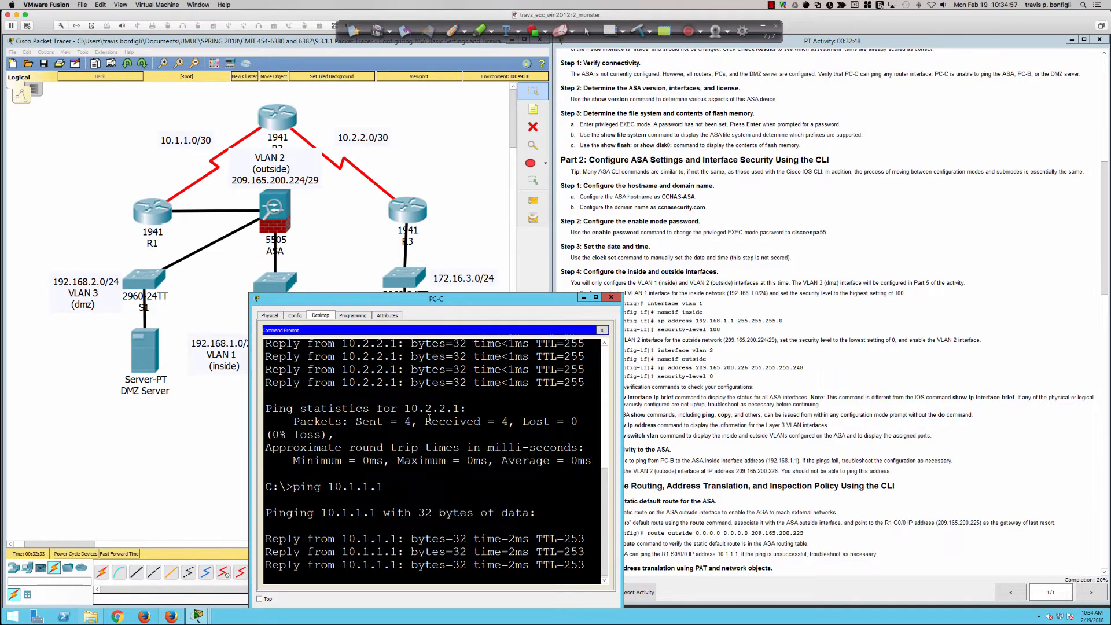
key(Up)
key(BackSpace)
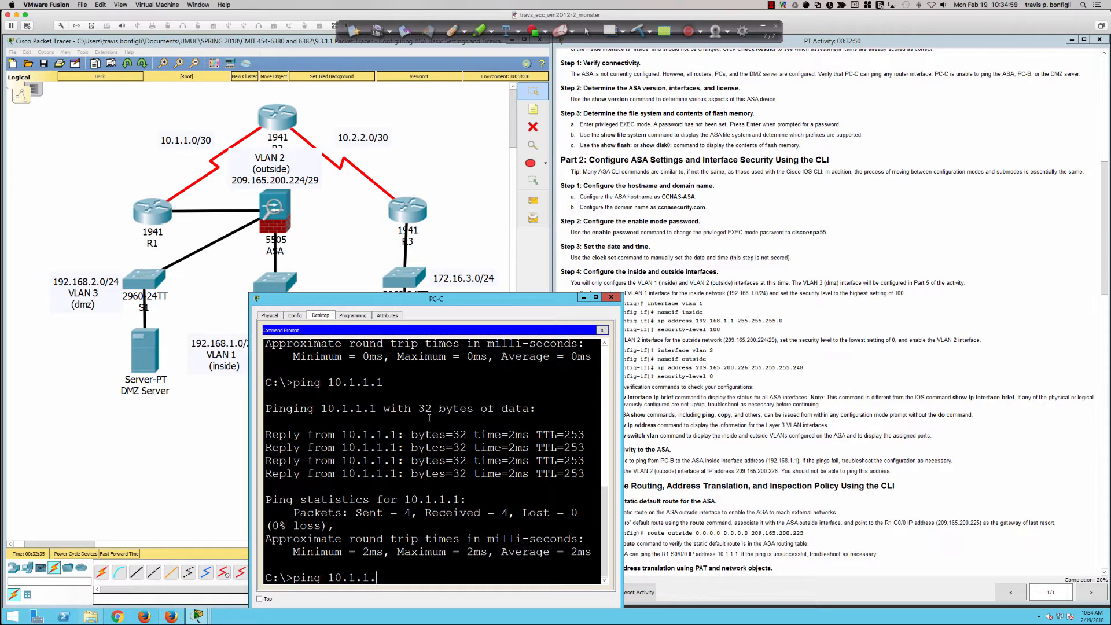
text(2)
key(Return)
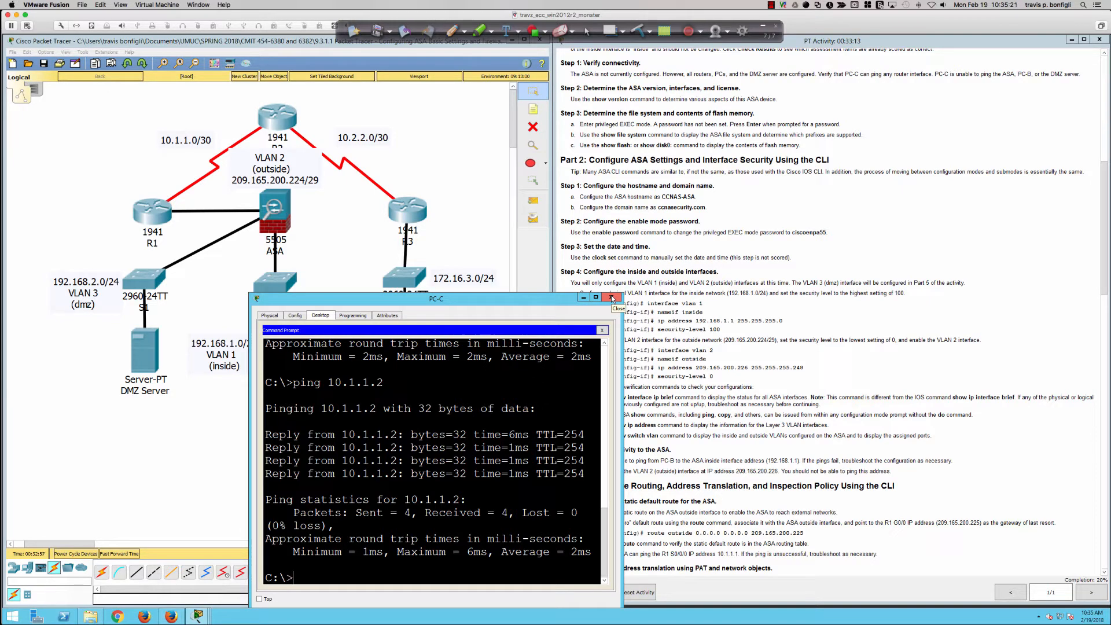
click(612, 297)
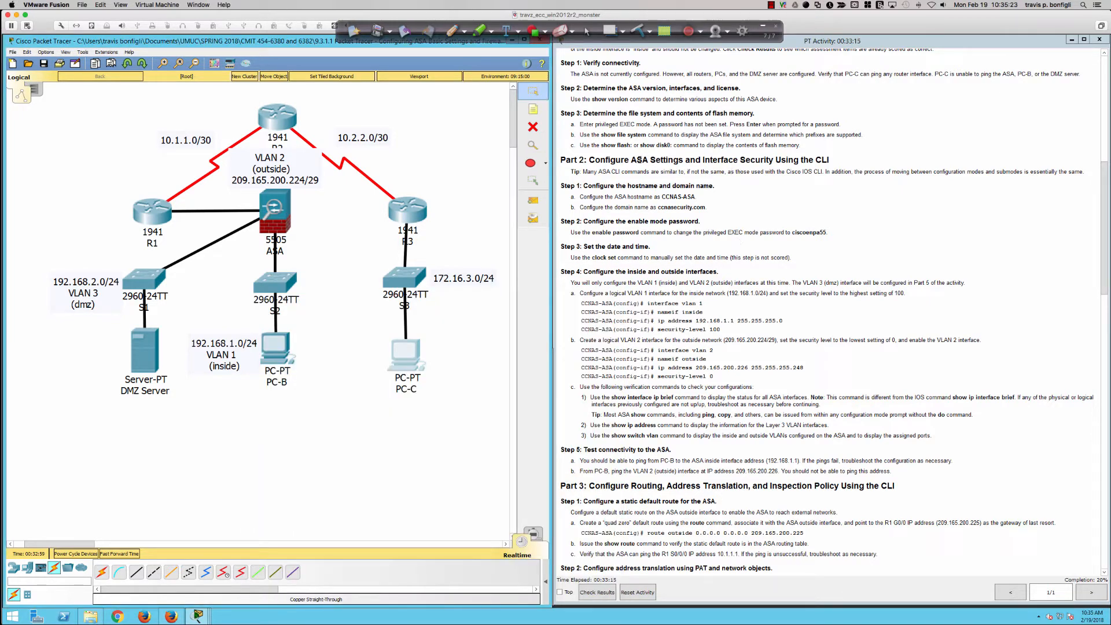
Check the activity's next instructions, then reopen the ASA's command line interface and bring up its user prompt
scroll(635, 159, down, 1)
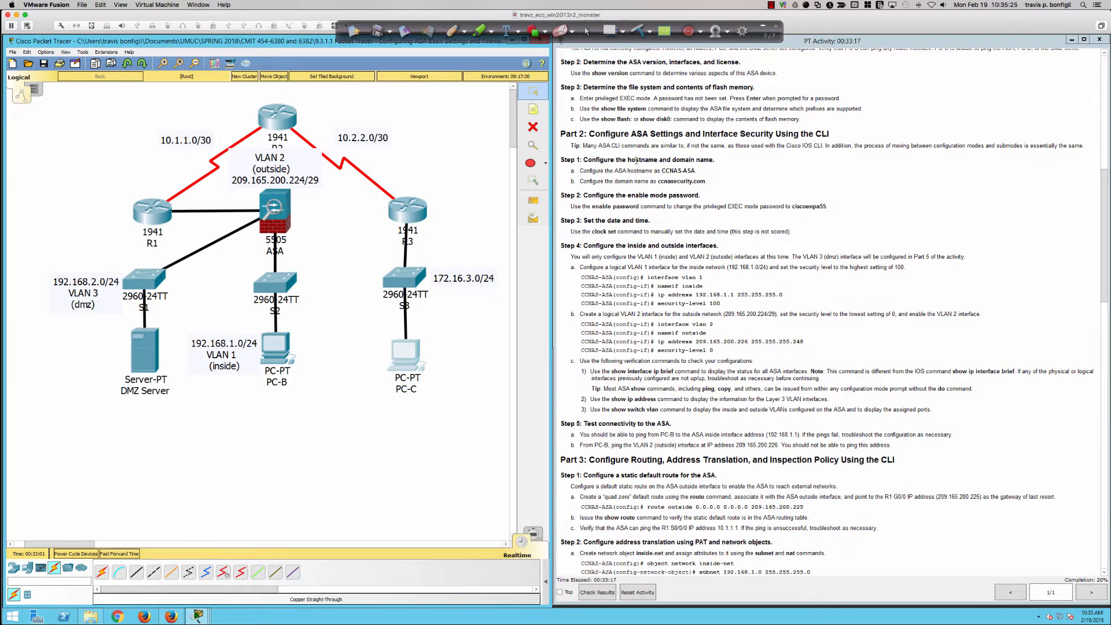
scroll(636, 160, up, 1)
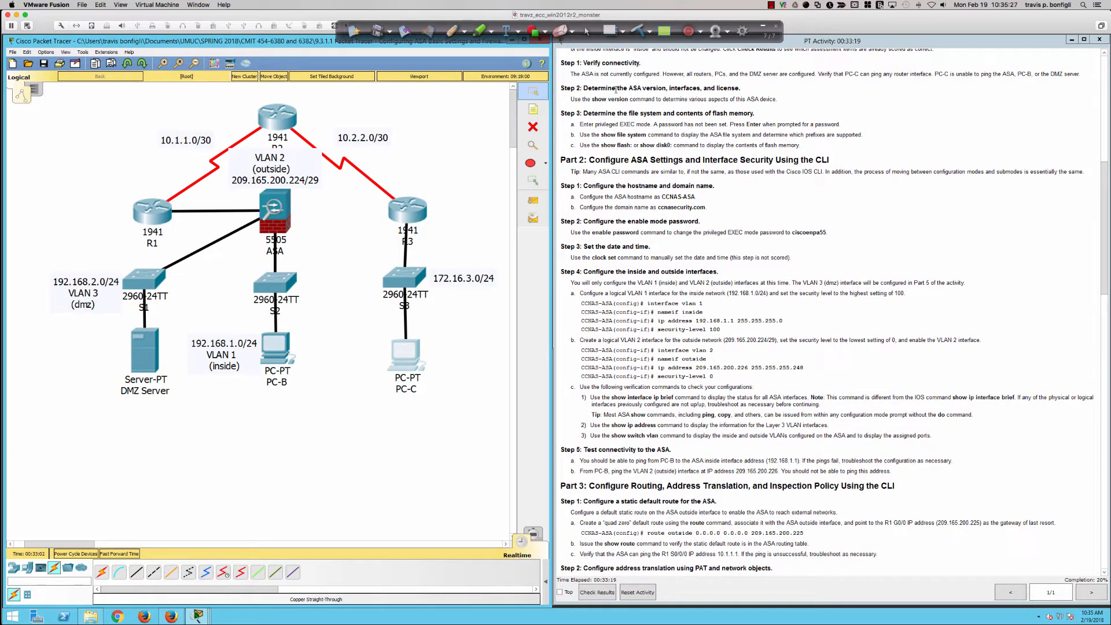
scroll(599, 87, down, 1)
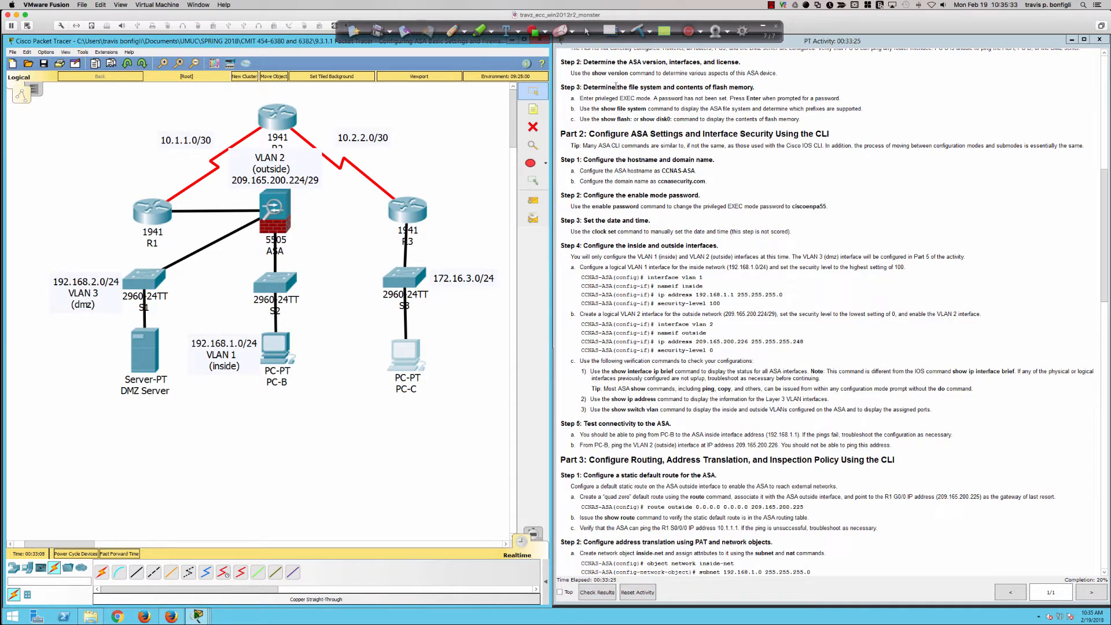
click(285, 224)
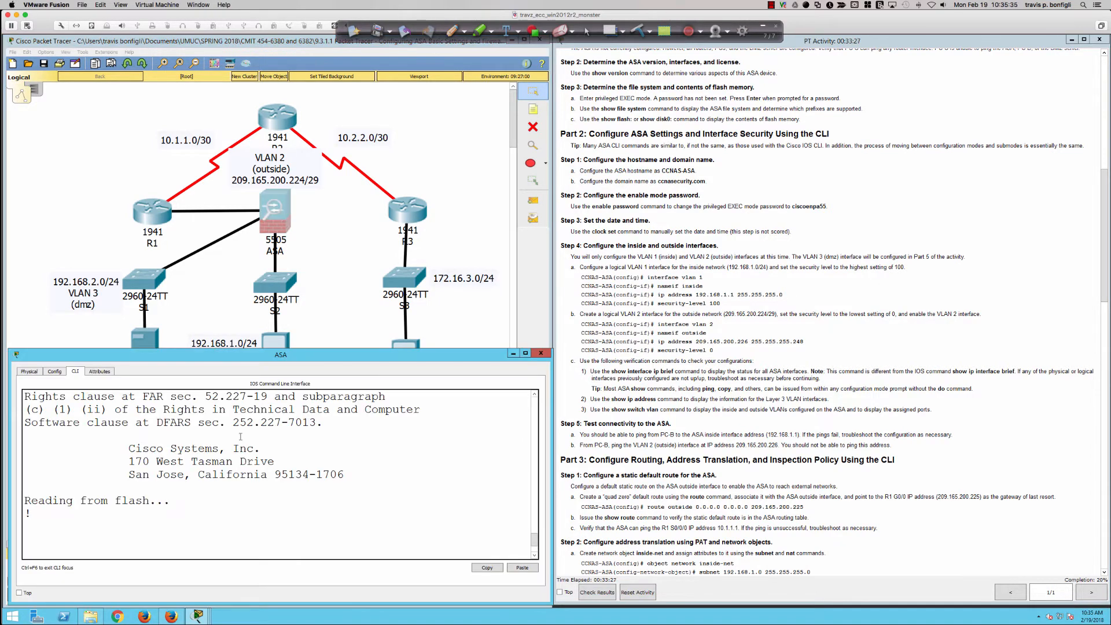
key(Return)
key(Return)
key(Return)
key(Return)
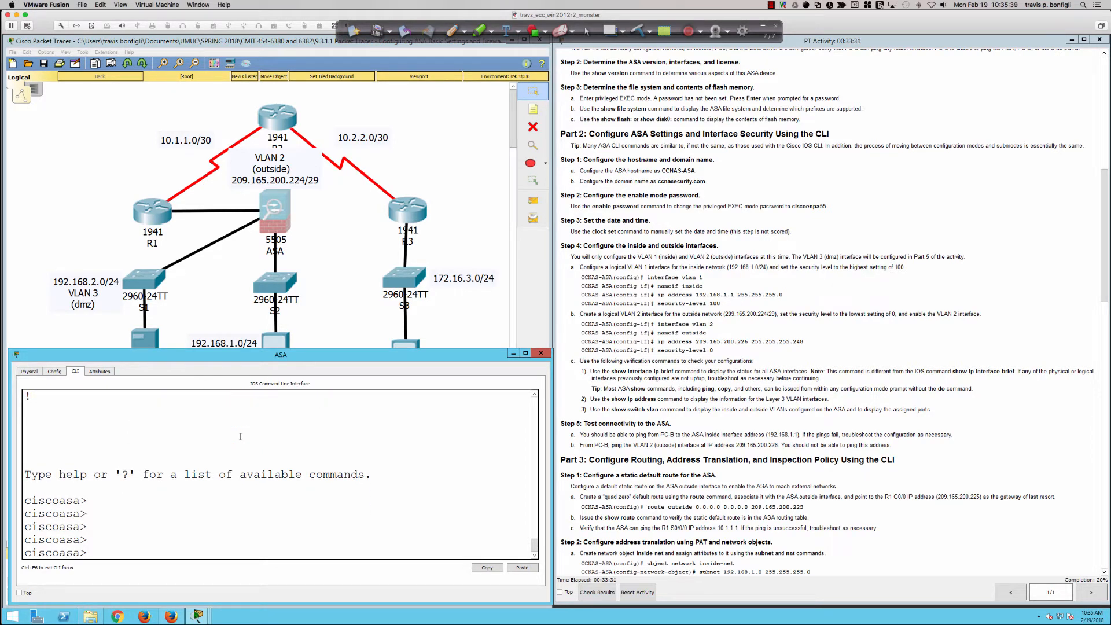
Enter privileged EXEC mode on the simulated ASA using the enable command with a blank password
text(en)
key(Tab)
key(Return)
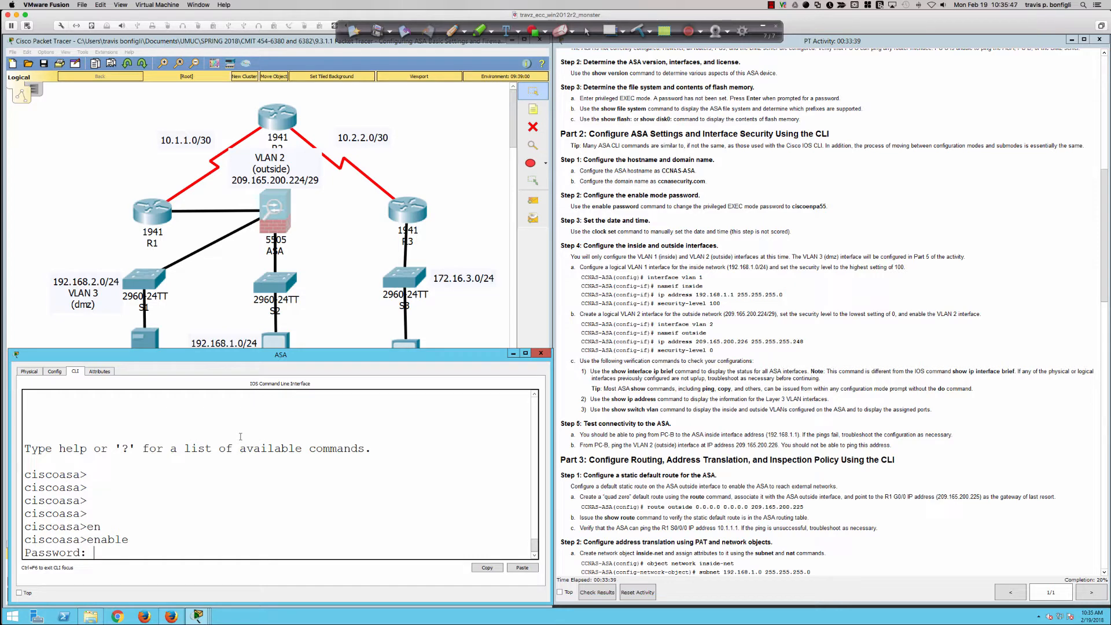
key(Return)
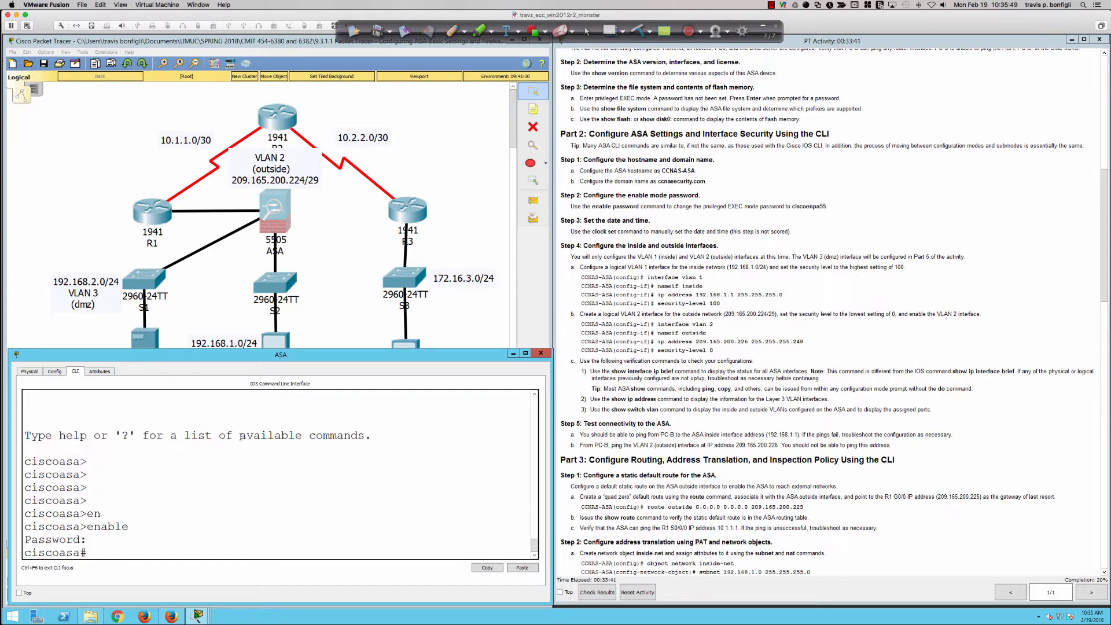
key(Return)
key(Return)
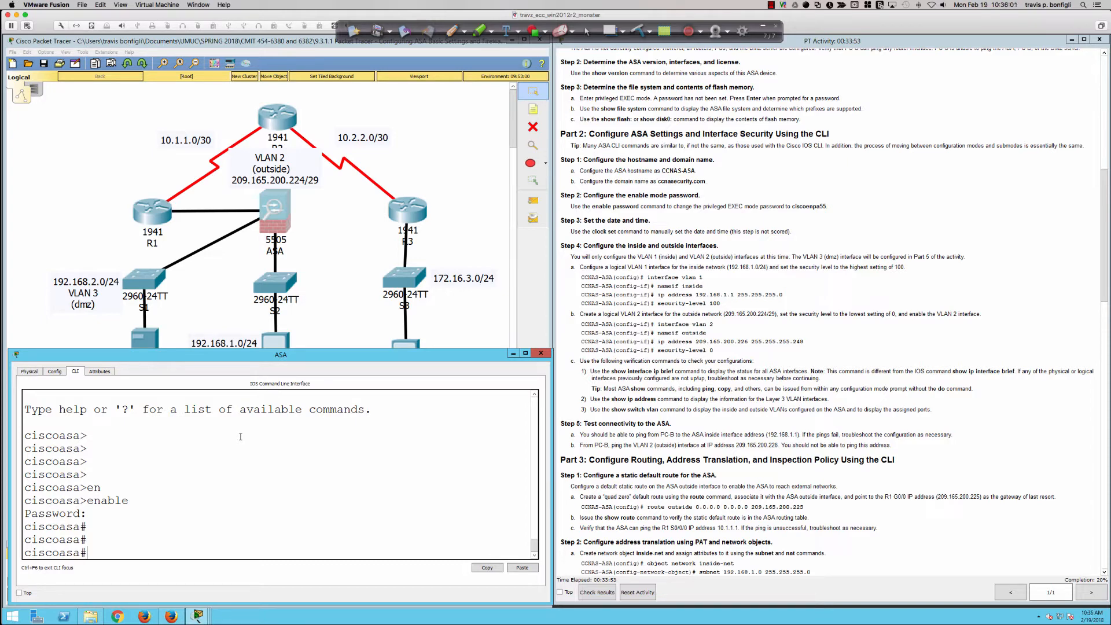
Switch to the physical ASA 5505 session in SecureCRT and decline the interactive firewall pre-configuration with no
key(super+Tab)
key(super+Tab)
key(super+Tab)
key(super+Tab)
key(super+Tab)
key(super+Tab)
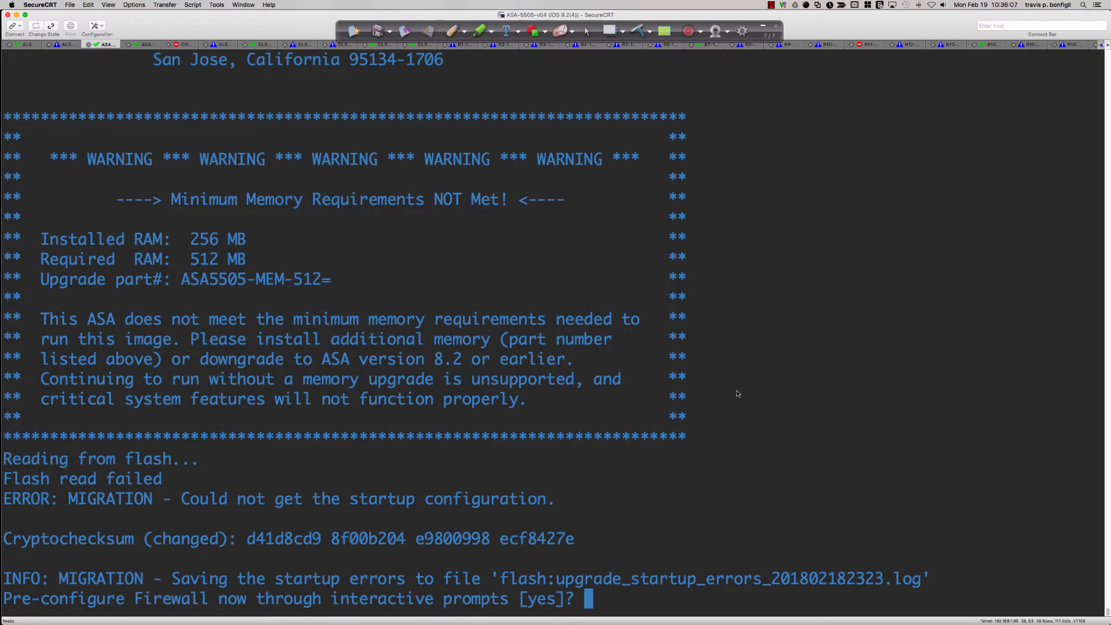
text(no)
key(Return)
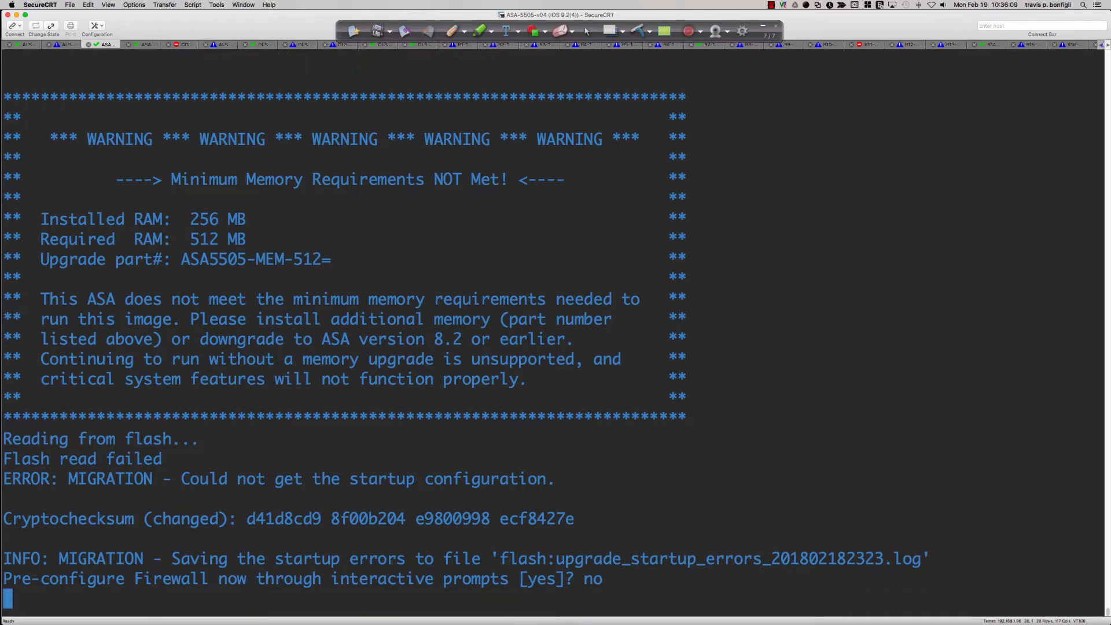
key(Return)
key(Return)
key(Return)
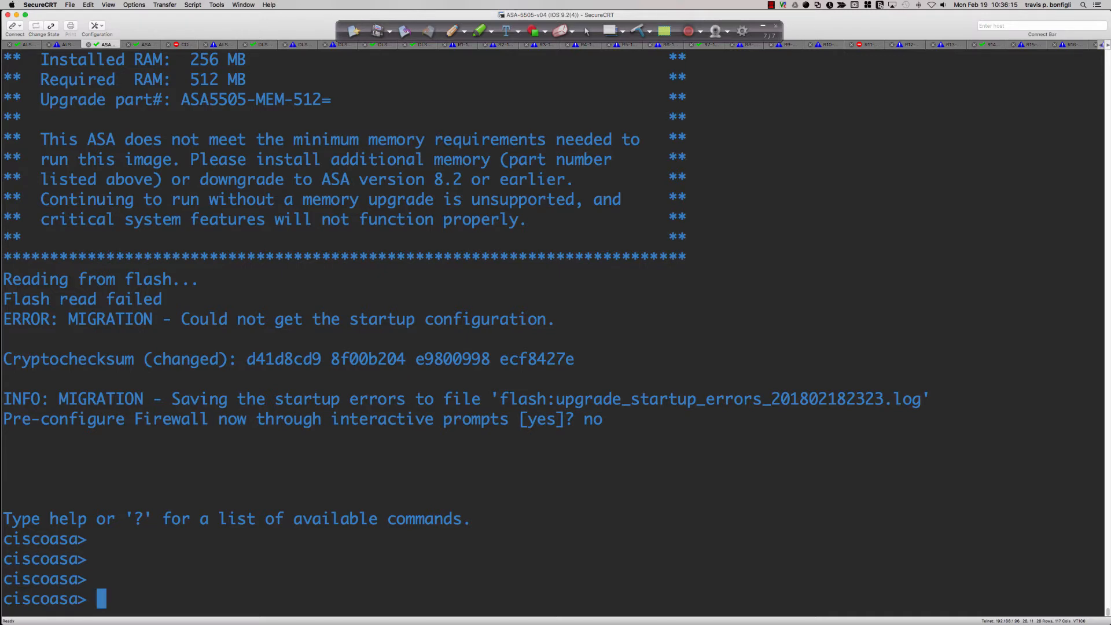
Enter privileged EXEC mode on the physical ASA using the enable command with a blank password
text(en)
key(Tab)
key(Return)
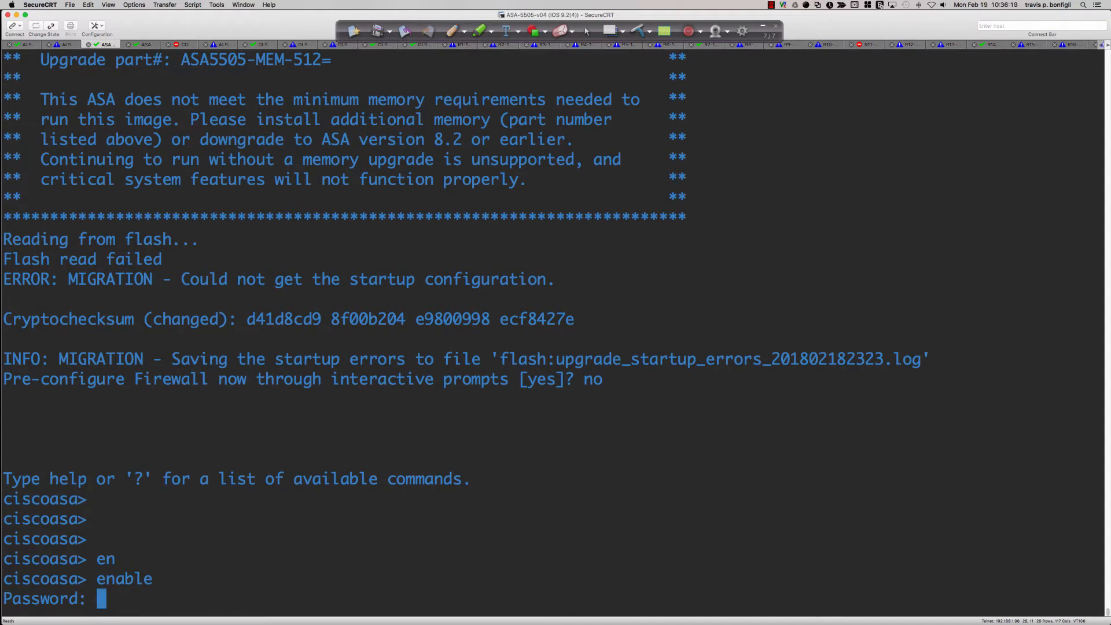
key(Return)
key(Return)
key(Return)
key(Return)
key(Return)
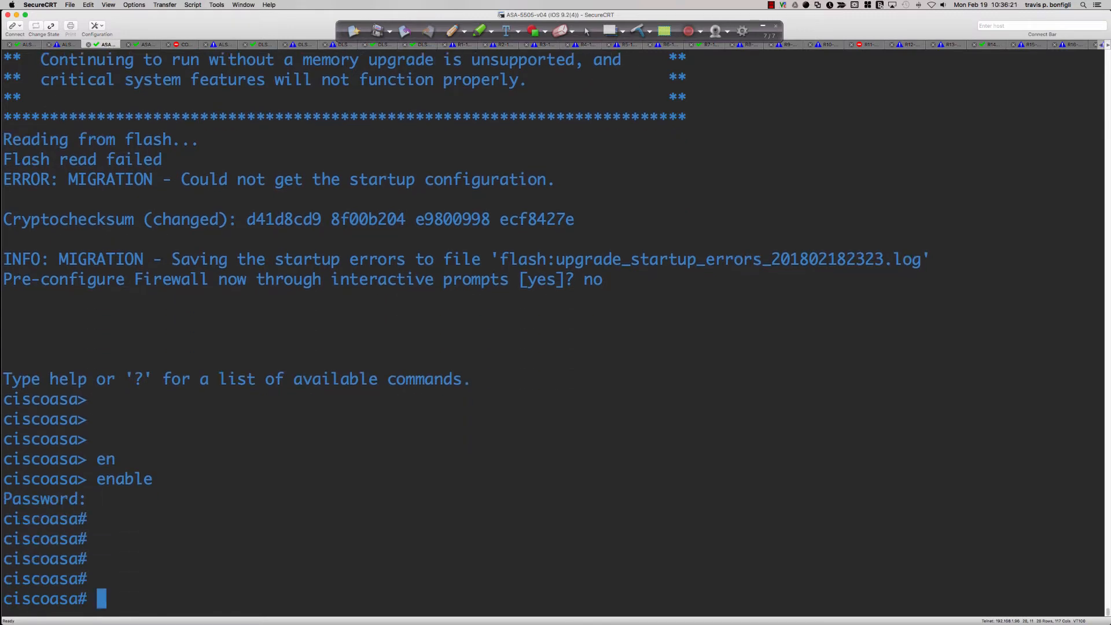
Run sh version on the physical ASA and highlight the software and Device Manager version lines
text(sh ver)
key(Tab)
key(Return)
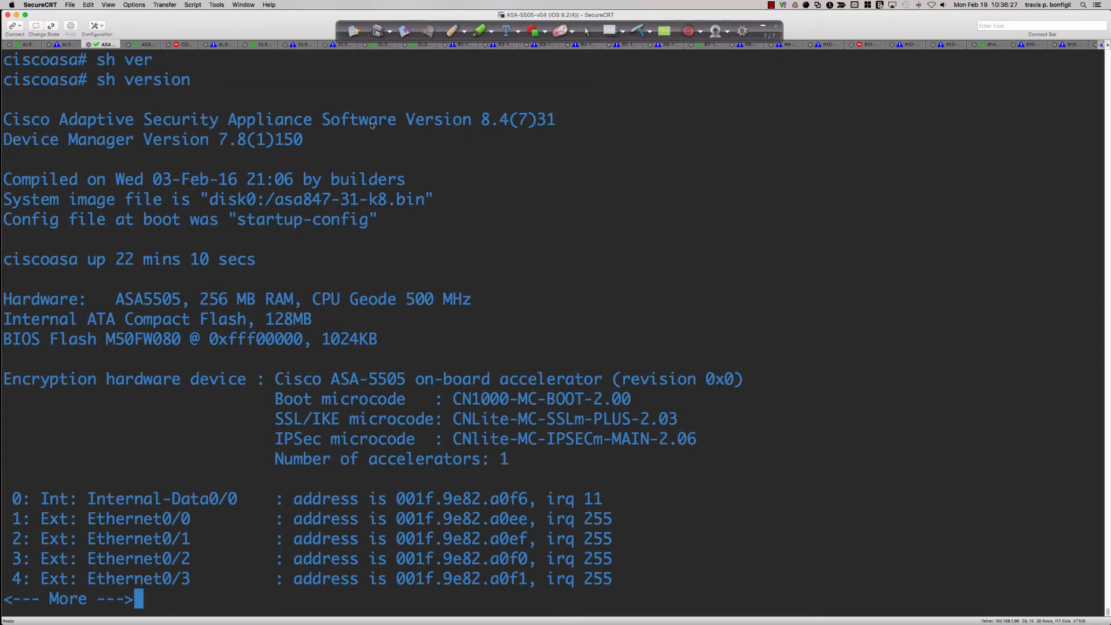
drag(481, 124, 554, 130)
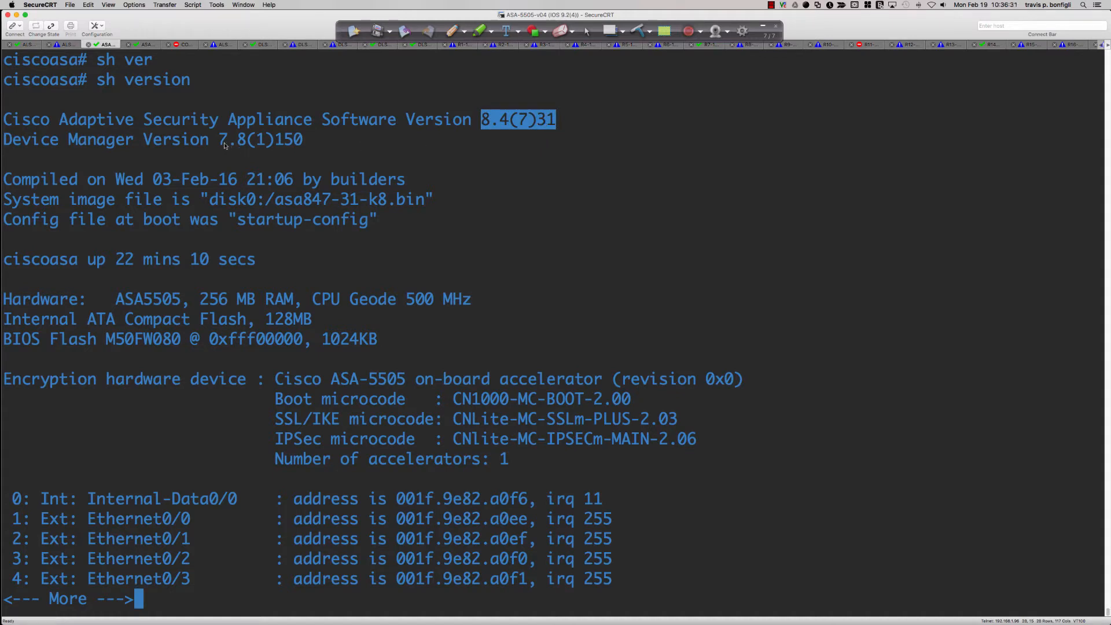
drag(480, 124, 557, 137)
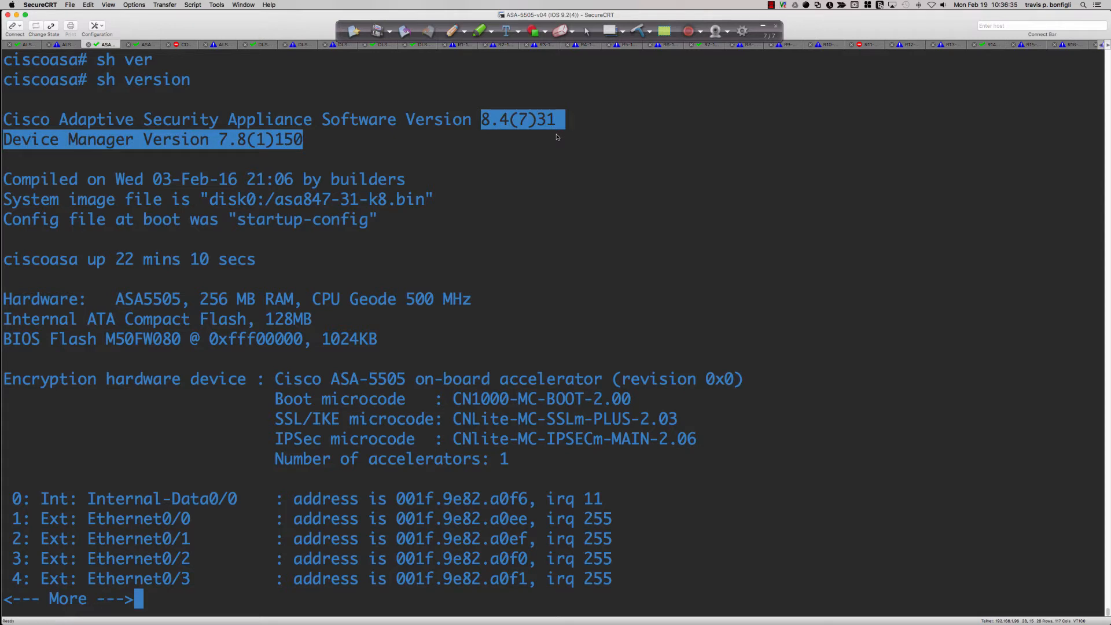
click(322, 146)
drag(304, 140, 162, 121)
Examine the boot-time memory warning, highlighting the installed and required RAM, the upgrade part number and the downgrade advice
scroll(226, 223, up, 7)
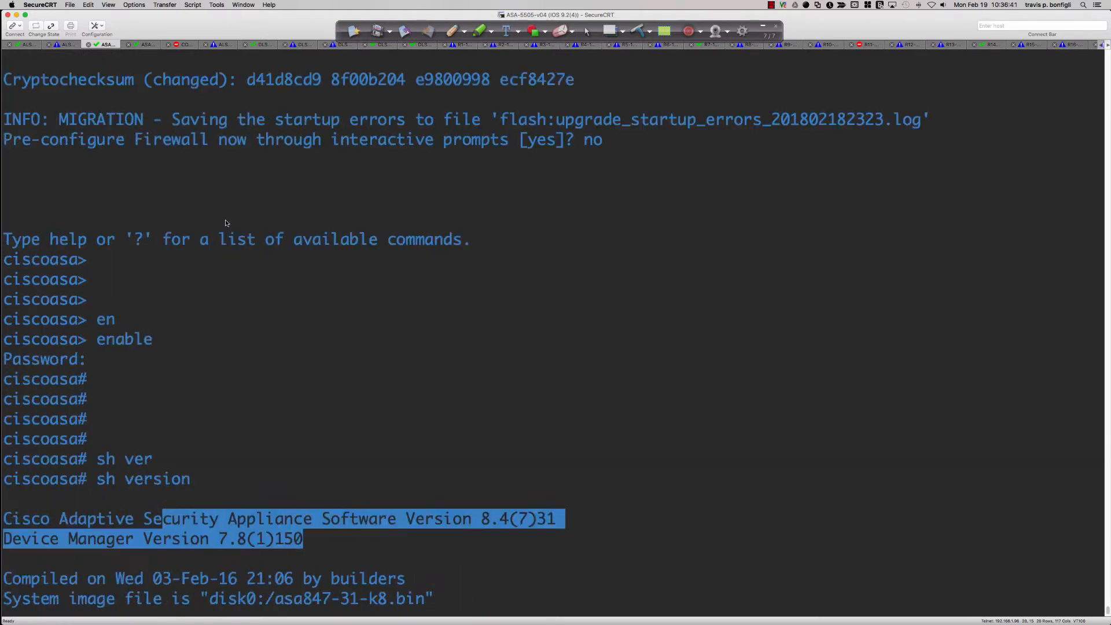
scroll(226, 223, up, 7)
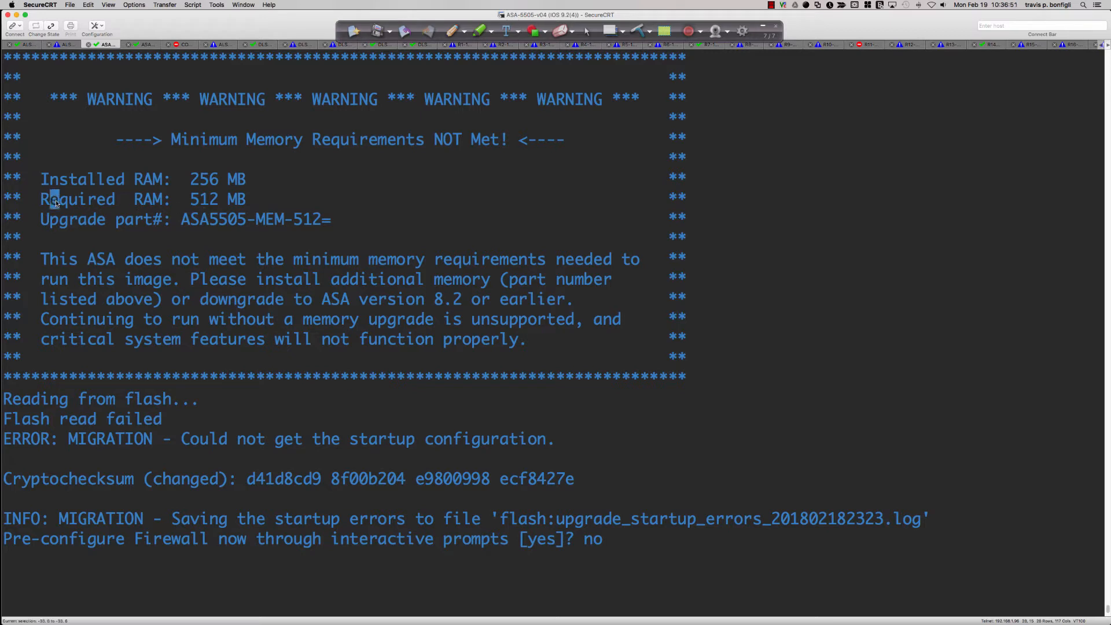
drag(50, 199, 249, 199)
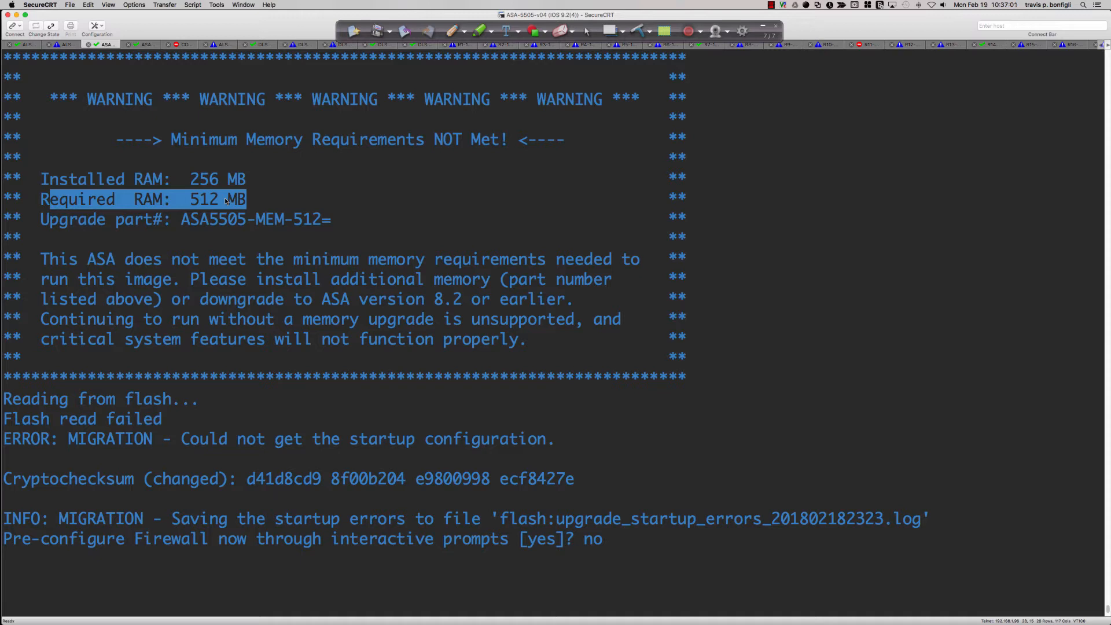
drag(87, 180, 246, 187)
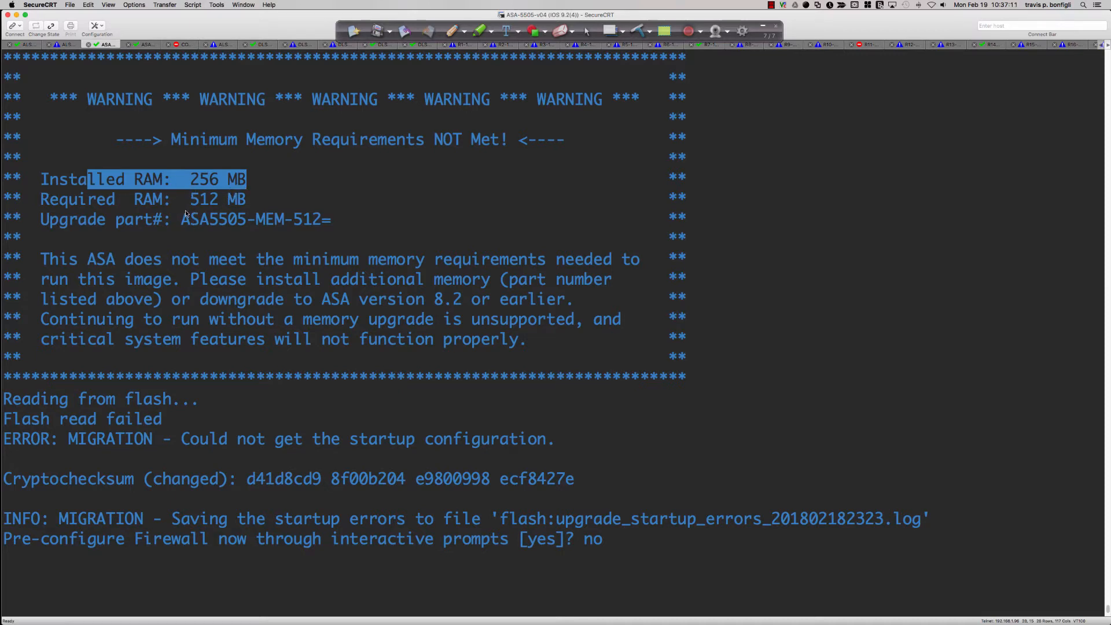
drag(153, 201, 256, 202)
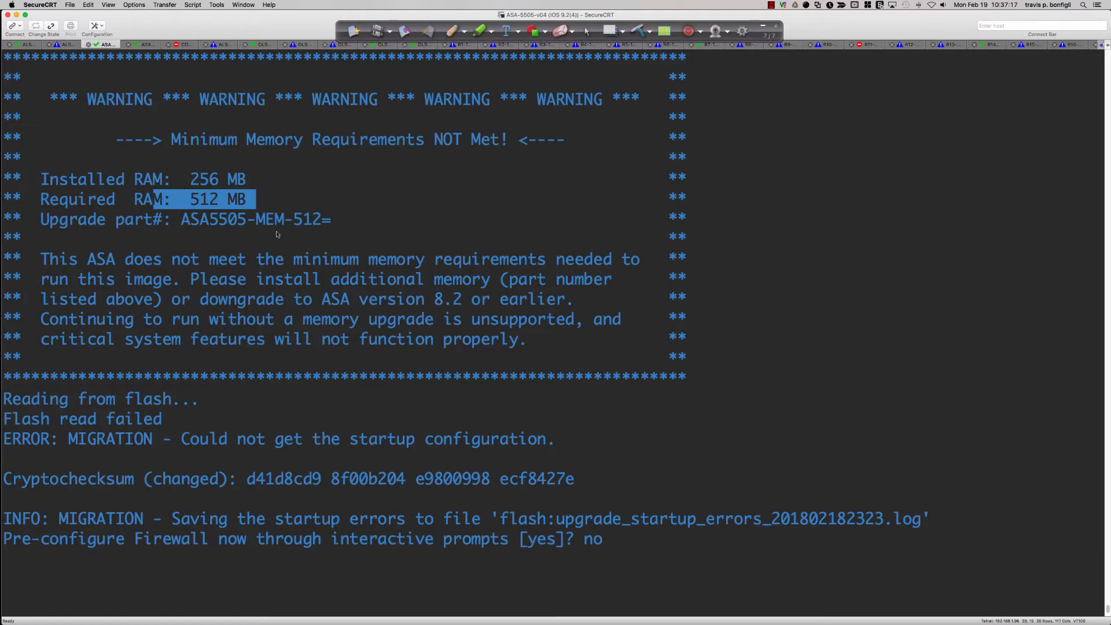
drag(184, 224, 330, 225)
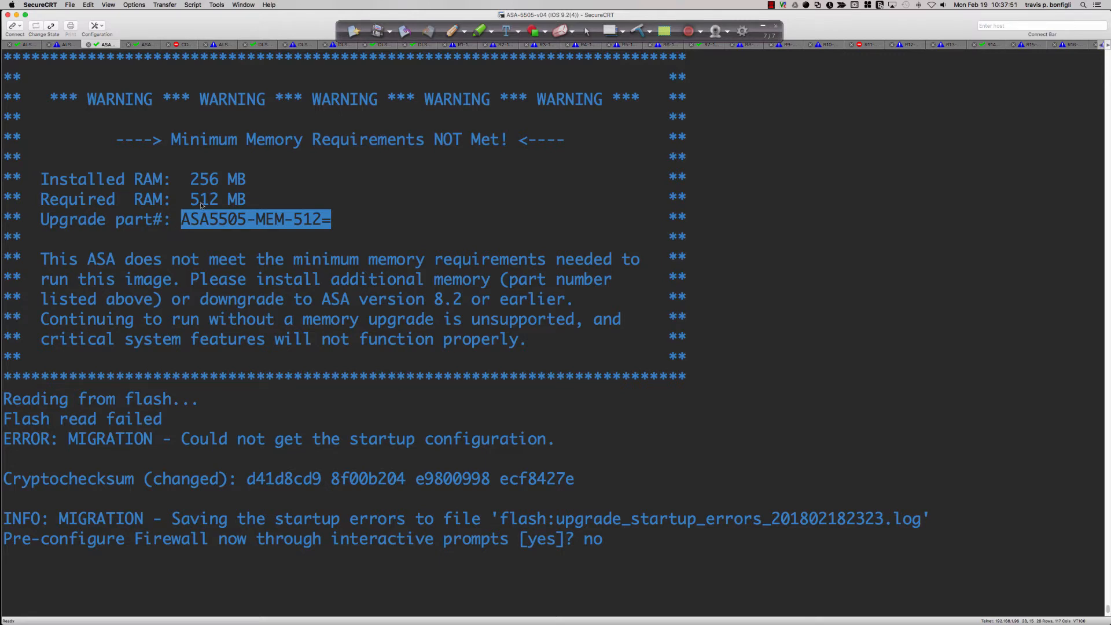
drag(191, 199, 250, 208)
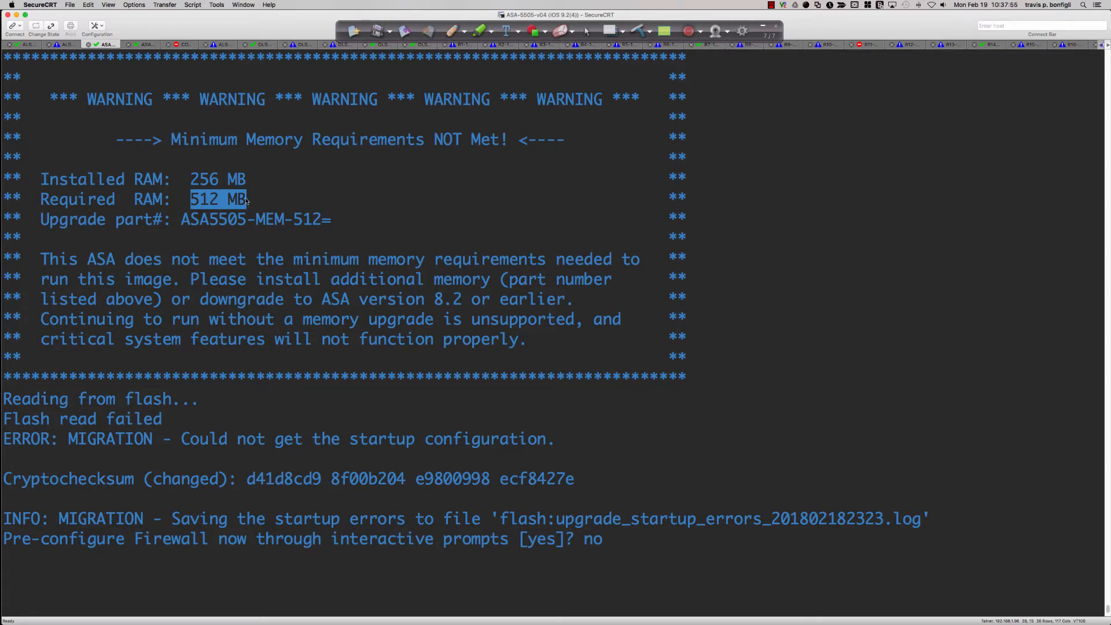
drag(192, 184, 248, 184)
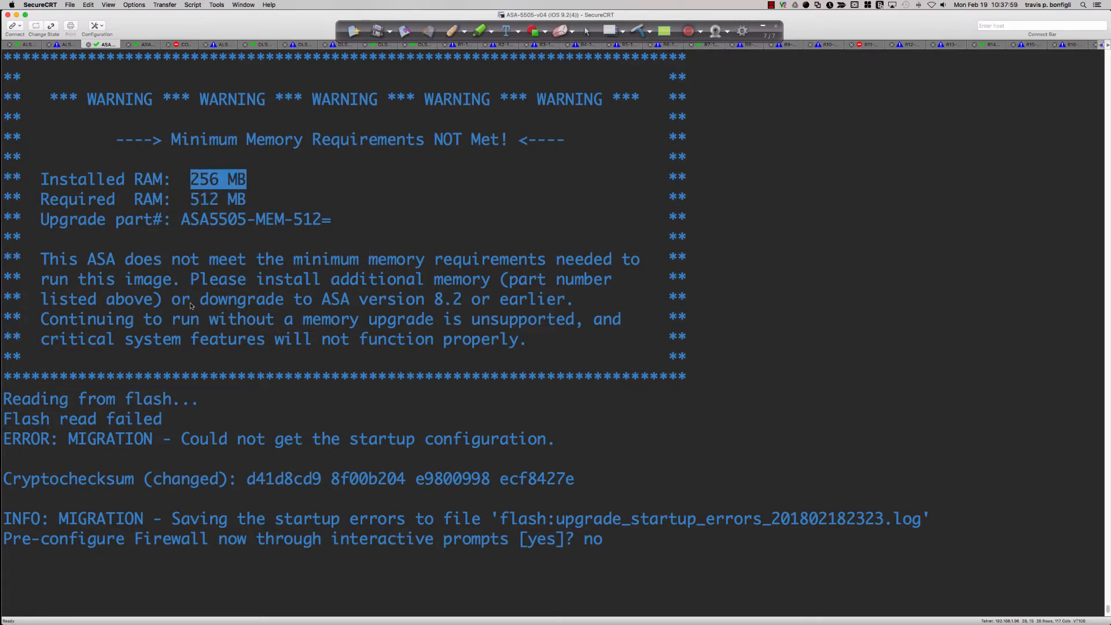
drag(192, 305, 512, 305)
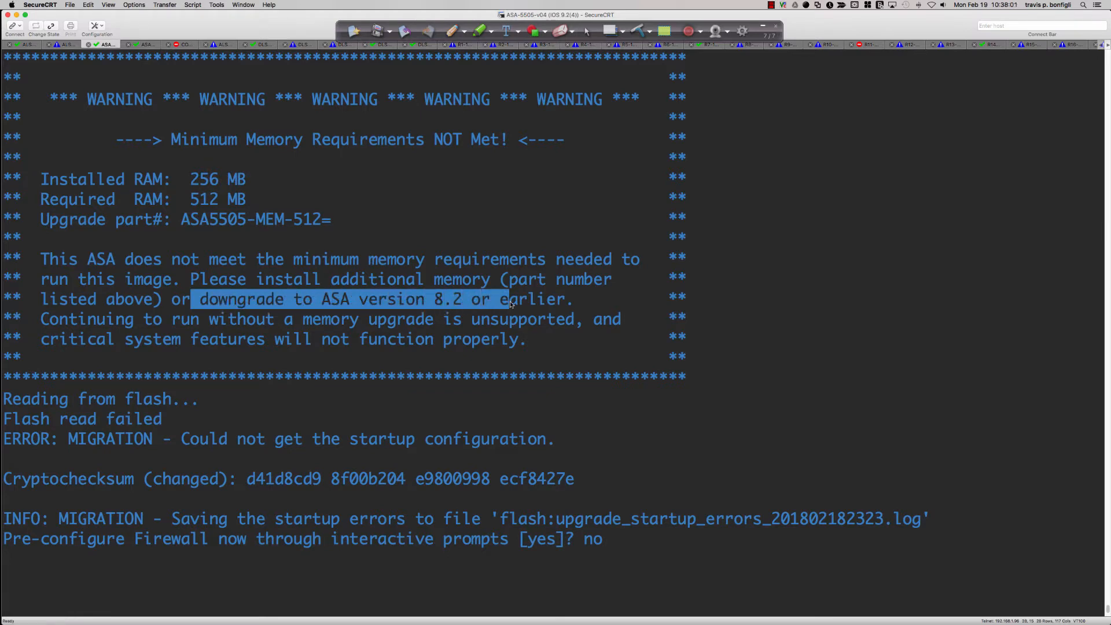
Return to the start of the sh version output and examine the software's compile date
key(Return)
text(en)
key(Tab)
key(Return)
key(Return)
key(Return)
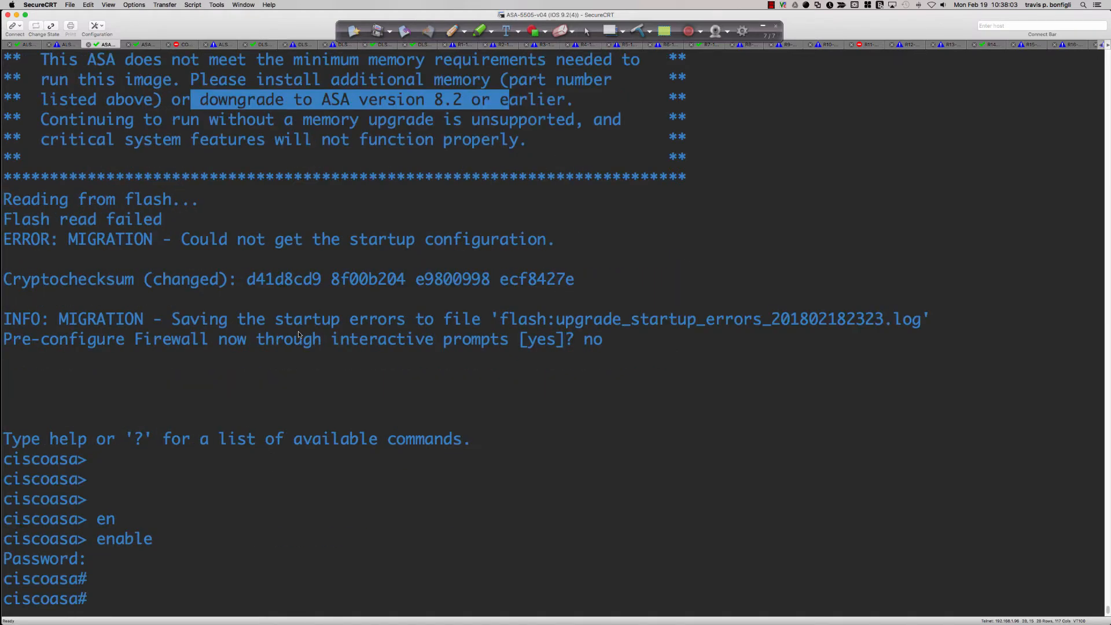
key(Return)
text(sh ver)
key(Tab)
key(Return)
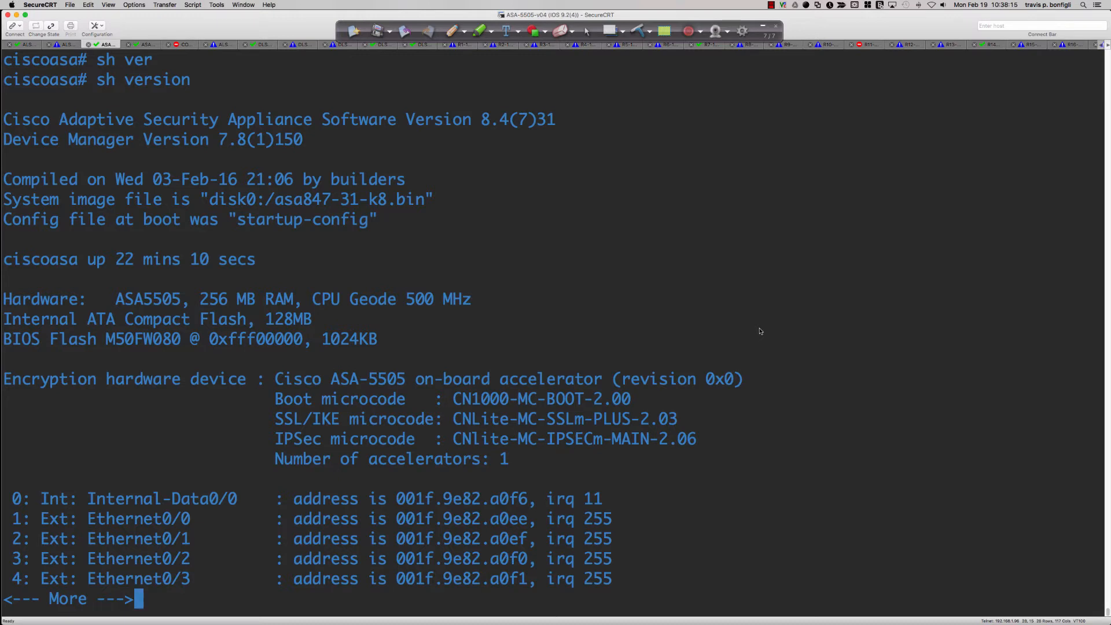
key(Return)
drag(228, 179, 410, 183)
click(658, 260)
Page through the sh version output to the interface list and highlight the external Ethernet interfaces
key(space)
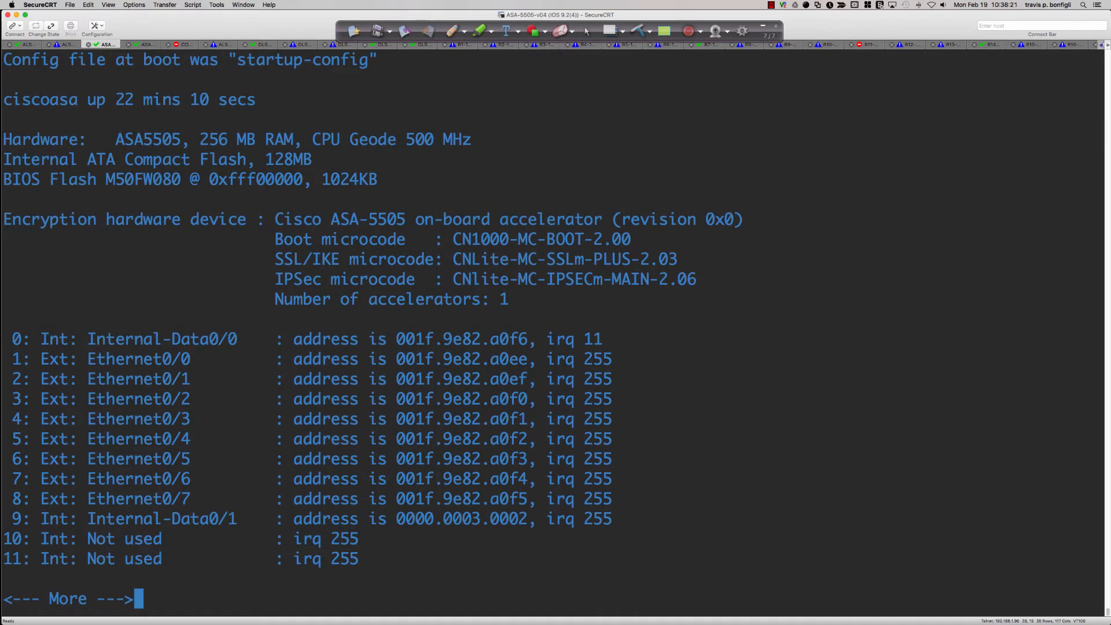
key(Return)
key(Return)
key(Return)
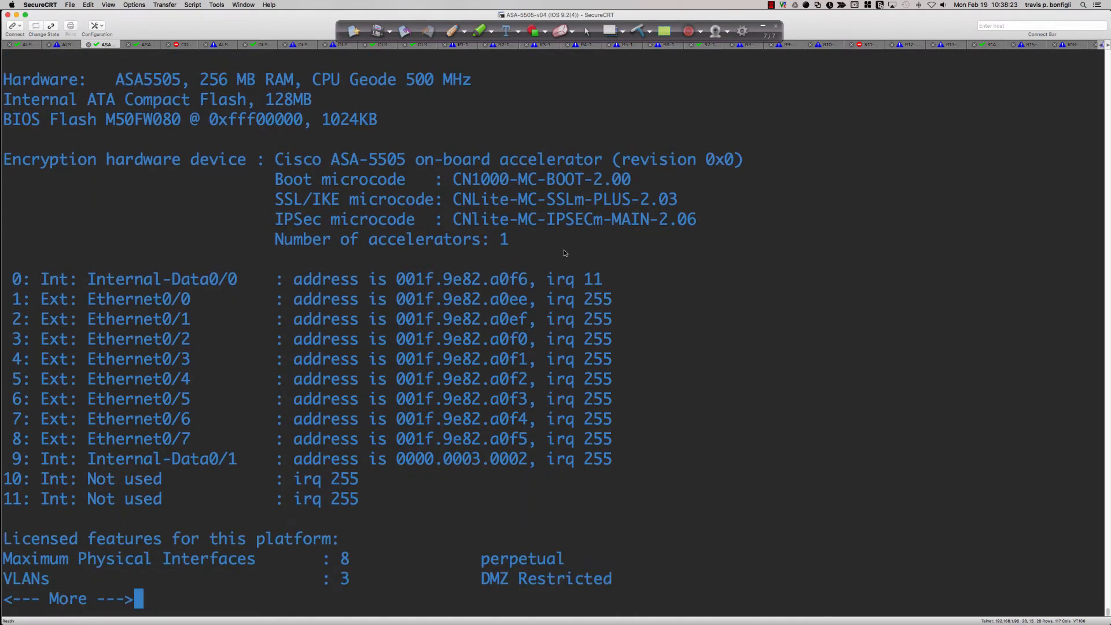
click(93, 300)
drag(92, 305, 607, 438)
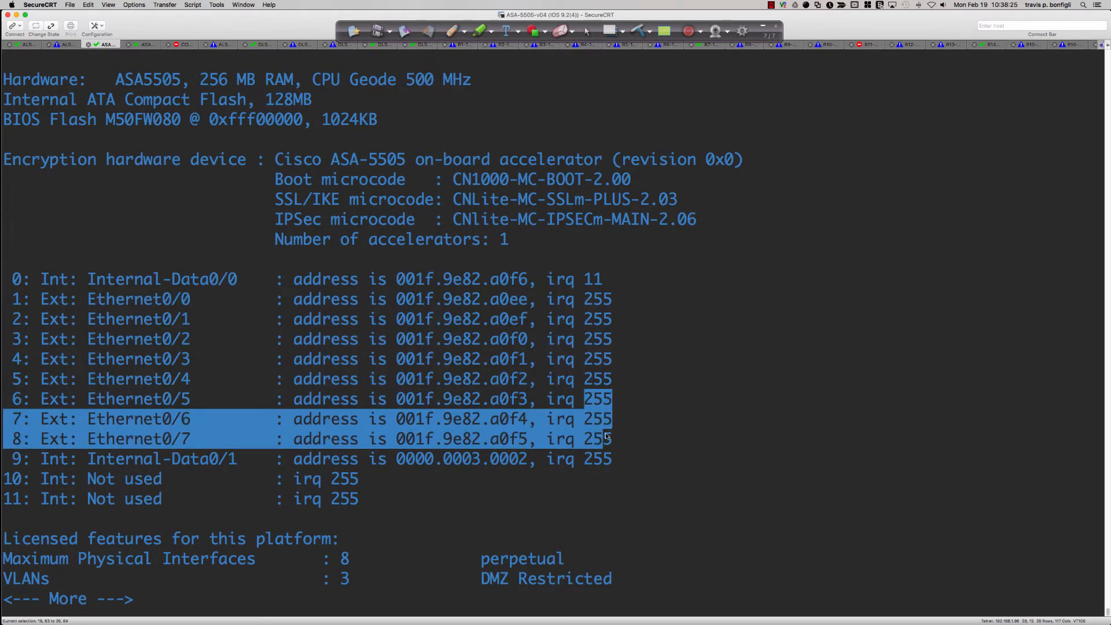
click(648, 408)
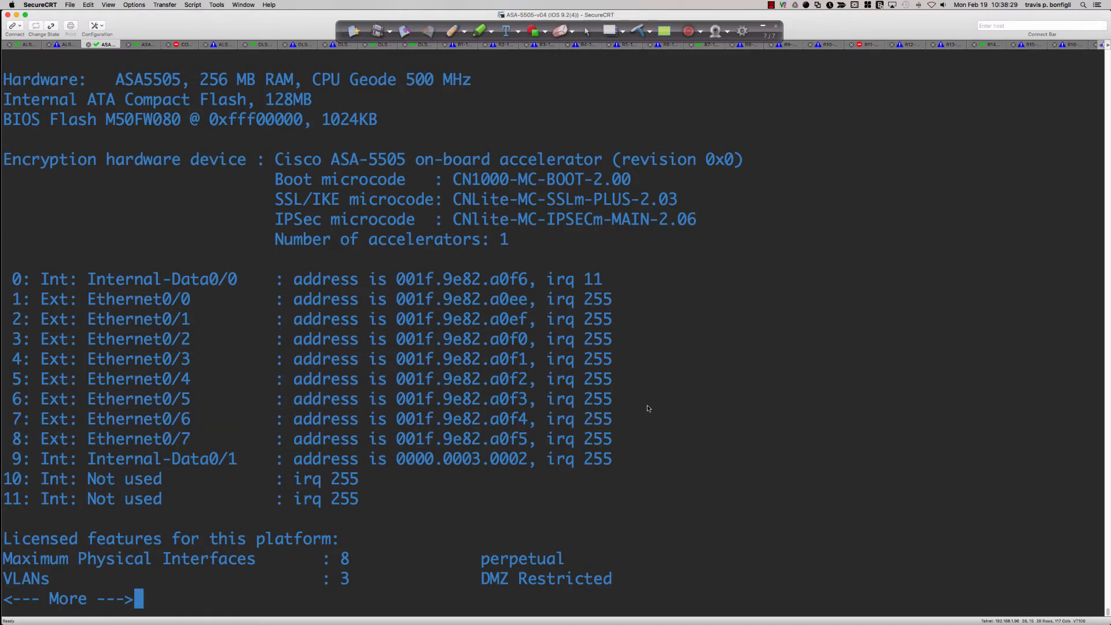
Page on through the platform's licensed features and license type, and highlight the VLANs entry
key(Return)
key(Return)
key(Return)
key(Return)
key(Return)
key(Return)
key(Return)
key(Return)
key(Return)
key(Return)
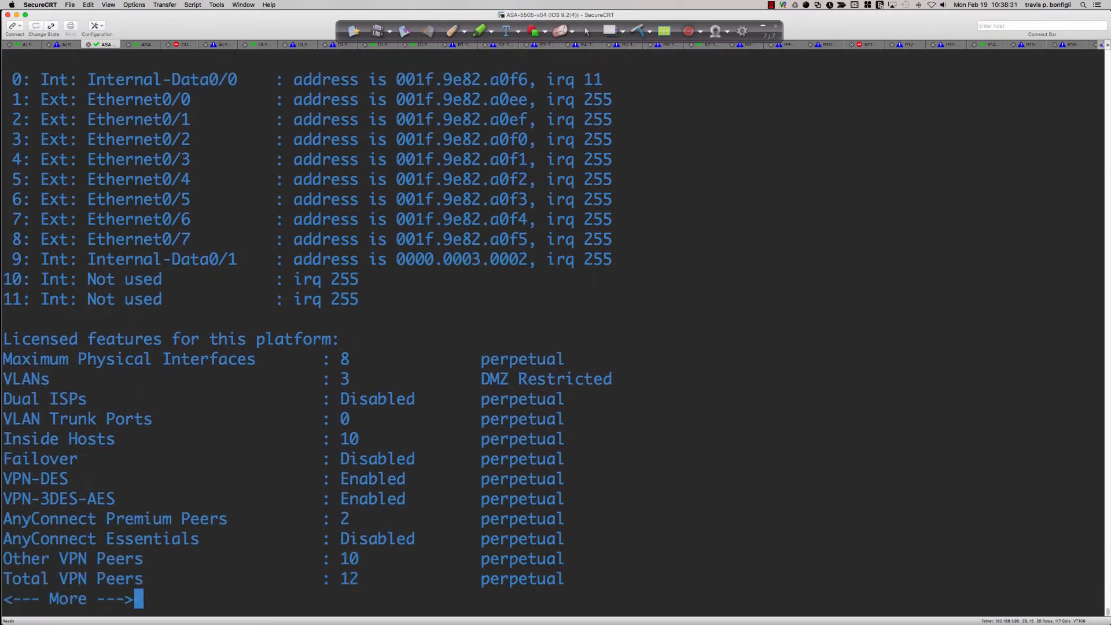
key(Return)
key(Return)
key(Return)
key(Return)
key(Return)
key(Return)
key(Return)
key(Return)
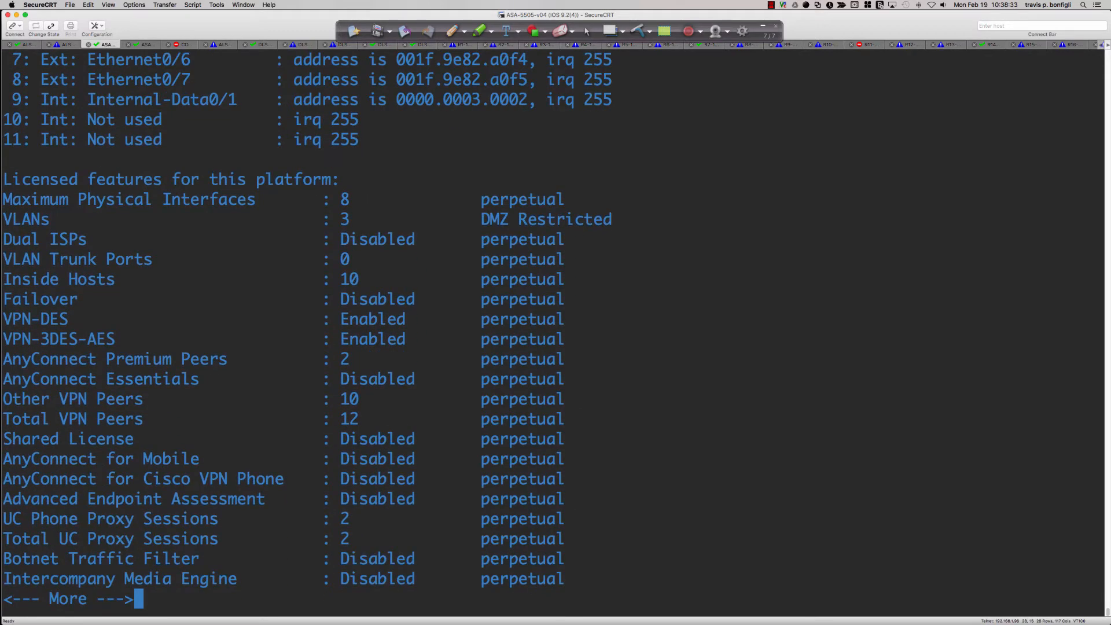
key(Return)
key(Return)
key(Return)
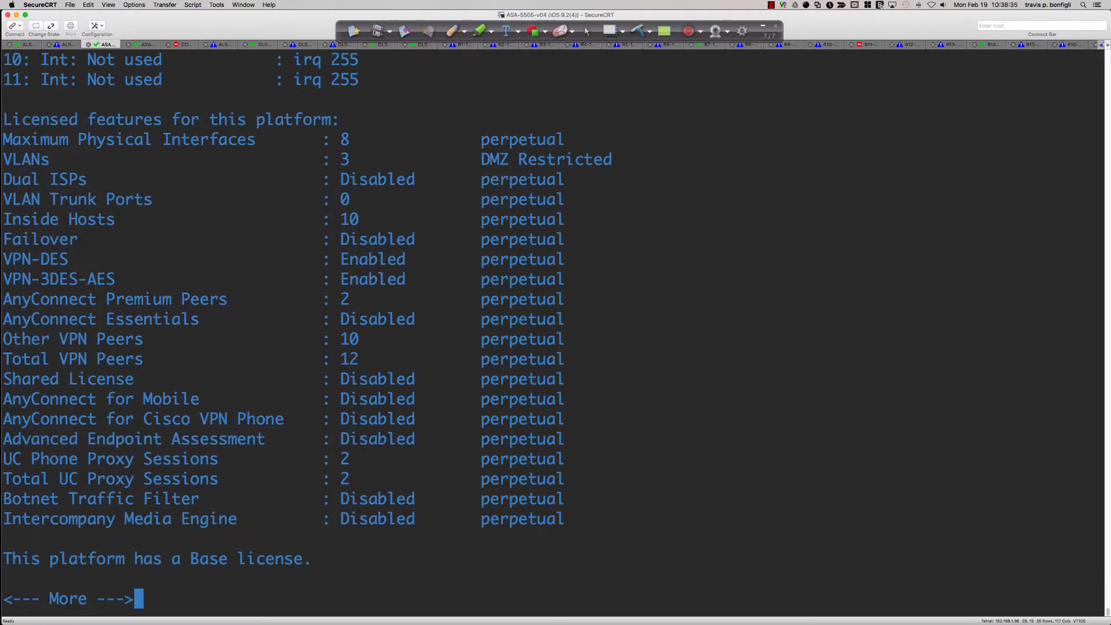
scroll(355, 218, up, 2)
scroll(355, 219, down, 2)
drag(7, 162, 622, 167)
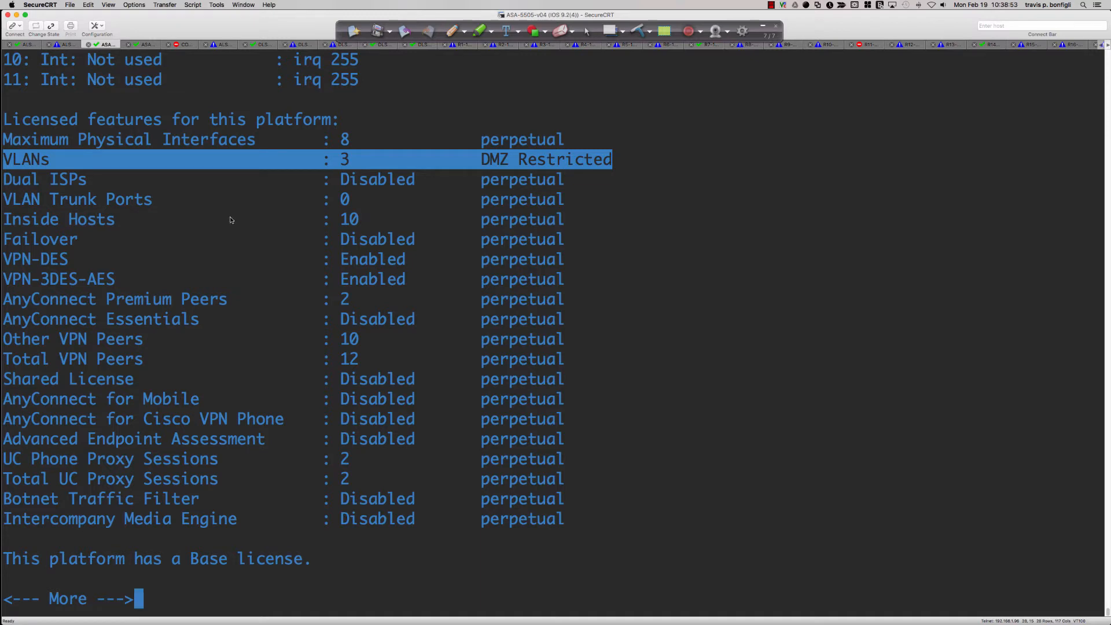
Examine the licensed features list, highlighting the AnyConnect Premium Peers entry and the VLANs restriction
click(121, 192)
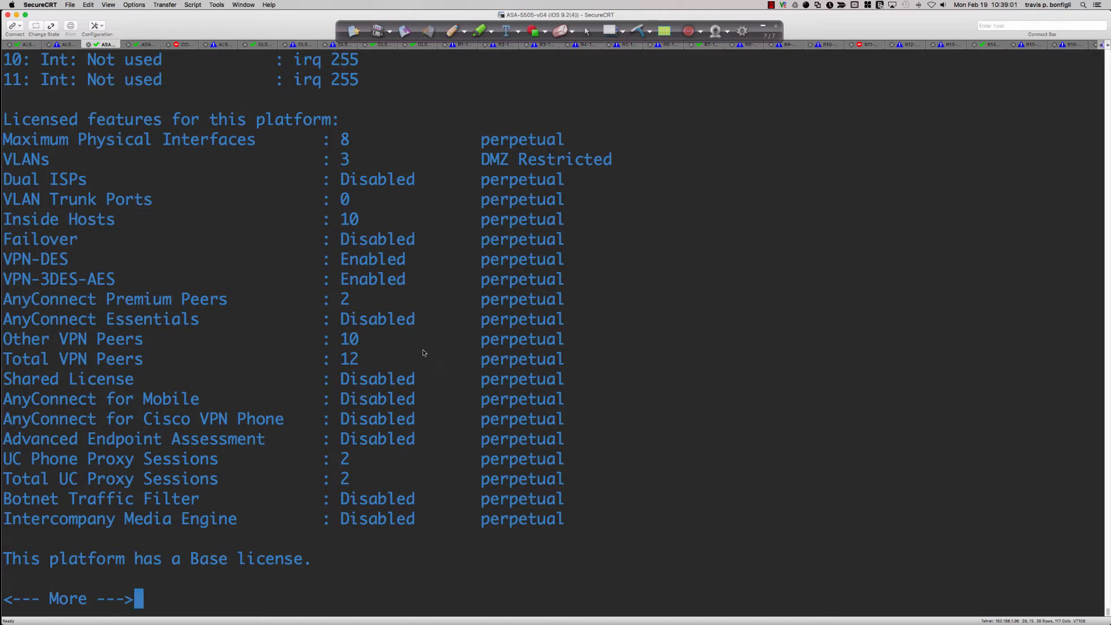
drag(200, 302, 360, 305)
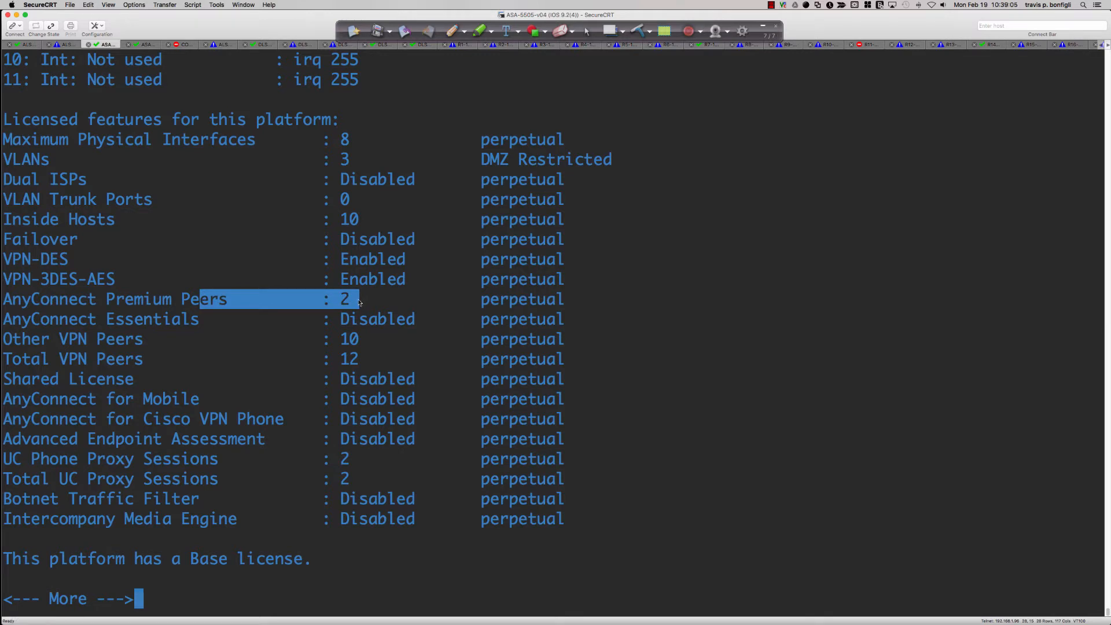
click(607, 359)
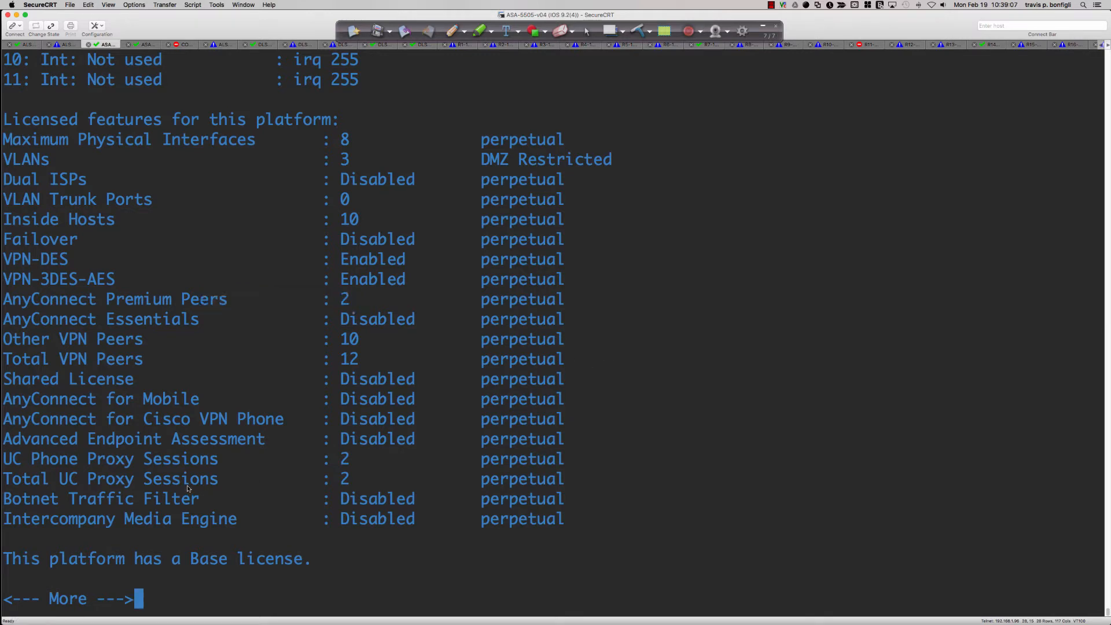
drag(303, 157, 620, 167)
click(622, 171)
Page to the end of the sh version output and highlight the platform's license type
key(Return)
key(Return)
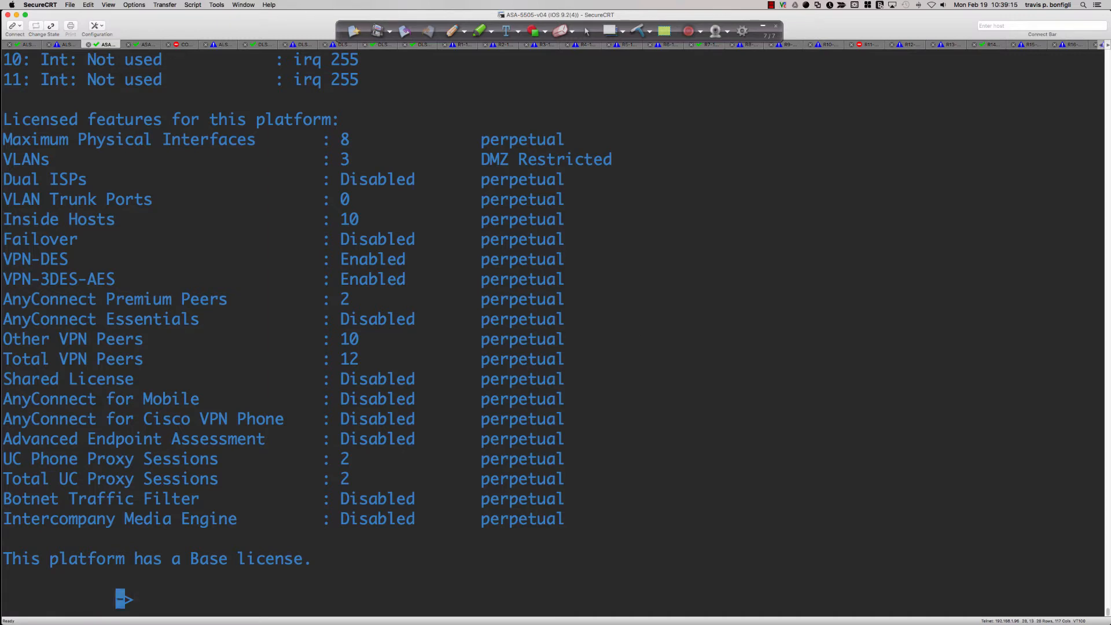
key(Return)
key(Return)
key(Return)
key(Return)
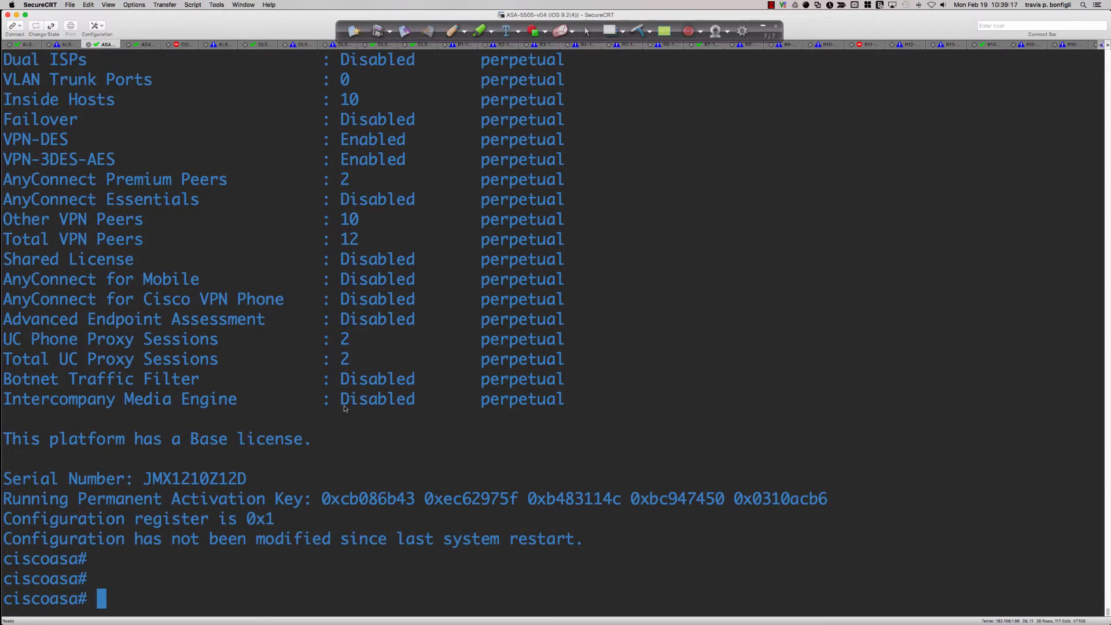
drag(146, 449, 304, 446)
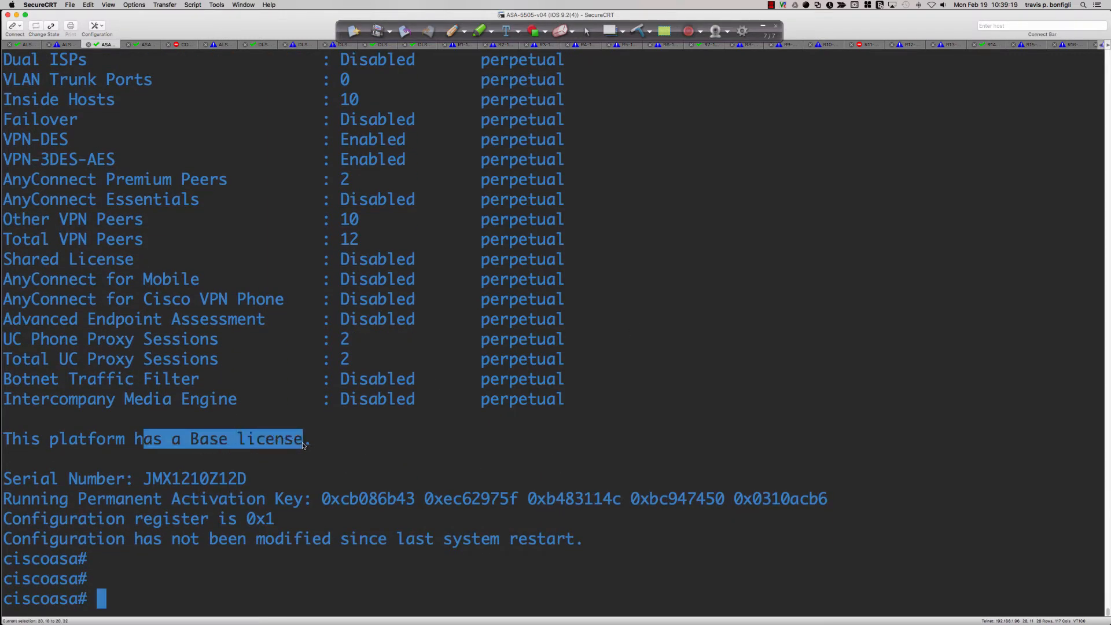
click(722, 424)
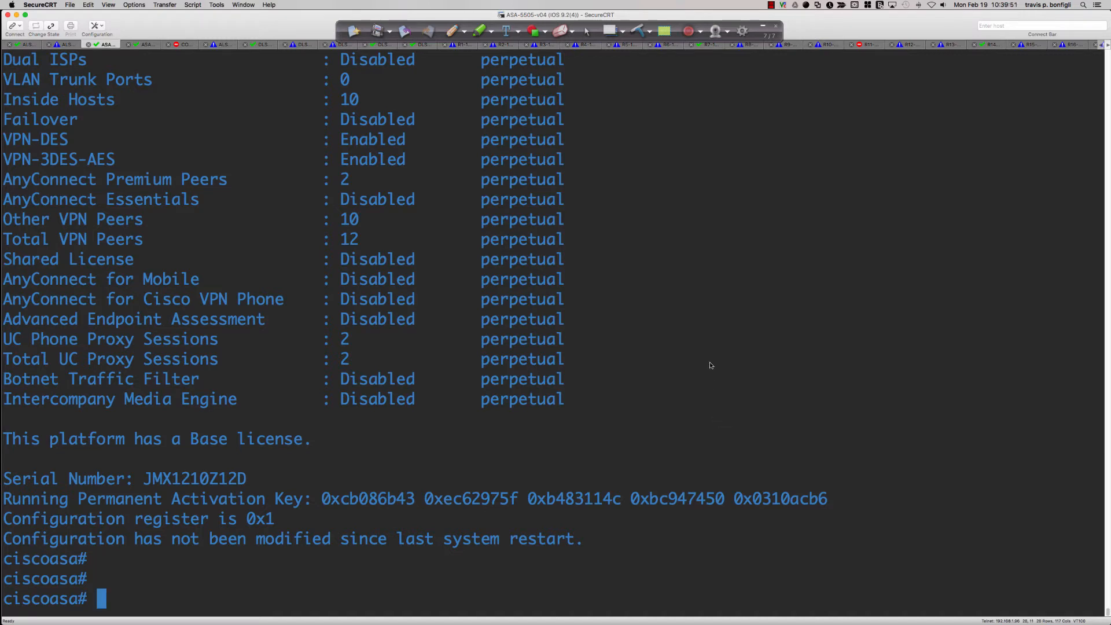
Switch to Packet Tracer, run sh ver on the simulated ASA and enlarge its CLI window upward
key(super+Tab)
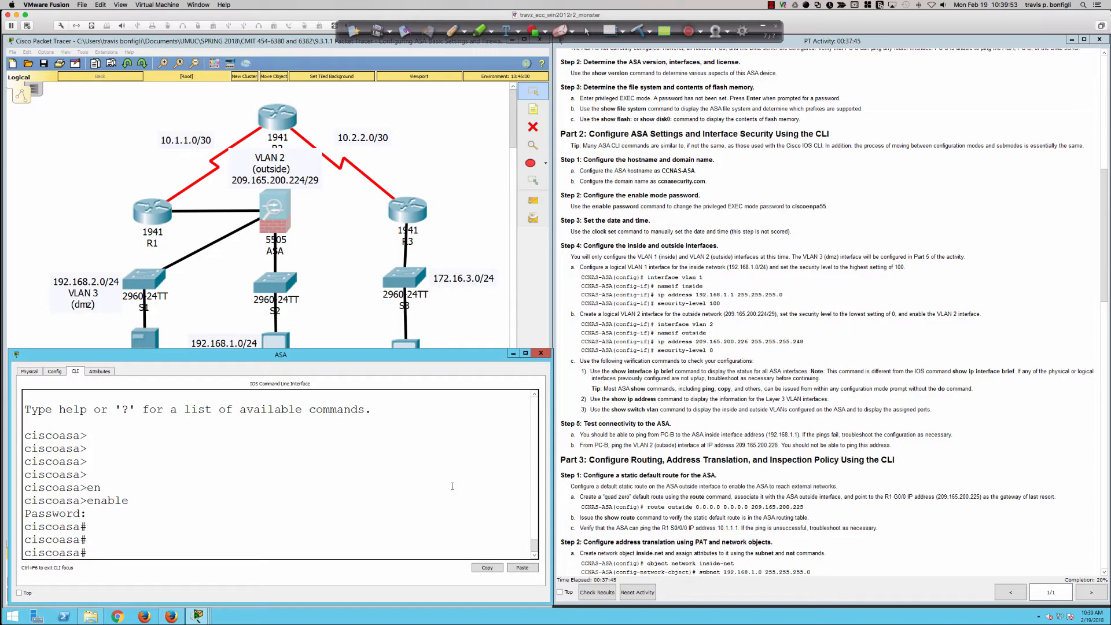
text(sh ver)
key(Return)
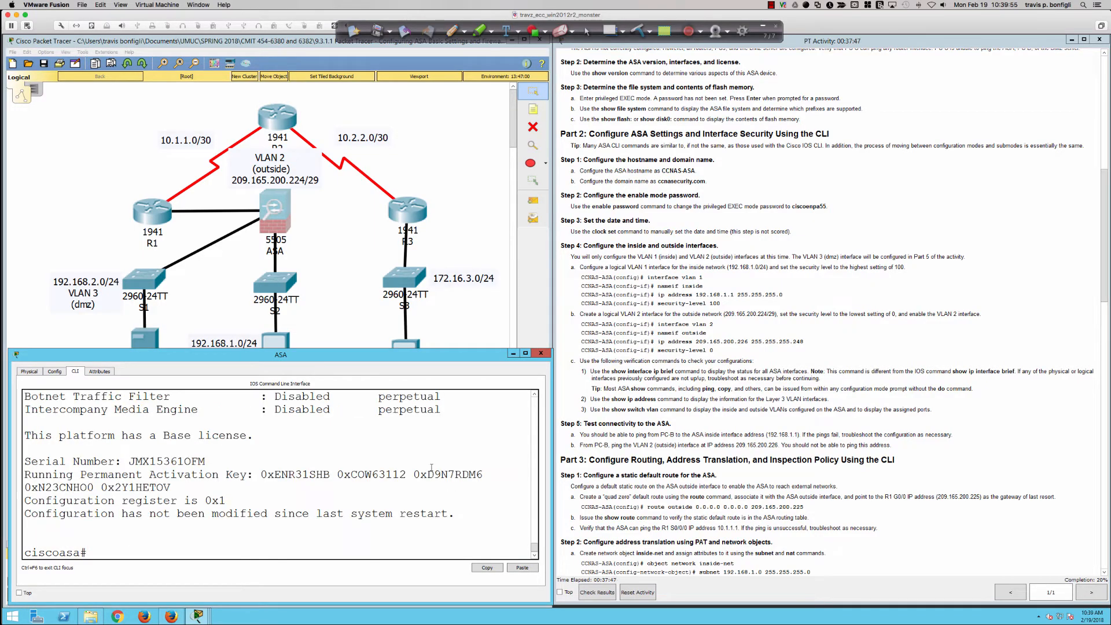
drag(347, 349, 348, 308)
Review the simulated ASA's version output from the licensed features up to the system image, highlighting the hardware line and image file name
scroll(317, 449, up, 5)
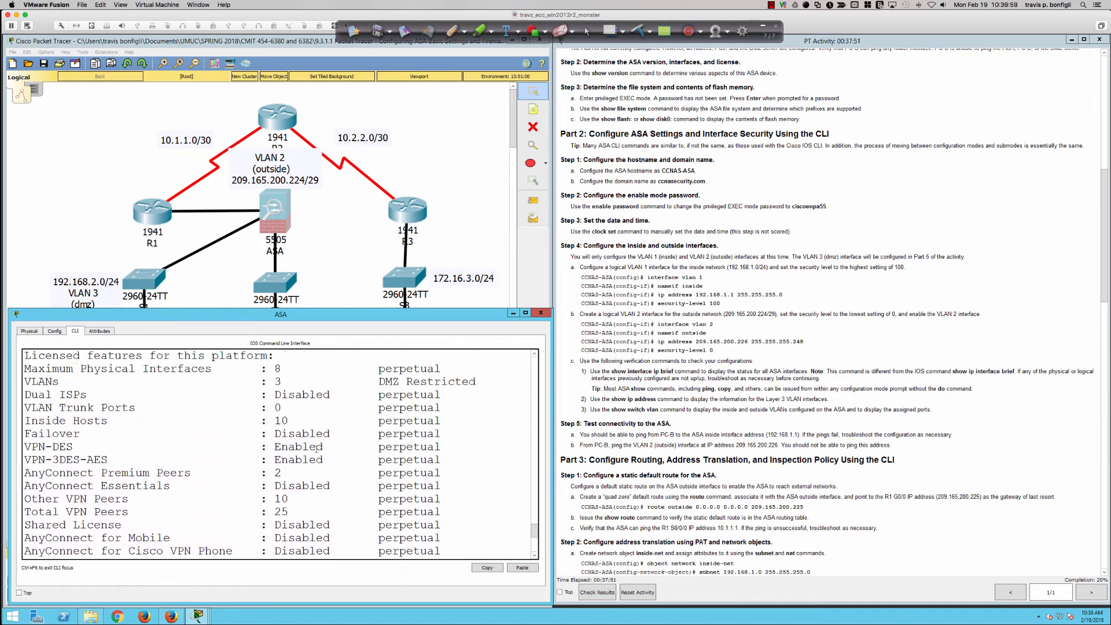
scroll(317, 448, up, 4)
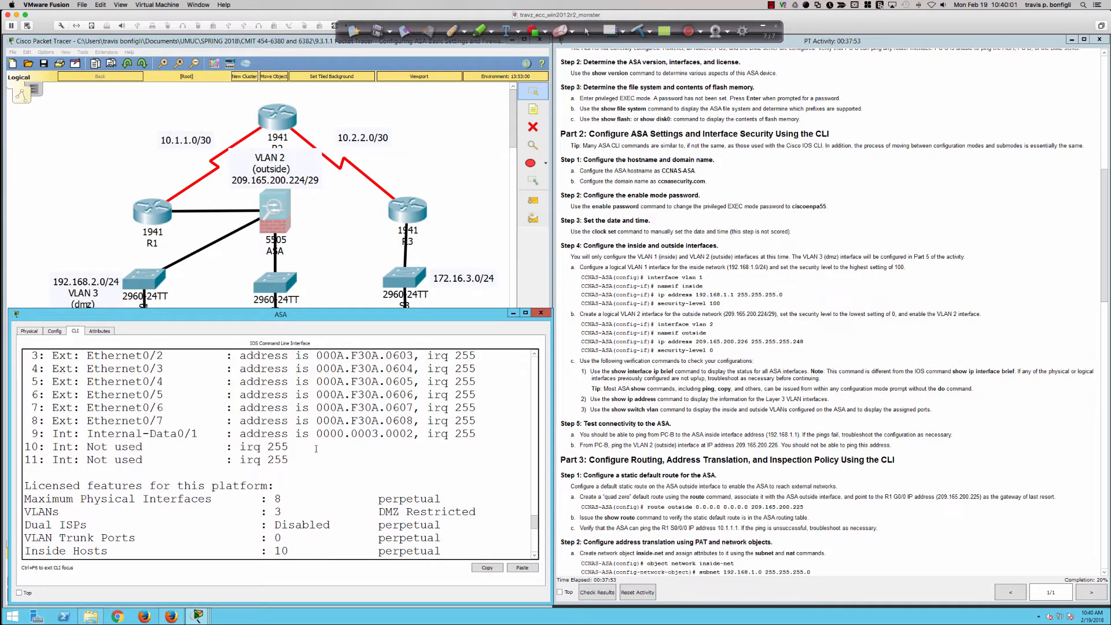
scroll(316, 449, up, 5)
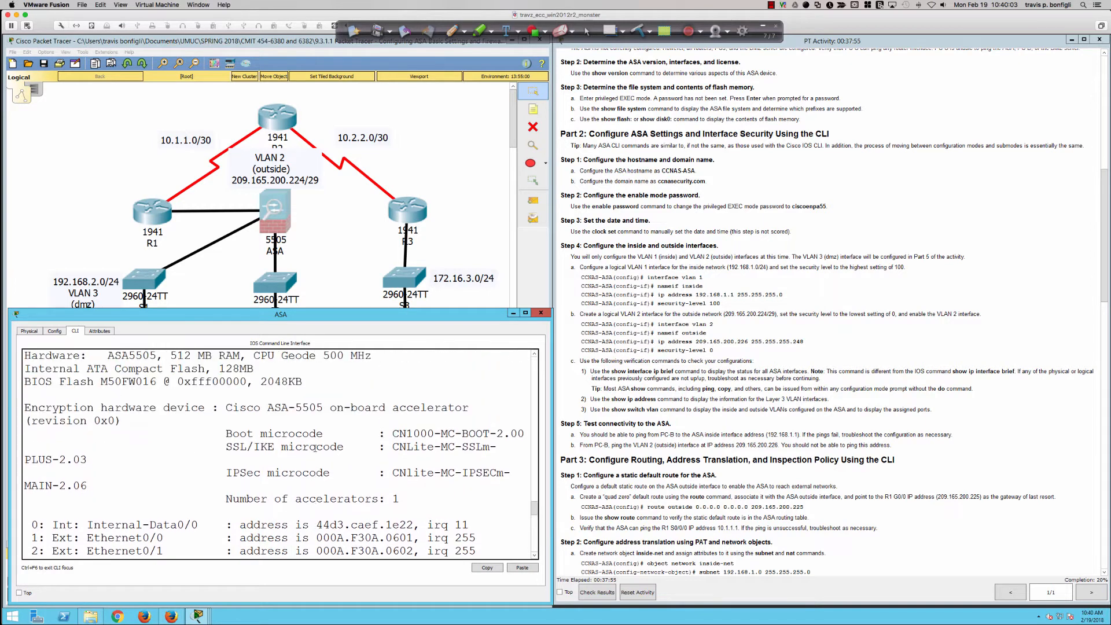
scroll(314, 446, up, 3)
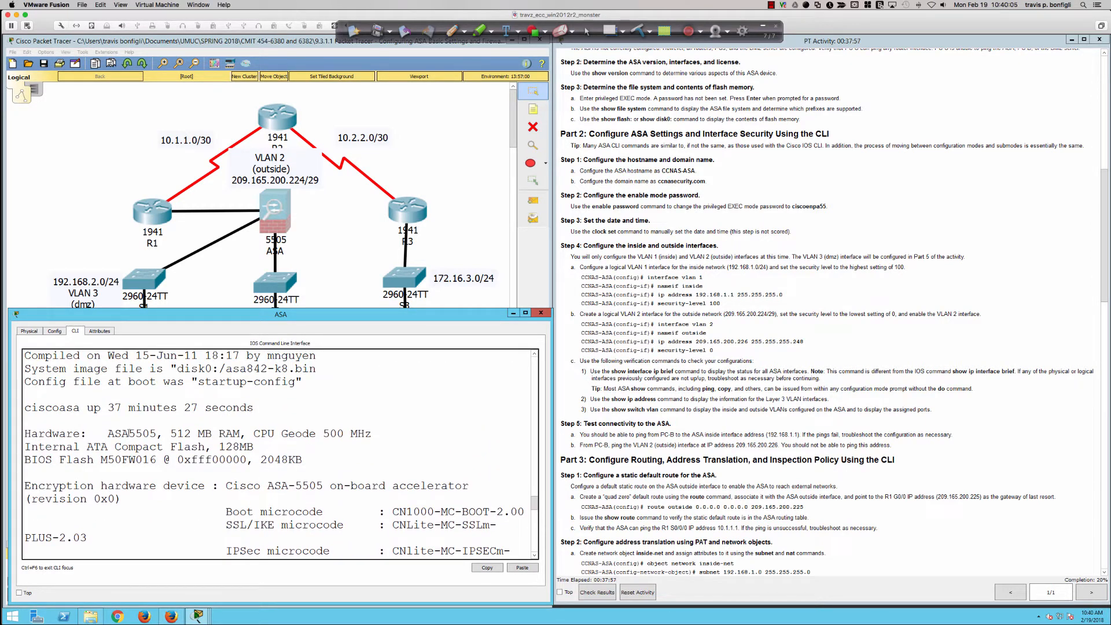
drag(124, 433, 352, 433)
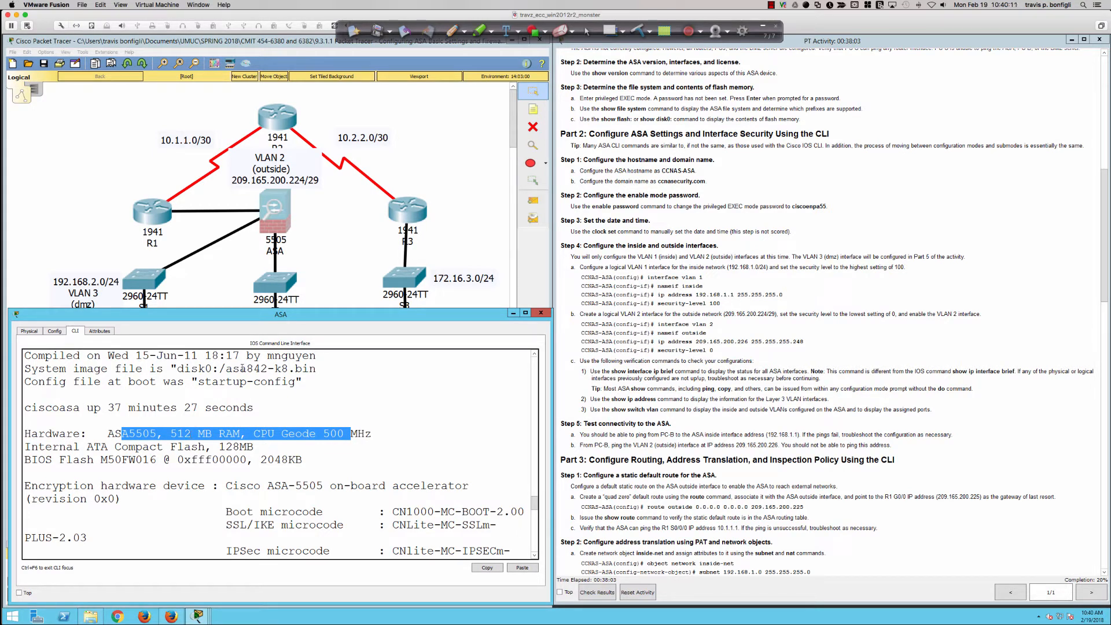
drag(239, 369, 324, 372)
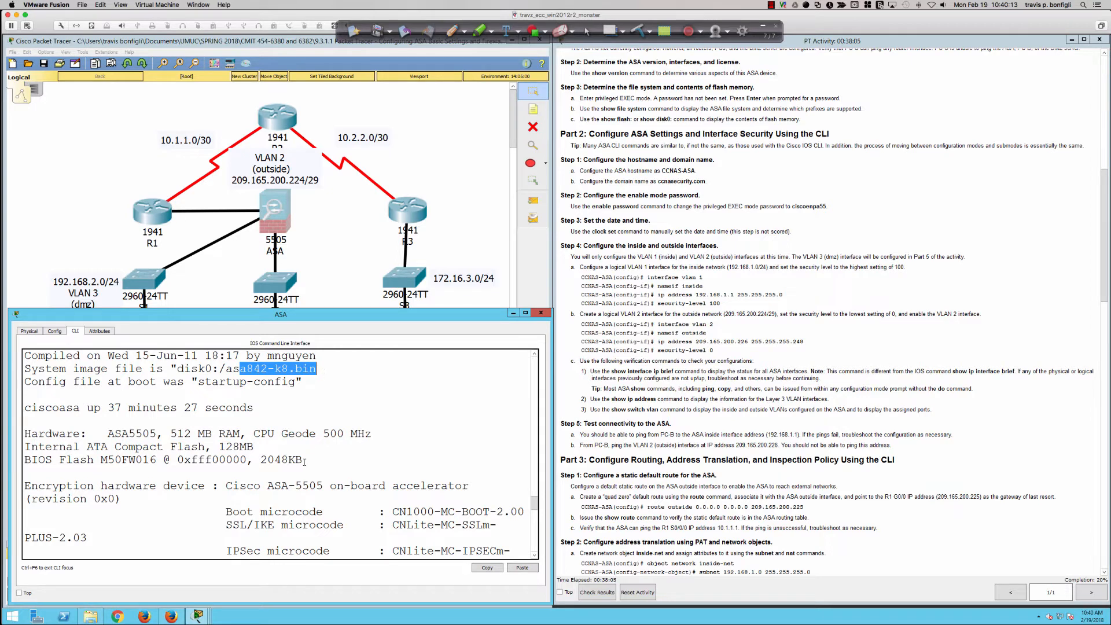
scroll(302, 461, down, 10)
scroll(301, 461, down, 6)
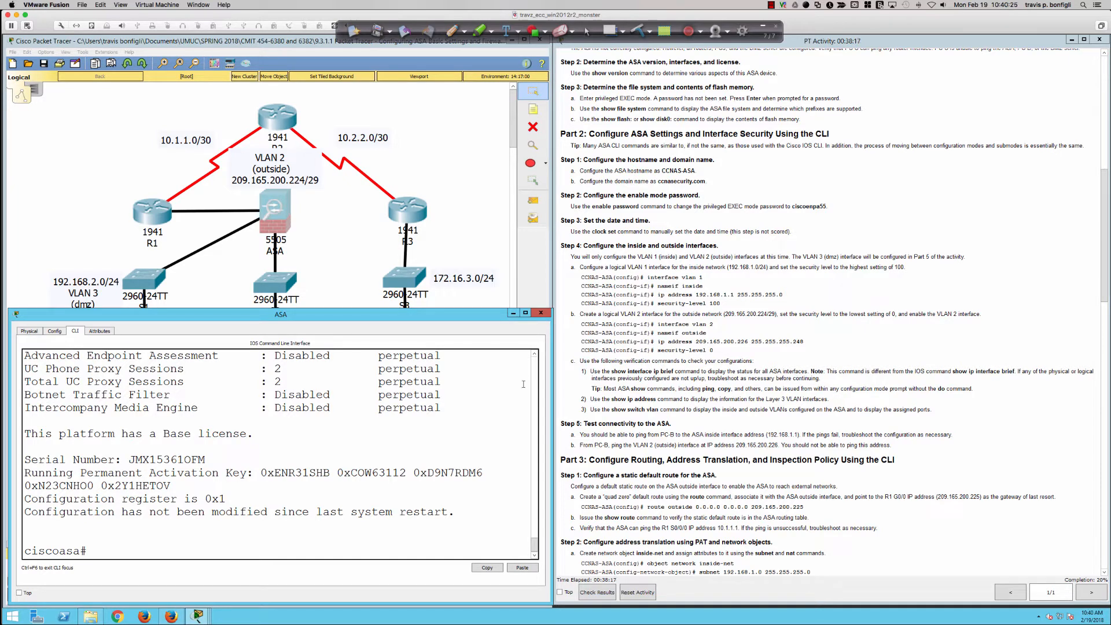
Display the ASA's file systems with sh file sys and highlight the supported prefixes
key(Return)
key(Return)
key(Return)
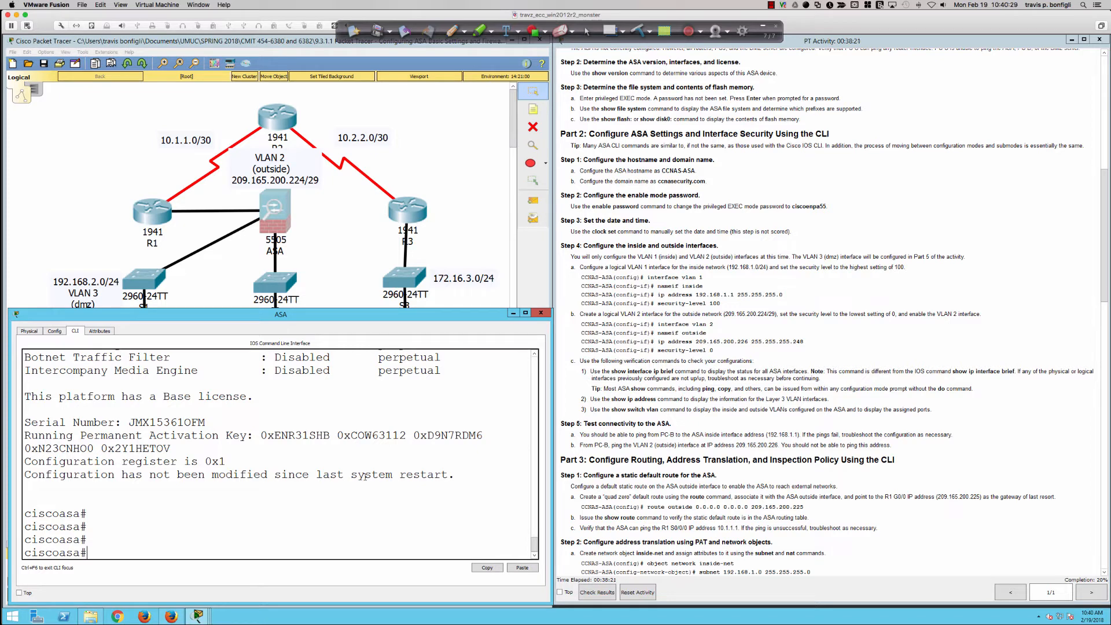
text(sh file sys)
key(Return)
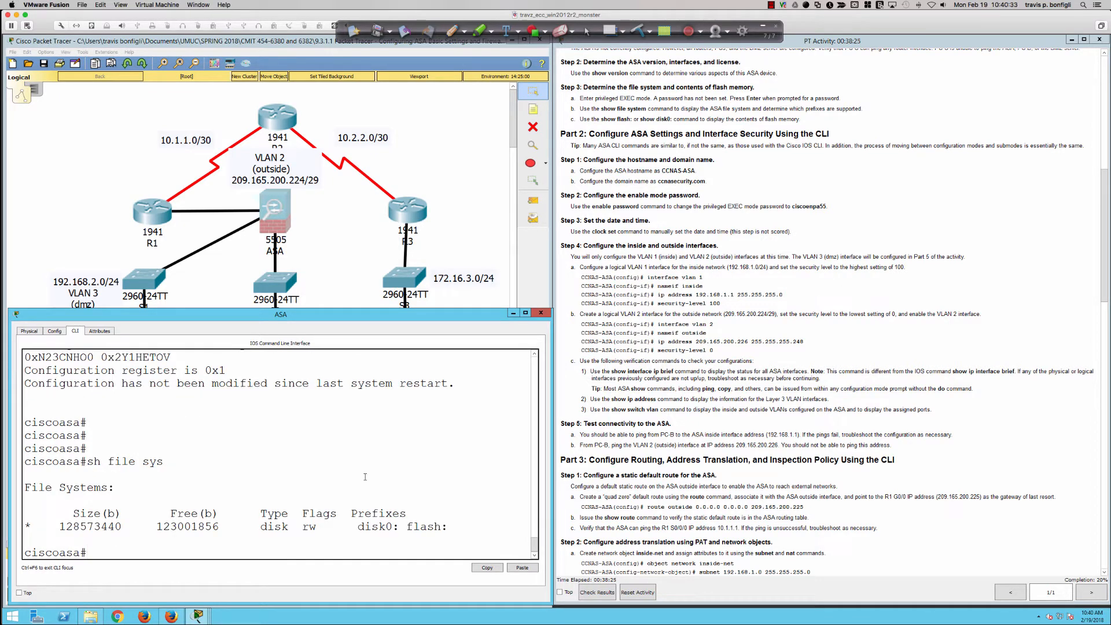
drag(358, 527, 449, 526)
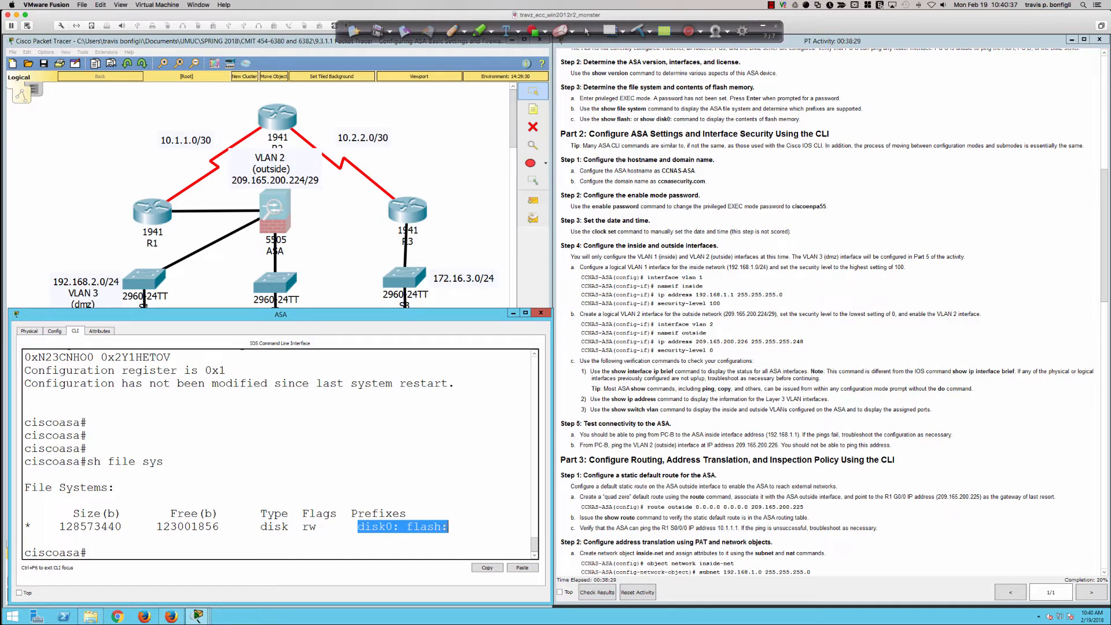
click(469, 519)
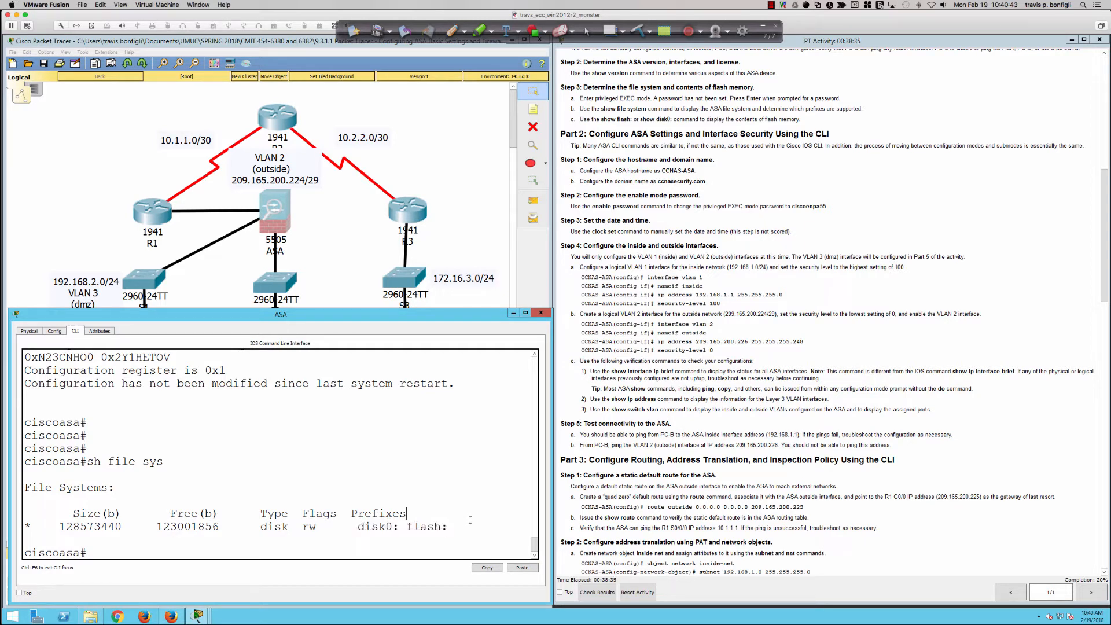
List the contents of flash memory with dir disk0: and dir flash: to compare them
text(dir disk0:)
key(Return)
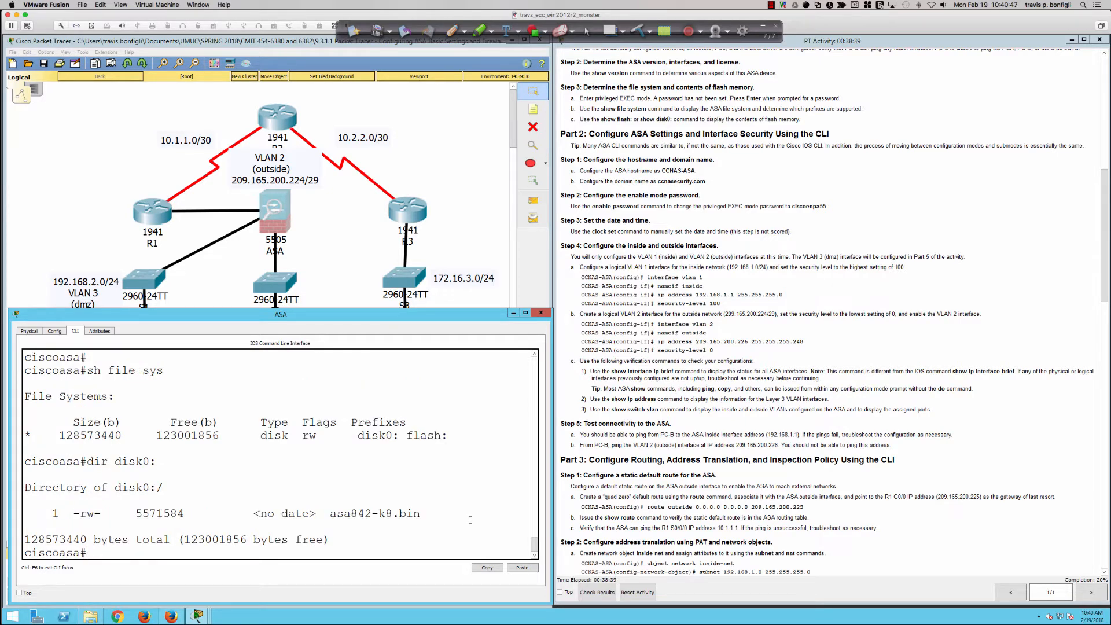
text(dir flash:)
key(Return)
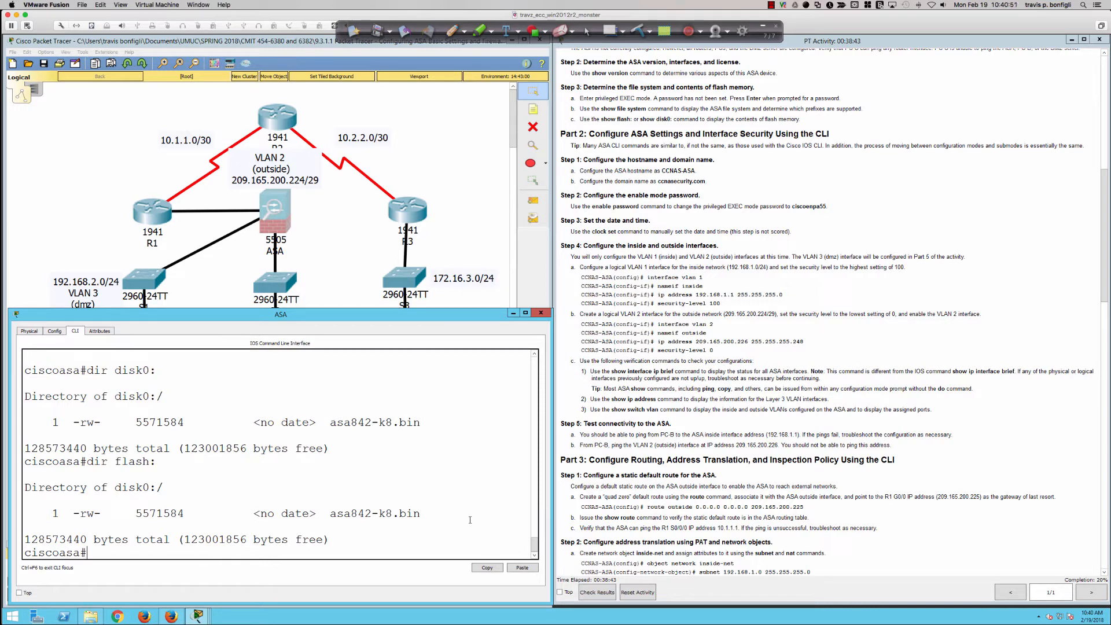
Run sh file system on the ASA and highlight the size, free space, type, flags and prefixes
key(Return)
key(Return)
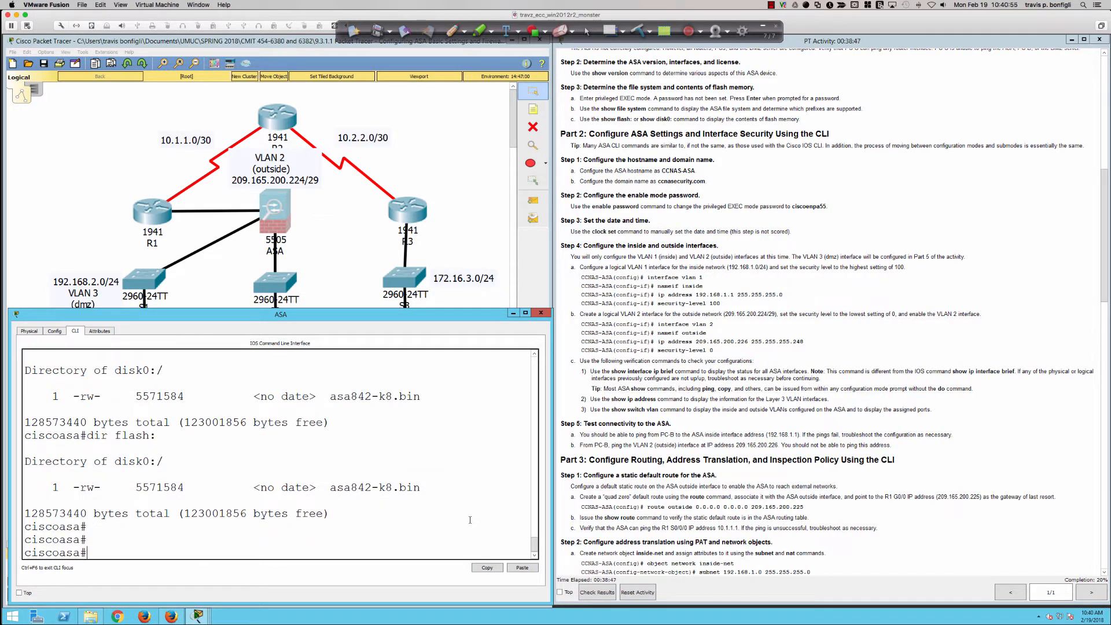
text(sh file sy)
key(Tab)
key(Return)
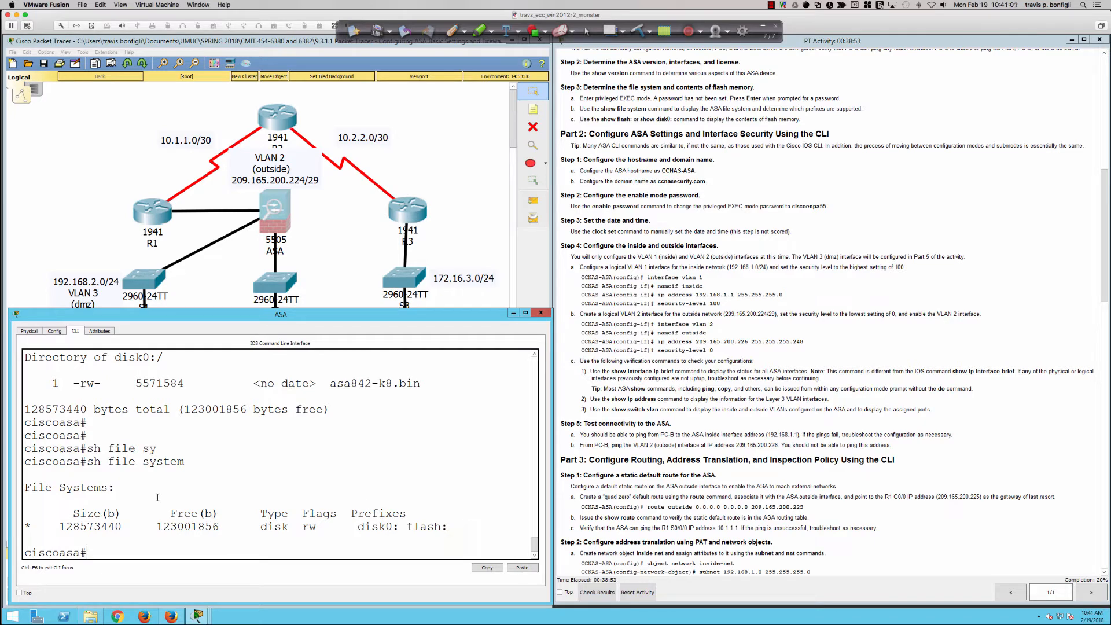
drag(102, 519, 414, 531)
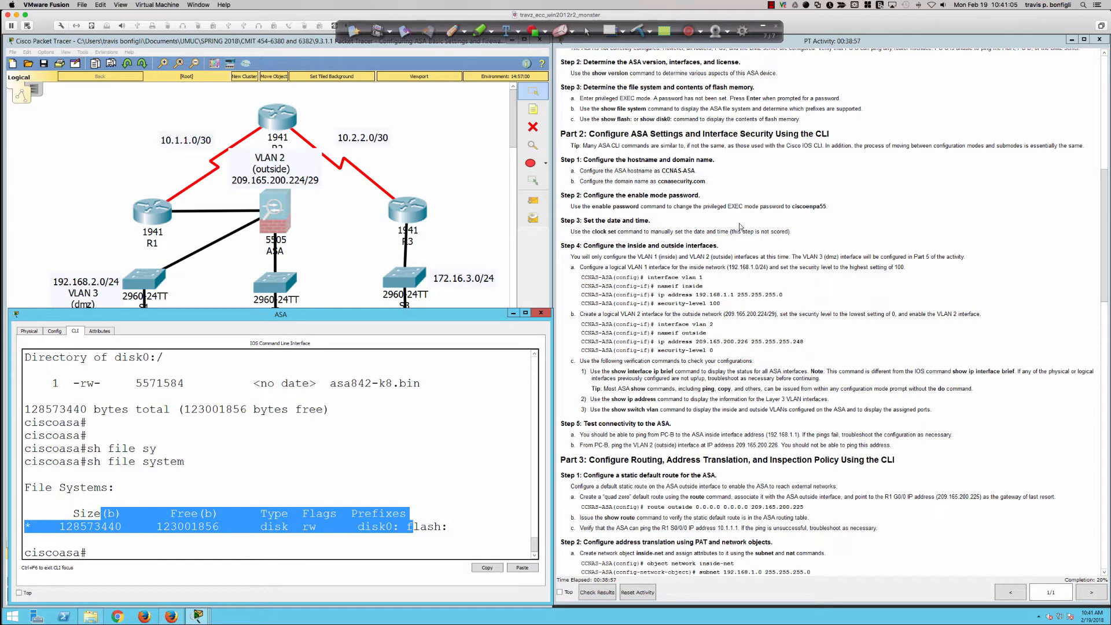
Bring up the Part 2 instructions on ASA settings and enter global configuration mode on the ASA with conf t
click(733, 159)
scroll(733, 159, down, 1)
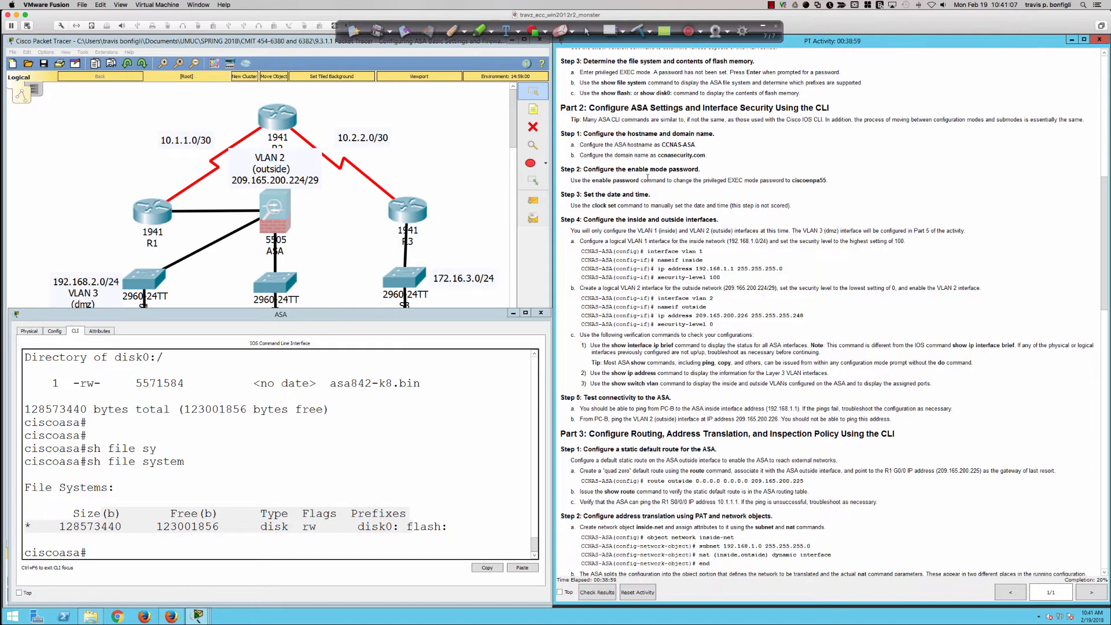
scroll(647, 177, down, 2)
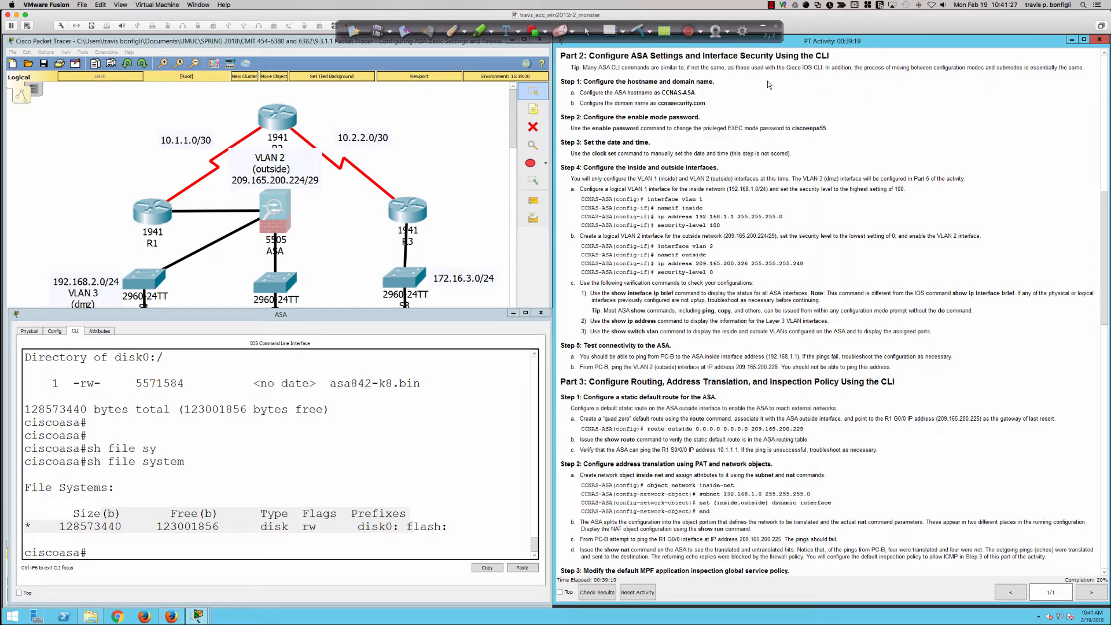
click(400, 453)
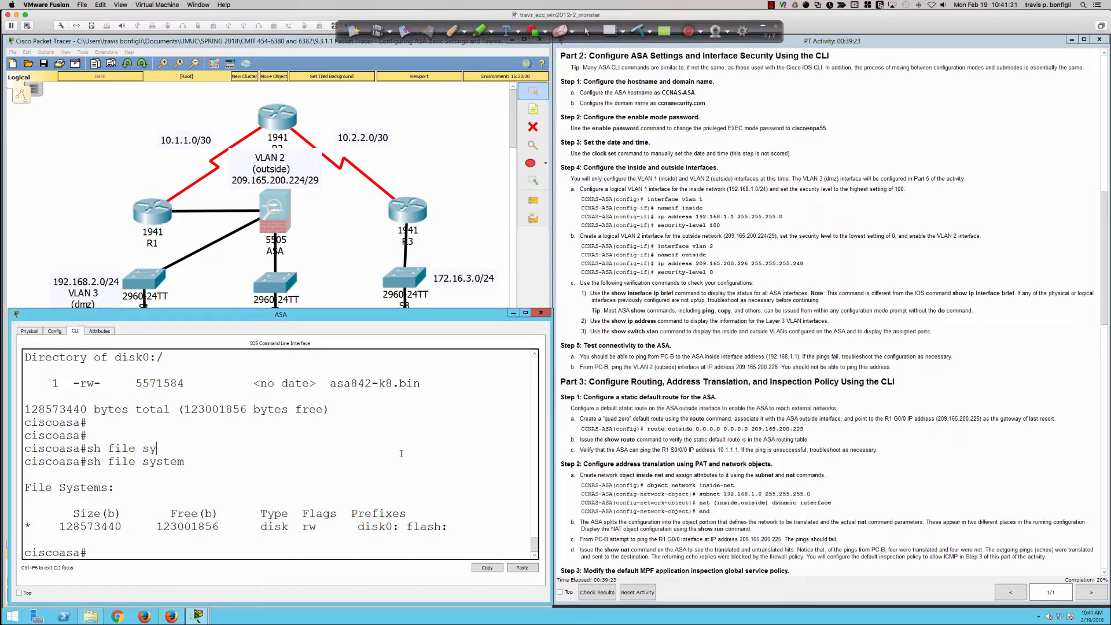
key(Return)
key(Return)
key(Return)
text(conf t)
key(Return)
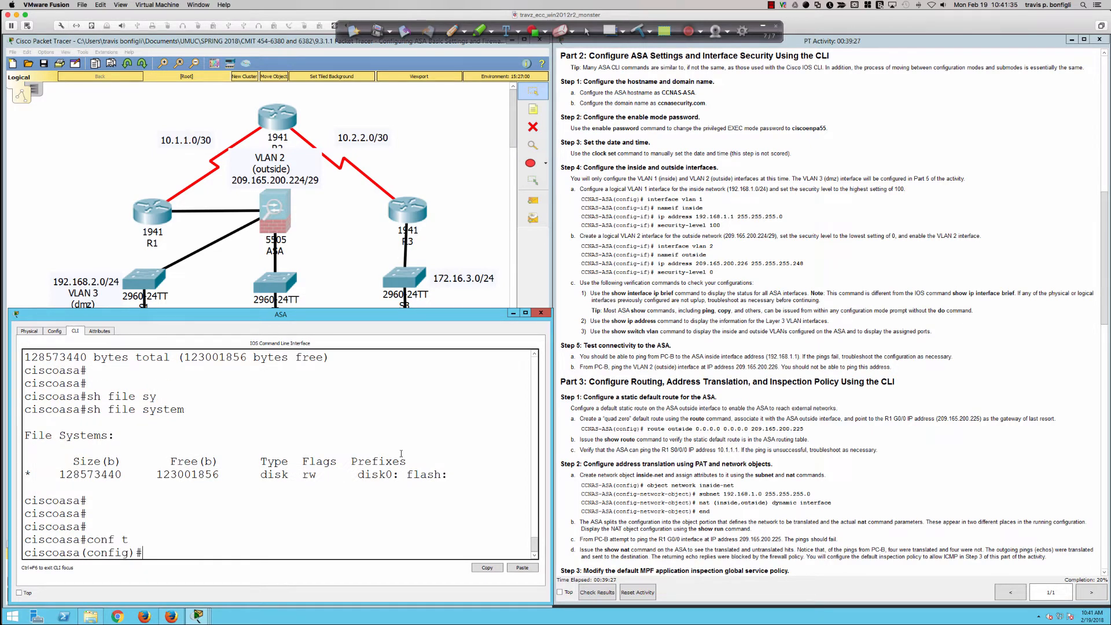
Set the ASA's hostname to CCNAS-ASA
text(hsot)
key(Tab)
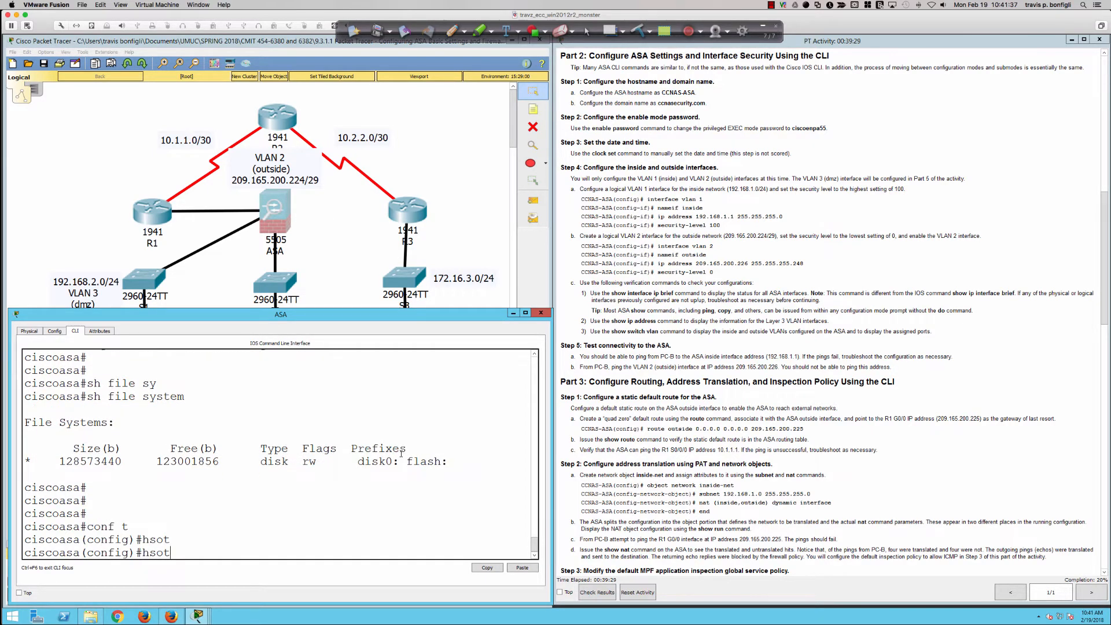
key(BackSpace)
key(BackSpace)
key(BackSpace)
key(BackSpace)
text(host)
key(Tab)
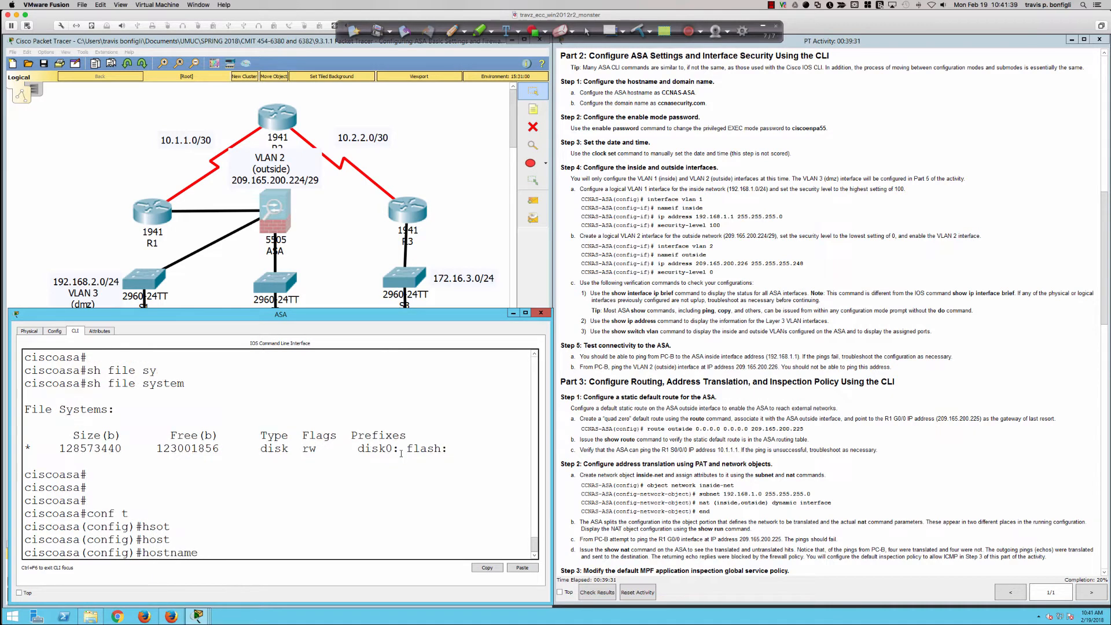
text(CCN)
text(AS-ASA)
key(Return)
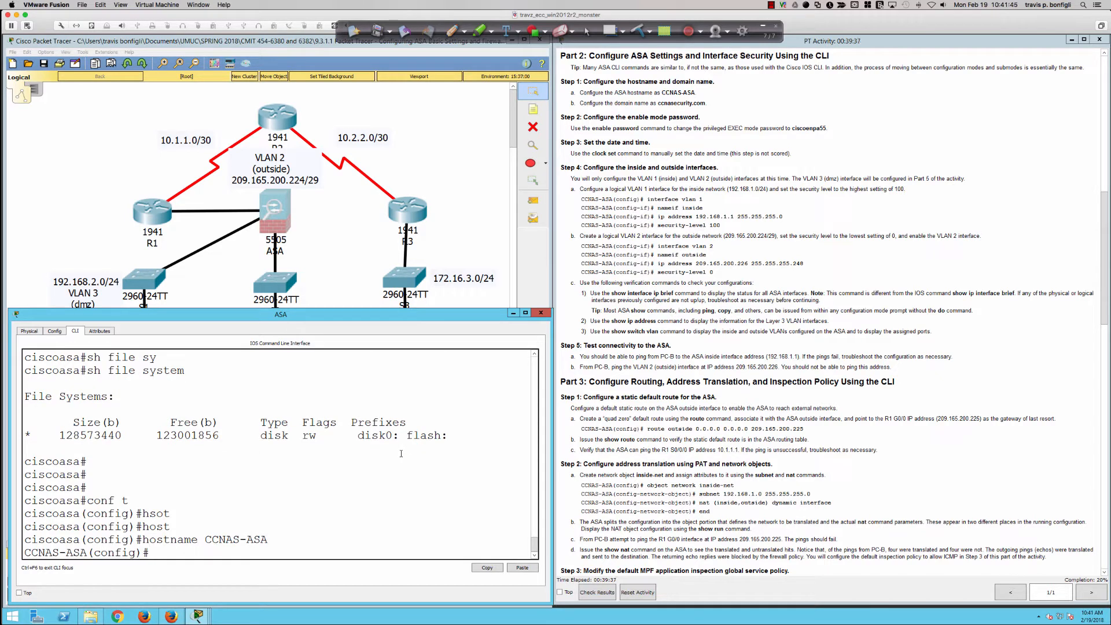
Try to display the running configuration from global configuration mode with do sh run
text(do sh run)
key(Return)
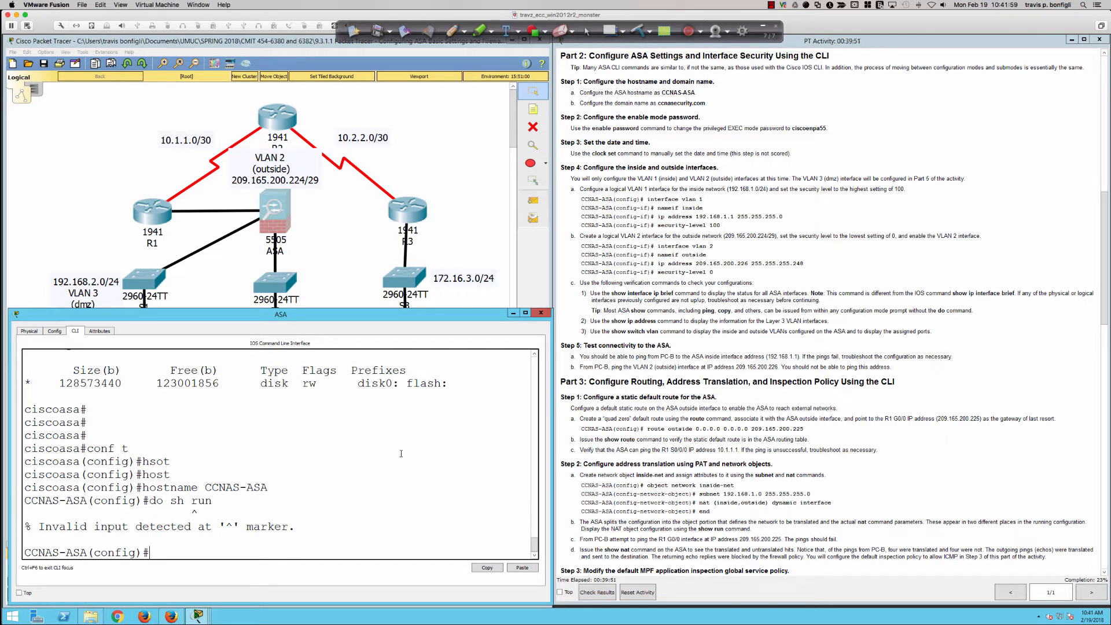
Switch to the SecureCRT session of the physical ASA, enter global configuration mode with conf t and decline anonymous error reporting
key(super+Tab)
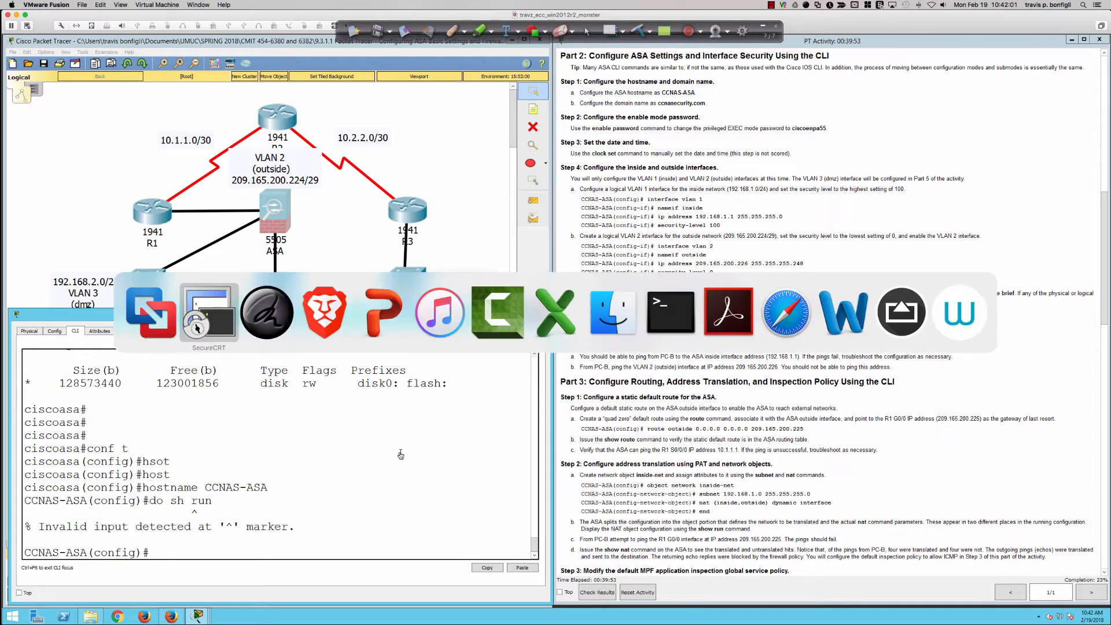
text(conf t)
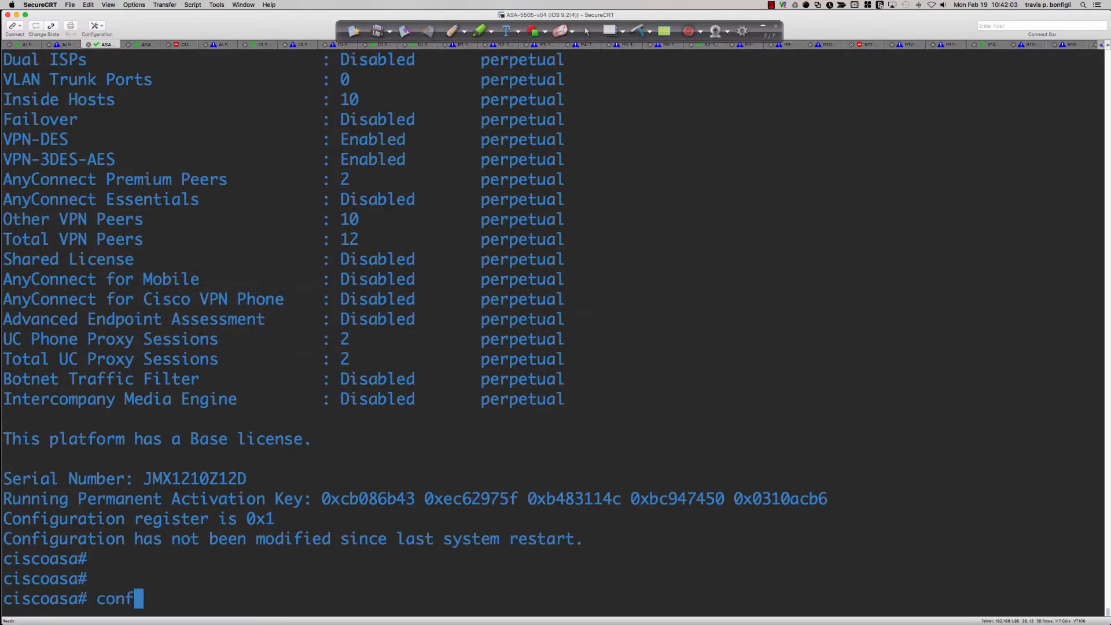
key(Return)
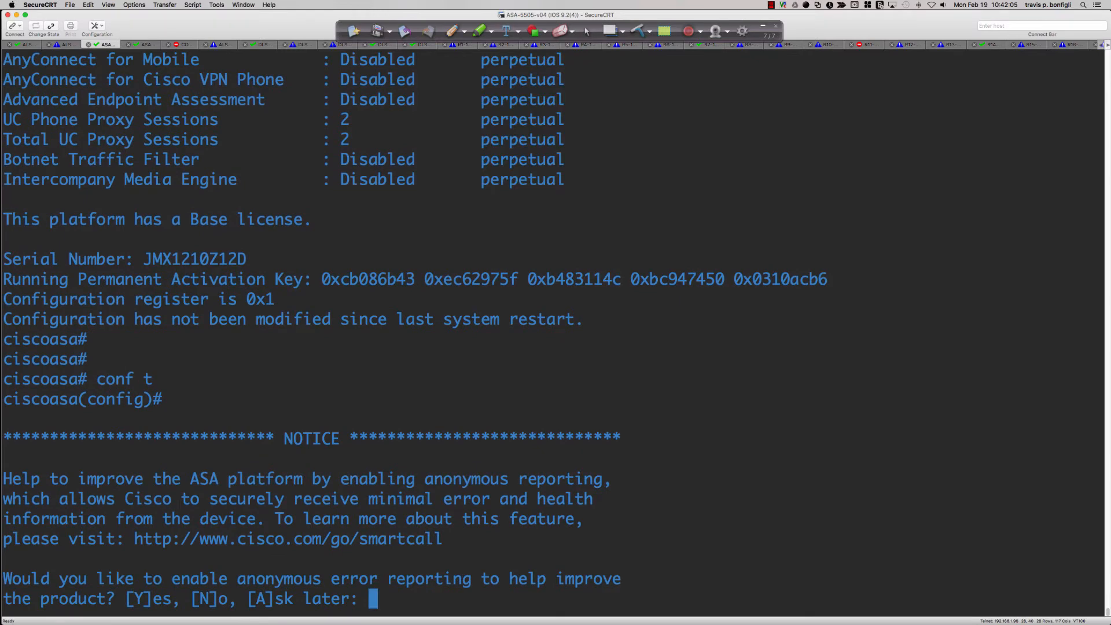
text(N)
key(Return)
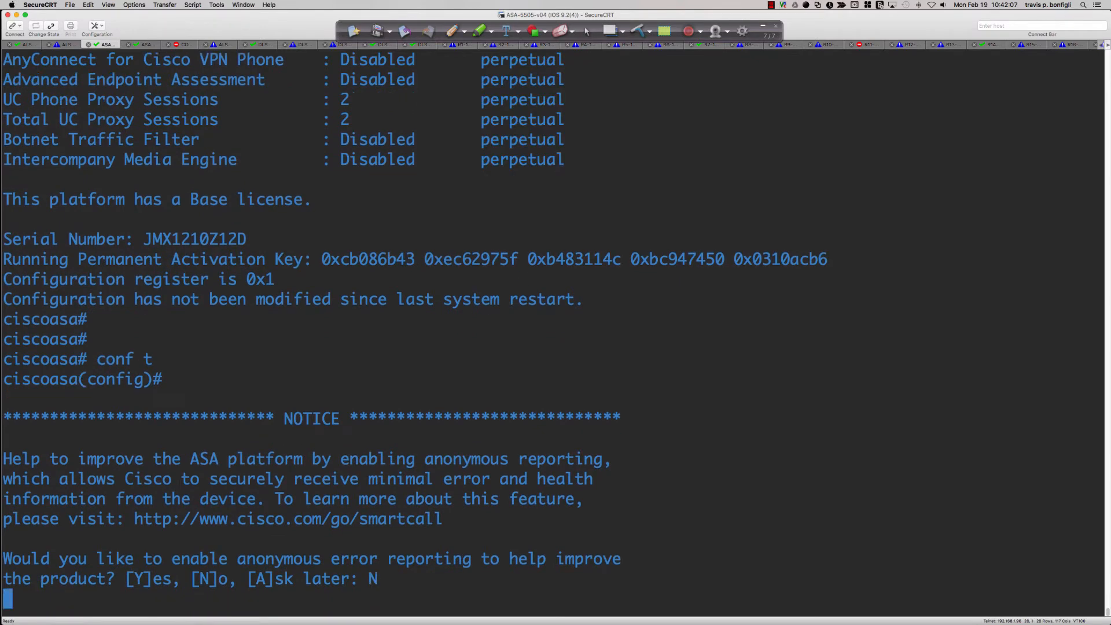
key(Return)
key(Return)
Set the physical ASA's hostname to CCNAS-ASA, checking the required name in the Packet Tracer instructions
text(host)
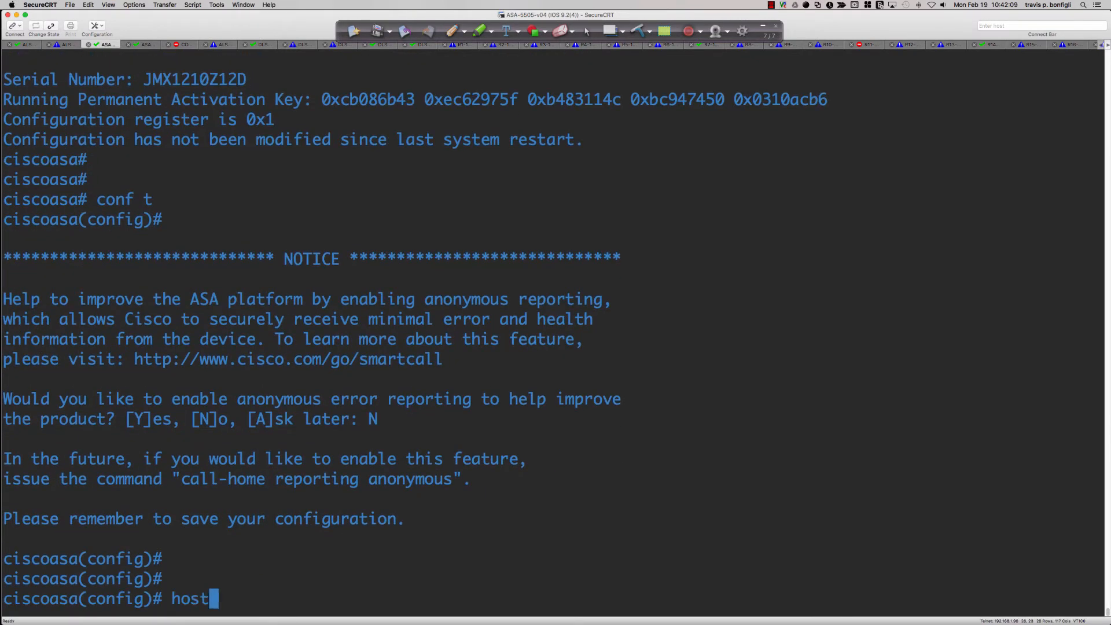
key(Tab)
text(CCNA)
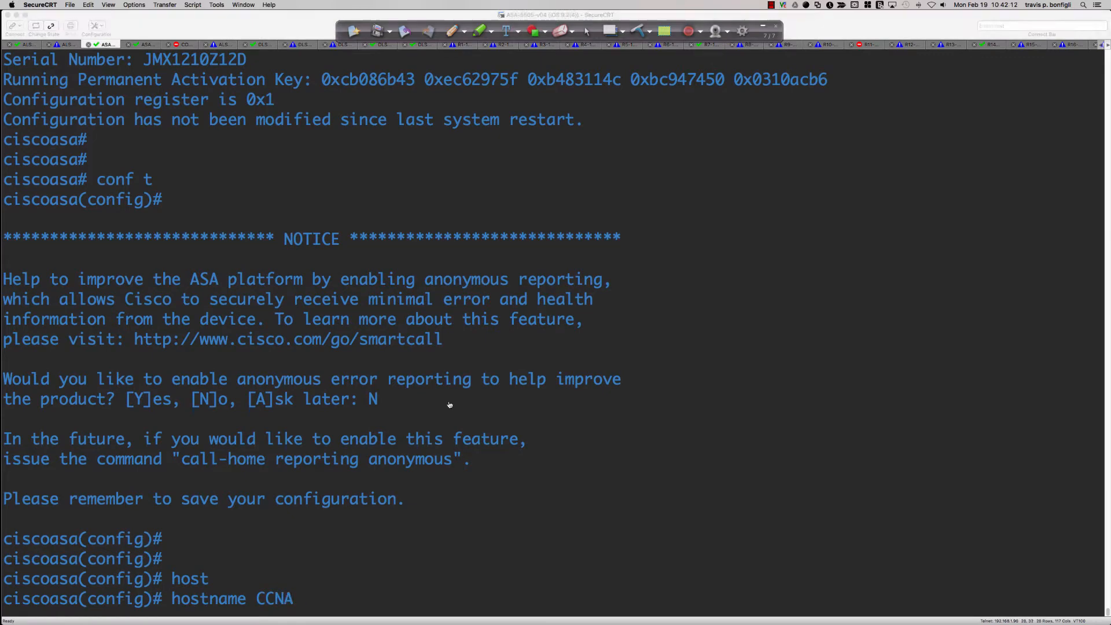
key(super+Tab)
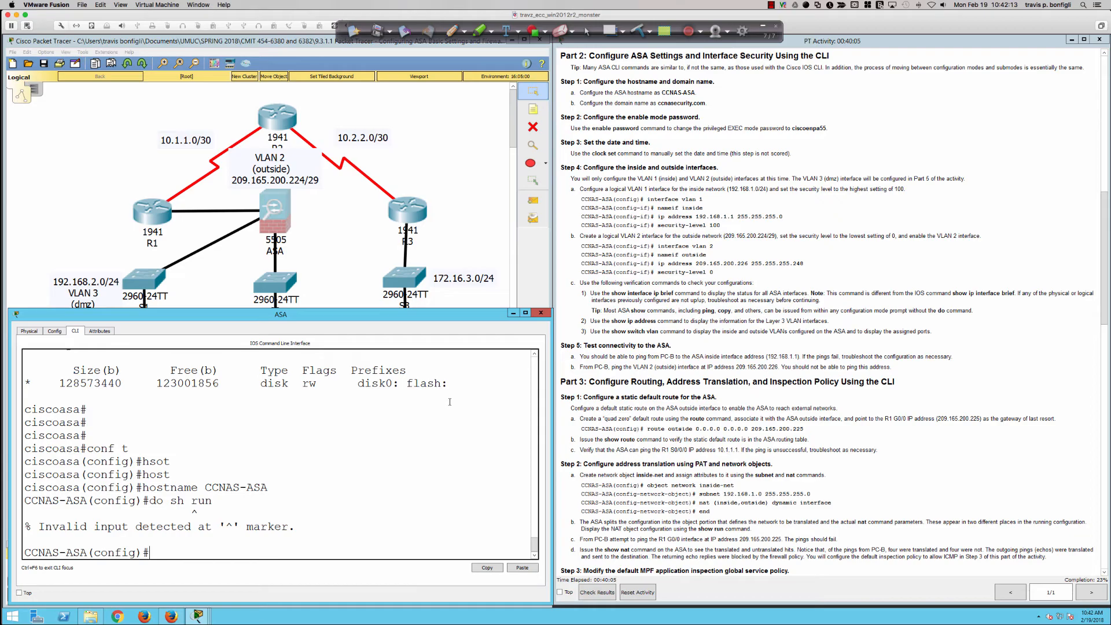
key(super+Tab)
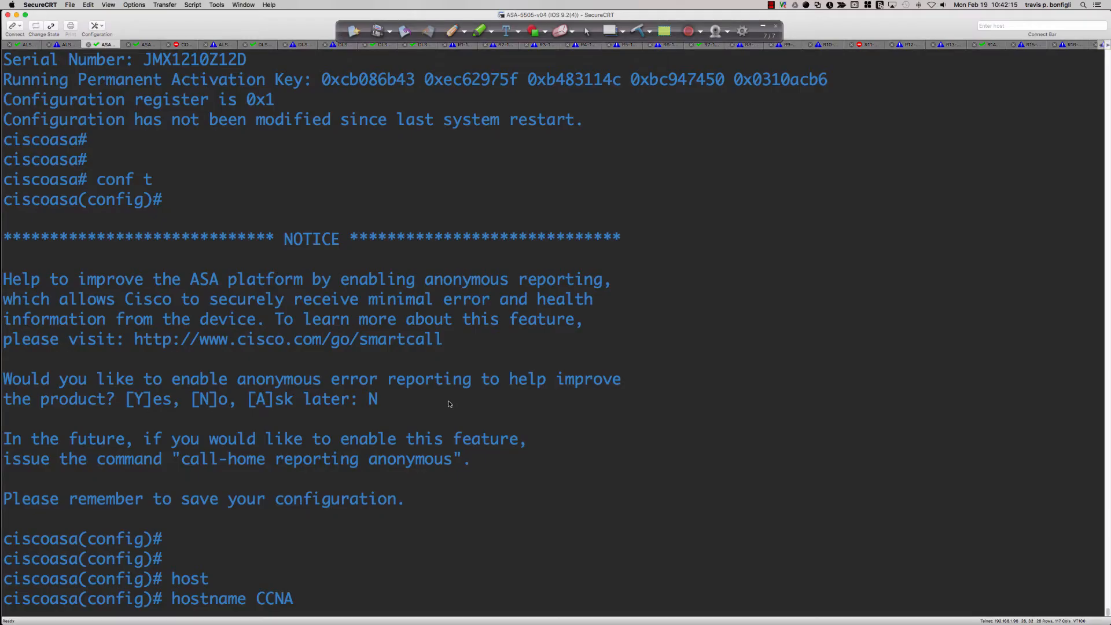
text(S-ASA)
key(Return)
Try do sh run on the physical ASA, and display its running configuration from global configuration mode with sh run
text(do sh run)
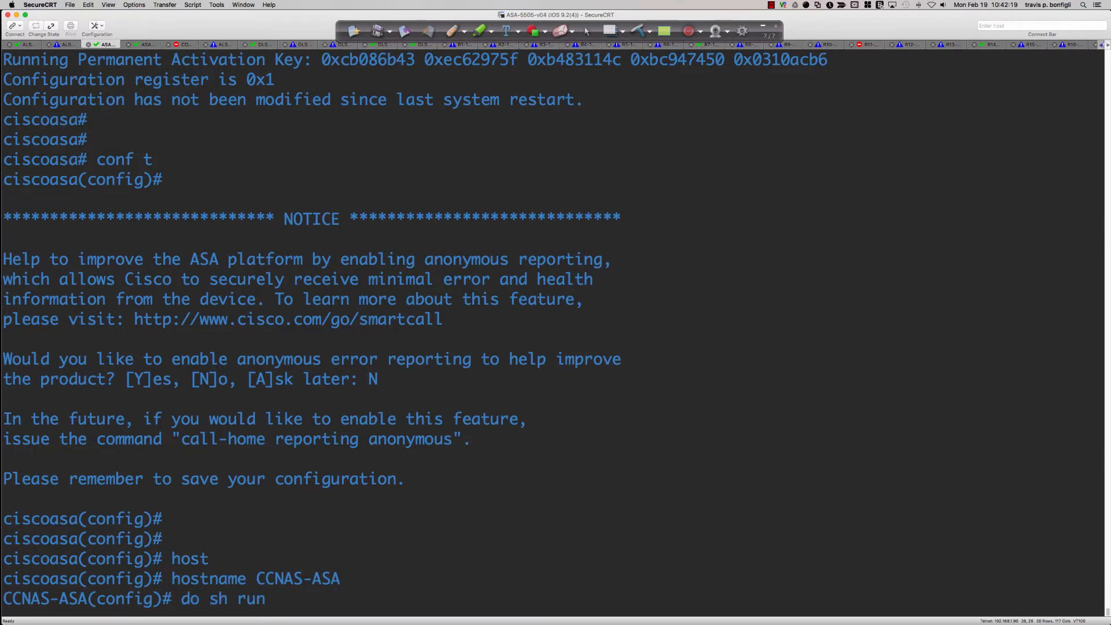
key(Return)
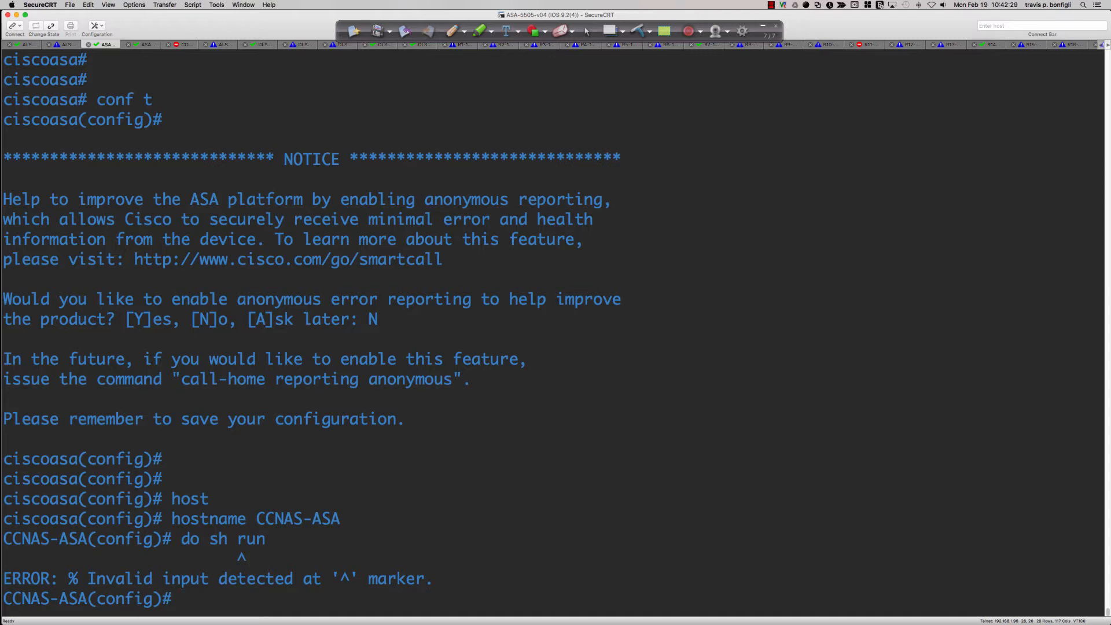
key(Return)
key(Return)
key(Return)
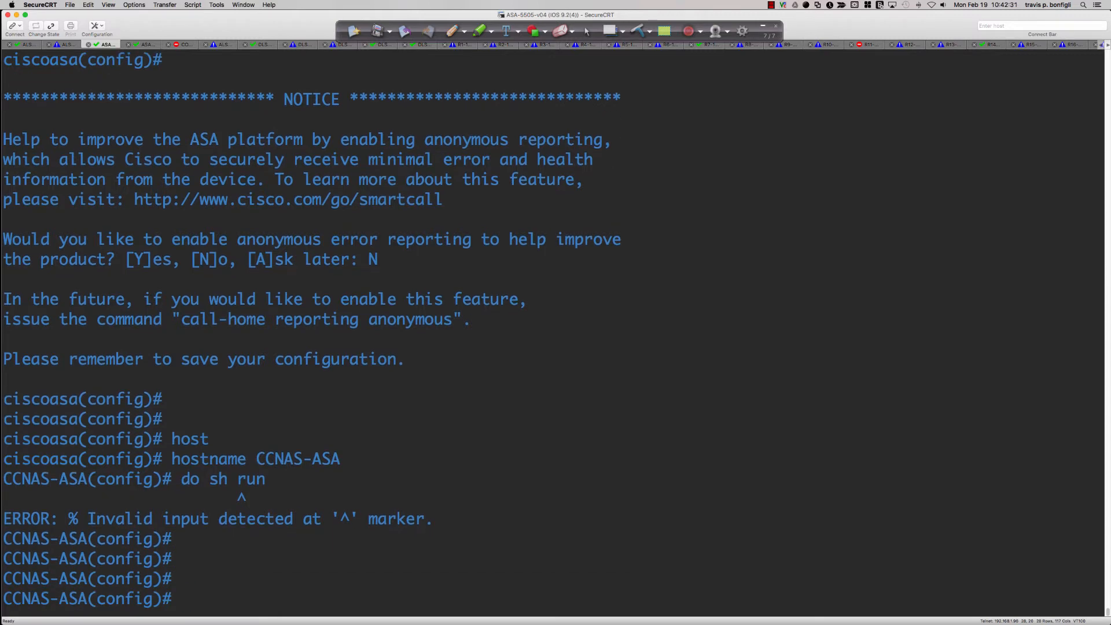
text(sh run)
key(Return)
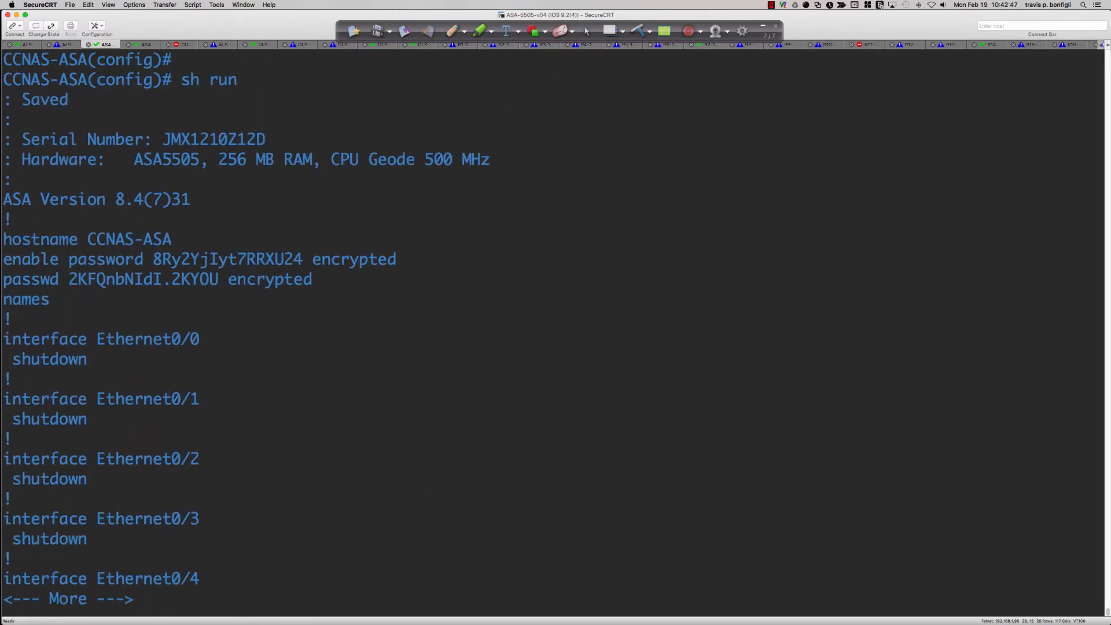
Switch to Packet Tracer and page through the simulated ASA's whole running configuration with sh run
key(super+Tab)
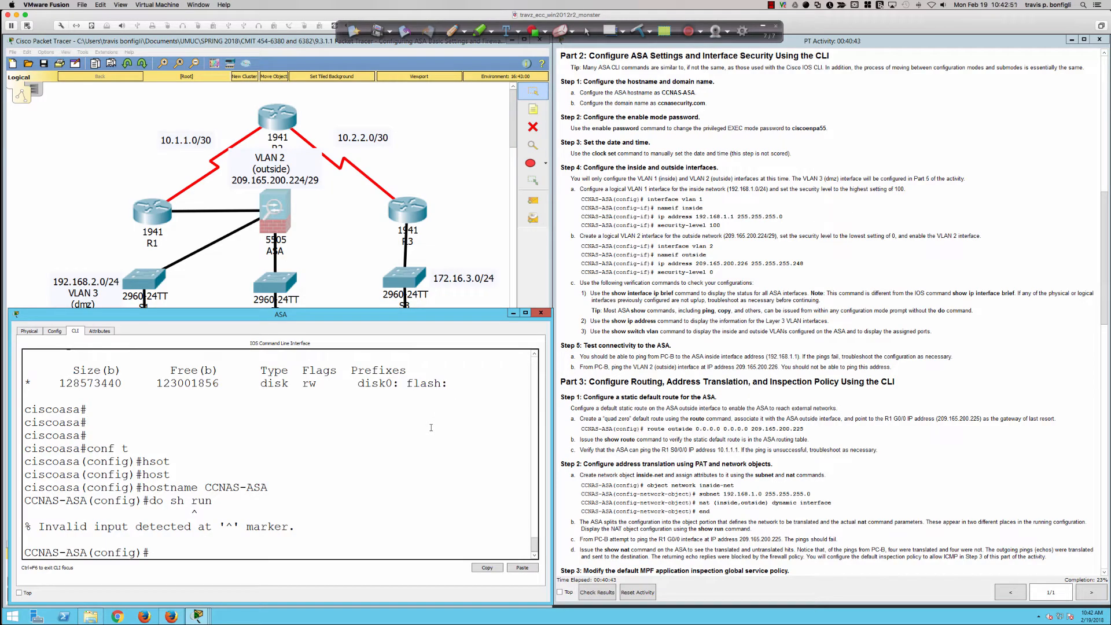
text(sh run)
key(Return)
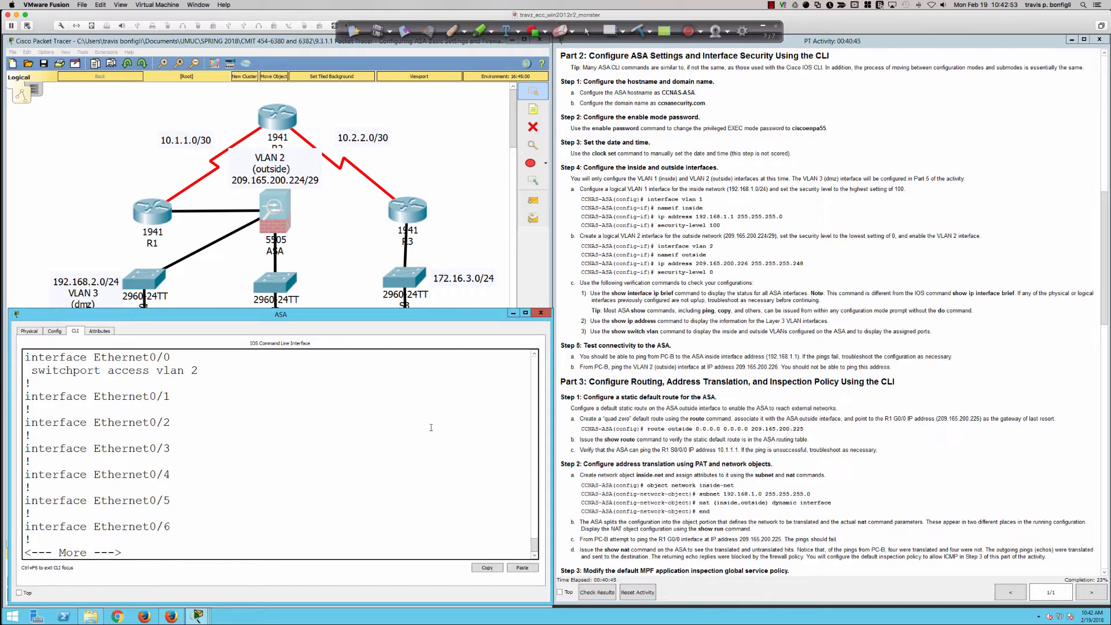
key(space)
key(space)
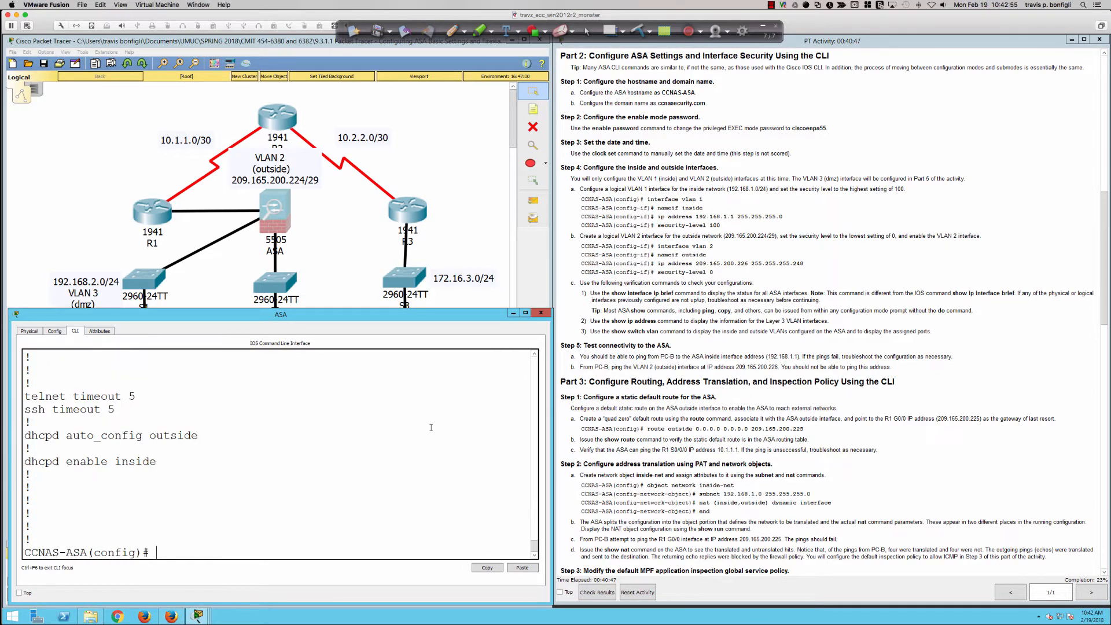
key(Return)
key(Return)
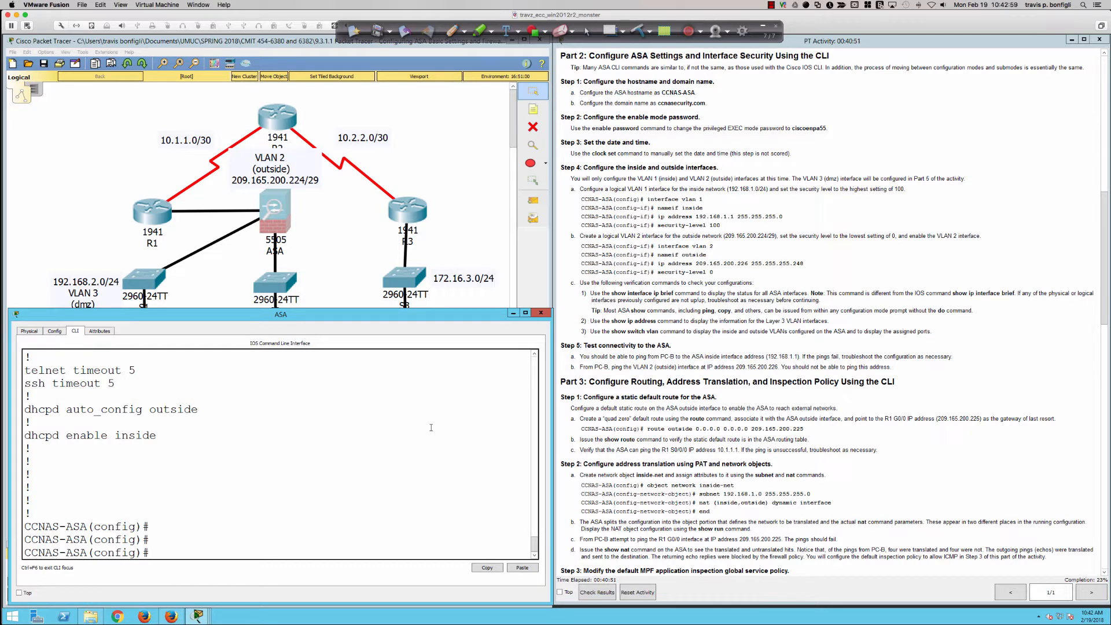
Set the simulated ASA's domain name to ccnasecurity.com with the domain-name command
text(domain)
key(Tab)
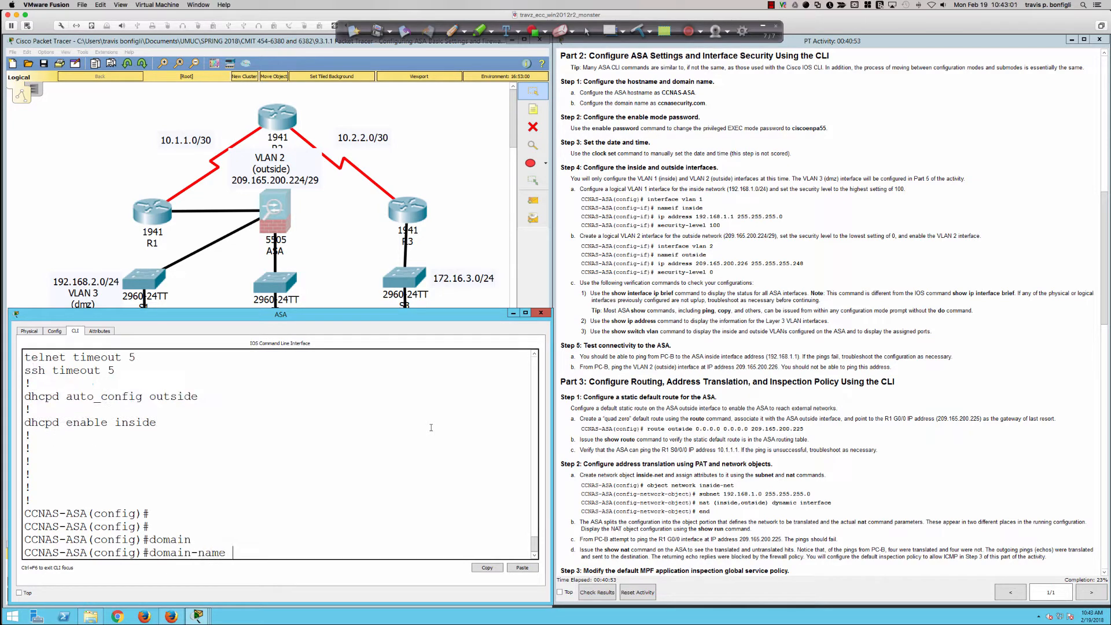
text(ccnasecurity.com)
key(BackSpace)
key(BackSpace)
key(BackSpace)
key(BackSpace)
key(BackSpace)
key(BackSpace)
key(BackSpace)
key(BackSpace)
key(BackSpace)
key(BackSpace)
key(BackSpace)
text(ecurityc)
key(BackSpace)
text(.com)
key(Return)
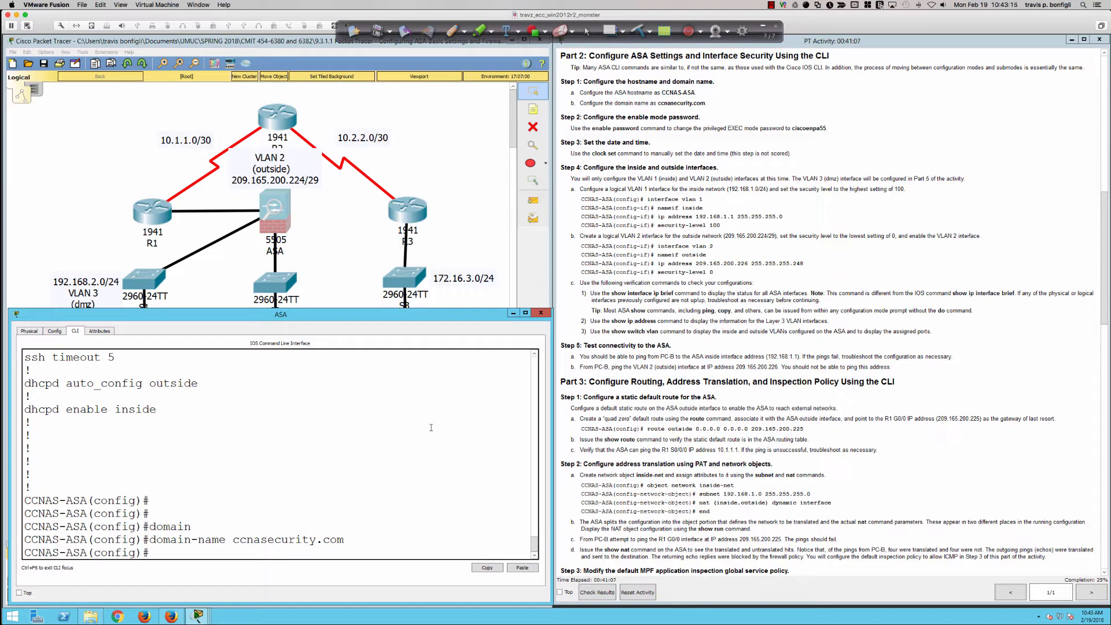
Switch to SecureCRT, quit the configuration listing and set the physical ASA's domain name to ccnasecurity.com
key(super+Tab)
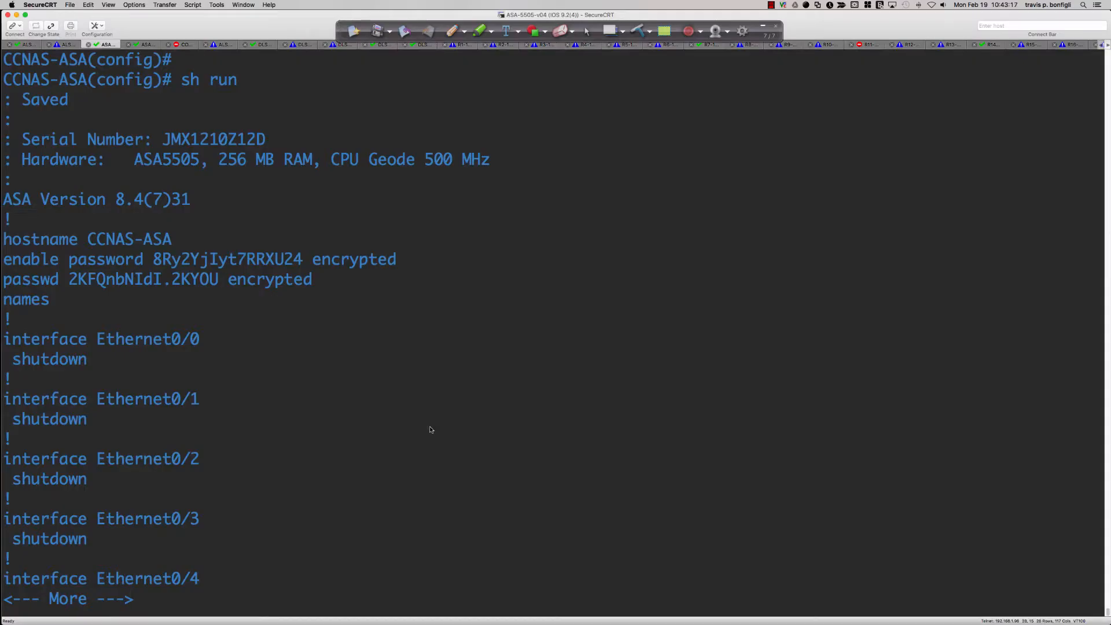
text(qdomain)
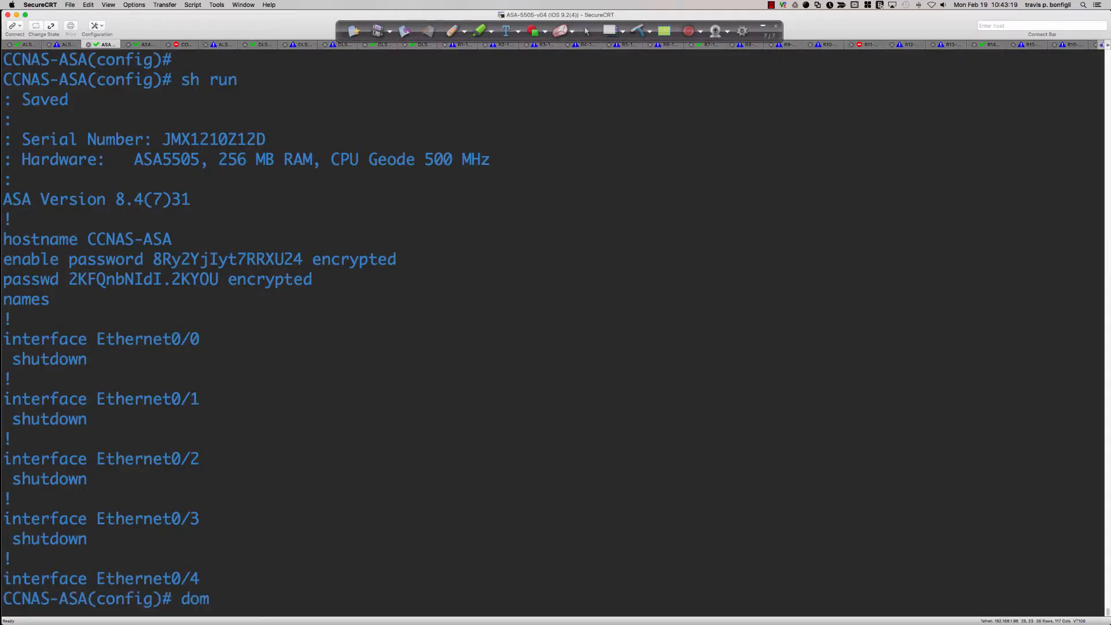
key(Tab)
text(ccnasecur)
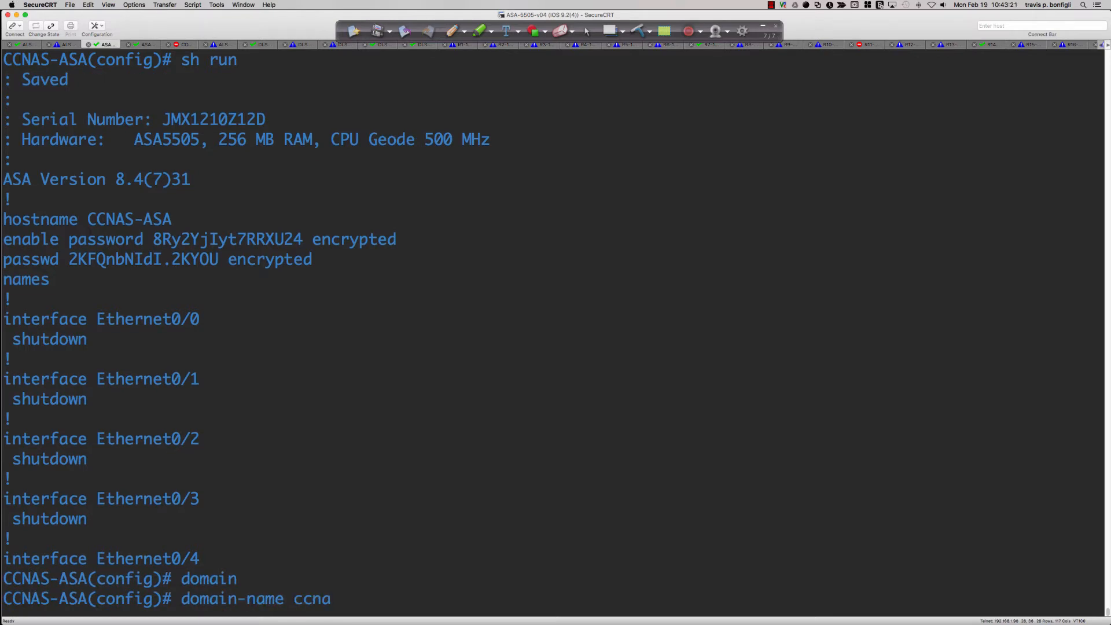
key(Tab)
text(ity.com)
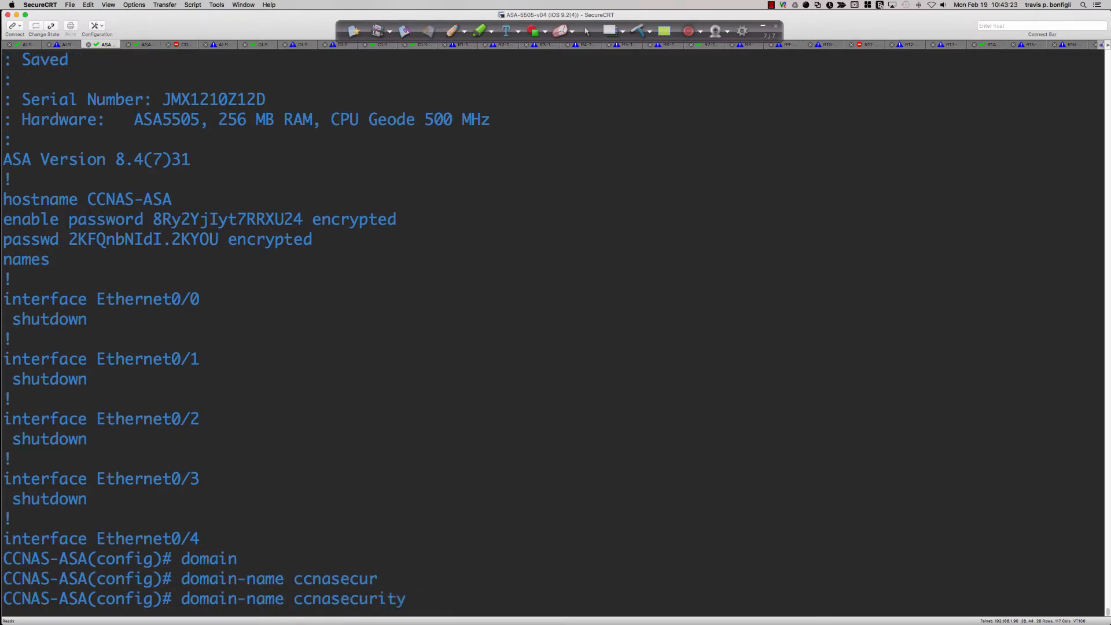
key(Return)
Switch back to Packet Tracer and list the options of the enable command with context help in the ASA's global configuration mode
key(super+Tab)
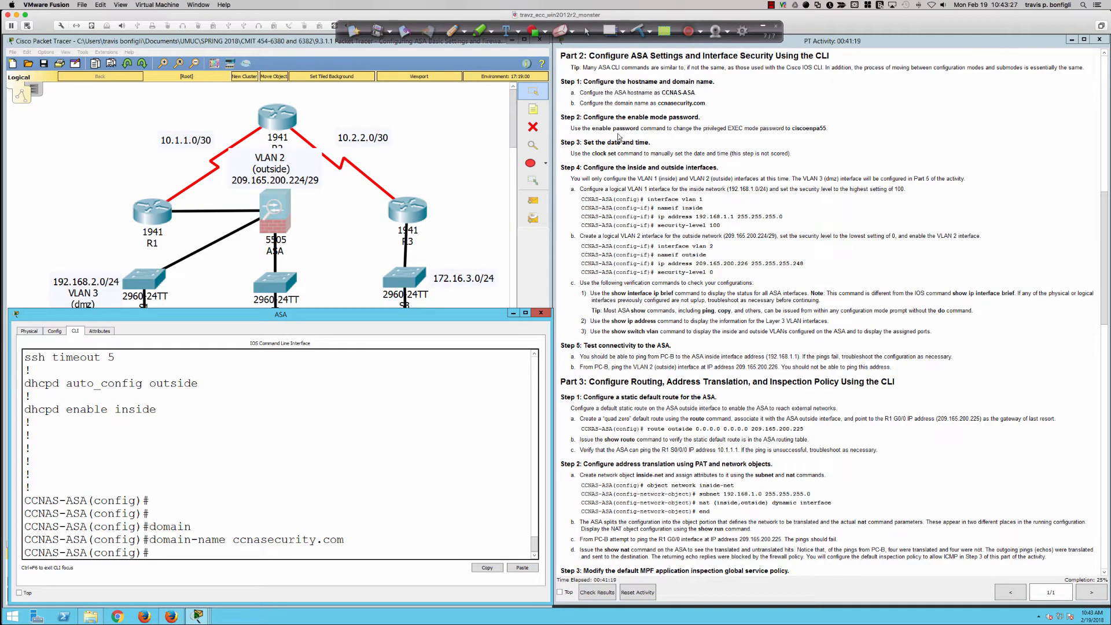
scroll(618, 137, down, 1)
scroll(618, 137, down, 1)
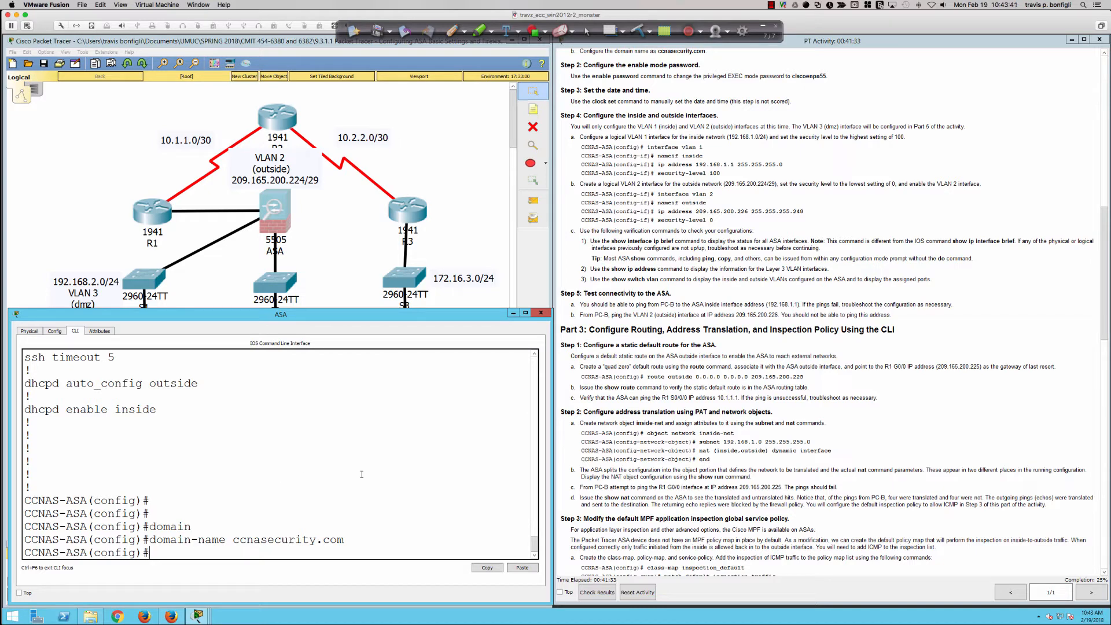
key(Return)
key(Return)
key(Return)
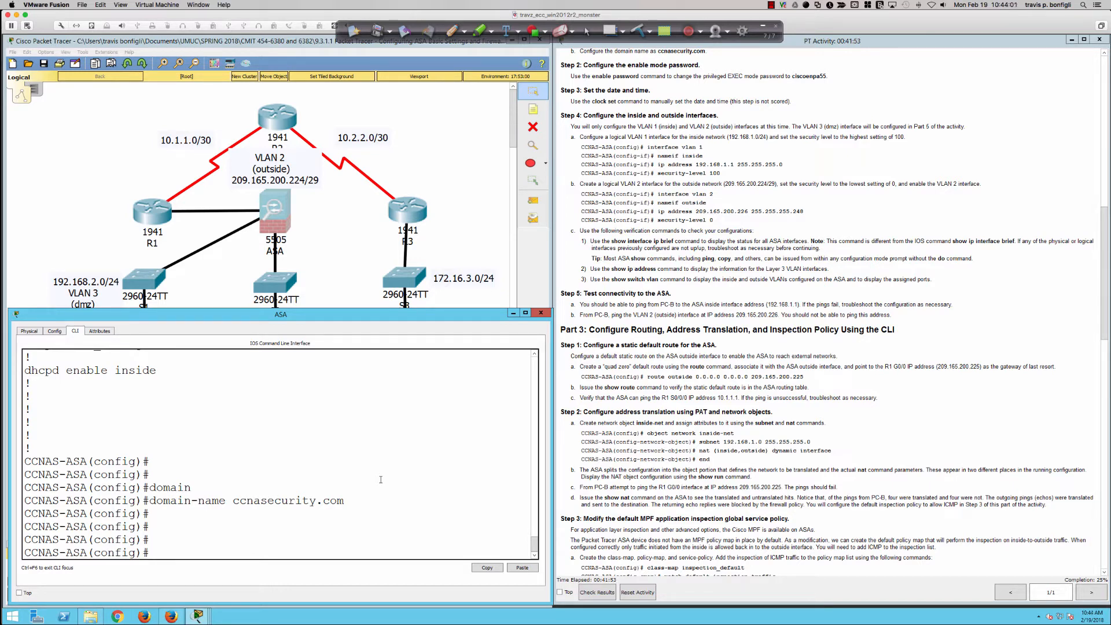
text(en)
key(Tab)
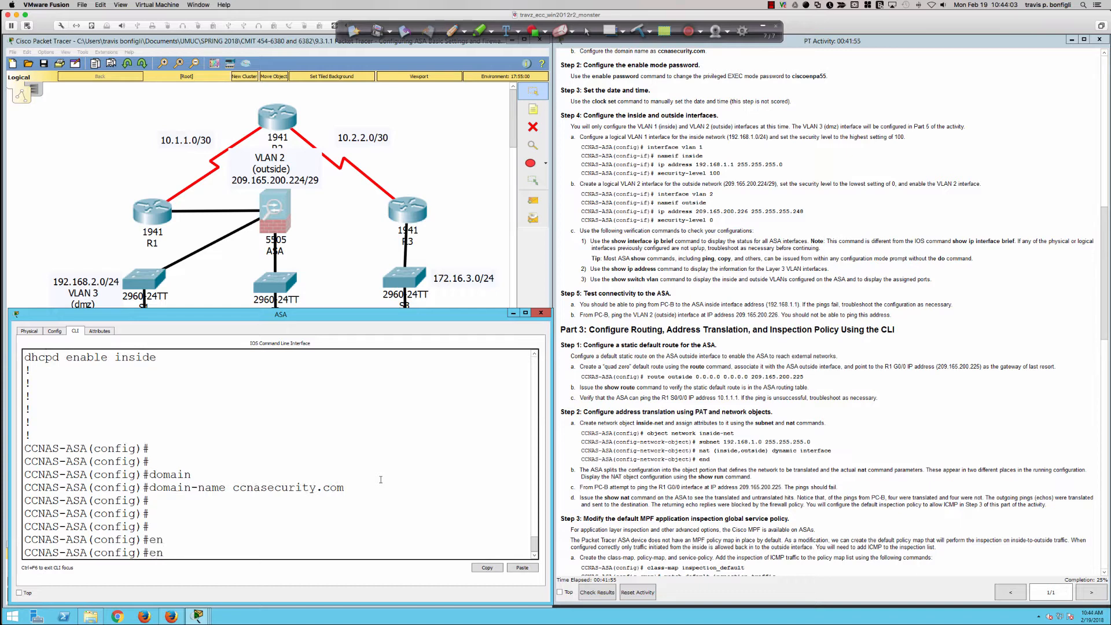
text(able pas)
key(Tab)
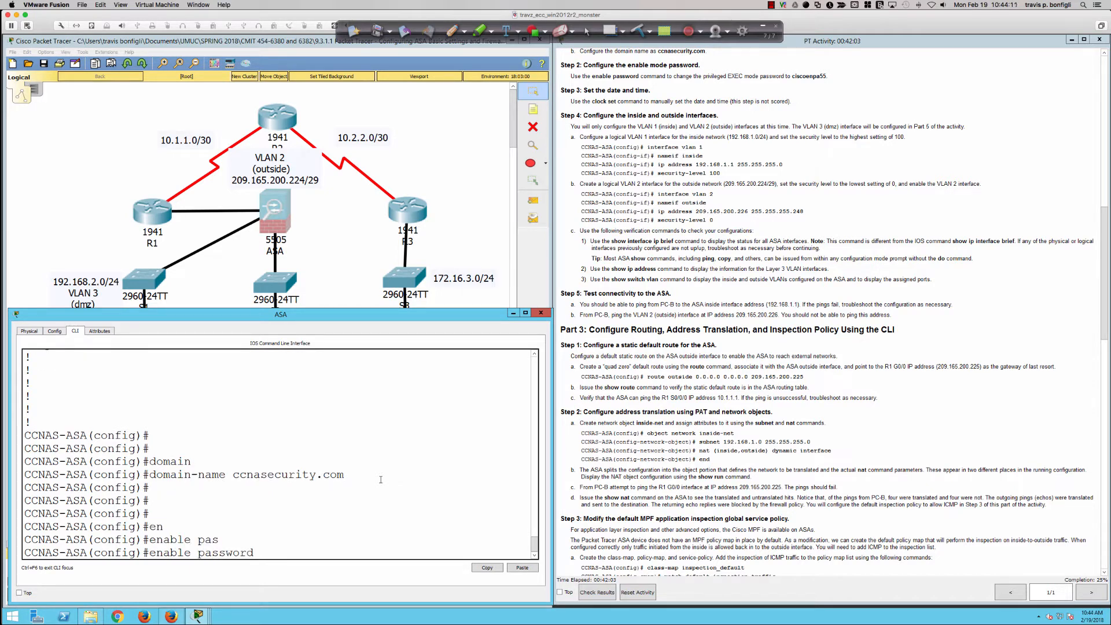
key(BackSpace)
key(BackSpace)
key(BackSpace)
key(BackSpace)
key(BackSpace)
key(BackSpace)
key(BackSpace)
key(BackSpace)
key(BackSpace)
text(?)
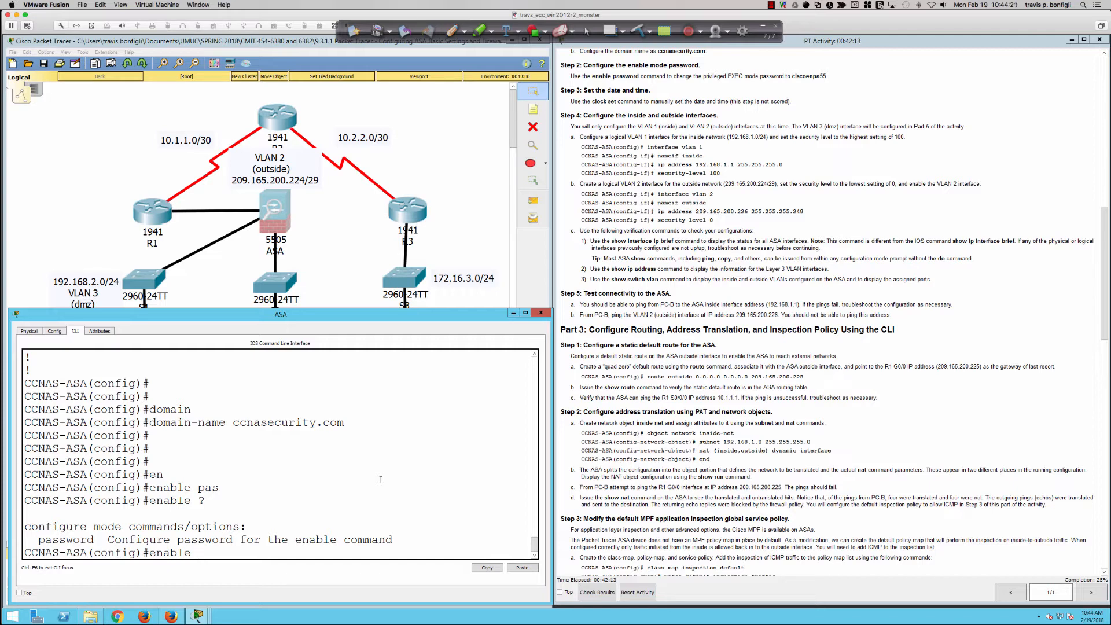
Set the simulated ASA's enable password to the one specified in Step 2, checking the command's options with context help
text(pas)
key(Tab)
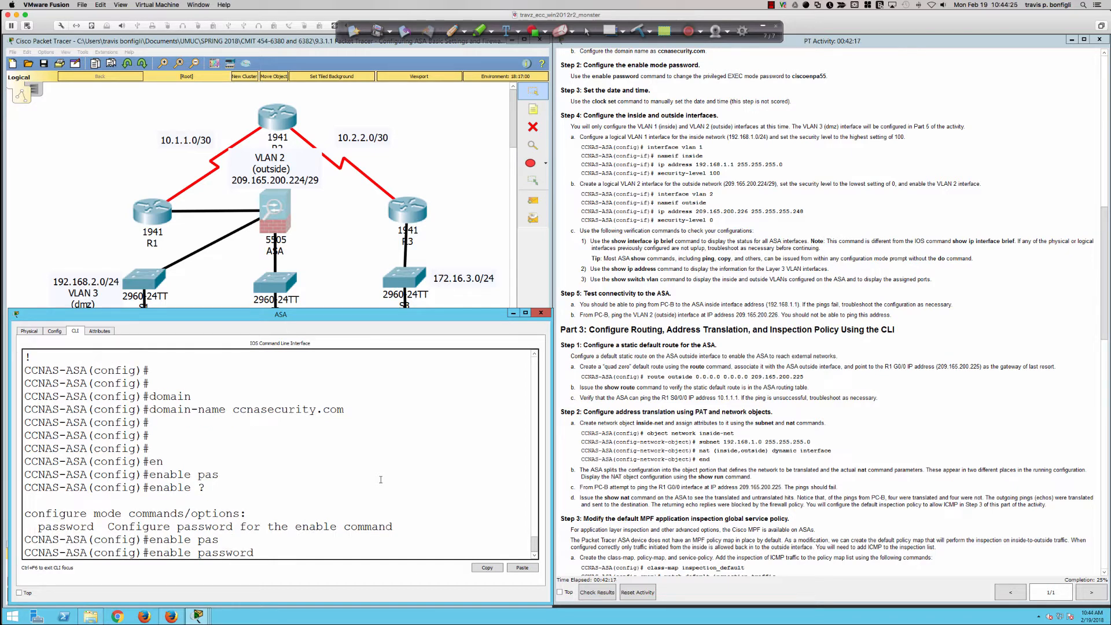
text(?)
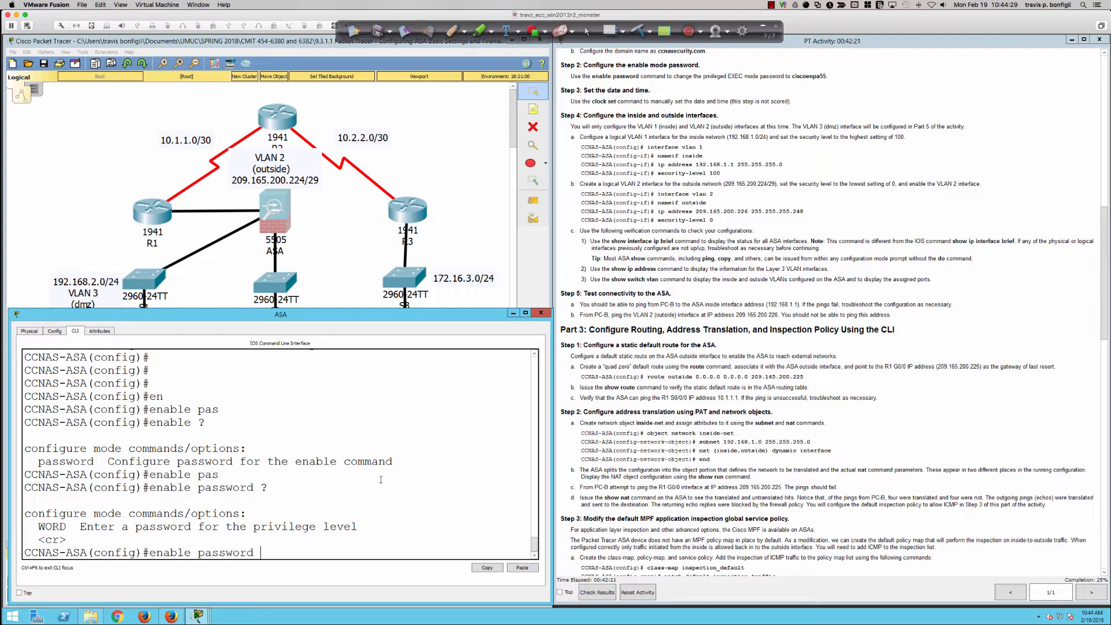
text(ciscoenpa55 ?)
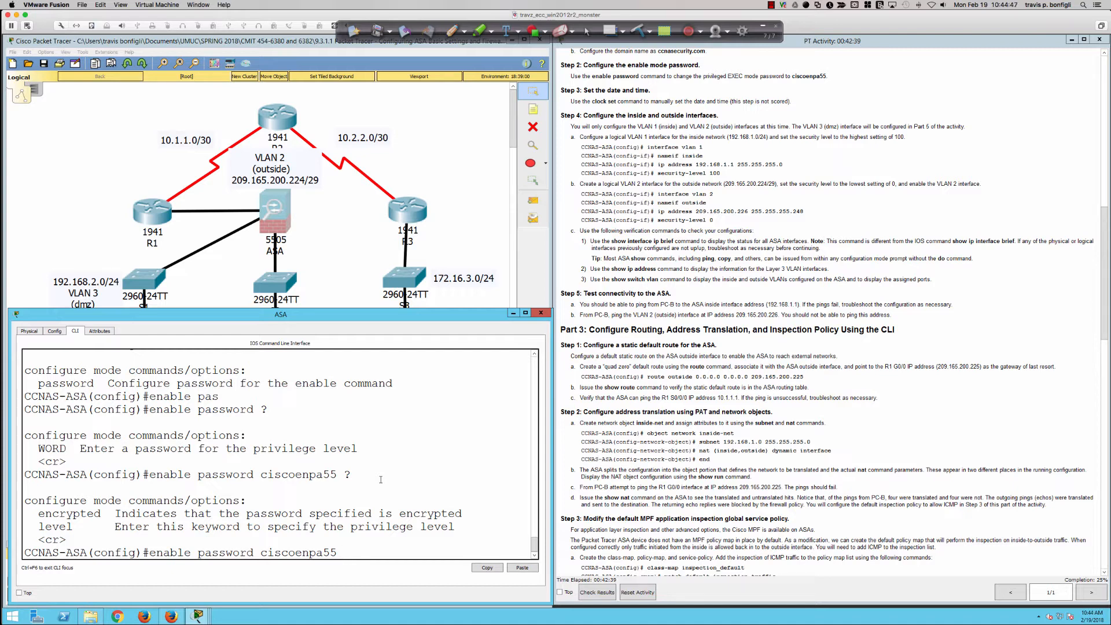
key(Return)
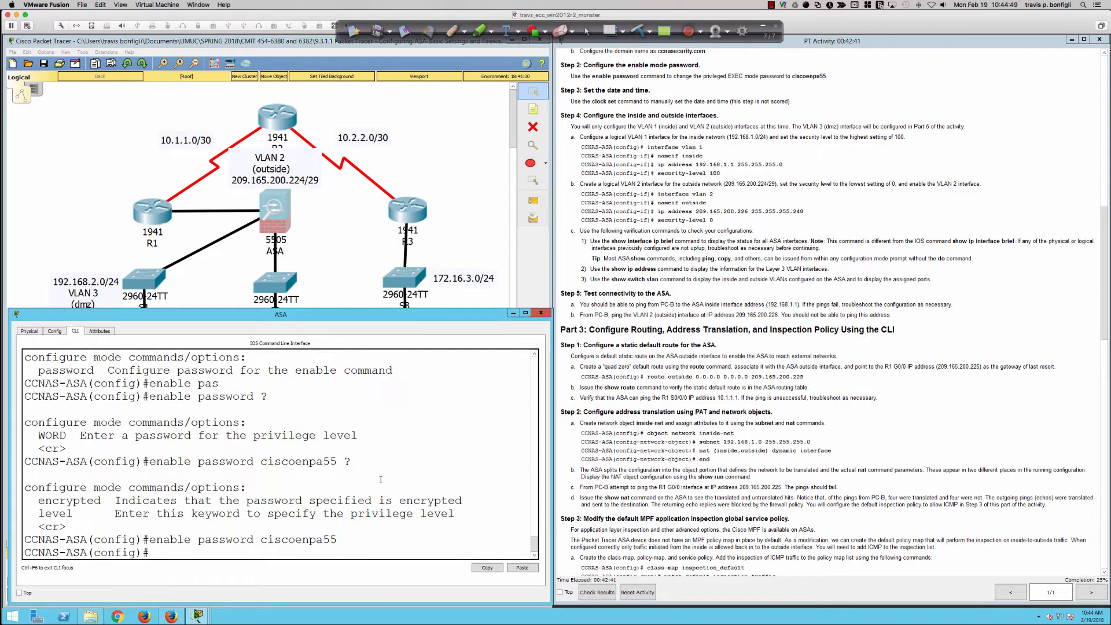
Try do sh run on the simulated ASA, and page through its running configuration with sh run to check the enable password setting
text(do sh run)
key(Return)
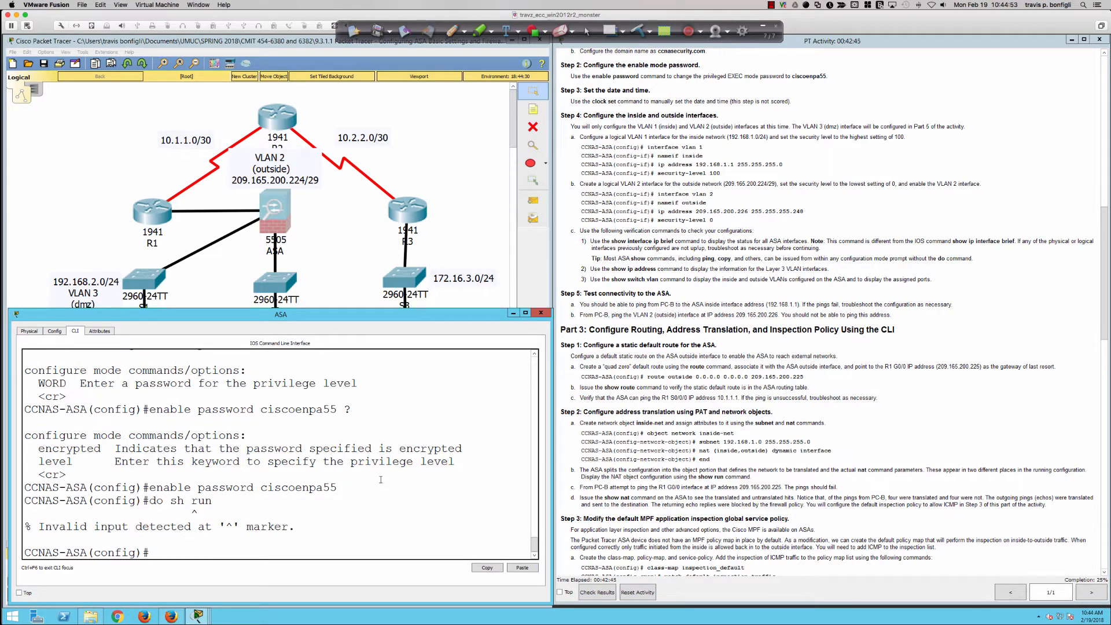
text(sh run)
key(Return)
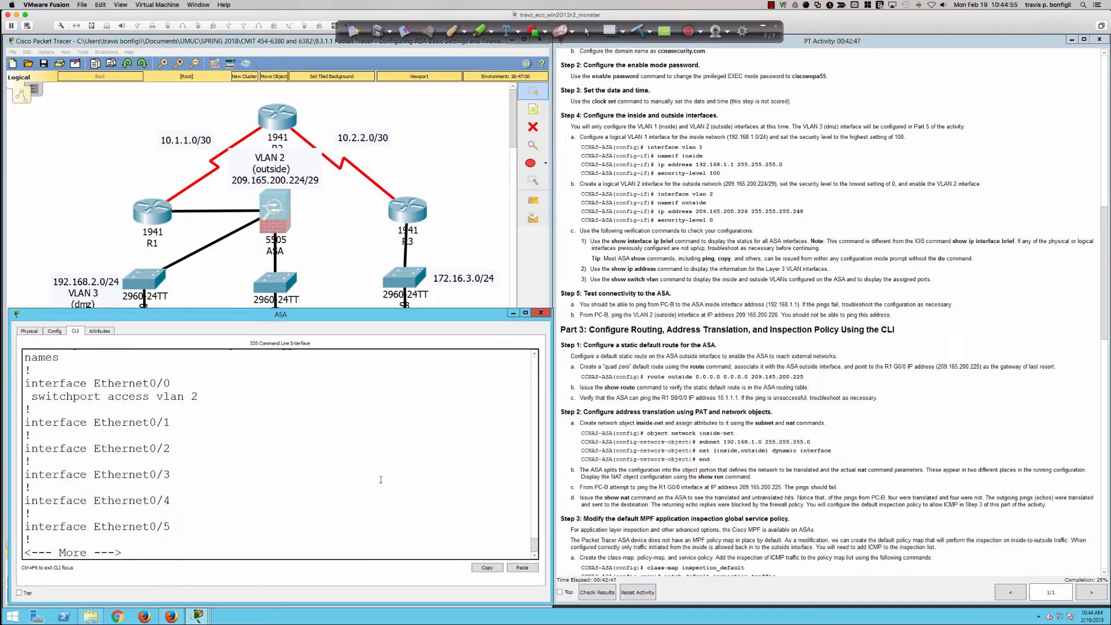
key(space)
key(space)
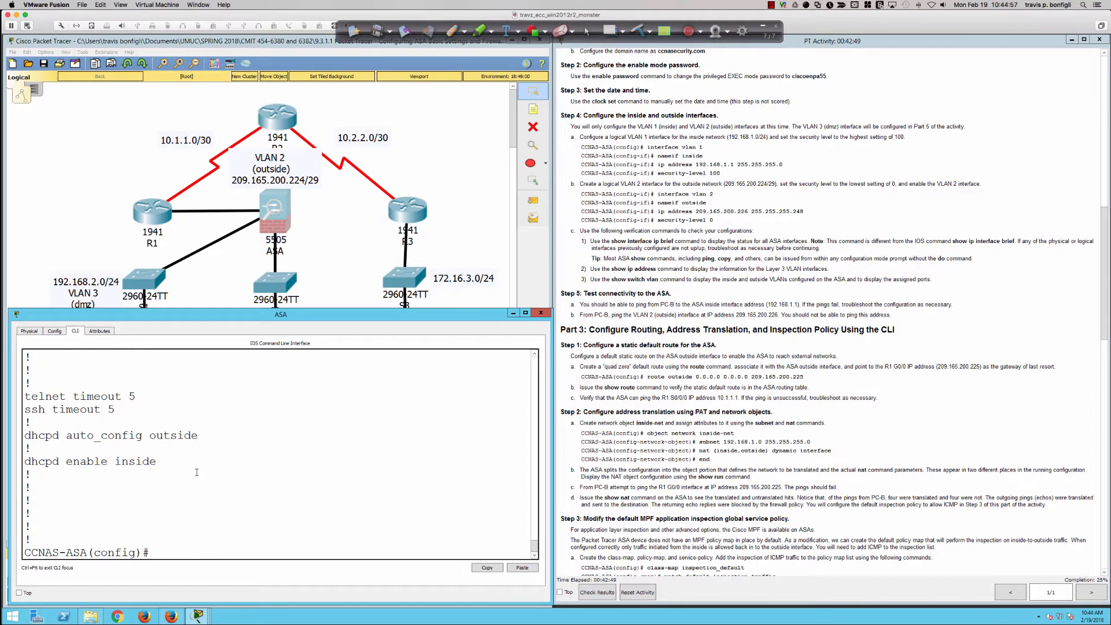
Examine the encrypted enable password line in the simulated ASA's running configuration
scroll(197, 472, up, 10)
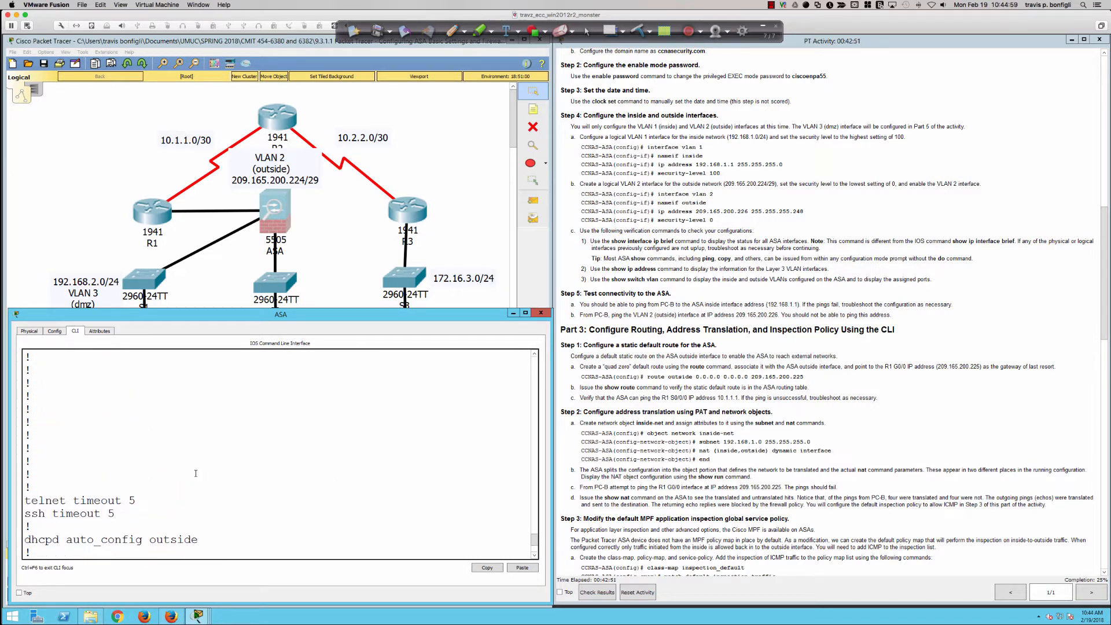
scroll(196, 474, up, 6)
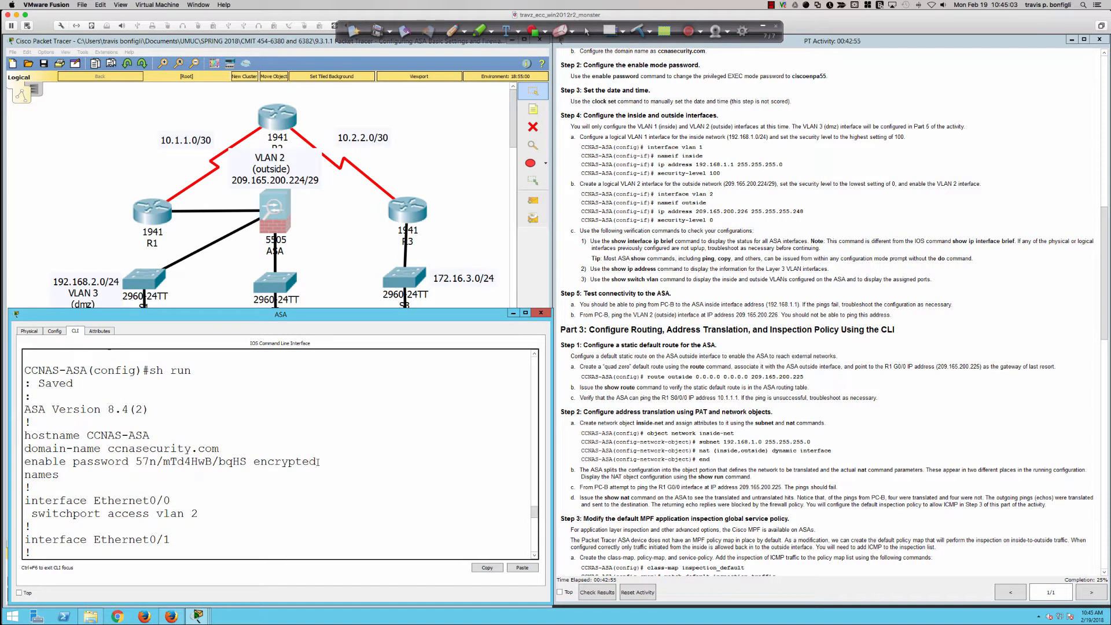
drag(312, 461, 27, 461)
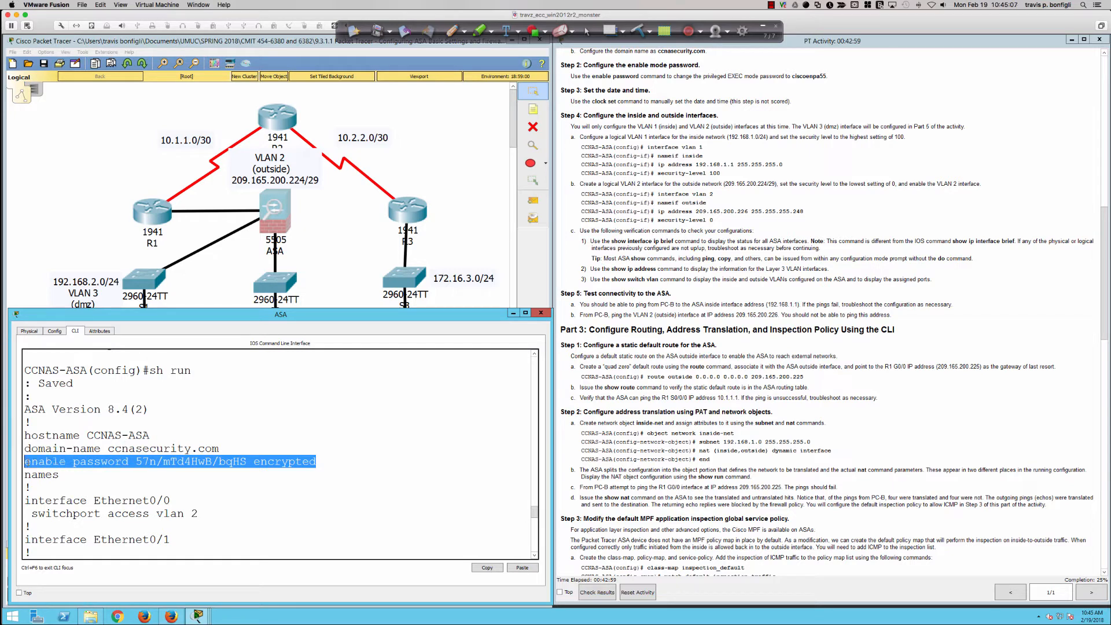
click(368, 465)
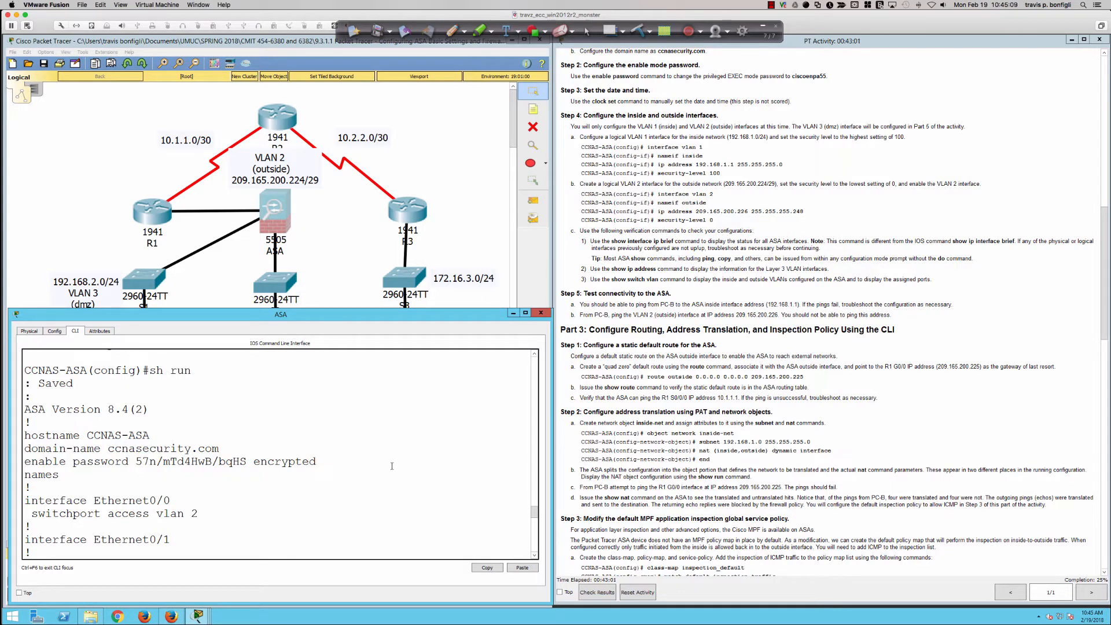
Leave configuration mode on the simulated ASA with end and save the configuration with wri mem
key(Return)
text(e)
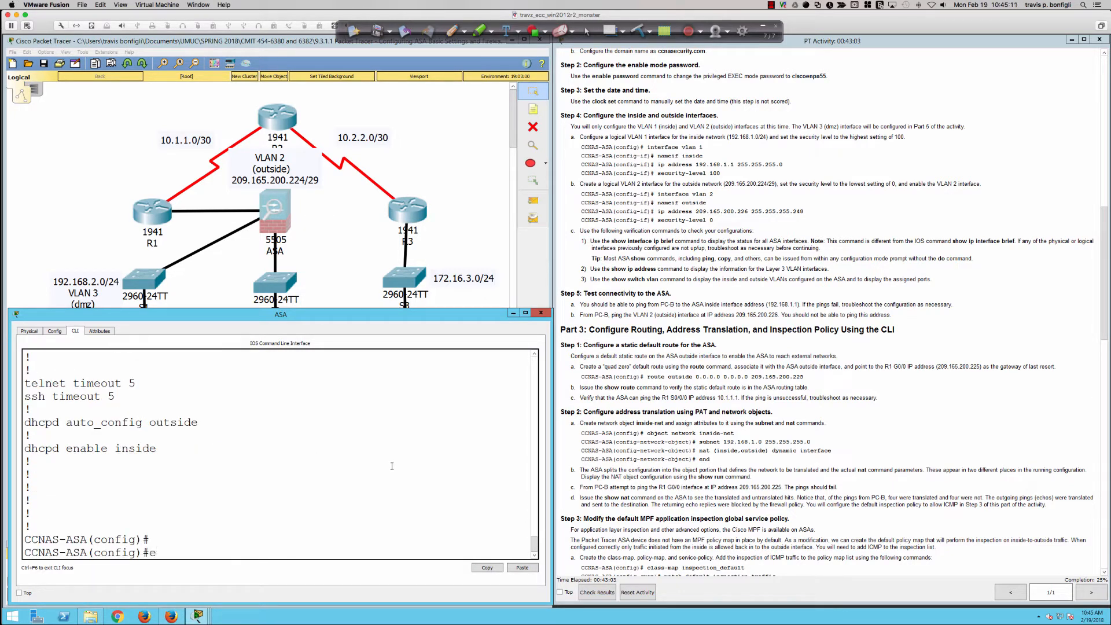
text(nd)
key(Return)
text(wri mem)
key(Return)
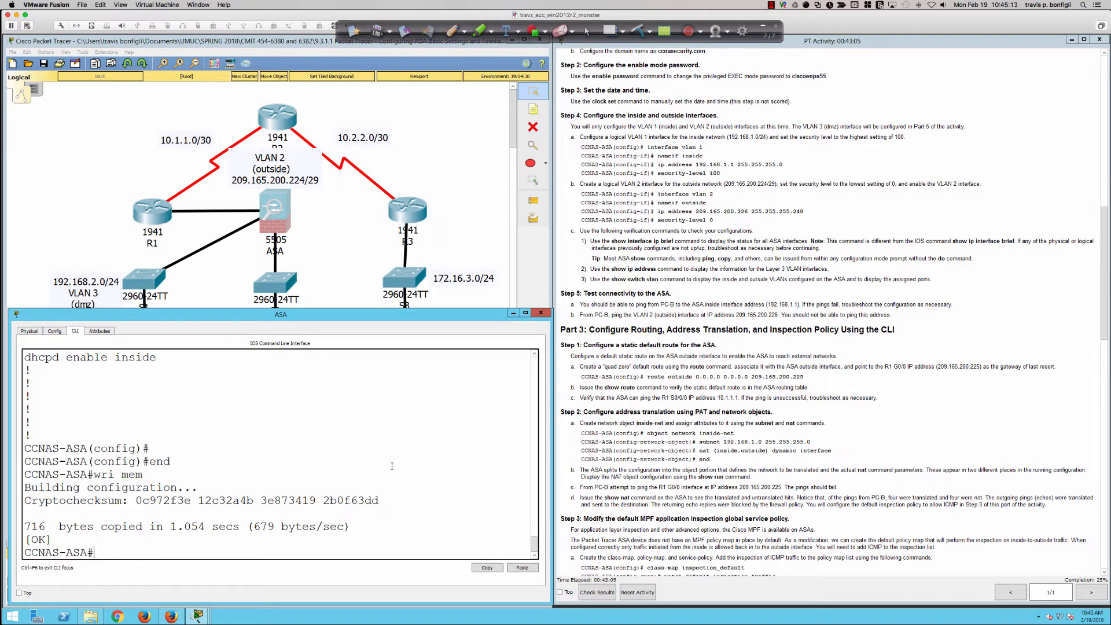
key(Return)
key(Return)
key(Return)
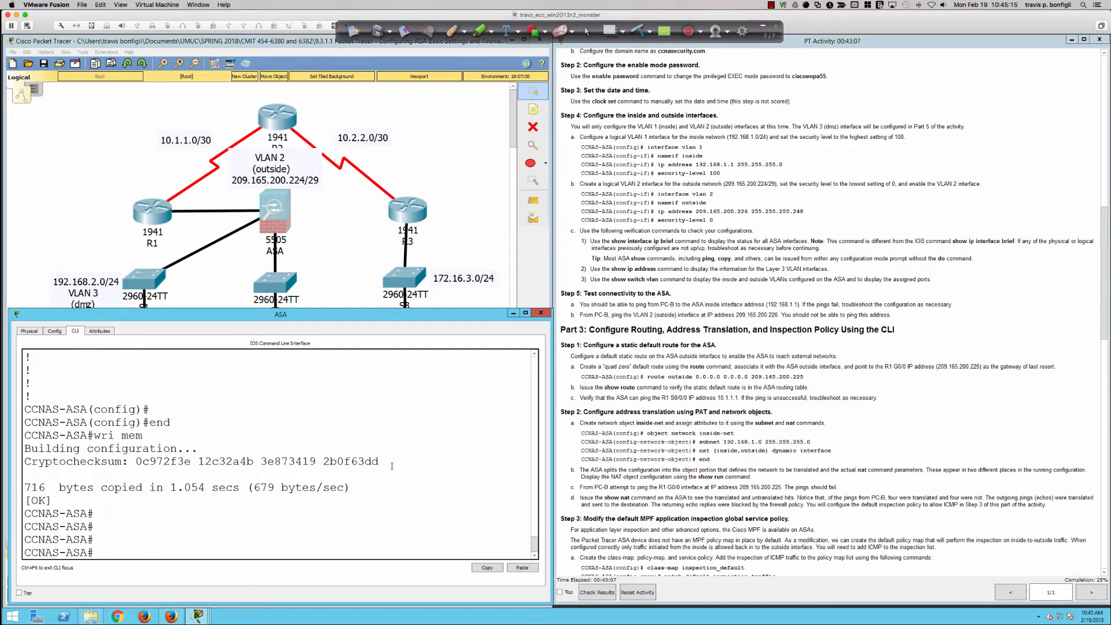
Log off the simulated ASA with exit and re-enter privileged EXEC mode with the enable password
text(exit)
key(Return)
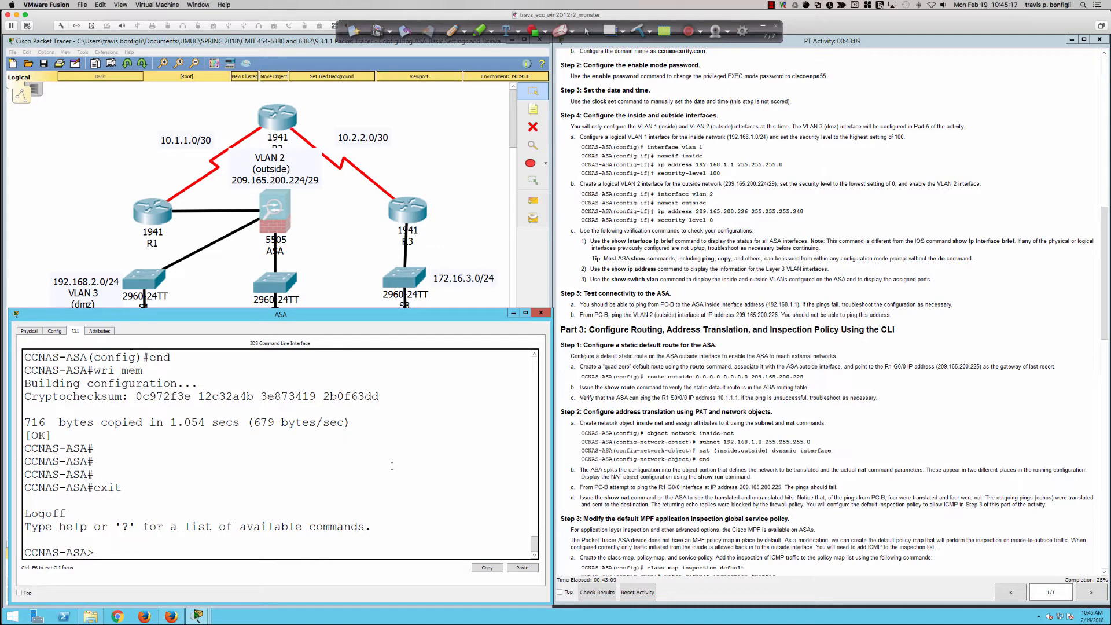
text(en)
key(Tab)
key(Return)
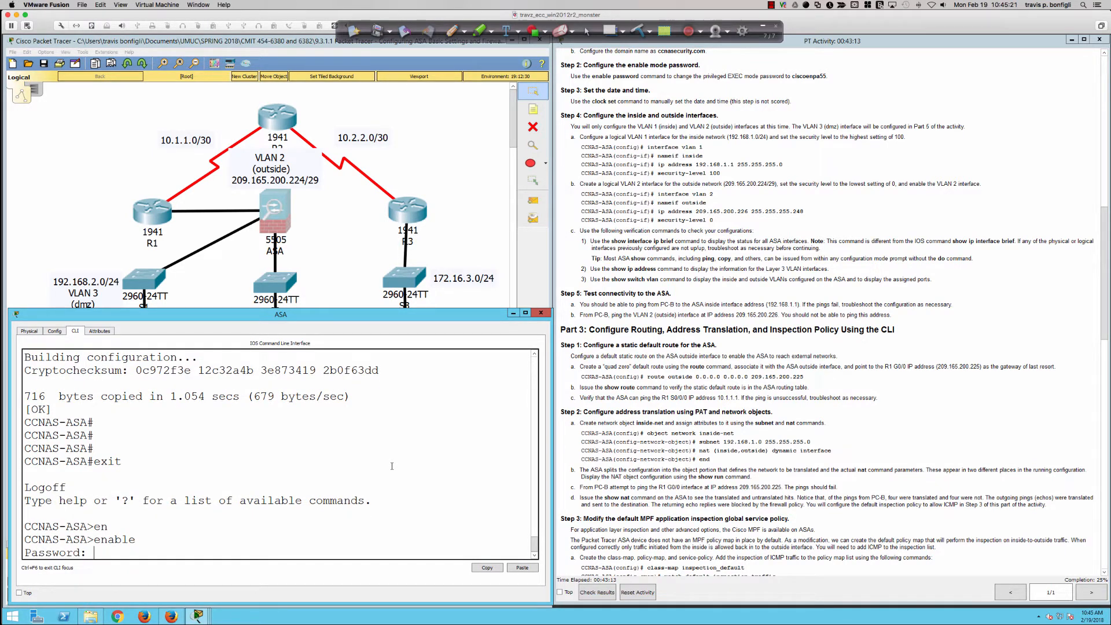
key(Return)
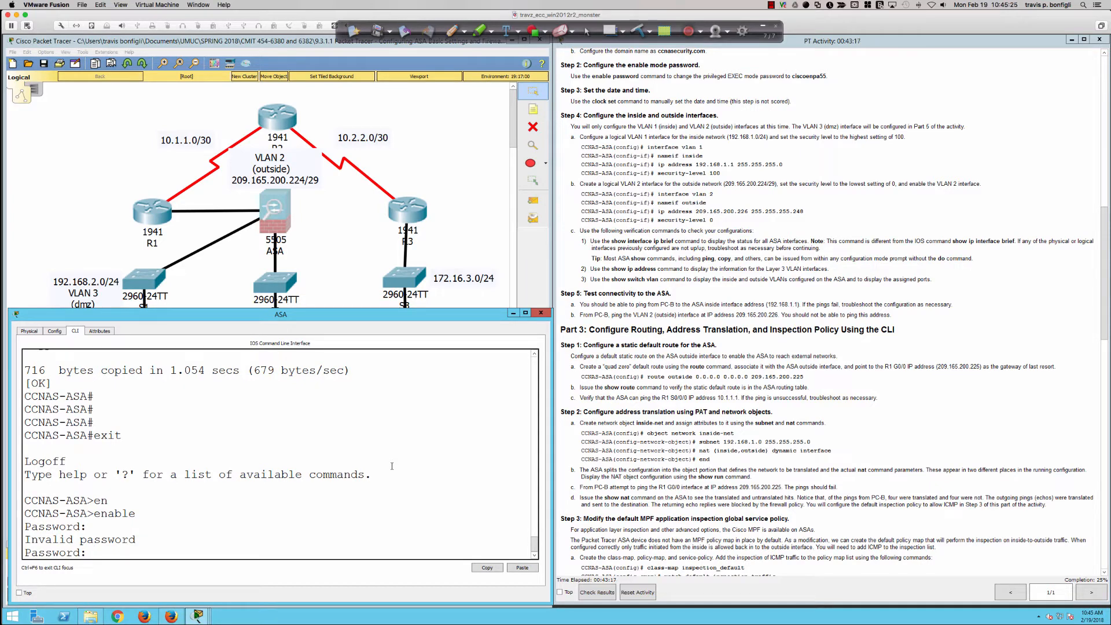
key(Return)
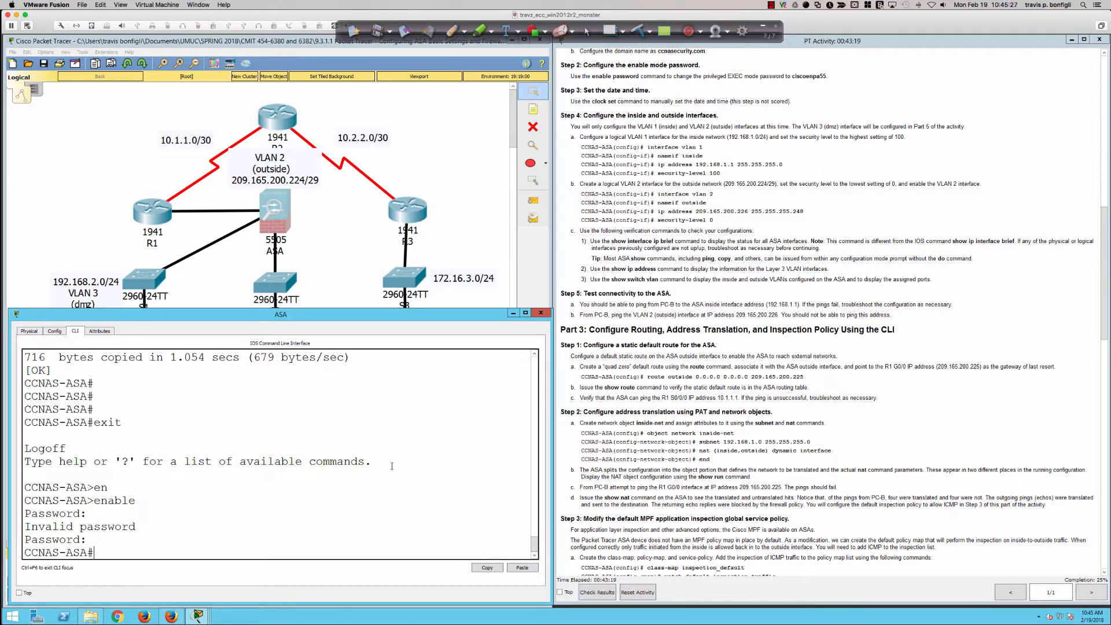
key(Return)
key(Return)
key(Return)
key(Return)
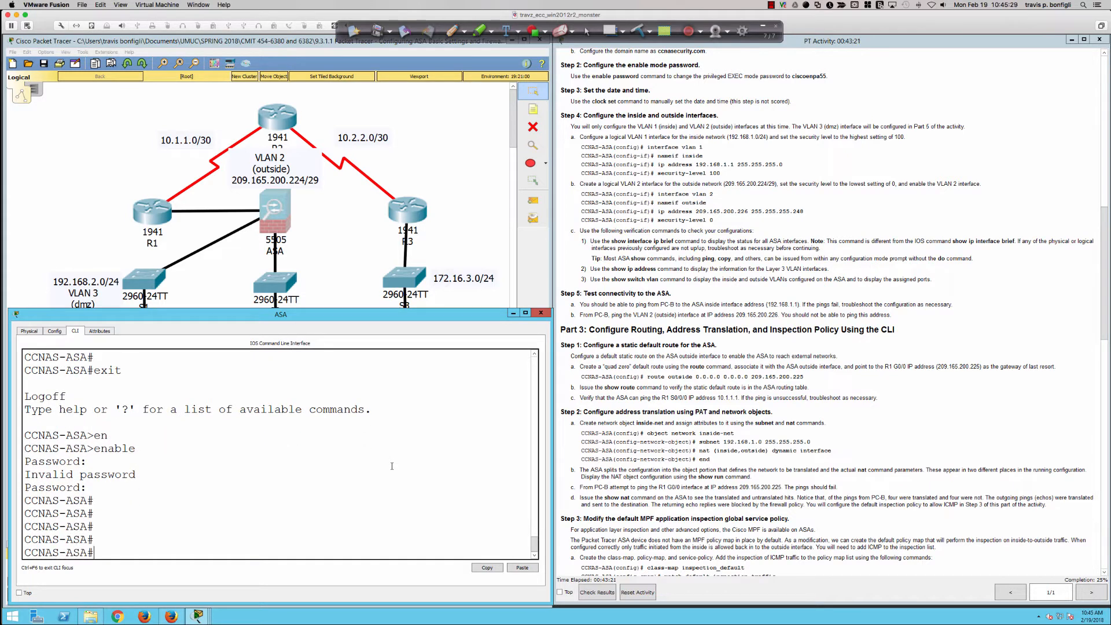
Switch to SecureCRT and discard the unfinished username command at the physical ASA's configuration prompt
key(super+Tab)
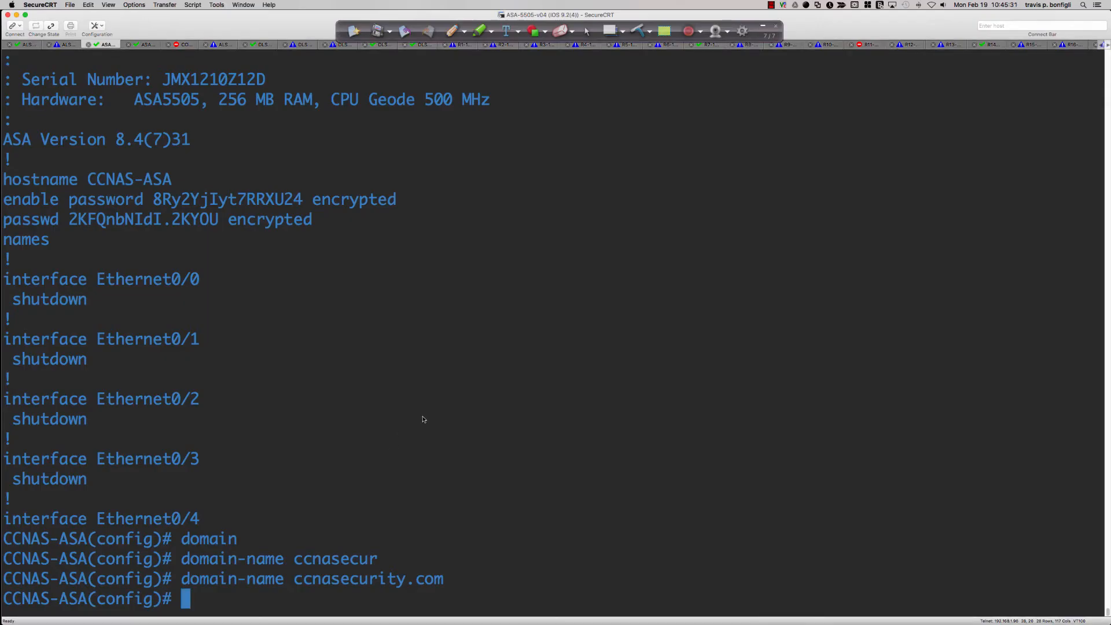
text(username)
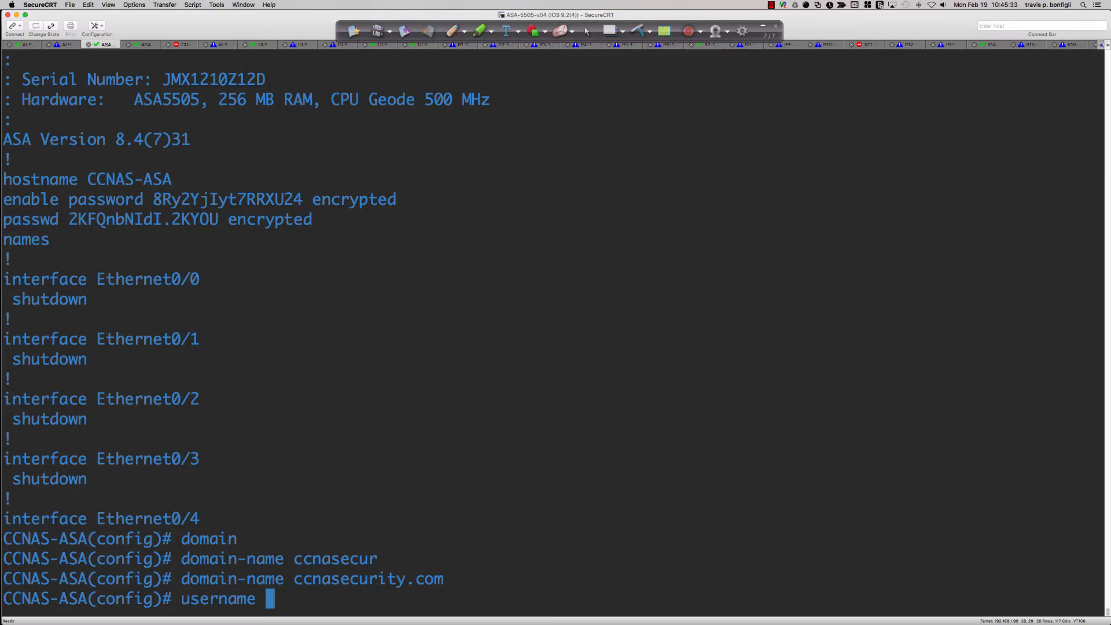
key(super+Tab)
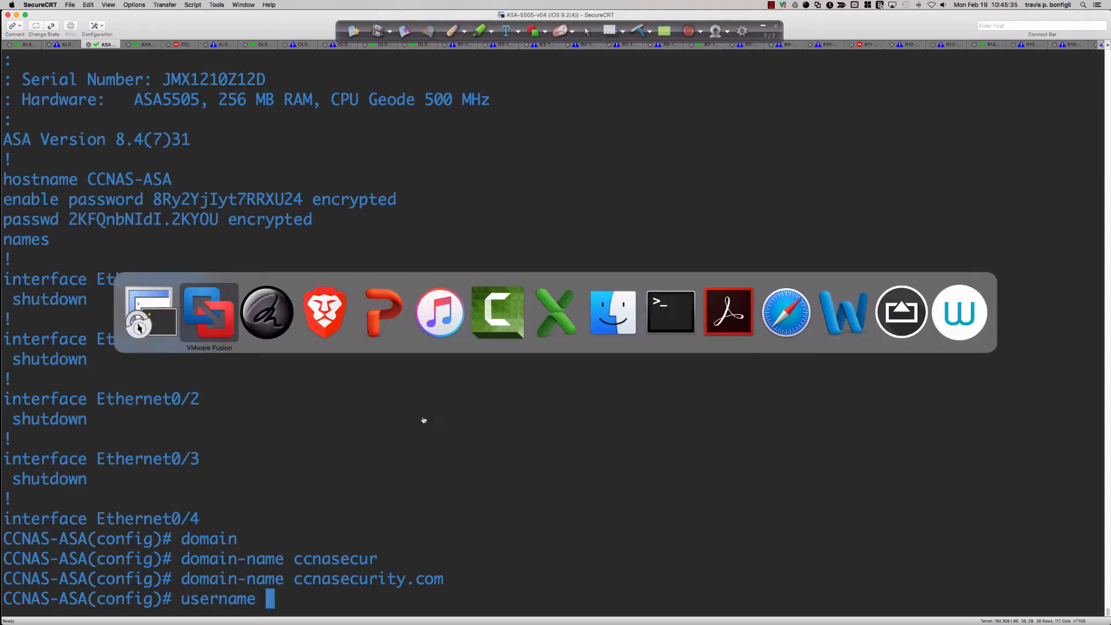
key(super+Tab)
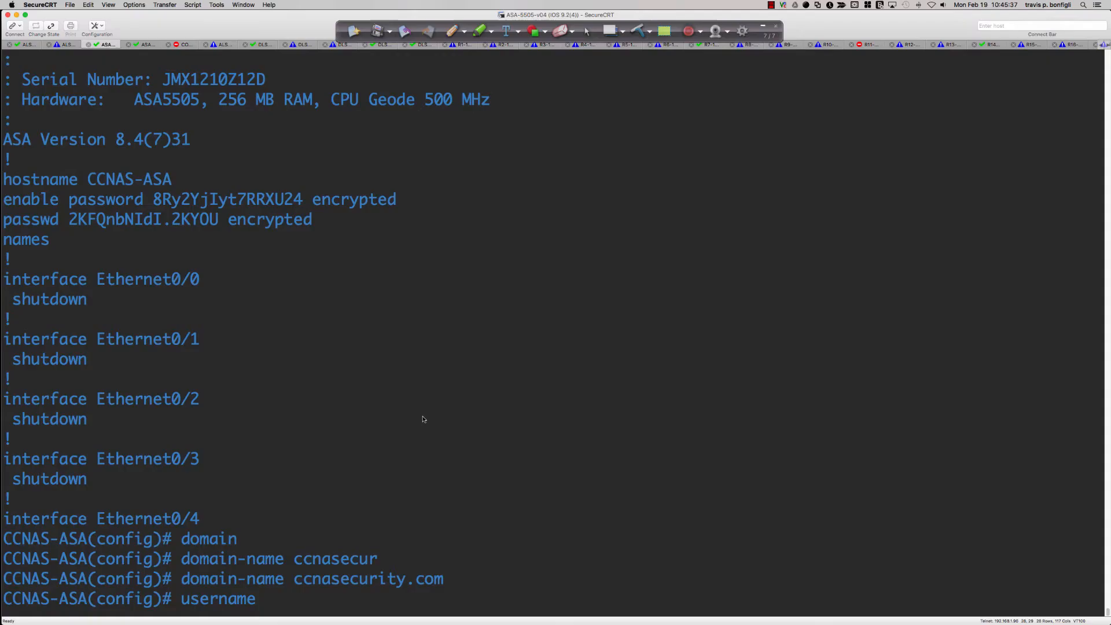
key(BackSpace)
key(BackSpace)
key(BackSpace)
key(BackSpace)
key(BackSpace)
key(BackSpace)
key(BackSpace)
key(BackSpace)
key(BackSpace)
List the options of enable password and of enable with context help on the physical ASA
text(en)
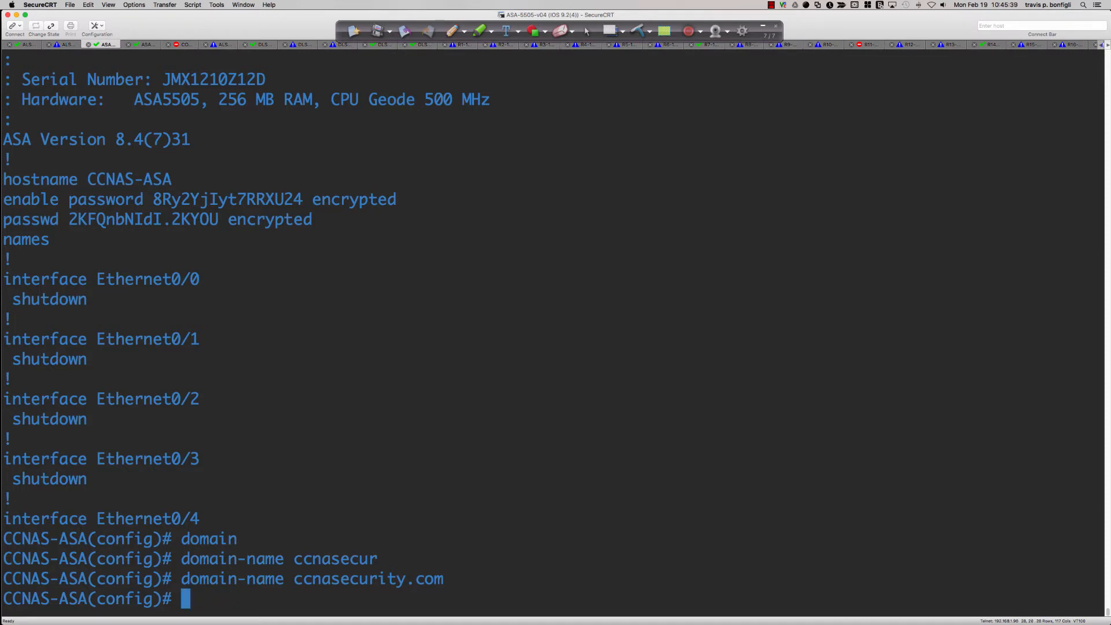
key(Tab)
text(ab)
key(Tab)
text(pas)
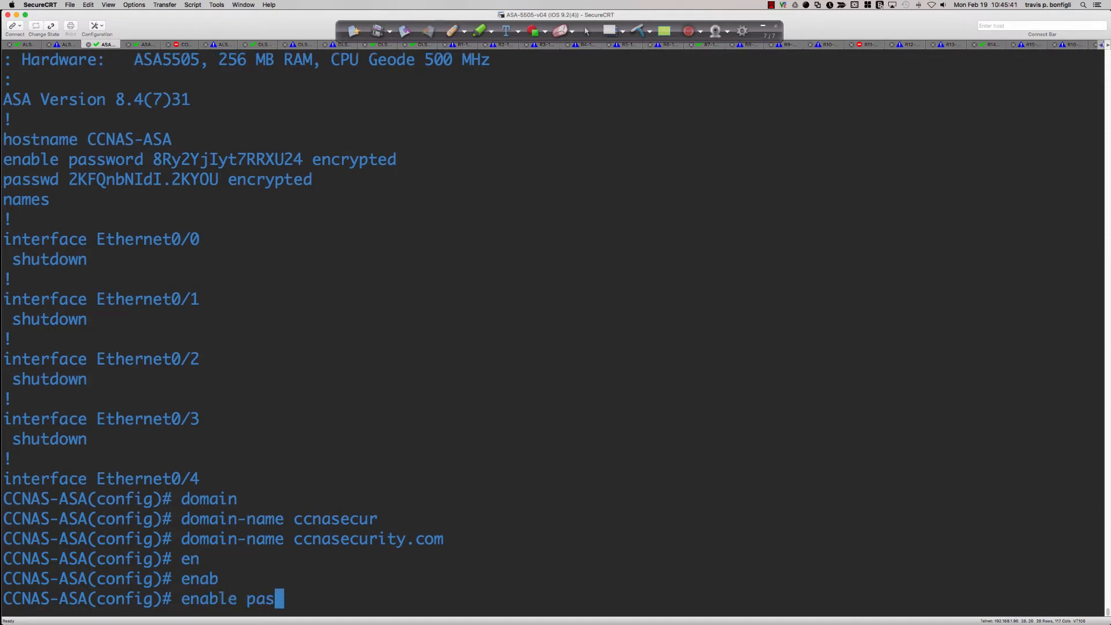
key(Tab)
text(?)
key(BackSpace)
key(BackSpace)
key(BackSpace)
key(BackSpace)
key(BackSpace)
key(BackSpace)
key(BackSpace)
key(BackSpace)
key(BackSpace)
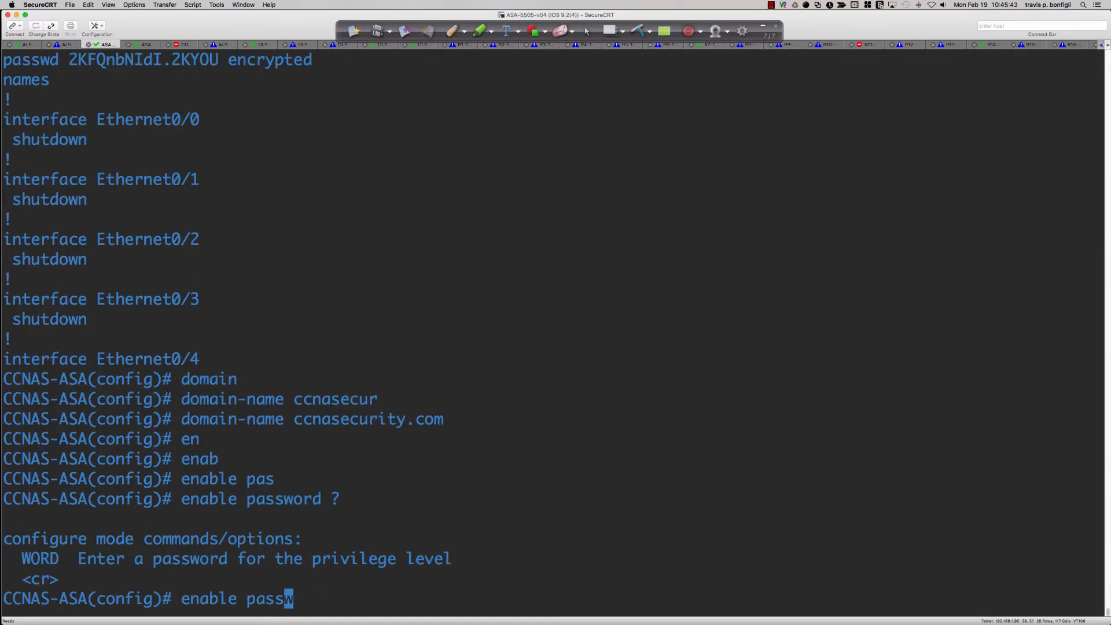
text(?)
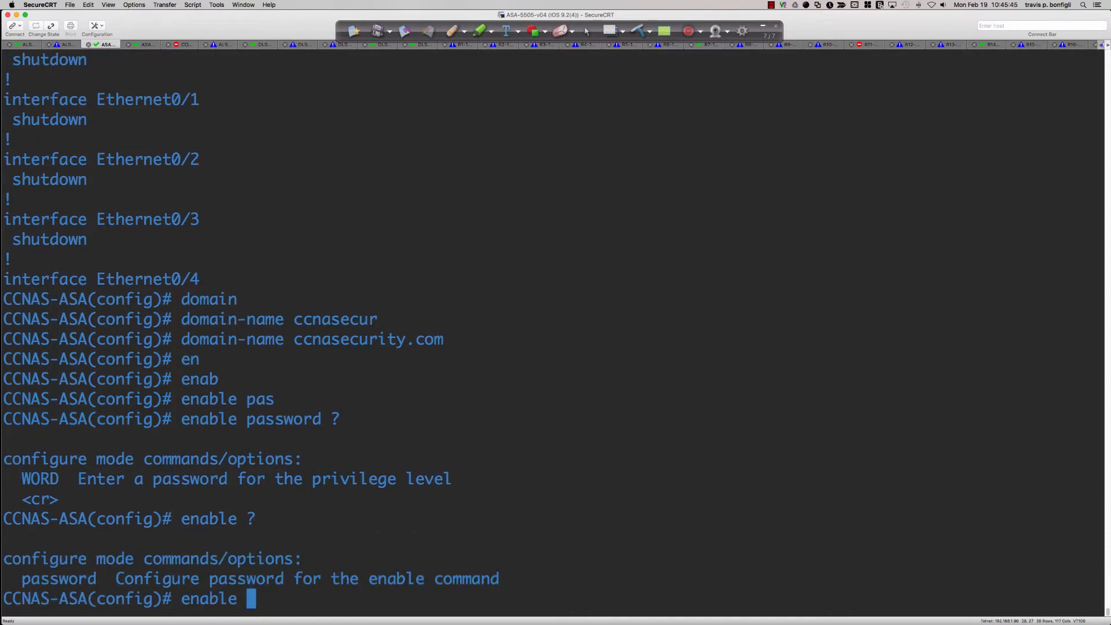
text(pas)
Set the physical ASA's enable password to the one specified in Step 2, checking the command's options with context help
key(Tab)
text(?)
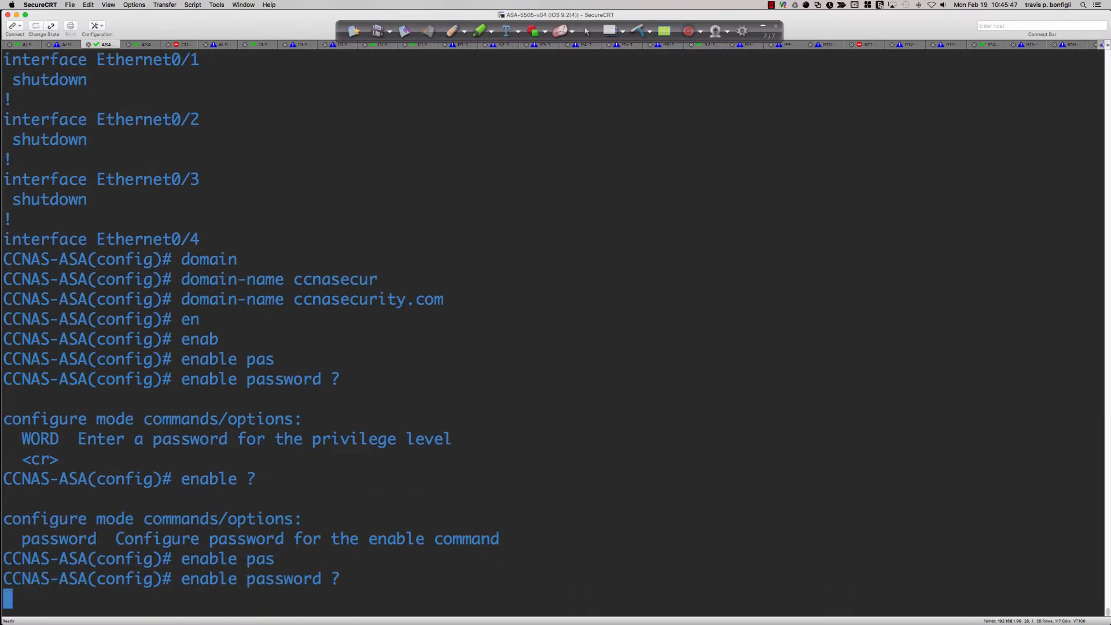
text(ciscoen)
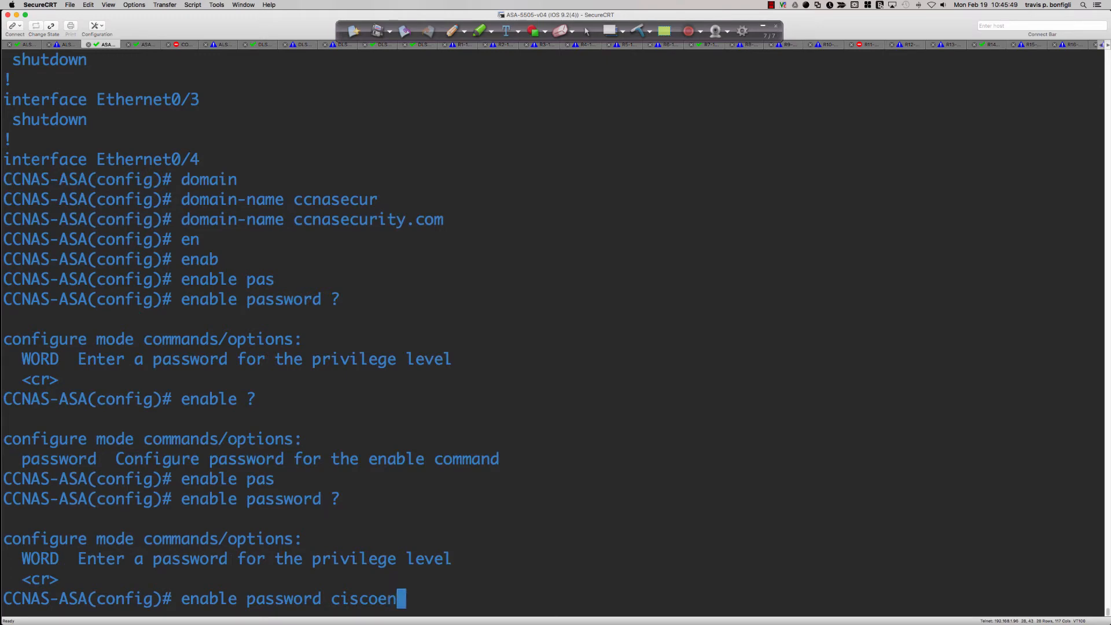
text(pa55 ?)
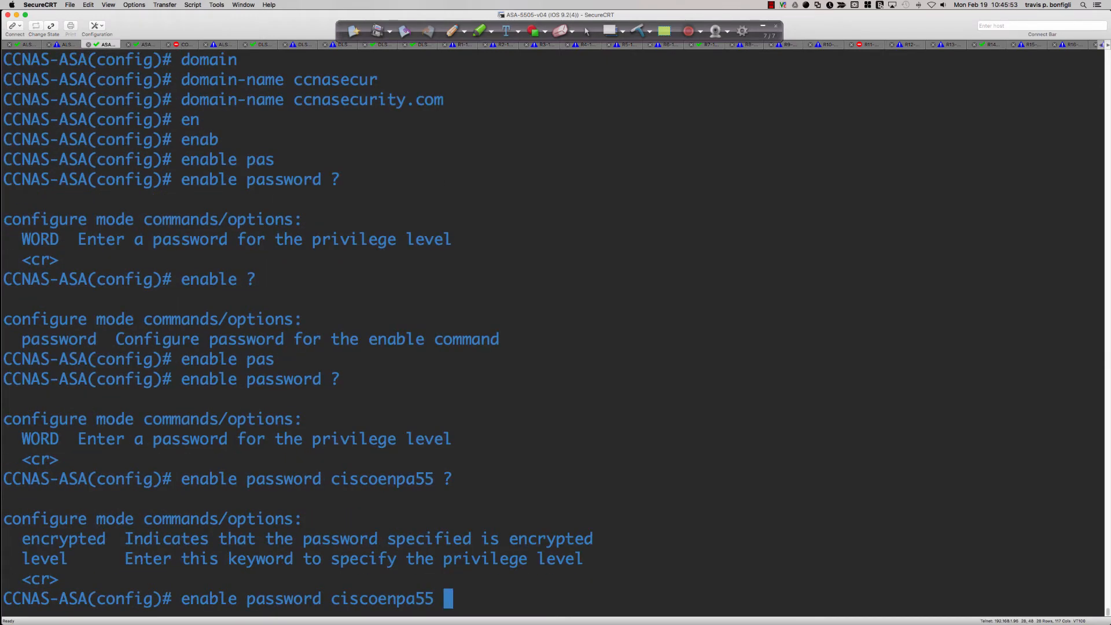
key(Return)
Filter the physical ASA's running configuration with sh run | inc enable and highlight the enable password line
text(do sh run)
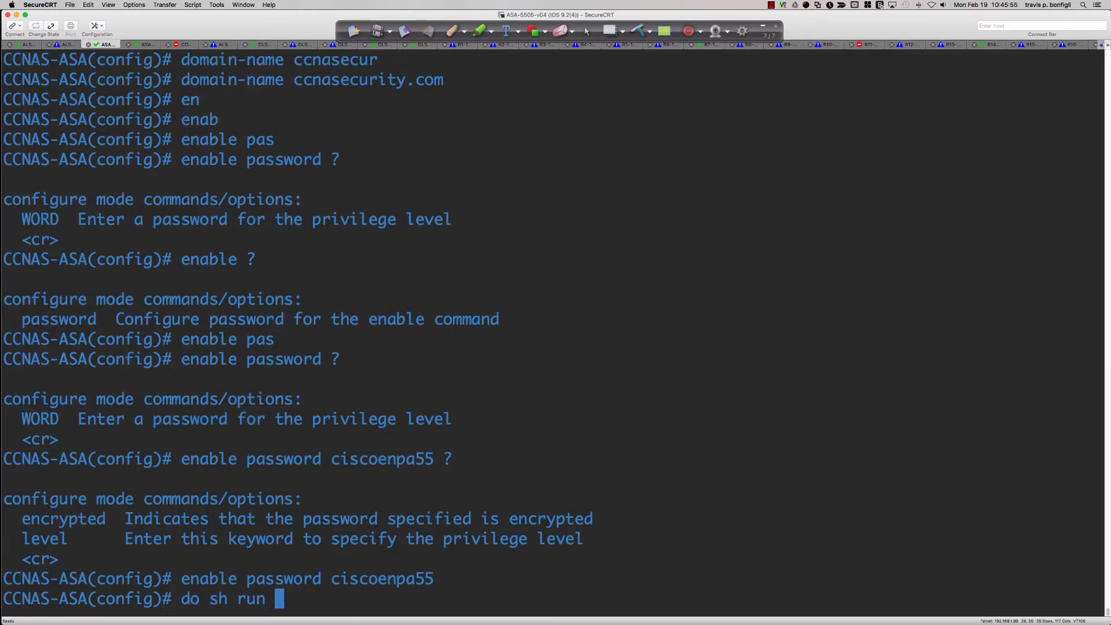
key(BackSpace)
key(BackSpace)
key(BackSpace)
key(BackSpace)
key(BackSpace)
key(BackSpace)
key(BackSpace)
key(BackSpace)
text(sh )
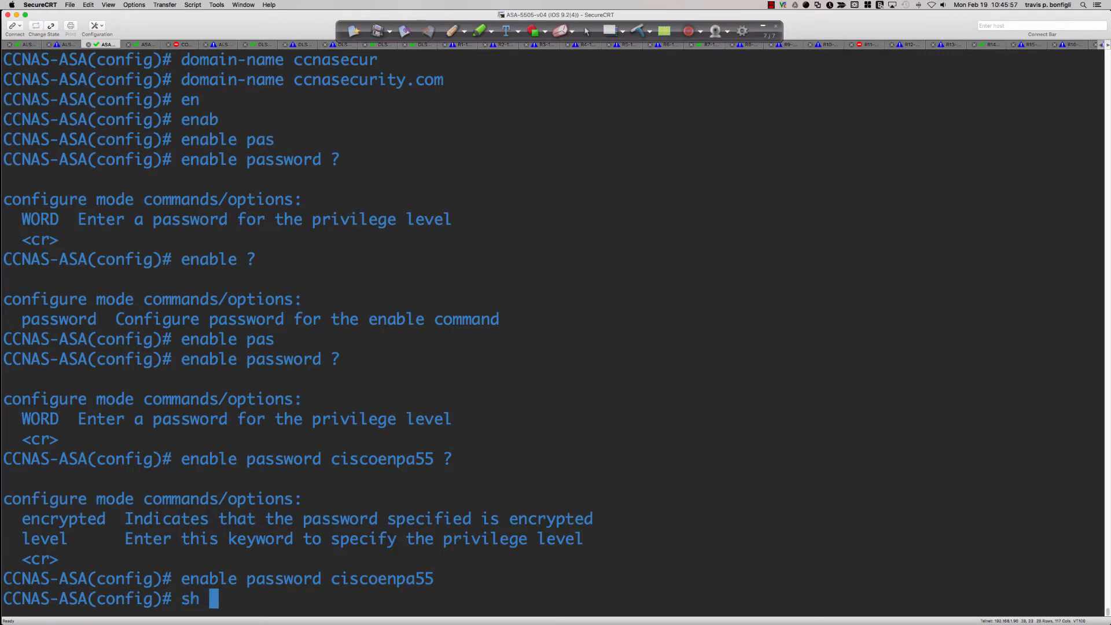
text(run | inc )
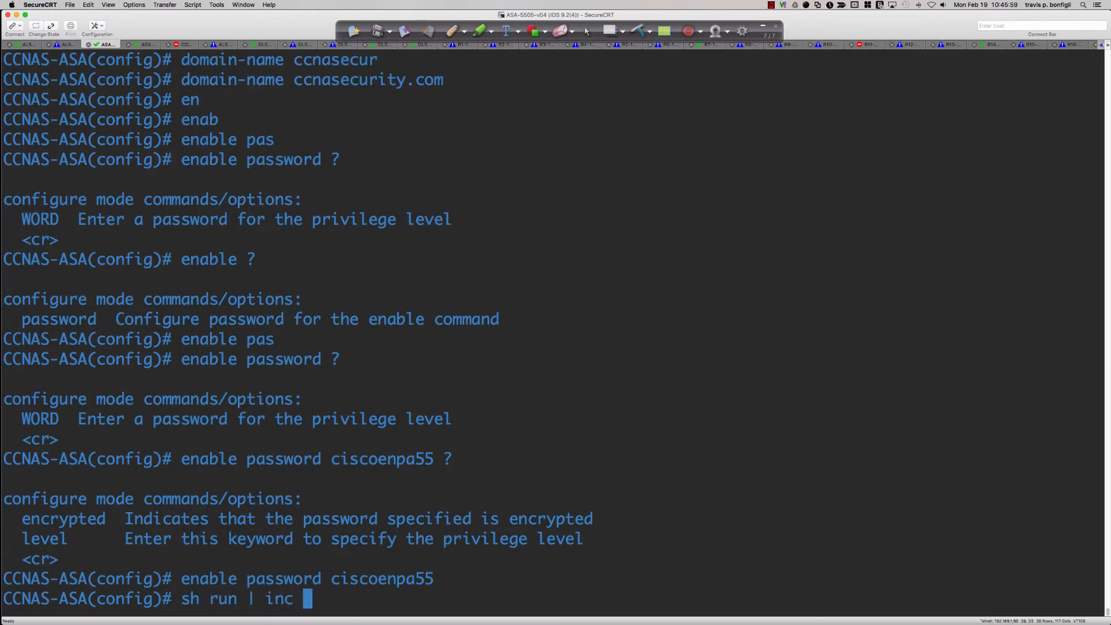
text(enable)
key(Return)
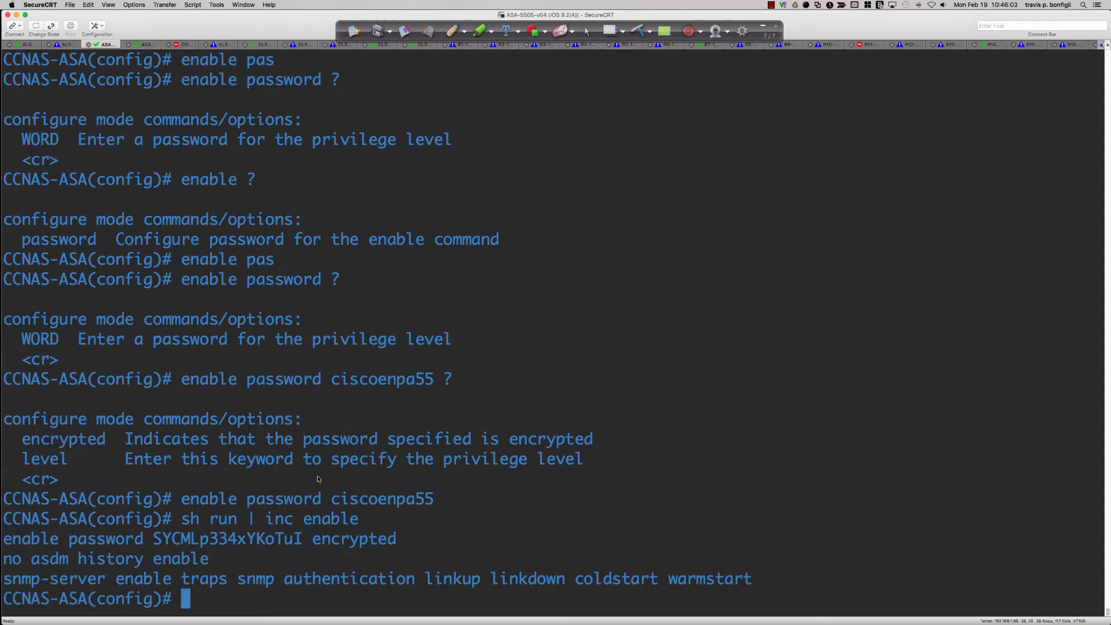
drag(398, 539, 15, 541)
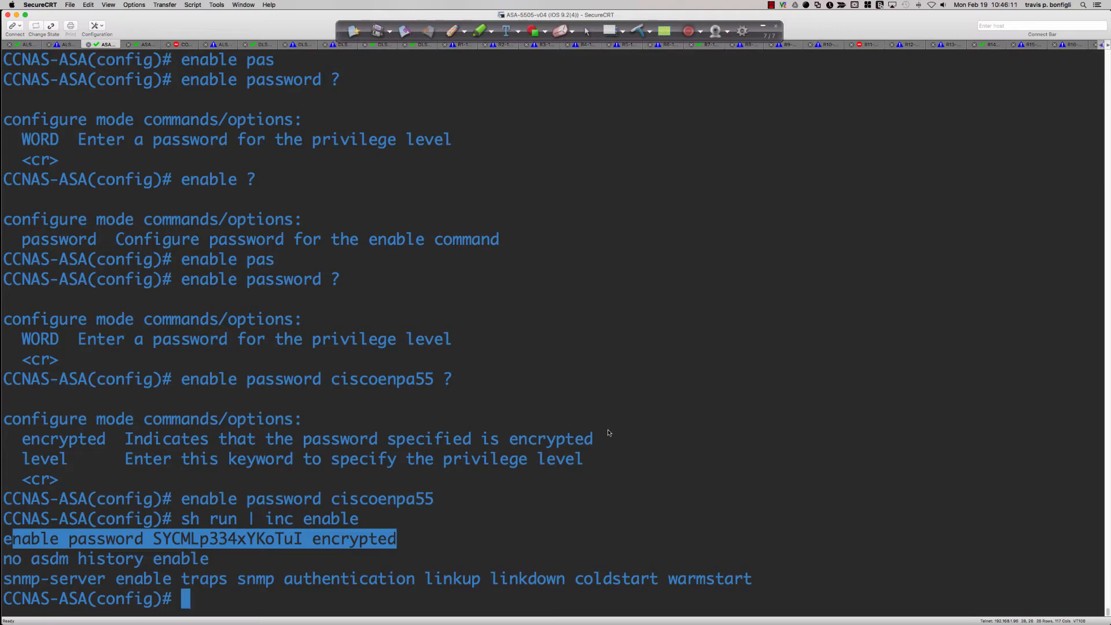
Switch back to Packet Tracer, check the simulated ASA's enable password line with sh run, and quit the listing
key(super+Tab)
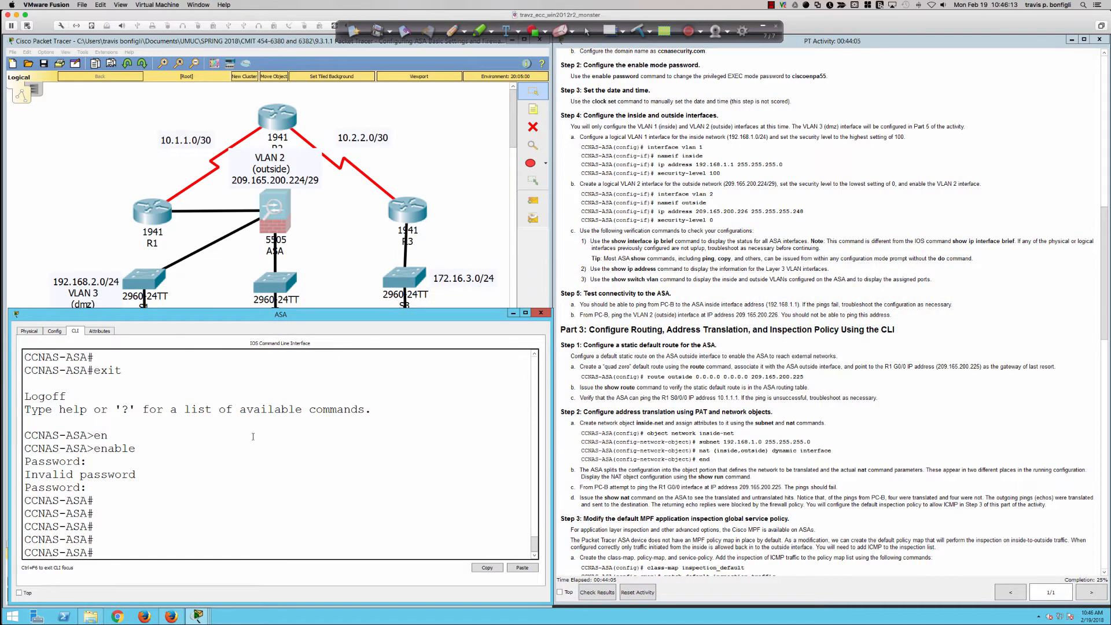
scroll(252, 436, up, 6)
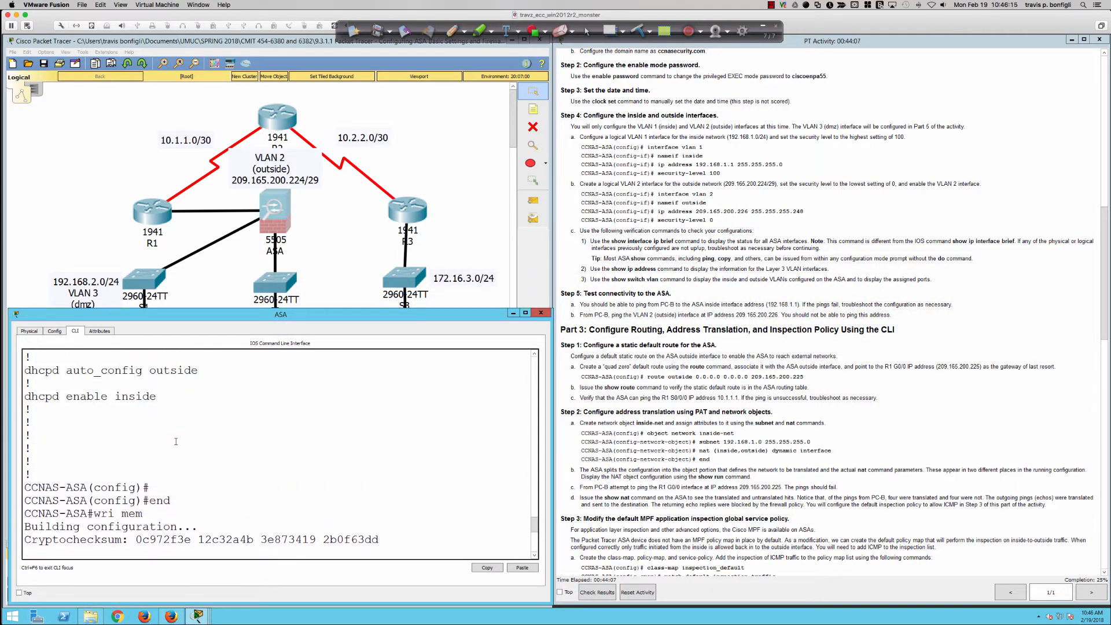
scroll(176, 442, up, 5)
key(Return)
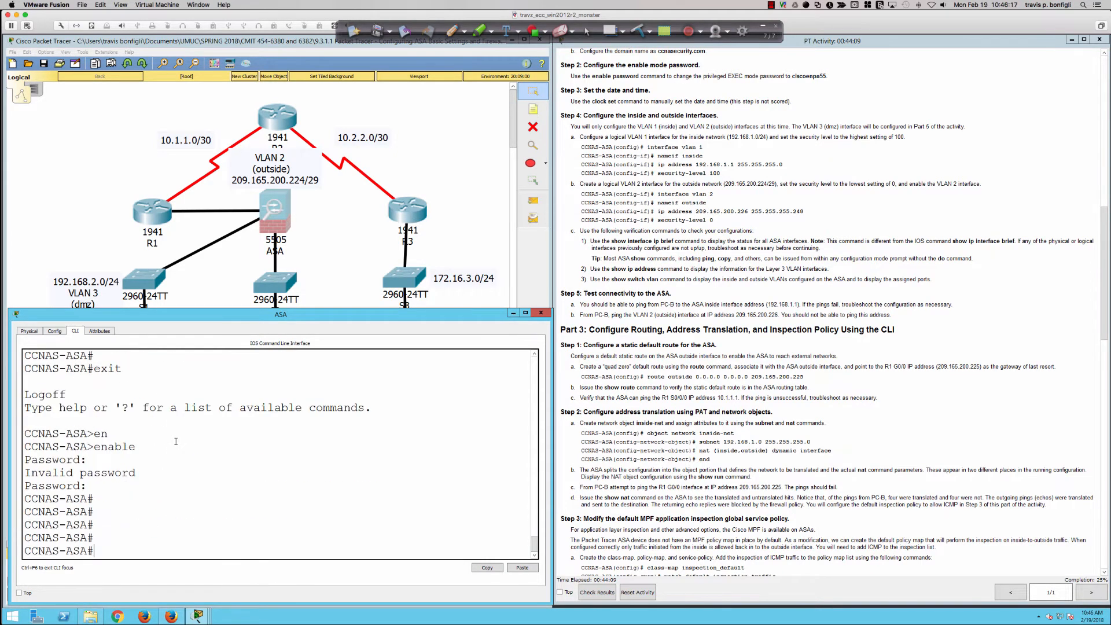
text(sh run)
key(Return)
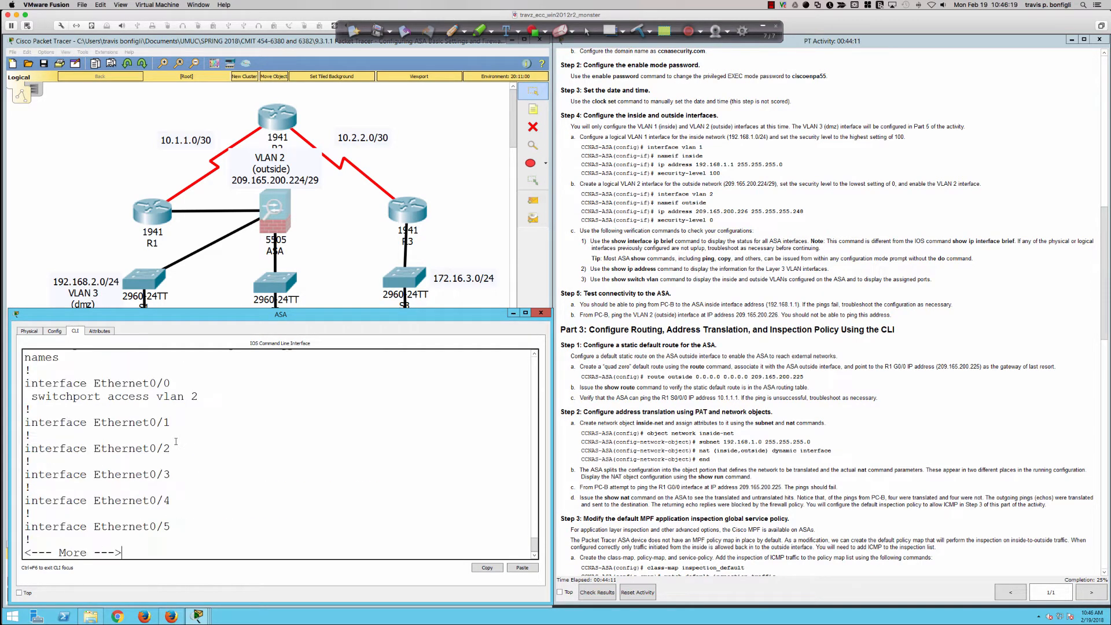
scroll(175, 441, up, 2)
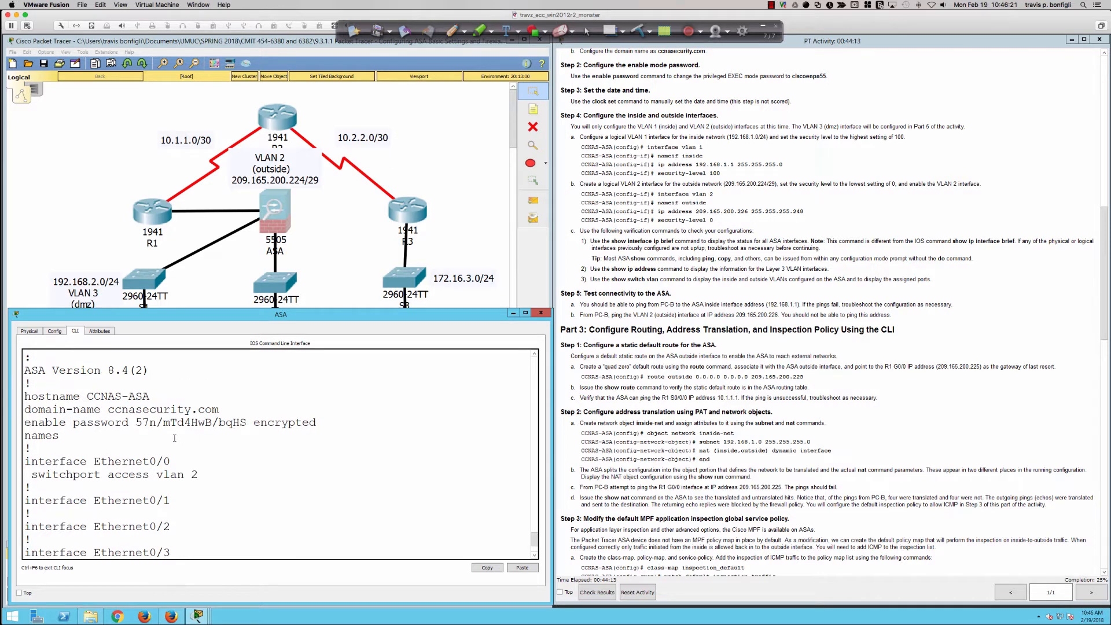
scroll(154, 425, down, 2)
key(q)
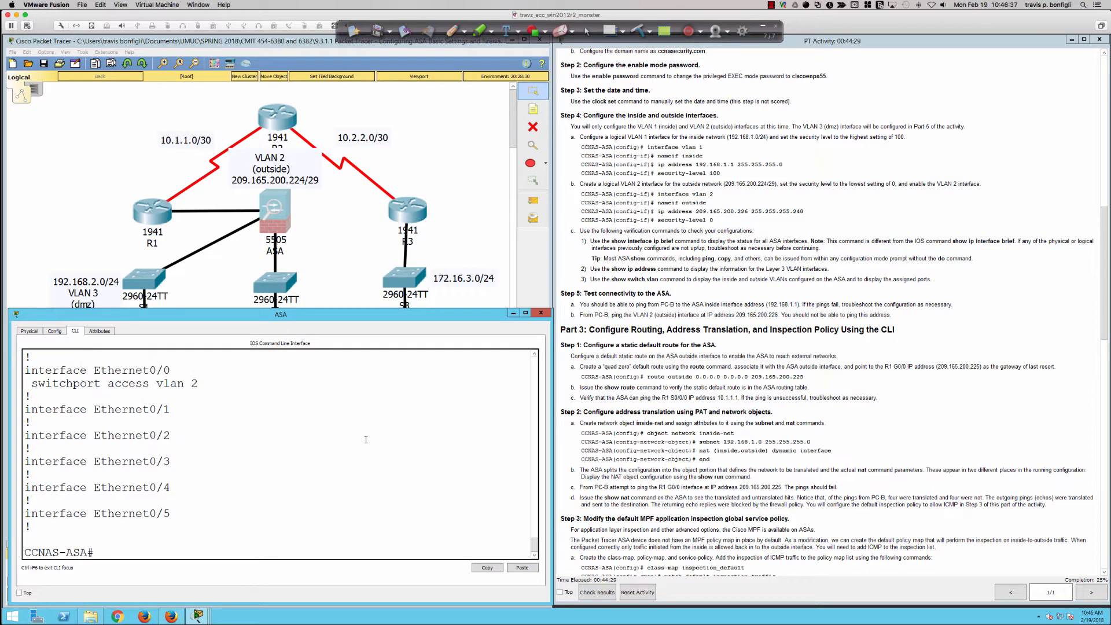
Try context help for clock set and set clock in the simulated ASA's privileged EXEC mode
key(Return)
key(Return)
key(Return)
text(clock )
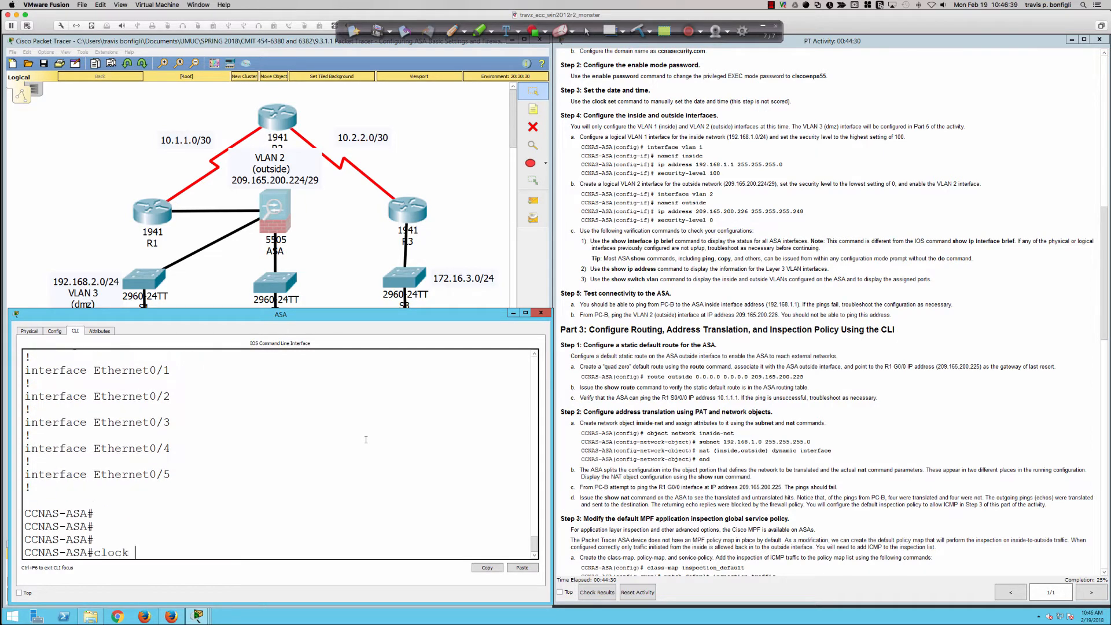
text(set ?)
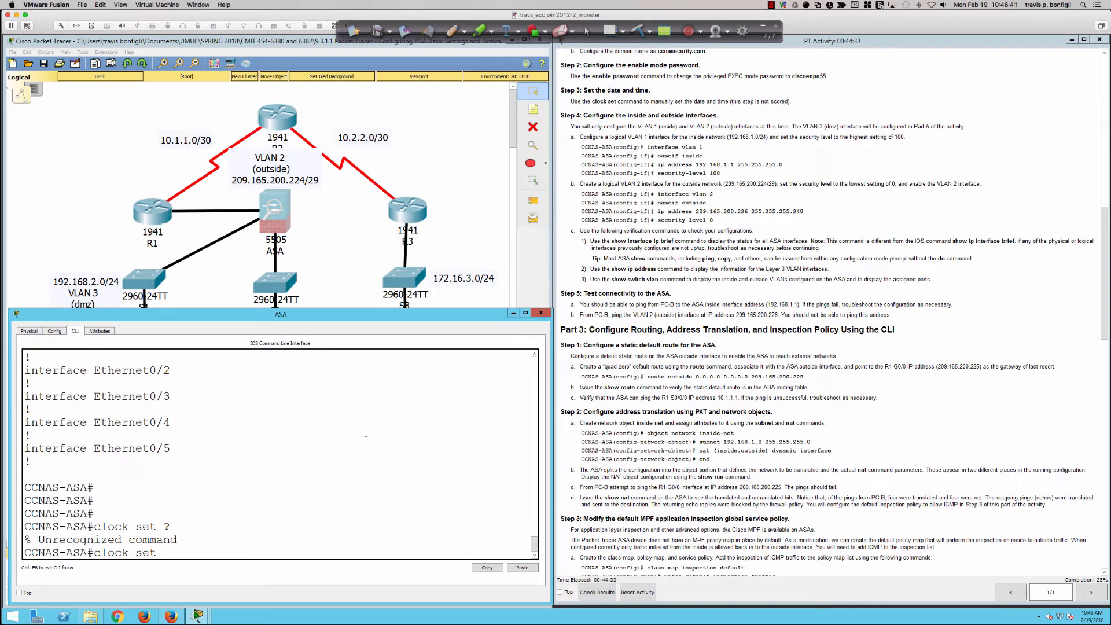
key(BackSpace)
key(BackSpace)
key(BackSpace)
key(BackSpace)
key(BackSpace)
key(BackSpace)
key(BackSpace)
key(BackSpace)
key(BackSpace)
key(BackSpace)
text(set clock ?)
key(BackSpace)
key(BackSpace)
key(BackSpace)
key(BackSpace)
key(BackSpace)
key(BackSpace)
key(BackSpace)
key(BackSpace)
key(BackSpace)
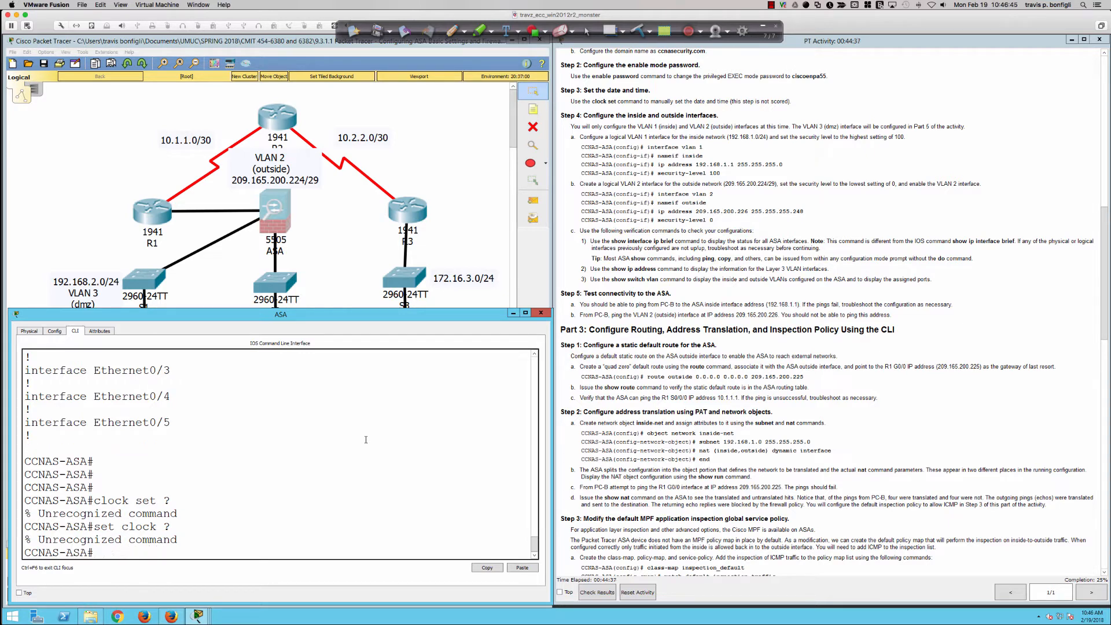
Enter global configuration mode on the simulated ASA and check the clock set options with context help
text(conf t)
key(Return)
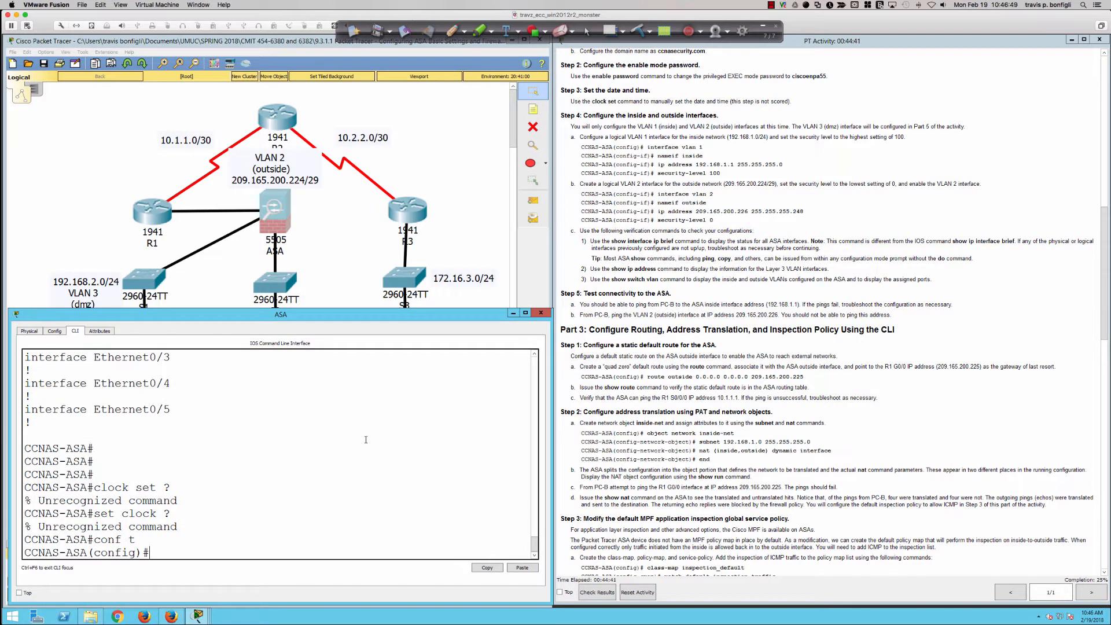
key(Return)
key(Return)
key(Return)
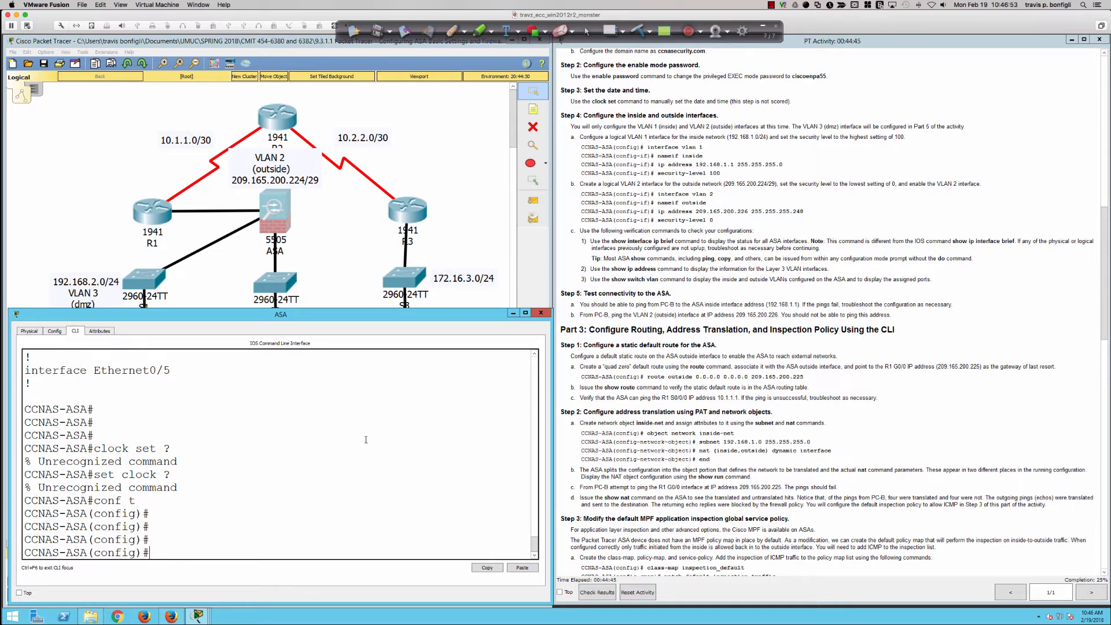
text(clock)
key(Tab)
text(set ?)
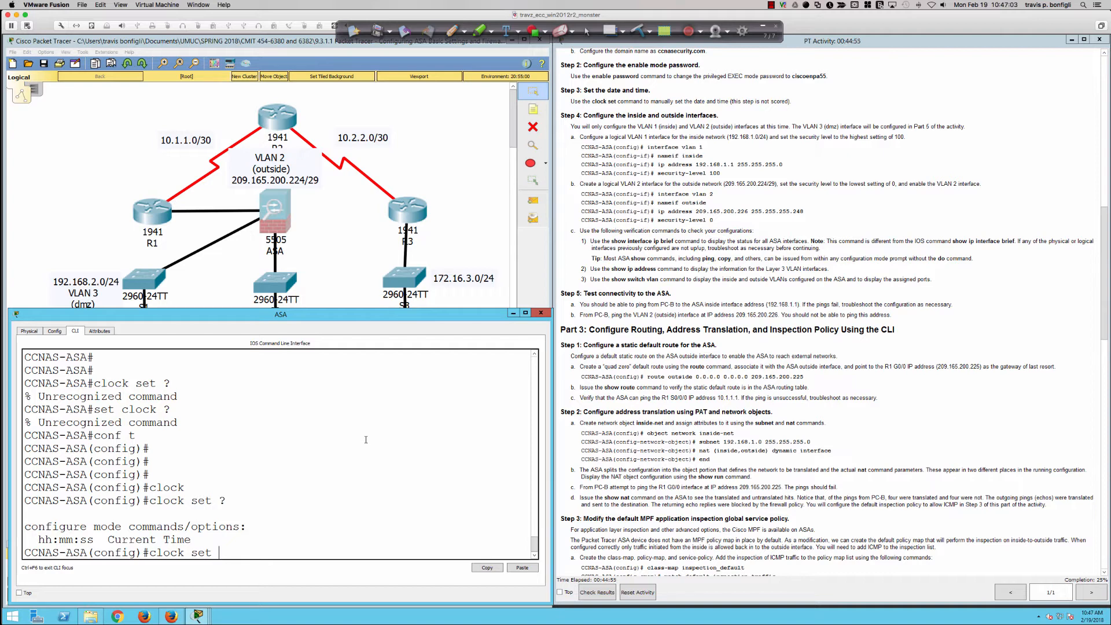
Set the simulated ASA's clock to 15:47:00 19 Feb 2018 and verify it with sh clock
text(15:47:00 19 Feb 2018)
key(Return)
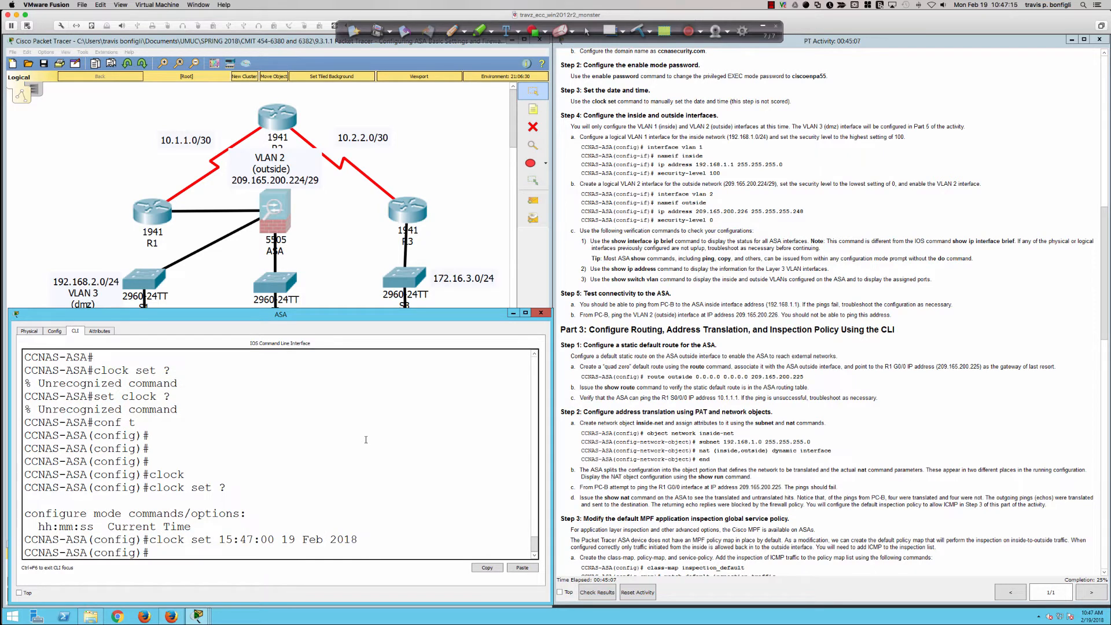
text(sh clock)
key(Return)
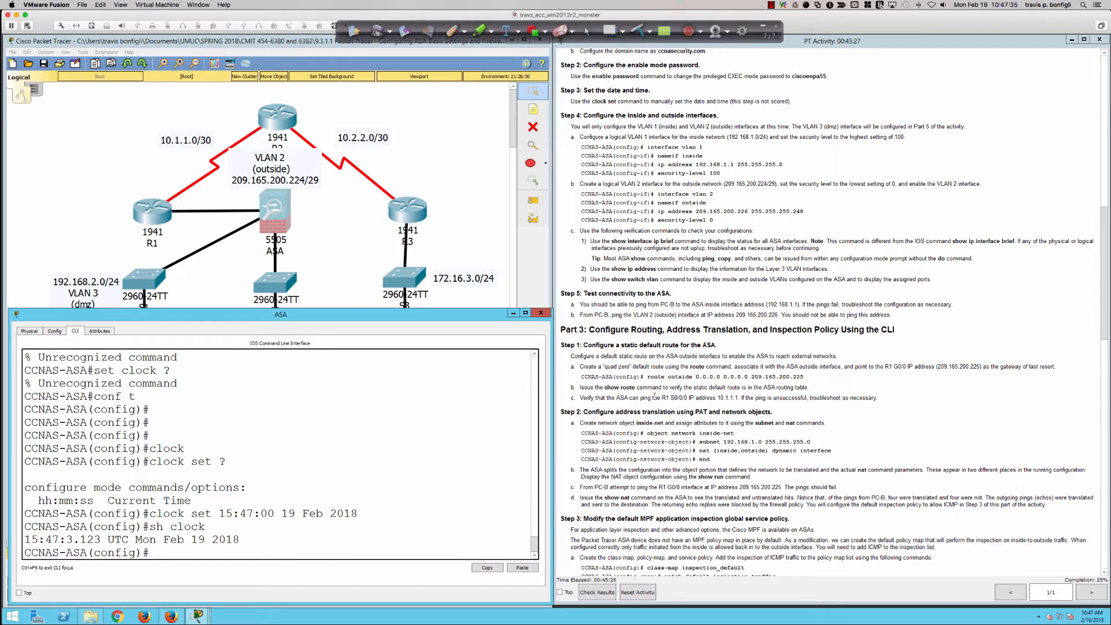
Switch to SecureCRT, set the physical ASA's clock to 15:48:00 19 Feb 2018, and verify it with sh clock
scroll(655, 405, down, 2)
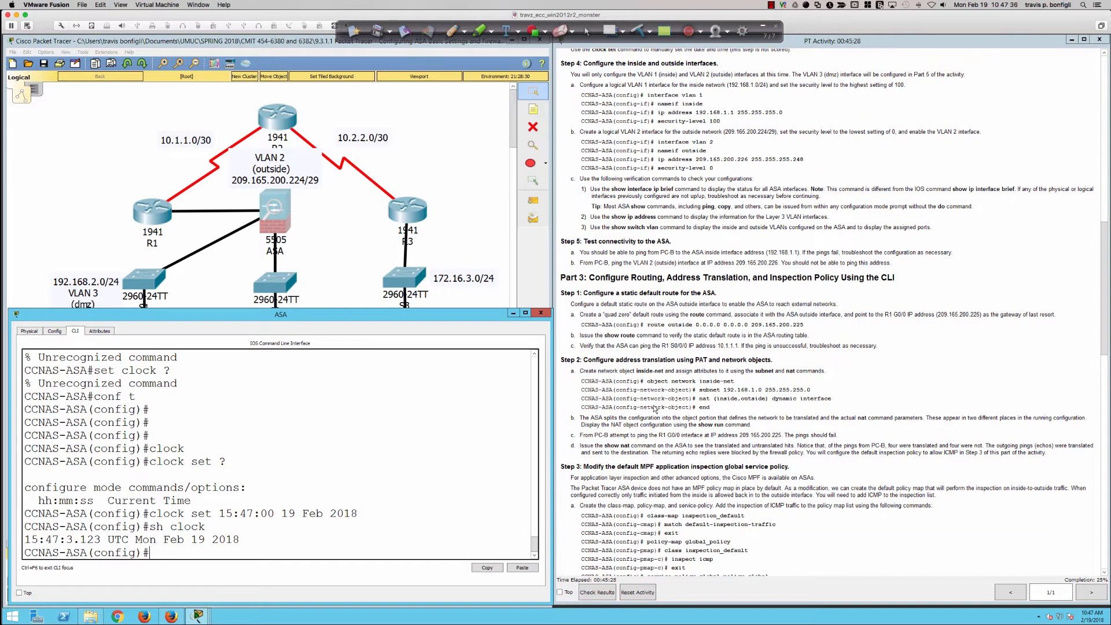
scroll(655, 408, up, 1)
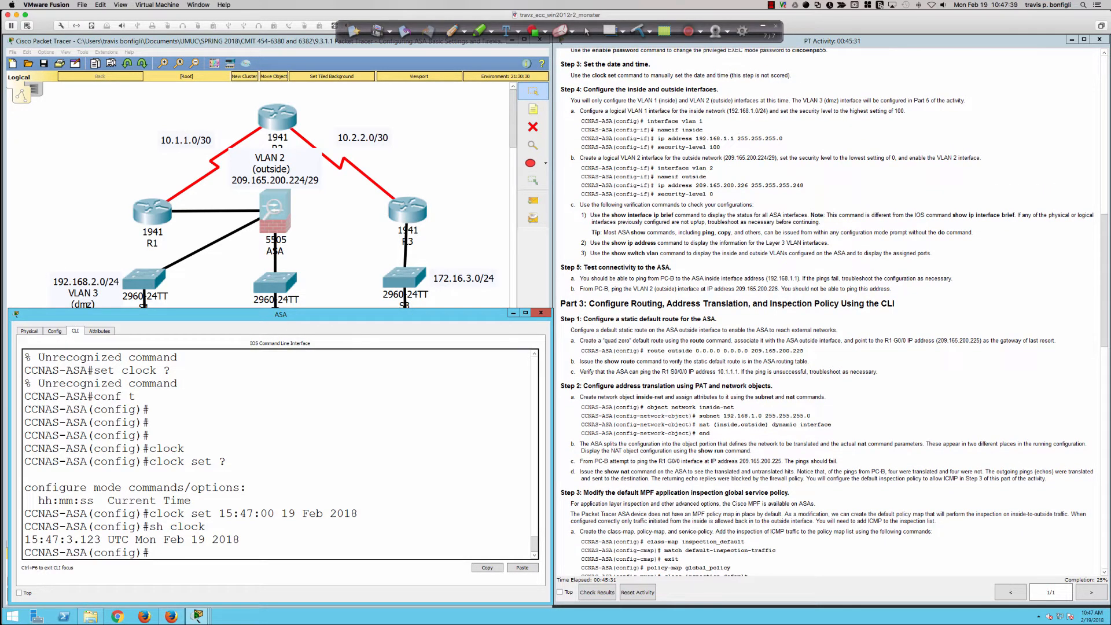
scroll(639, 184, down, 1)
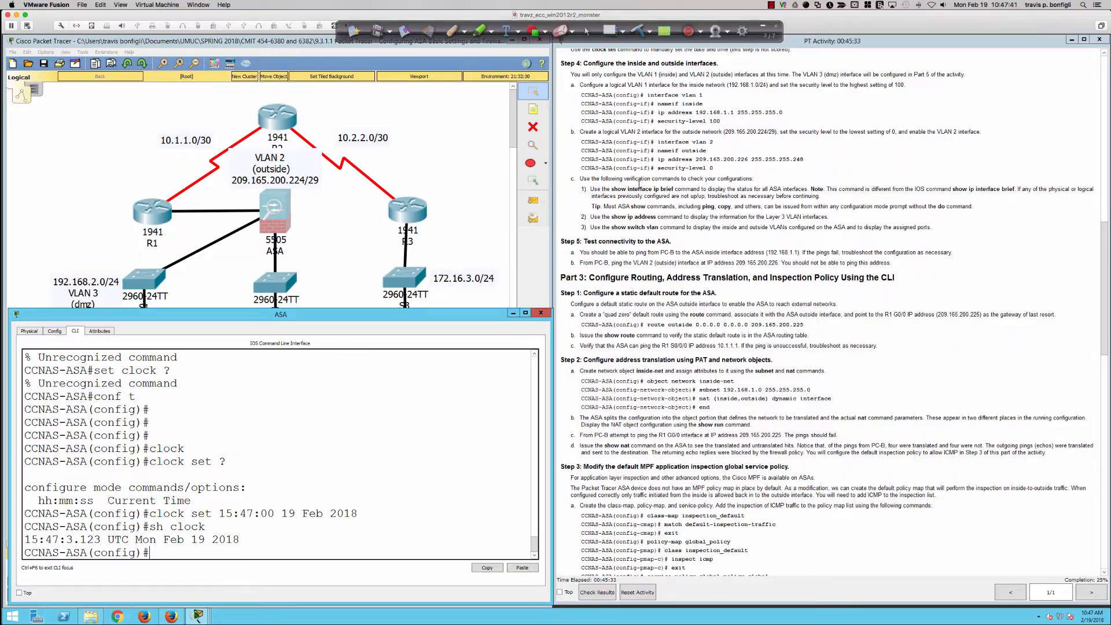
key(super+Tab)
click(603, 212)
text(clic)
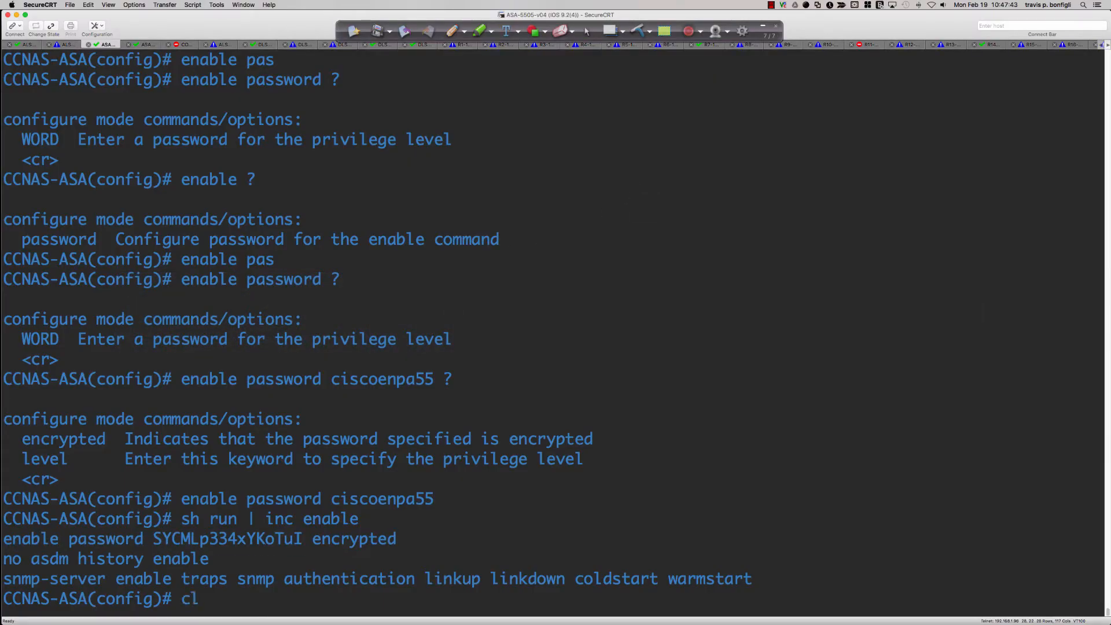
key(BackSpace)
key(BackSpace)
text(ock set 15:48)
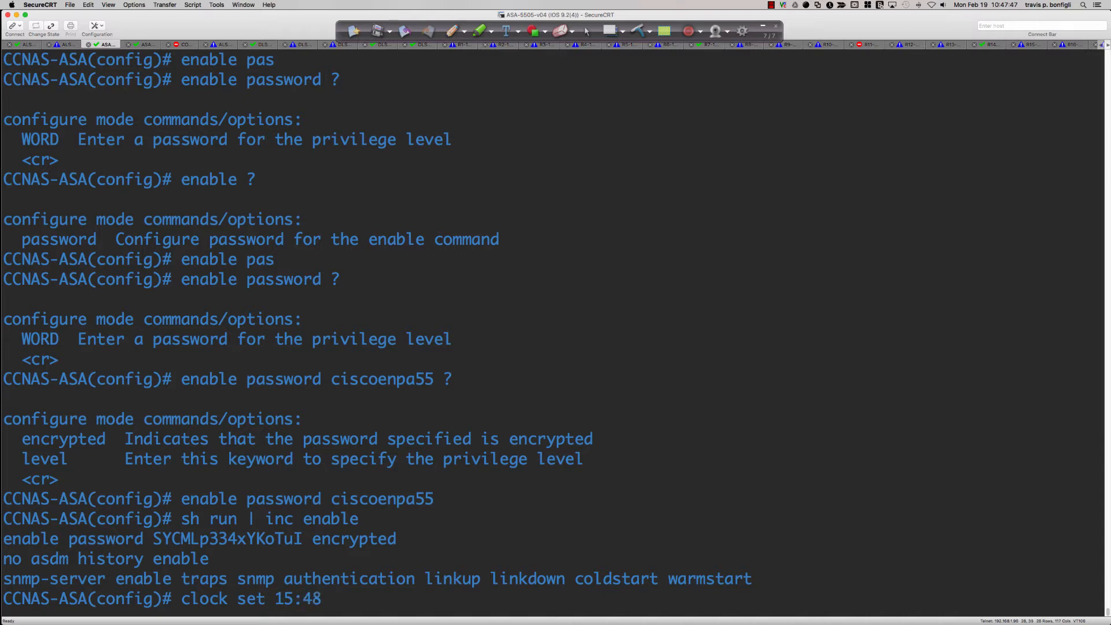
text(:00 )
text(19 Feb 201)
text(8)
key(Return)
text(s)
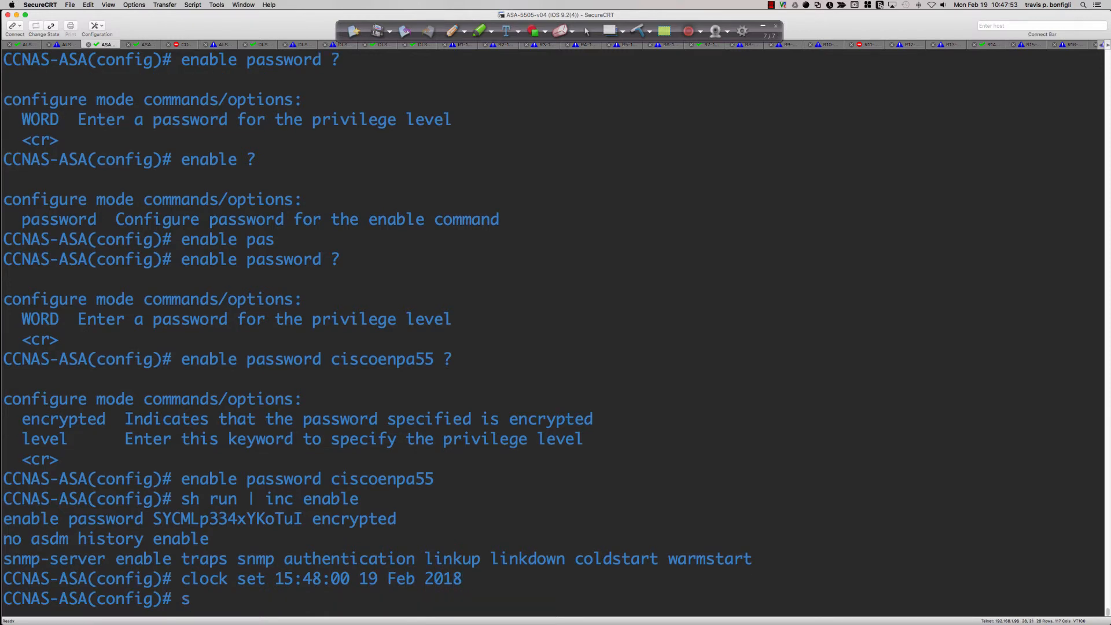
text(h clock)
key(Return)
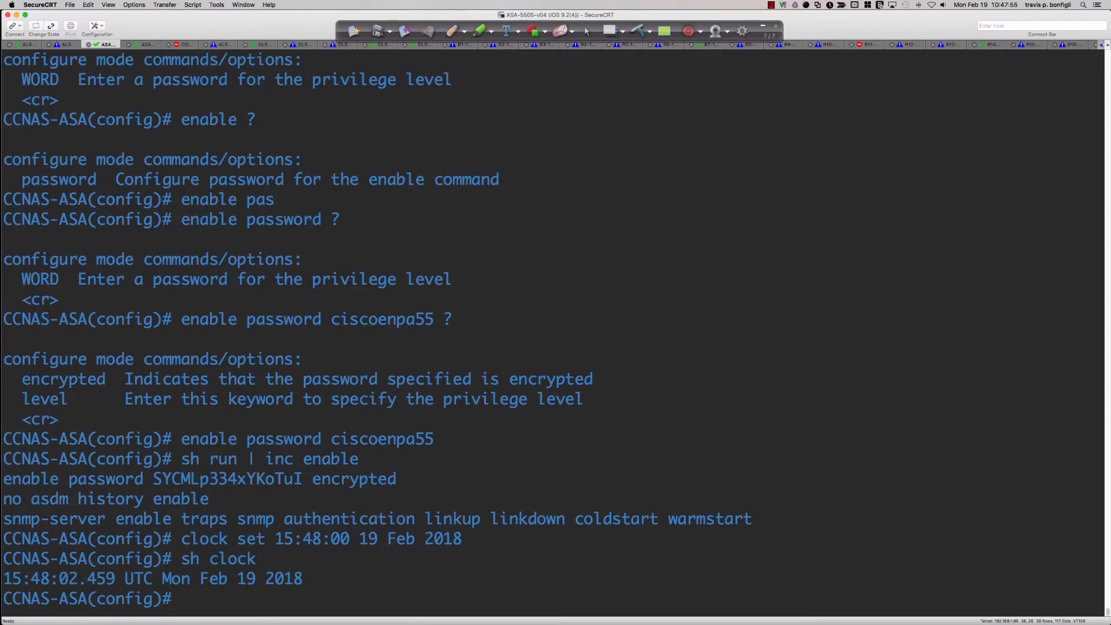
Switch back to Packet Tracer and try sh int and sh int bri on the simulated ASA
key(super+Tab)
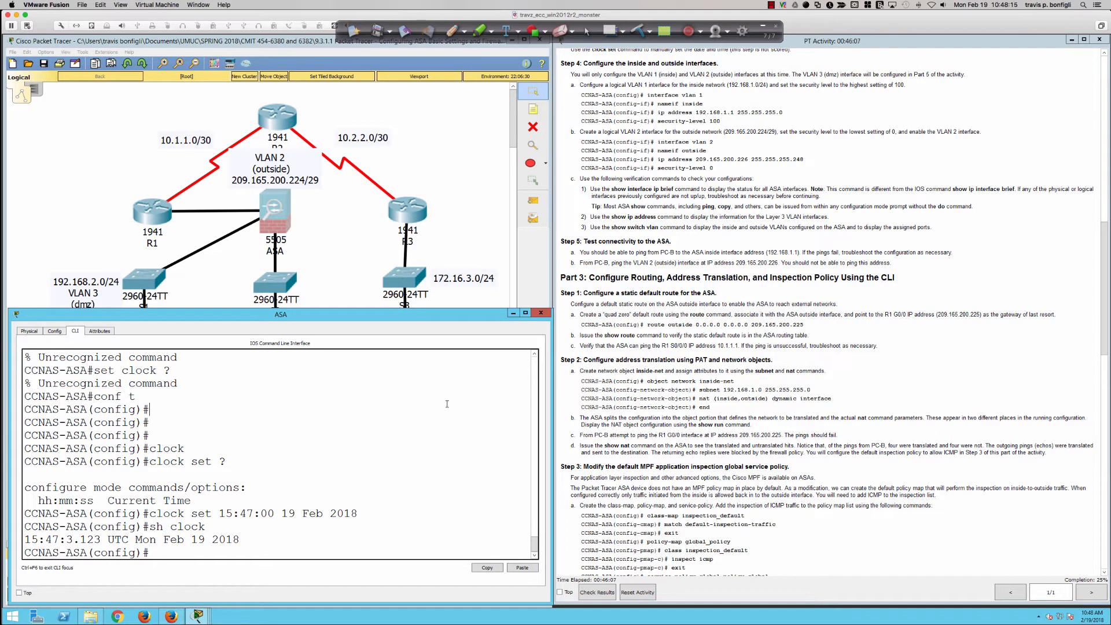
text(sh int)
key(Return)
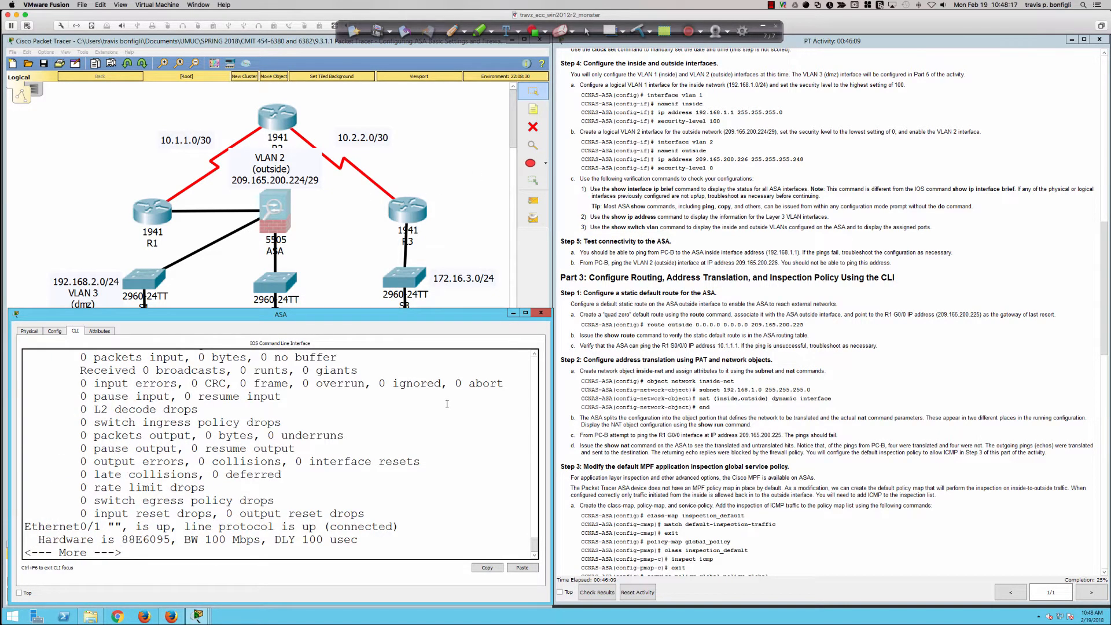
text(qsh int bri)
key(Return)
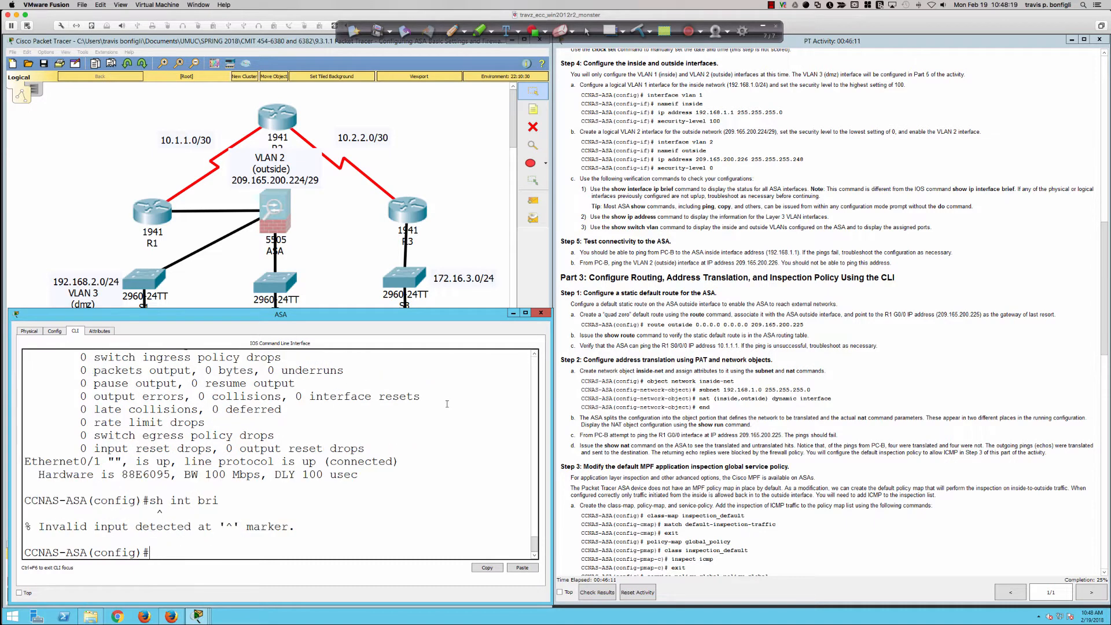
List the simulated ASA's interfaces with sh int ip bri and enlarge the CLI window to review the whole table
text(sh)
text(int ip bri)
key(Return)
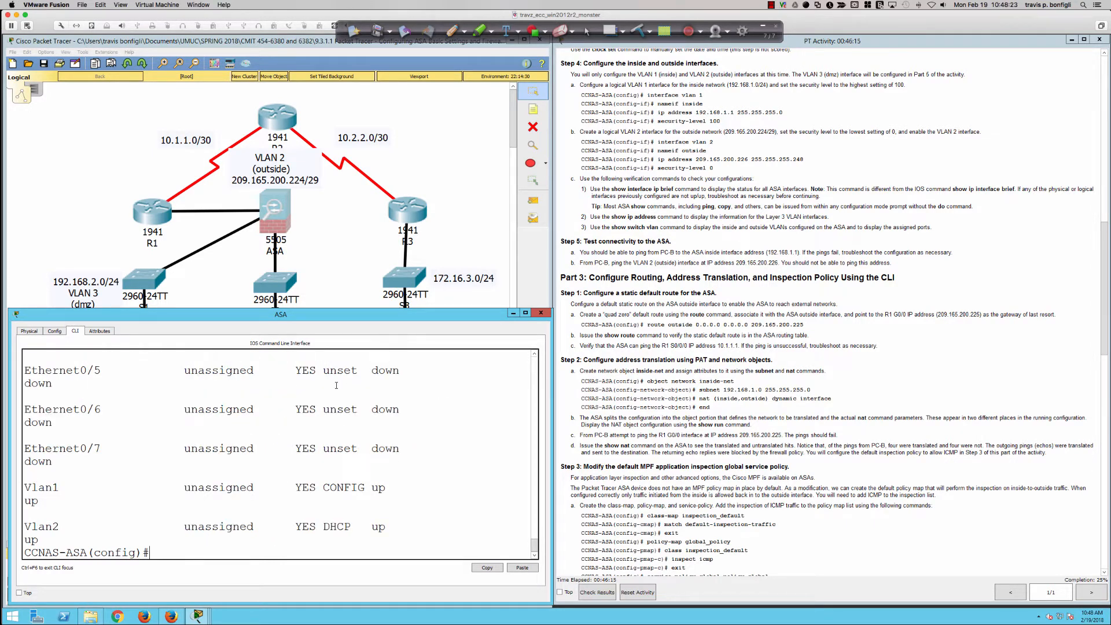
drag(318, 310, 319, 229)
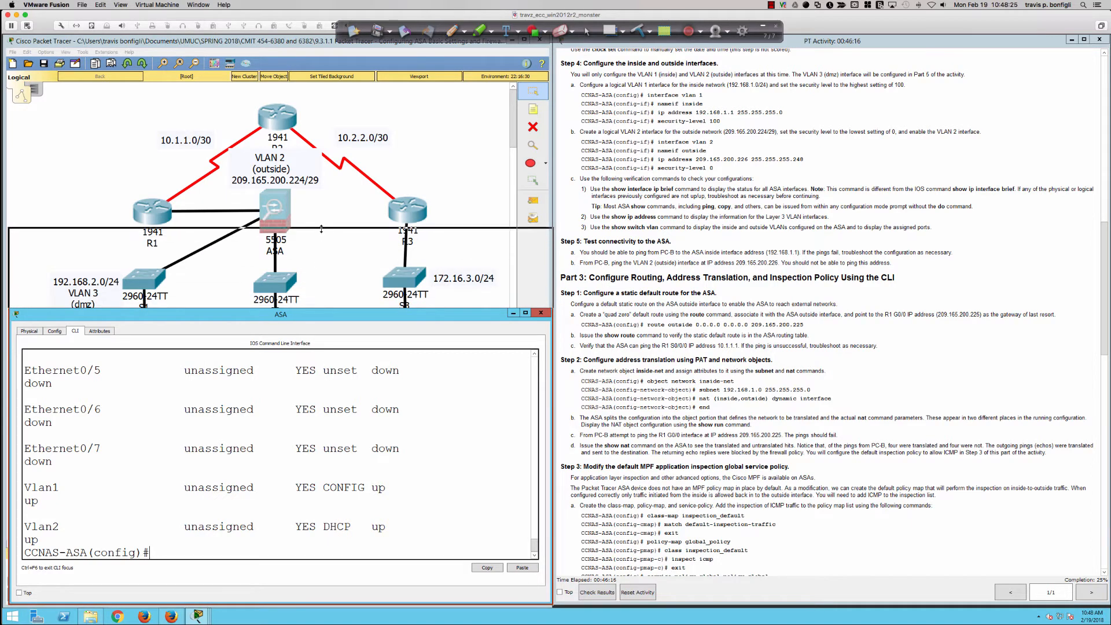
scroll(246, 430, up, 5)
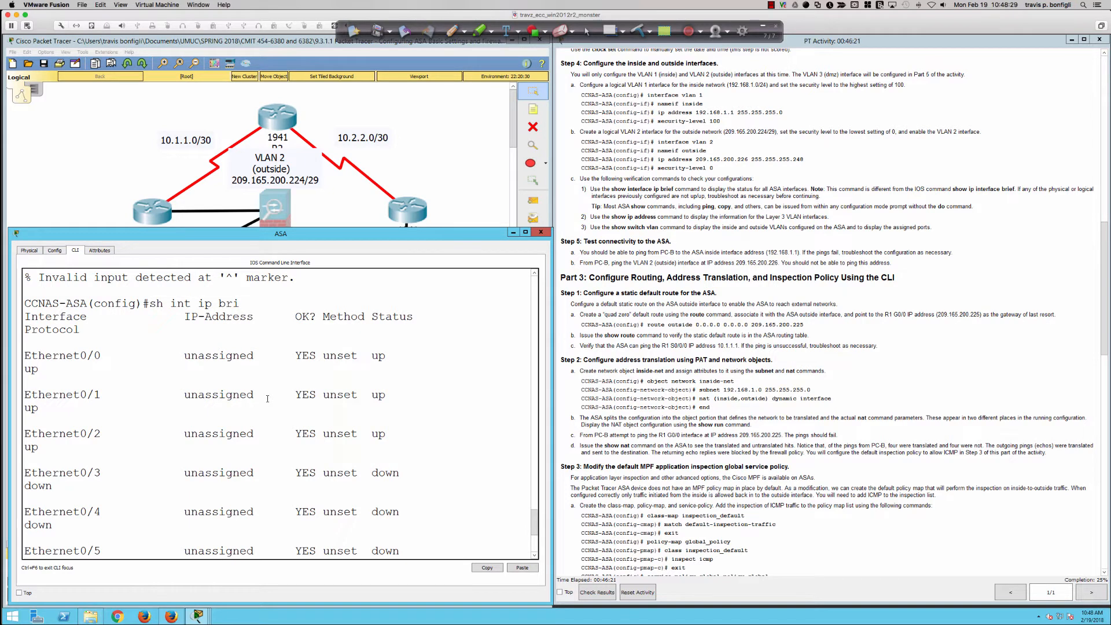
scroll(268, 398, down, 5)
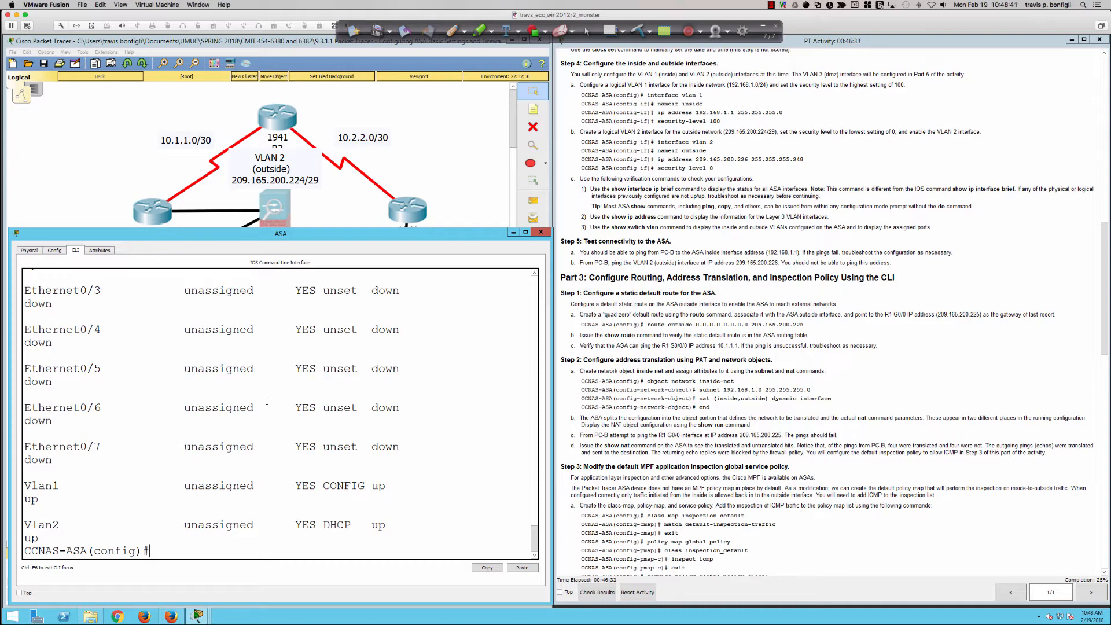
Show the simulated ASA's running configuration through Ethernet0/7 and highlight Ethernet0/0 with its VLAN assignment
text(sh run)
key(Return)
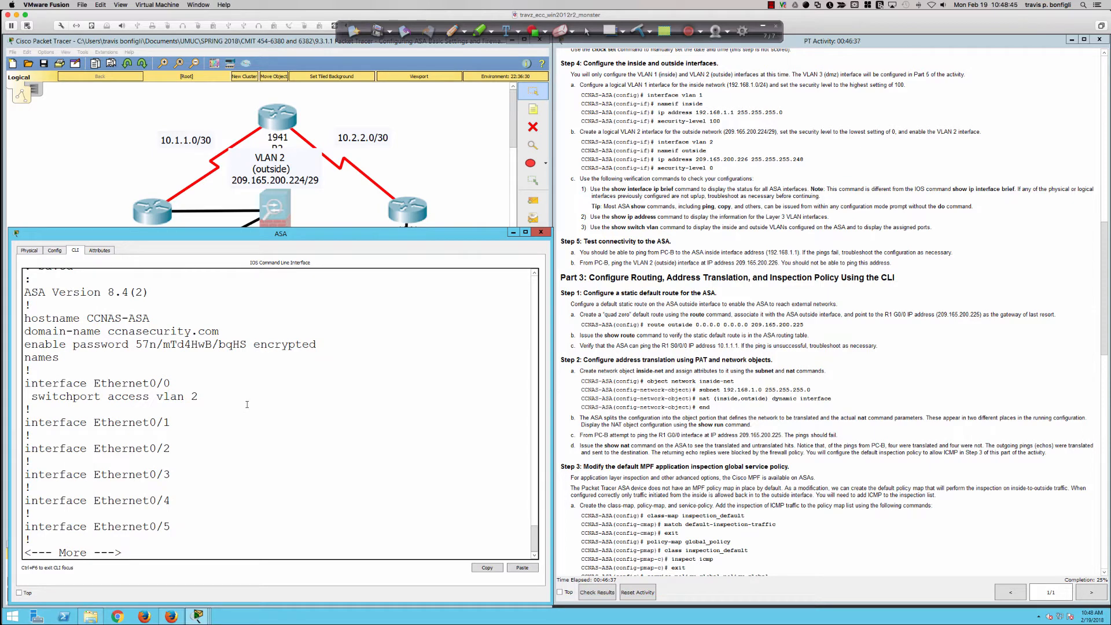
key(Return)
key(Return)
key(Return)
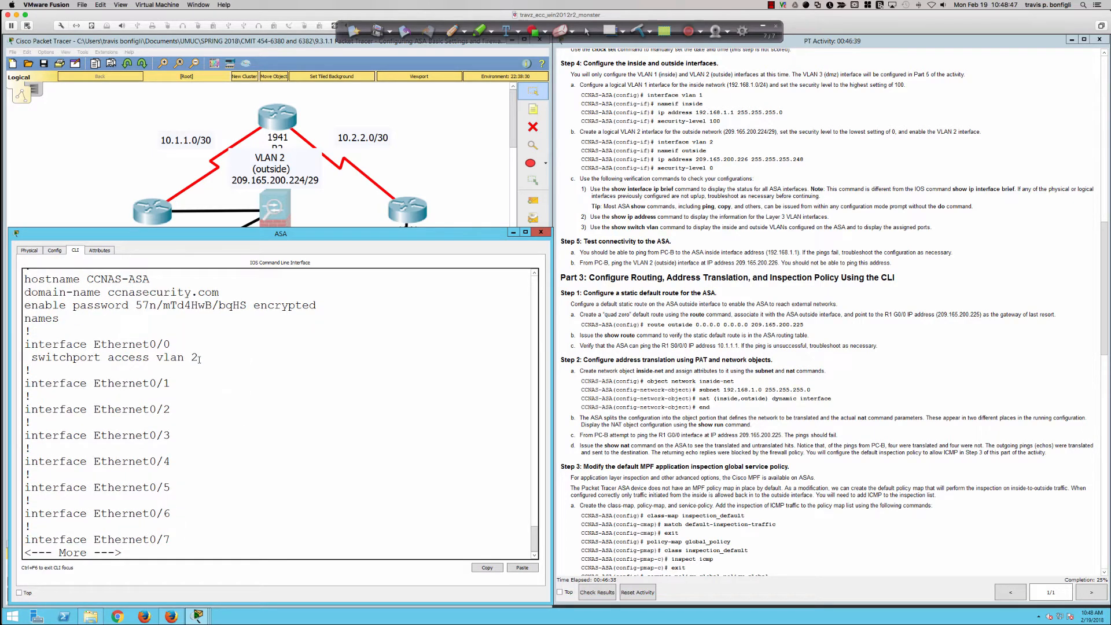
mouse_move(199, 359)
mouse_down()
mouse_move(33, 343)
mouse_move(203, 358)
mouse_up()
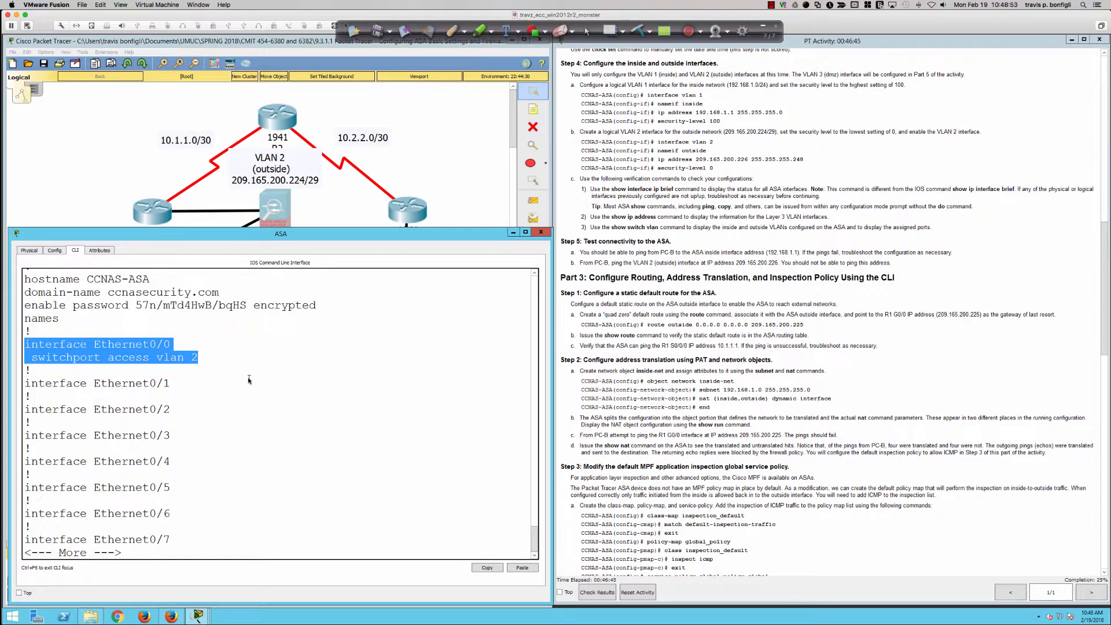
Switch to SecureCRT, page through the physical ASA's running configuration to Ethernet0/7, and highlight its interface entries for comparison
key(super+Tab)
text(sh run)
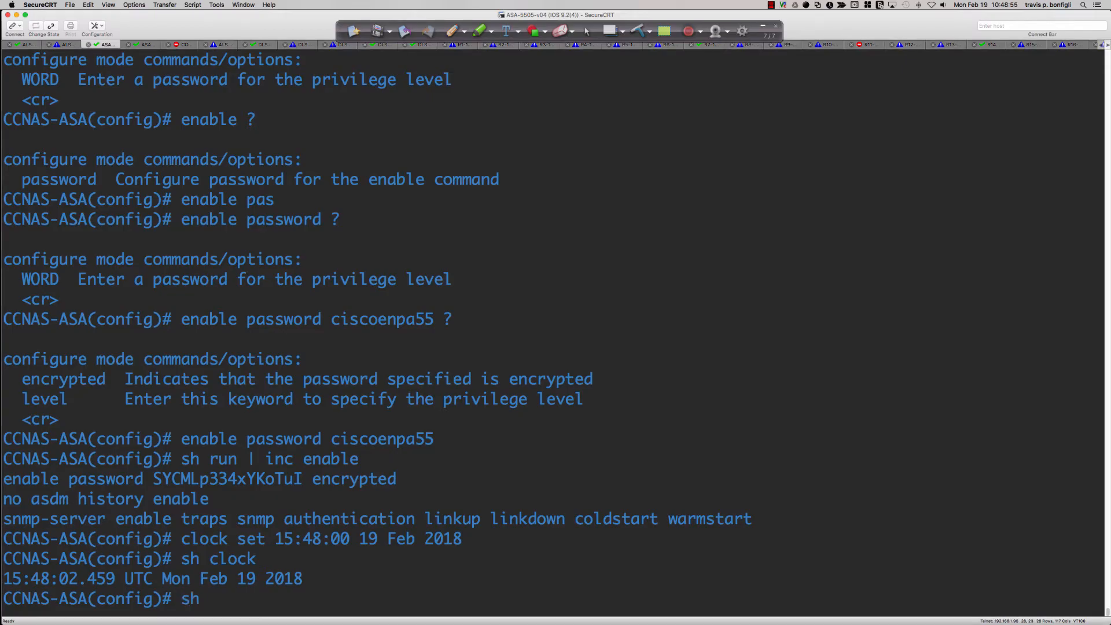
key(Return)
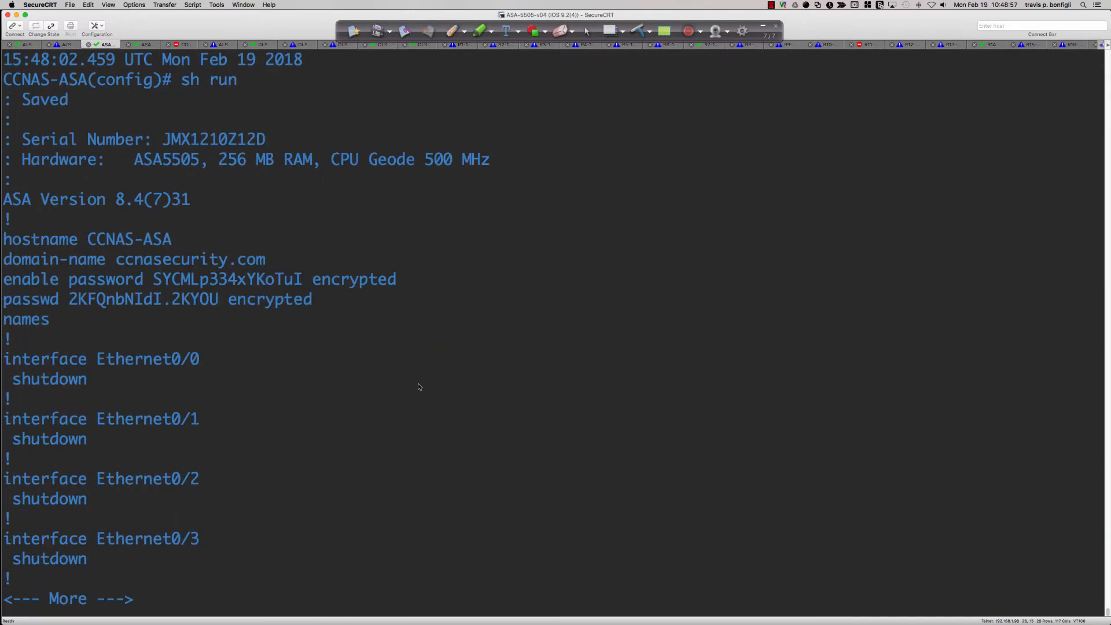
key(Return)
key(Return)
key(Return)
key(Return)
key(Return)
key(Return)
key(Return)
key(Return)
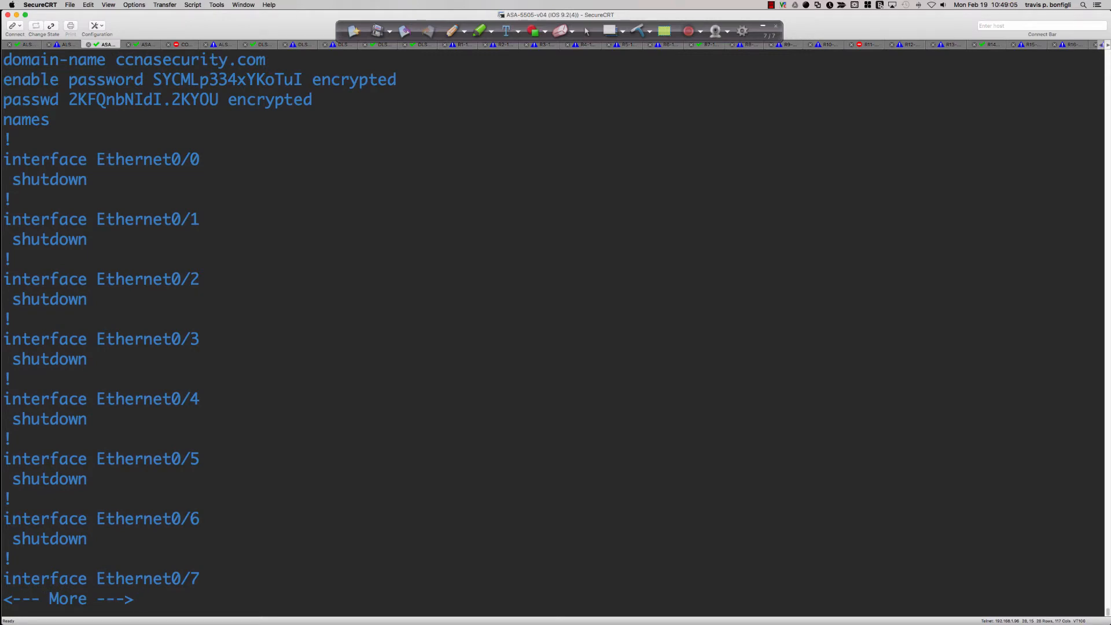
key(Return)
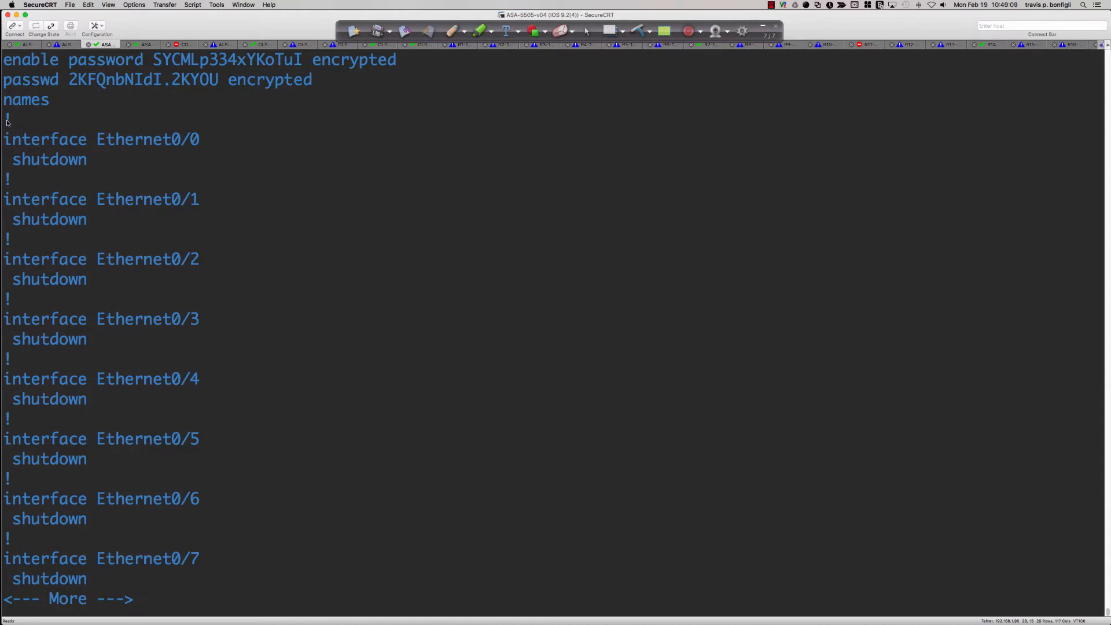
drag(10, 123, 199, 263)
drag(7, 299, 135, 402)
click(111, 190)
Switch back to Packet Tracer, quit the configuration listing, and try the sh swit command with context help on the simulated ASA
key(super+Tab)
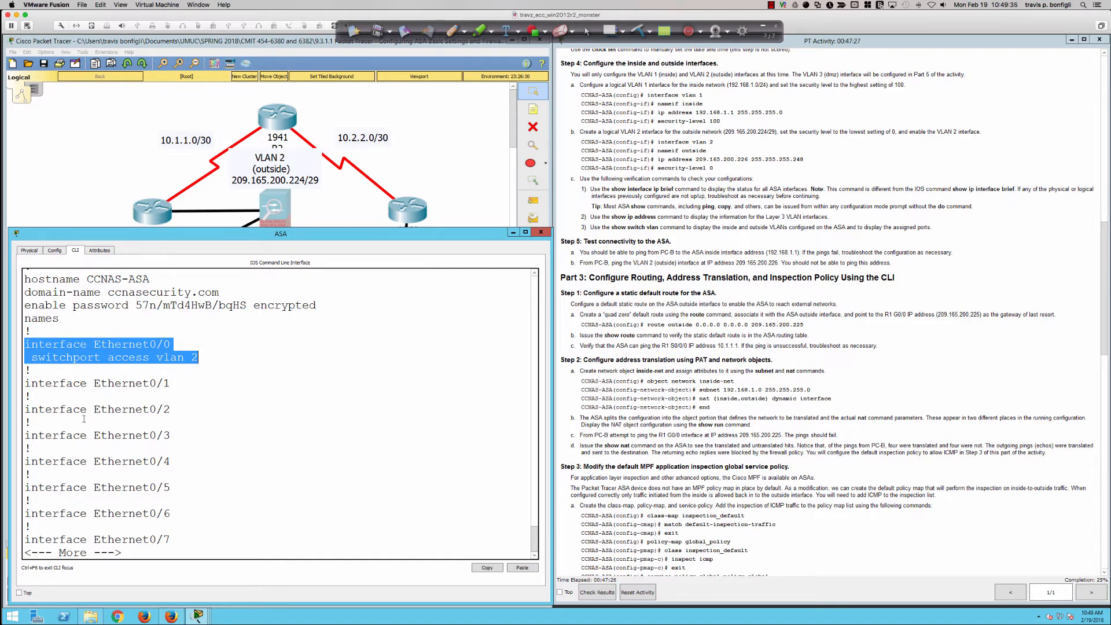
click(291, 434)
text(q)
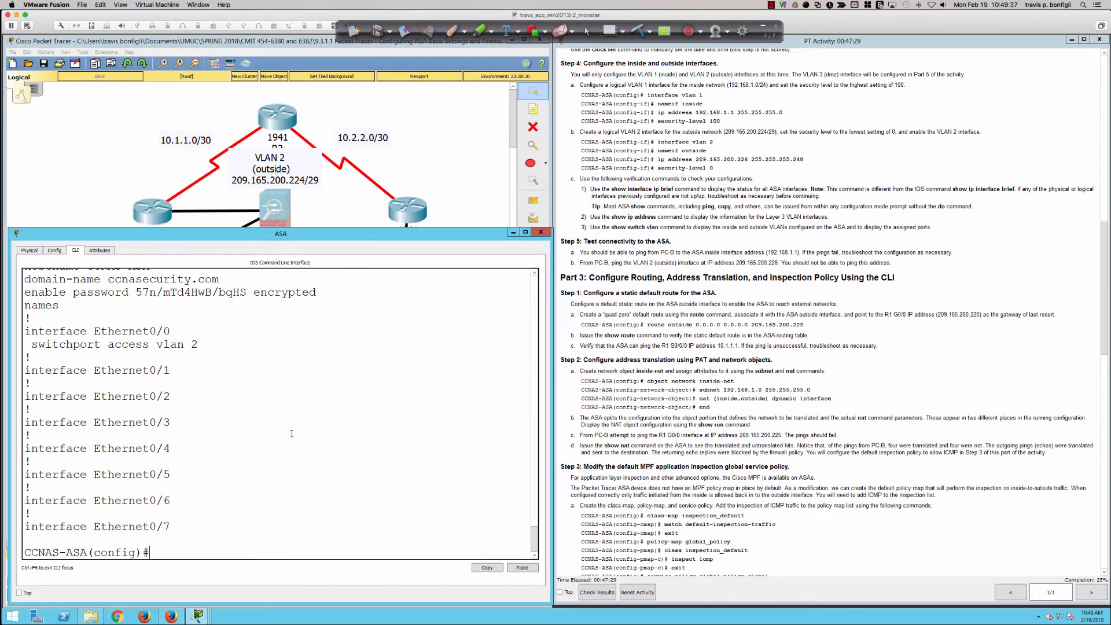
text(sh swit)
key(Tab)
text(?)
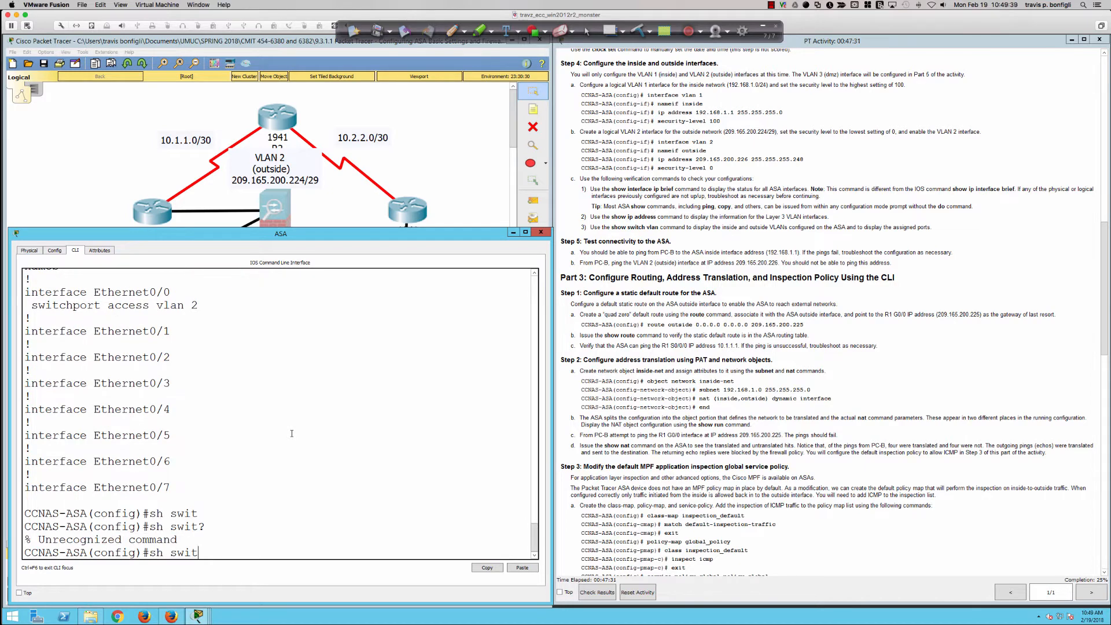
key(Return)
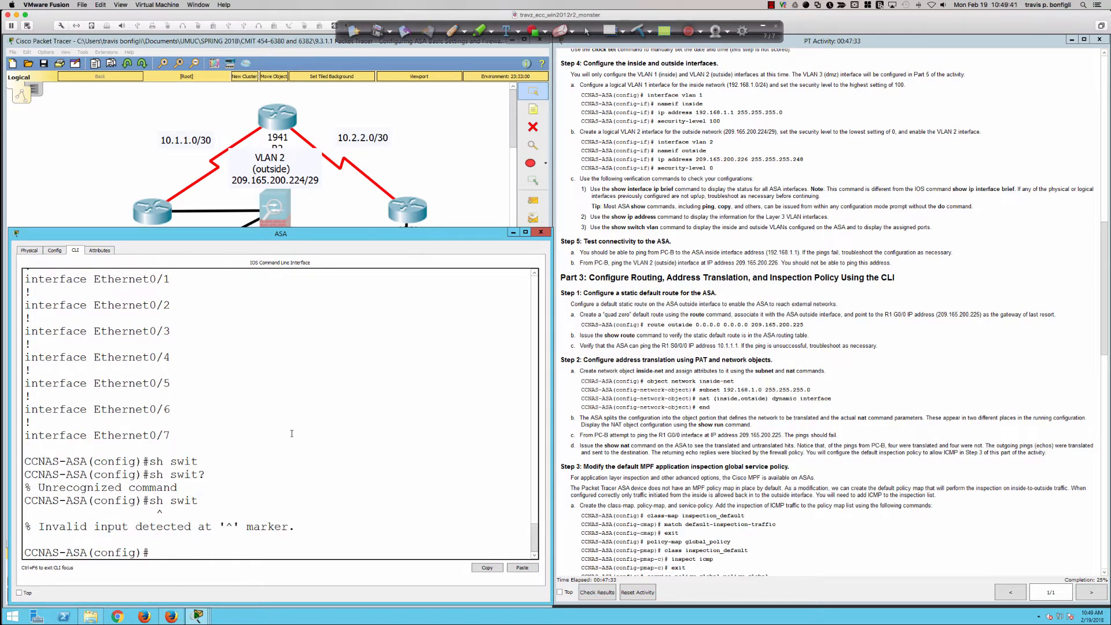
Switch to SecureCRT, quit the listing, and display the physical ASA's VLAN port assignments with show switch vlan, checking options with context help
key(super+Tab)
text(q)
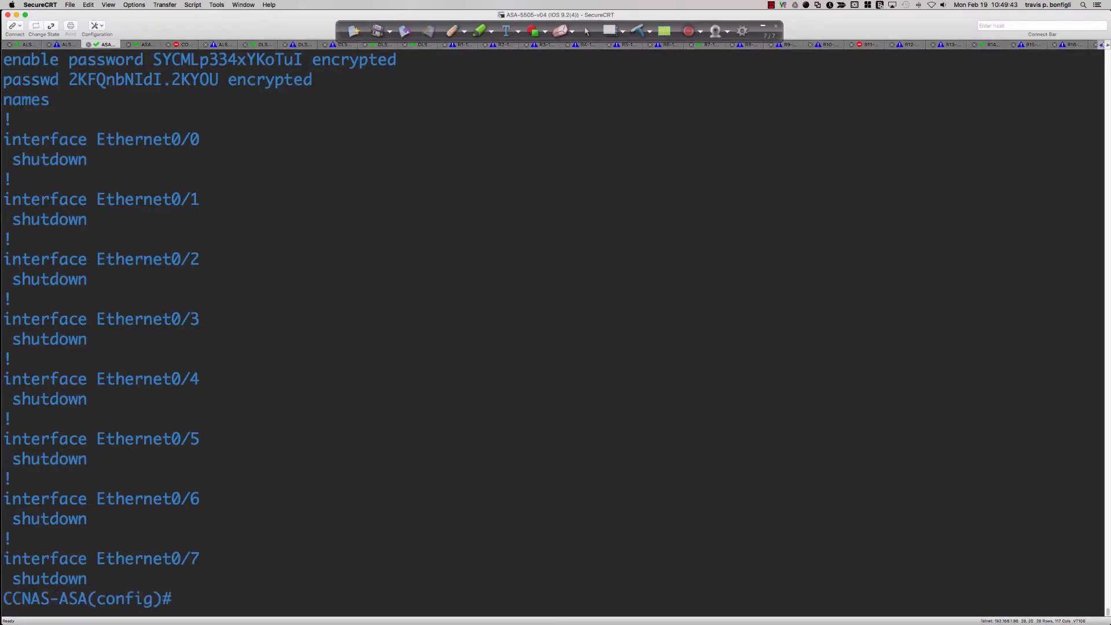
text(show swi)
key(Tab)
text(?)
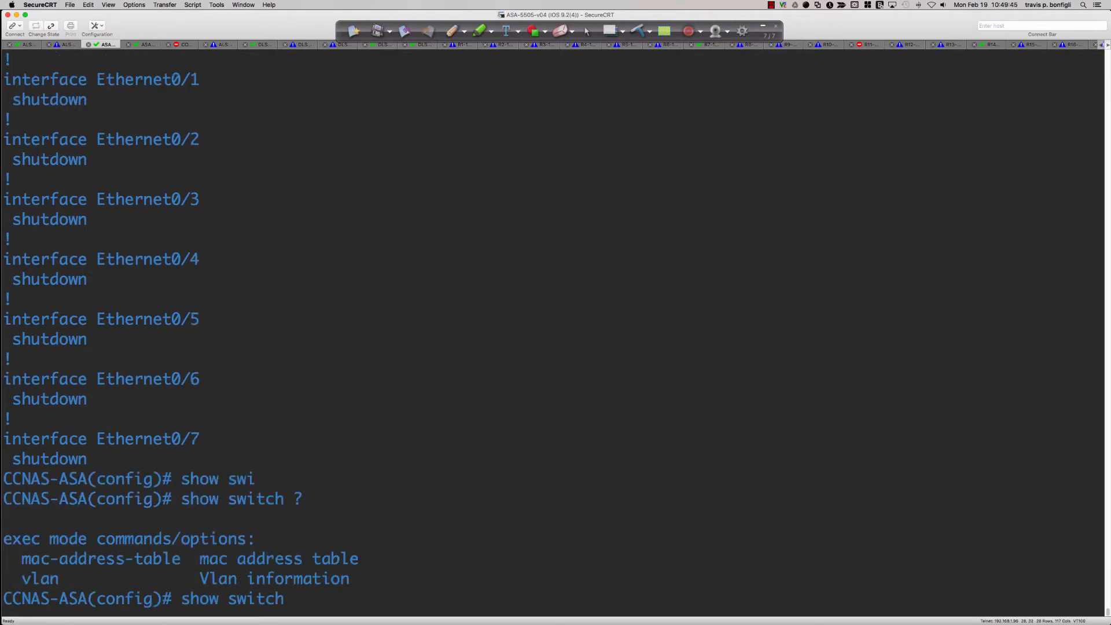
text(vlan ?)
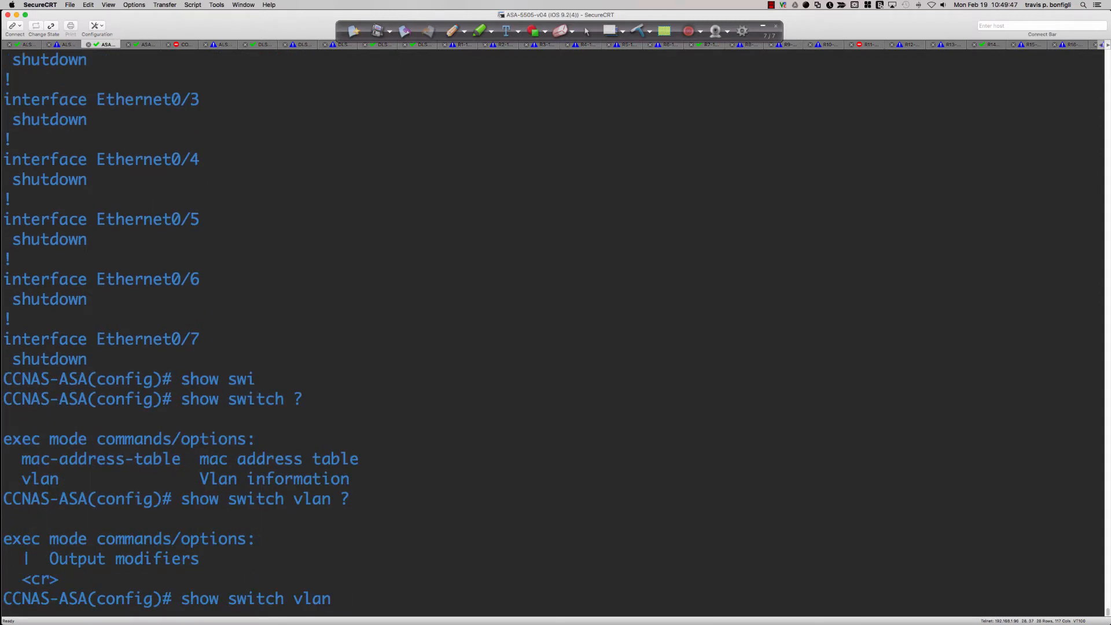
key(Return)
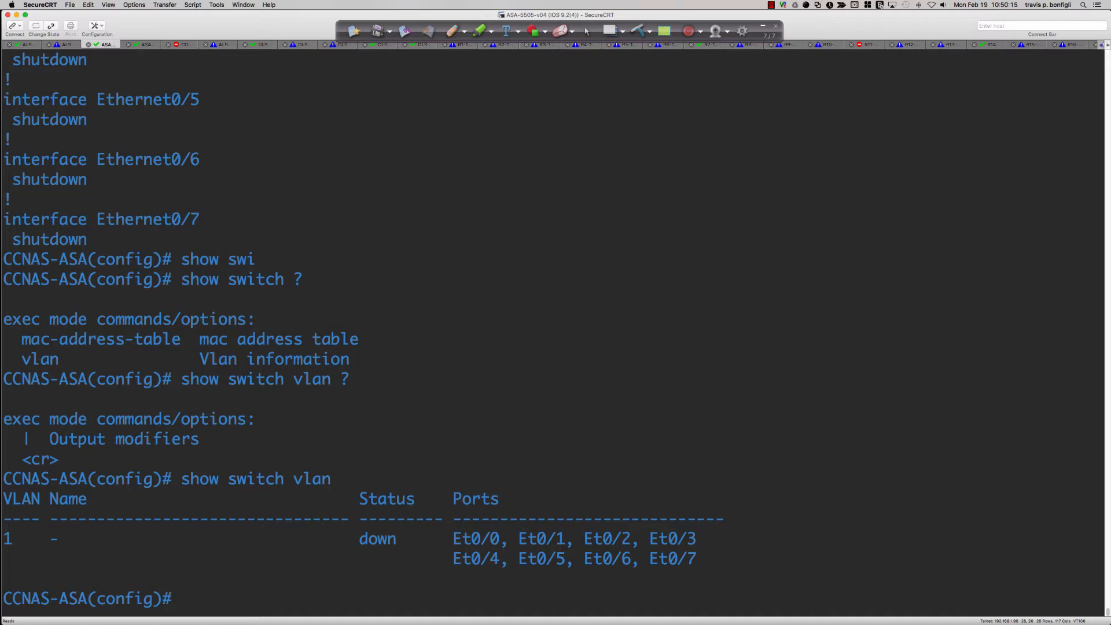
Highlight VLAN 1's status on the physical ASA, then switch to Packet Tracer and list the simulated ASA's show commands with context help
drag(361, 544, 396, 546)
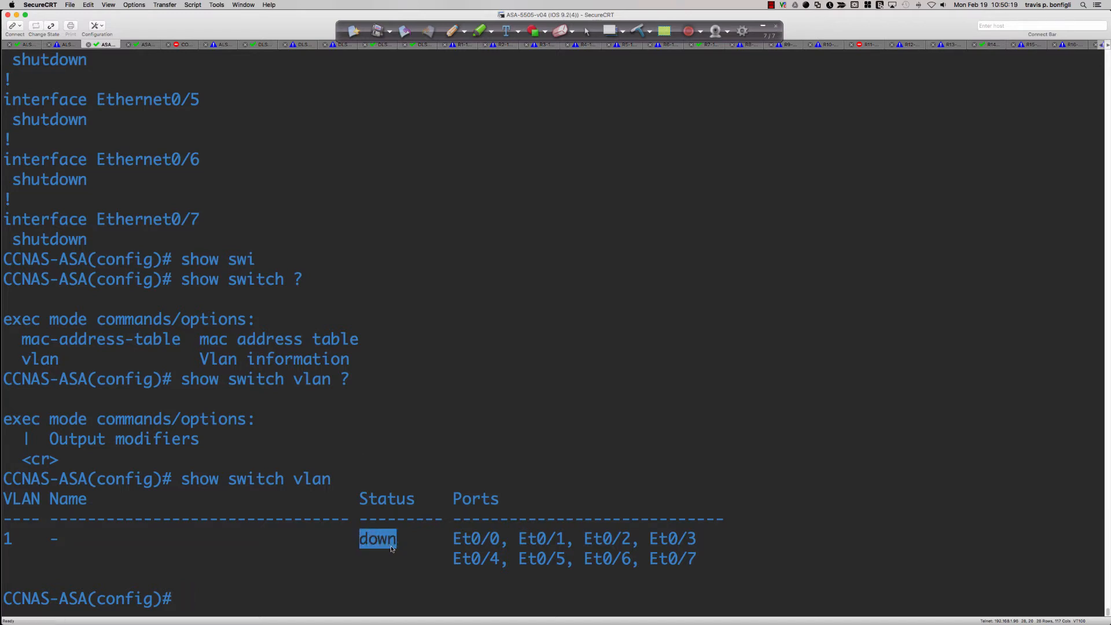
click(440, 548)
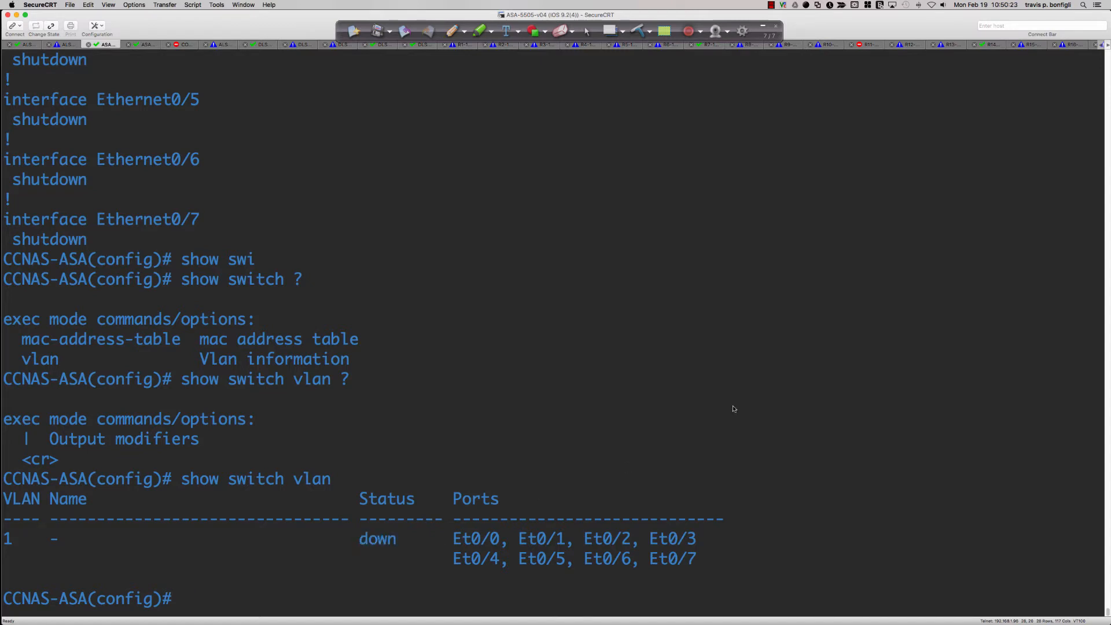
key(super+Tab)
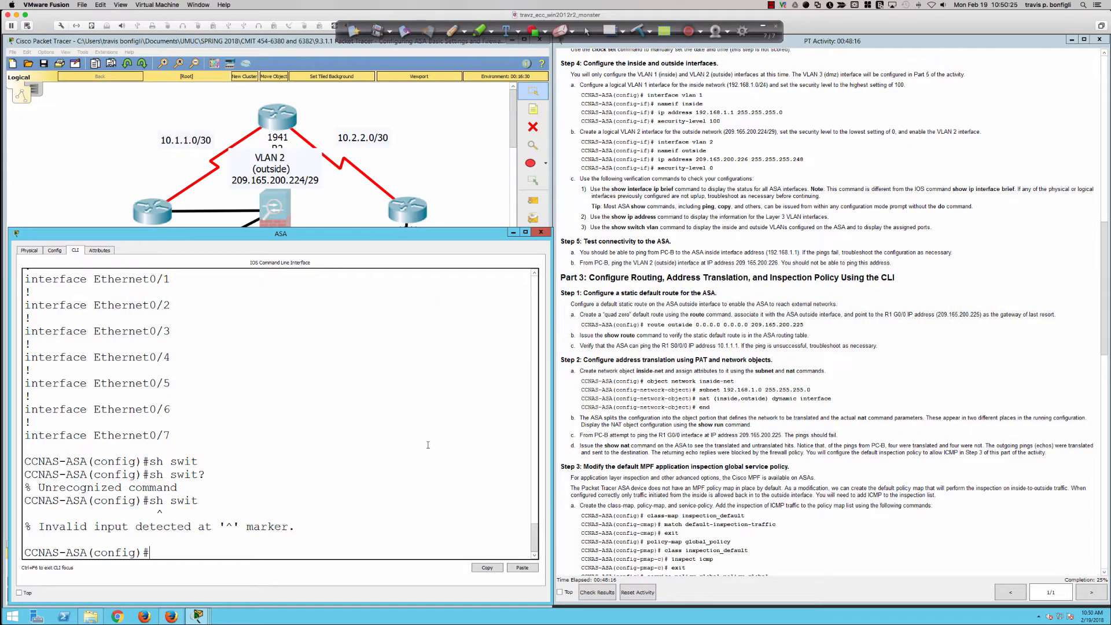
text(show ?)
key(space)
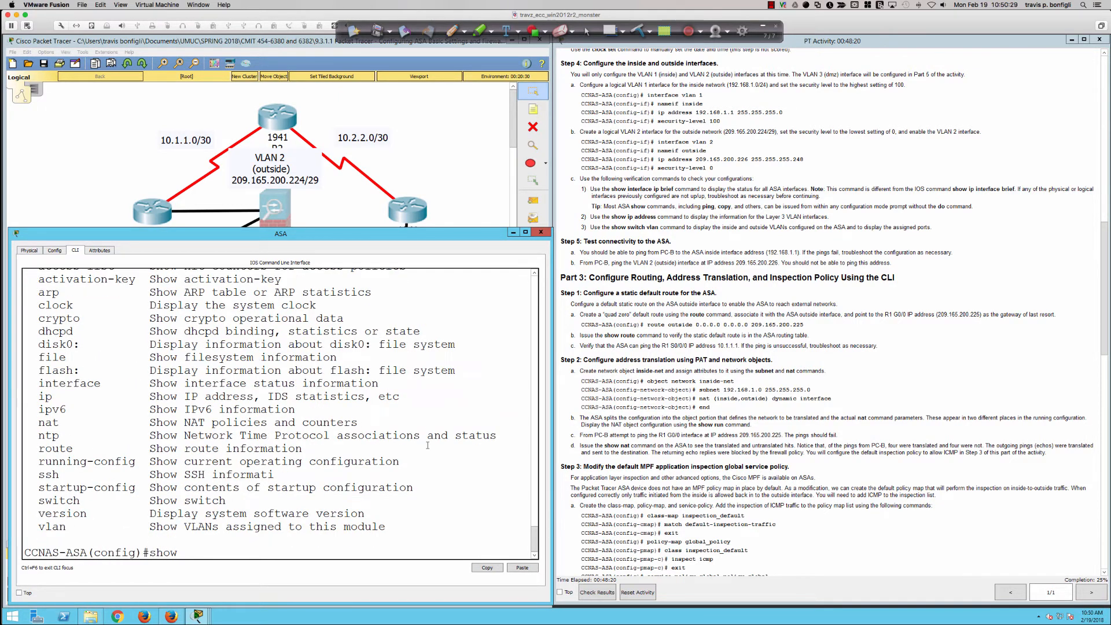
Display the simulated ASA's VLAN port assignments with show switch vlan, checking the available options with context help
text(swi)
key(Tab)
text(?)
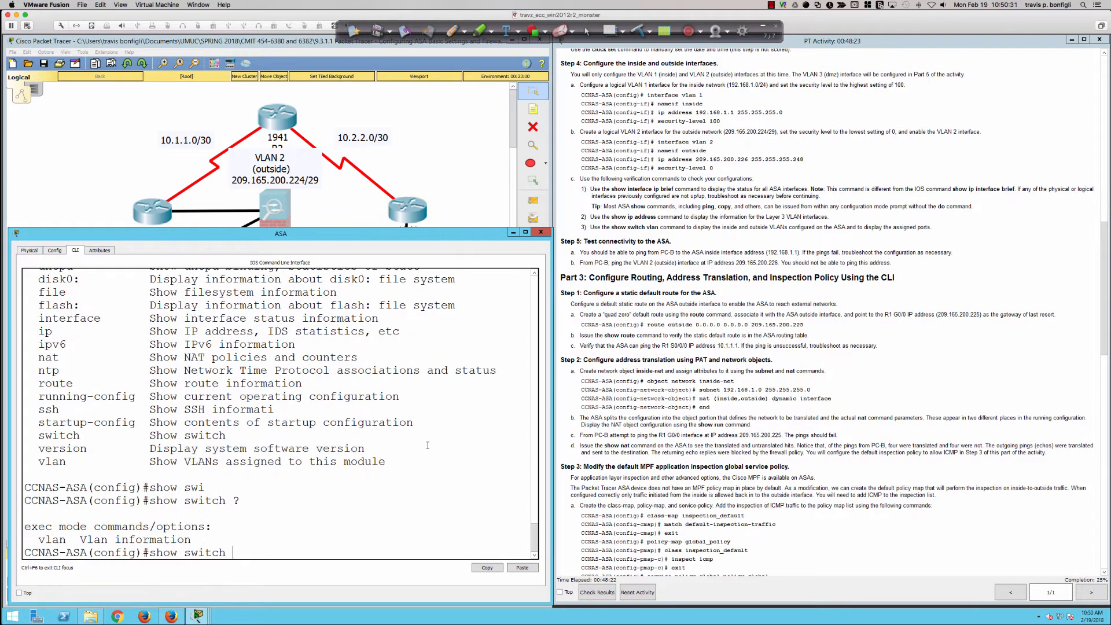
text(vlan ?)
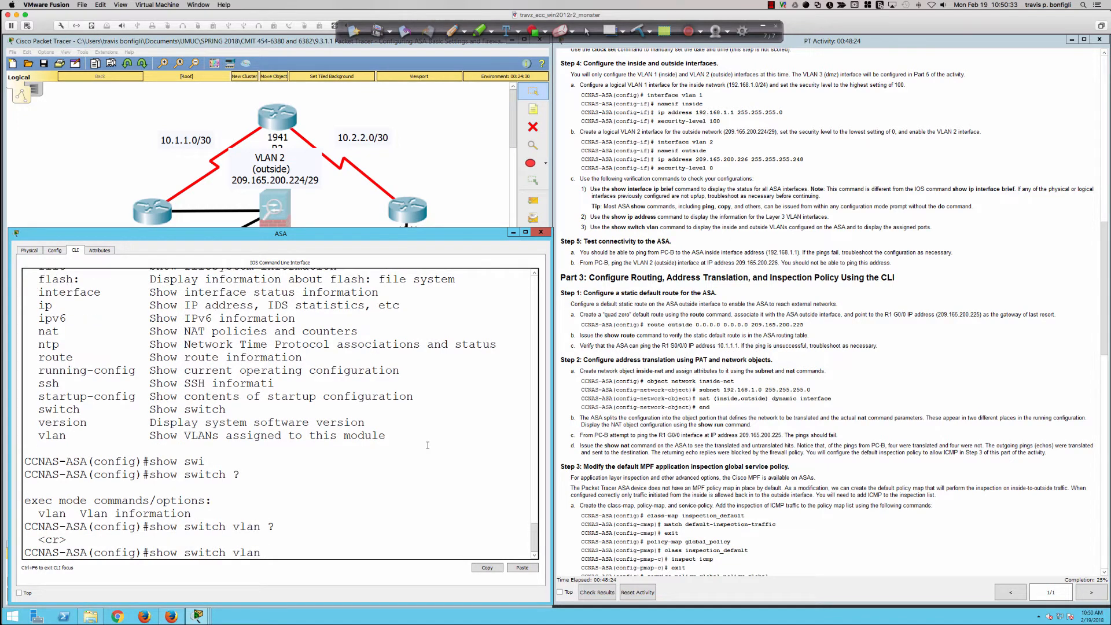
key(Return)
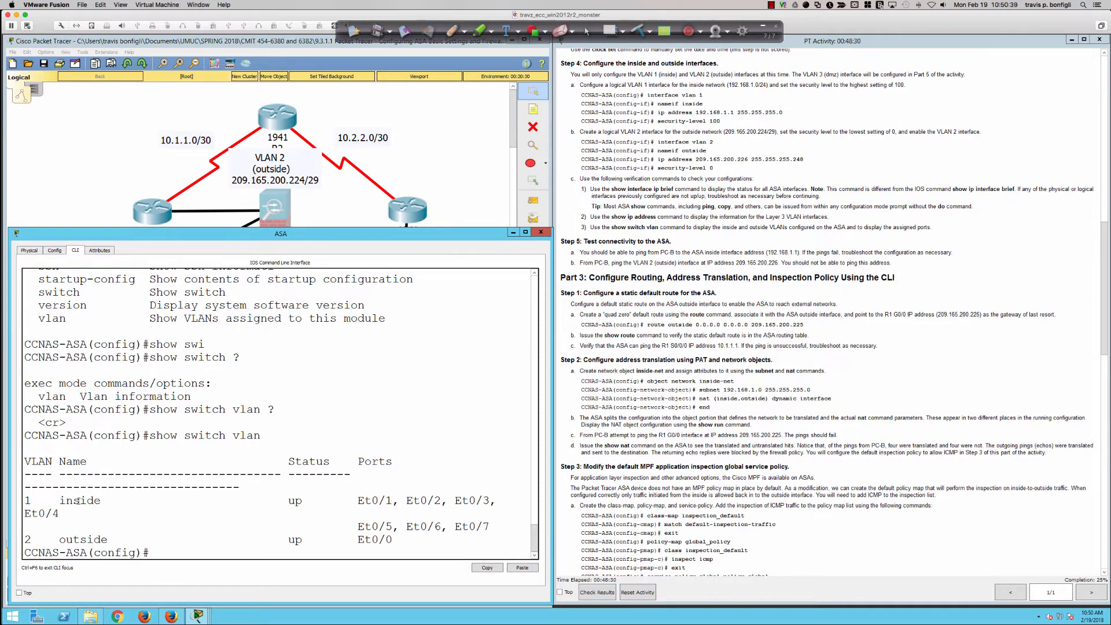
Highlight the inside VLAN 1 and outside VLAN 2 entries in the listing, then clear the highlight and add blank prompt lines
drag(27, 499, 92, 514)
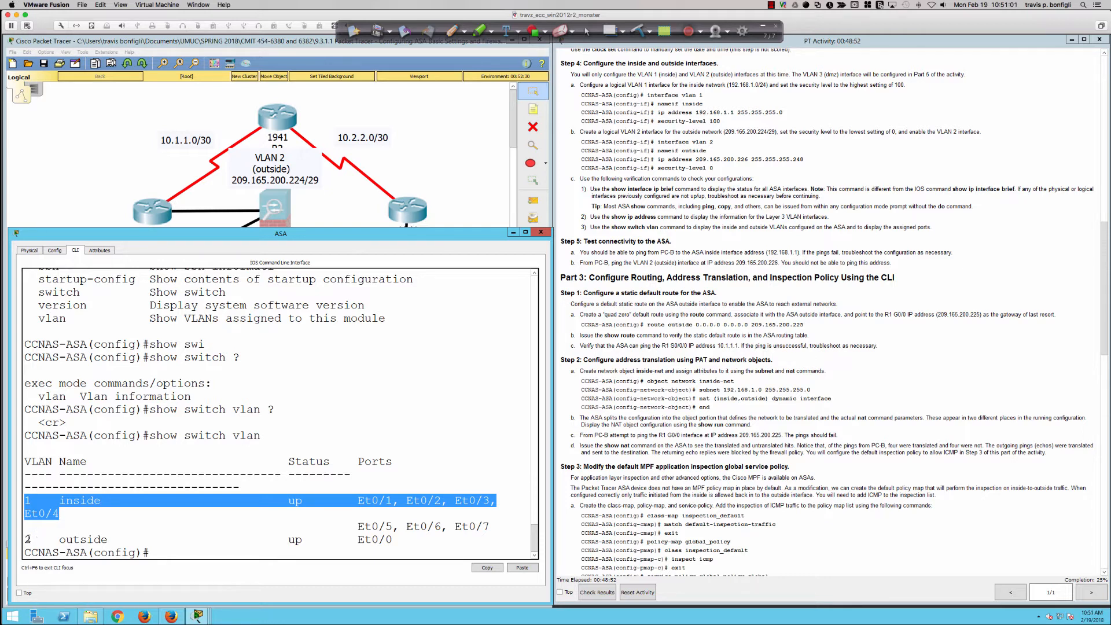
drag(25, 539, 403, 539)
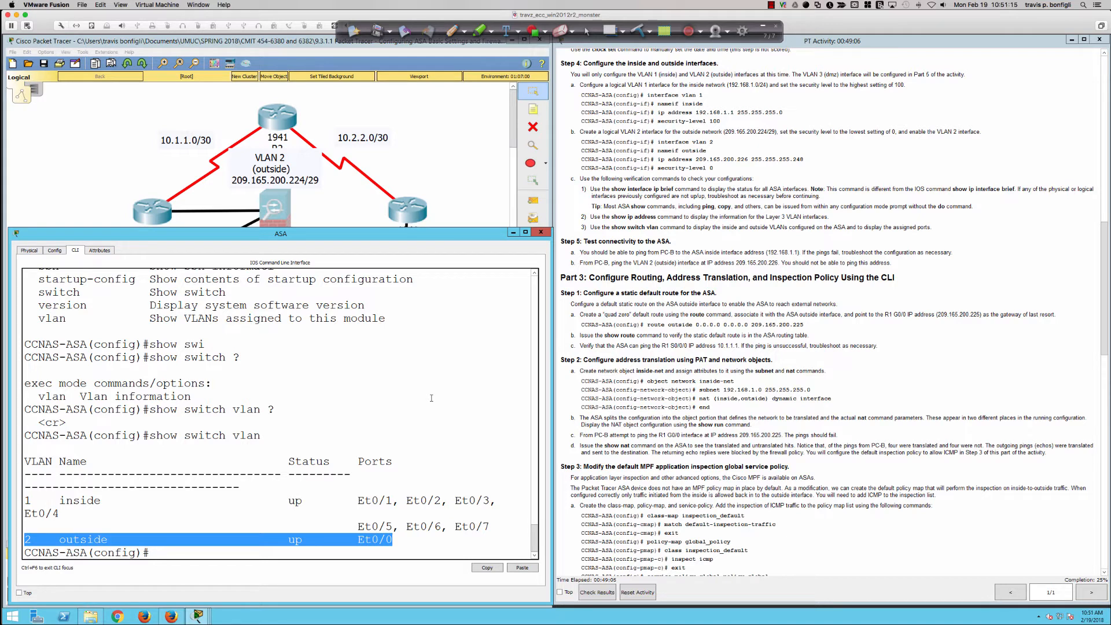
click(434, 333)
key(Return)
key(Return)
key(Return)
key(Return)
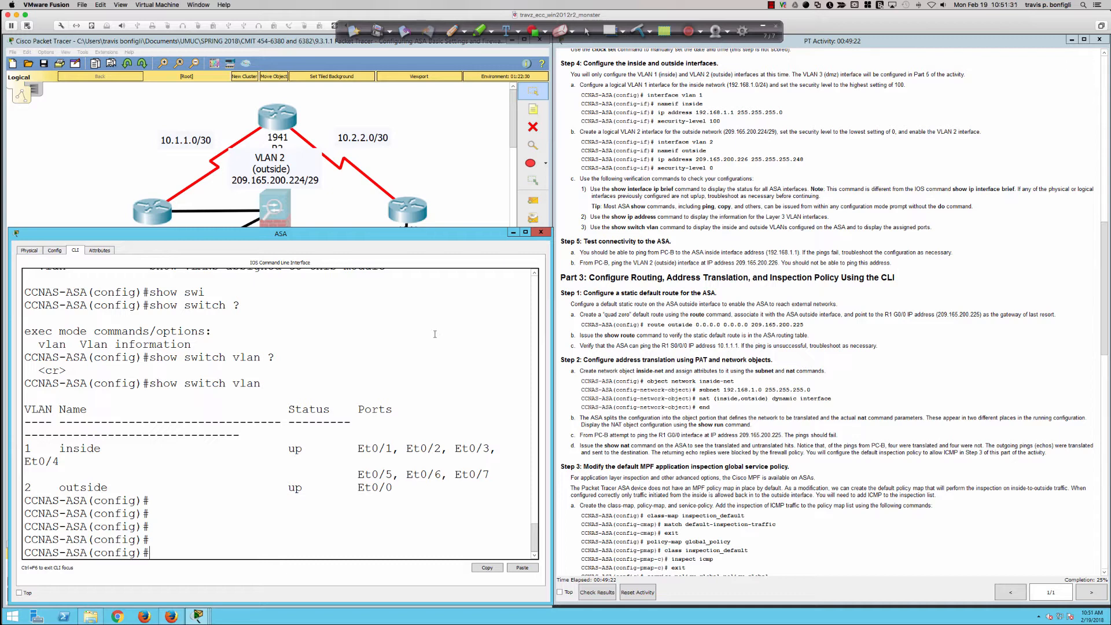
key(Return)
key(Return)
key(Return)
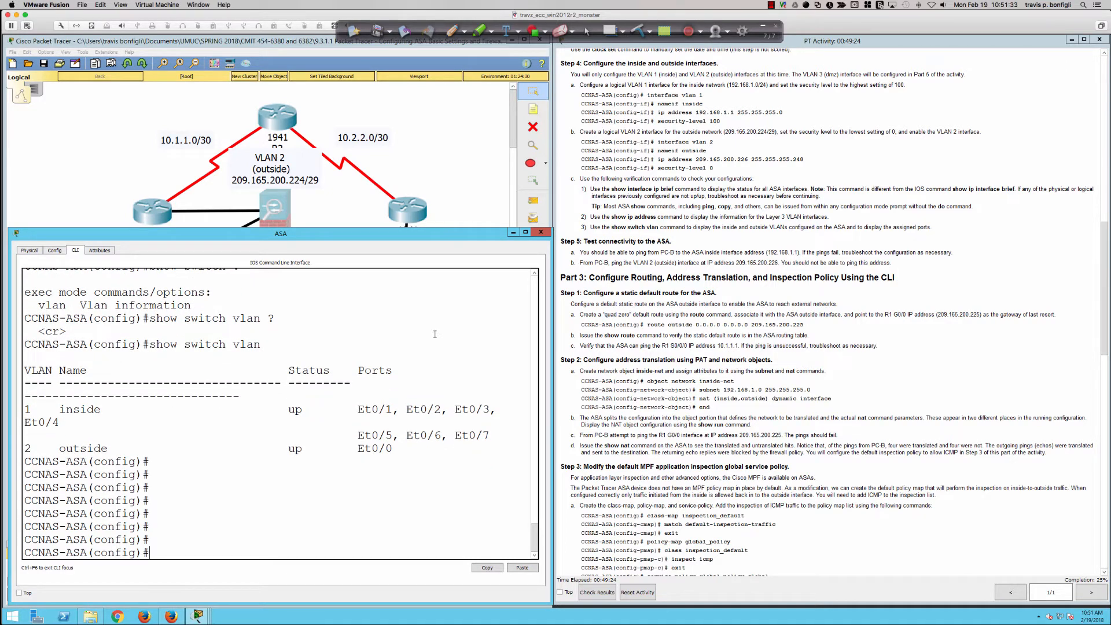
Enter VLAN 1's interface configuration on the simulated ASA and name the interface inside
text(int vlan 1)
key(Return)
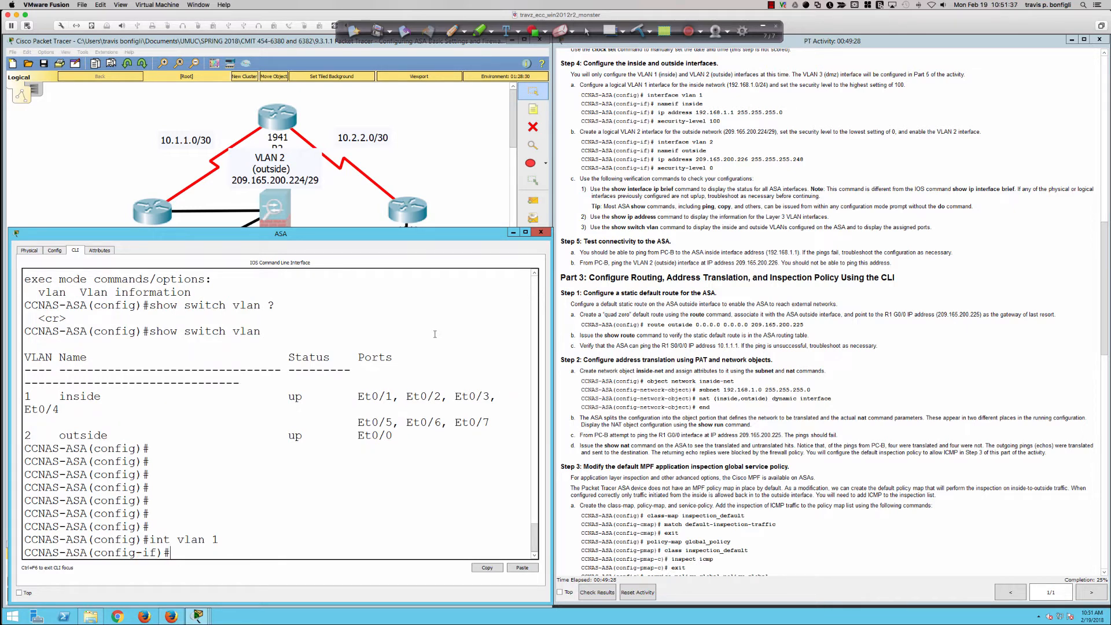
text(nameif inside)
key(Return)
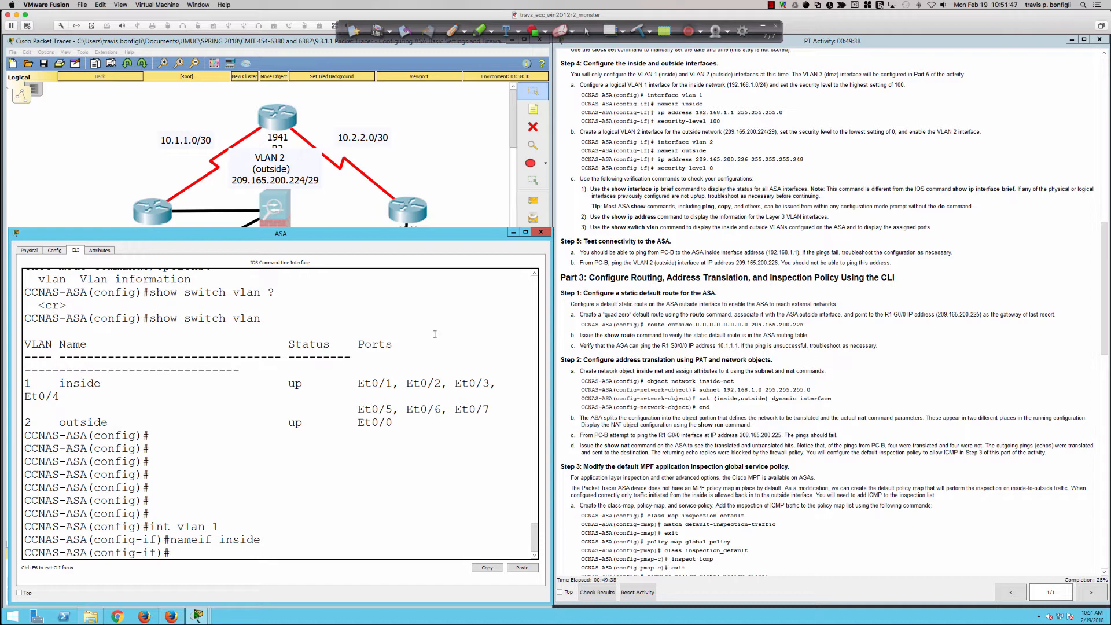
Assign IP address 192.168.1.1 with mask 255.255.255.0 to the simulated ASA's VLAN 1 interface
text(ip add 192.168.11 255.25)
key(BackSpace)
key(BackSpace)
key(BackSpace)
key(BackSpace)
key(BackSpace)
key(BackSpace)
key(BackSpace)
key(BackSpace)
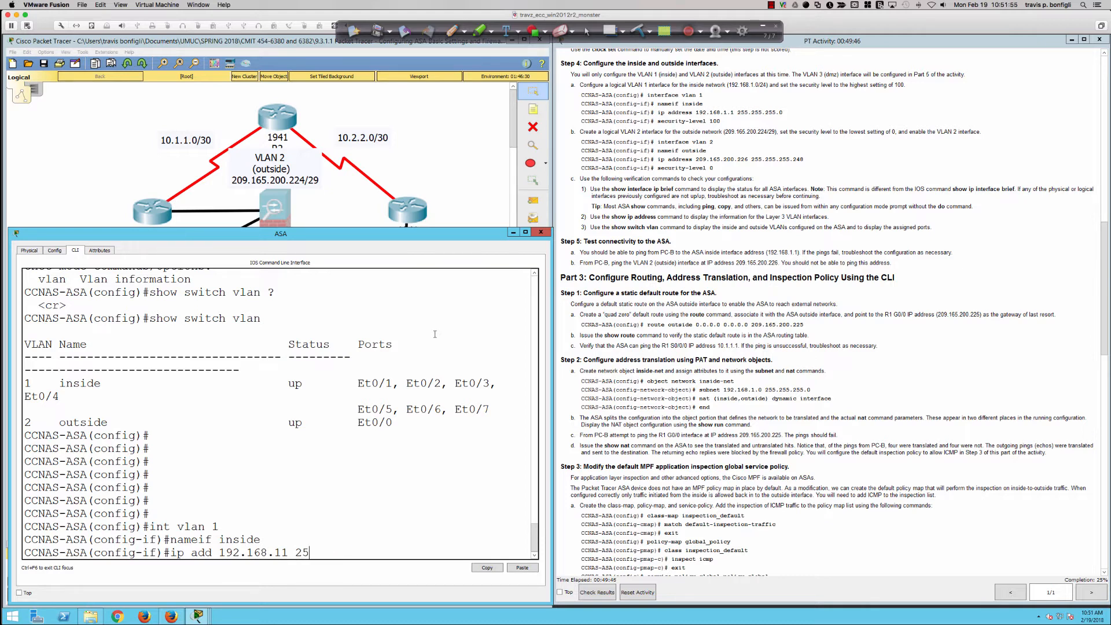
text(.1.1 255.255.255.0)
key(Return)
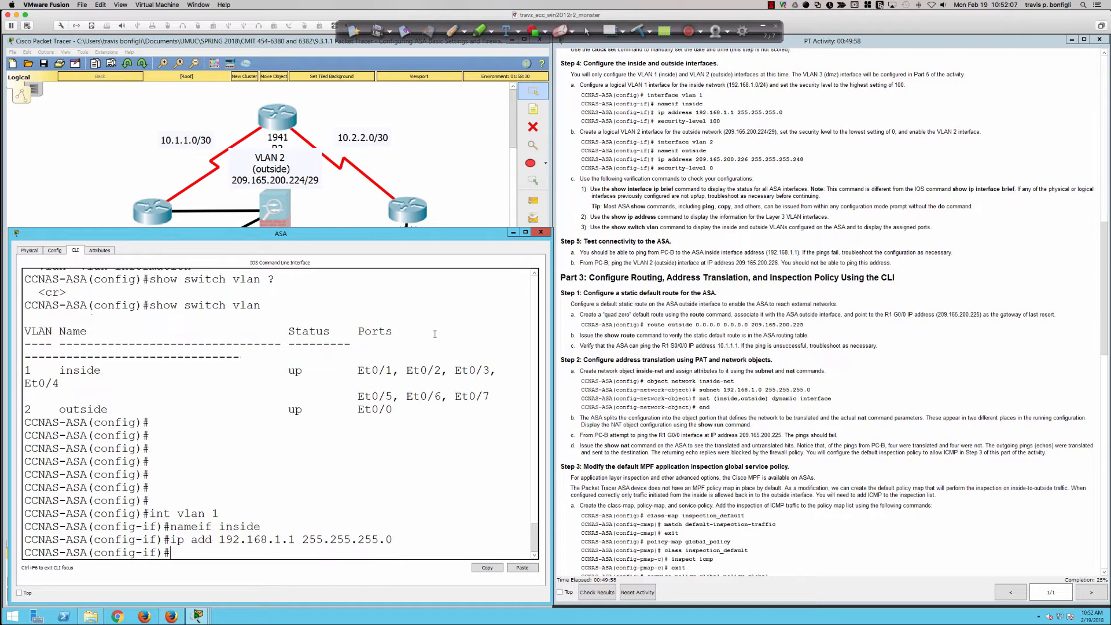
Set the security level of the simulated ASA's inside interface to 100
text(sec)
key(Tab)
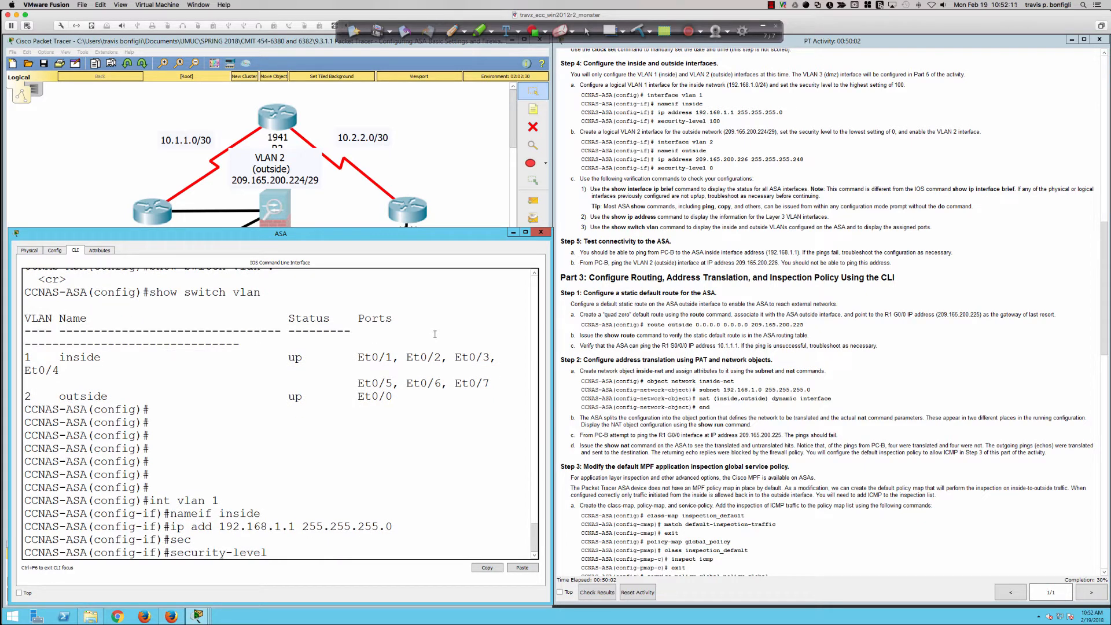
text(100)
key(Return)
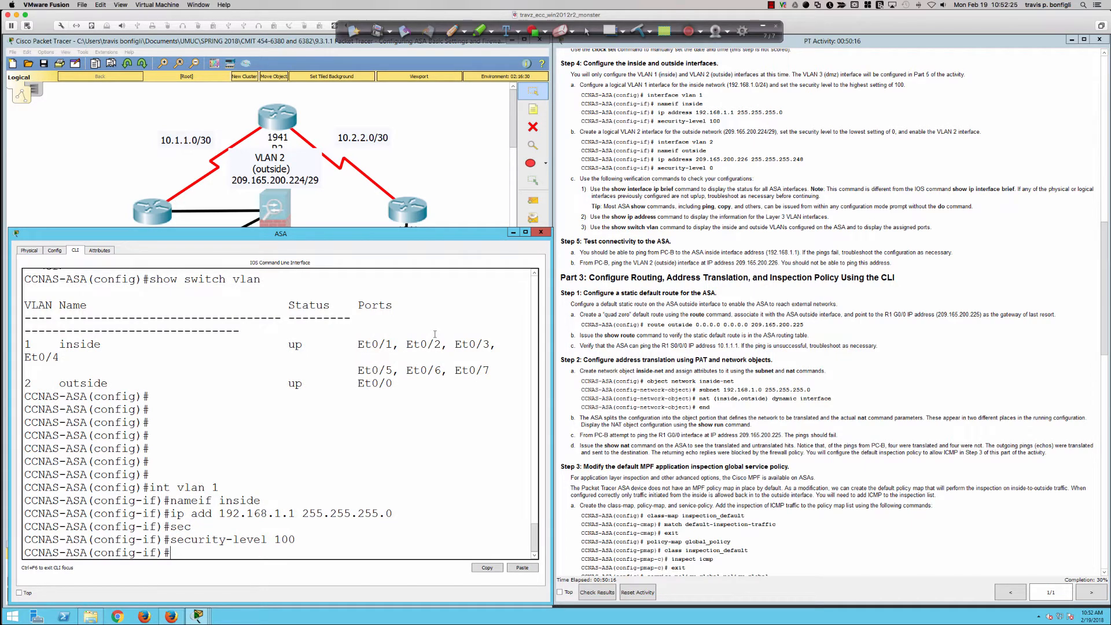
Switch to SecureCRT and enter VLAN 1's interface configuration on the physical ASA
key(super+Tab)
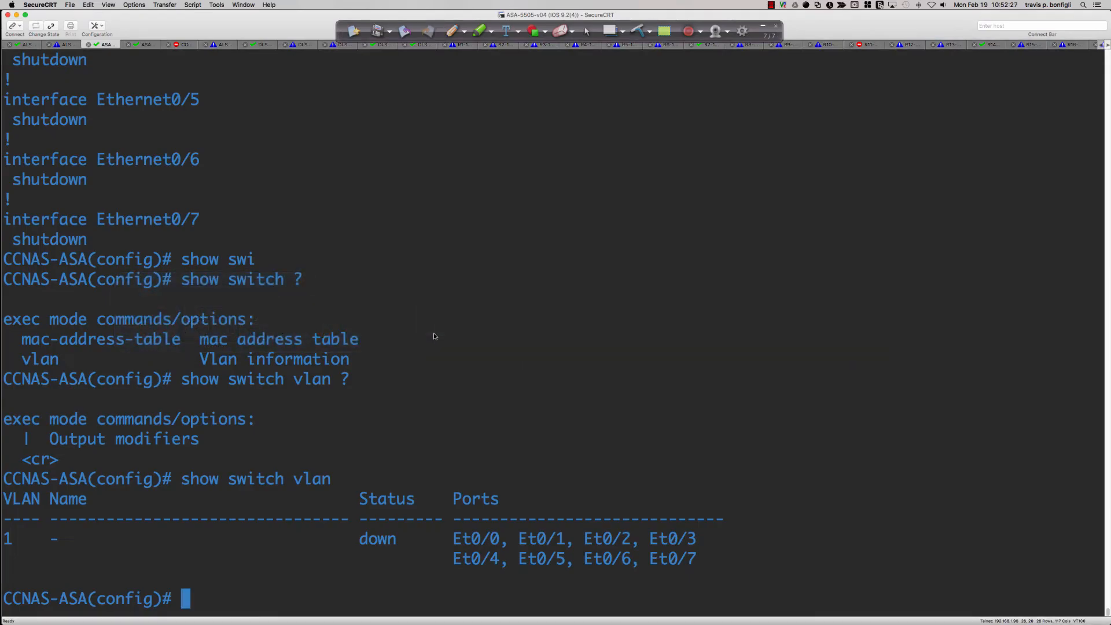
text(it vlan)
key(BackSpace)
key(BackSpace)
key(BackSpace)
key(BackSpace)
key(BackSpace)
key(BackSpace)
text(nt vl)
key(BackSpace)
text(lan 1)
key(Return)
Display the running configuration of the physical ASA's VLAN 1 interface and highlight its name, security level and IP address entries
text(s)
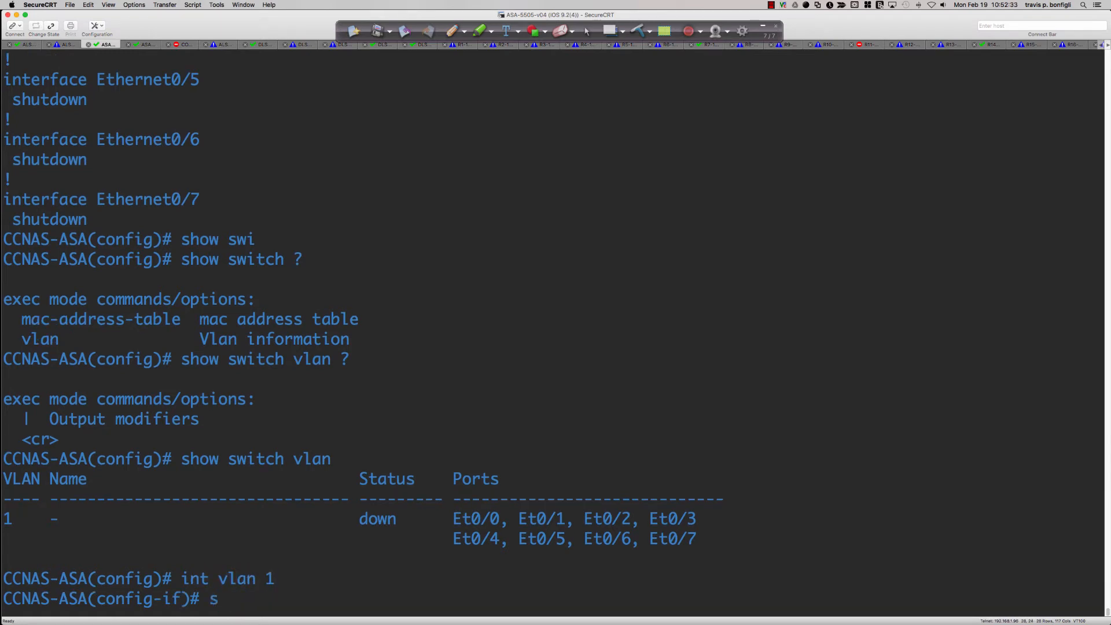
text(h run int vlan 1)
key(Return)
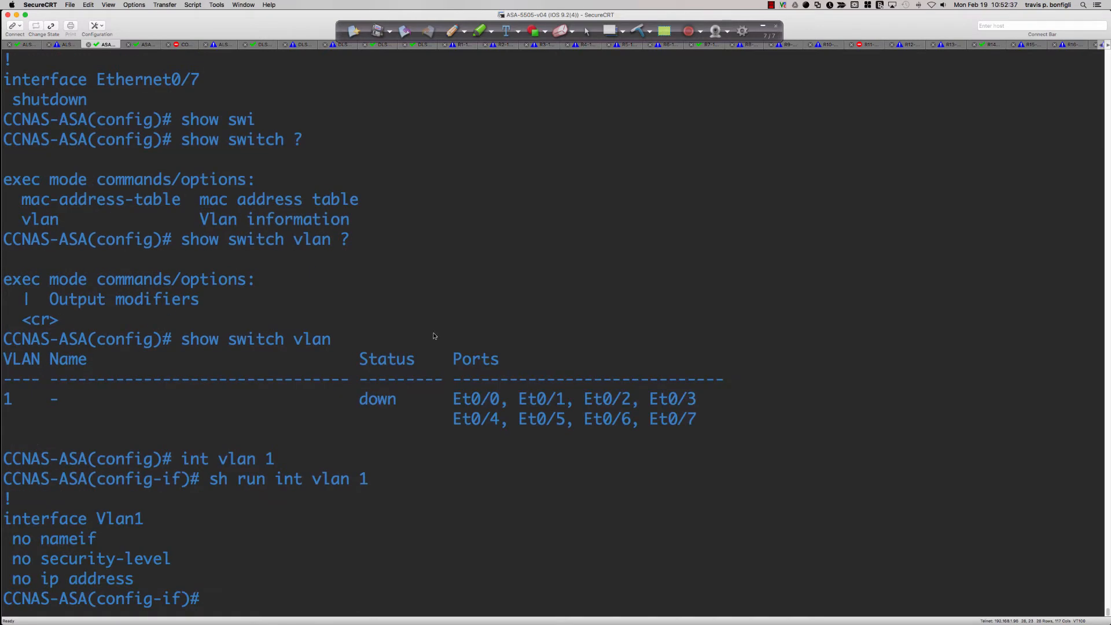
drag(59, 518, 187, 577)
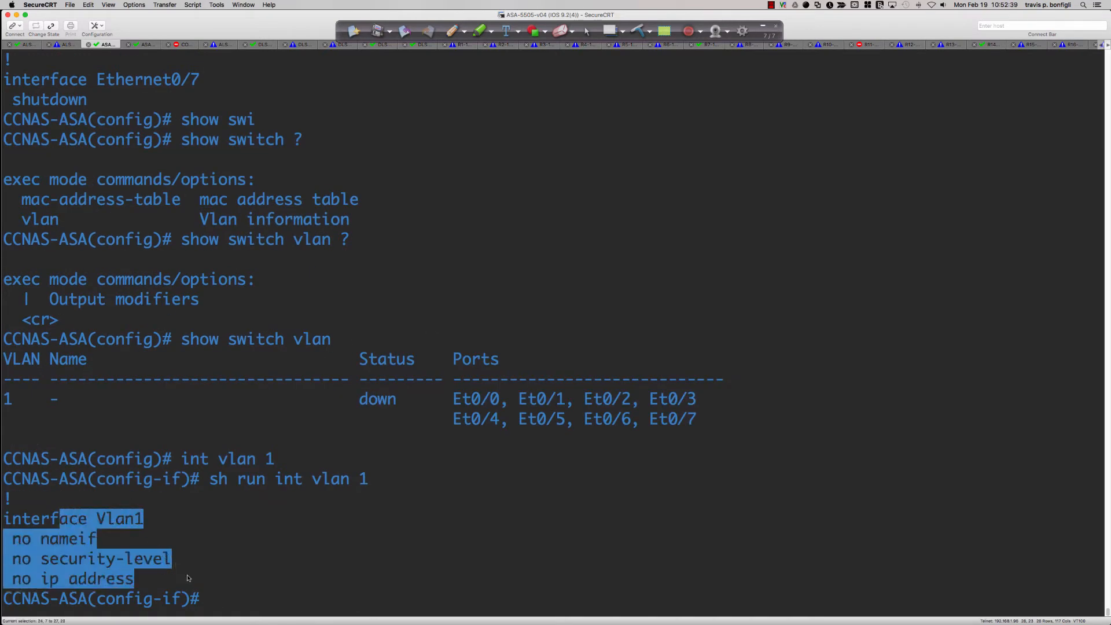
click(465, 523)
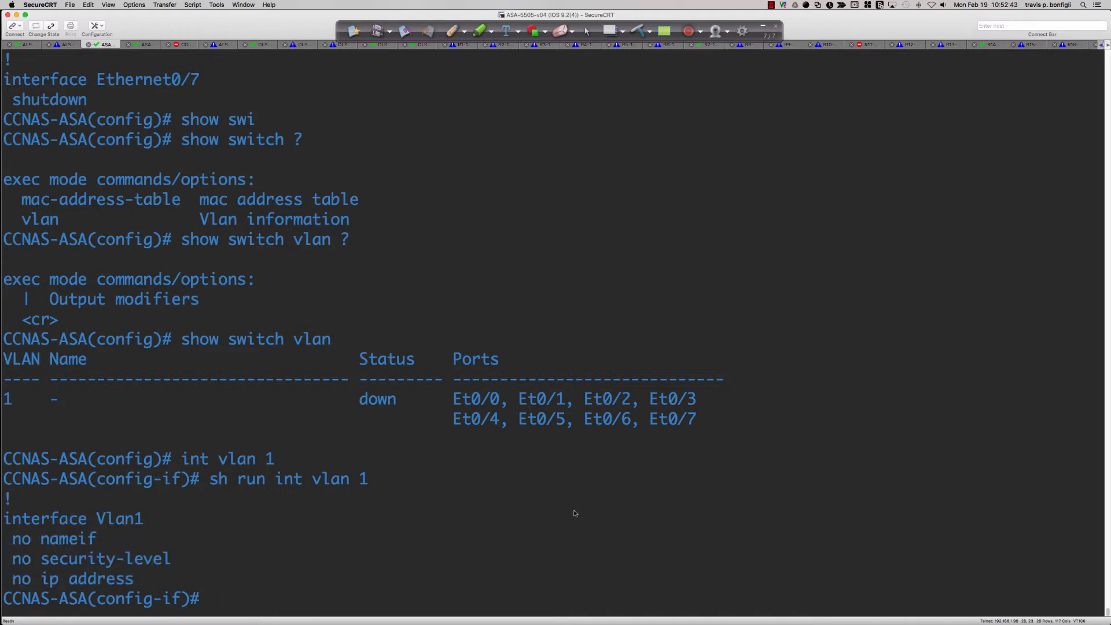
Enable the physical ASA's VLAN 1 interface with no shut and name it inside
key(Return)
key(Return)
text(no shut)
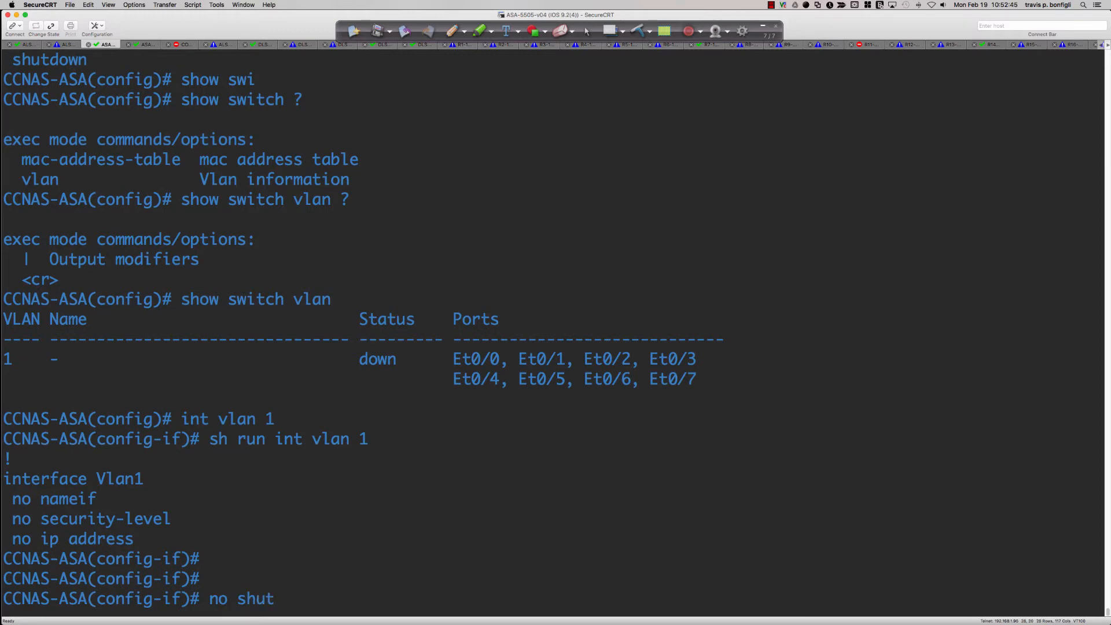
key(Return)
text(nameif)
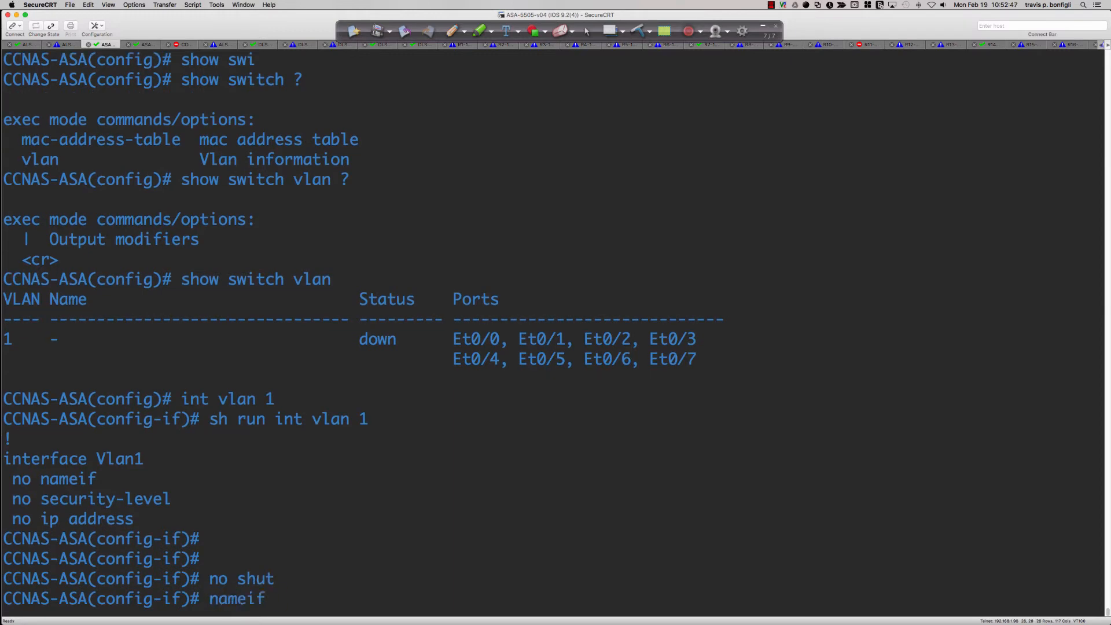
text( inside)
key(Return)
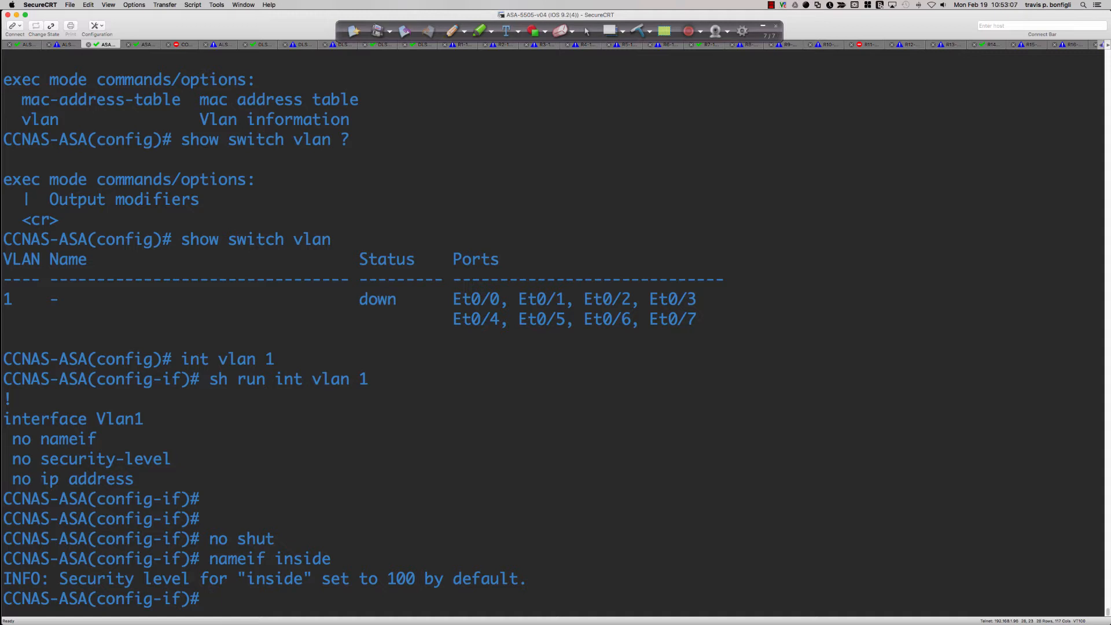
Create a VLAN 99 interface on the physical ASA and name it partnerzone9
text(u=)
key(BackSpace)
key(BackSpace)
text(int vlan 99)
key(Return)
text(n)
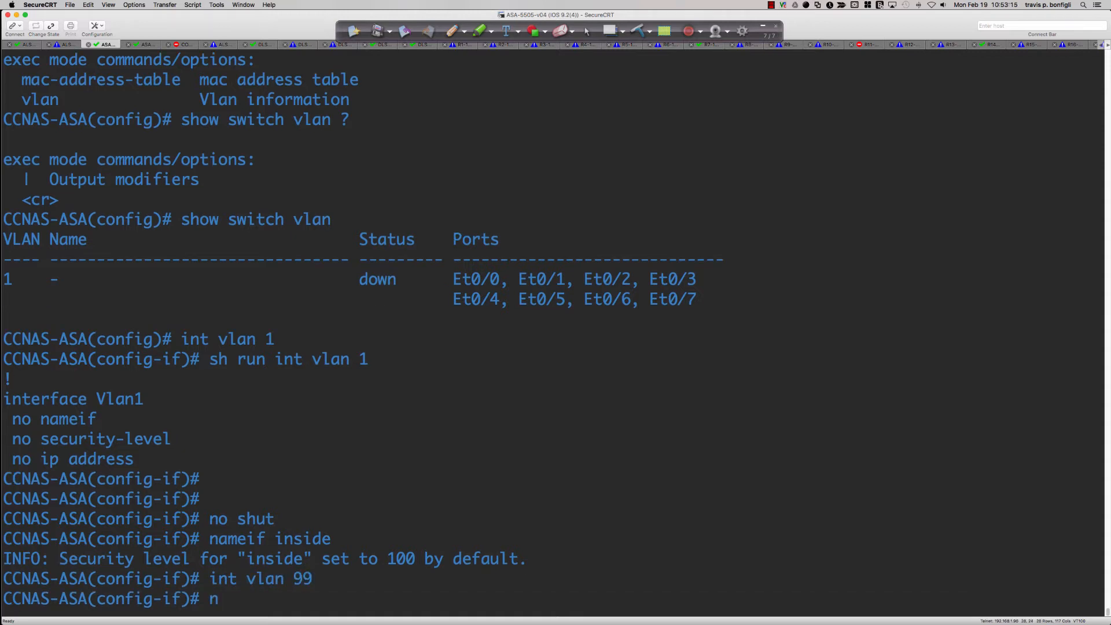
text(ameif)
text(partnerzone9)
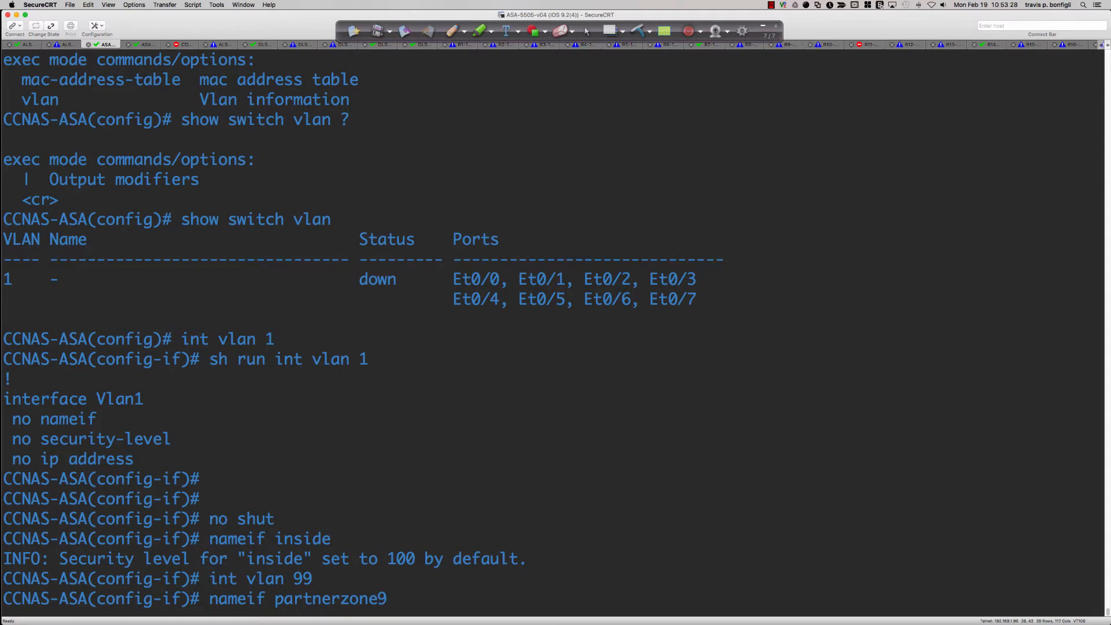
key(Return)
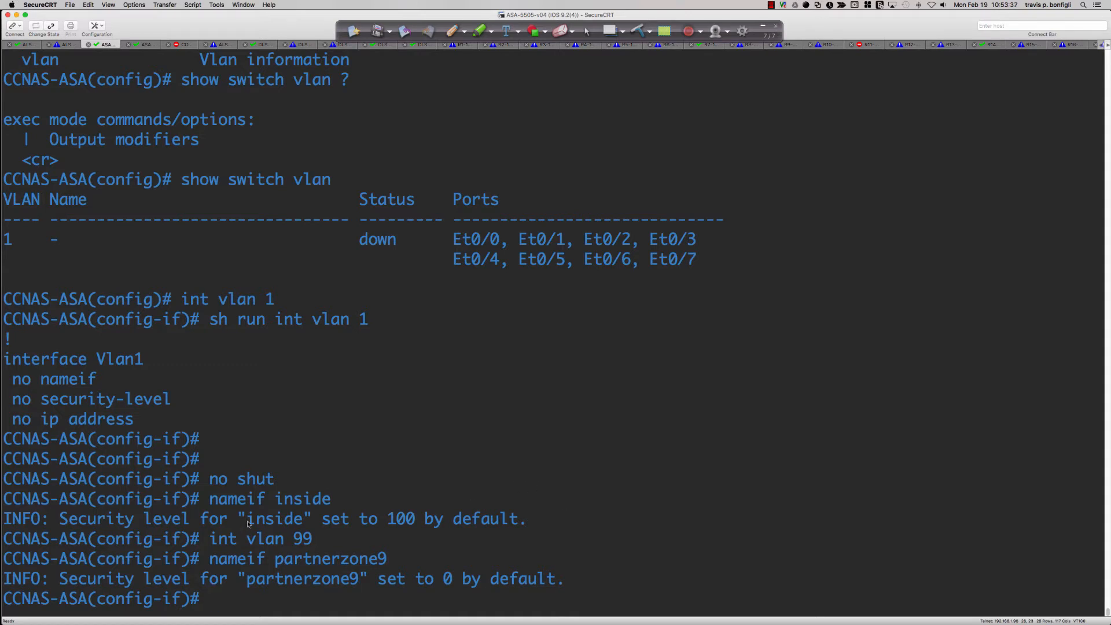
Highlight the default security level messages for the inside and partnerzone9 interfaces to compare them
drag(248, 521, 415, 522)
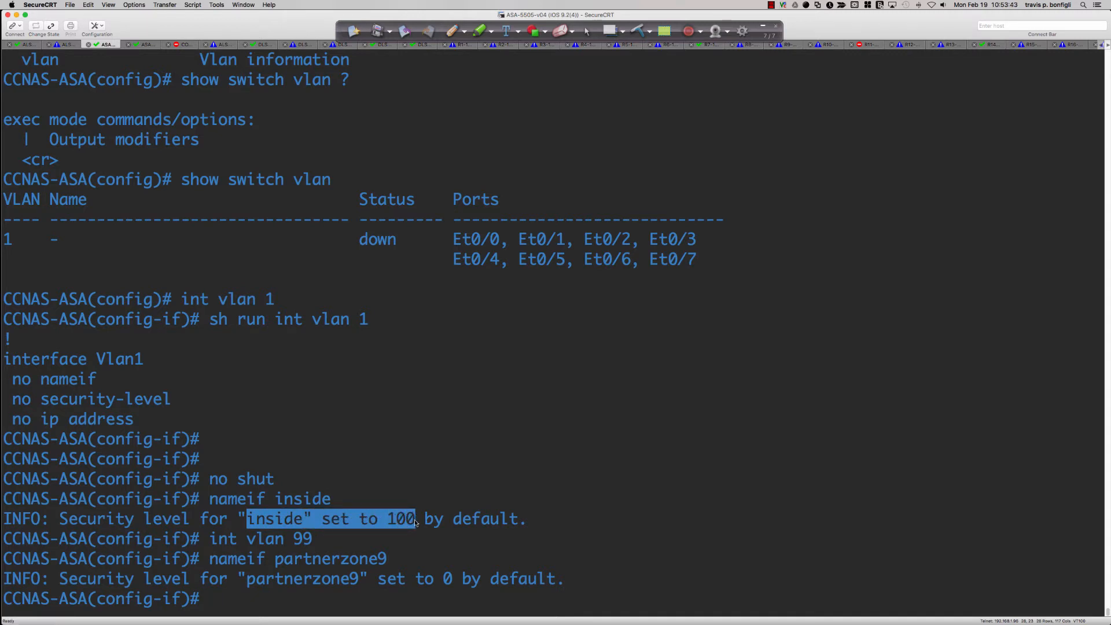
drag(388, 522, 417, 524)
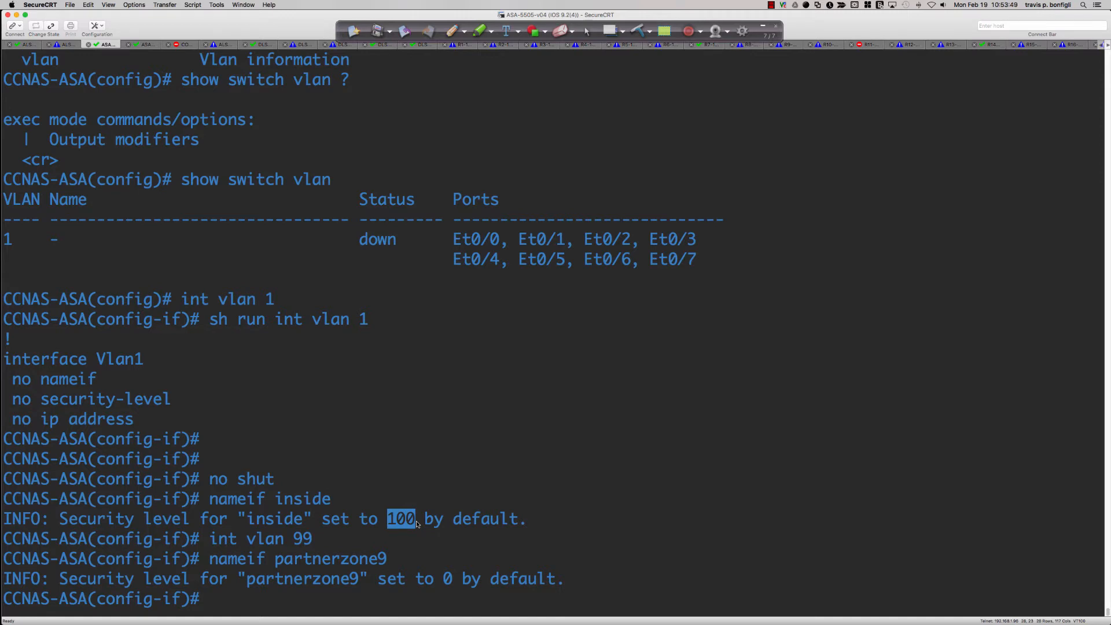
drag(275, 562, 559, 577)
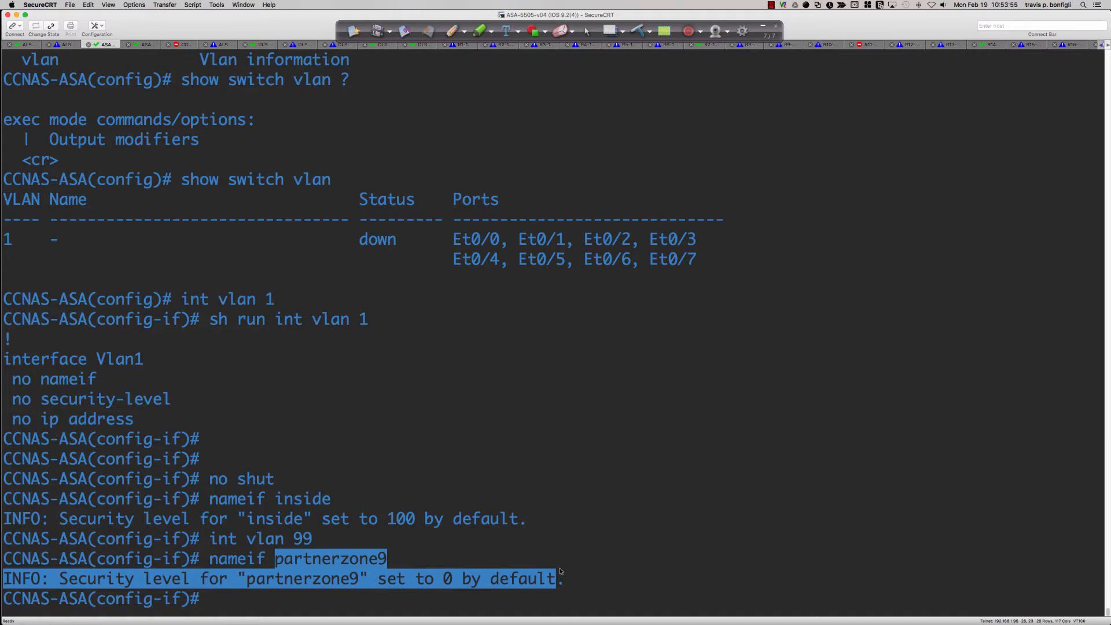
click(561, 570)
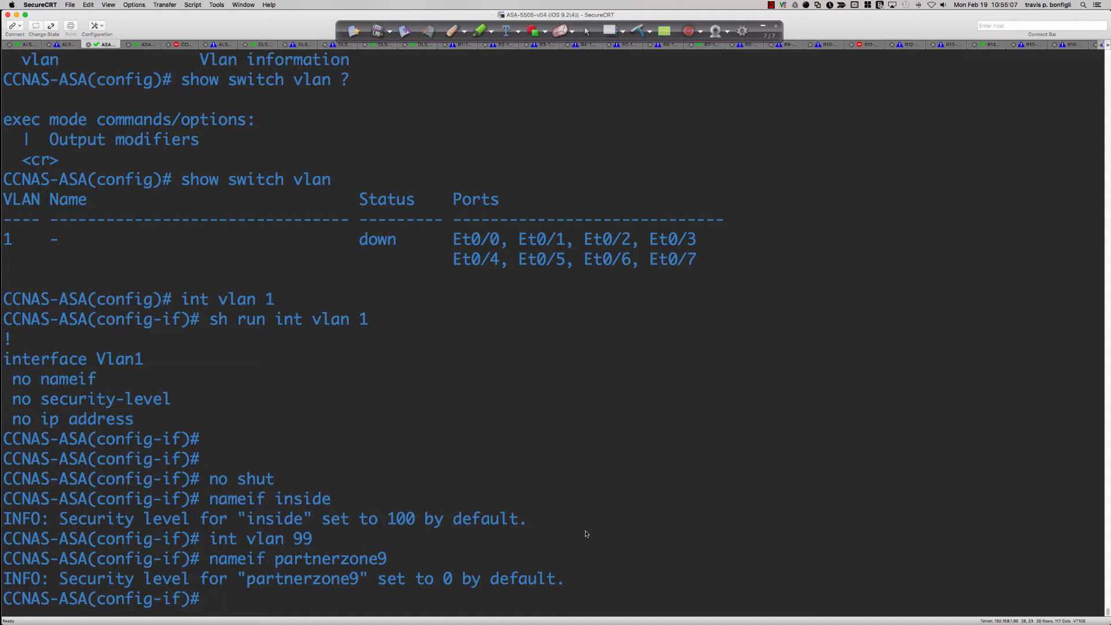
Switch to the Packet Tracer ASA and create the VLAN 2 interface, naming it outside
key(super+Tab)
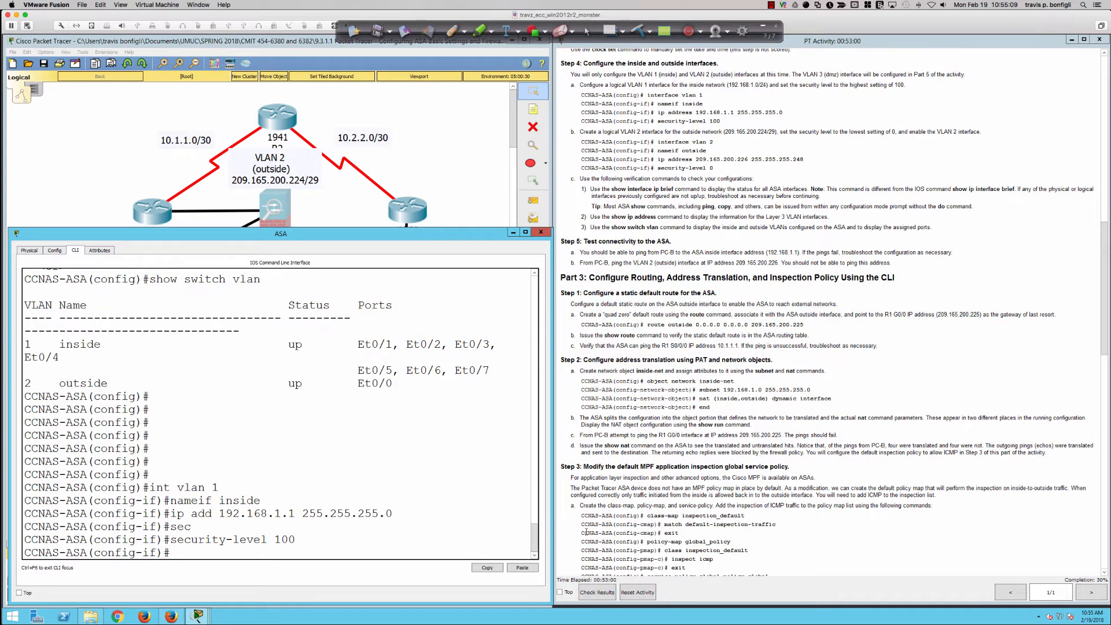
key(Return)
key(Return)
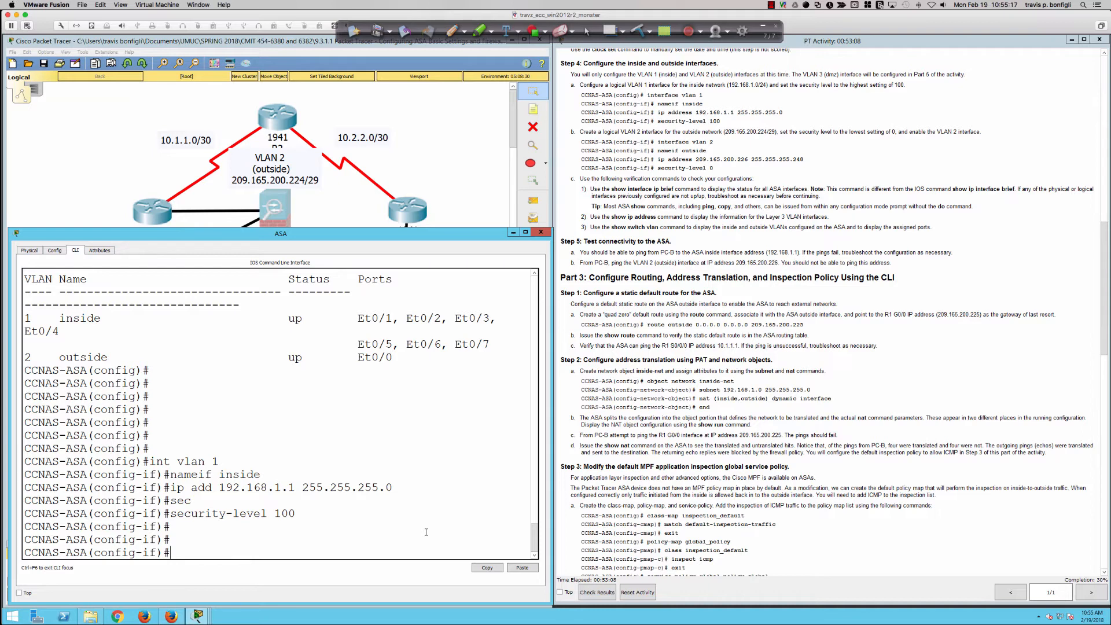
text(int vlan 2)
key(Return)
text(nam)
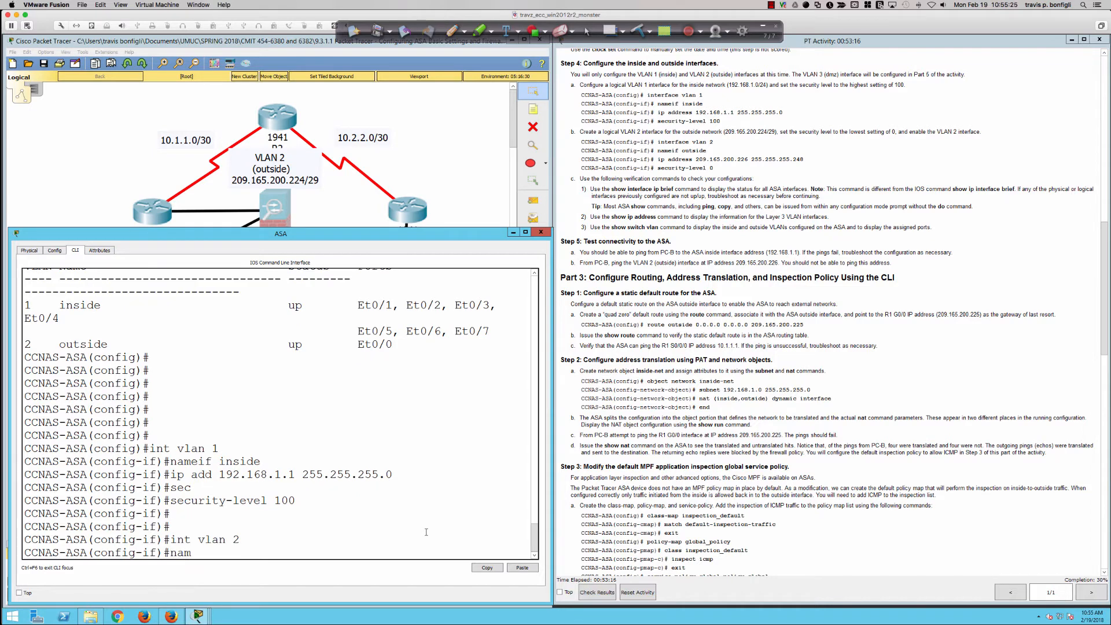
text(eif outside)
key(Return)
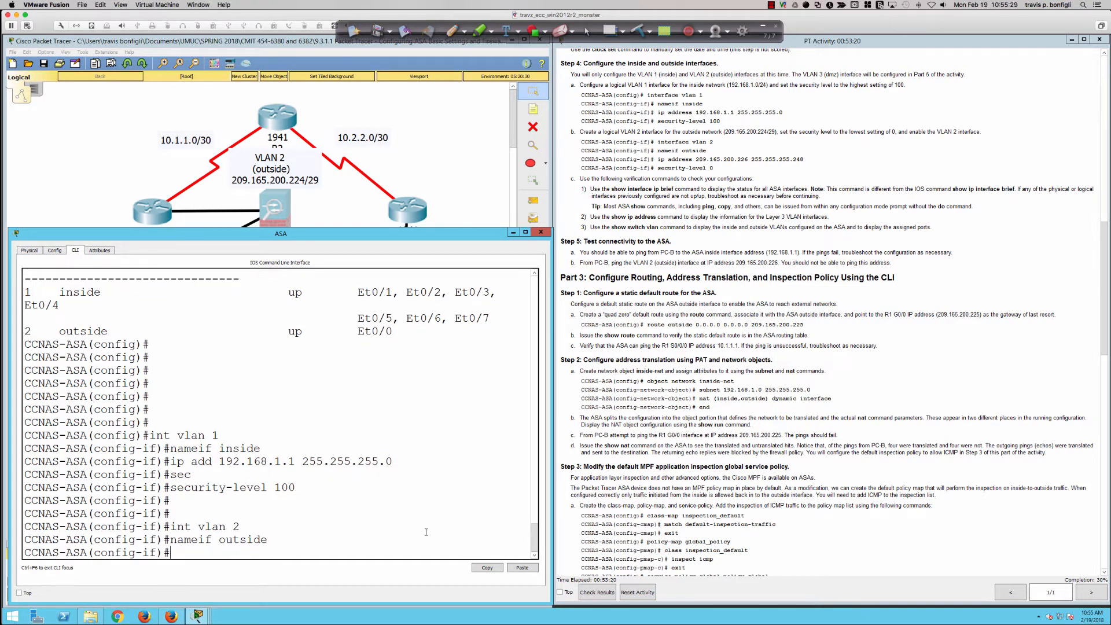
Assign IP address 209.165.200.226 with mask 255.255.255.248 to the Packet Tracer ASA's VLAN 2 interface
text(ip add 209.165.200.226)
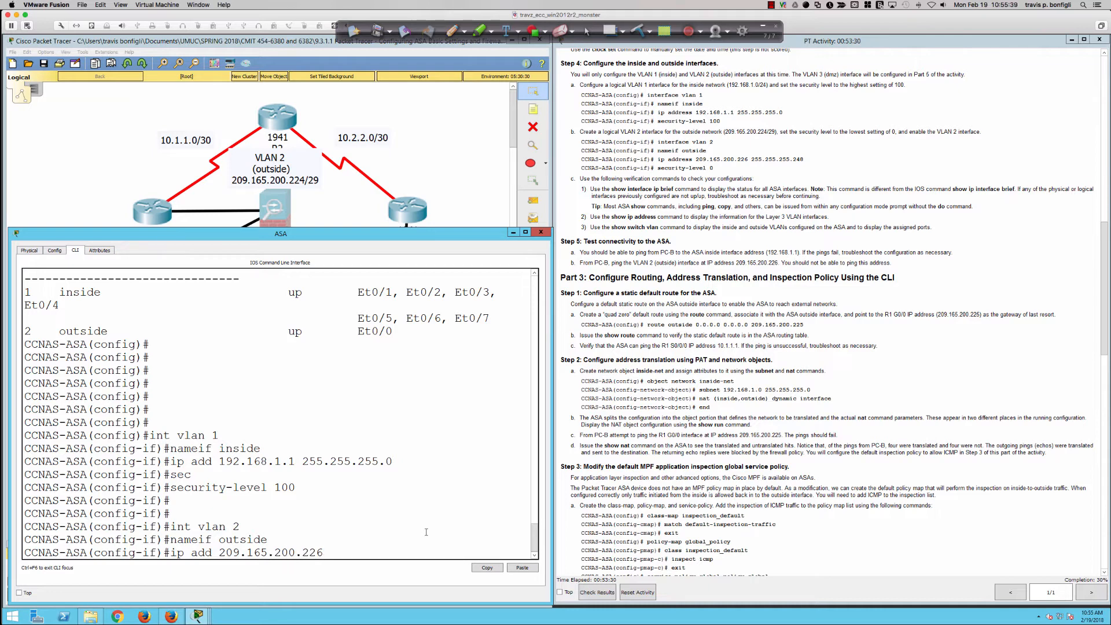
text( 255.255.255.248)
key(Return)
Set the security level of the Packet Tracer ASA's outside interface to 0
text(sec)
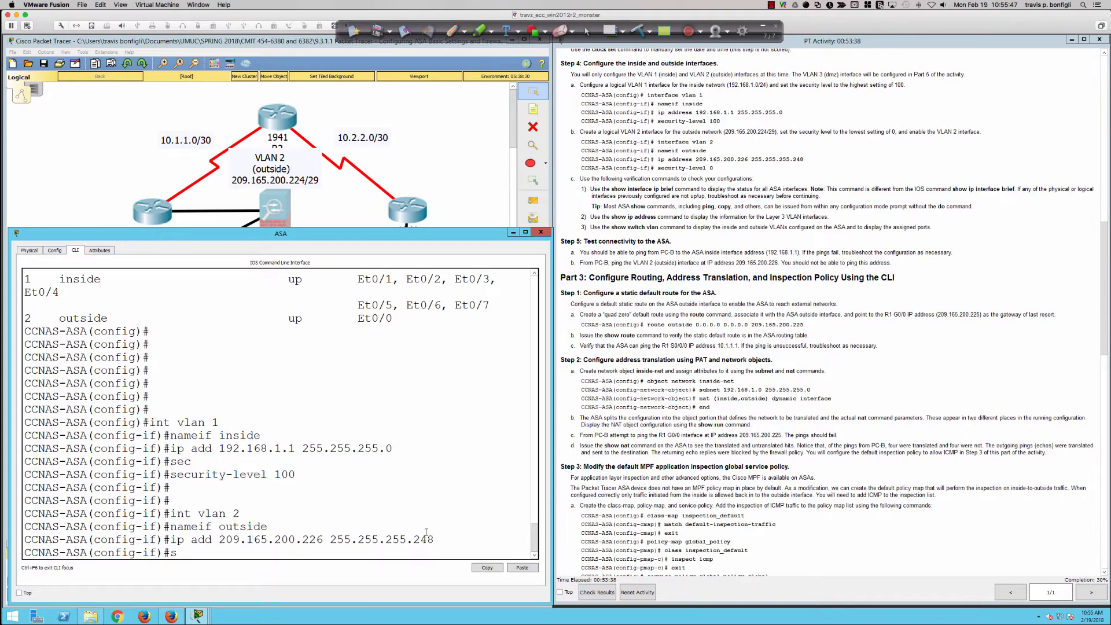
key(Tab)
text(0)
key(Return)
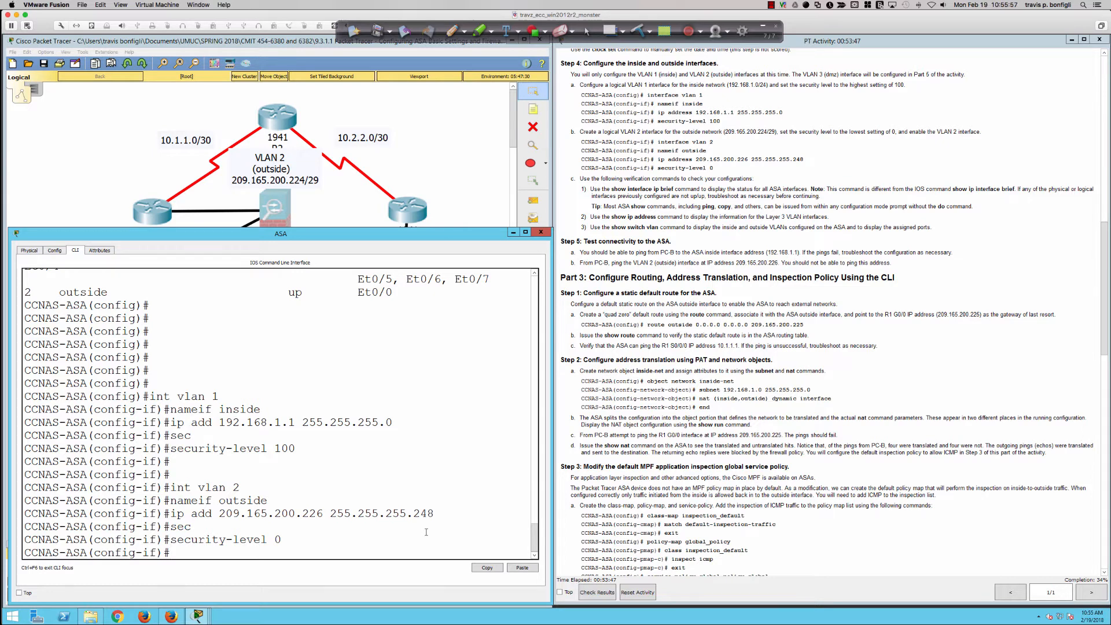
Display the Packet Tracer ASA's VLAN and port assignments with sh switch vlan
key(Return)
key(Return)
text(sh )
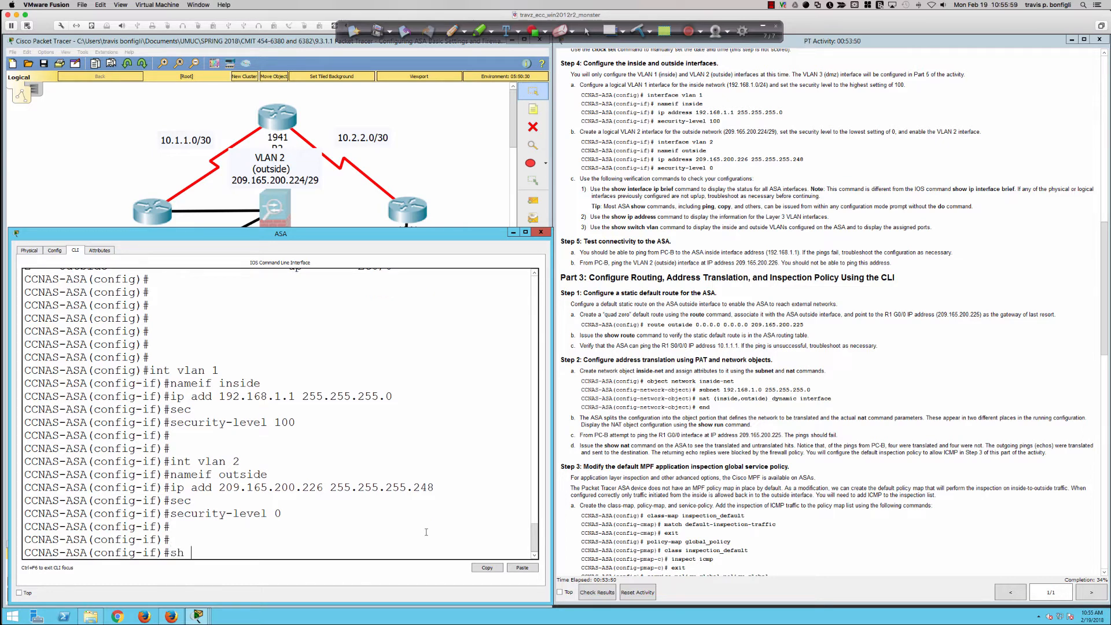
text(switch)
key(BackSpace)
key(BackSpace)
key(BackSpace)
key(BackSpace)
key(BackSpace)
text(switch vlan)
key(Return)
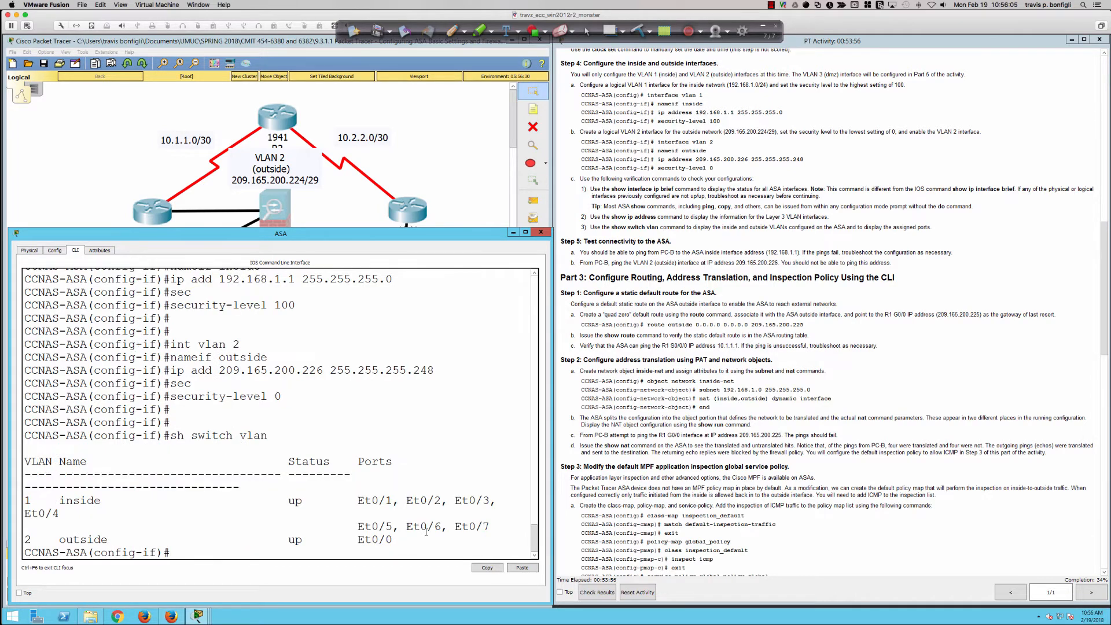
key(Return)
key(Return)
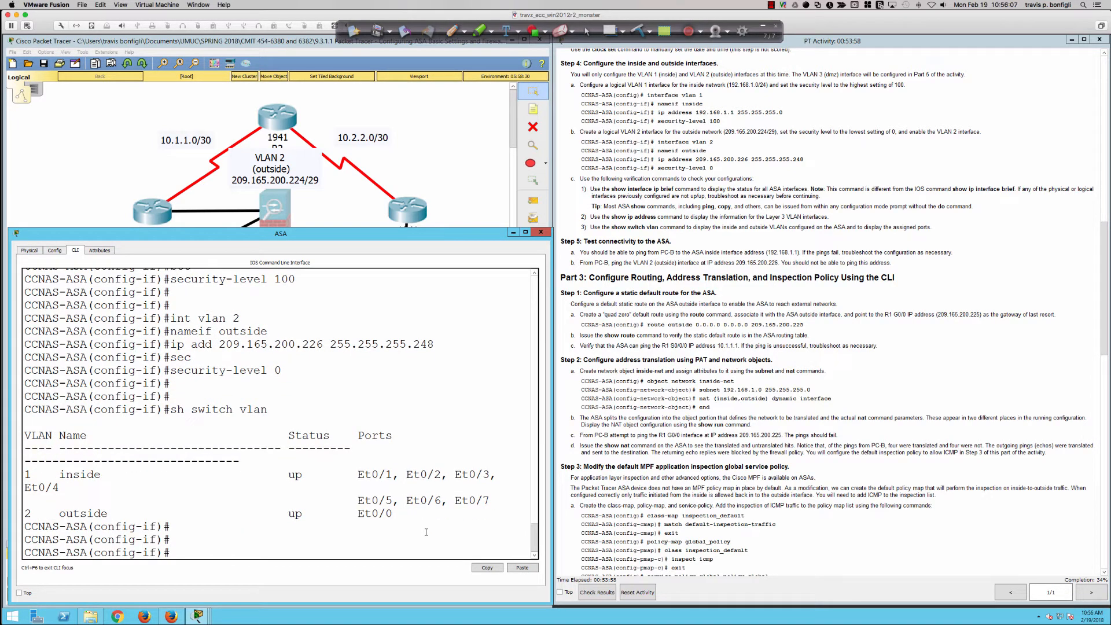
Highlight the outside VLAN row and the inside VLAN row with its ports in the switch VLAN output
drag(389, 513, 23, 515)
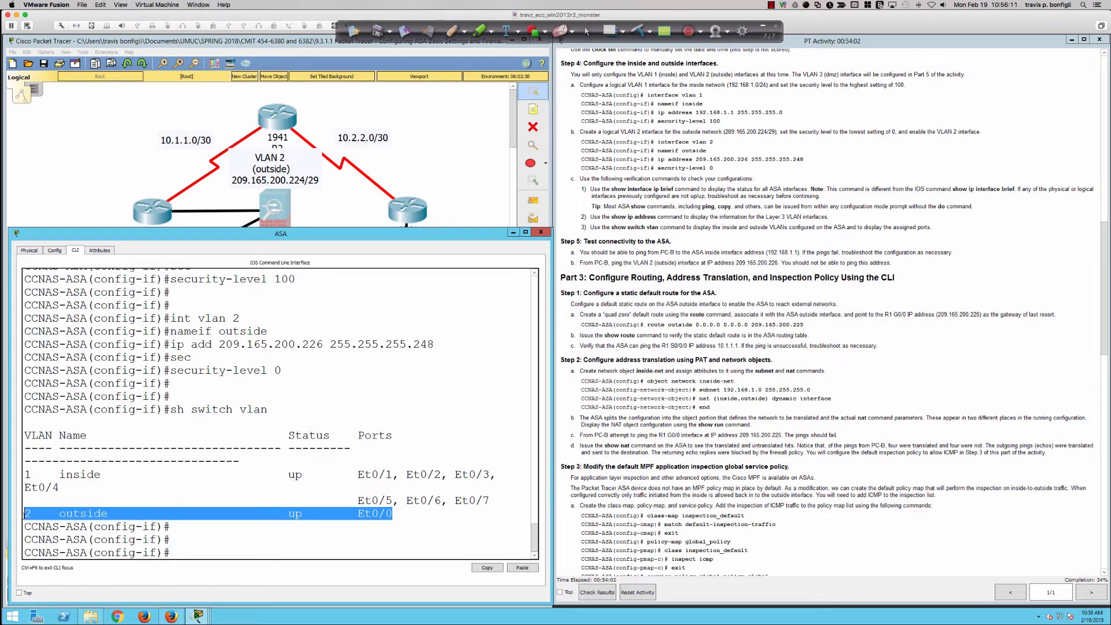
drag(24, 473, 311, 484)
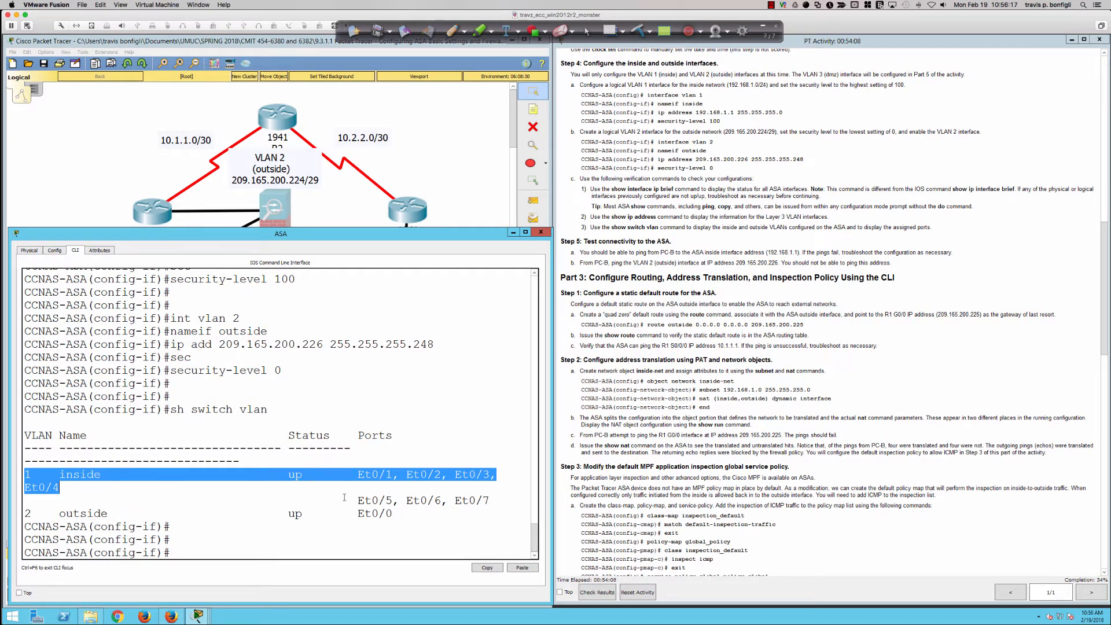
drag(347, 500, 491, 500)
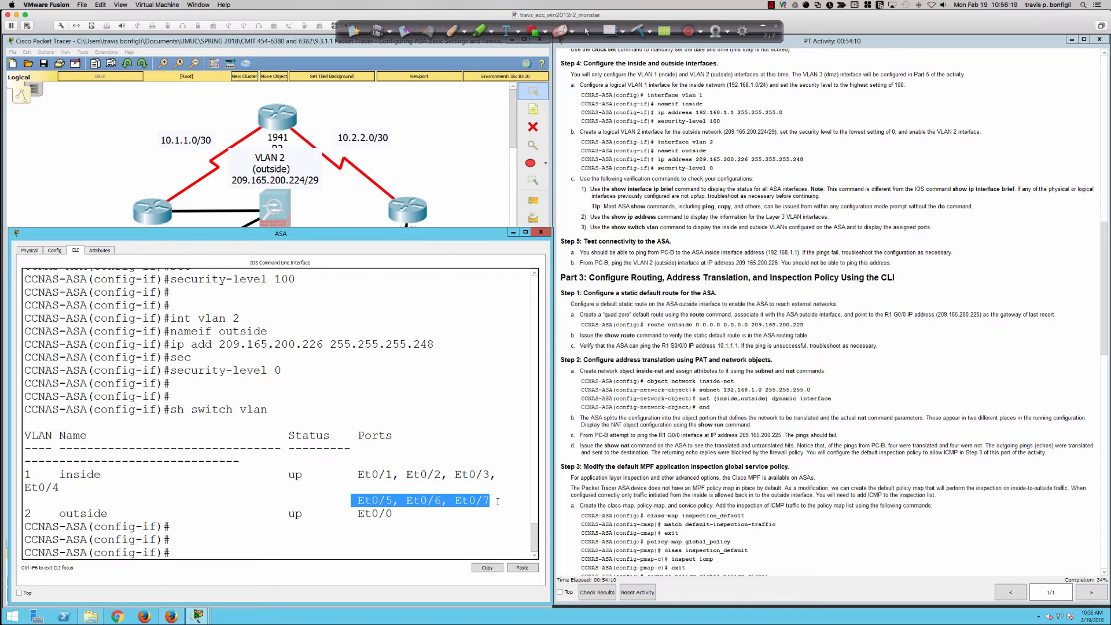
click(437, 546)
Switch to the physical ASA session in SecureCRT and enter nameif inside on its VLAN 1 interface
key(super+Tab)
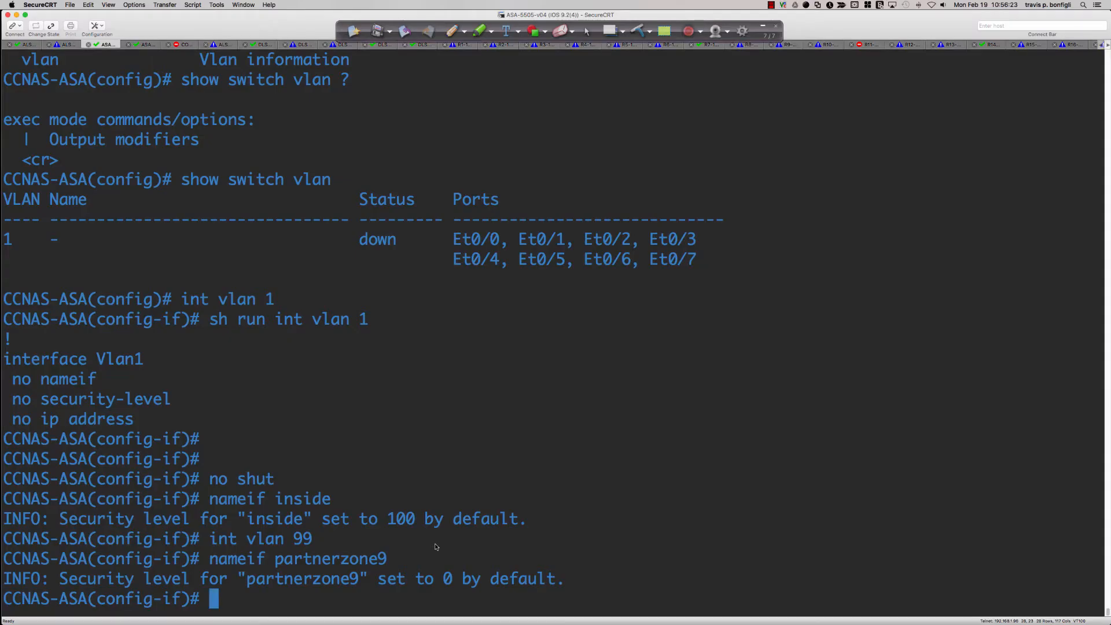
key(Return)
key(Return)
text(int vlan 1)
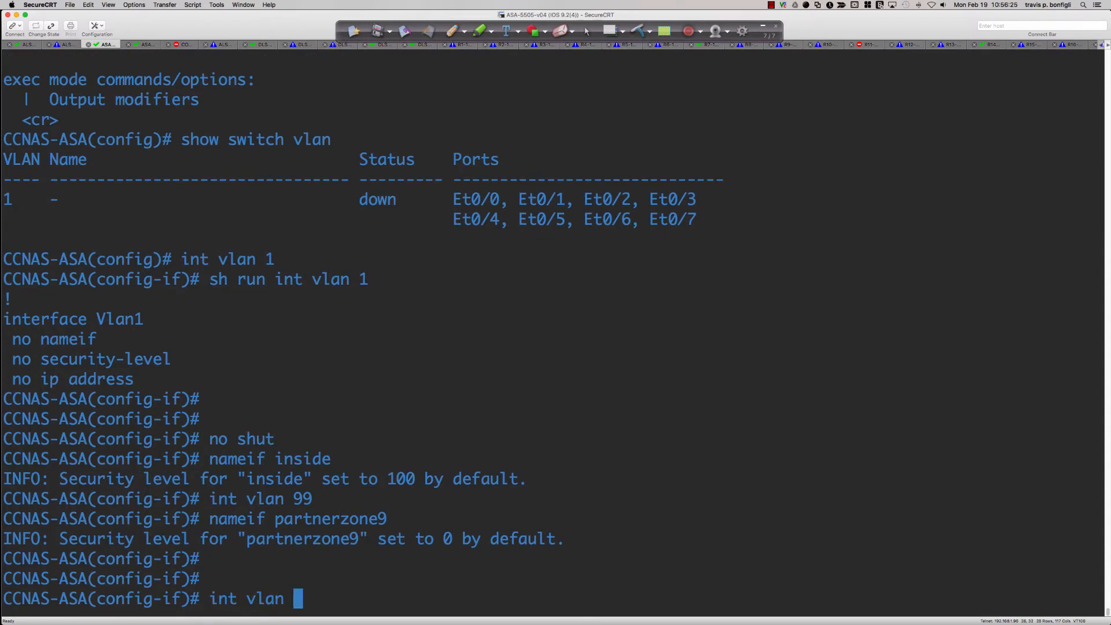
key(Return)
text(name)
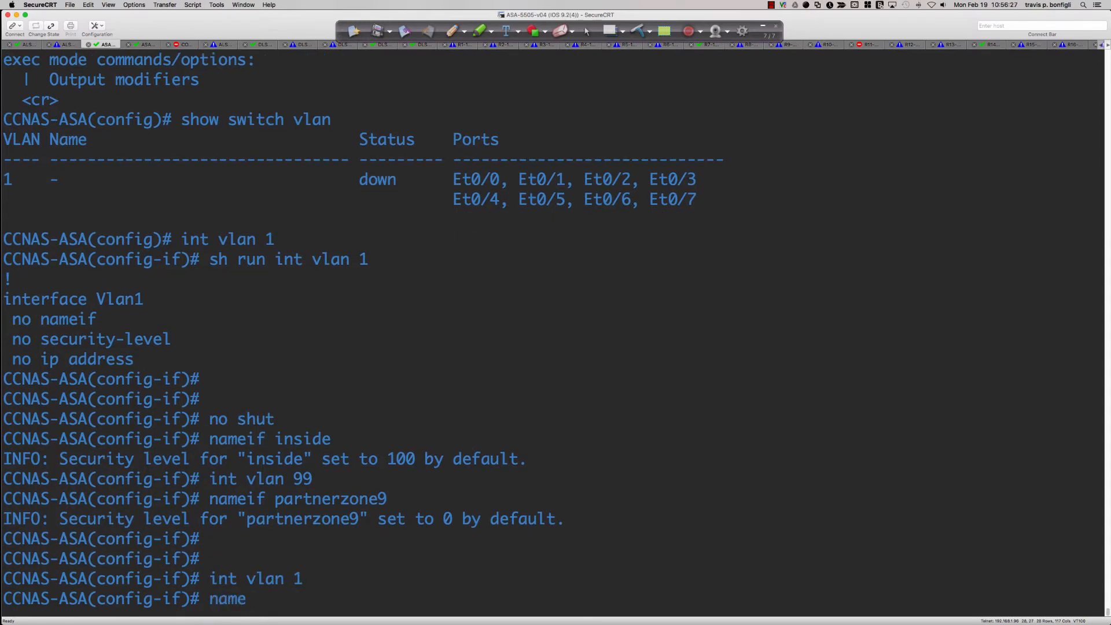
text(if inside)
key(Return)
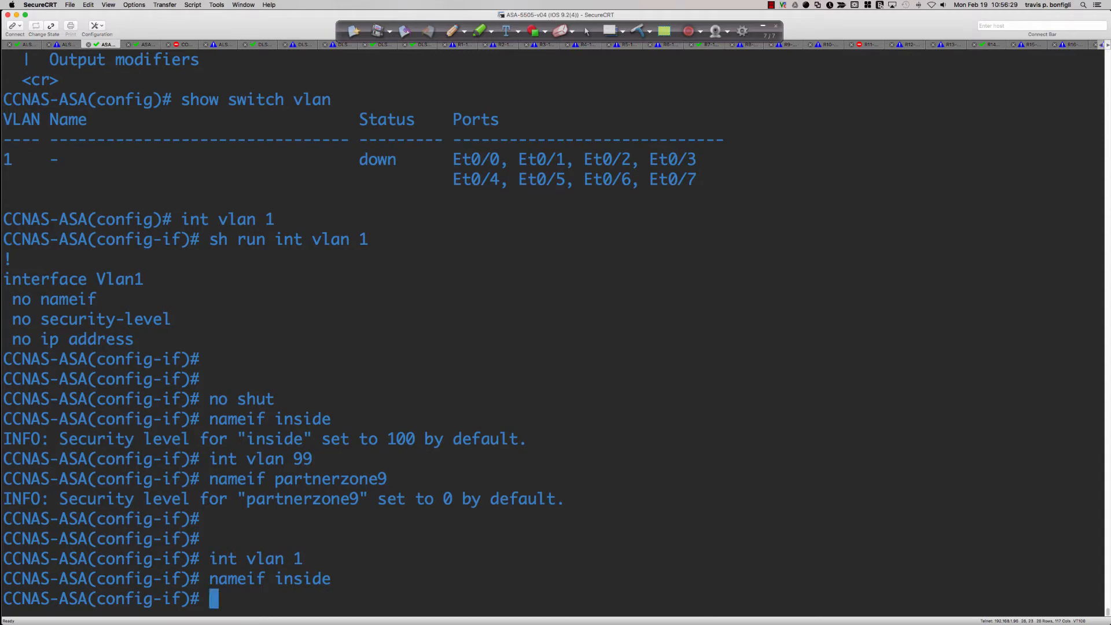
Set the physical ASA's VLAN 1 security level to 100 and its IP address to 192.168.1.1 255.255.255.0
text(sec)
key(Tab)
text(100)
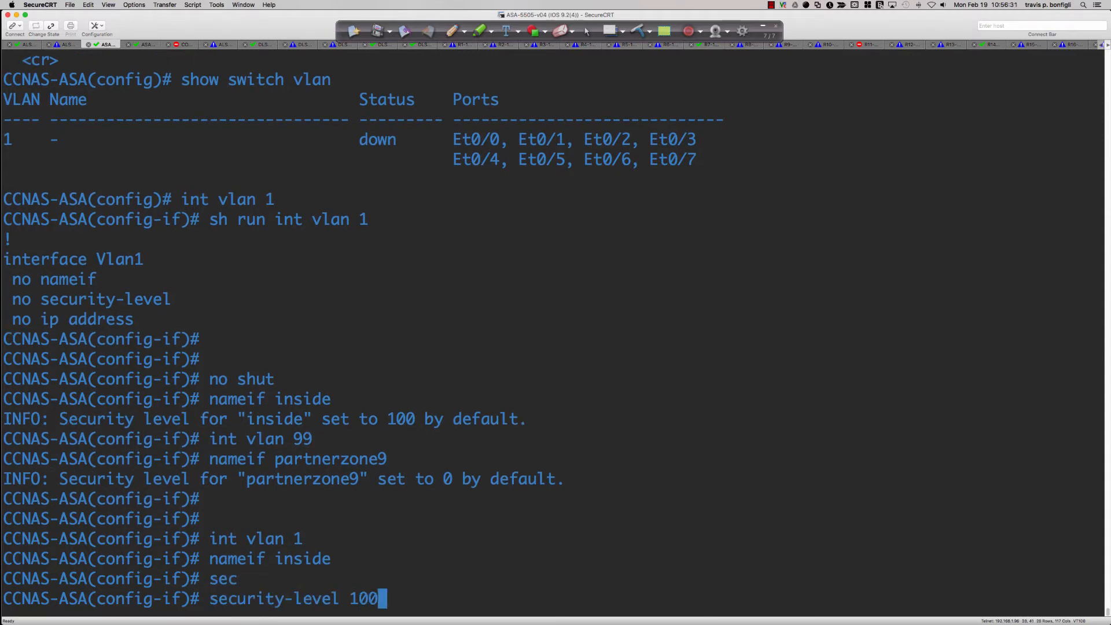
key(Return)
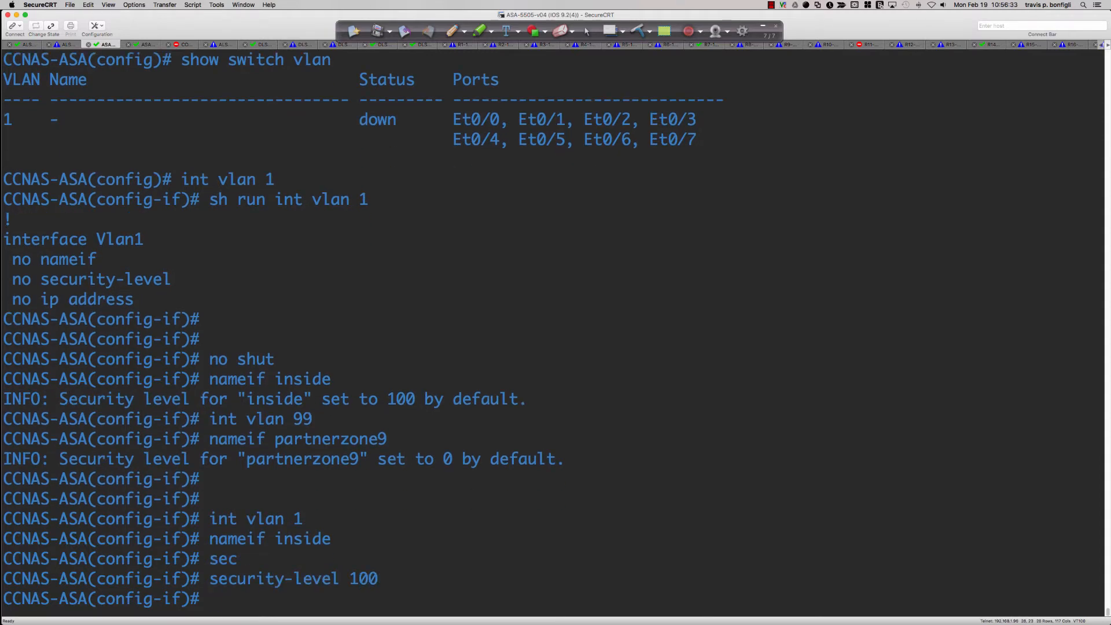
text(ip add 192.168)
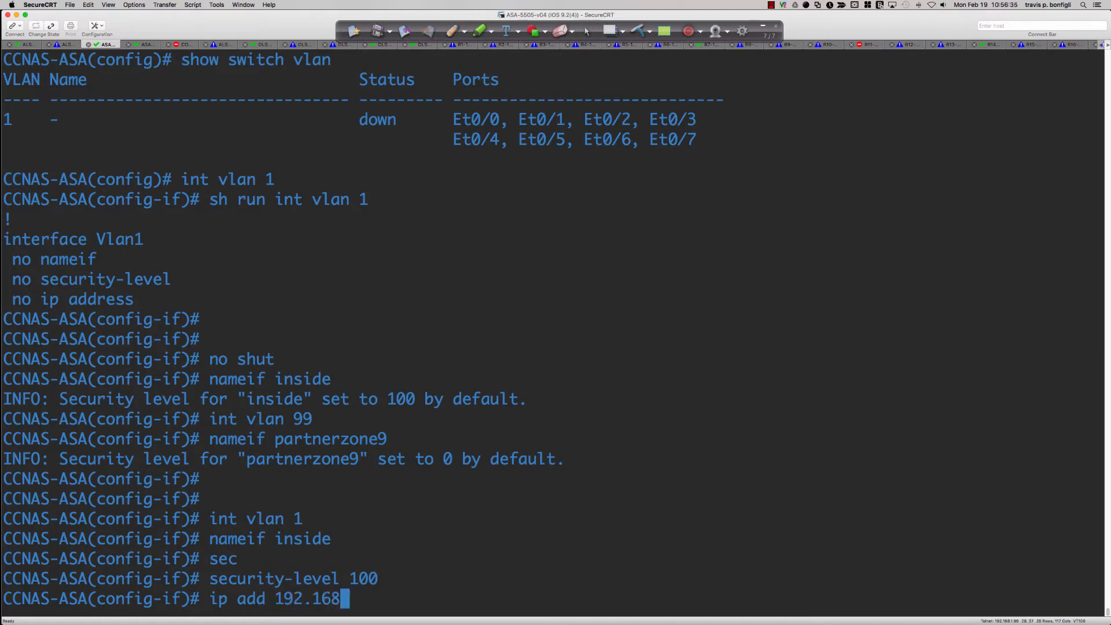
text(.1.1 255.255.255.0)
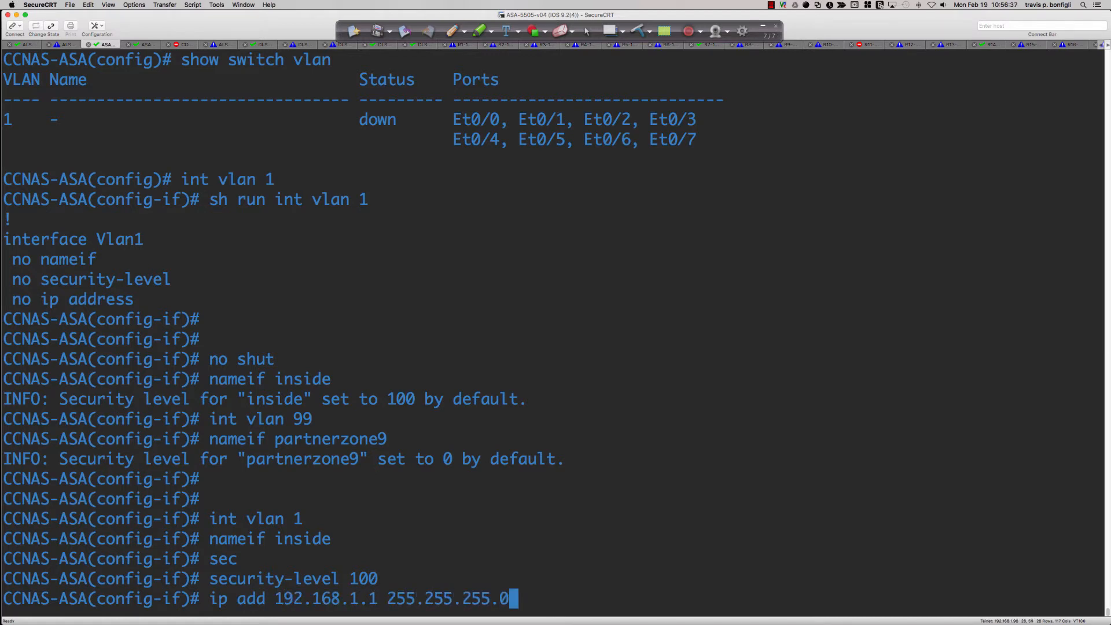
key(Return)
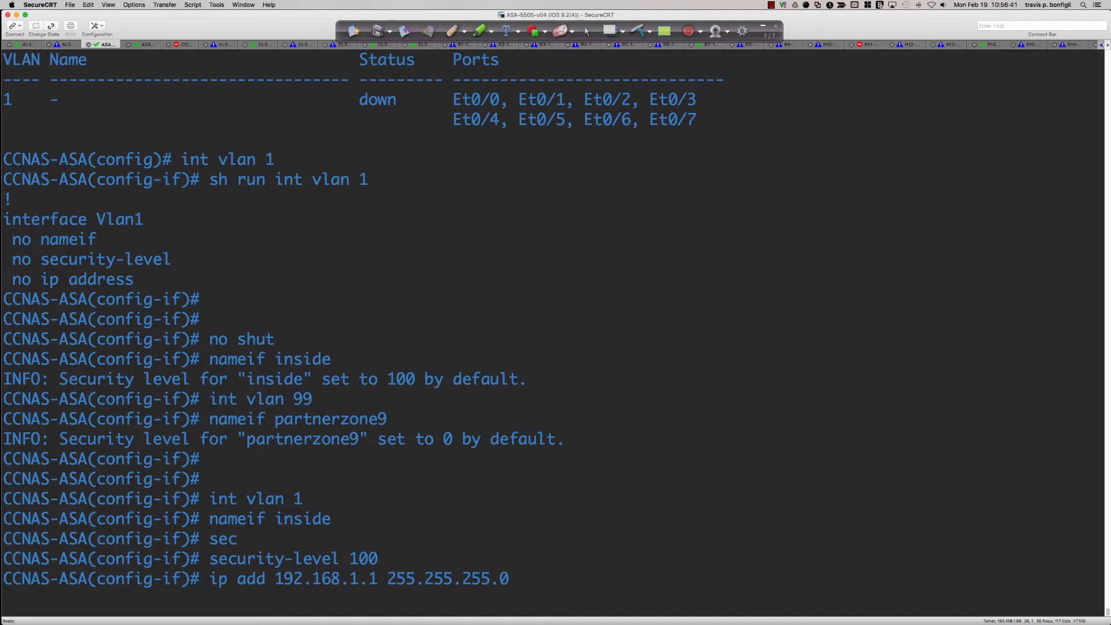
Try to name the physical ASA's VLAN 2 interface outside while the VLAN 99 interface is still configured
text(int vlan 2)
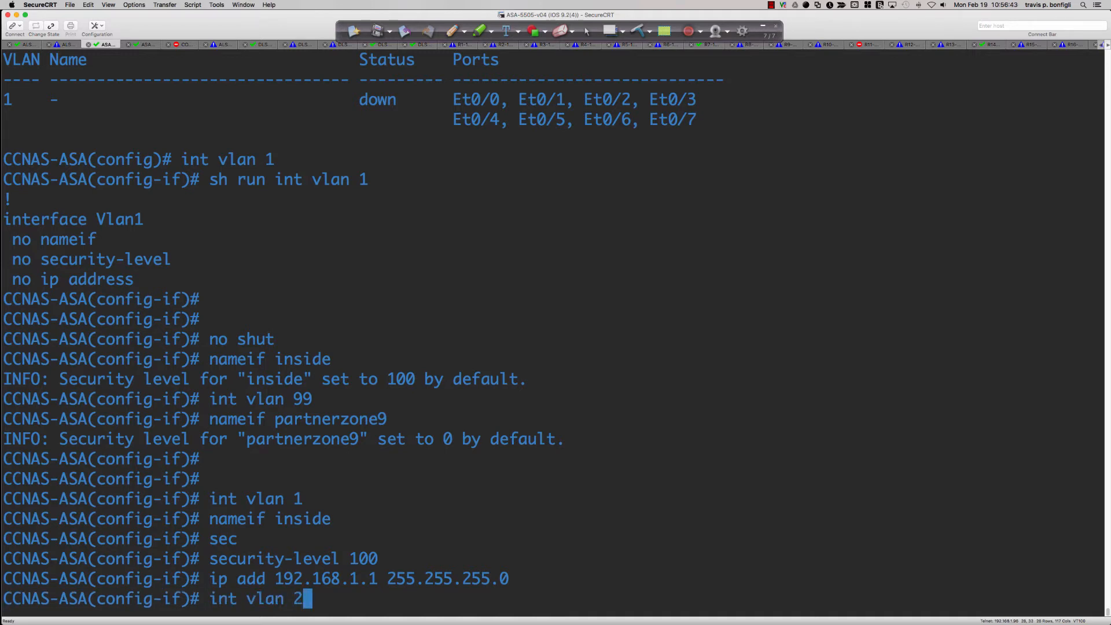
key(Return)
text(name)
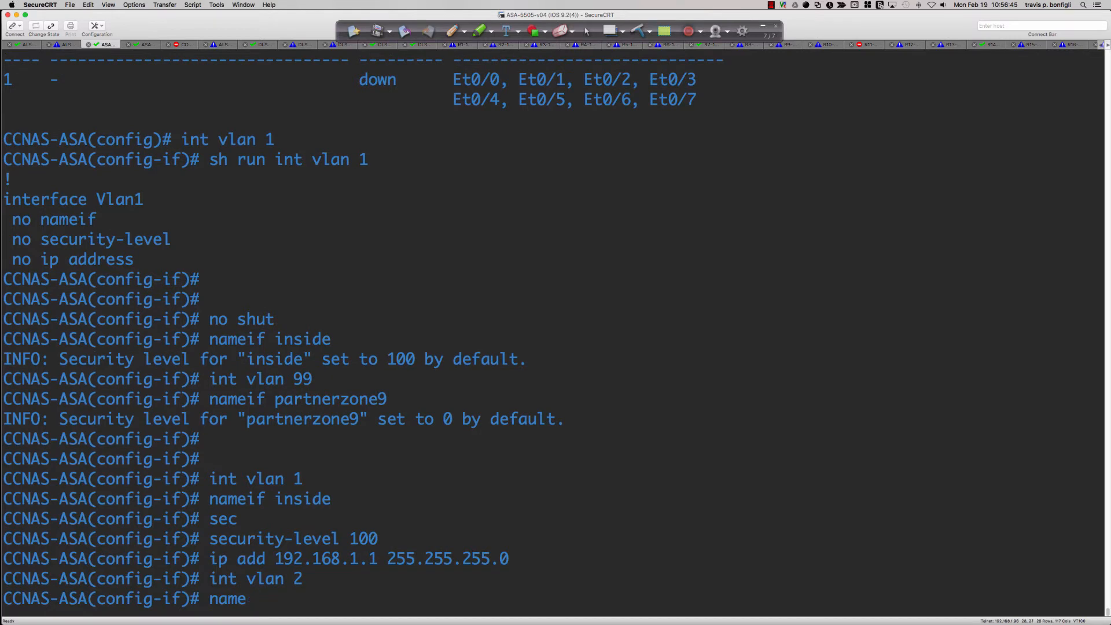
text(if outside)
key(Return)
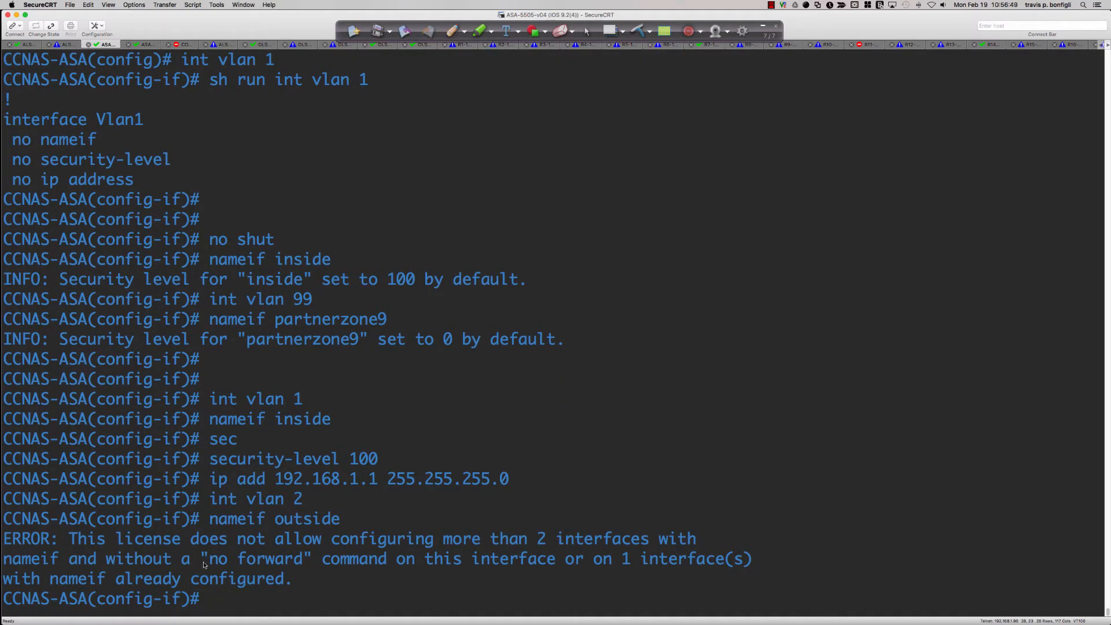
Highlight the license error text, especially the part about the limit on named interfaces
drag(43, 542, 341, 573)
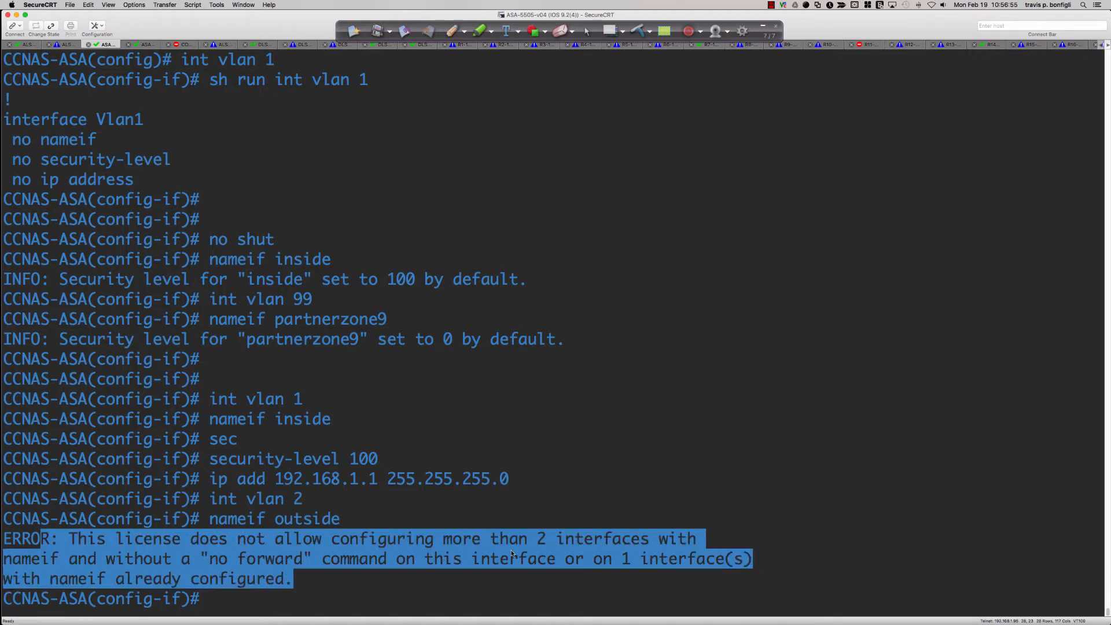
click(128, 563)
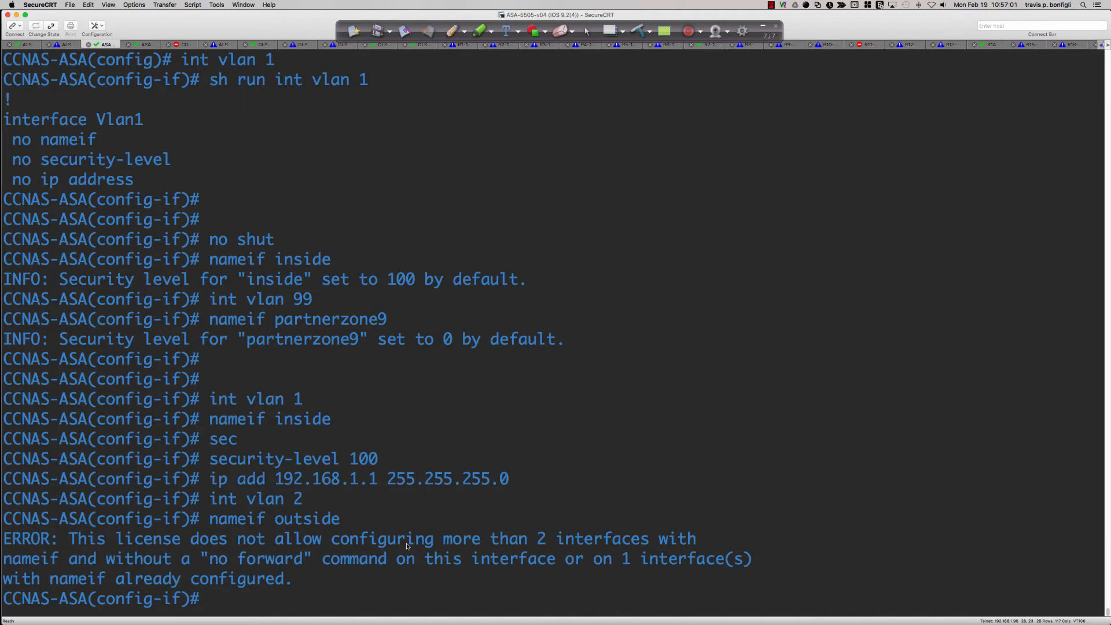
drag(407, 541, 697, 541)
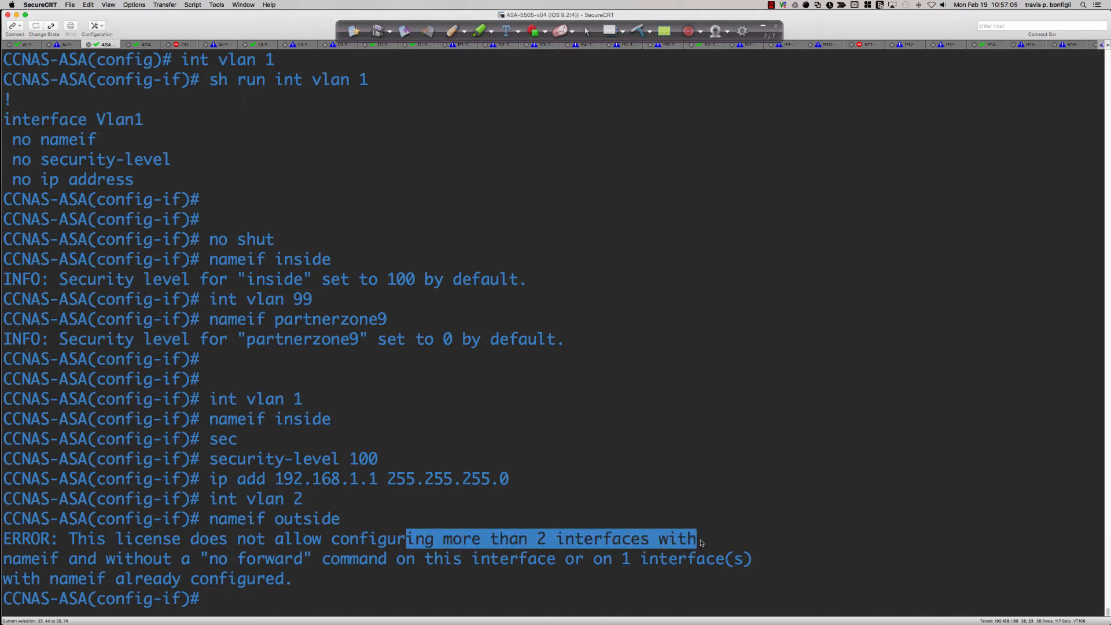
click(700, 442)
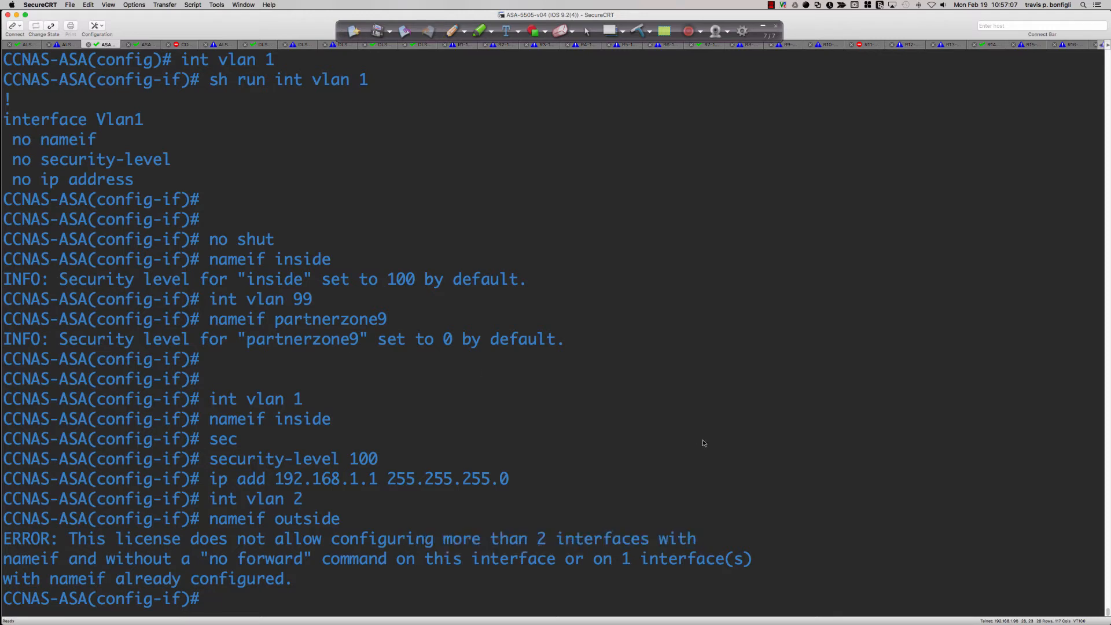
Exit interface configuration and remove the VLAN 99 interface from the physical ASA
text(exit)
key(Return)
text(no in)
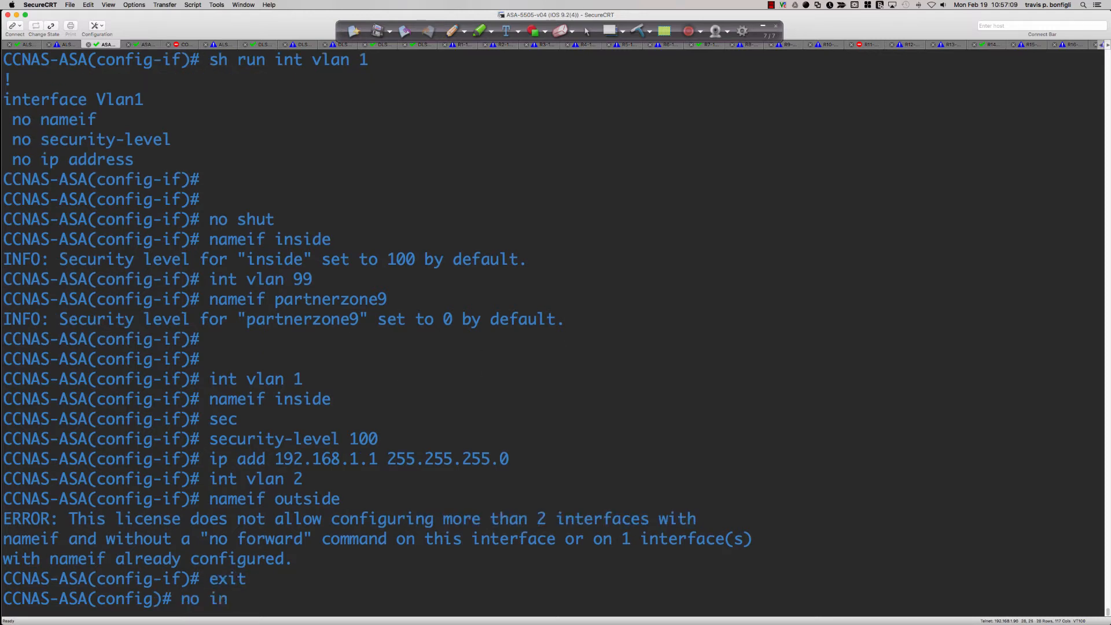
text(t vlan 99)
key(Return)
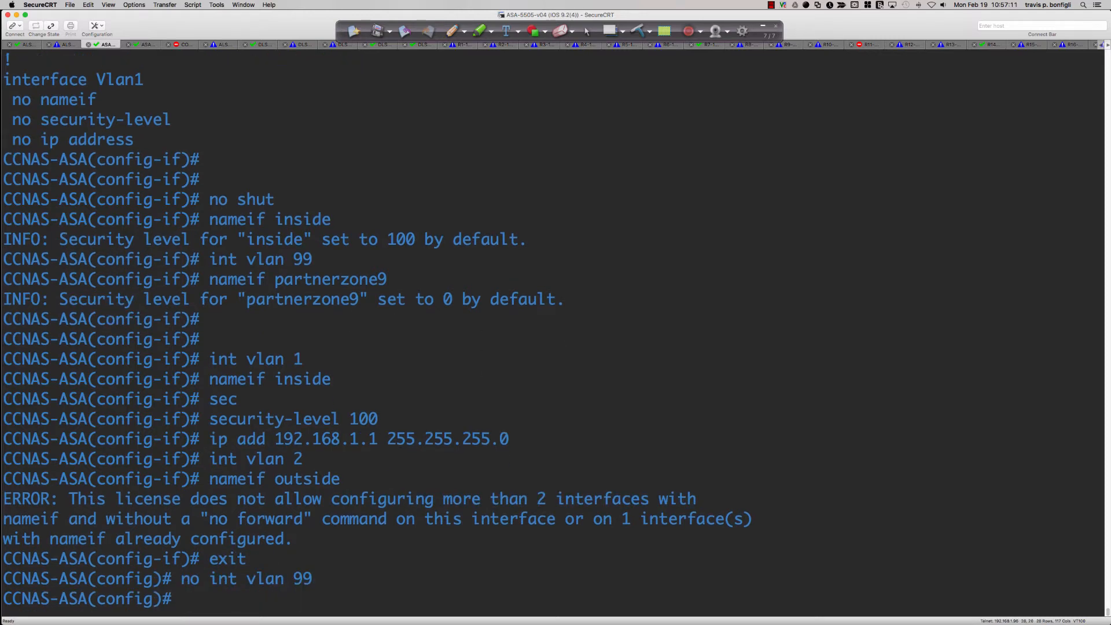
Enter the physical ASA's VLAN 2 interface and name it outside
text(int vlan 2)
key(Return)
text(na)
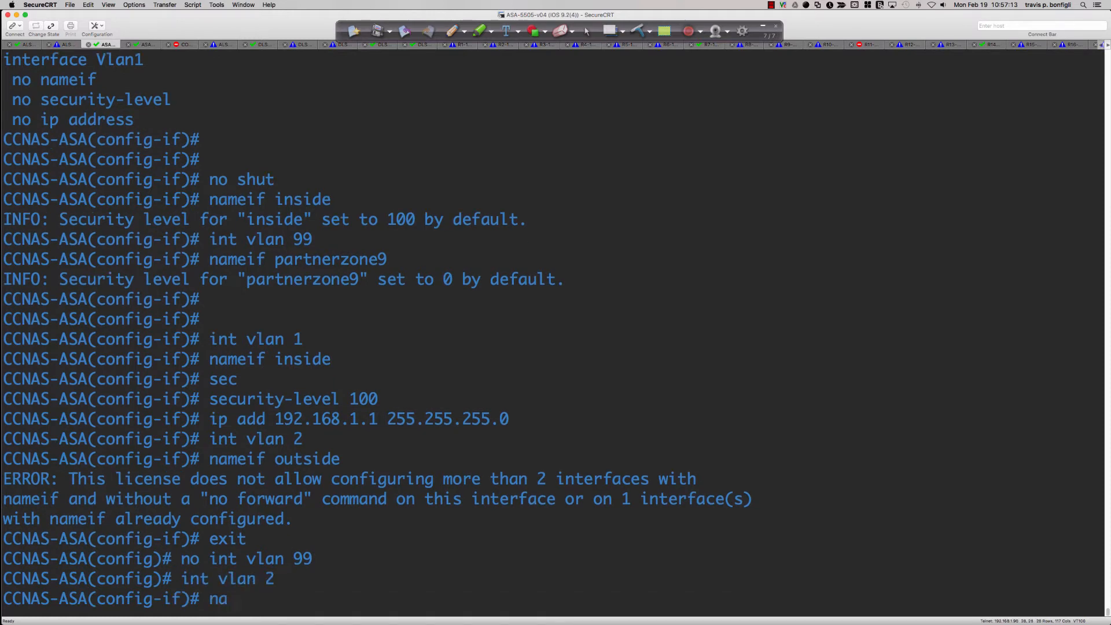
text(meif outside)
key(Return)
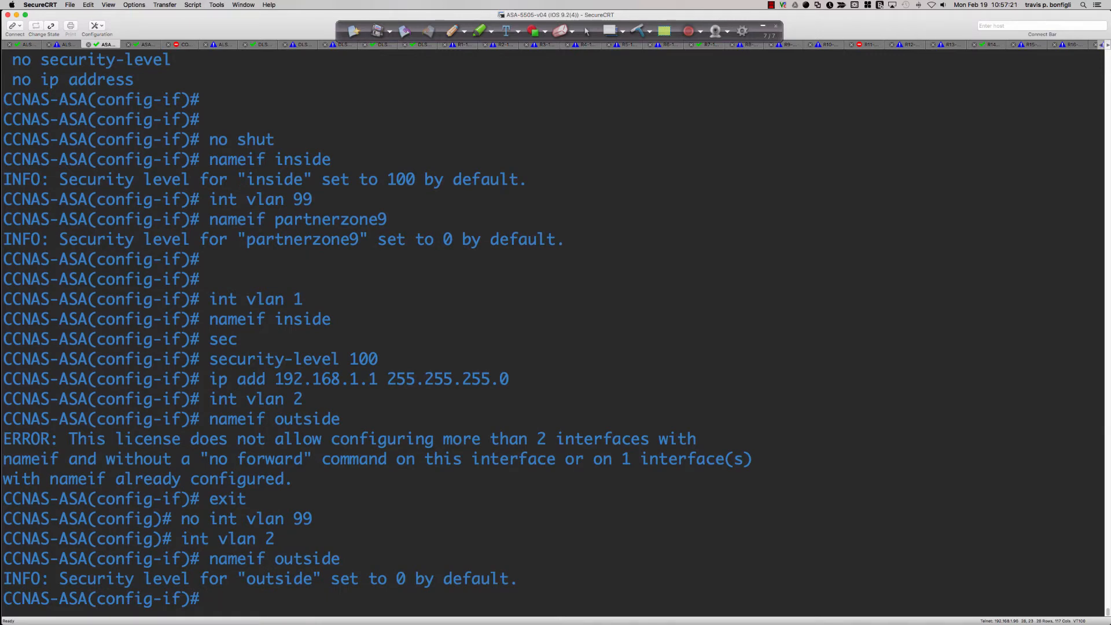
Set the physical ASA's outside interface to security level 0 and enable it with no shut
text(se)
key(Tab)
text(cu)
key(Tab)
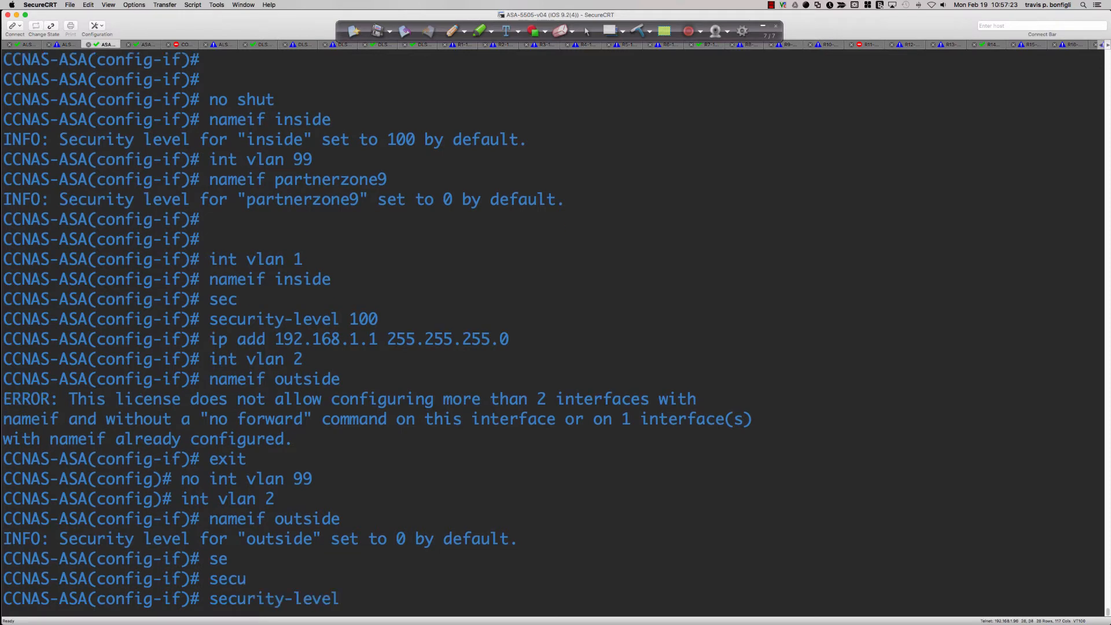
text(0)
key(Return)
text(no shut)
key(Return)
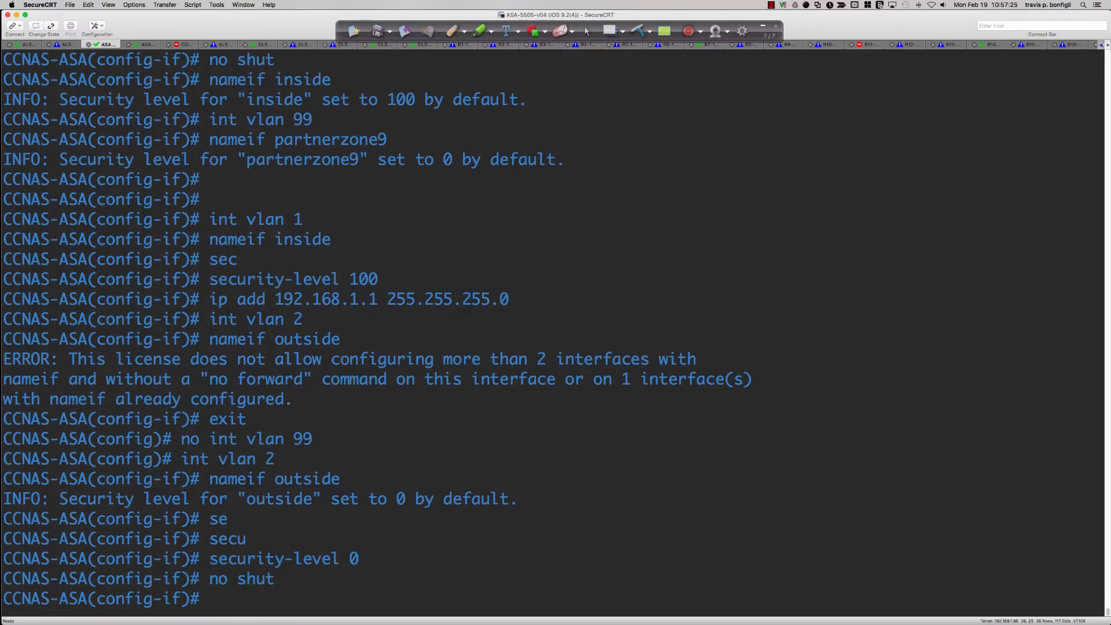
Display the physical ASA's running configuration for the VLAN 1 interface and for the VLAN 2 interface
text(do sh run int vlan 1)
key(Return)
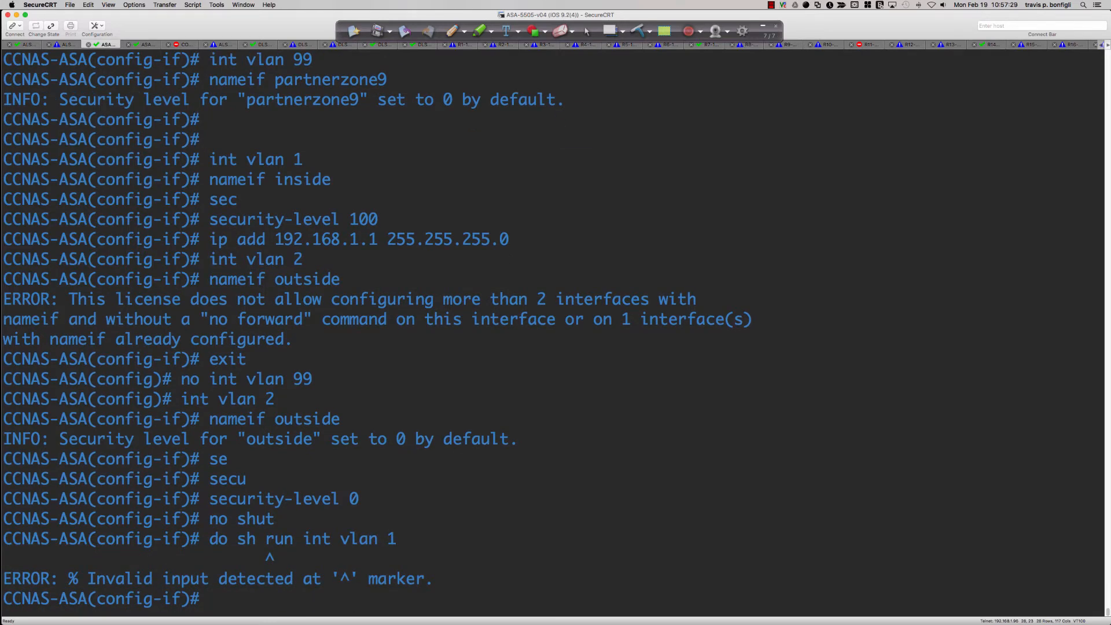
text(sh run int vlan 1)
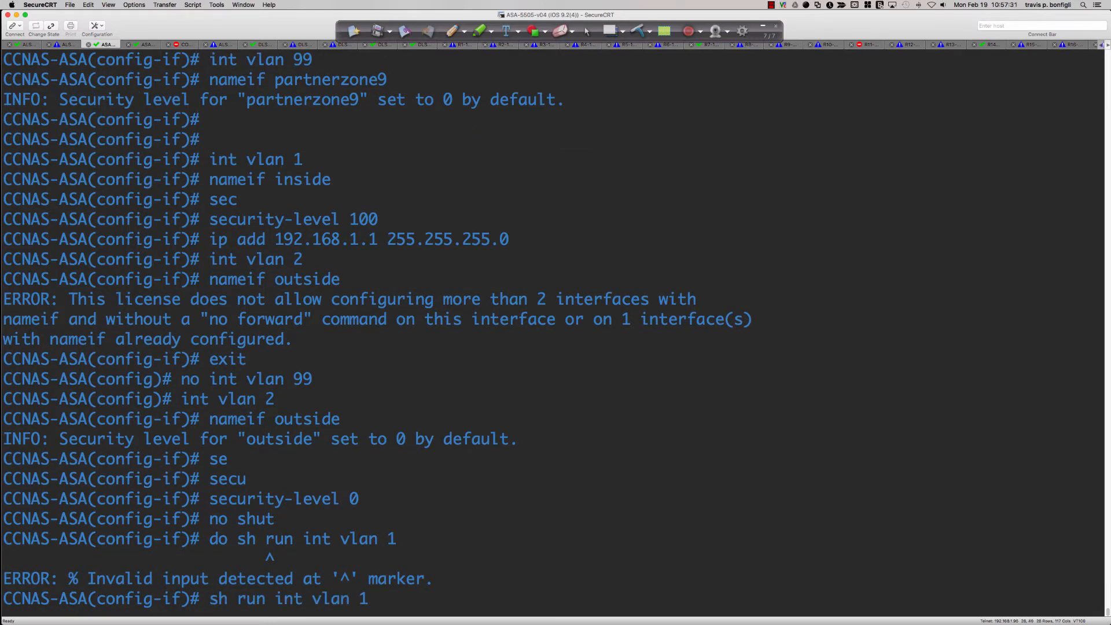
key(Return)
text(sh run)
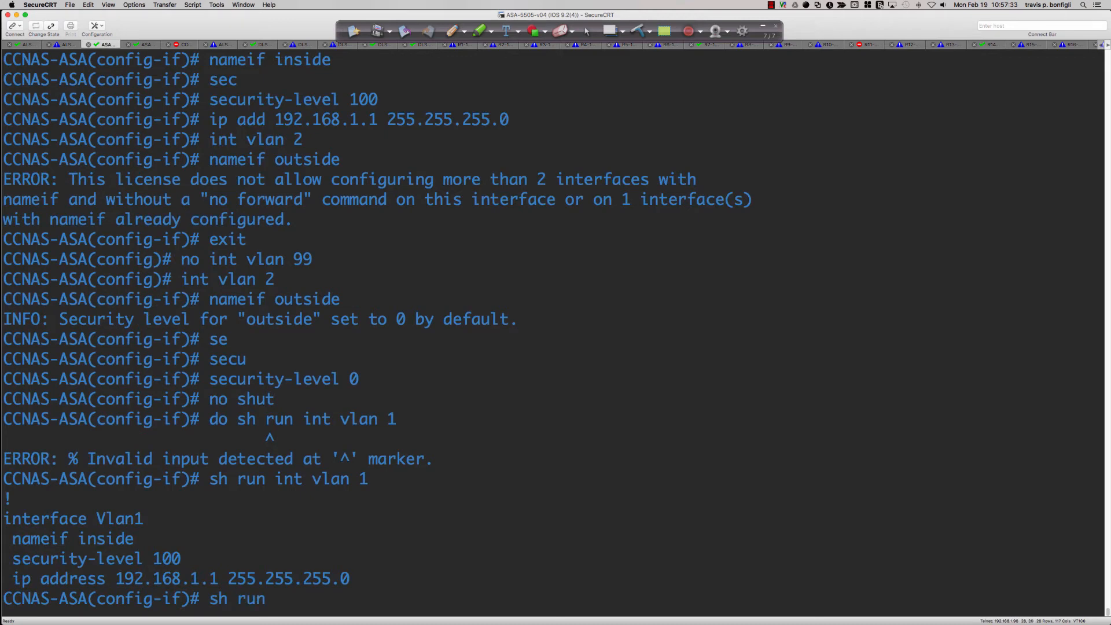
text( int vlan 2)
key(Return)
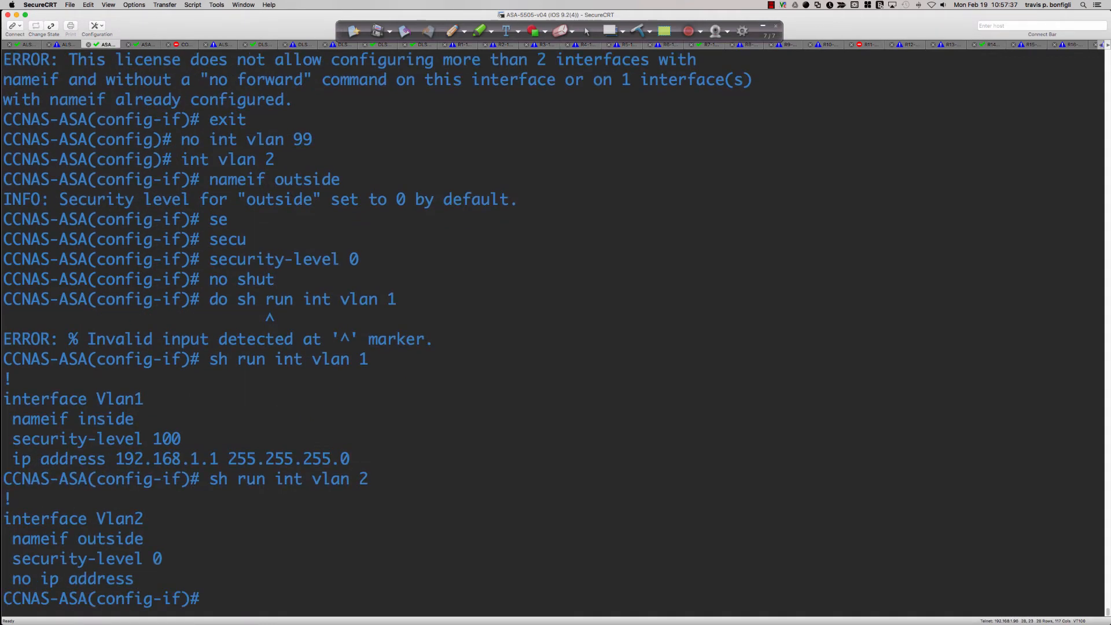
Assign IP address 209.165.200.226 with mask 255.255.255.248 to the physical ASA's outside VLAN 2 interface
text(ip add 209.165.200.)
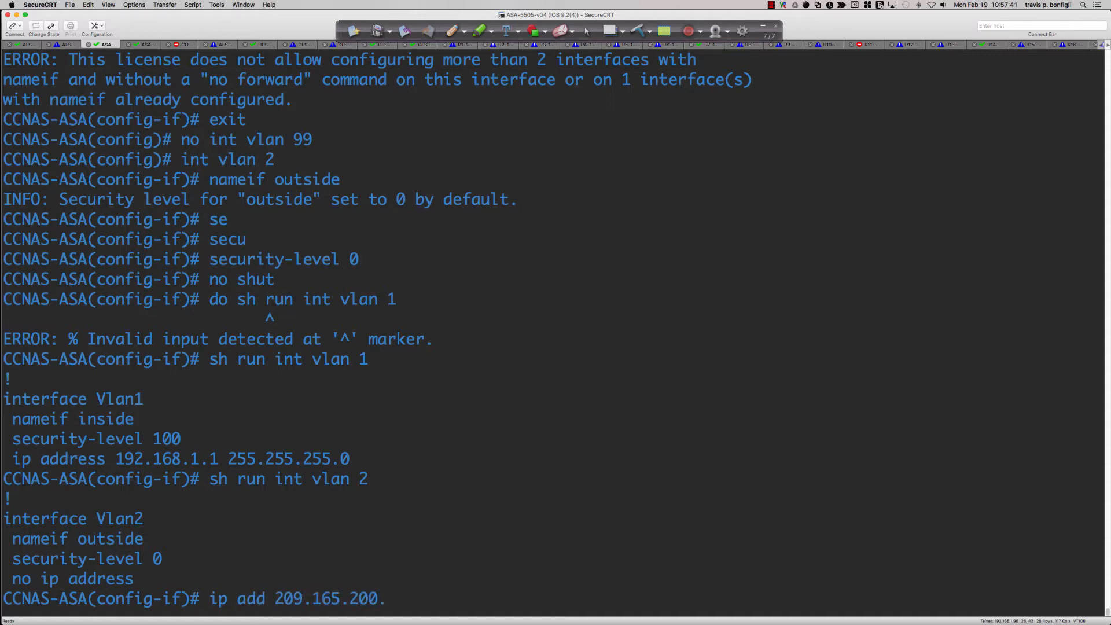
key(super+Tab)
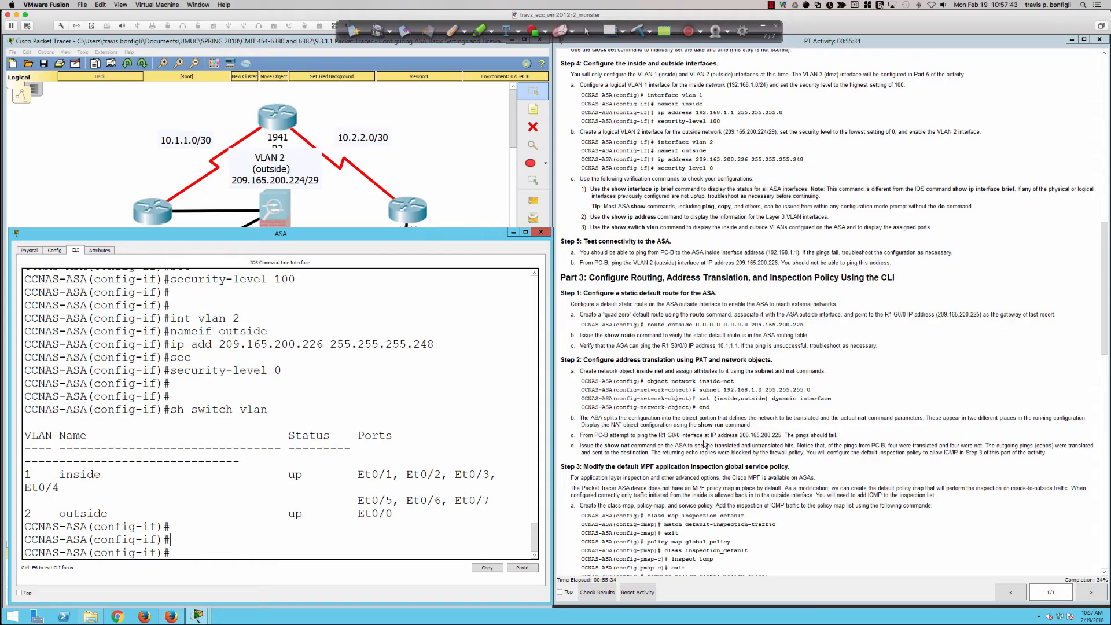
key(super+Tab)
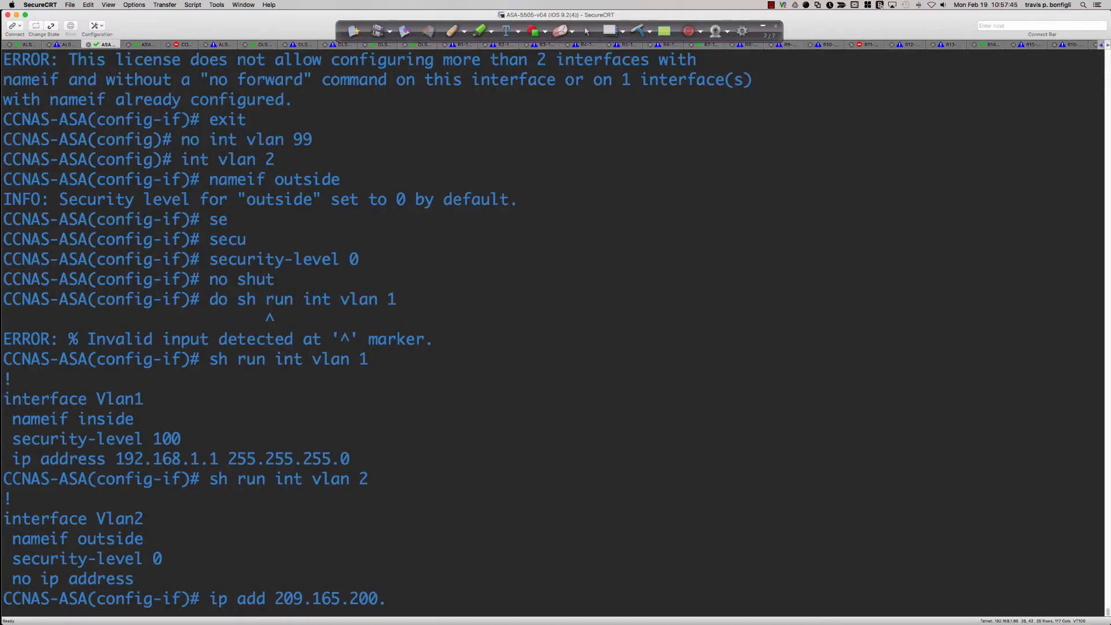
text(226 255.255.2)
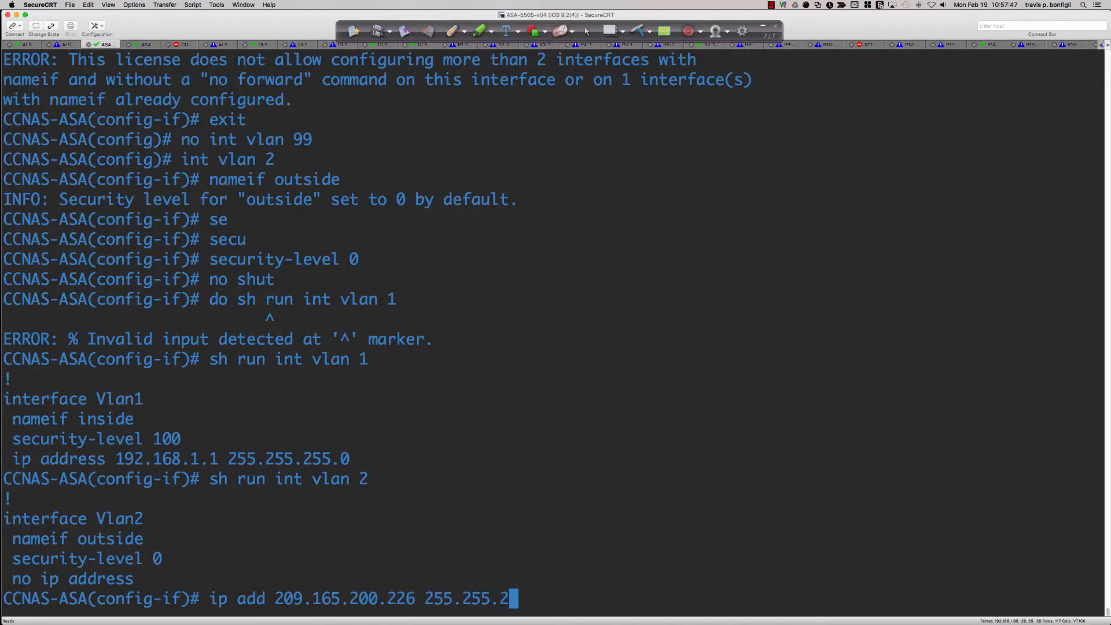
text(55.248)
key(Return)
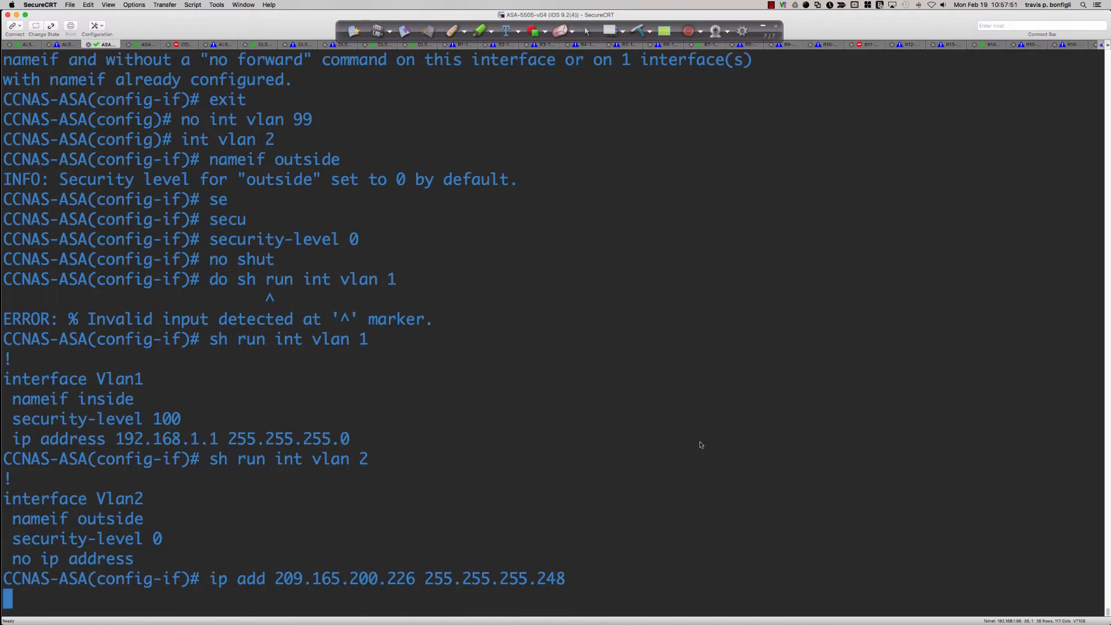
Switch to the Packet Tracer ASA CLI and try the IOS-style command sh ip int bri
key(super+Tab)
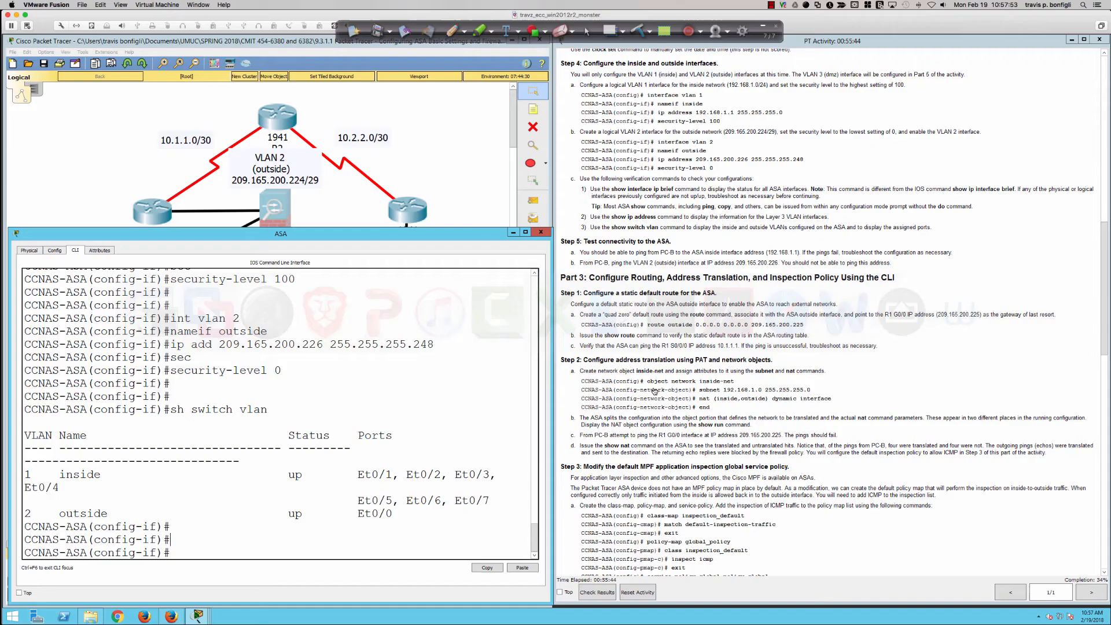
scroll(647, 331, down, 5)
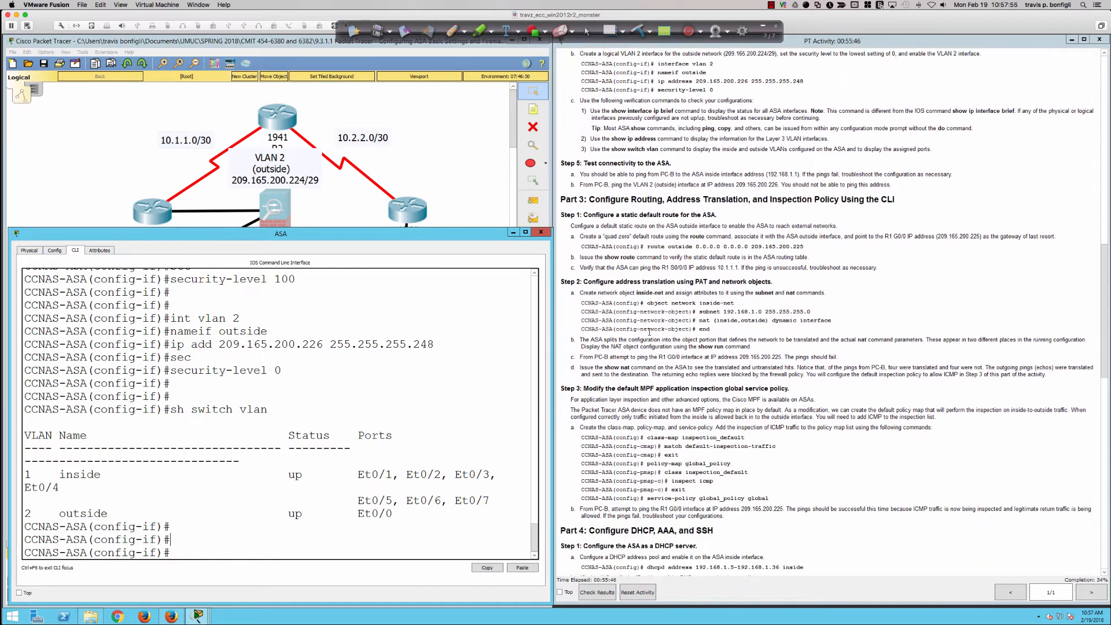
scroll(647, 332, up, 1)
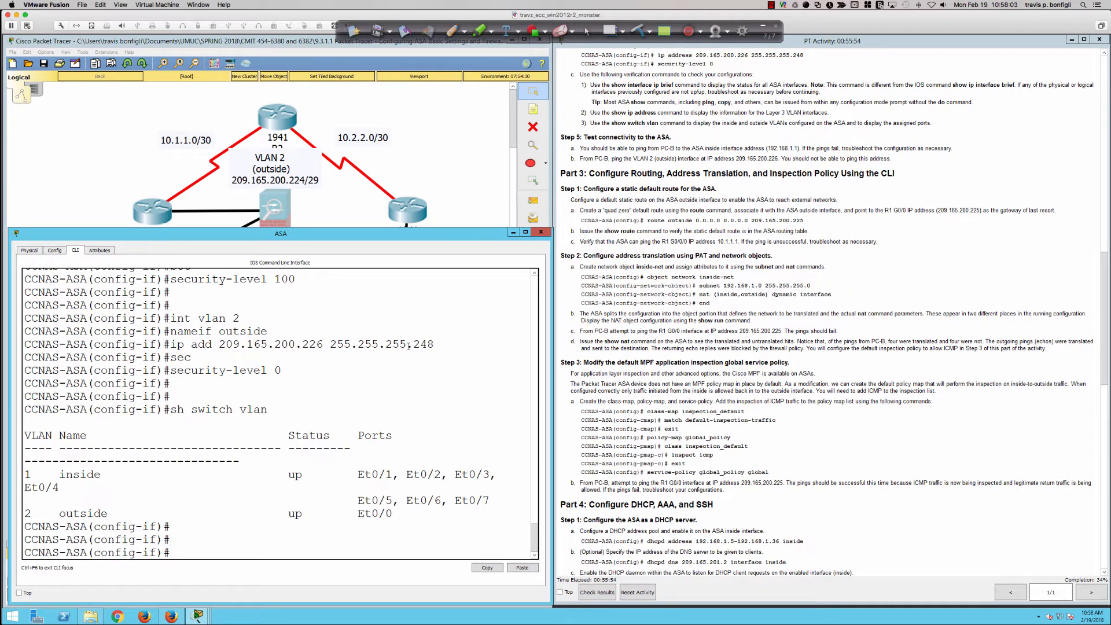
key(Return)
key(Return)
key(Return)
key(Return)
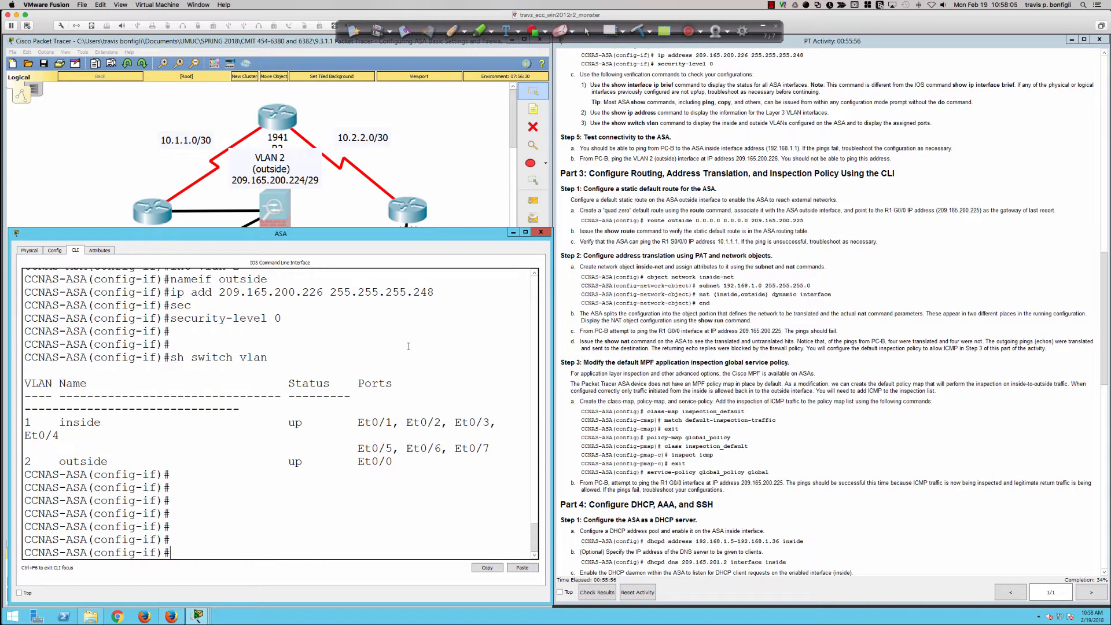
text(sh ip int bri)
key(Return)
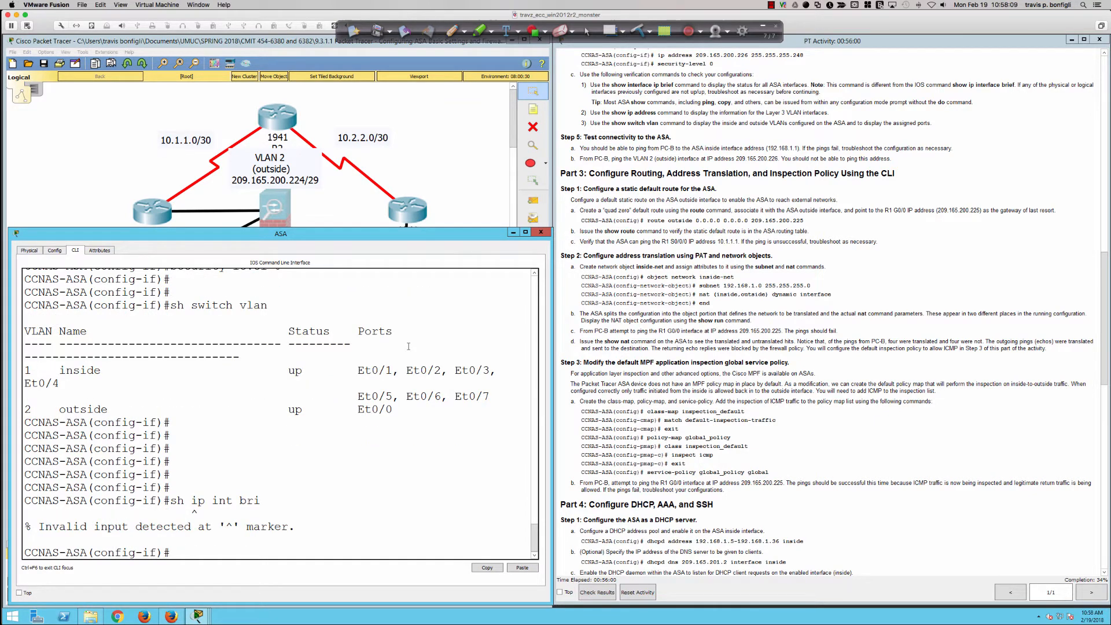
List the simulated ASA's interface addresses and status with sh int ip bri
key(Return)
key(Return)
key(Return)
text(sh int)
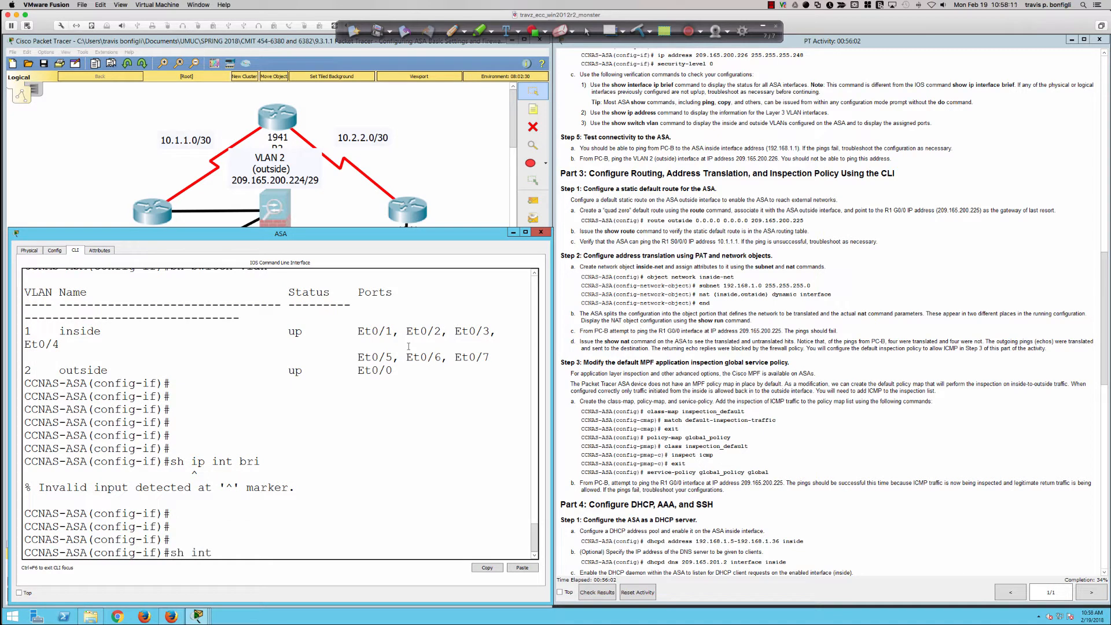
text( ip bri)
key(Return)
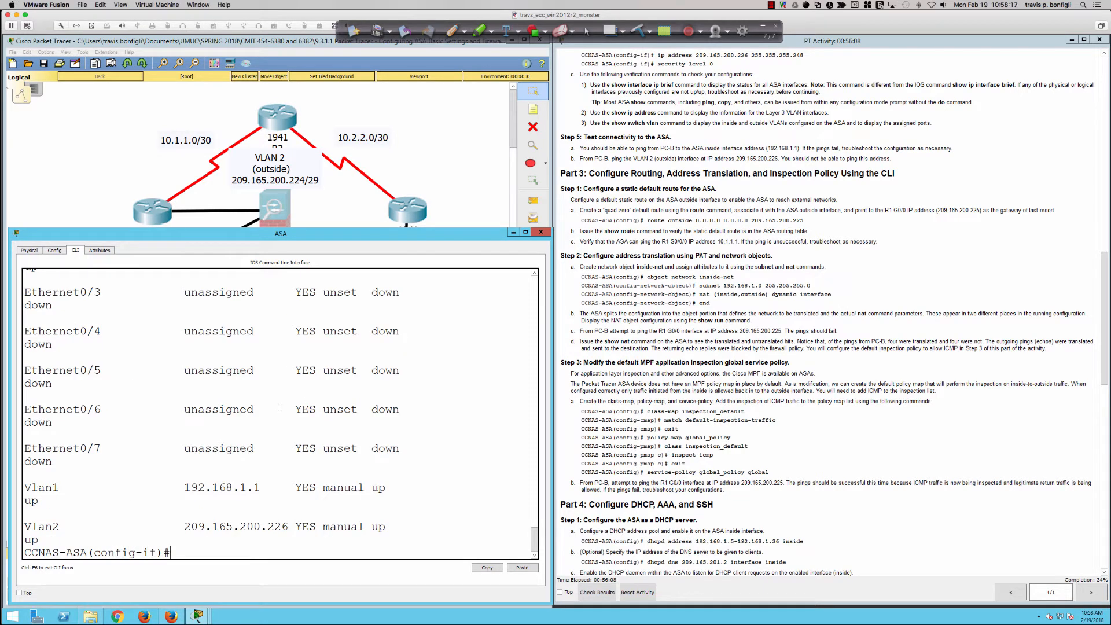
Review the Ethernet port entries in the interface listing and highlight the Vlan1 and Vlan2 rows
scroll(279, 408, up, 5)
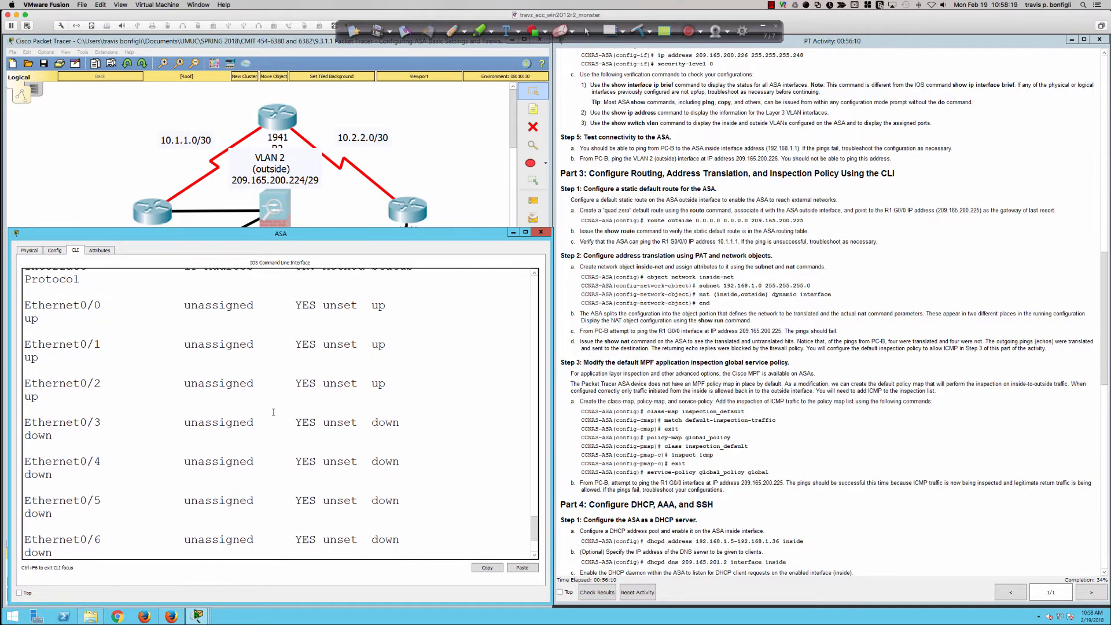
scroll(273, 412, up, 1)
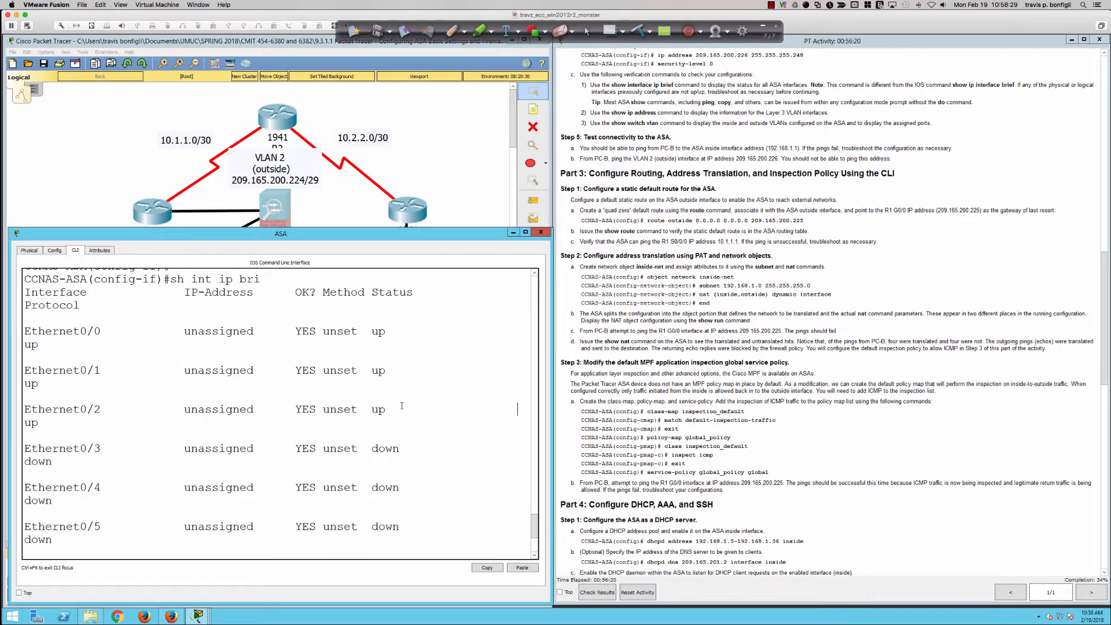
drag(401, 406, 272, 346)
scroll(271, 348, down, 3)
scroll(272, 348, down, 1)
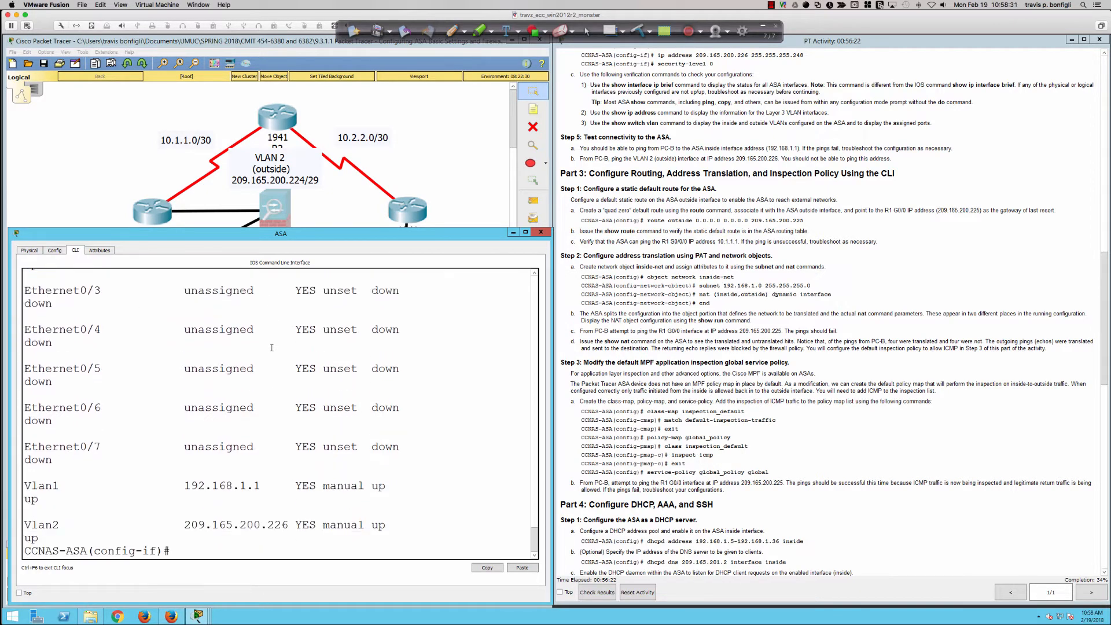
drag(26, 486, 417, 524)
click(418, 525)
Display the simulated ASA's full running configuration and highlight the Ethernet0/0 interface number
text(do sh run)
key(Return)
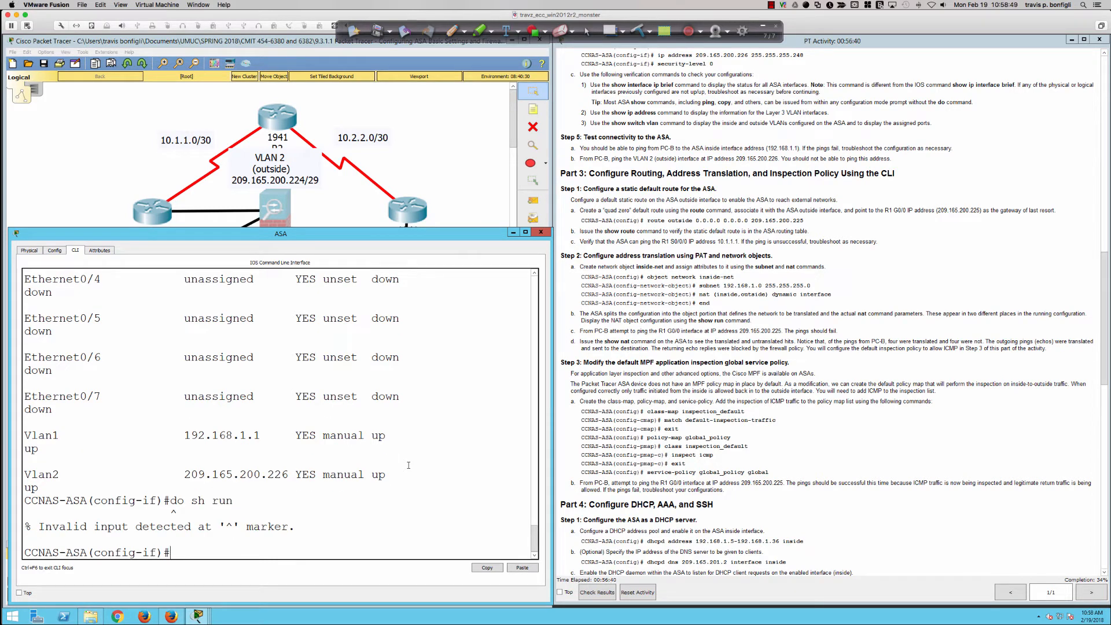
text(sh run)
key(Return)
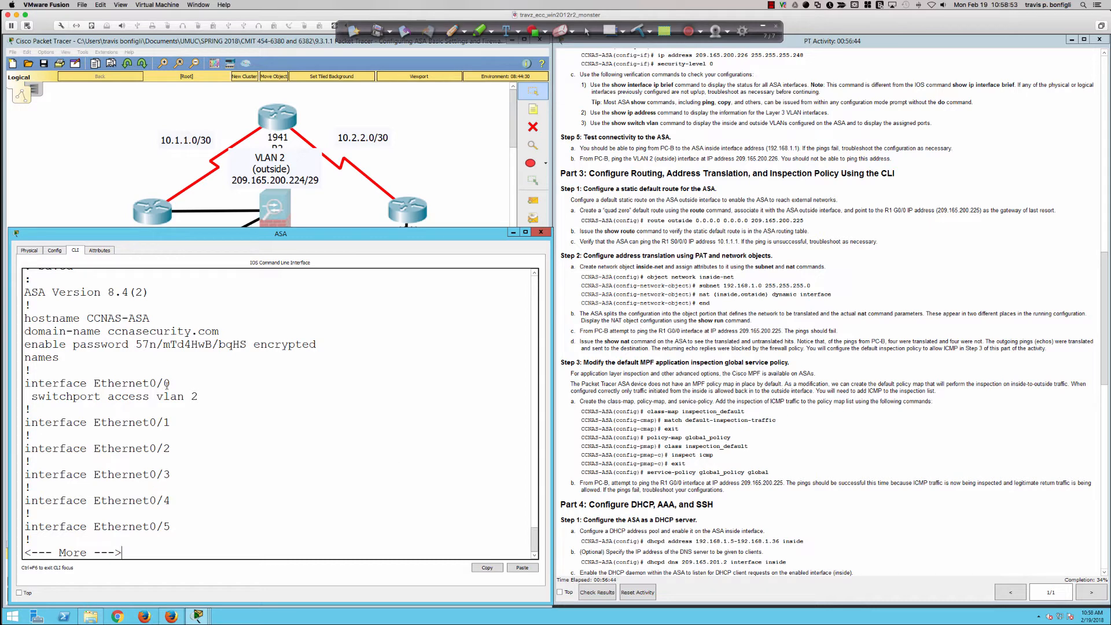
drag(167, 384, 148, 383)
Switch to the physical ASA session in SecureCRT and display its running configuration through the Ethernet port entries
key(super+Tab)
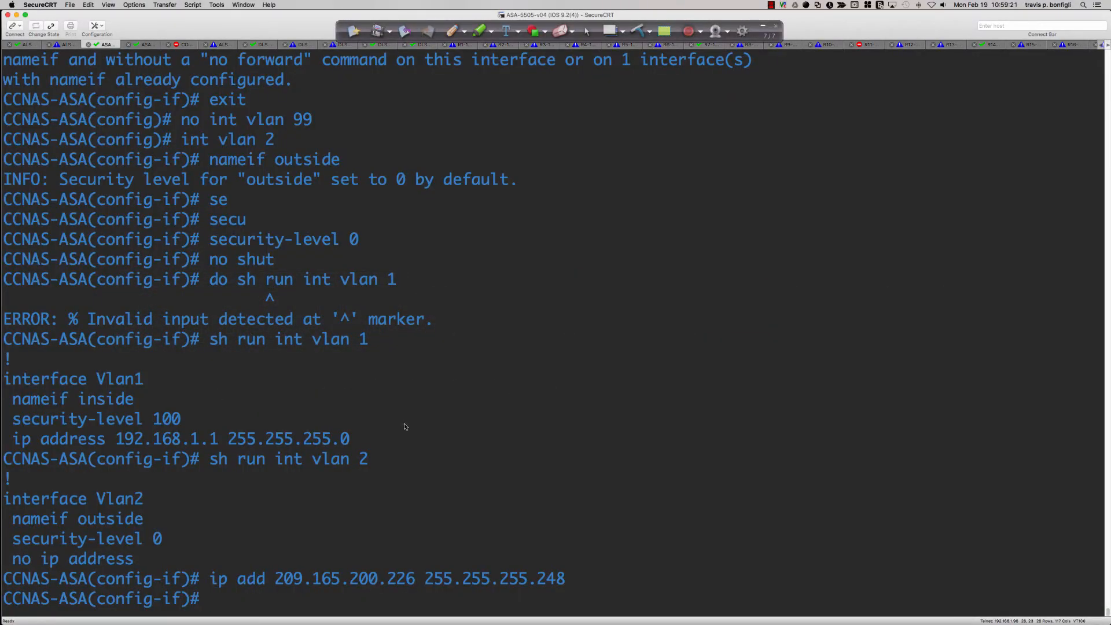
text(so rh)
key(BackSpace)
key(BackSpace)
key(BackSpace)
key(BackSpace)
key(BackSpace)
key(BackSpace)
text(do)
key(BackSpace)
key(BackSpace)
text(sh run)
key(Return)
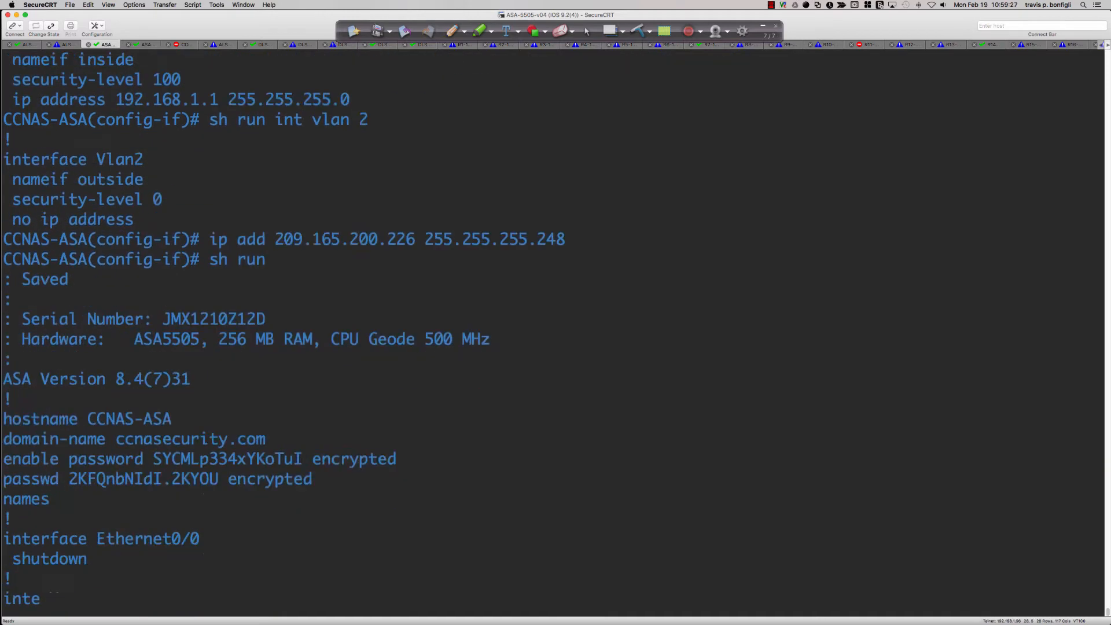
key(Return)
key(Return)
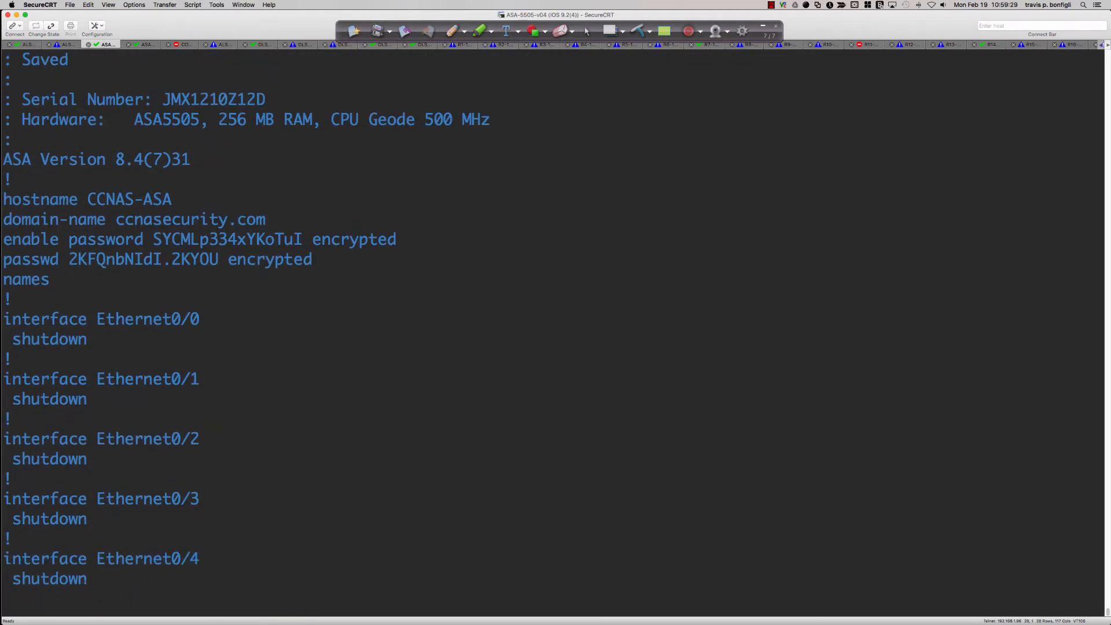
Enter interface configuration for Ethernet0/0 on the physical ASA
text(int)
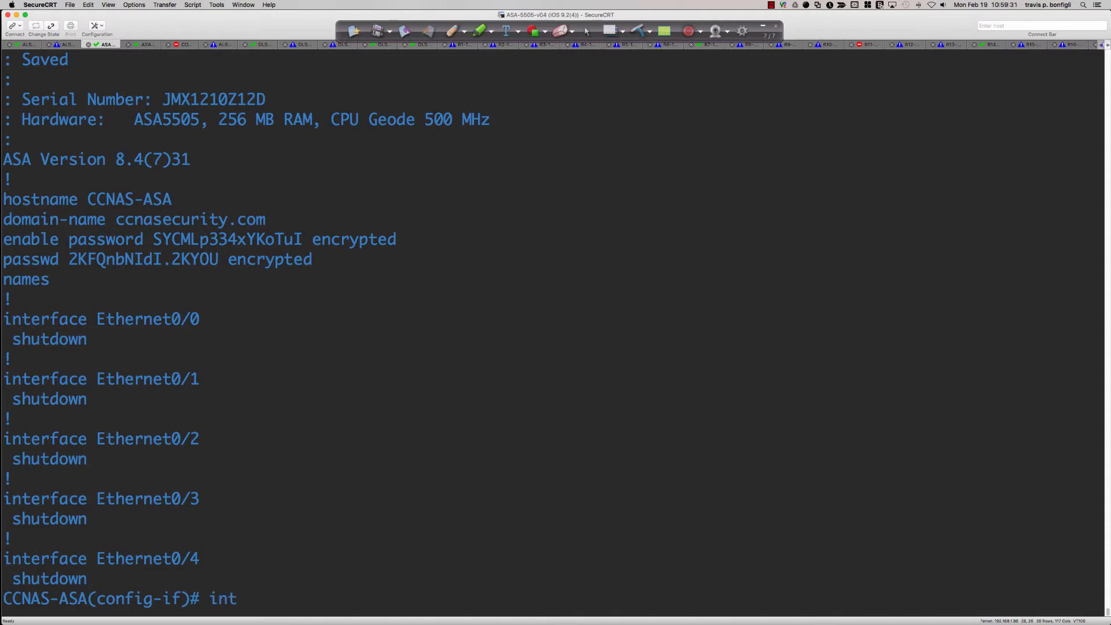
text( e0/0)
key(Return)
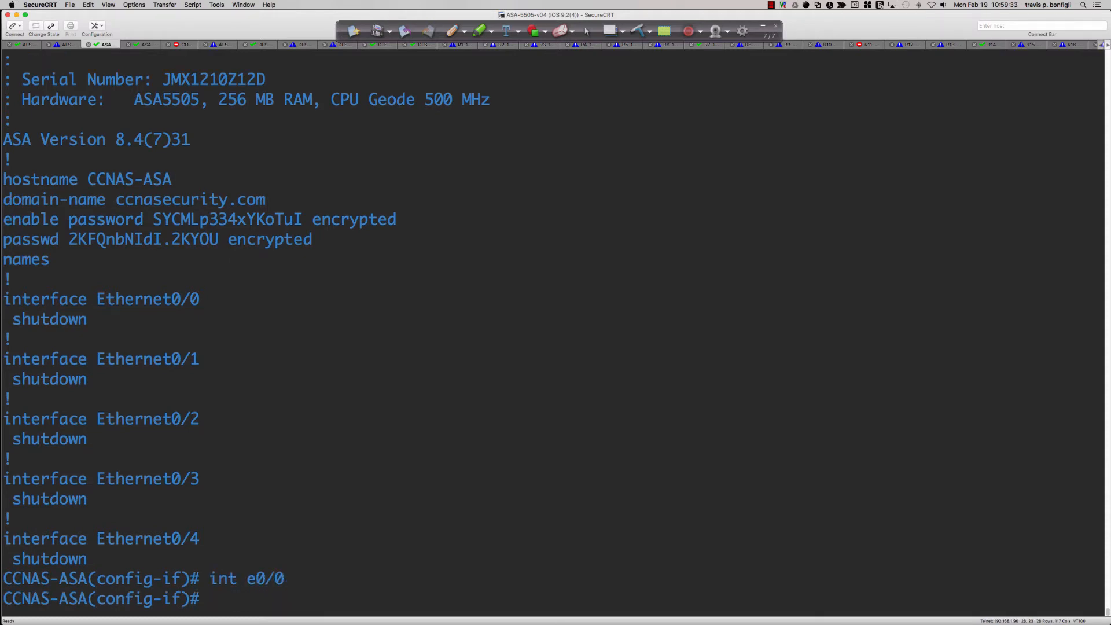
List the ip add options and try to assign 209.165.200.226 255.255.255.248 directly to Ethernet0/0
text(ip add ?)
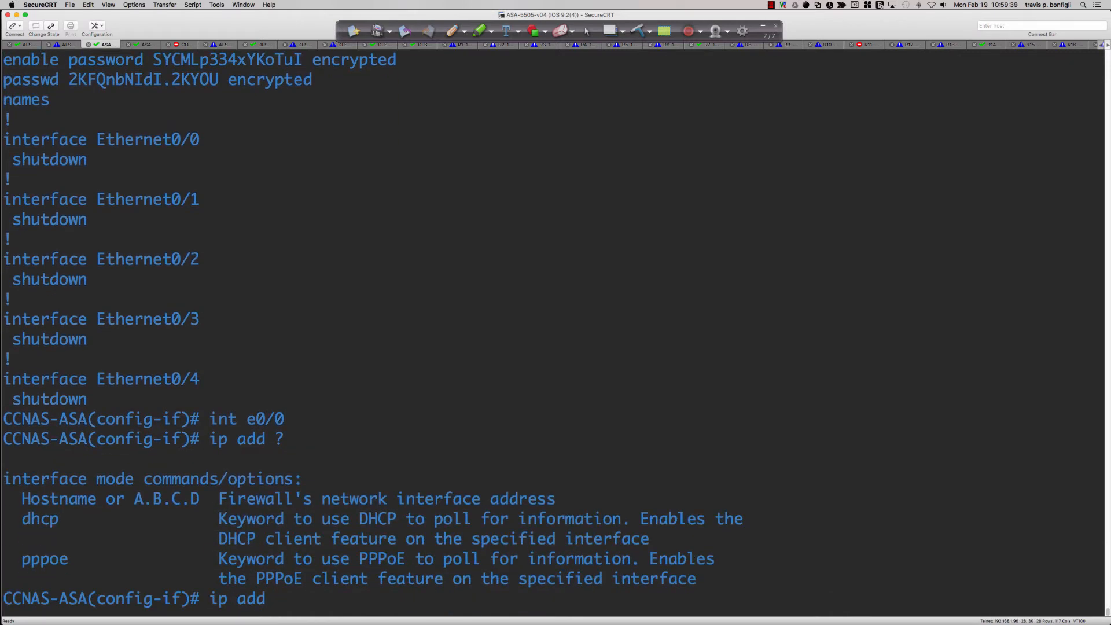
text(209.165.200.226 255.2)
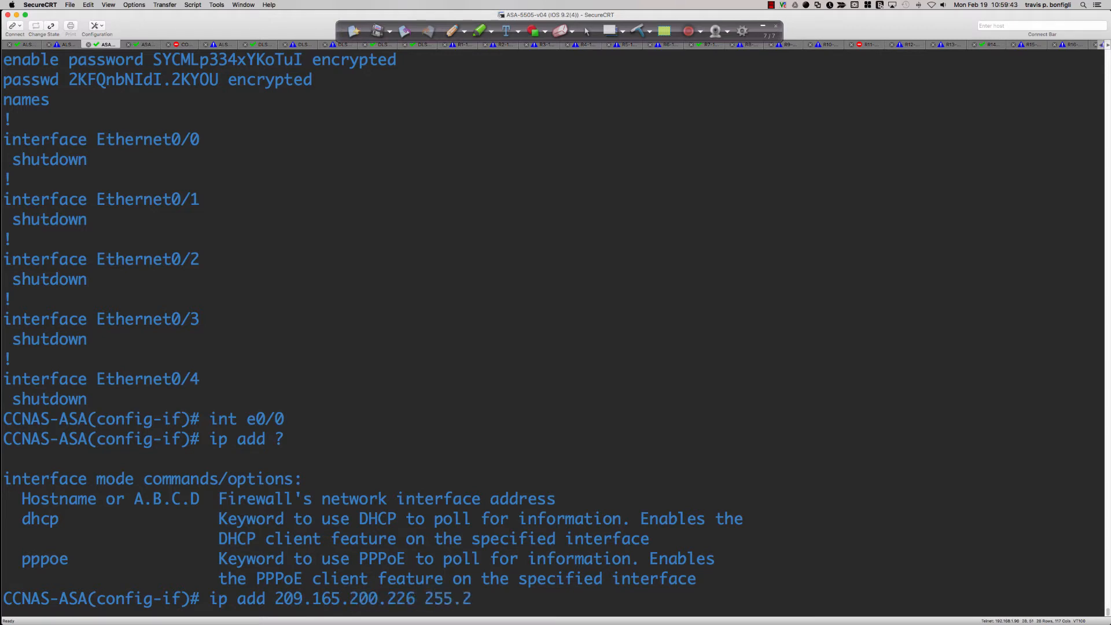
text(55.255.248)
key(Return)
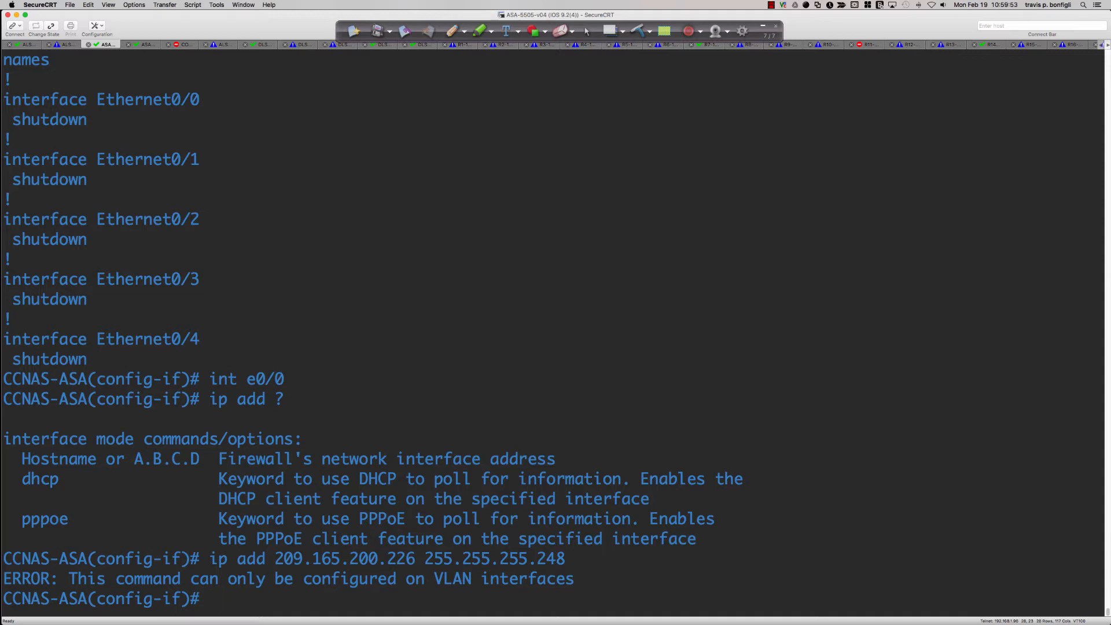
Enable Ethernet0/0 with no shut and make it an access port in VLAN 2
text(no shut)
key(Return)
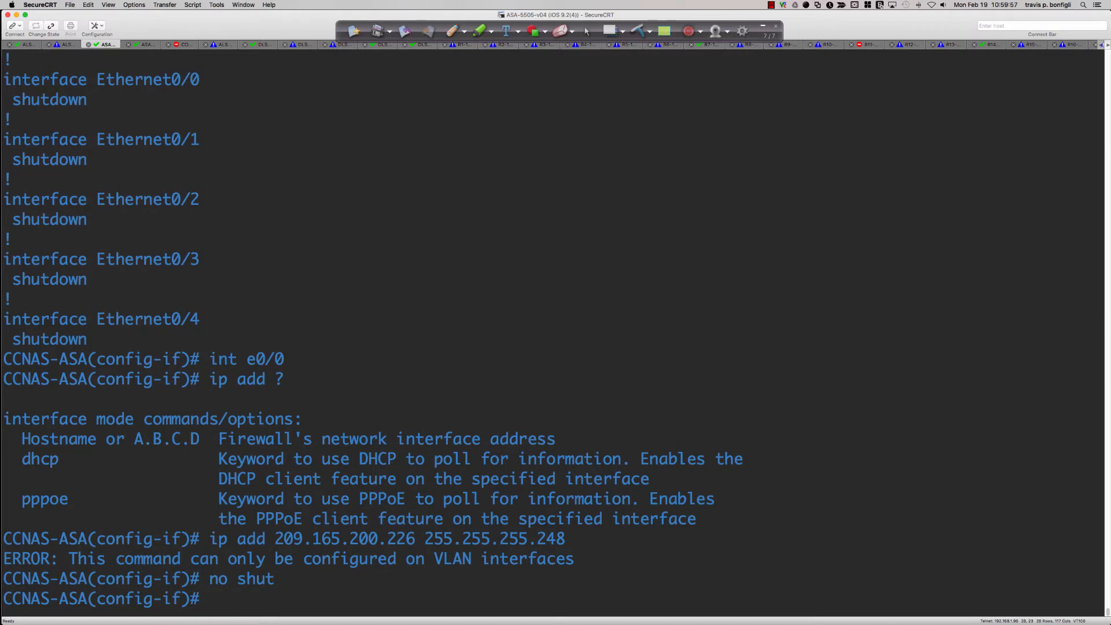
text(swi)
key(Tab)
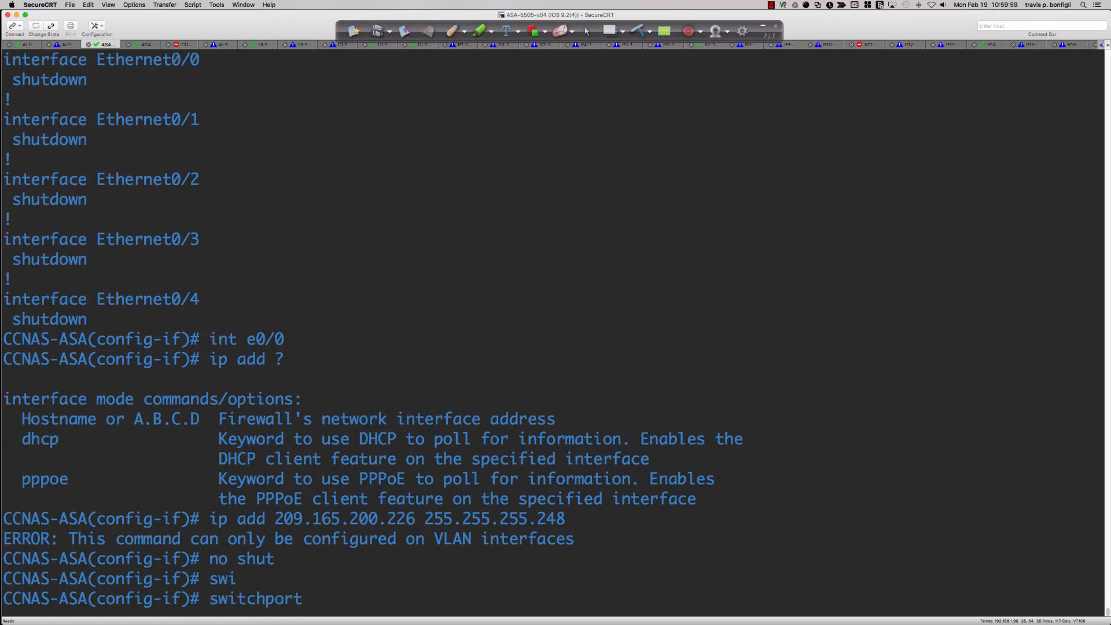
text(acc)
key(Tab)
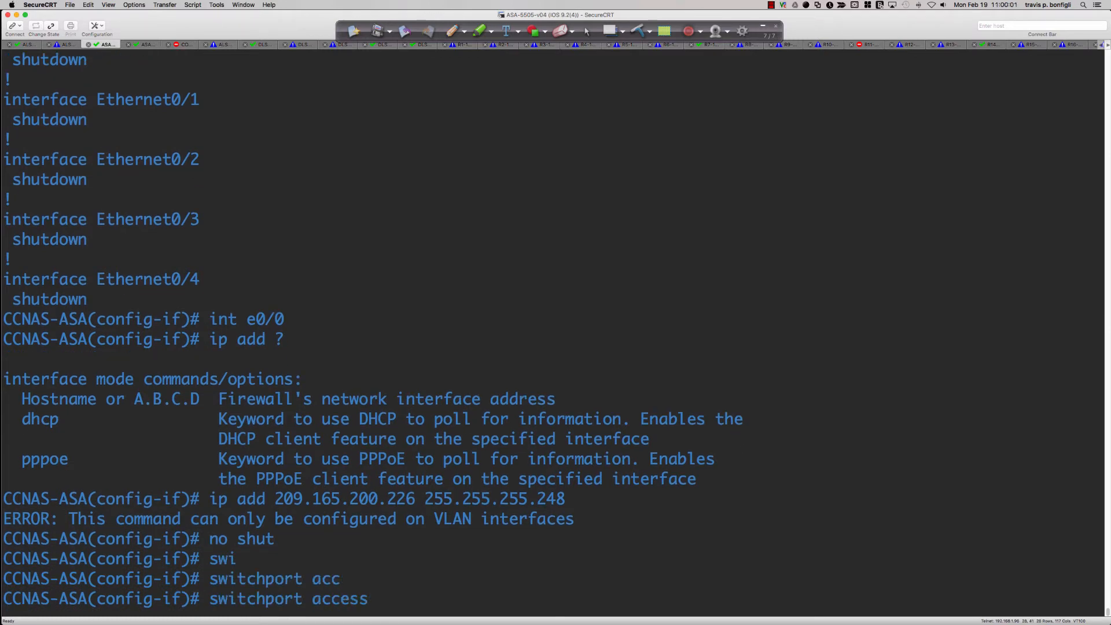
text(vlan 2)
key(Return)
Display the physical ASA's running configuration to check the Ethernet0/0 switchport settings
text(do sh run)
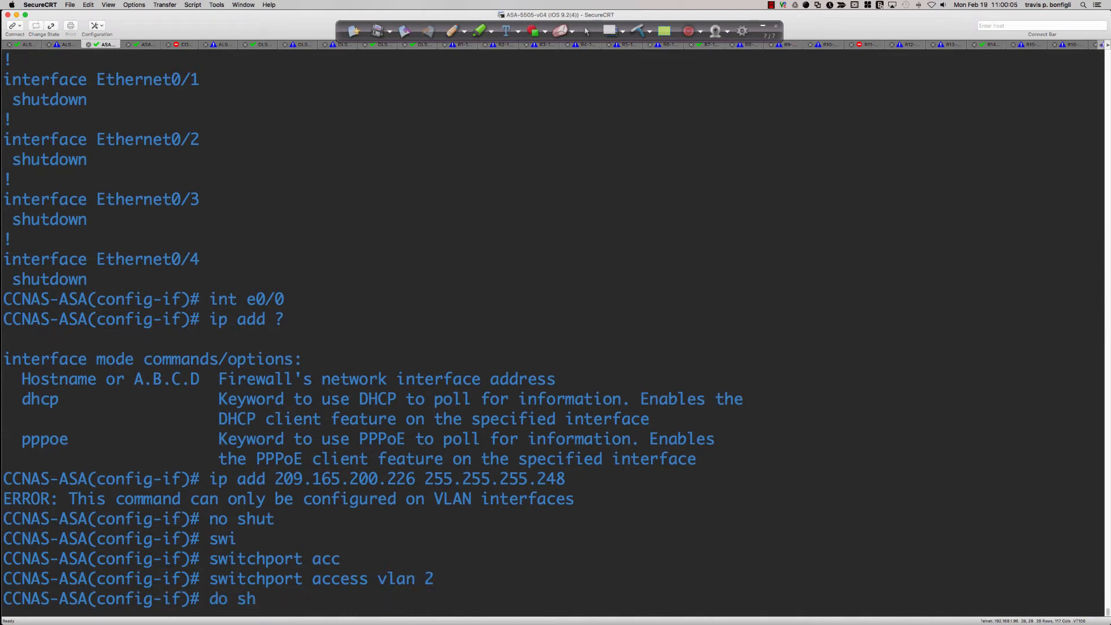
key(Return)
text(sh run)
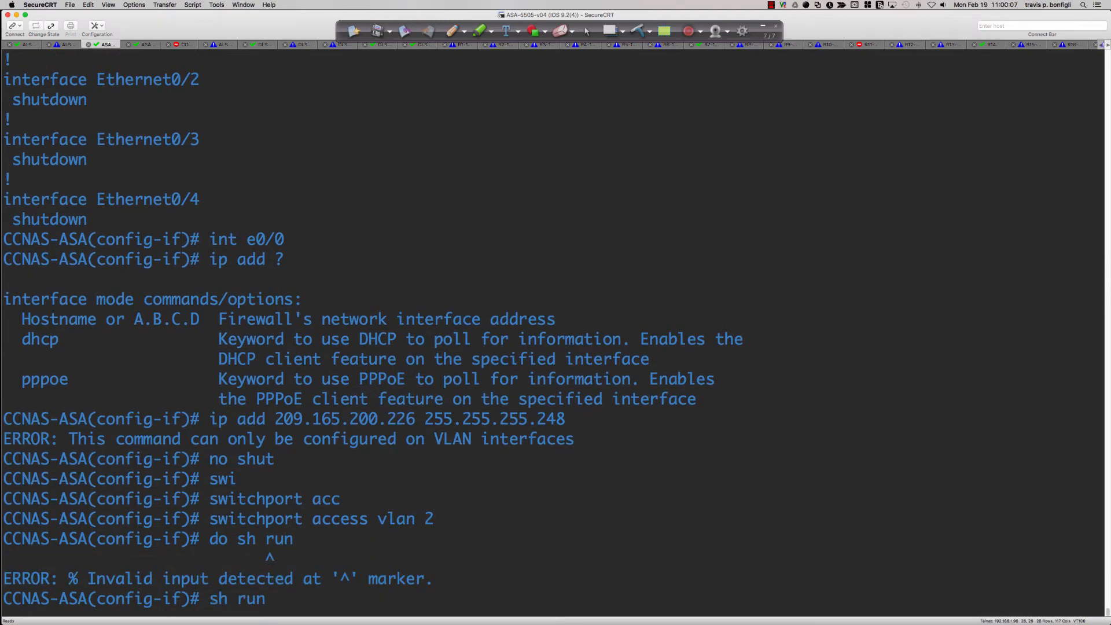
key(Return)
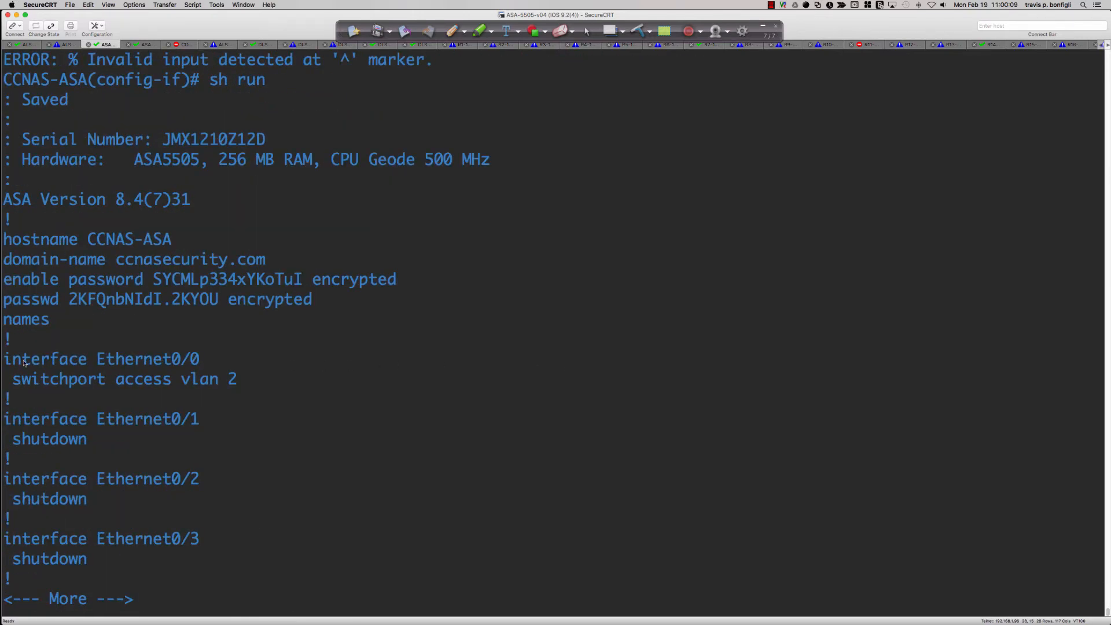
Highlight the Ethernet0/0 block, leave the configuration listing, and run sh switch vlan to examine the outside VLAN's port assignment
drag(5, 338, 12, 399)
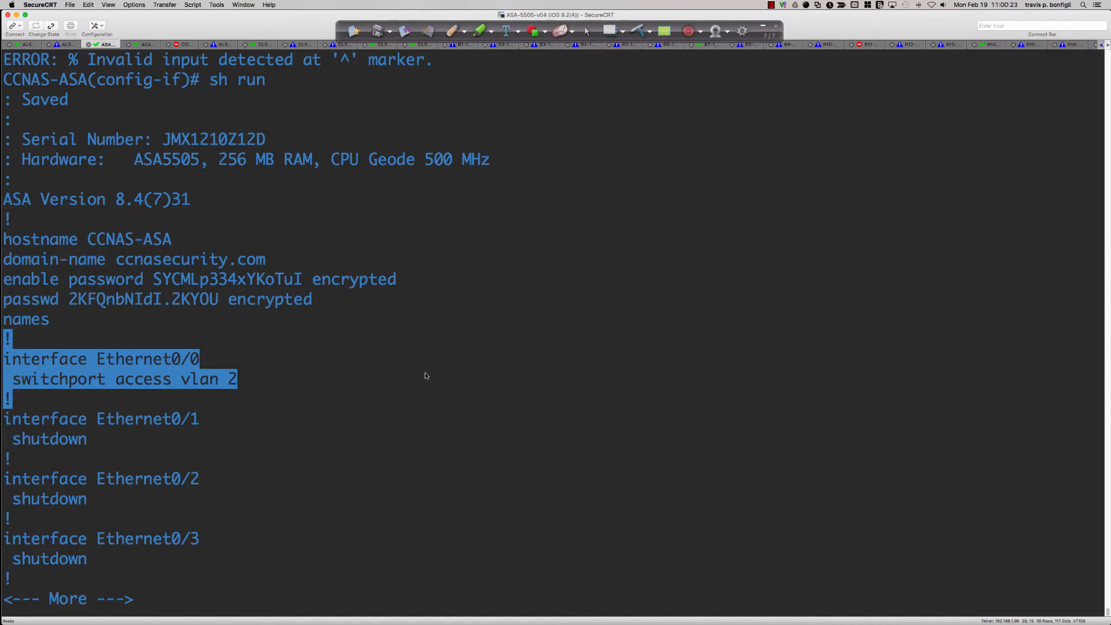
key(space)
text(sh)
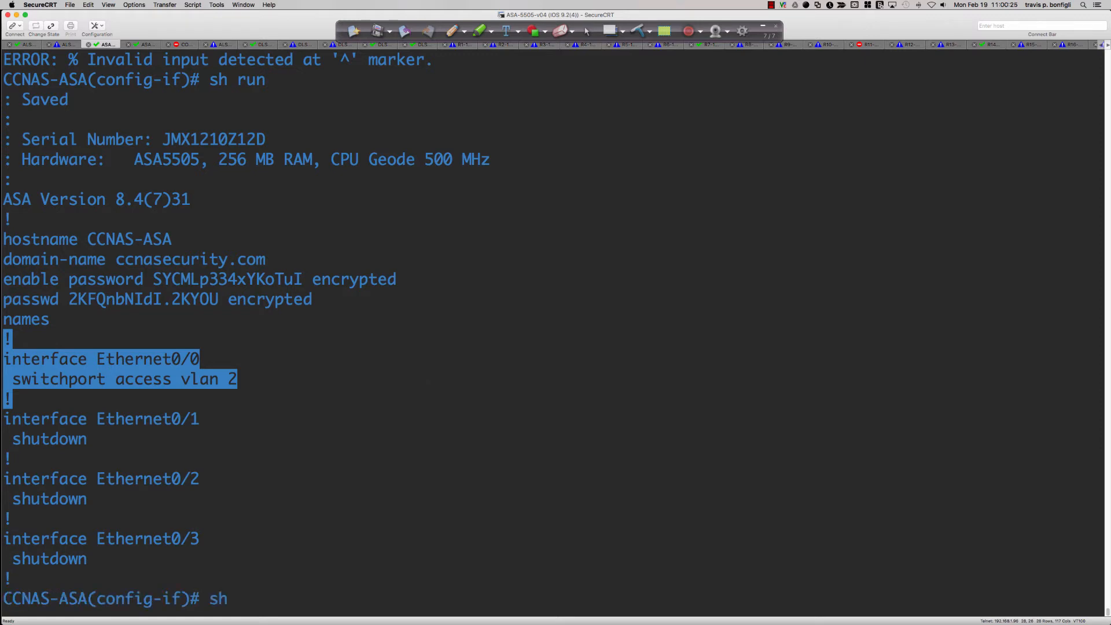
text( switch vlan)
key(Return)
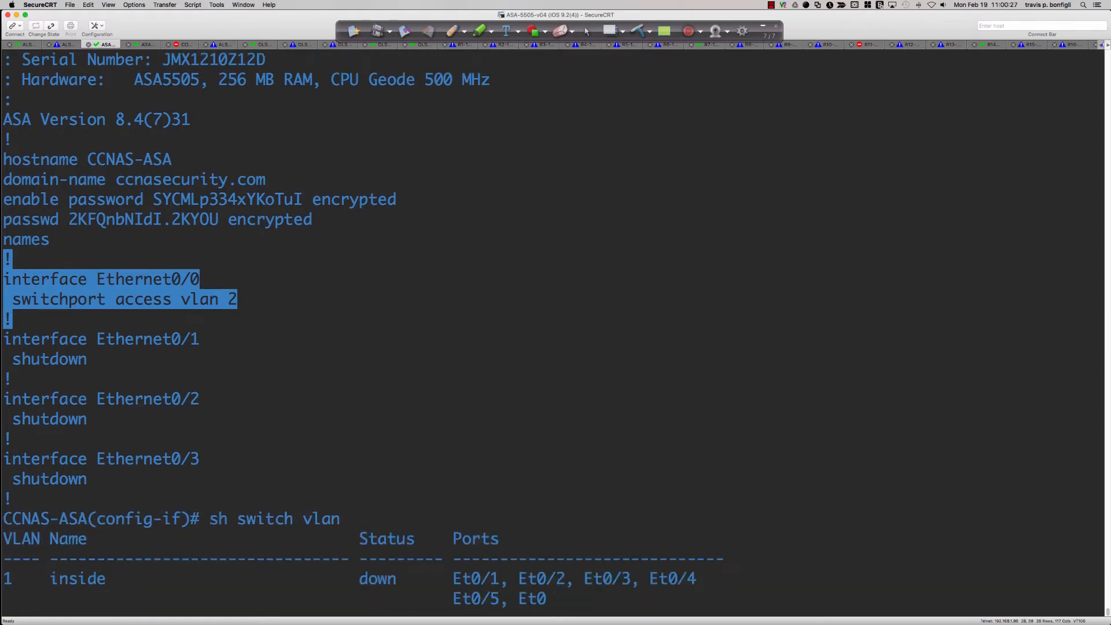
drag(498, 578, 4, 580)
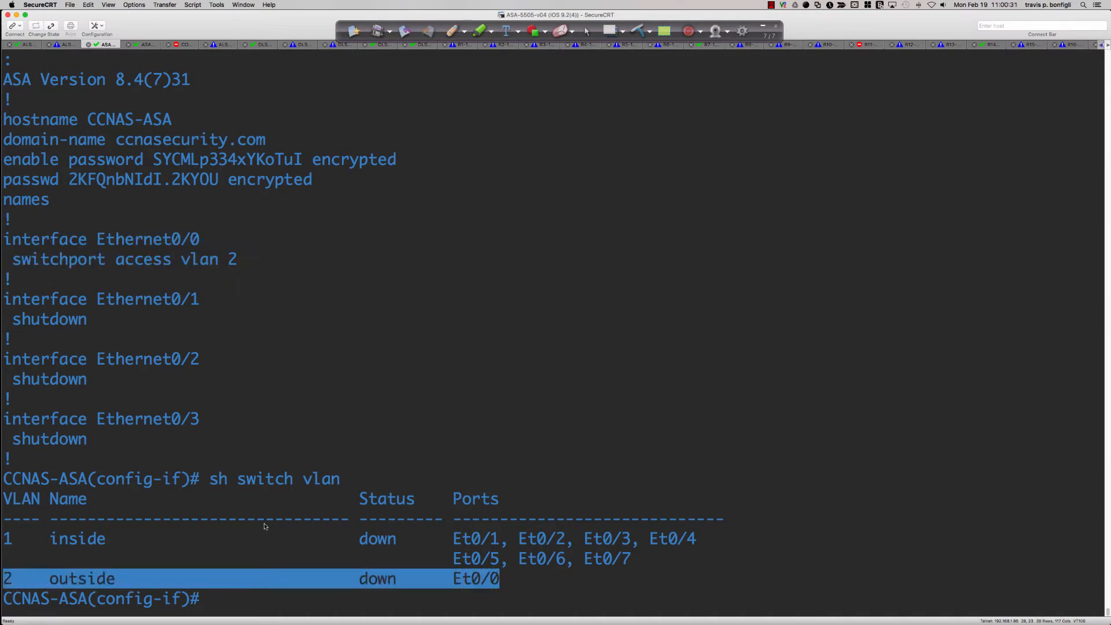
click(647, 387)
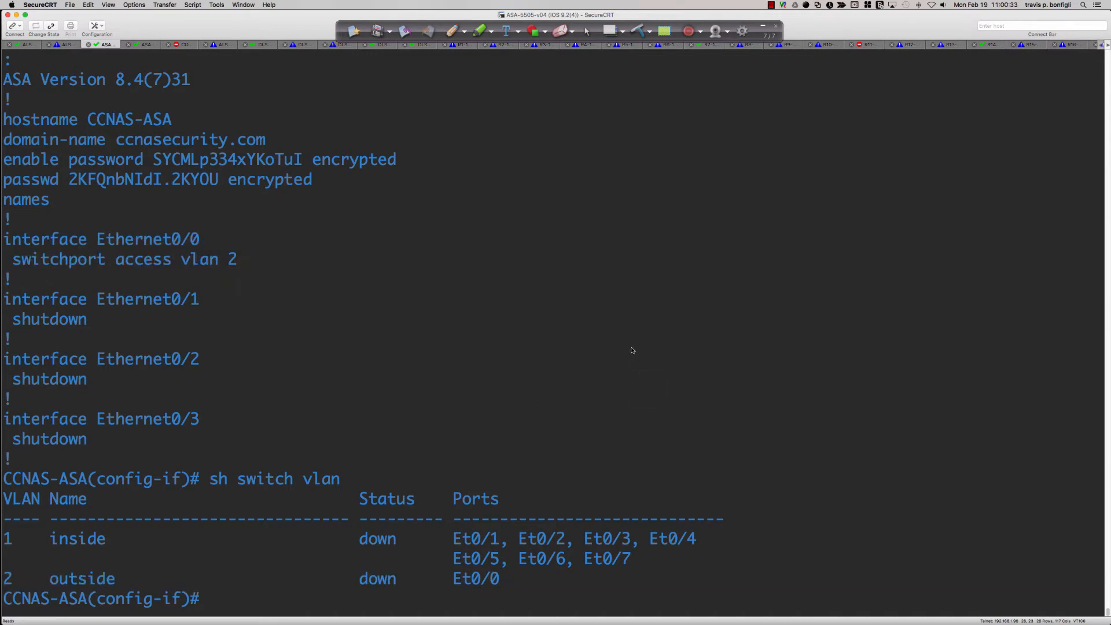
Switch to Packet Tracer on the Windows virtual machine's desktop and quit the ASA's paged configuration listing
key(super+Tab)
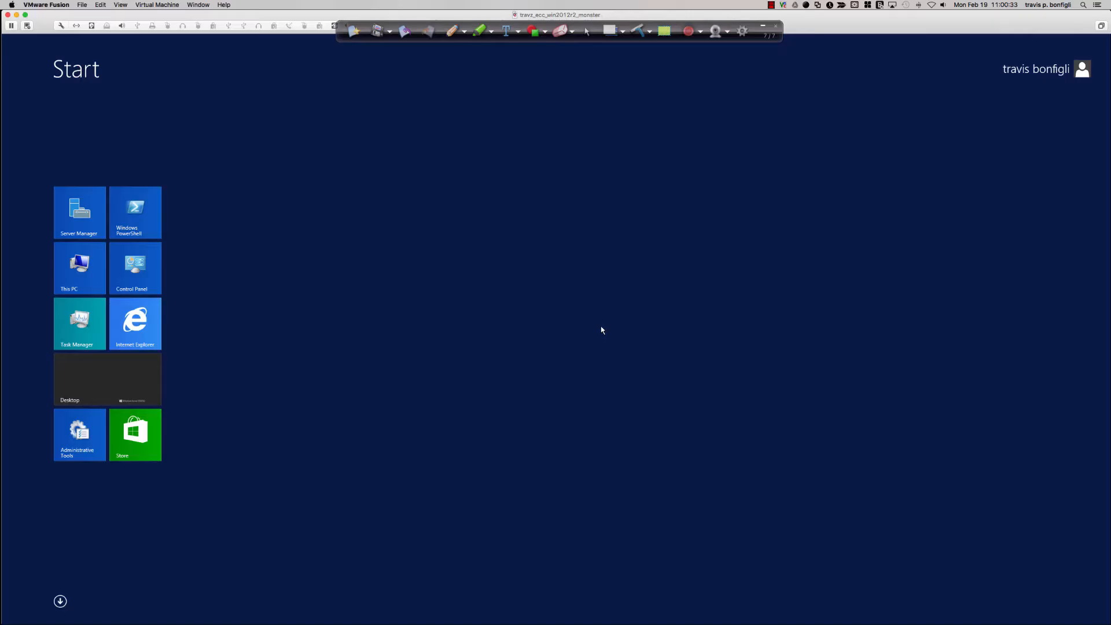
click(60, 600)
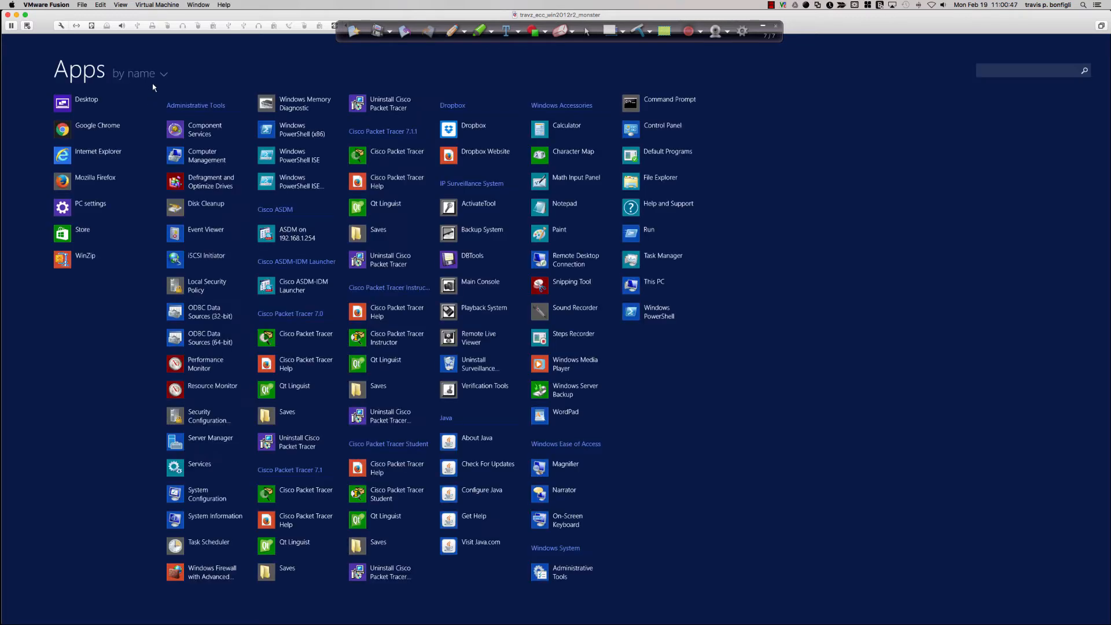
click(88, 101)
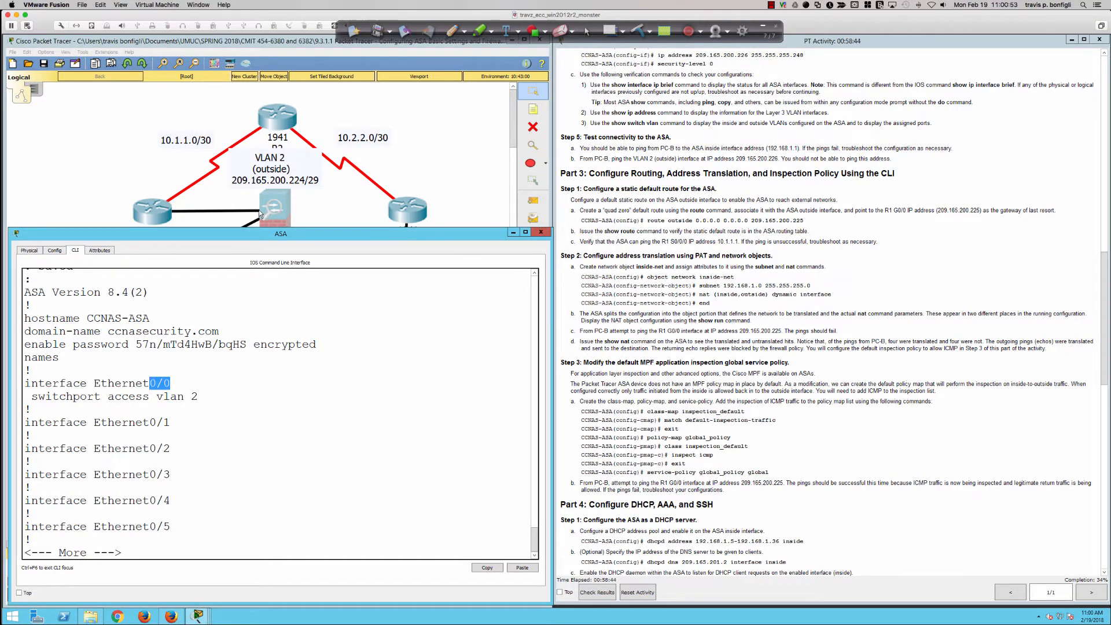
click(385, 378)
key(q)
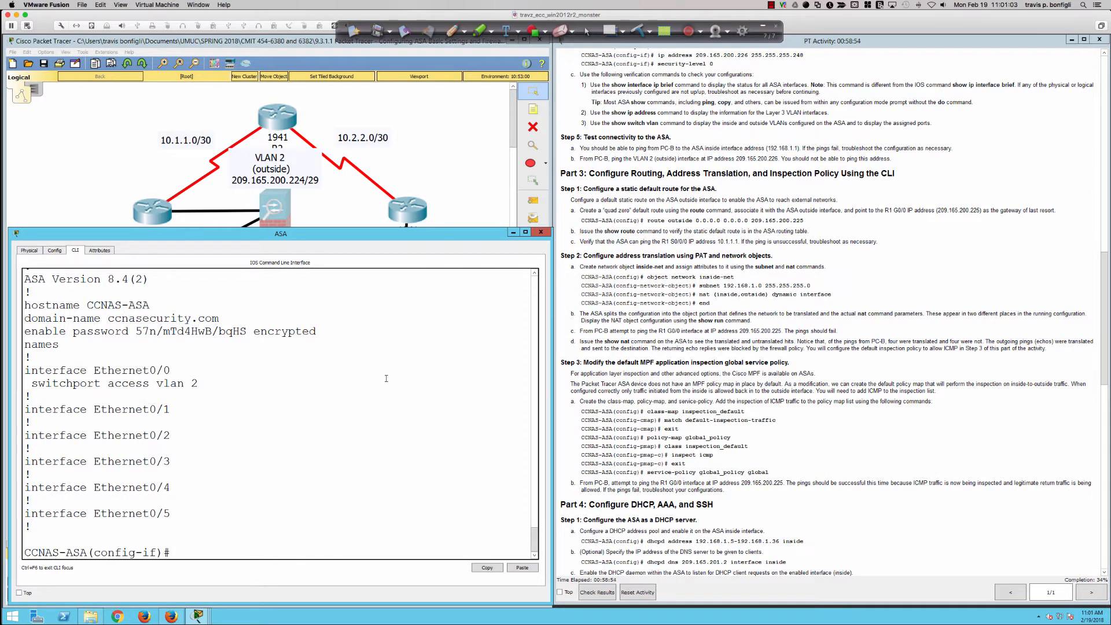
Run sh ip add on the Packet Tracer ASA to check the VLAN interface addresses
key(Return)
key(Return)
key(Return)
text(sh)
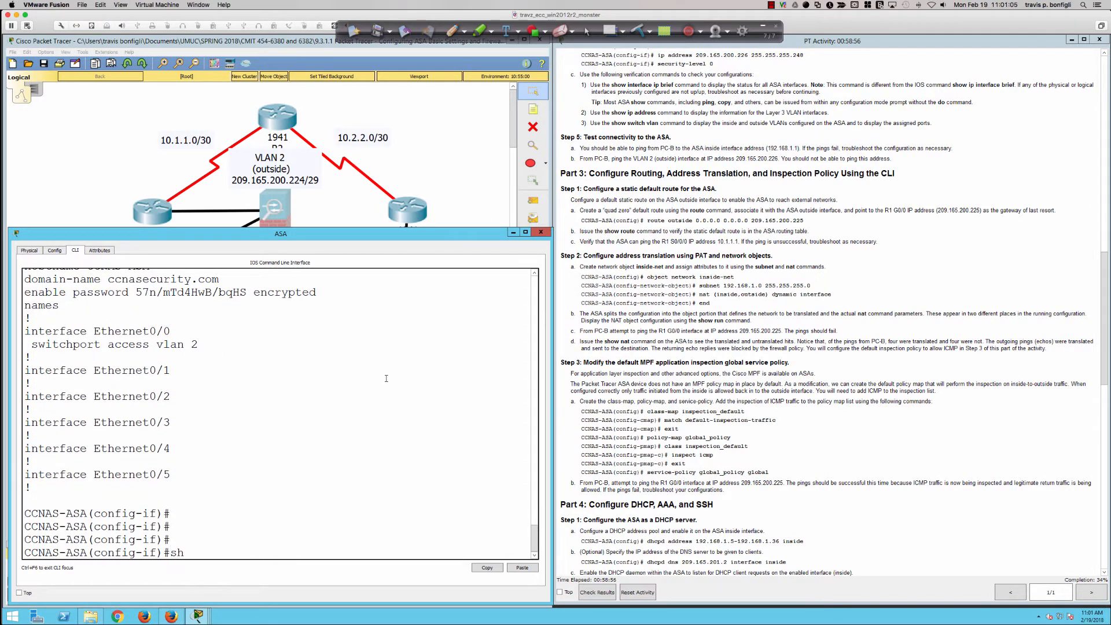
text( ip add)
key(Return)
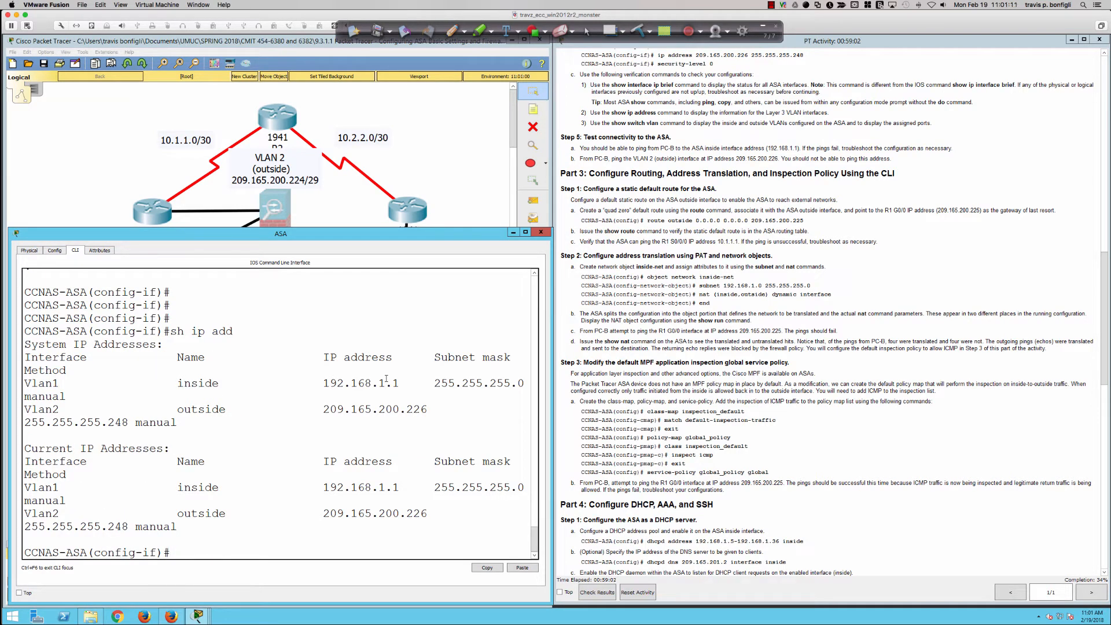
key(Return)
key(Return)
key(Return)
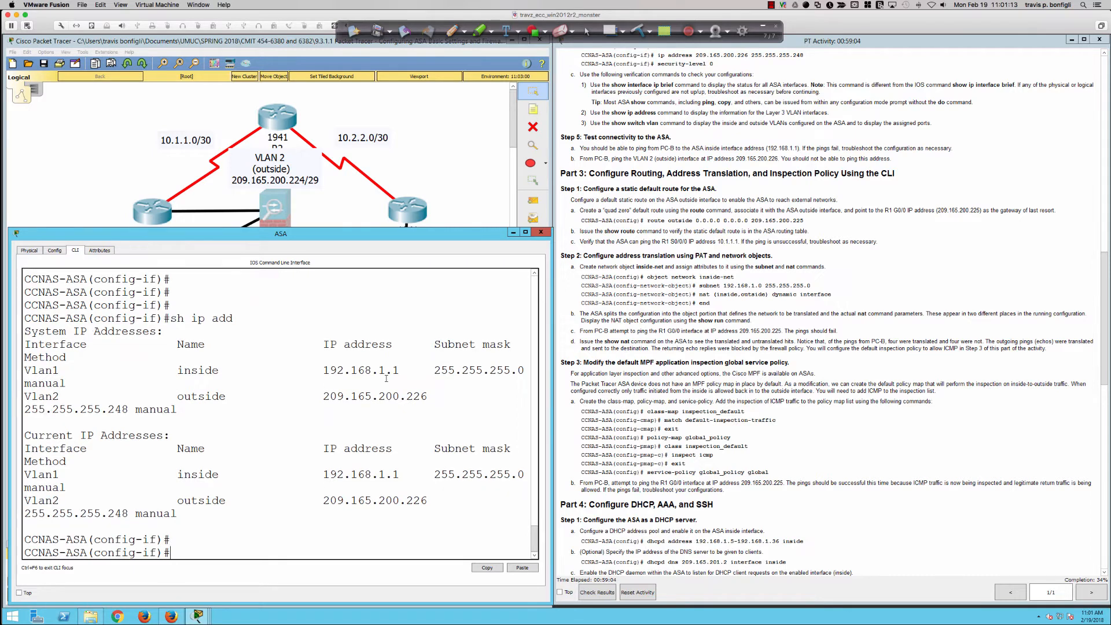
Run show switch vlan on the Packet Tracer ASA to check the inside and outside port assignments
text(show switch vlan)
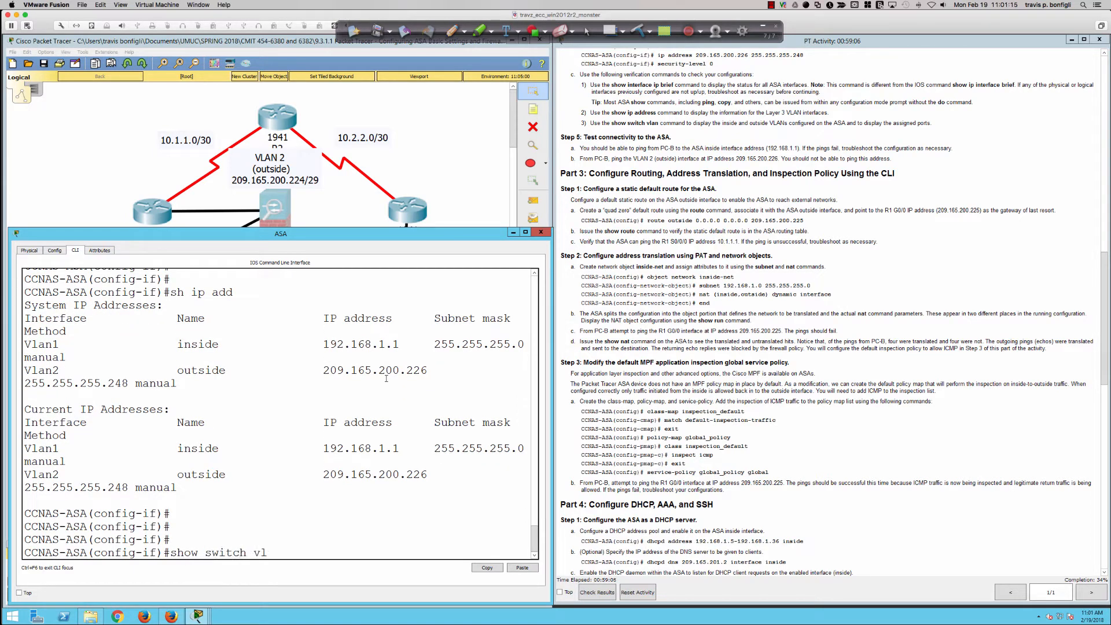
key(Return)
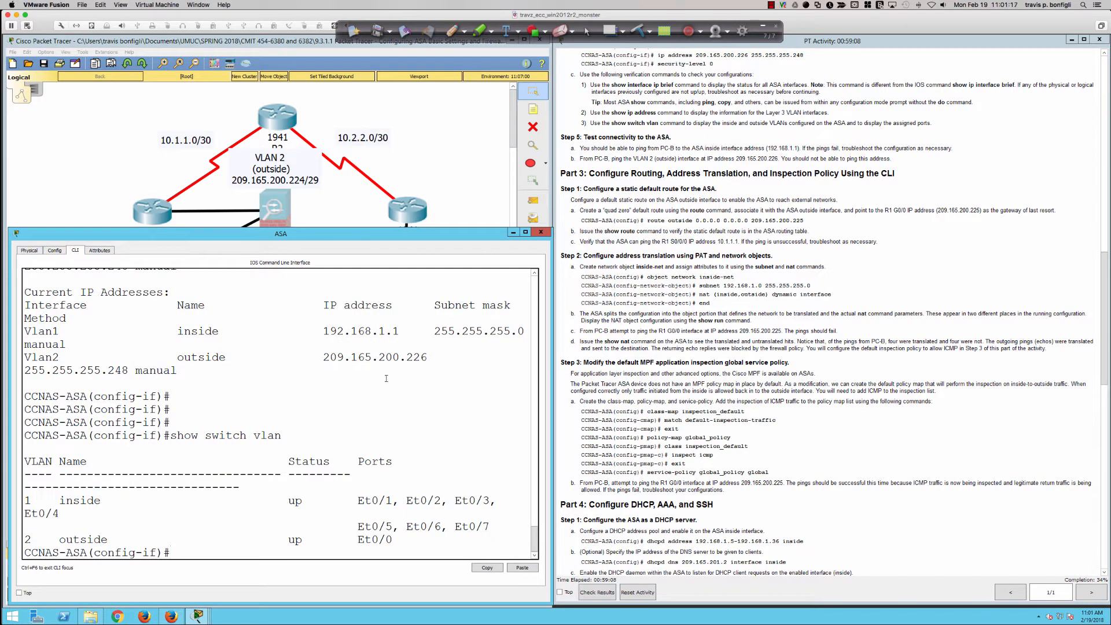
key(Return)
key(Return)
key(Return)
key(Return)
key(Return)
key(Return)
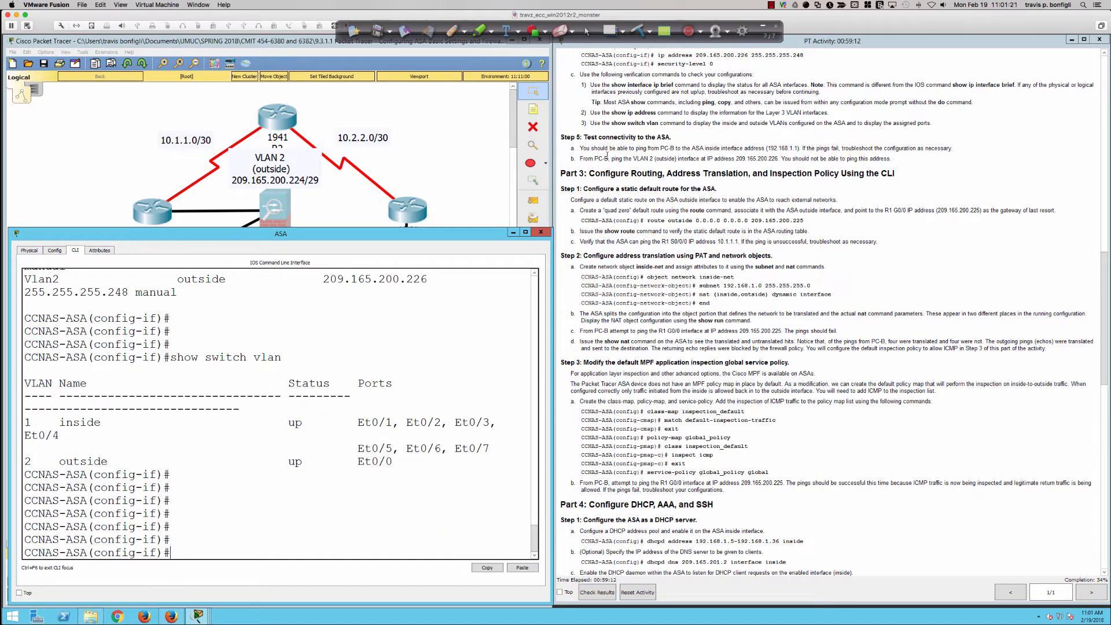
Ping the ASA inside interface 192.168.1.1 from PC-B's command prompt
click(419, 161)
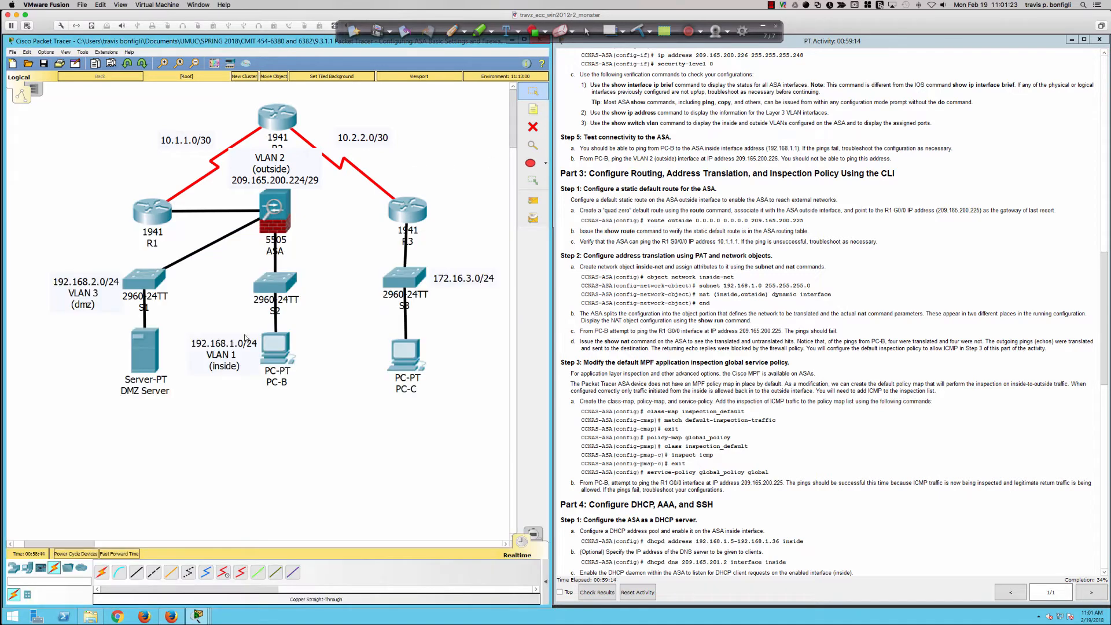
click(275, 350)
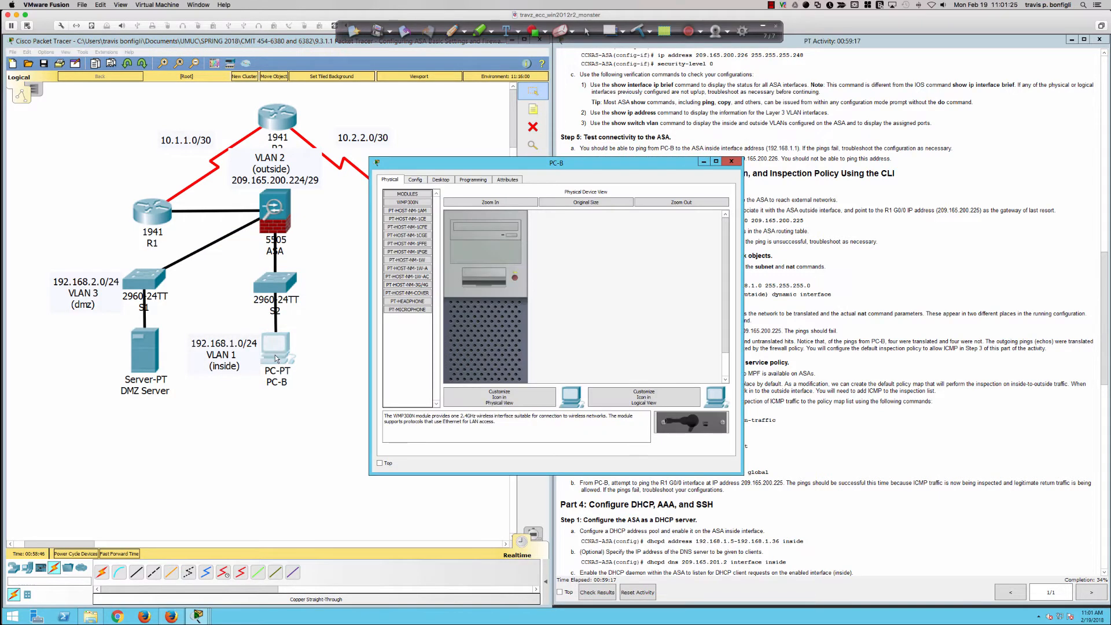
click(441, 180)
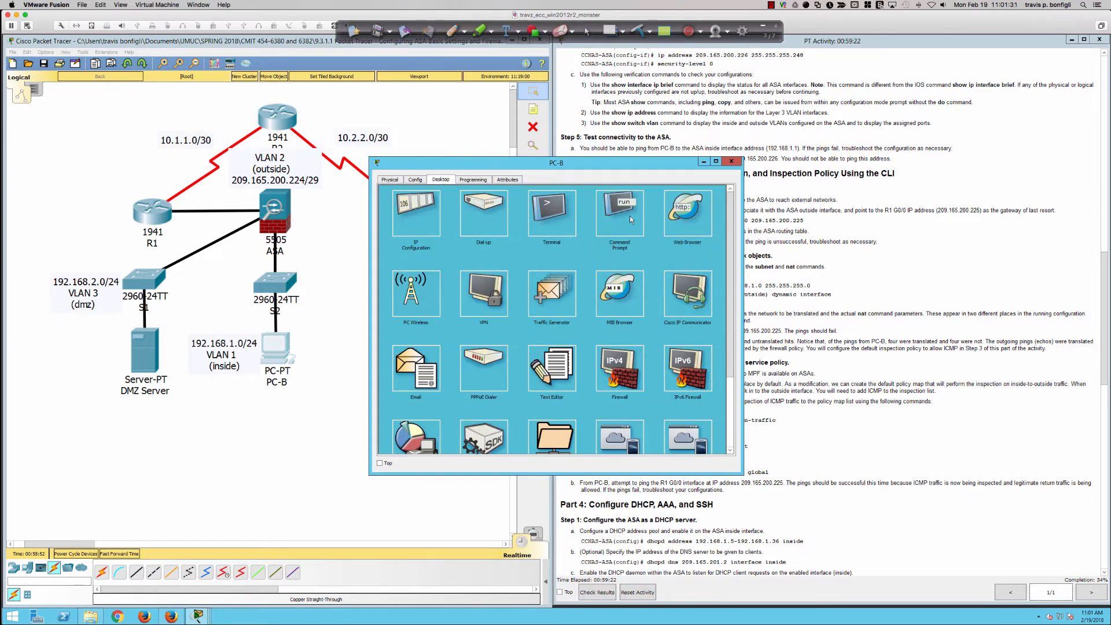
click(629, 216)
text(ping )
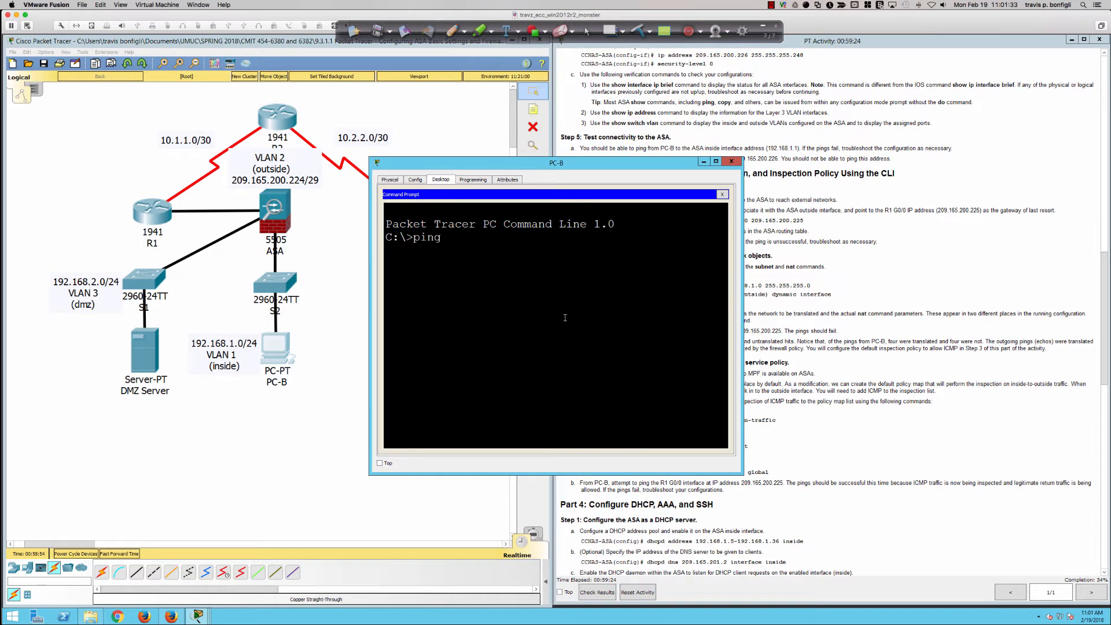
text(192.168.1.1)
key(Return)
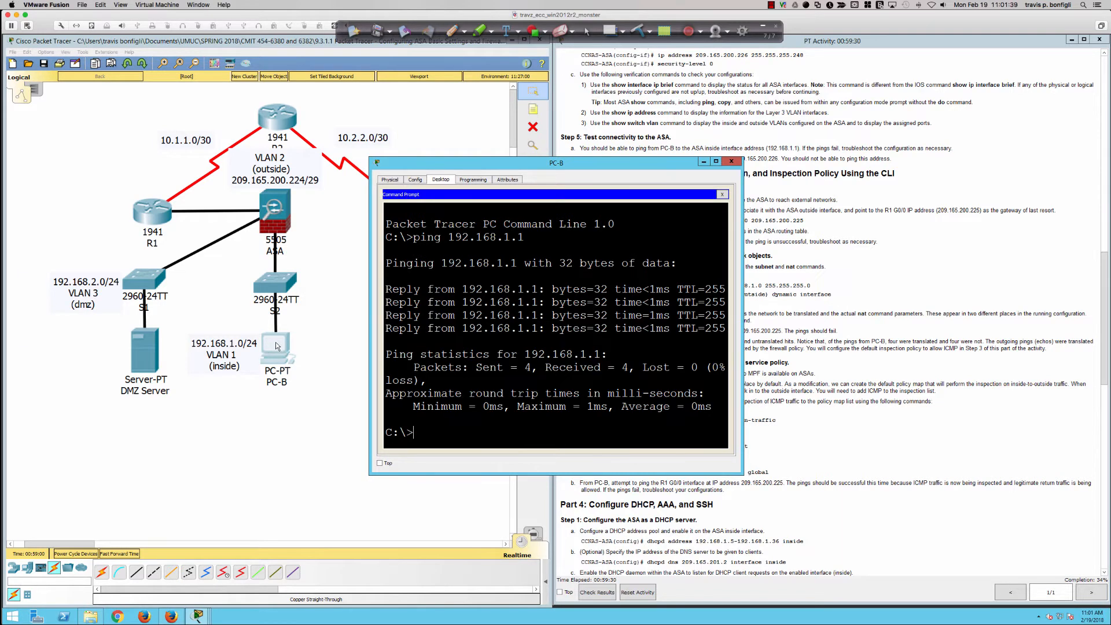
Check the default gateway in PC-B's IP configuration, then return to the Step 5 connectivity test instructions
click(720, 194)
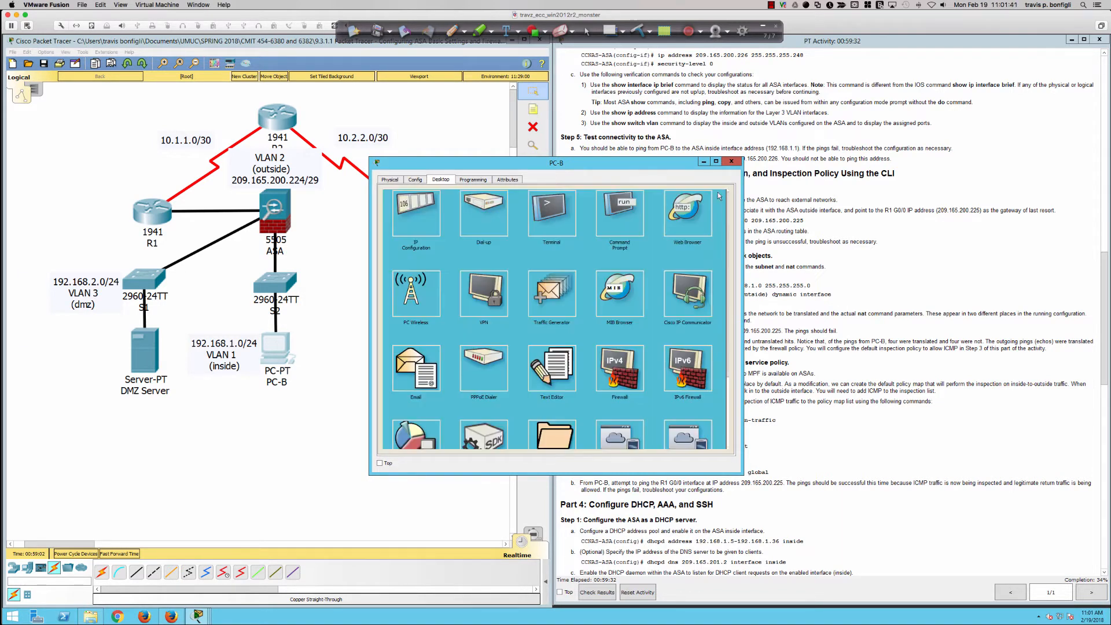
click(414, 221)
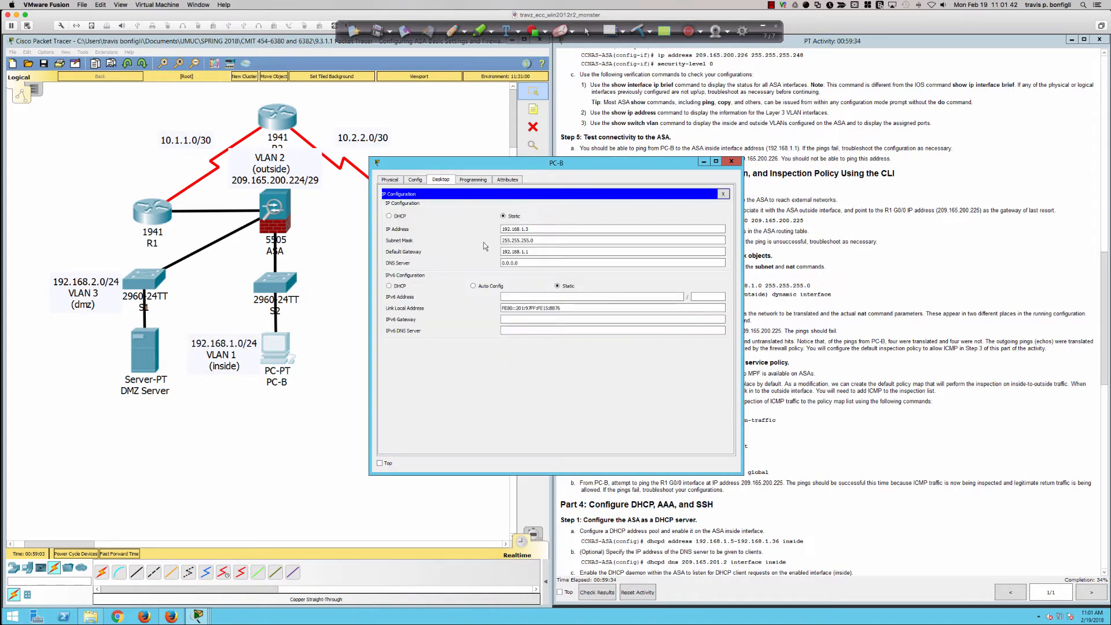
double_click(524, 252)
click(486, 154)
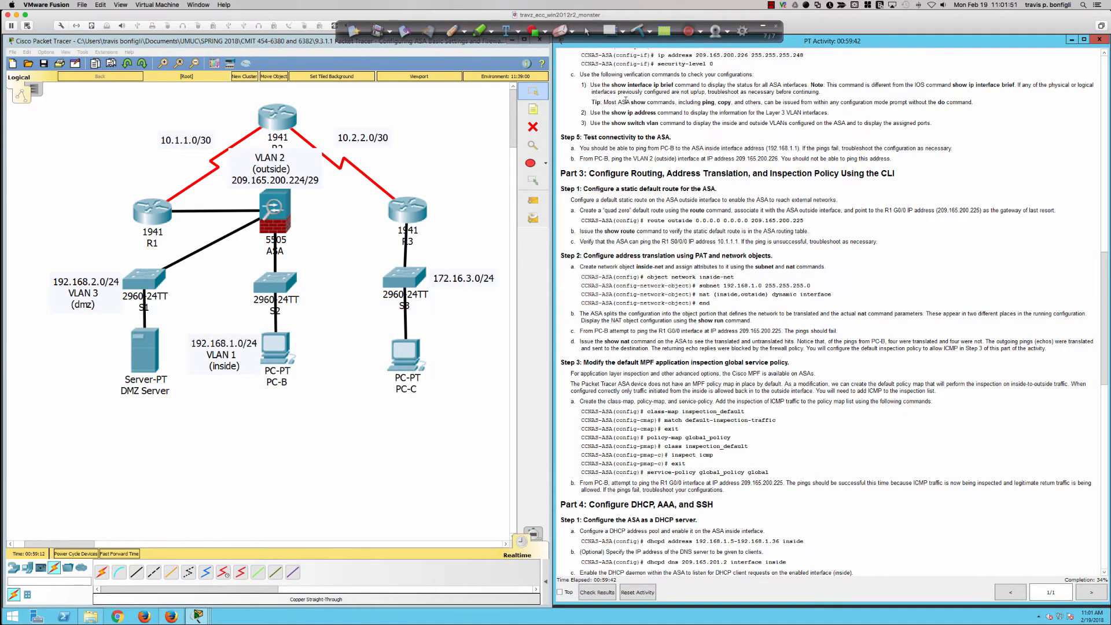
scroll(616, 137, down, 3)
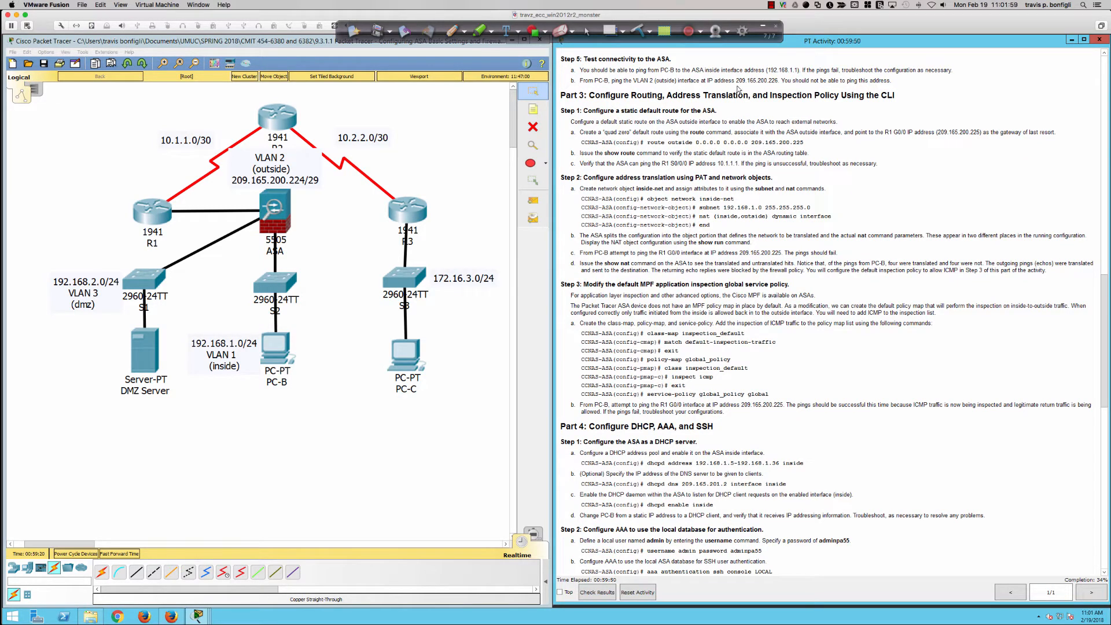
Ping the ASA's VLAN 2 outside interface 209.165.200.226 from PC-B's command prompt
click(279, 344)
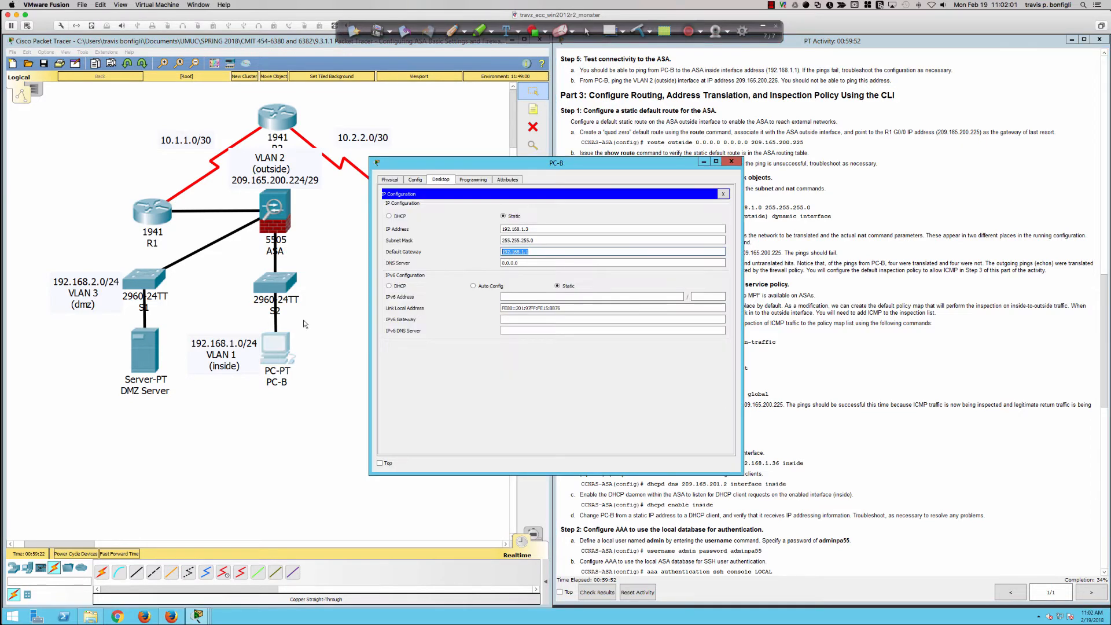
drag(505, 162, 463, 242)
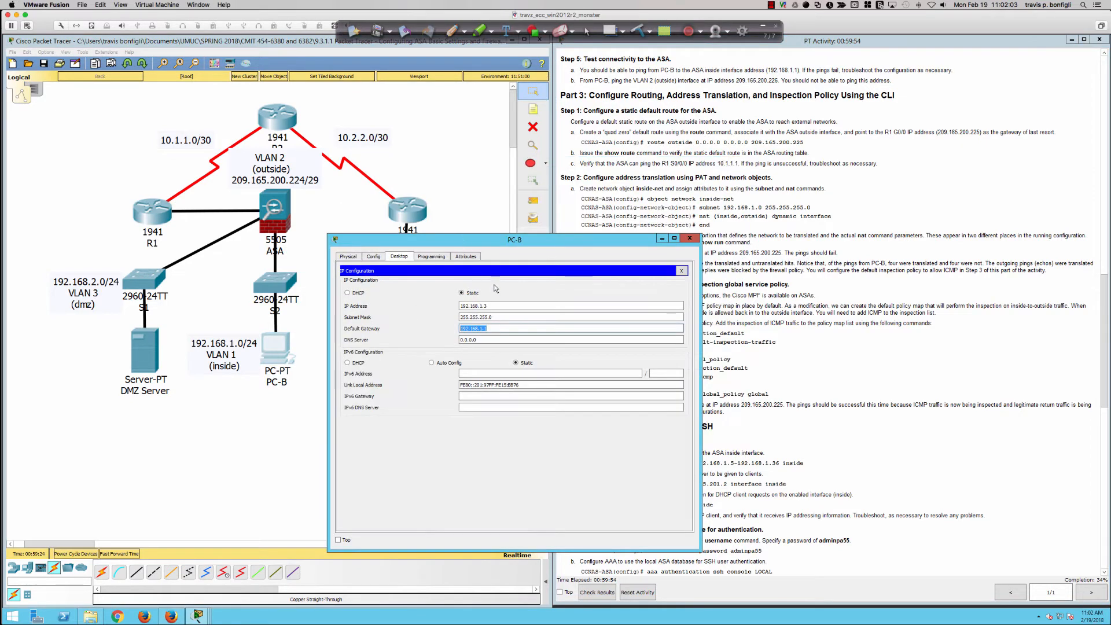
click(681, 270)
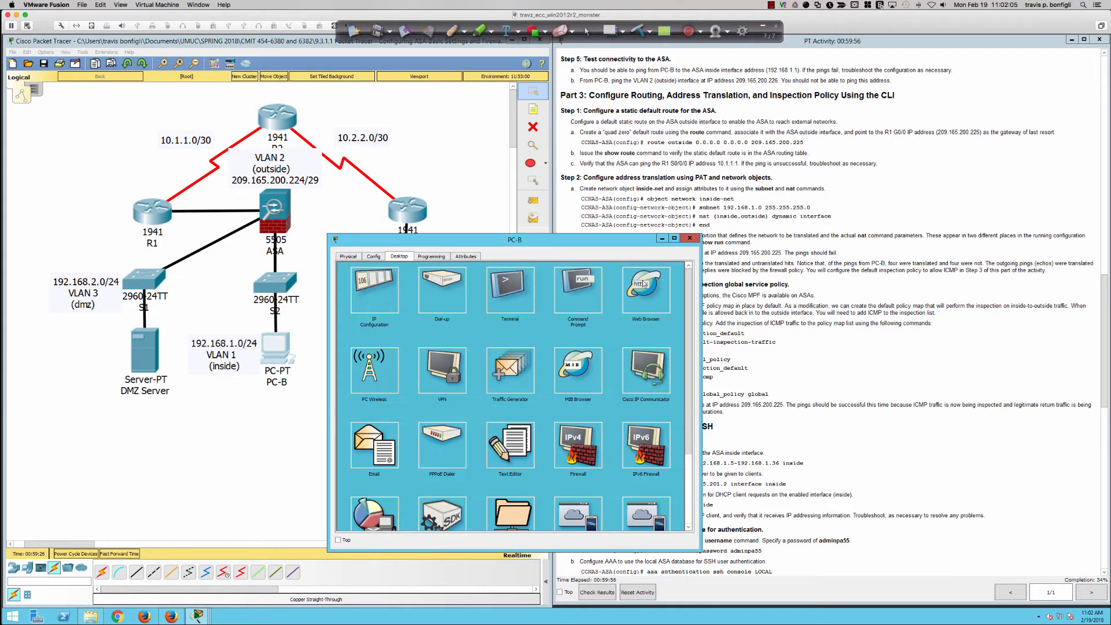
click(580, 301)
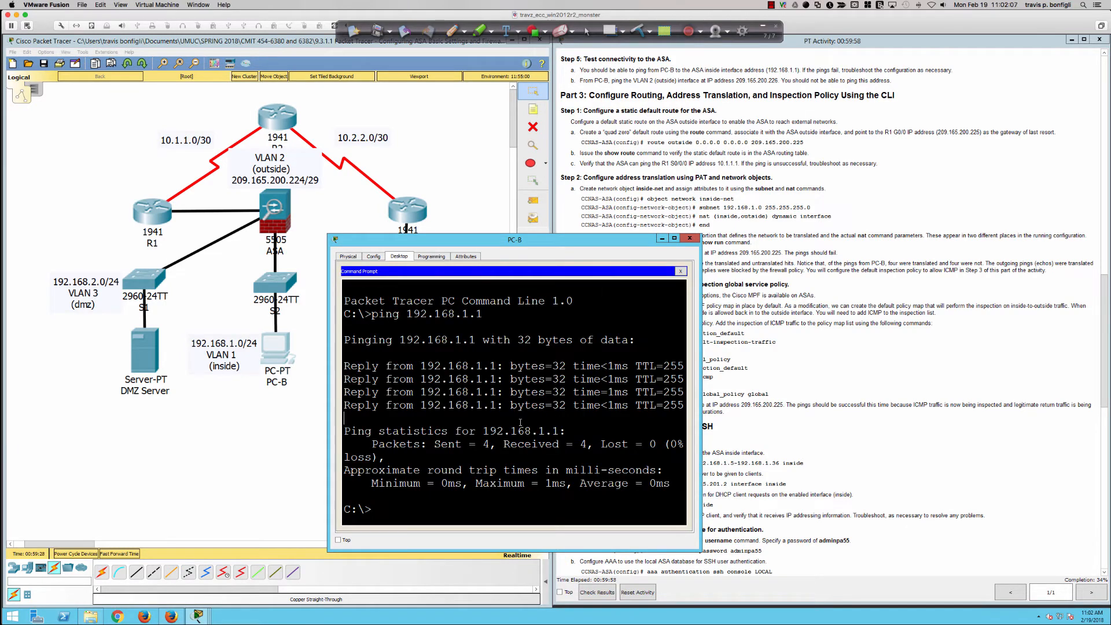
key(Return)
key(Return)
key(Return)
key(Return)
text(ping )
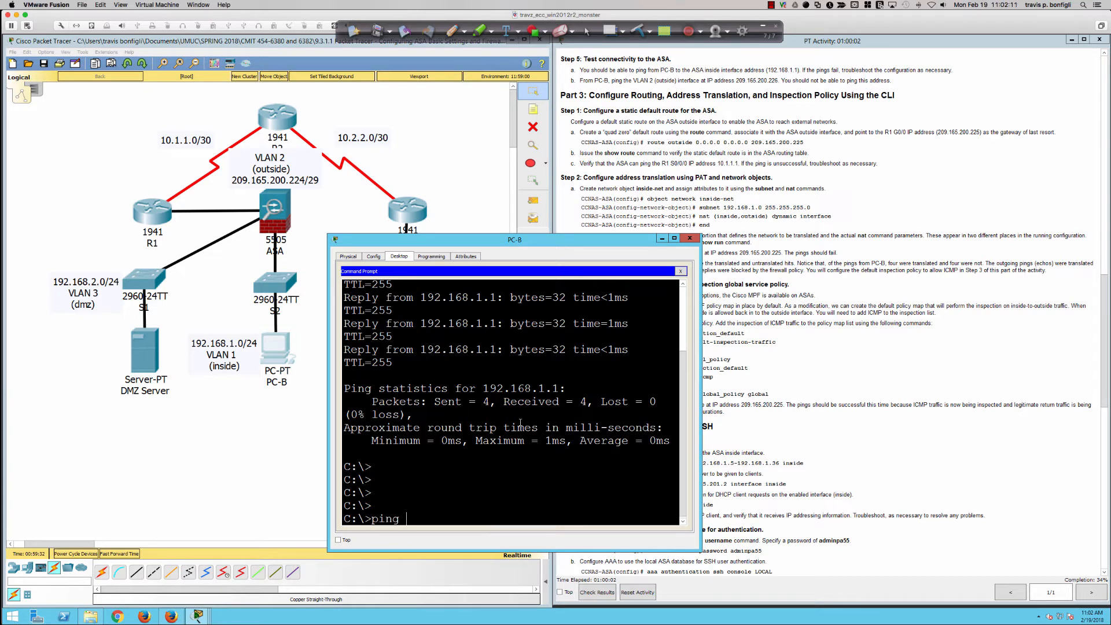
text(209.165.200.226)
key(Return)
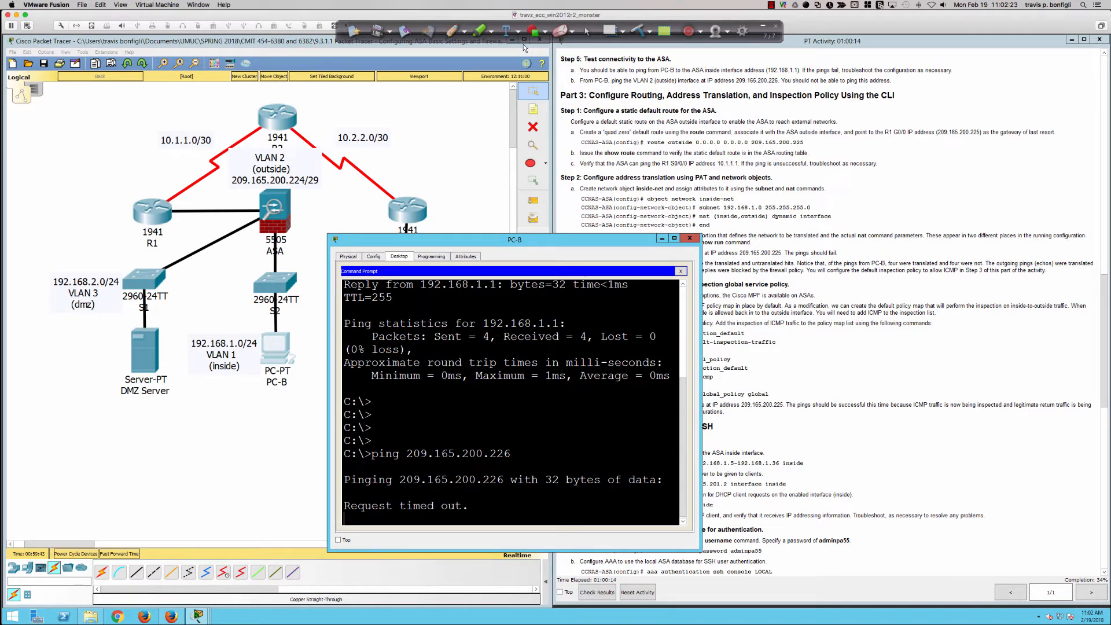
With the Ink2Go pen, draw a stick figure under PC-B, a path up to the ASA, and security levels 0 and 100
click(451, 30)
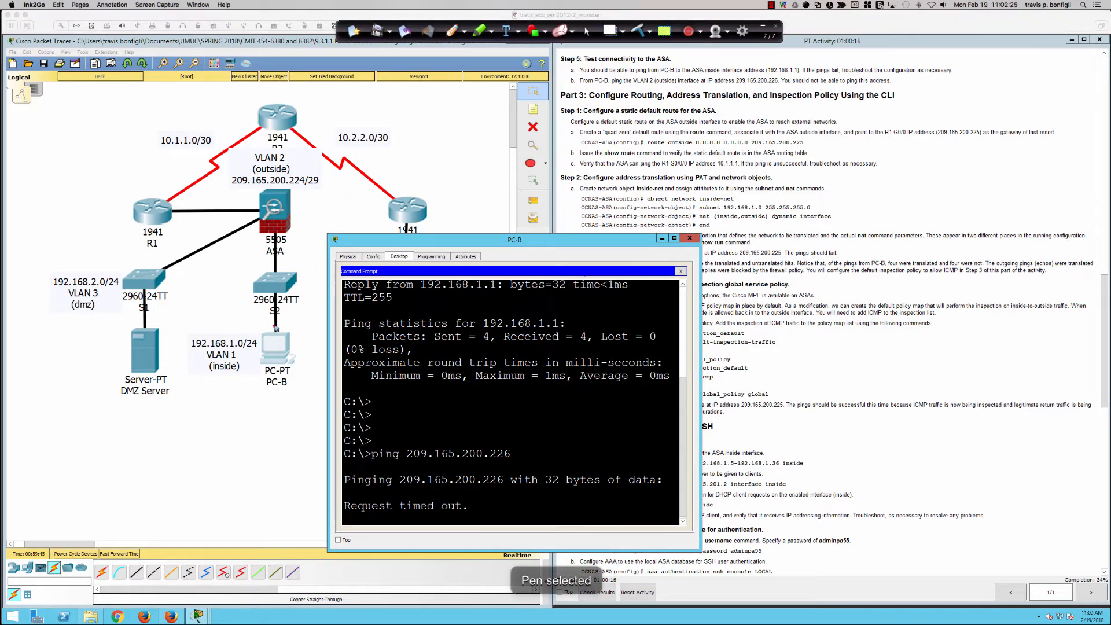
mouse_move(273, 394)
mouse_down()
mouse_move(257, 443)
mouse_move(283, 438)
mouse_up()
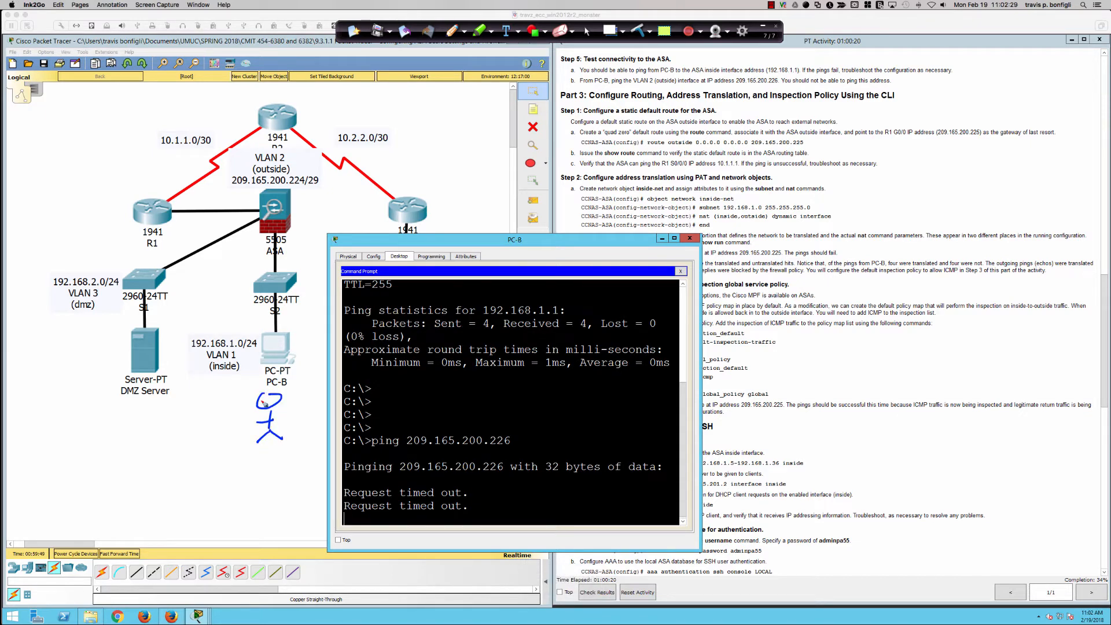
mouse_move(270, 394)
mouse_down()
mouse_move(292, 329)
mouse_move(280, 234)
mouse_up()
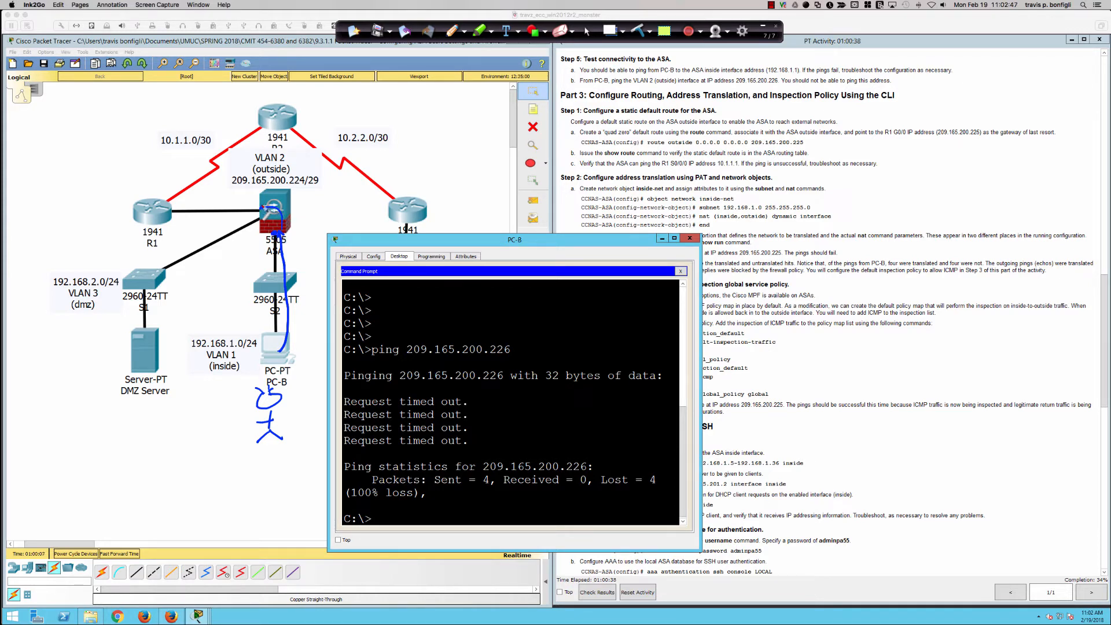
drag(251, 197, 243, 209)
drag(302, 229, 311, 230)
Sketch a cloud, a circle and a box labelled PC joined by lines below the topology, with an arrow from the PC towards the cloud
mouse_move(173, 472)
mouse_down()
mouse_move(32, 501)
mouse_move(61, 473)
mouse_up()
mouse_move(209, 487)
mouse_down()
mouse_move(289, 481)
mouse_move(296, 501)
mouse_move(335, 512)
mouse_up()
mouse_move(296, 513)
mouse_down()
mouse_move(334, 512)
mouse_move(306, 495)
mouse_move(324, 501)
mouse_up()
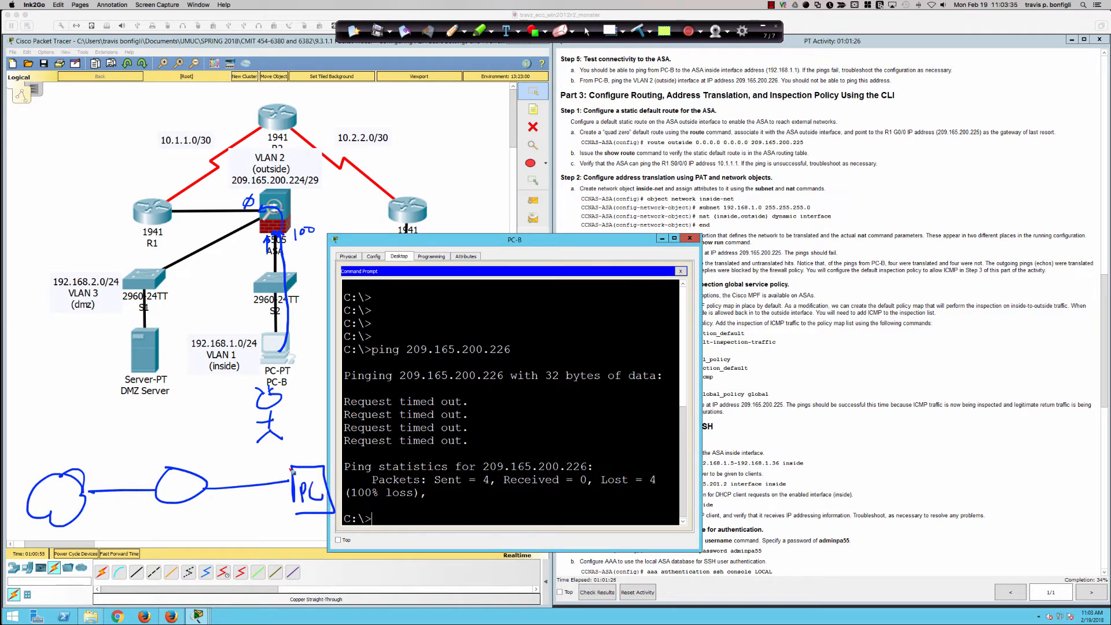
mouse_move(294, 474)
mouse_down()
mouse_move(142, 465)
mouse_move(150, 479)
mouse_up()
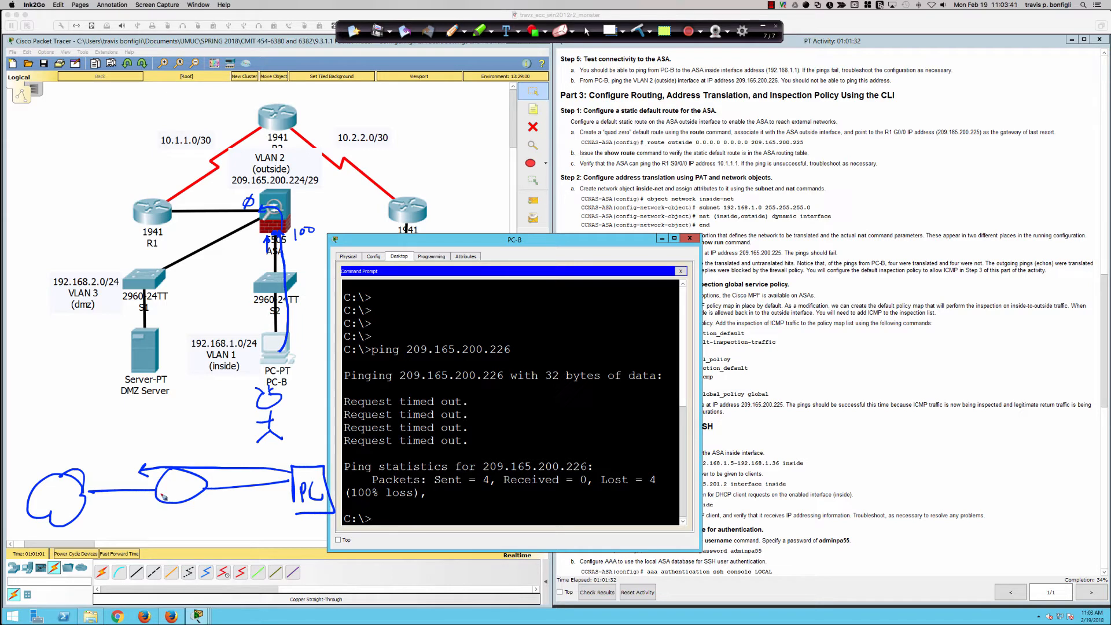
Extend the pen sketch with an ICMP label, return arrows, a cross over the cloud's reply, an arrow down to the circle, and a box around the ASA
drag(97, 509, 148, 505)
drag(203, 491, 219, 499)
mouse_move(216, 453)
mouse_down()
mouse_move(211, 462)
mouse_move(250, 452)
mouse_up()
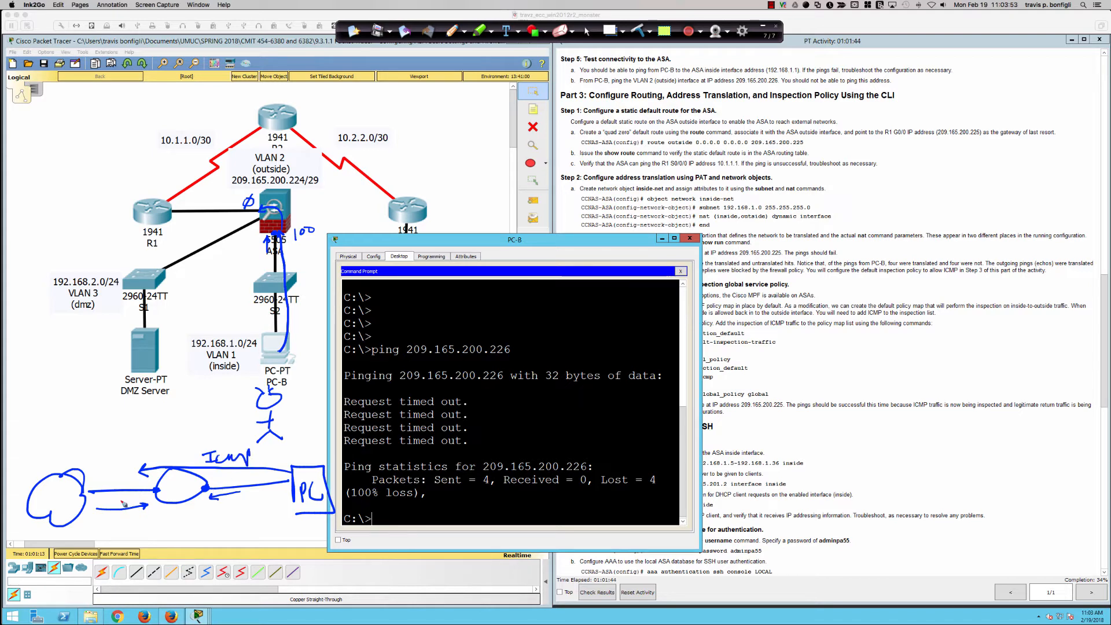
mouse_move(118, 495)
mouse_down()
mouse_move(134, 518)
mouse_move(116, 524)
mouse_up()
mouse_move(186, 488)
mouse_down()
mouse_move(174, 488)
mouse_move(182, 490)
mouse_up()
mouse_move(287, 176)
mouse_down()
mouse_move(242, 190)
mouse_move(288, 263)
mouse_move(305, 198)
mouse_move(290, 172)
mouse_move(277, 174)
mouse_up()
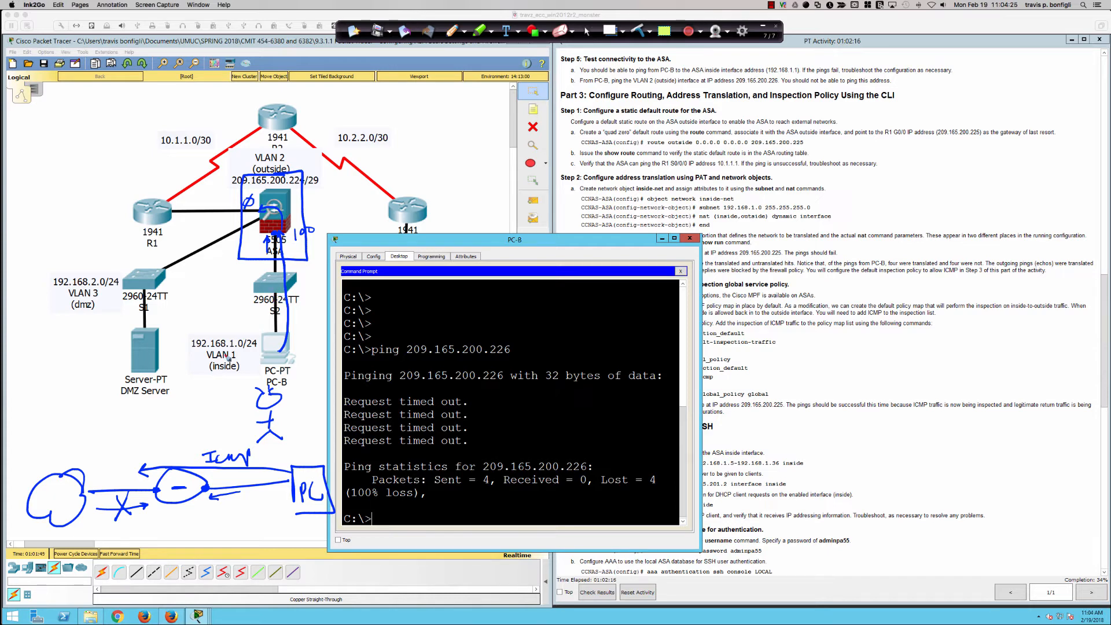
mouse_move(183, 423)
mouse_down()
mouse_move(183, 463)
mouse_move(191, 455)
mouse_move(173, 499)
mouse_move(193, 500)
mouse_up()
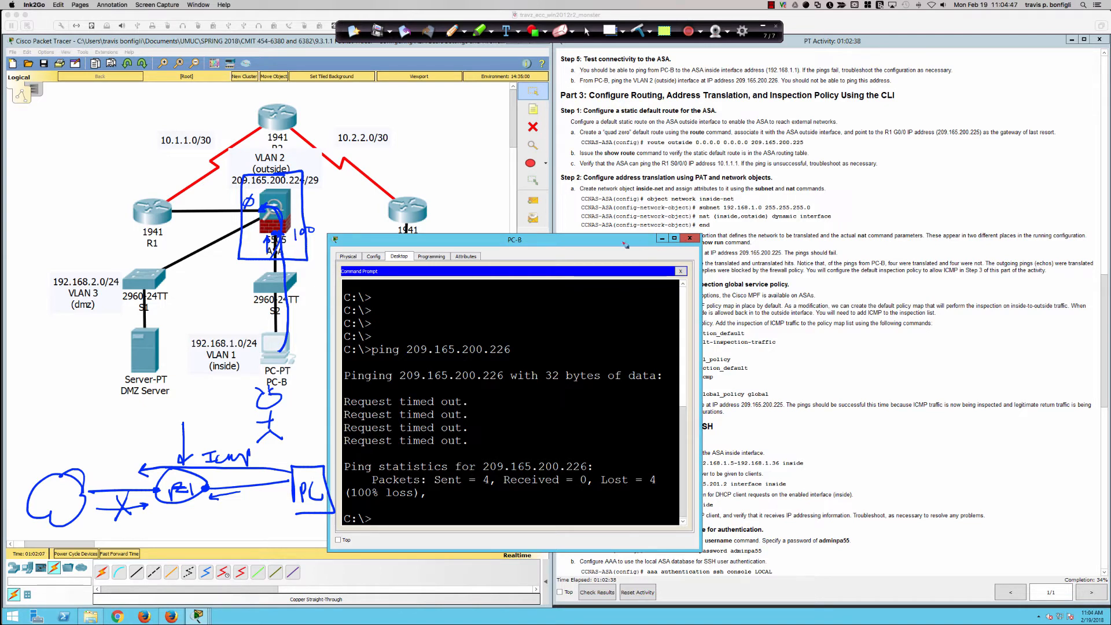
Clear all pen annotations from the page and switch the annotation tool back to the normal pointer
click(638, 32)
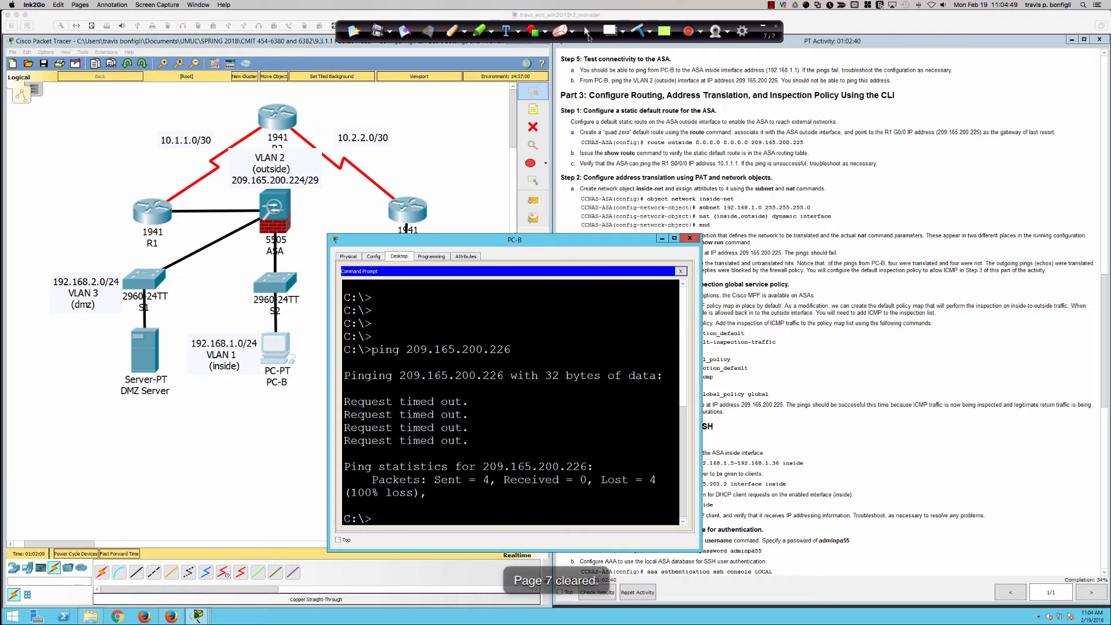
click(587, 33)
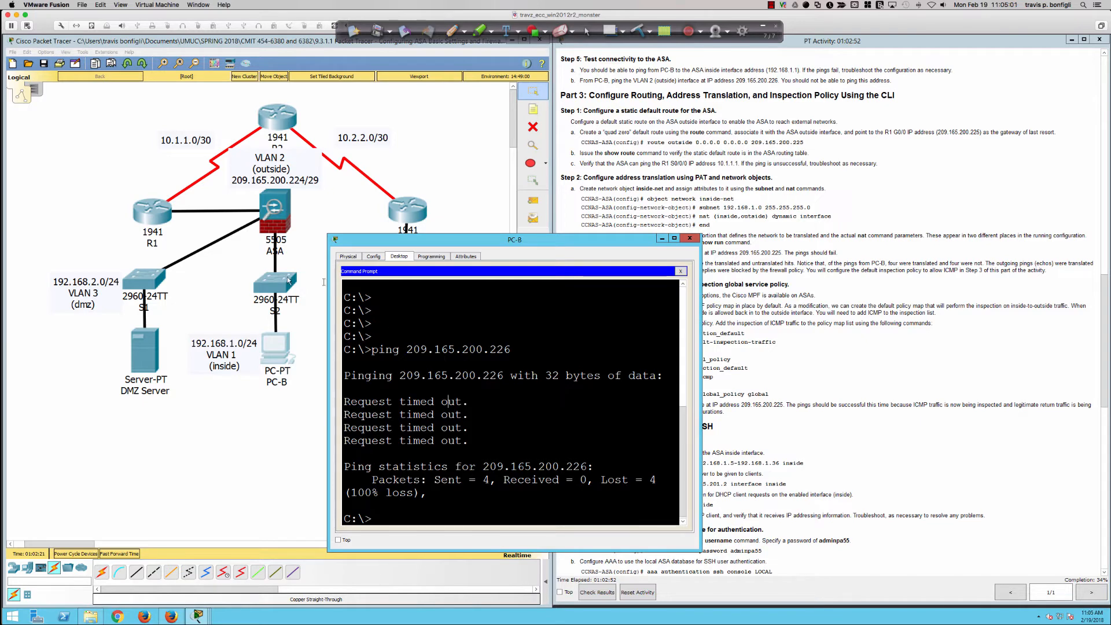
Open the command line interface of router R1 and enlarge its window
click(158, 219)
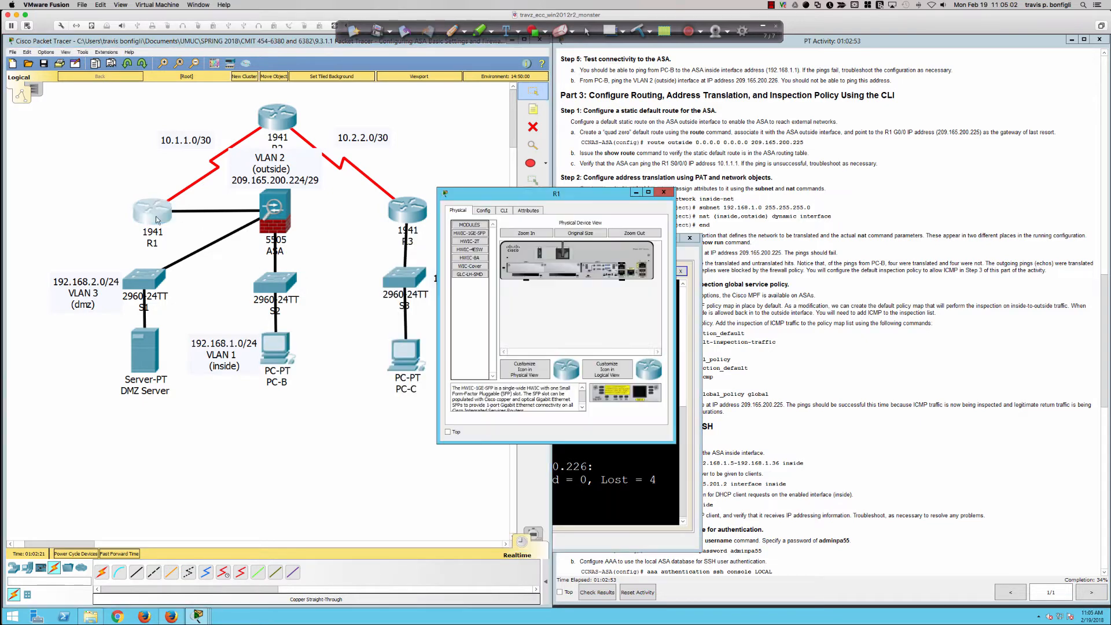
click(505, 212)
click(484, 211)
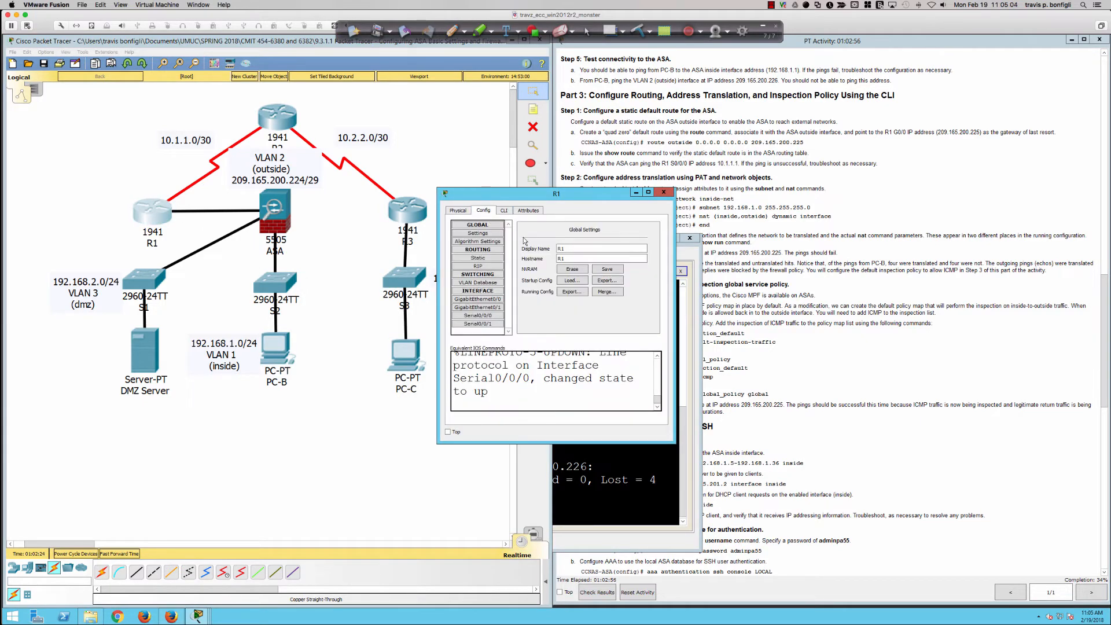
click(504, 211)
drag(435, 444, 71, 517)
Log in to R1 with the console password and enter privileged EXEC mode with the enable password
key(Return)
key(Return)
key(Return)
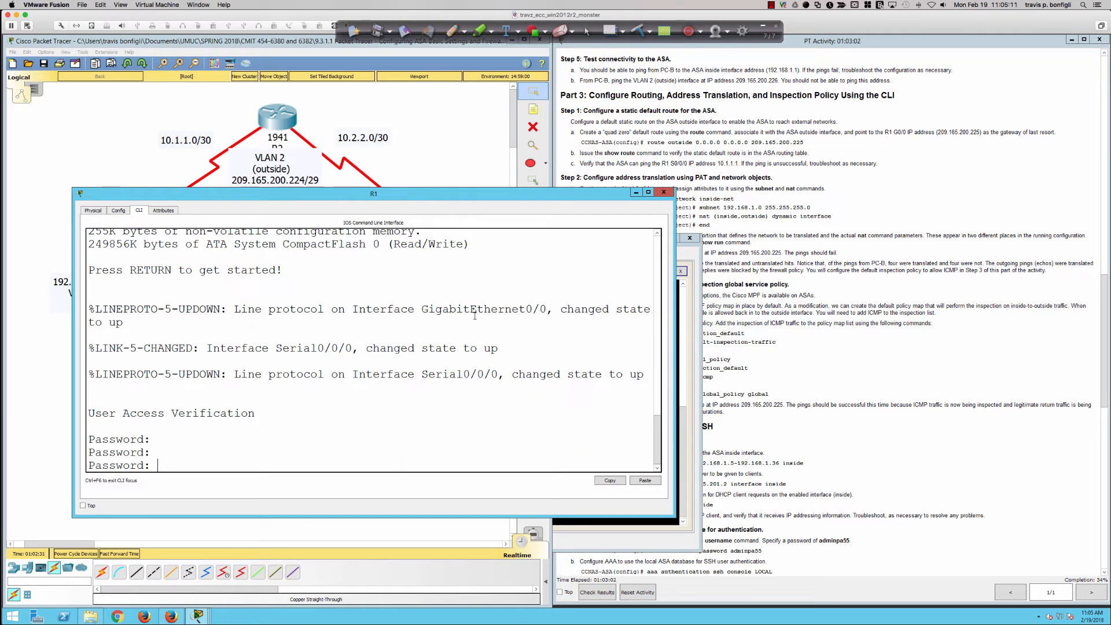
key(Return)
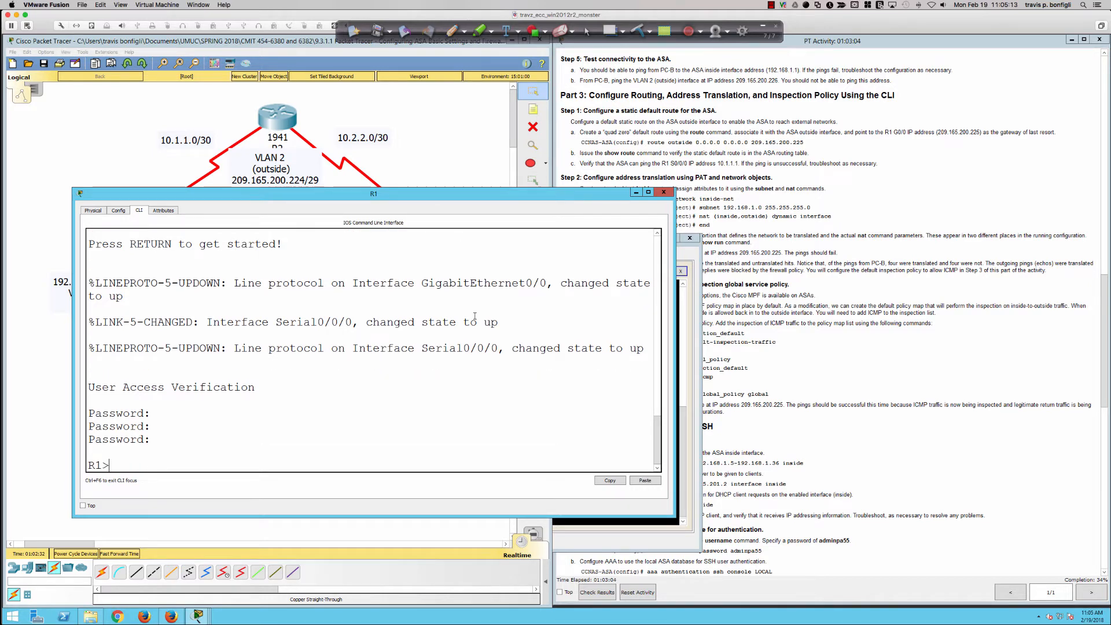
text(en)
key(Return)
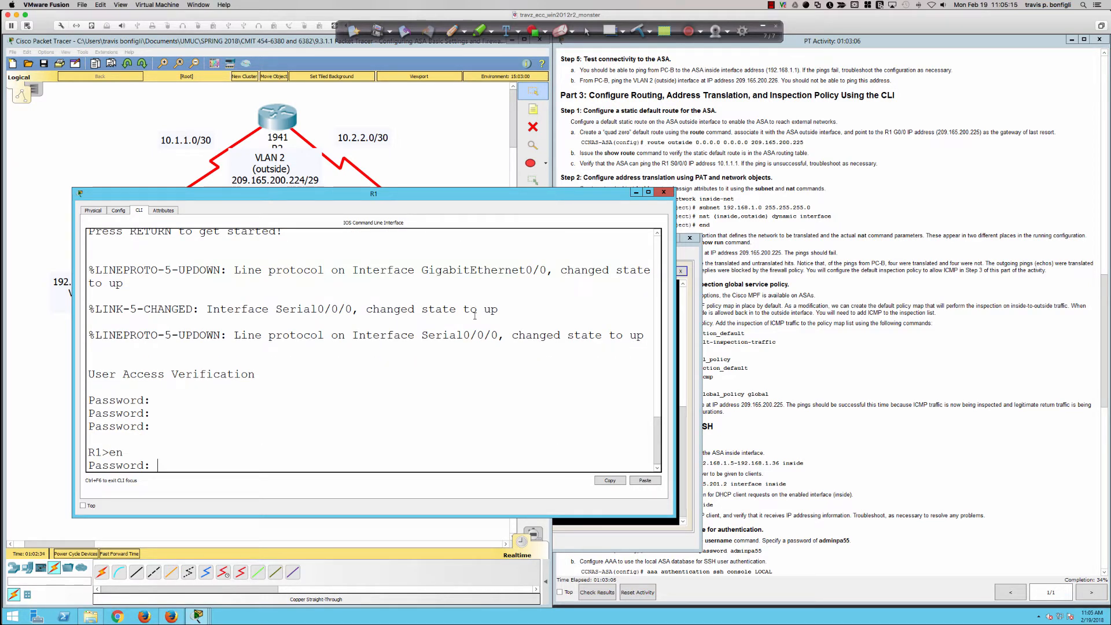
key(Return)
Display R1's full running configuration with sh run and examine its SSH username, default route and GigabitEthernet0/0 address
text(sh run)
key(Return)
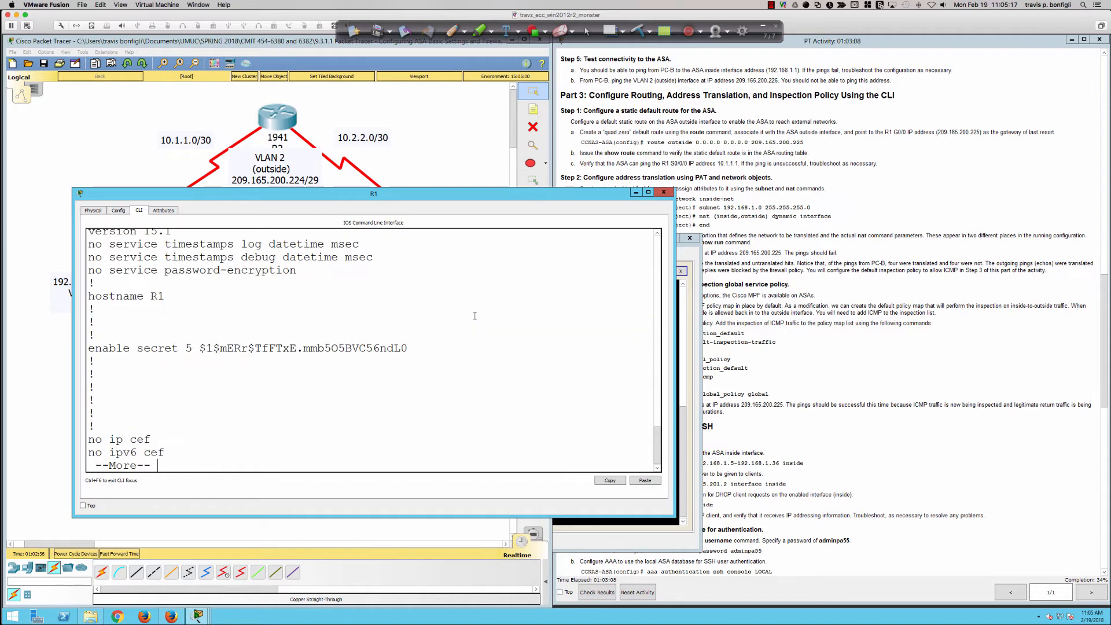
key(Return)
key(Return)
key(Return)
key(Return)
key(Return)
key(Return)
key(Return)
key(Return)
key(Return)
key(Return)
key(Return)
key(Return)
key(Return)
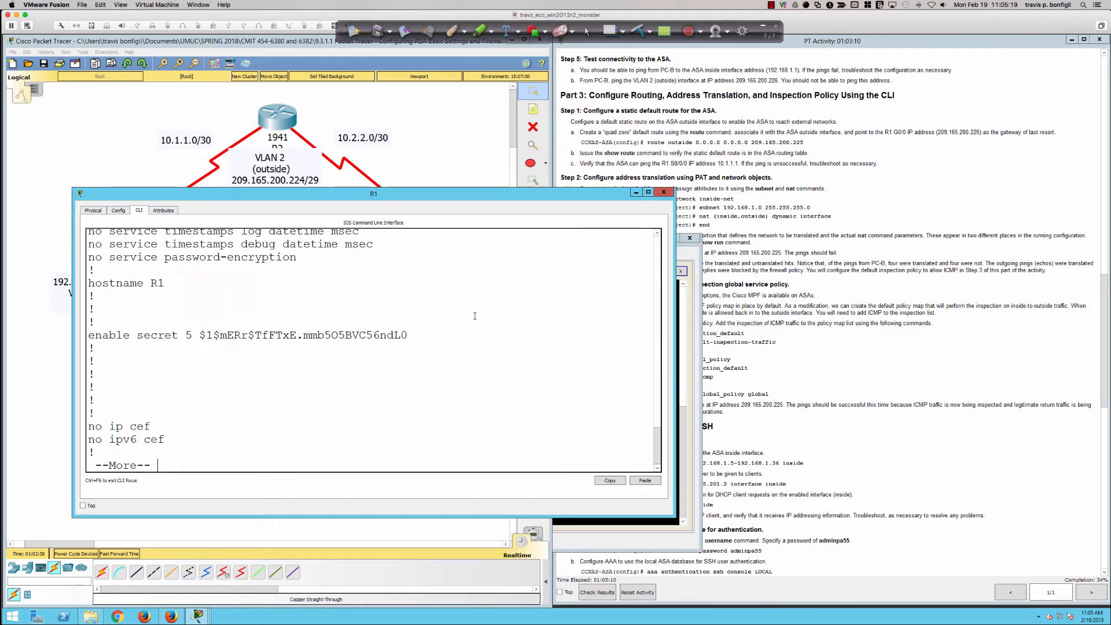
key(Return)
key(Return)
key(Return)
key(Return)
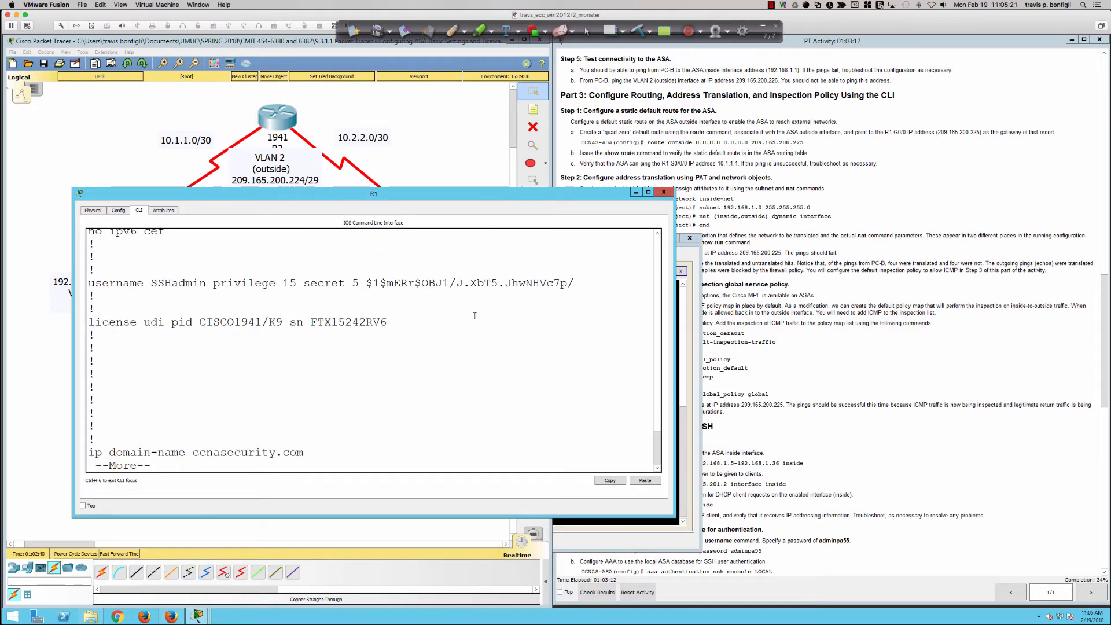
key(Return)
key(Return)
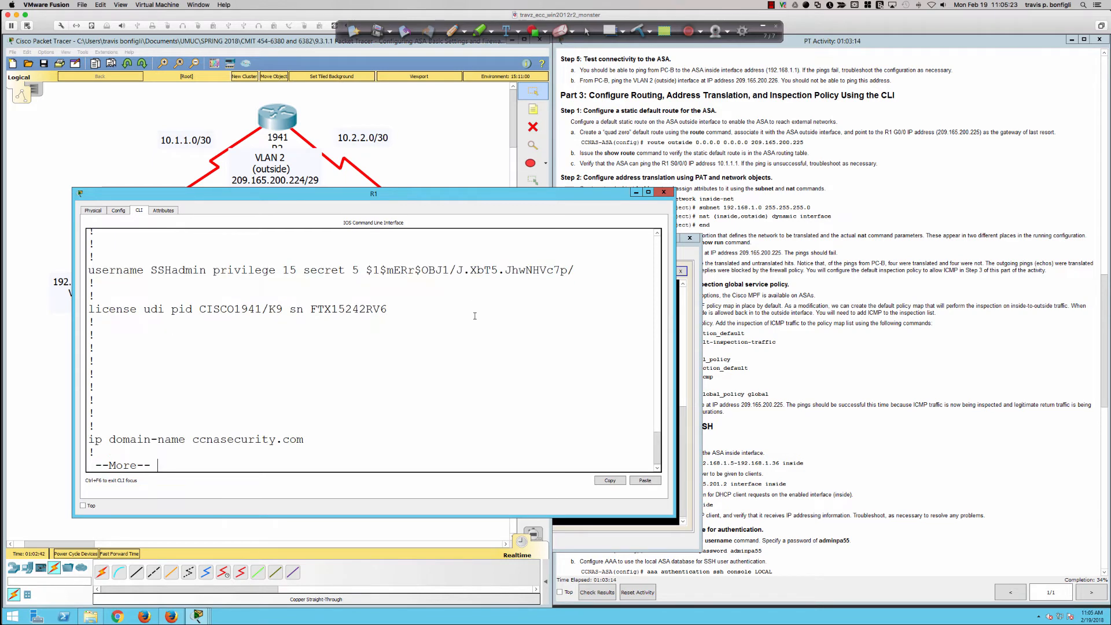
key(Return)
key(Return)
key(Return)
key(Return)
key(Return)
key(Return)
key(Return)
key(Return)
key(Return)
key(Return)
key(Return)
key(Return)
key(Return)
key(Return)
key(Return)
key(Return)
key(Return)
key(Return)
key(Return)
key(Return)
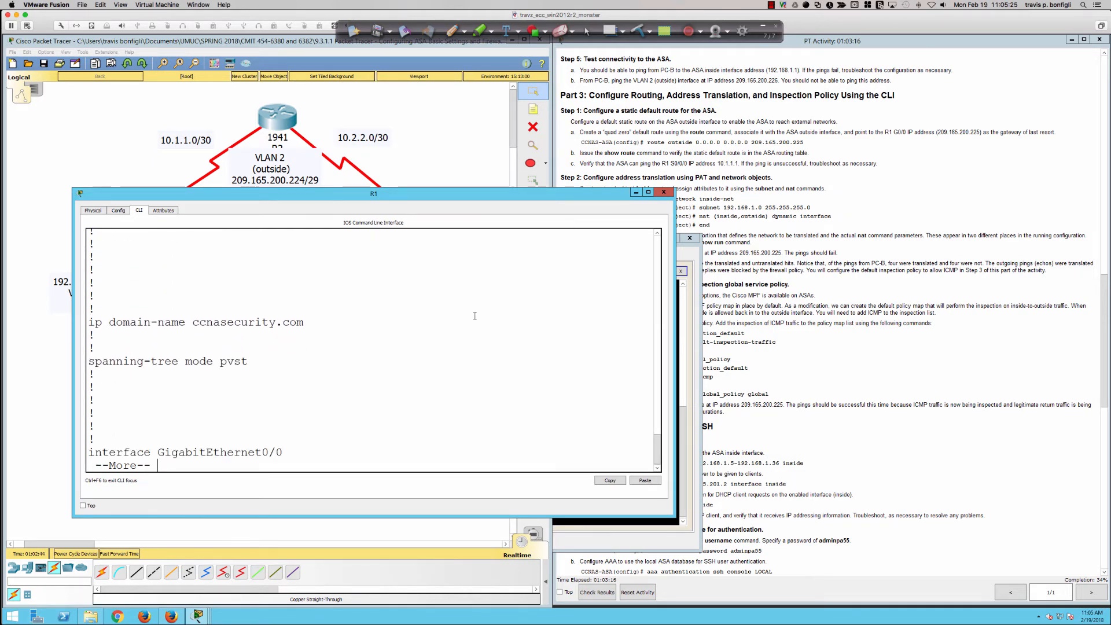
key(space)
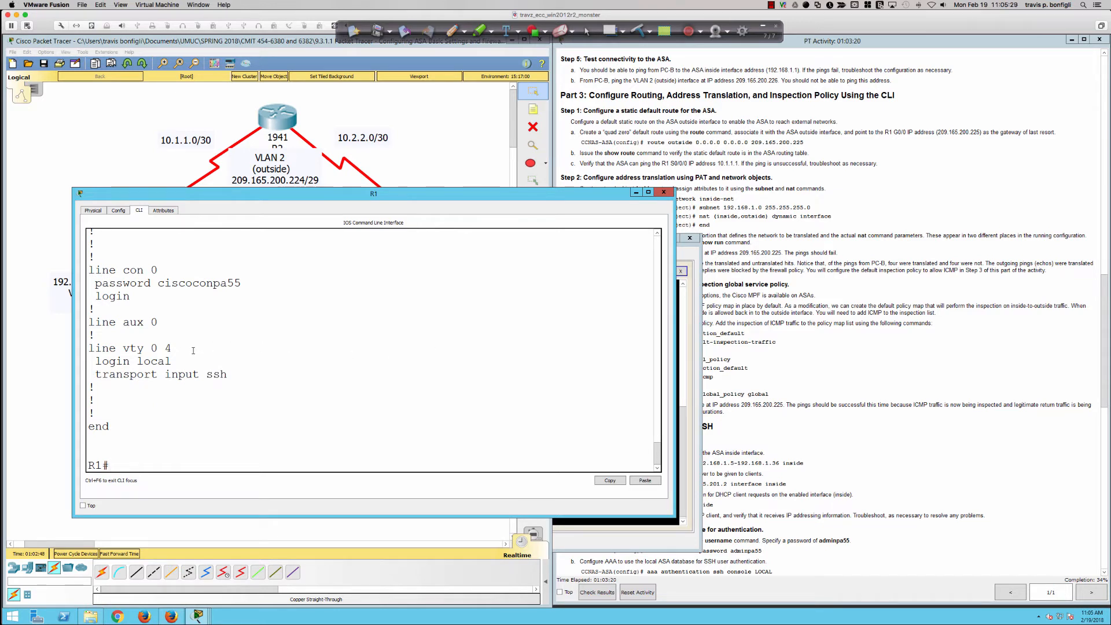
scroll(199, 349, up, 4)
scroll(193, 351, up, 6)
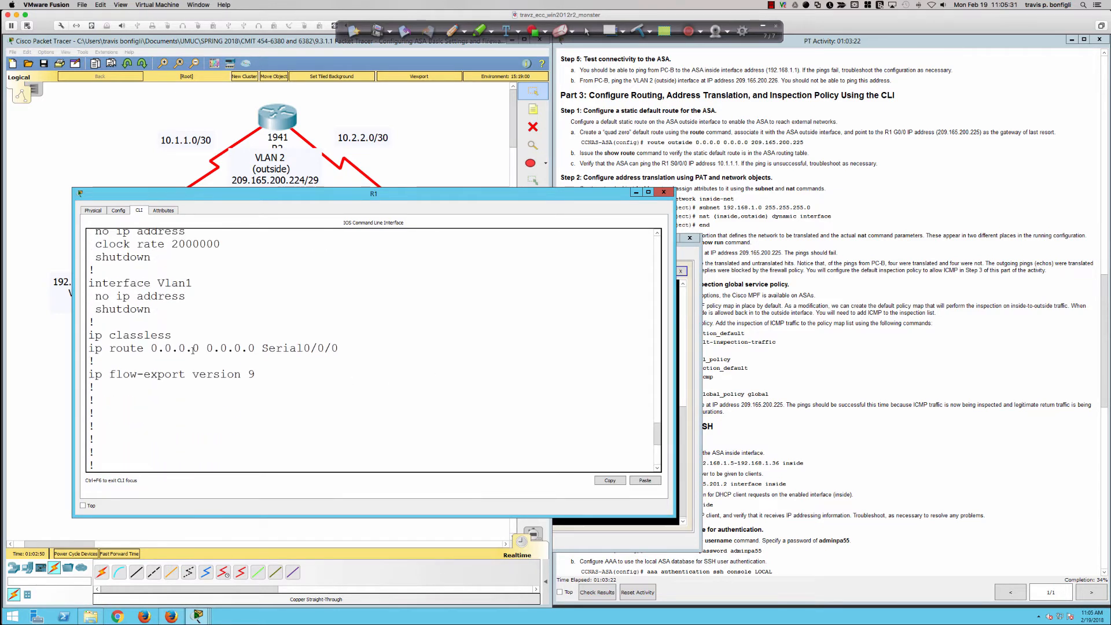
scroll(193, 350, up, 4)
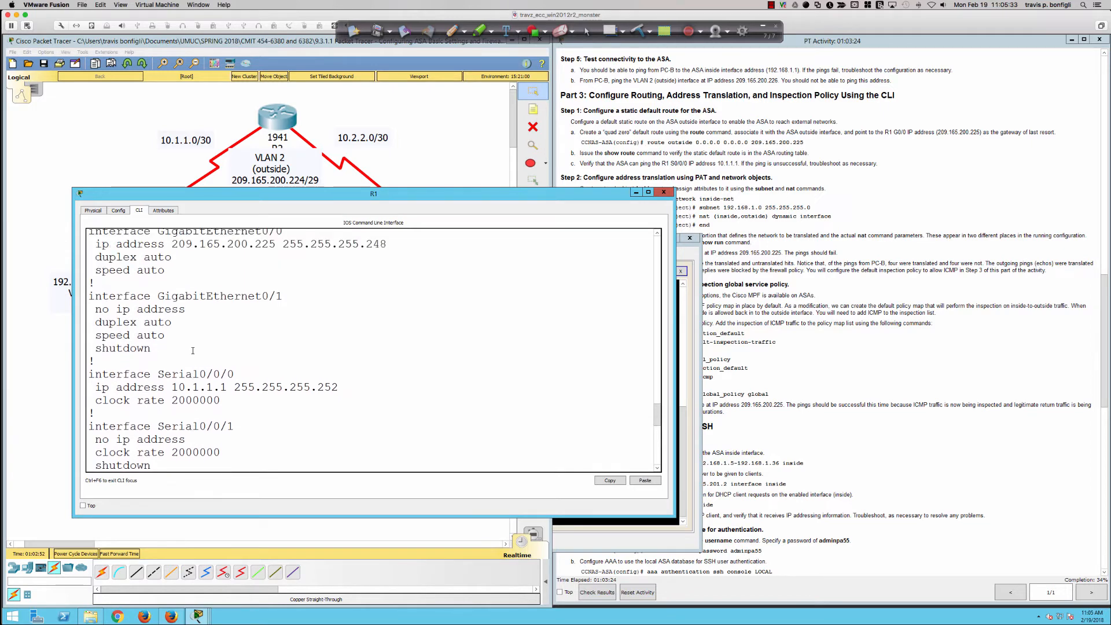
Try to open an SSH session from PC-B's command prompt to R1 with ssh -l SSHadmin 209.165.200.225
click(691, 313)
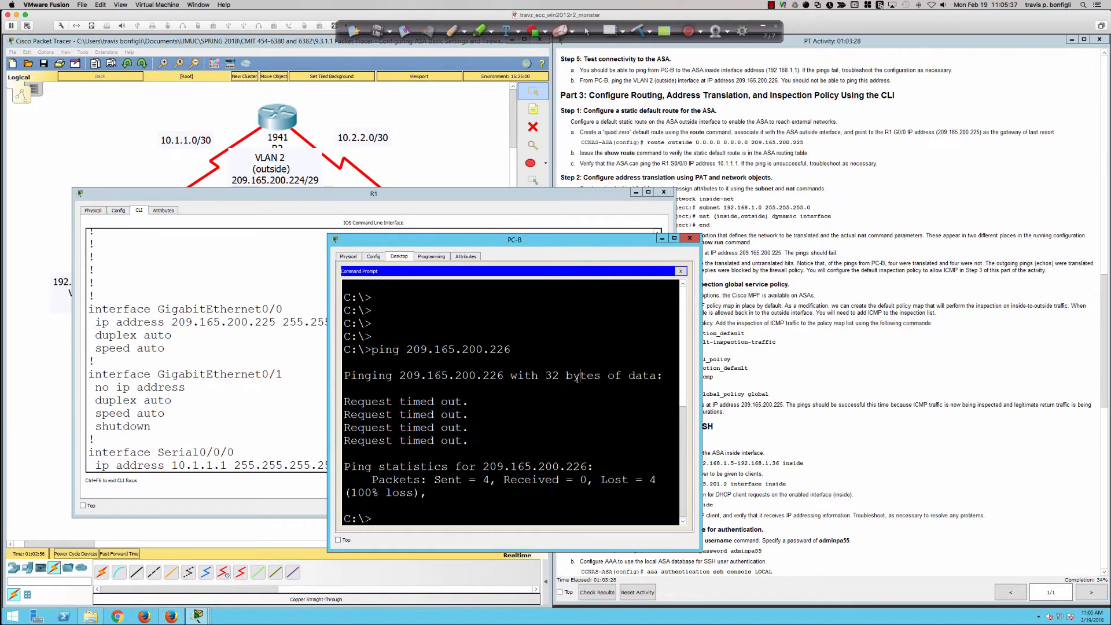
key(Return)
key(Return)
key(Return)
key(Return)
text(ssh )
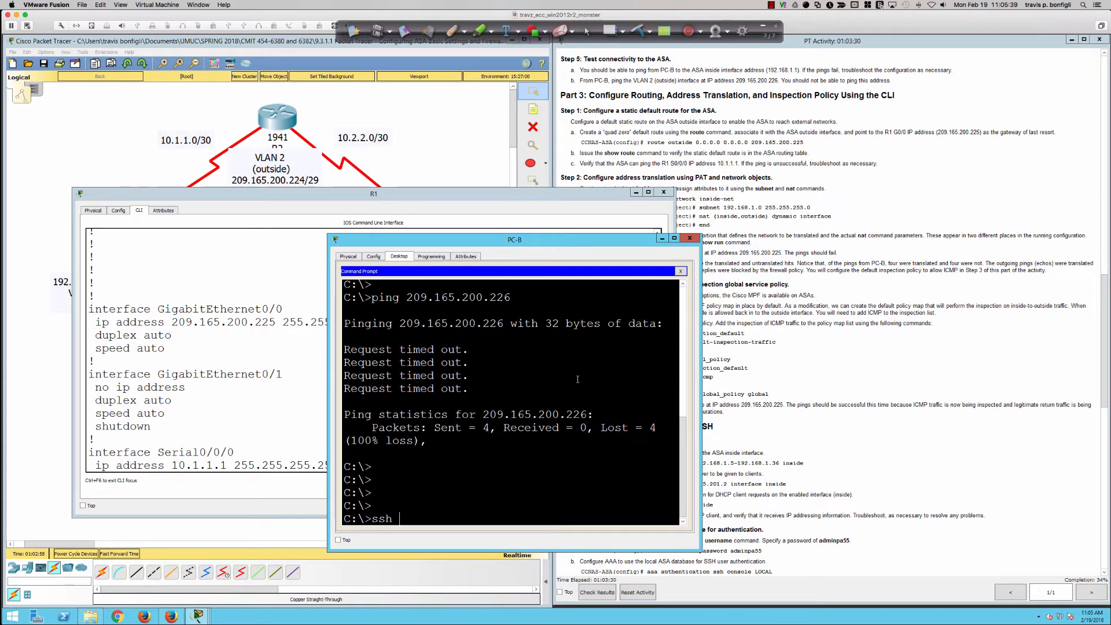
text(-l SSHadmin 209.1)
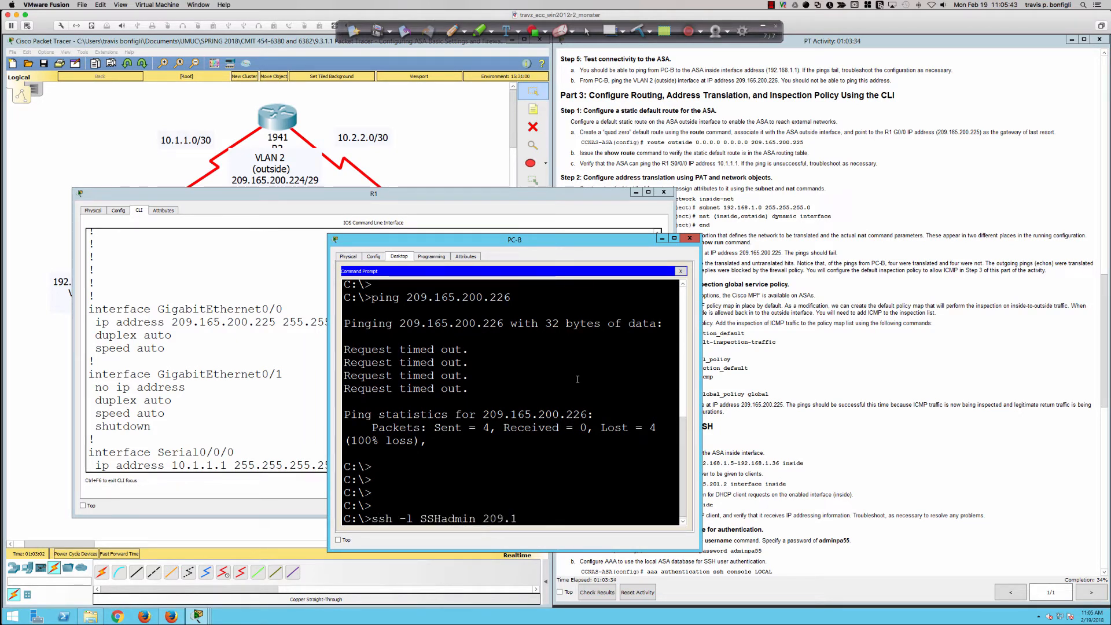
text(65.200.225)
key(Return)
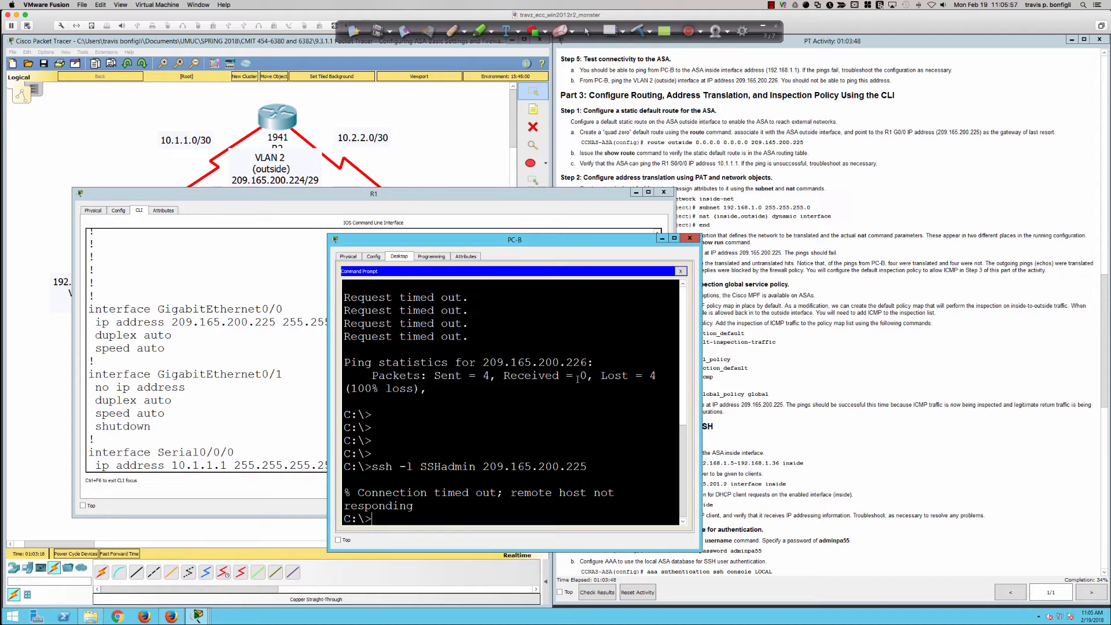
Recheck R1's interface and static route settings in its running configuration, and close the R1 window
click(774, 359)
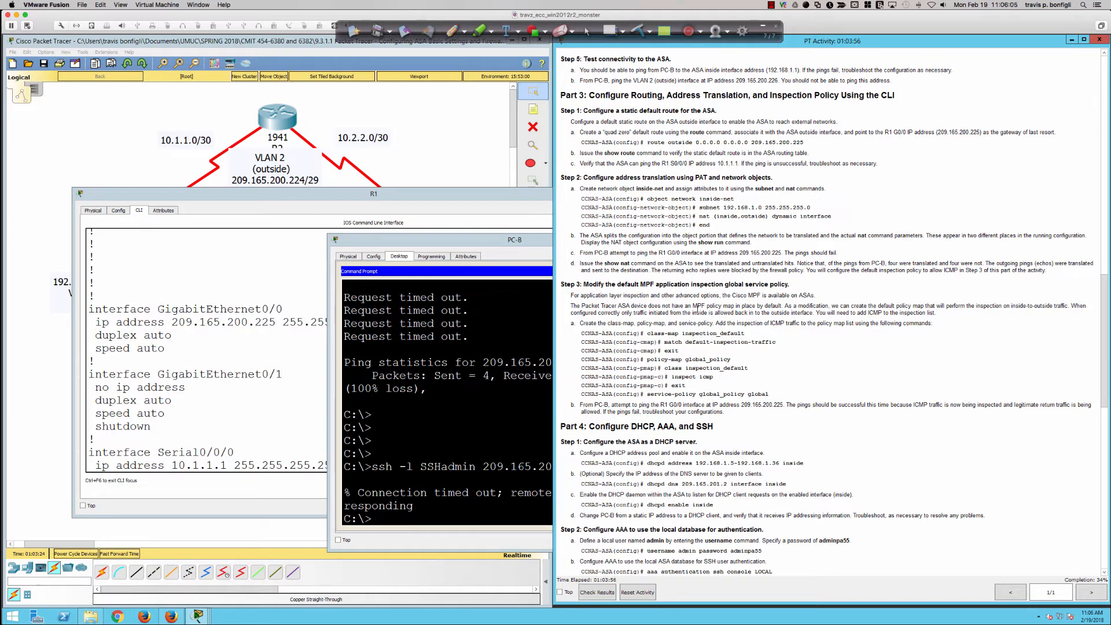
click(470, 321)
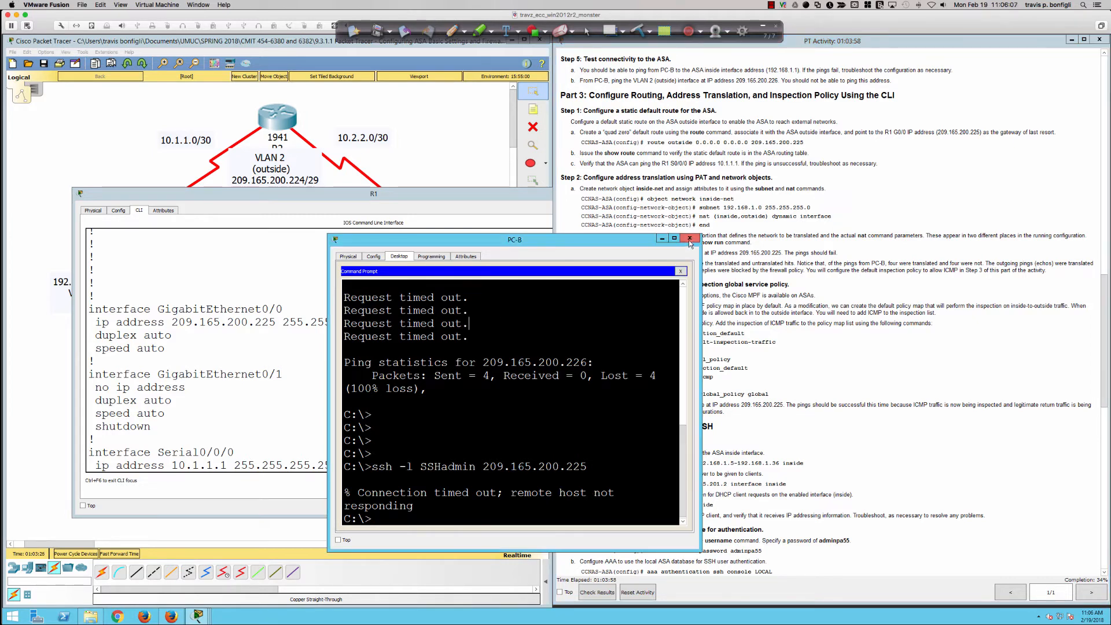
click(463, 199)
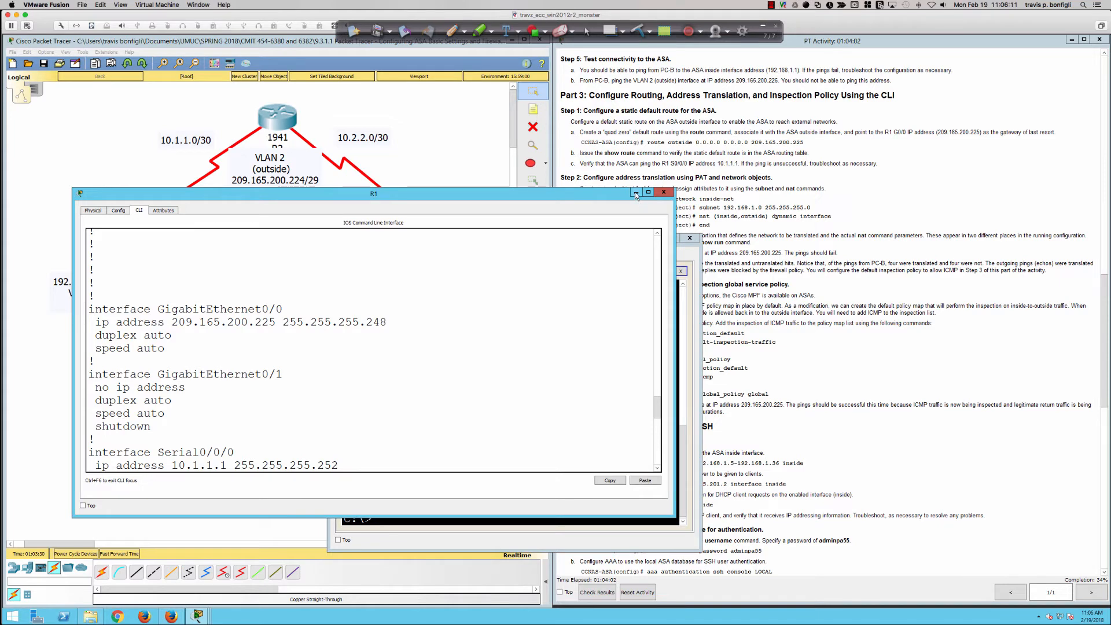
scroll(613, 297, down, 4)
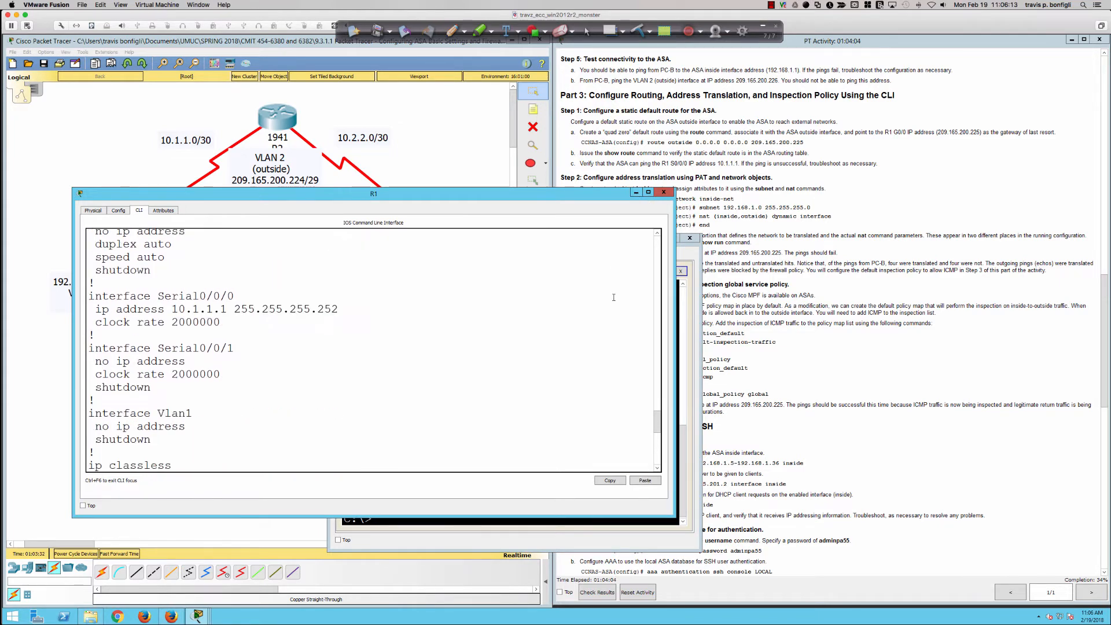
scroll(613, 297, down, 5)
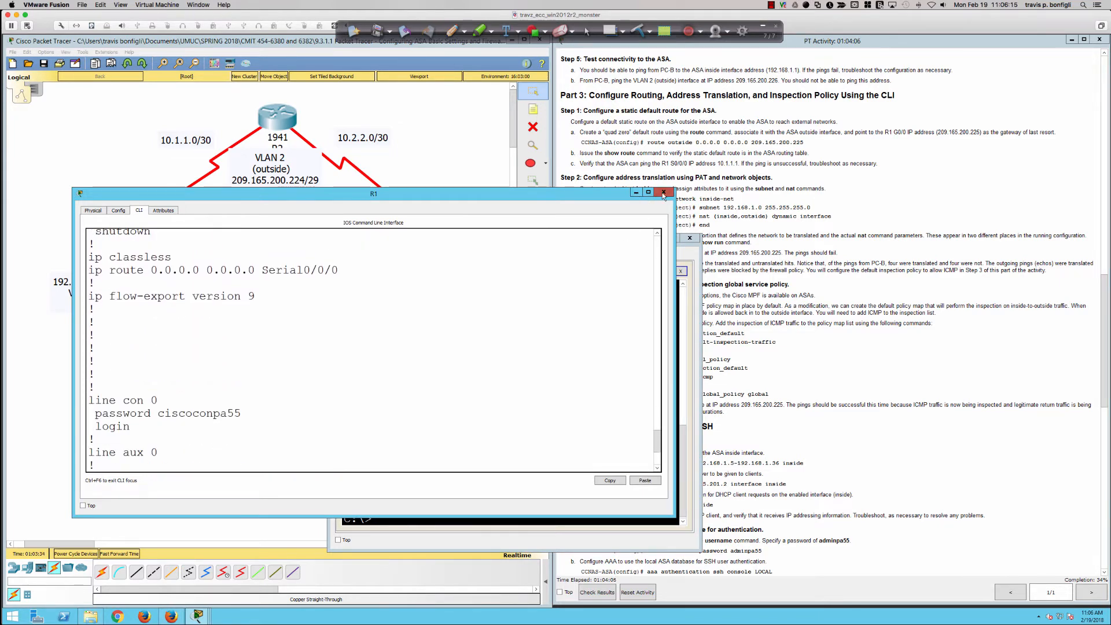
click(663, 193)
Review the Part 3 Step 1 instructions for configuring a static default route on the ASA
click(781, 260)
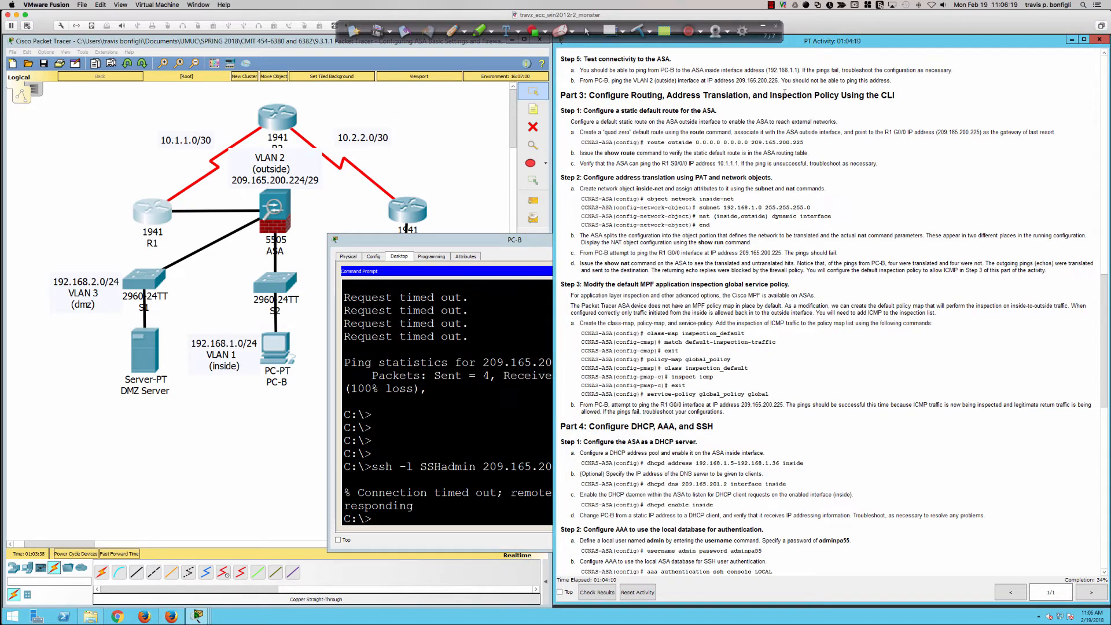
scroll(650, 194, down, 1)
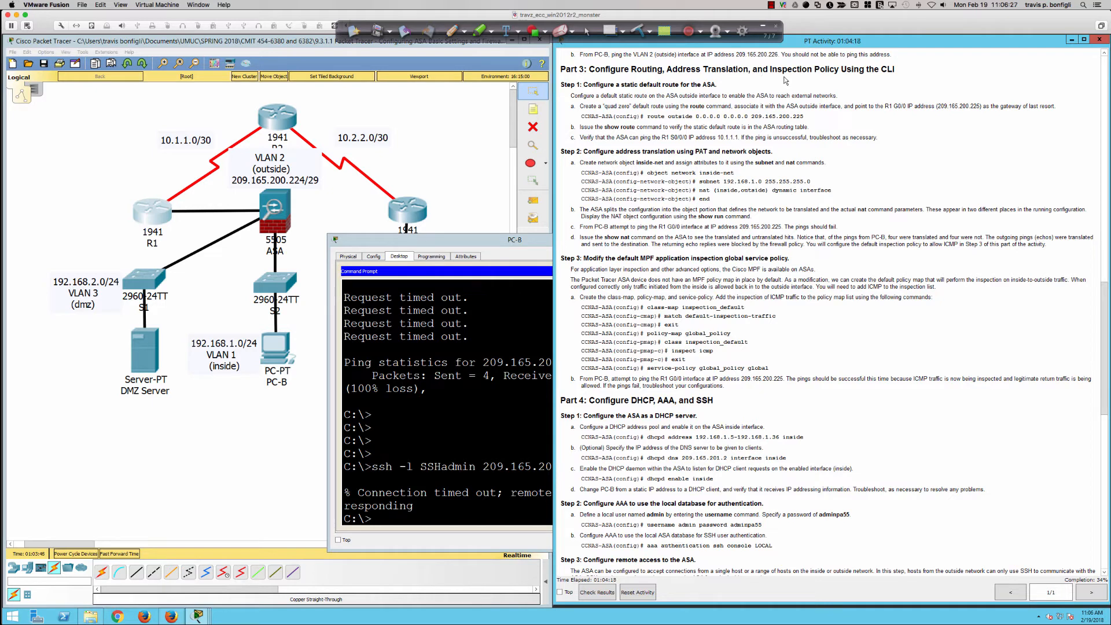
scroll(670, 143, down, 1)
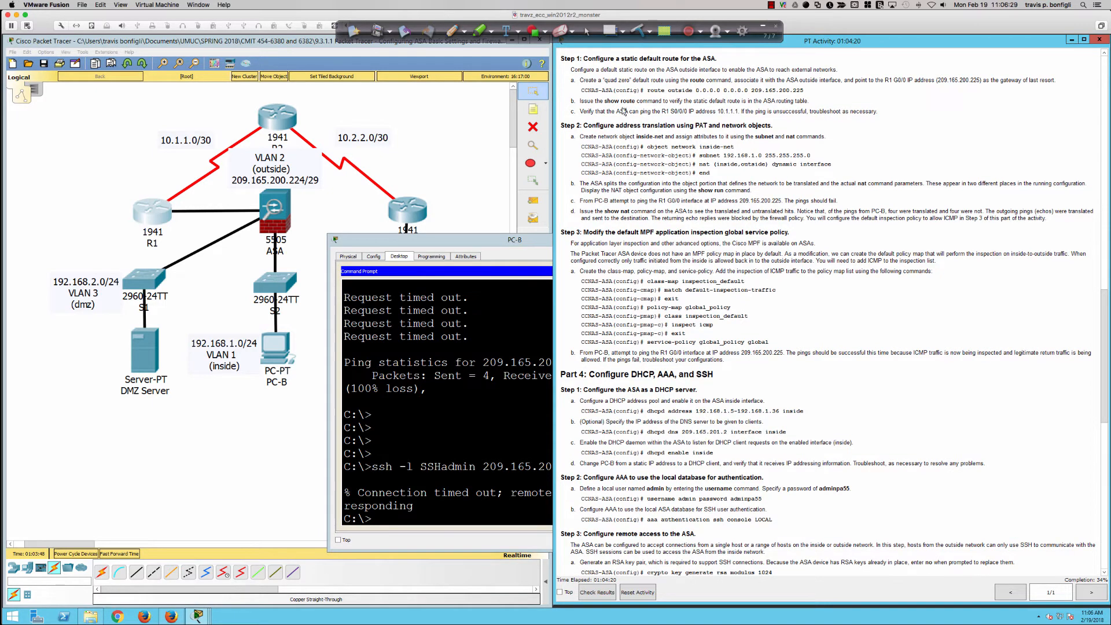
Open the ASA's command line and exit interface configuration to global configuration mode
click(272, 209)
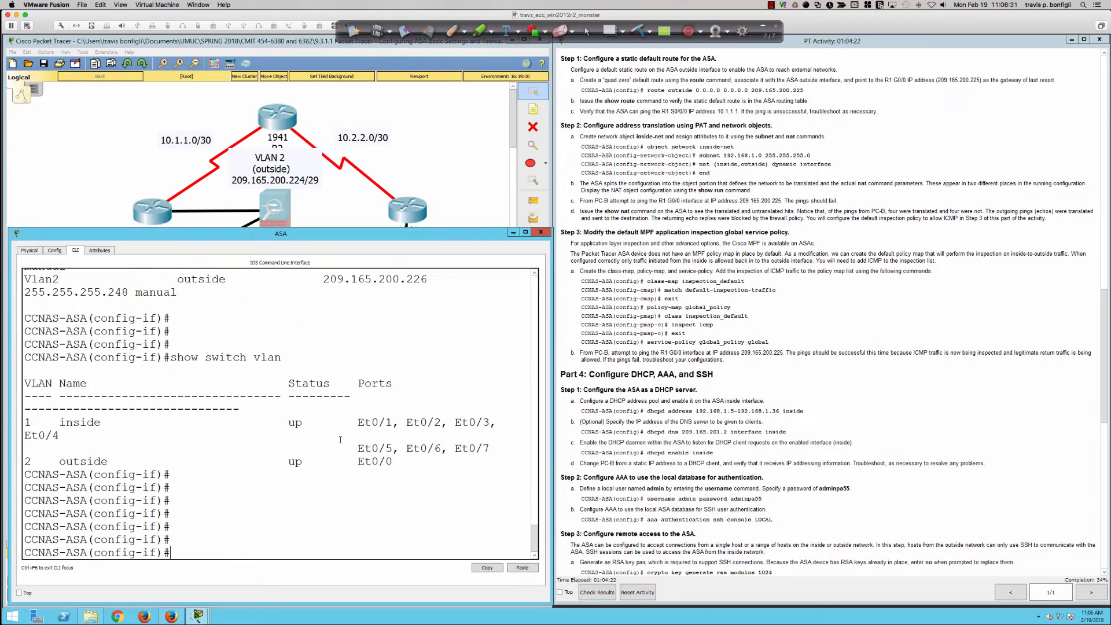
text(exit)
key(Return)
key(Return)
key(Return)
key(Return)
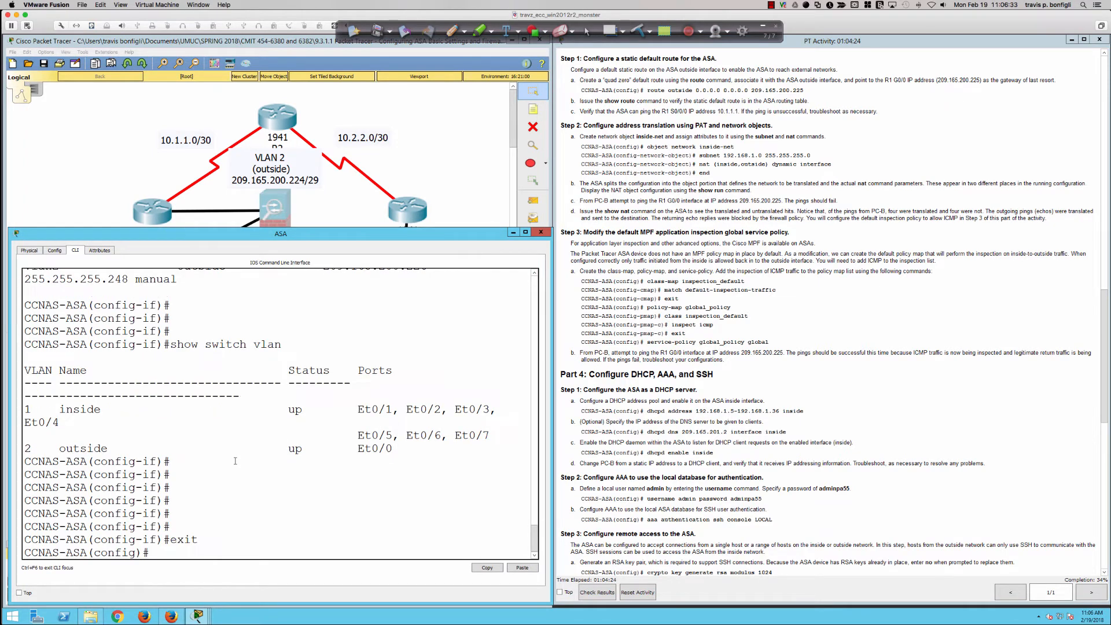
key(Return)
Configure the ASA's default route with route outside 0.0.0.0 0.0.0.0 209.165.200.225
text(rou)
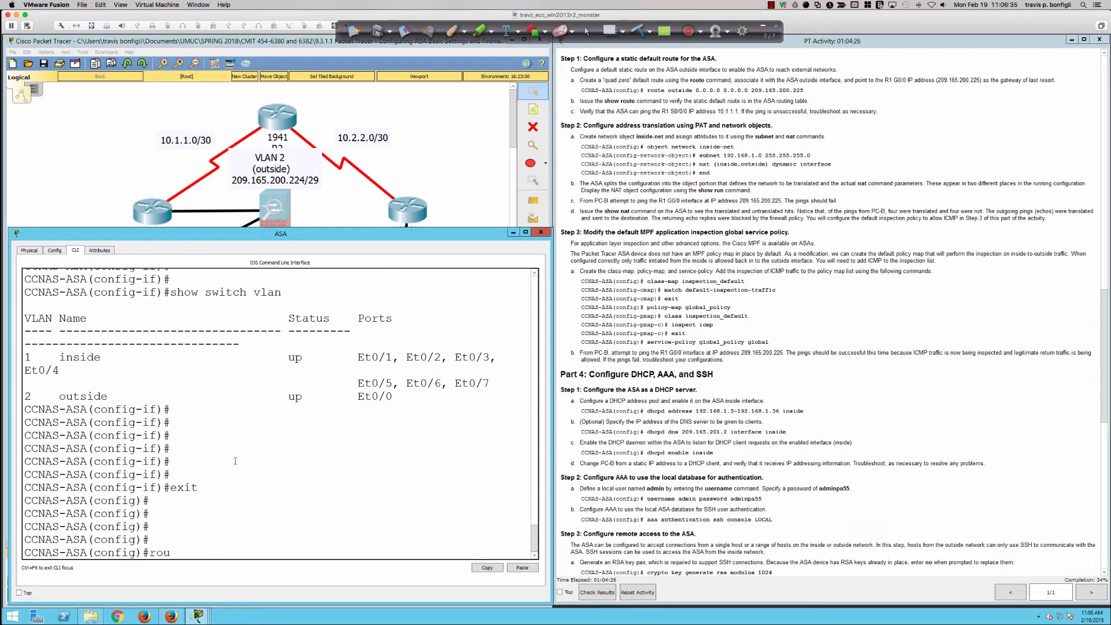
text(te outside 0.0.0.0 0.0.0.0)
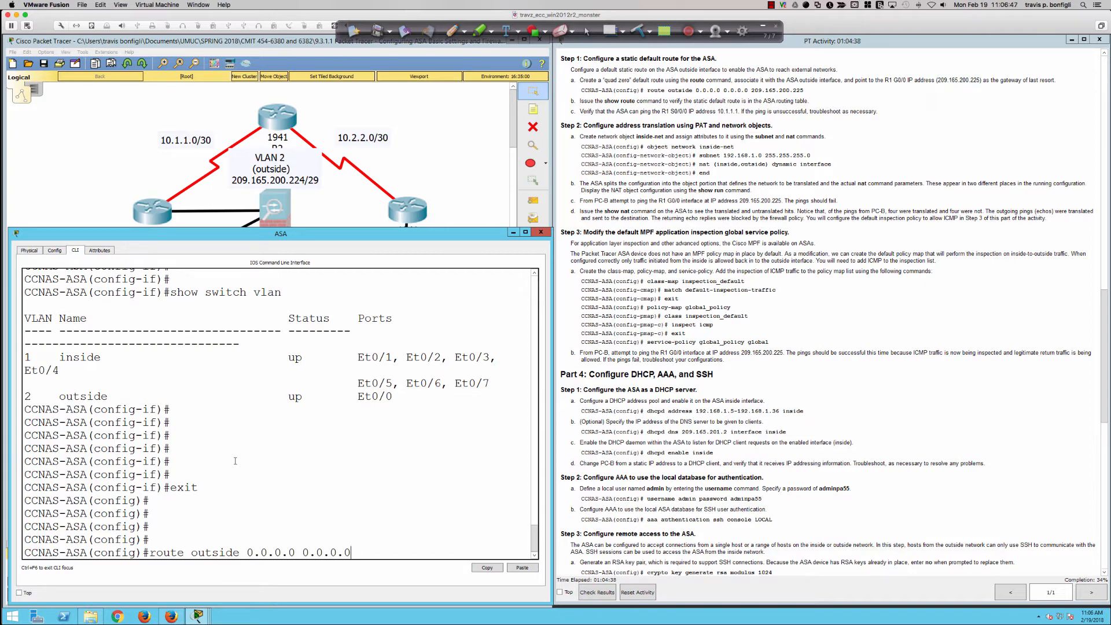
text( 209.165.200.225)
key(Return)
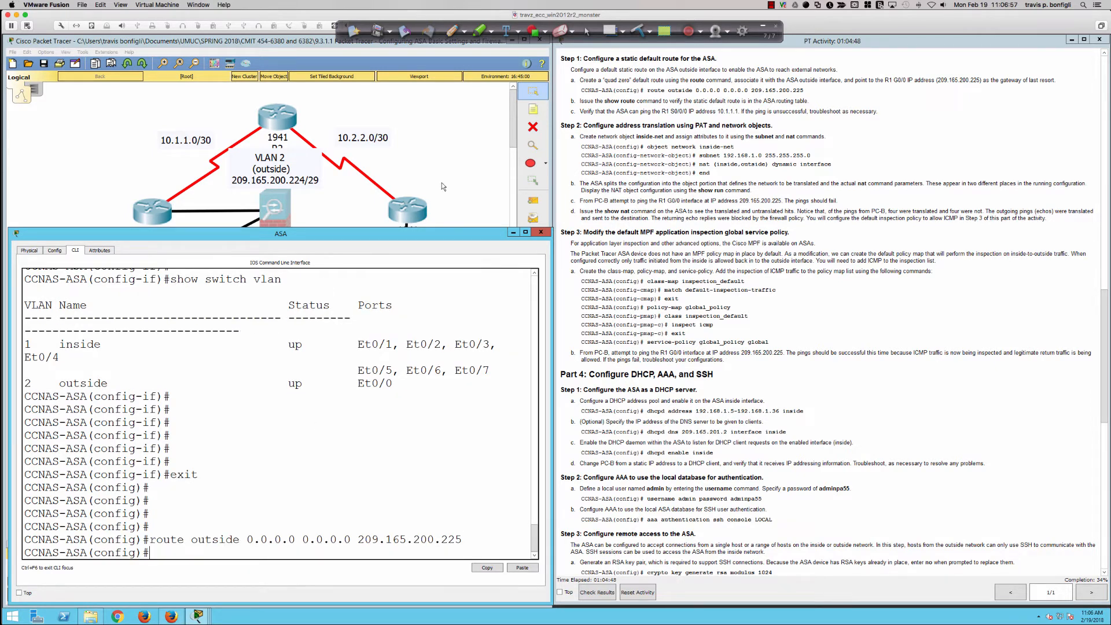
Close the ASA window and open the command prompt on PC-C
click(540, 231)
click(409, 361)
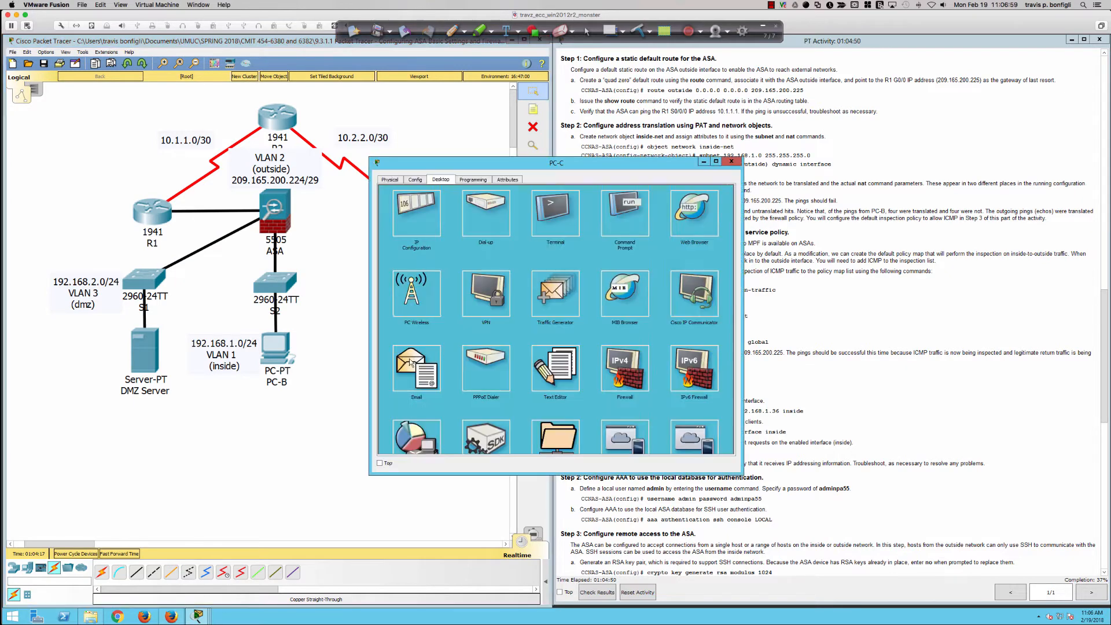
click(619, 214)
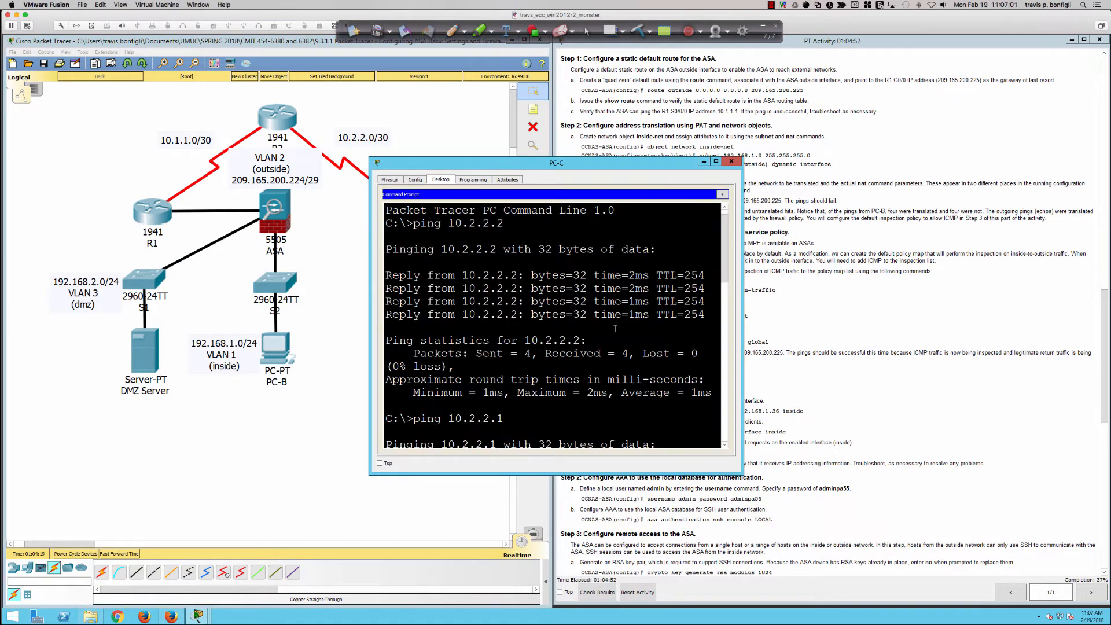
key(Return)
key(Return)
key(Return)
key(Return)
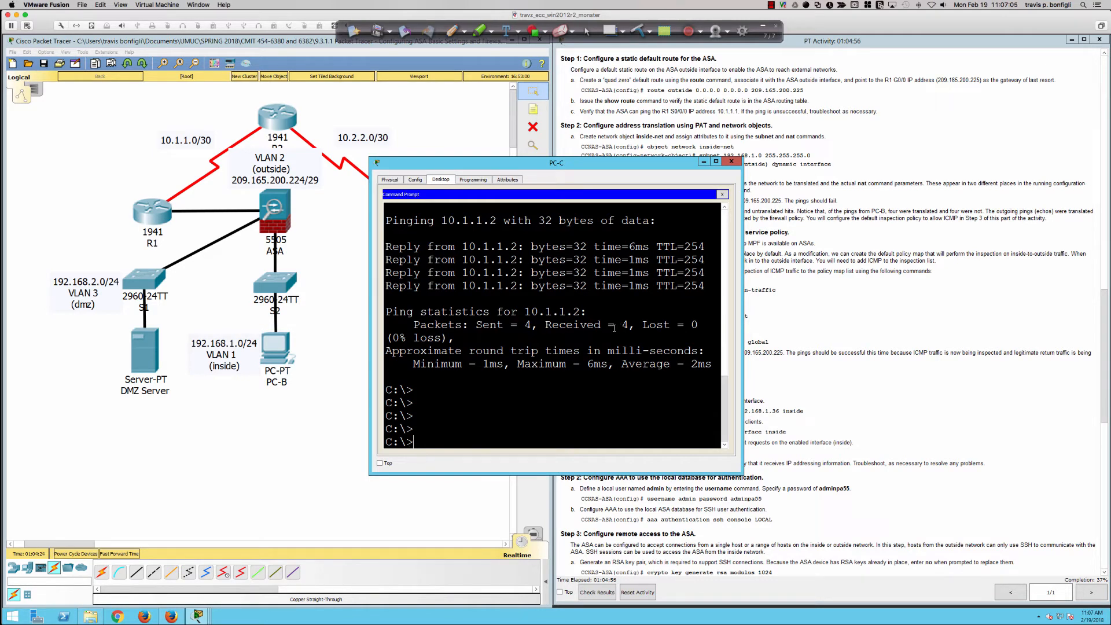
Retry the SSH connection from PC-B's command prompt with ssh -l SSHadmin 209.165.200.225
click(279, 348)
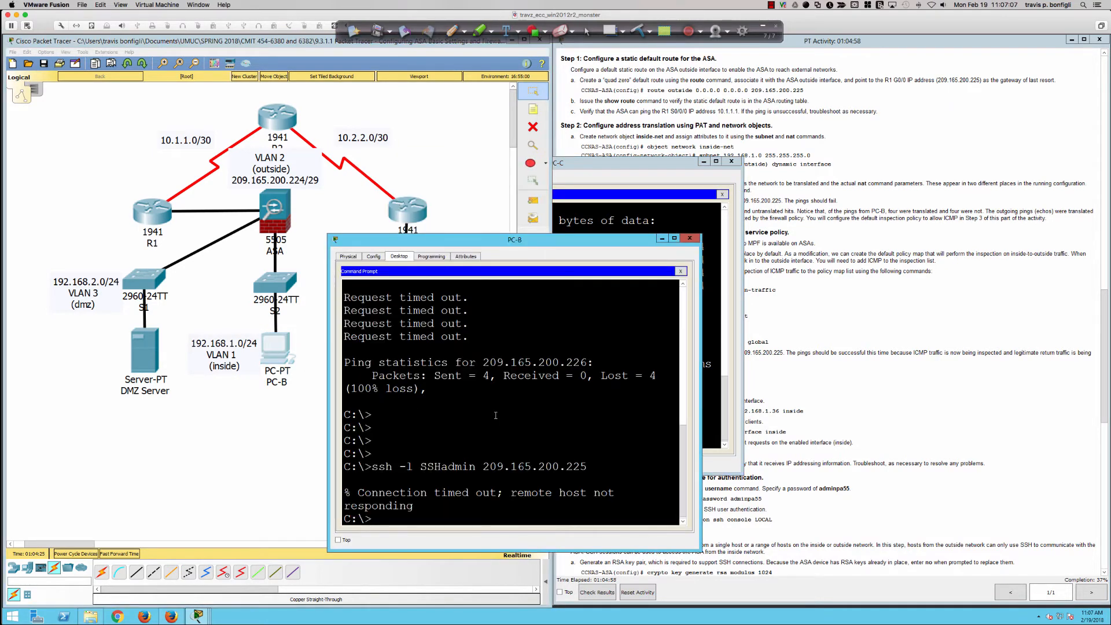
key(Return)
key(Return)
key(Return)
key(Up)
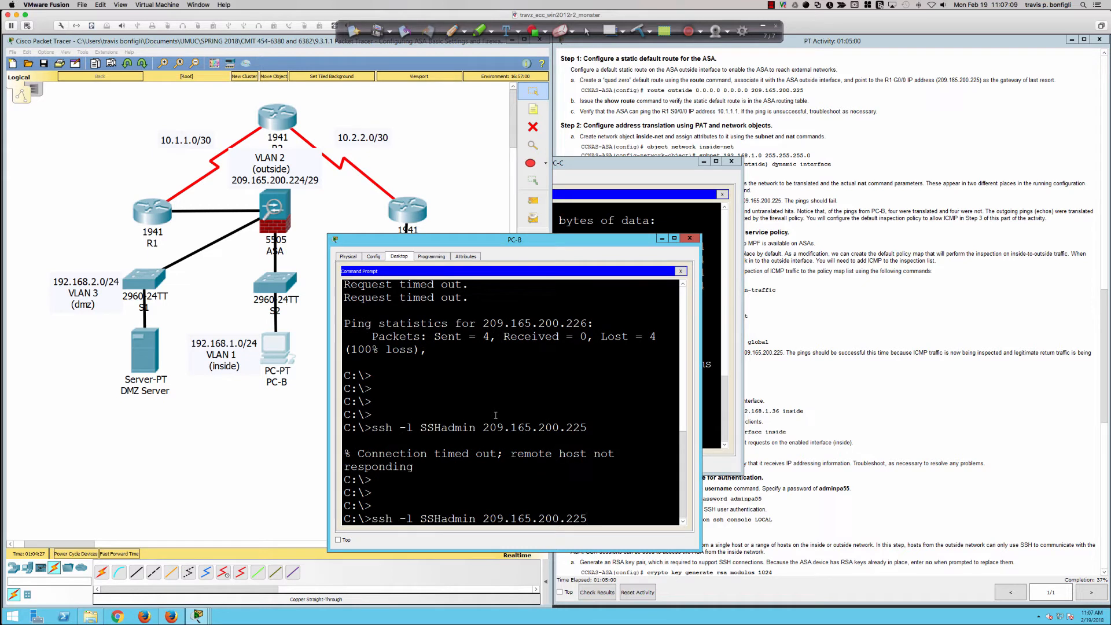
key(Return)
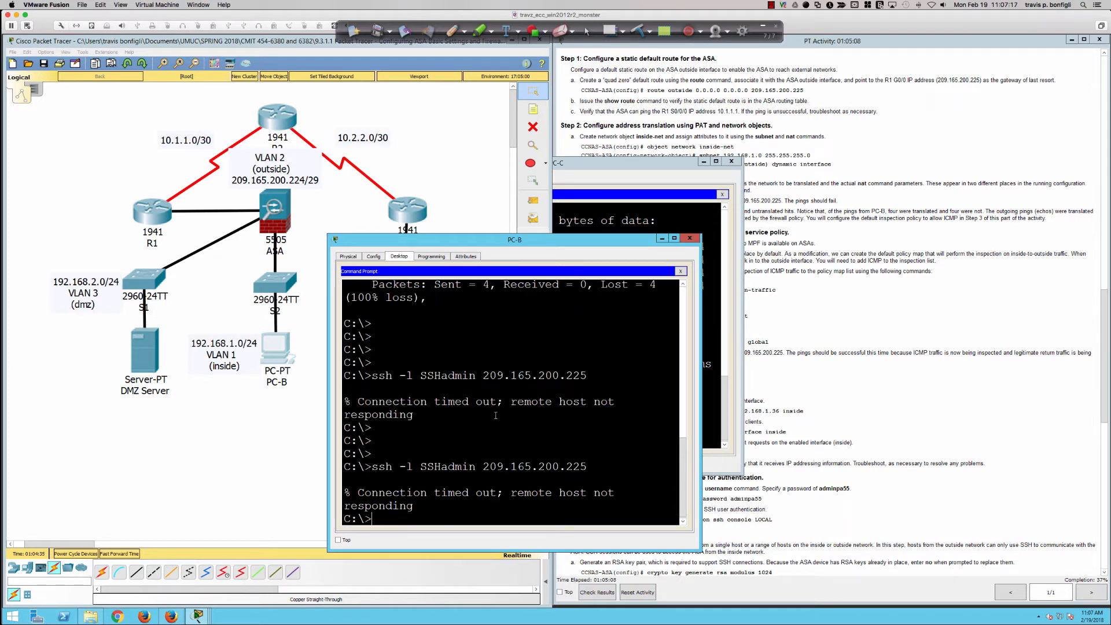
Display the ASA's routing table with sh route and examine the static default route and gateway of last resort
click(742, 133)
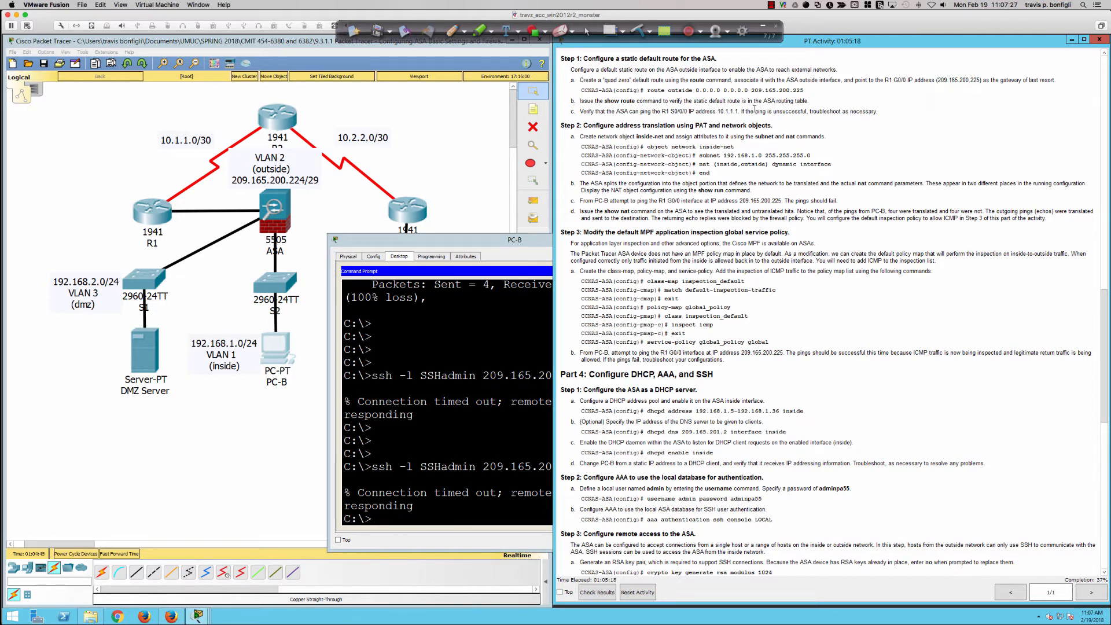
click(275, 209)
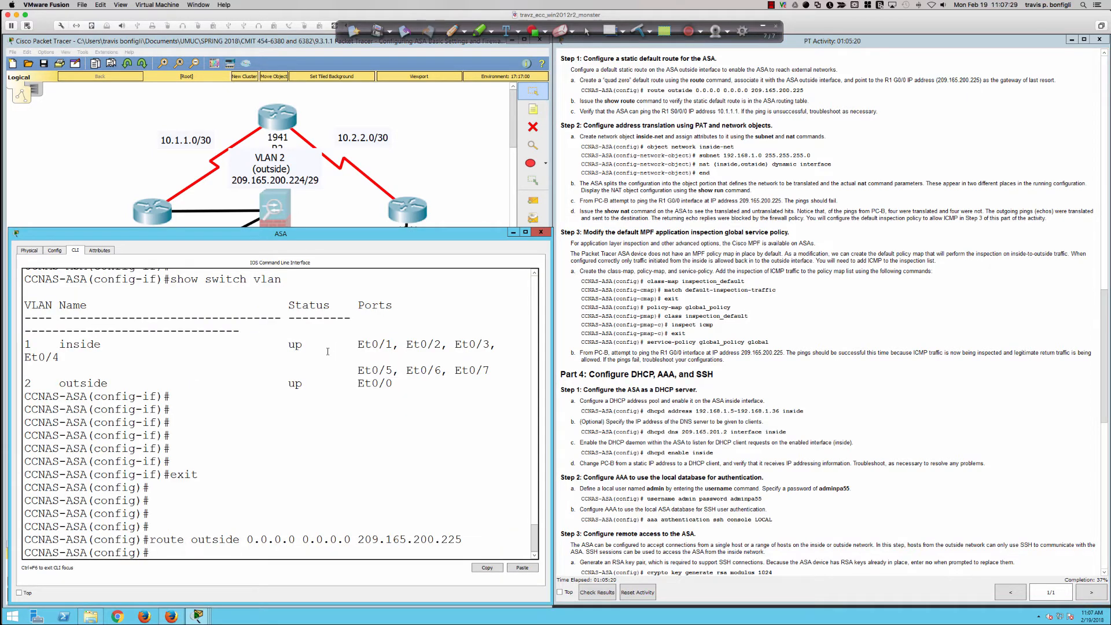
text(sh route)
key(Return)
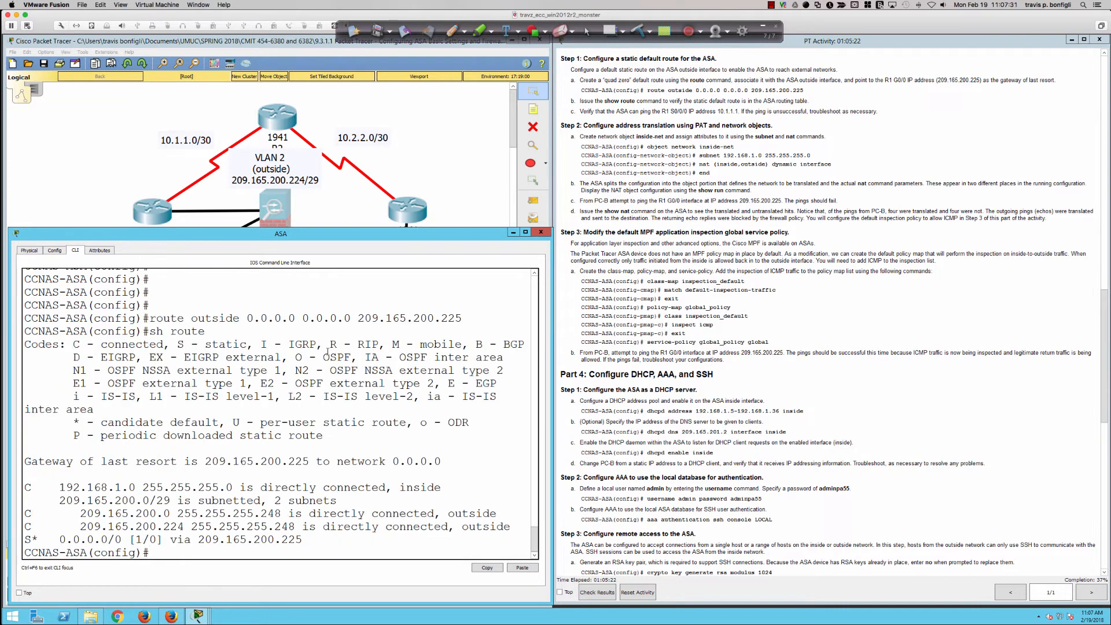
key(Return)
key(Return)
key(Return)
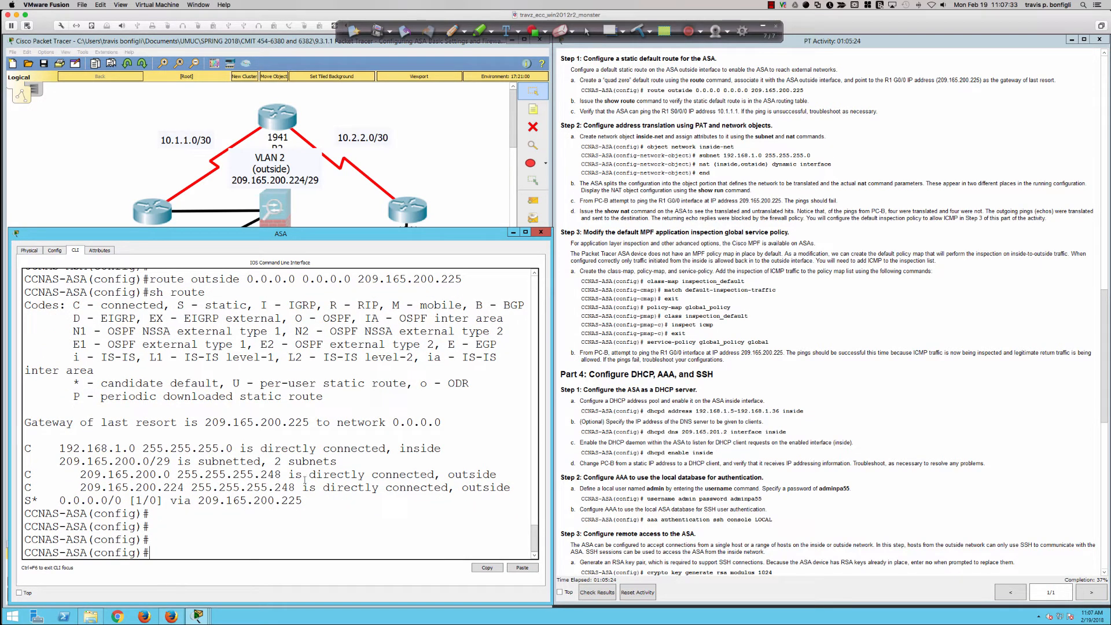
drag(298, 498, 74, 487)
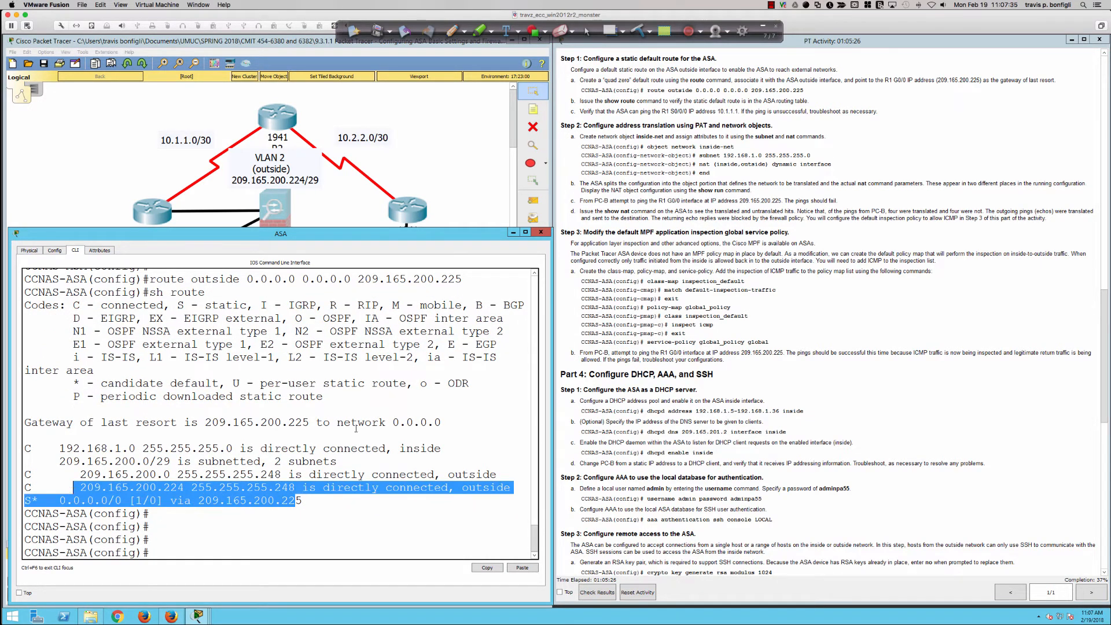
scroll(356, 428, up, 10)
scroll(419, 400, down, 3)
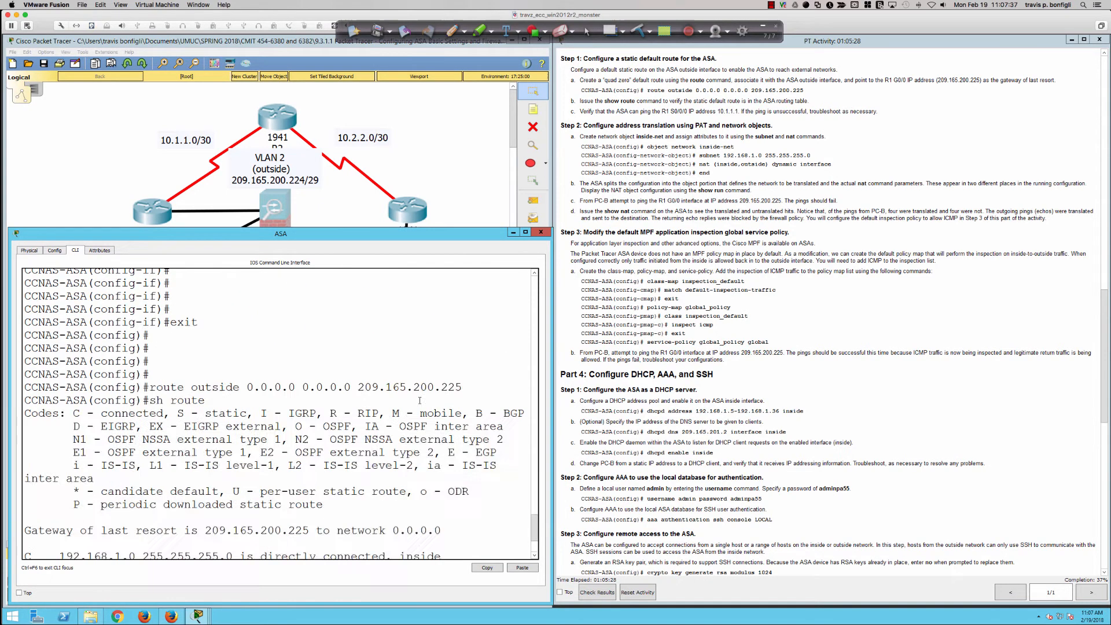
scroll(419, 400, down, 3)
click(418, 401)
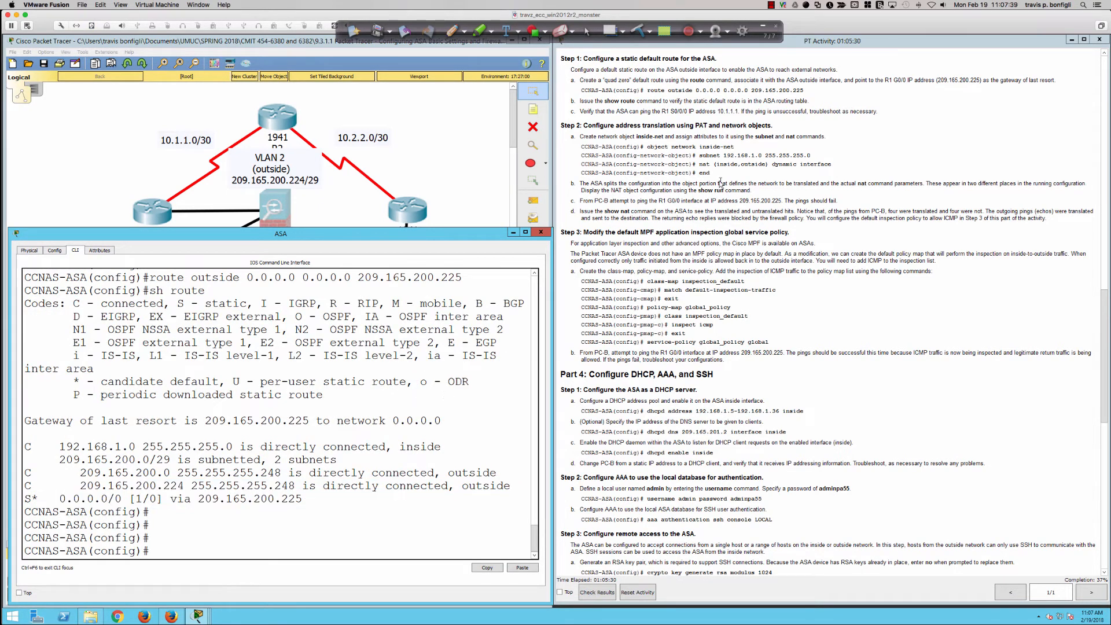
Ping R1's S0/0/0 address 10.1.1.1 from the ASA three times
scroll(666, 148, down, 1)
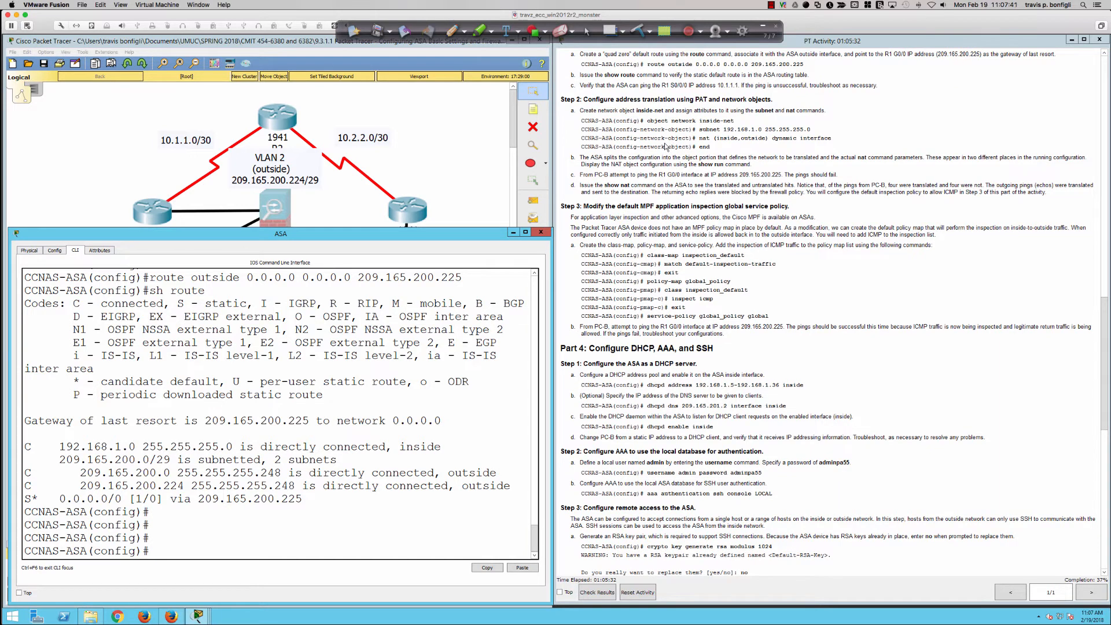
scroll(666, 147, down, 1)
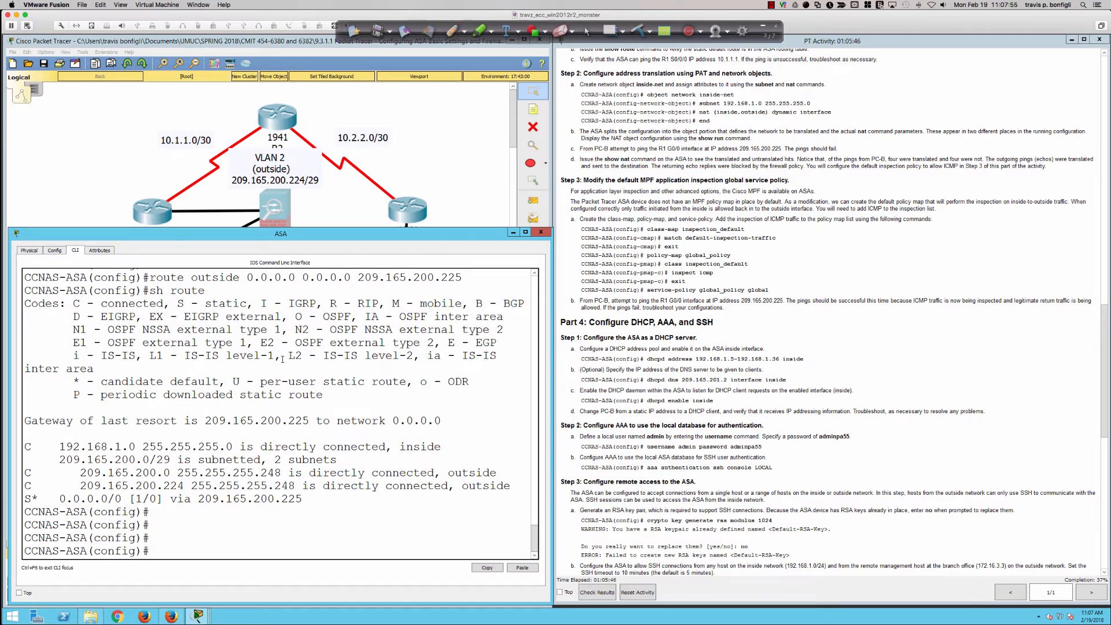
text(ping 10.1.1.1)
key(Return)
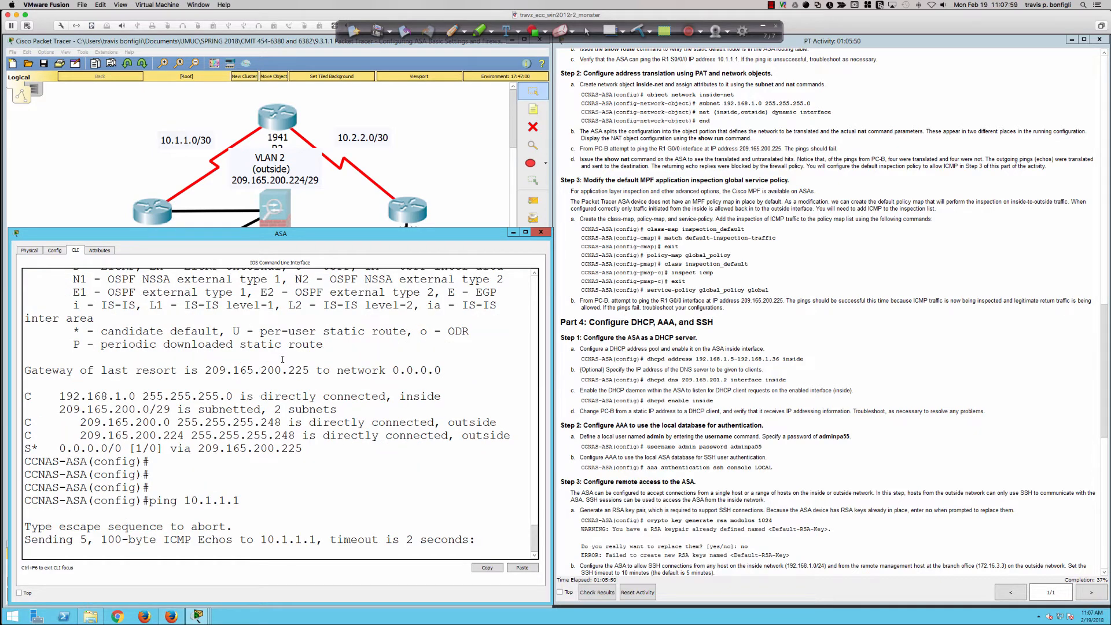
key(Up)
key(Return)
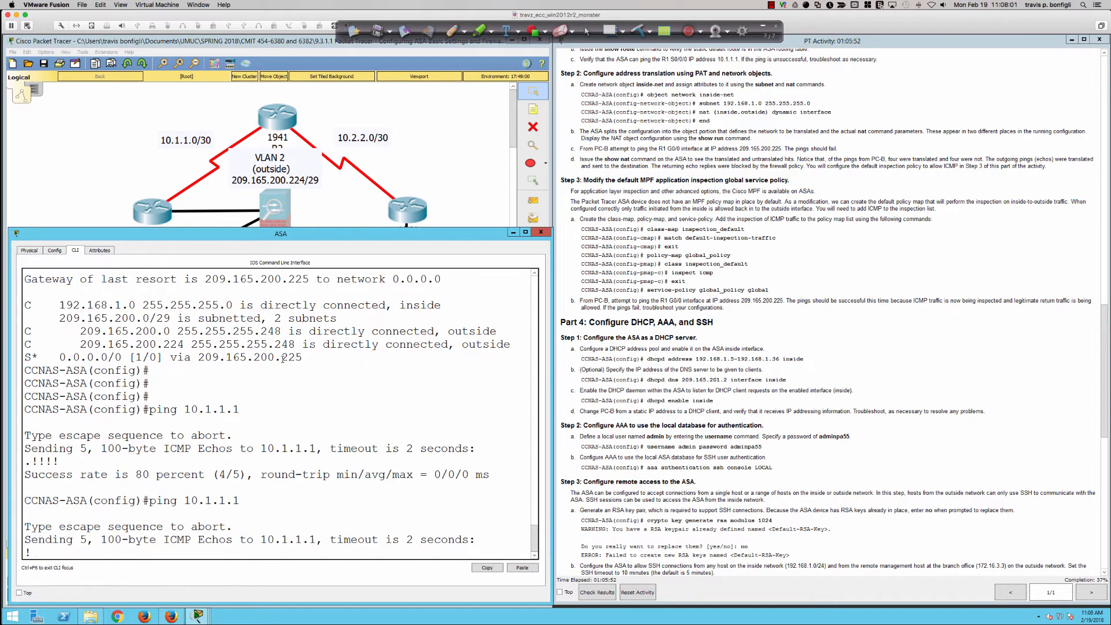
key(Up)
key(Return)
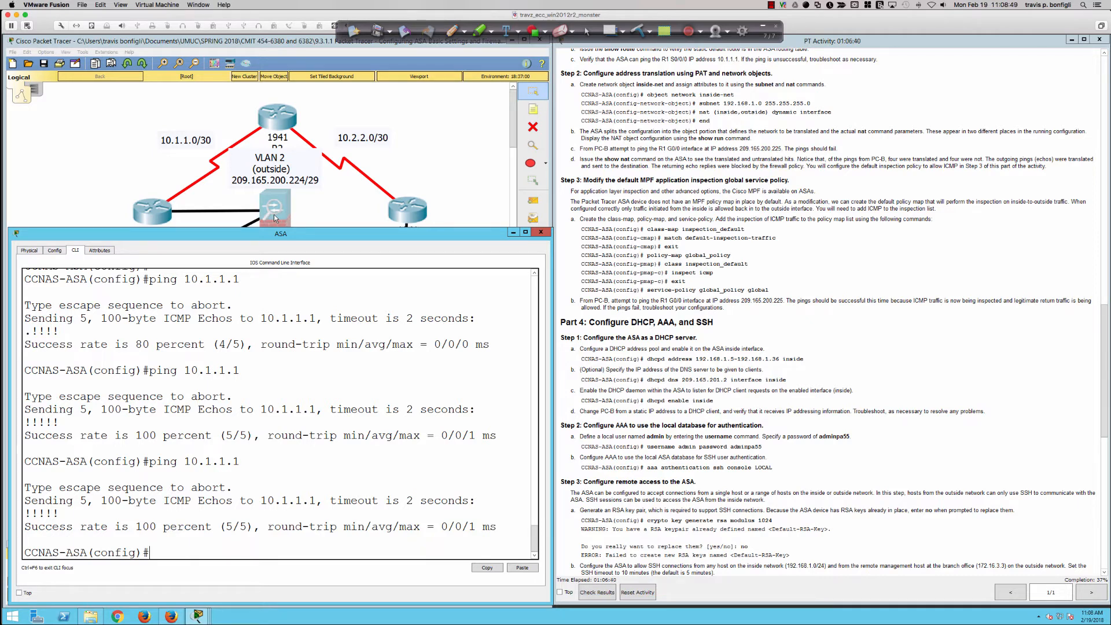
Sketch the traffic path from S2 through the ASA to R1's serial link over the topology, and clear the ink
click(474, 104)
click(453, 31)
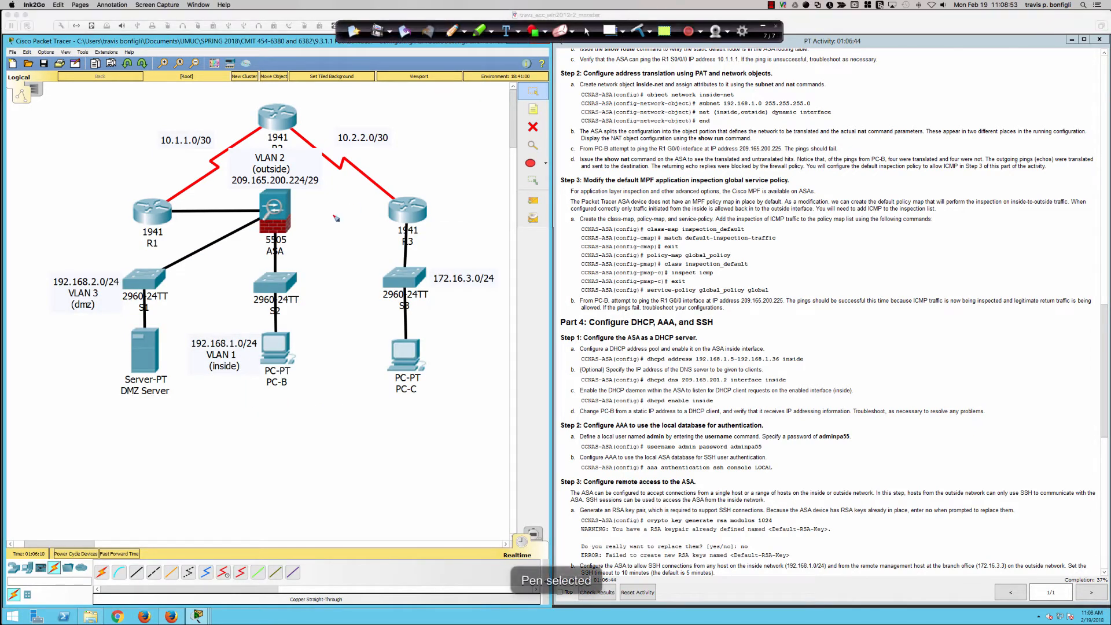
mouse_move(275, 278)
mouse_down()
mouse_move(278, 209)
mouse_move(237, 211)
mouse_move(286, 245)
mouse_up()
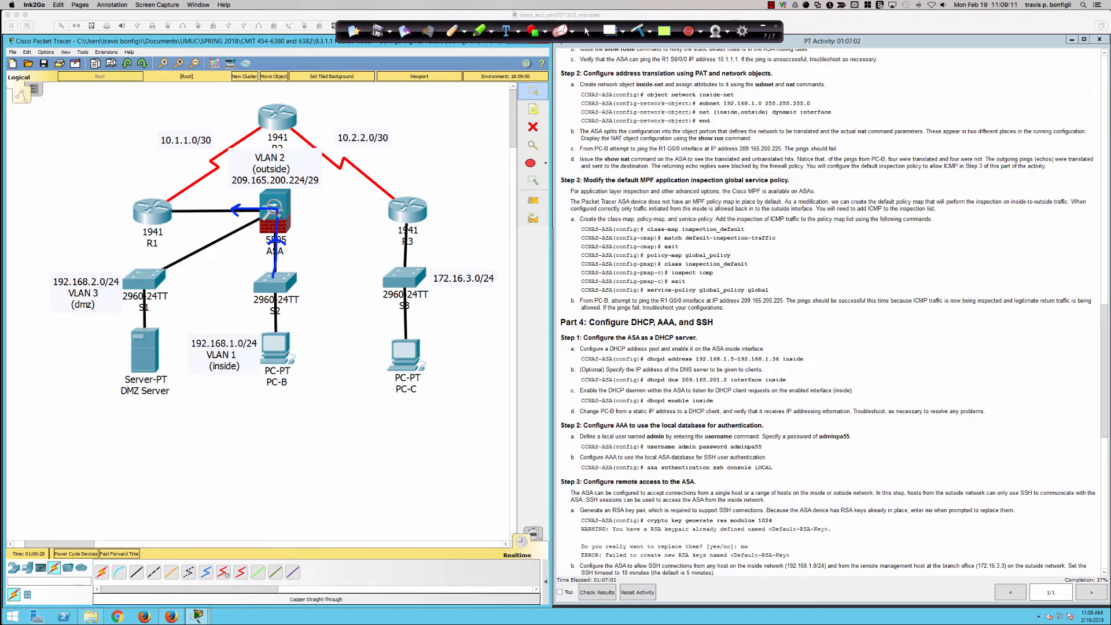
click(632, 38)
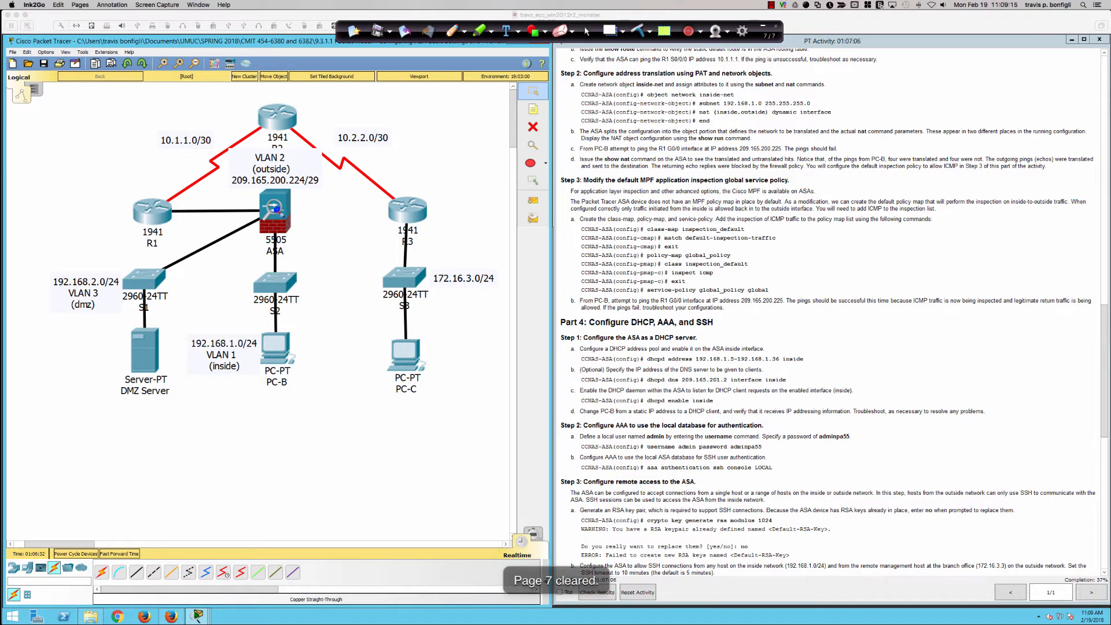
mouse_move(276, 210)
mouse_down()
mouse_move(165, 210)
mouse_move(174, 195)
mouse_up()
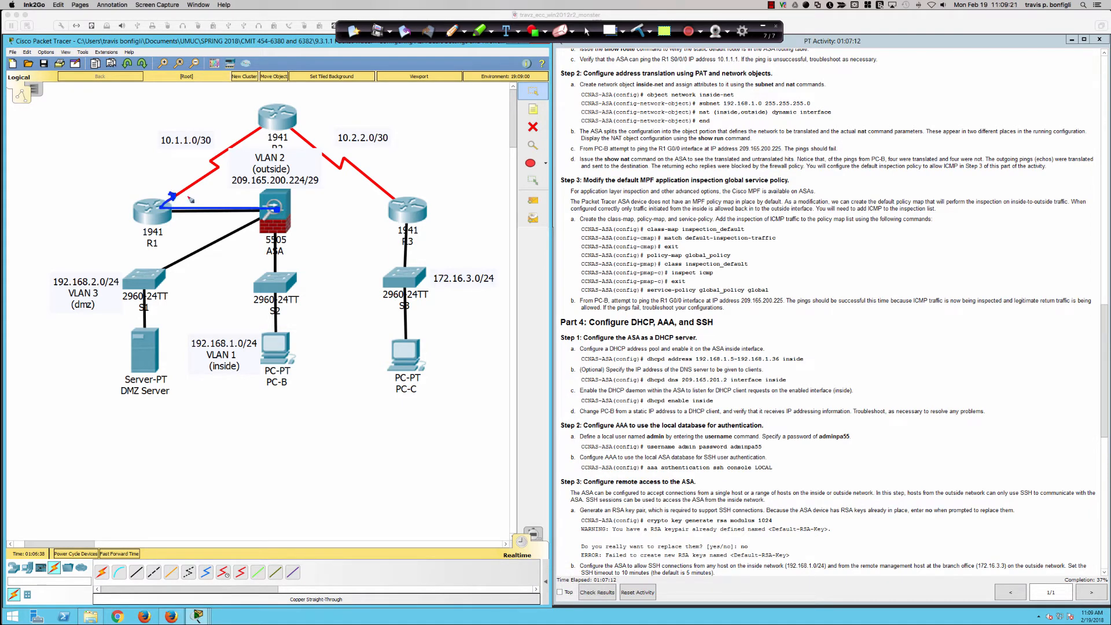
click(638, 31)
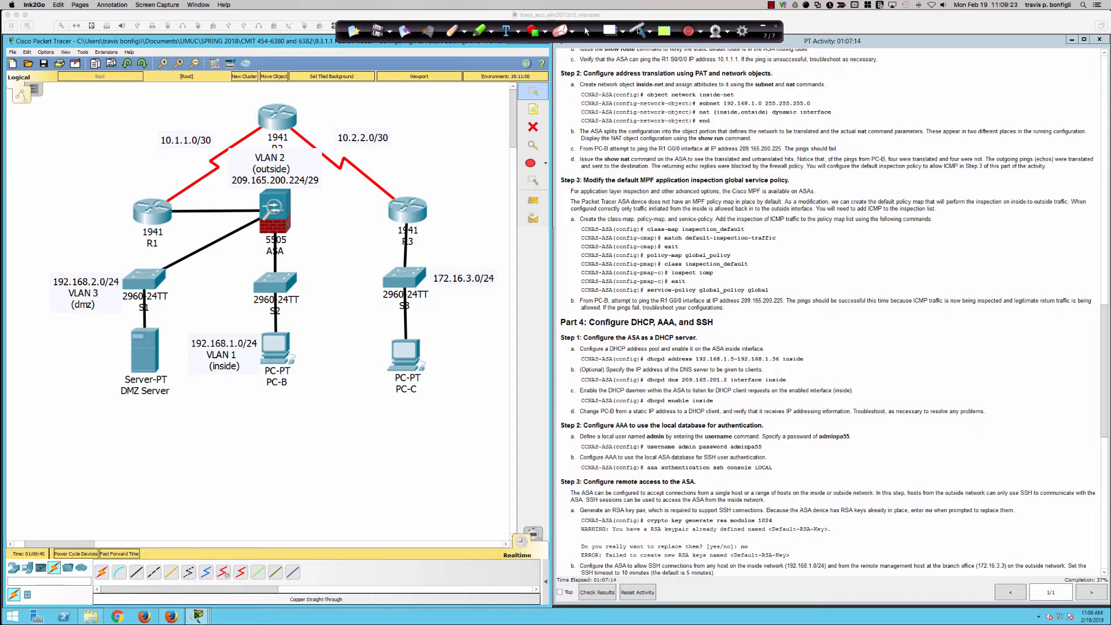
click(586, 33)
click(602, 149)
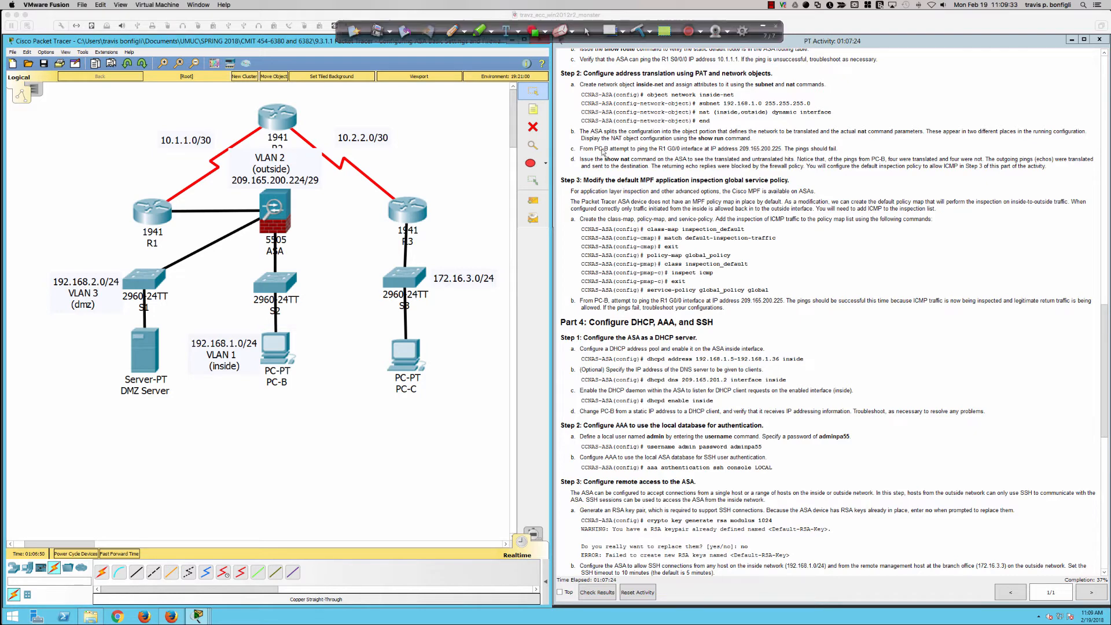
Review the PAT instructions and create the network object inside-net in the ASA's configuration mode
click(557, 334)
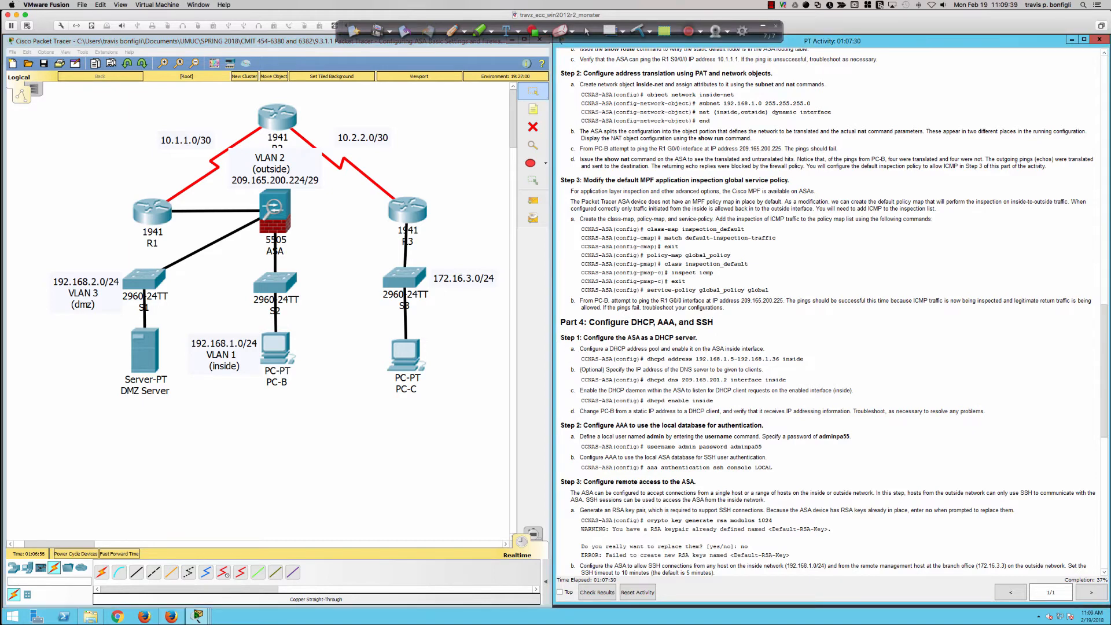
scroll(617, 348, down, 2)
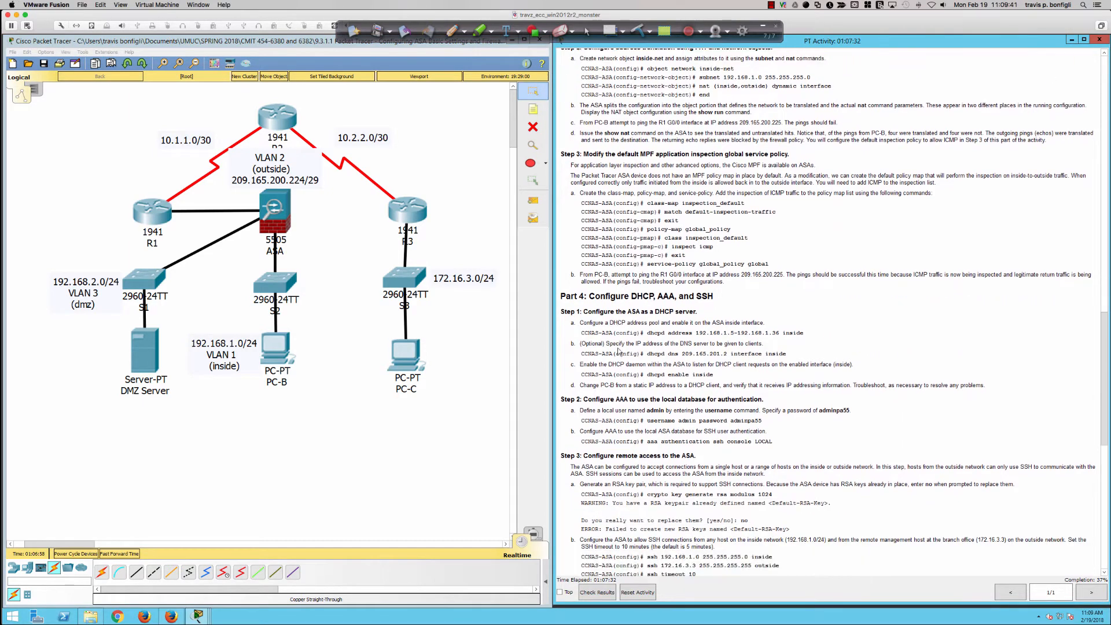
scroll(618, 348, up, 1)
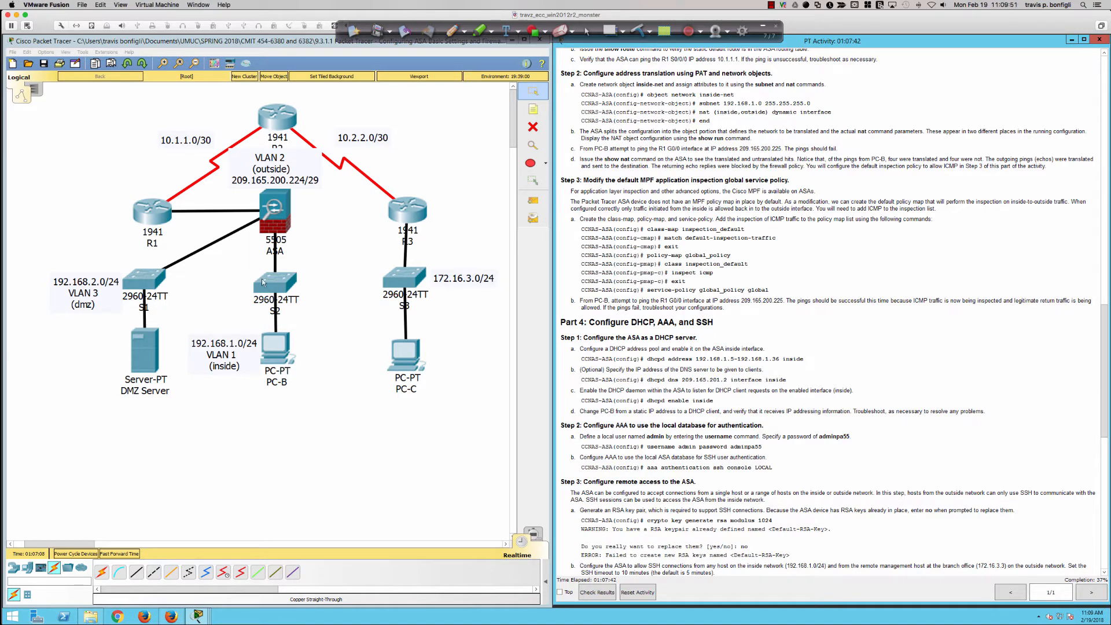
click(259, 210)
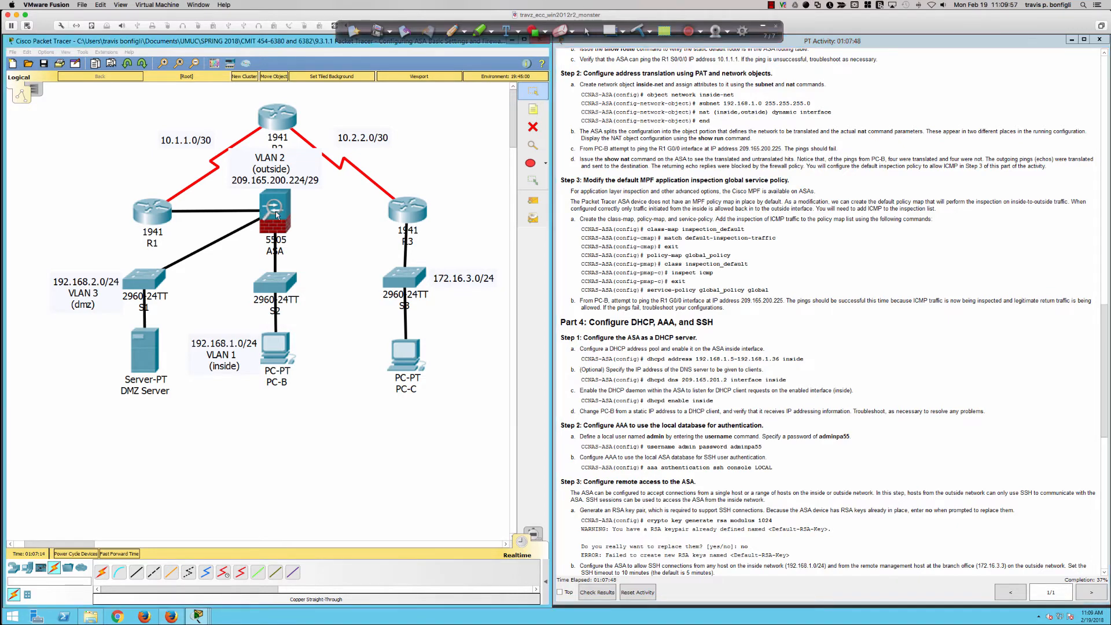
key(Return)
key(Return)
key(Return)
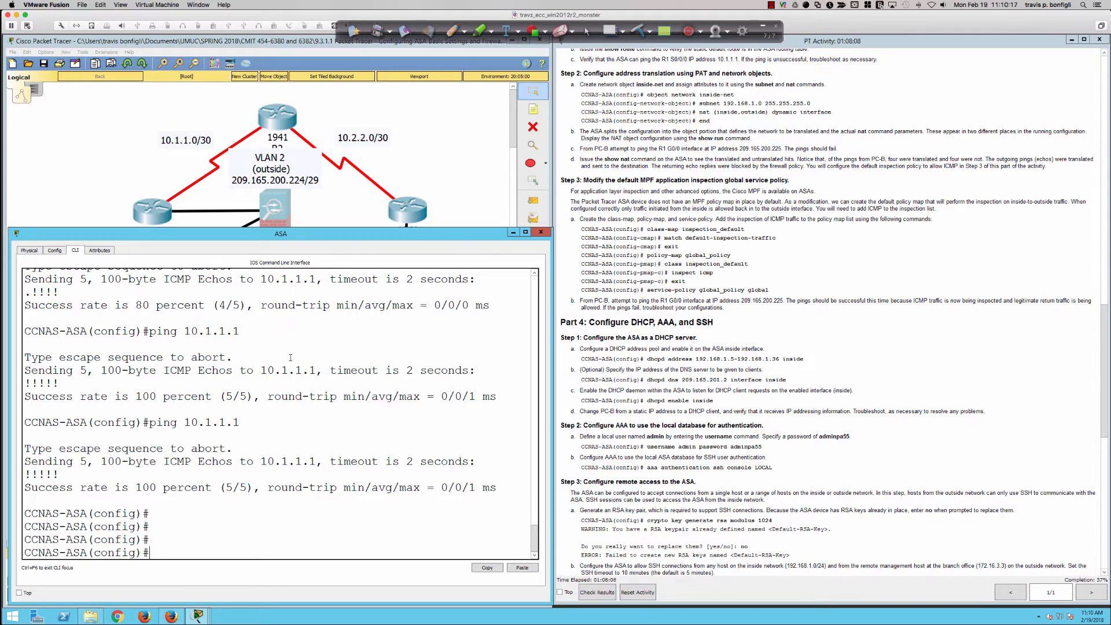
text(object)
text(network inside-net)
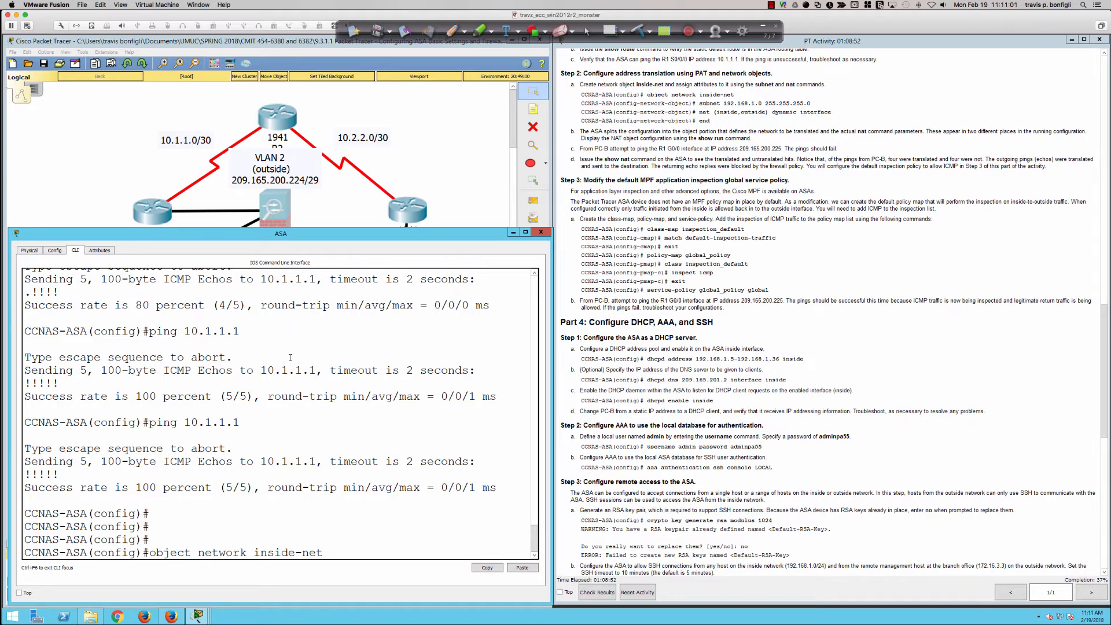
key(Return)
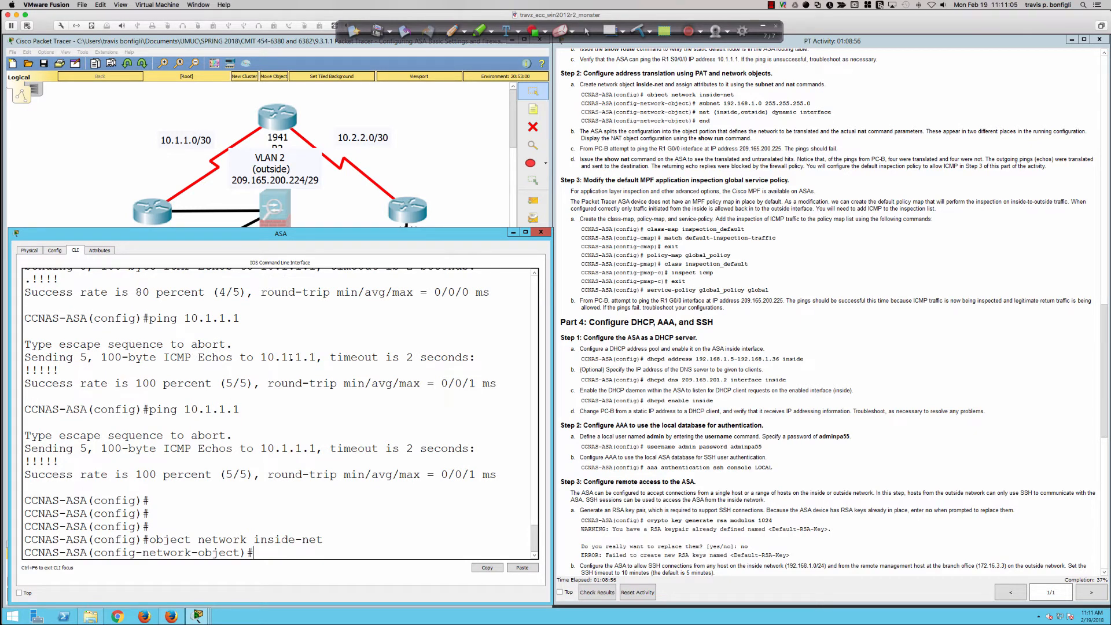
Assign subnet 192.168.1.0 255.255.255.0 to the inside-net object
text(sub)
key(Tab)
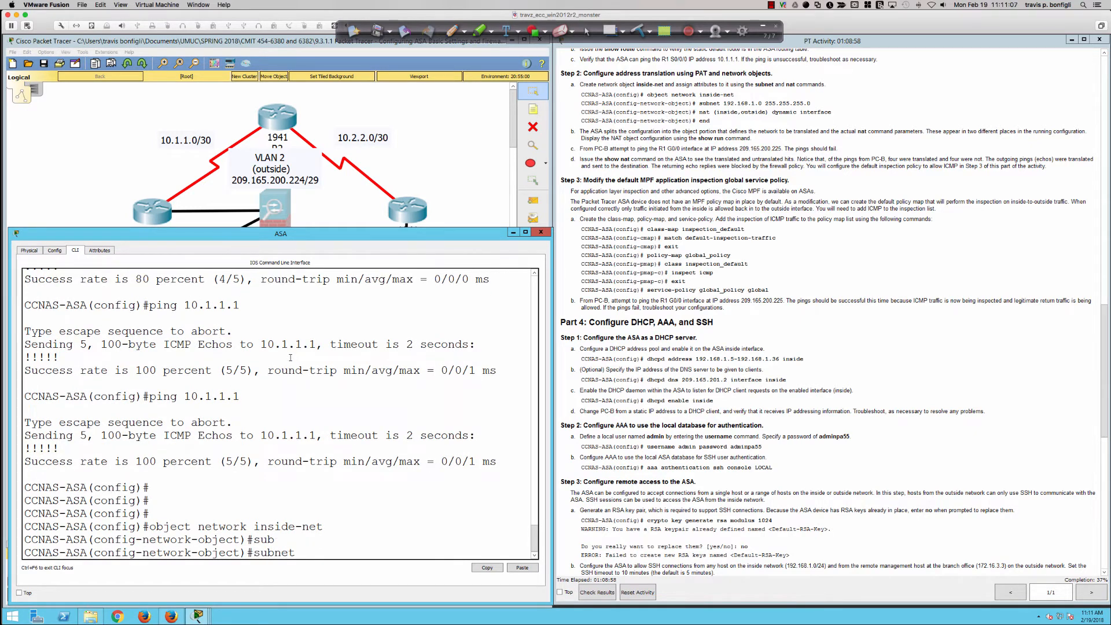
text(192.168.1.0 255.255.255.0)
key(Return)
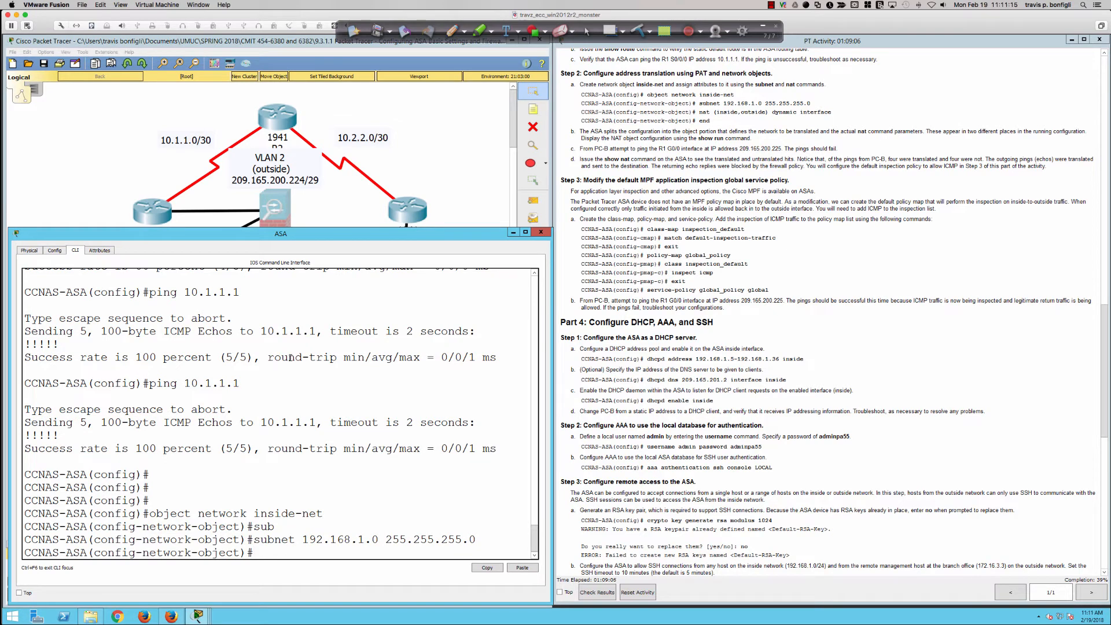
Add nat (inside,outside) dynamic interface to the inside-net object and end configuration mode
text(nat (inside,outside) dynamic)
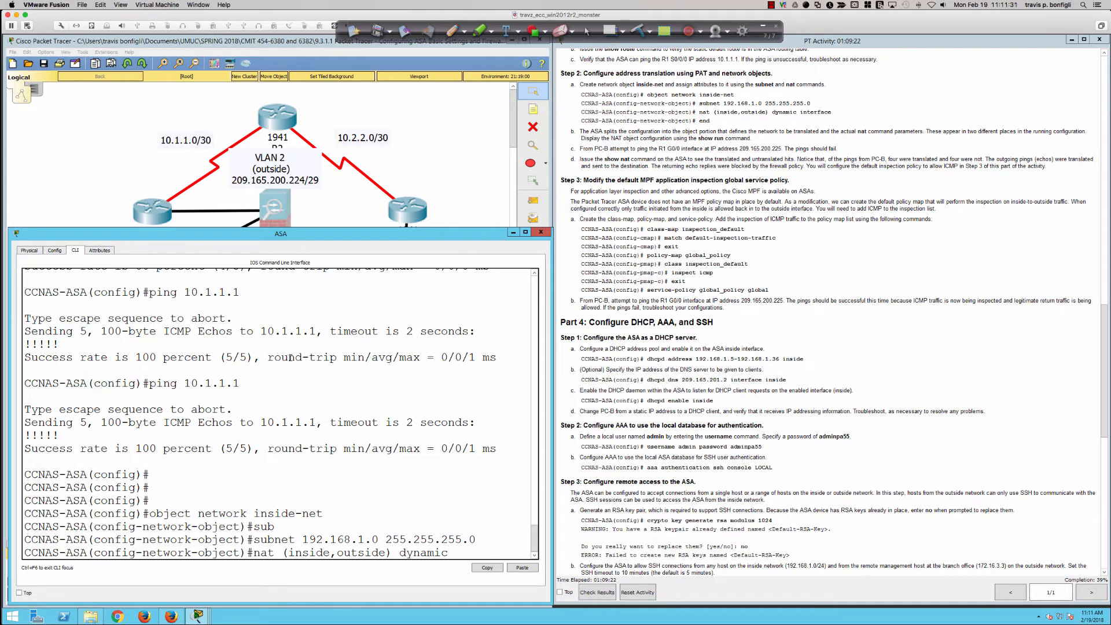
text( interface)
key(Return)
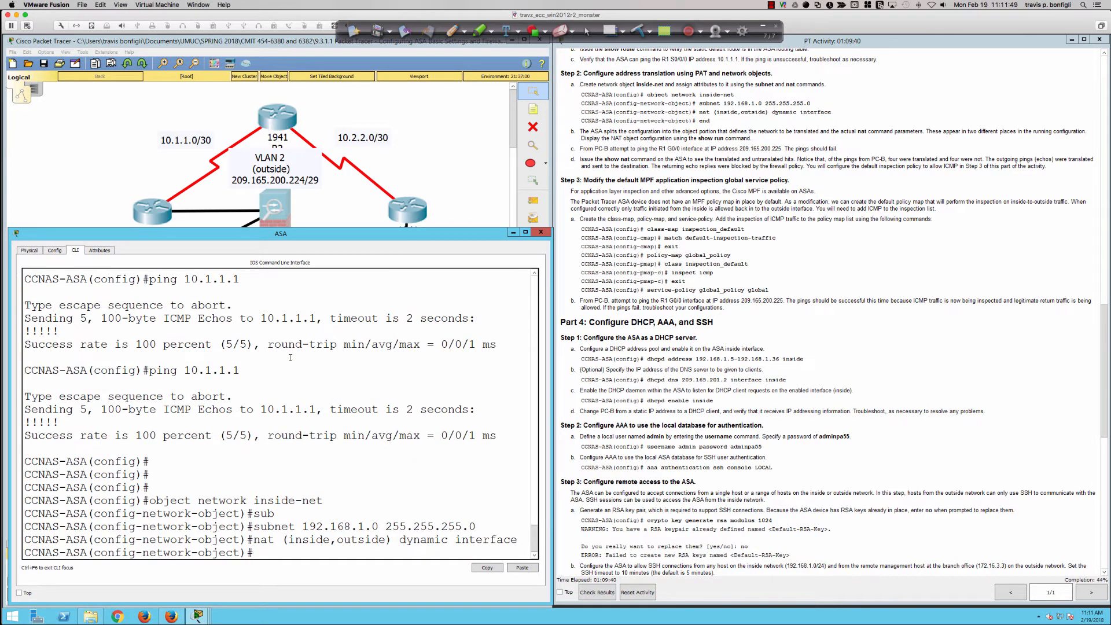
text(end)
key(Return)
key(Return)
key(Return)
key(Return)
key(Return)
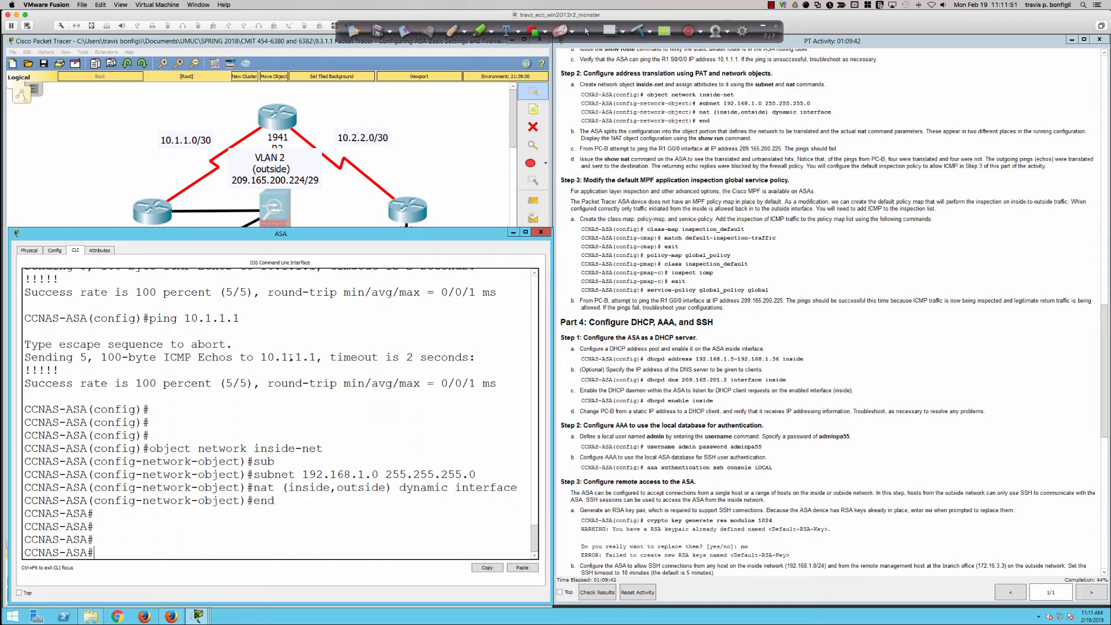
Display the ASA's object configuration with sh run object and examine the inside-net entry
text(sh run object)
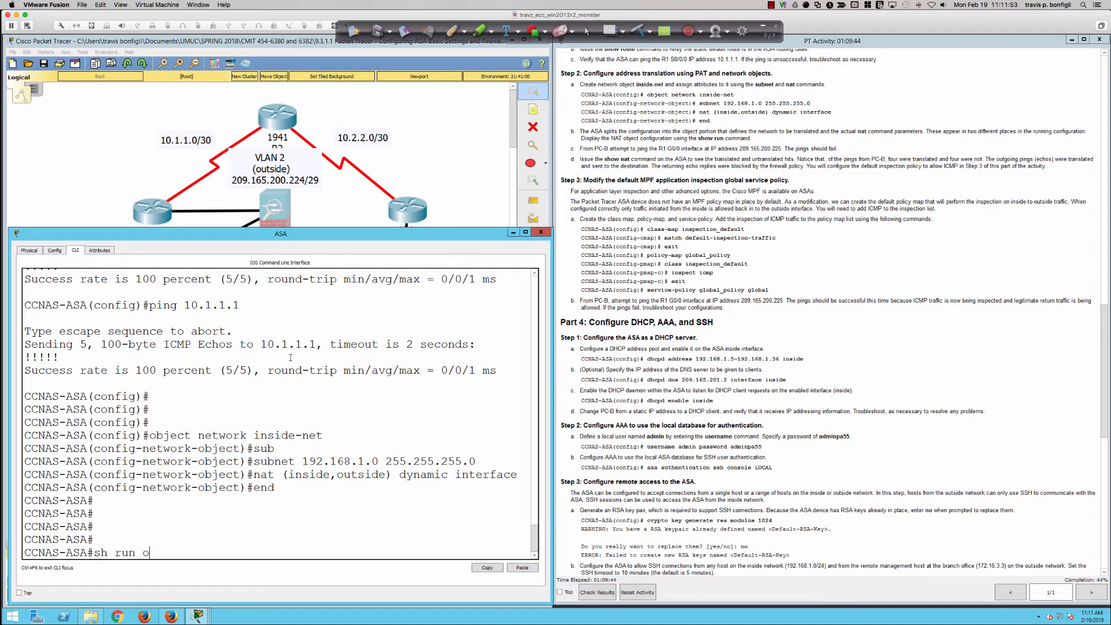
key(Return)
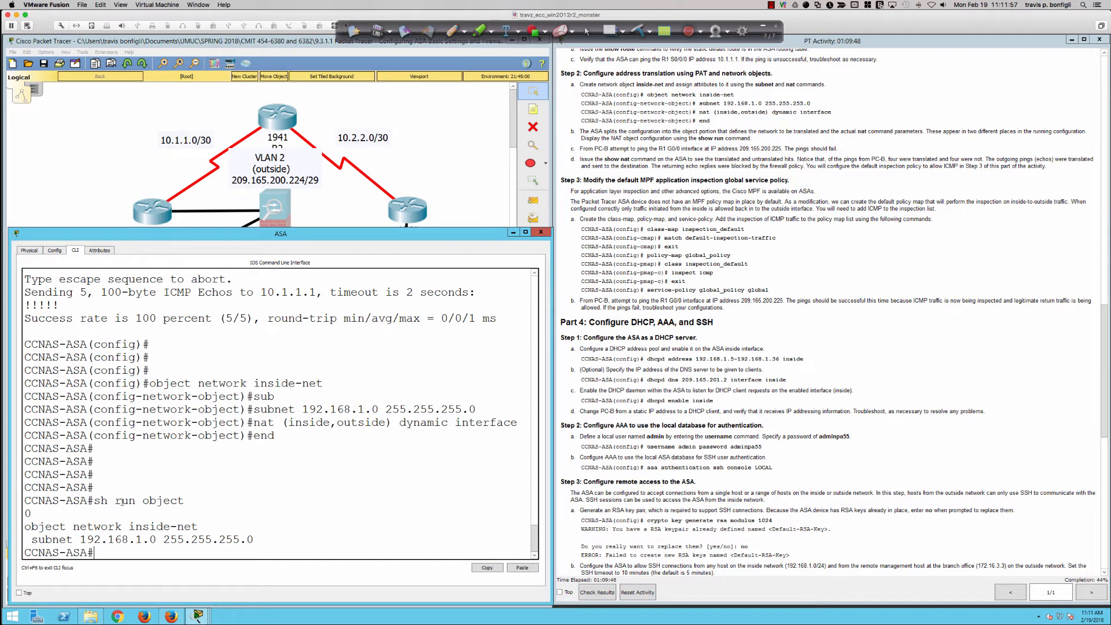
drag(88, 500, 248, 553)
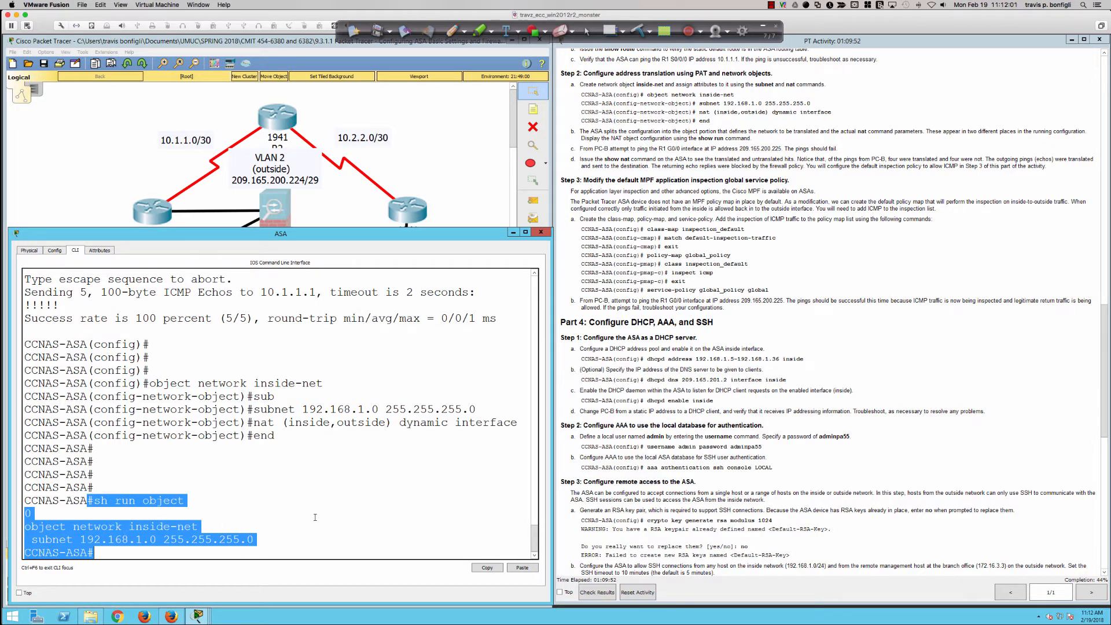
click(407, 486)
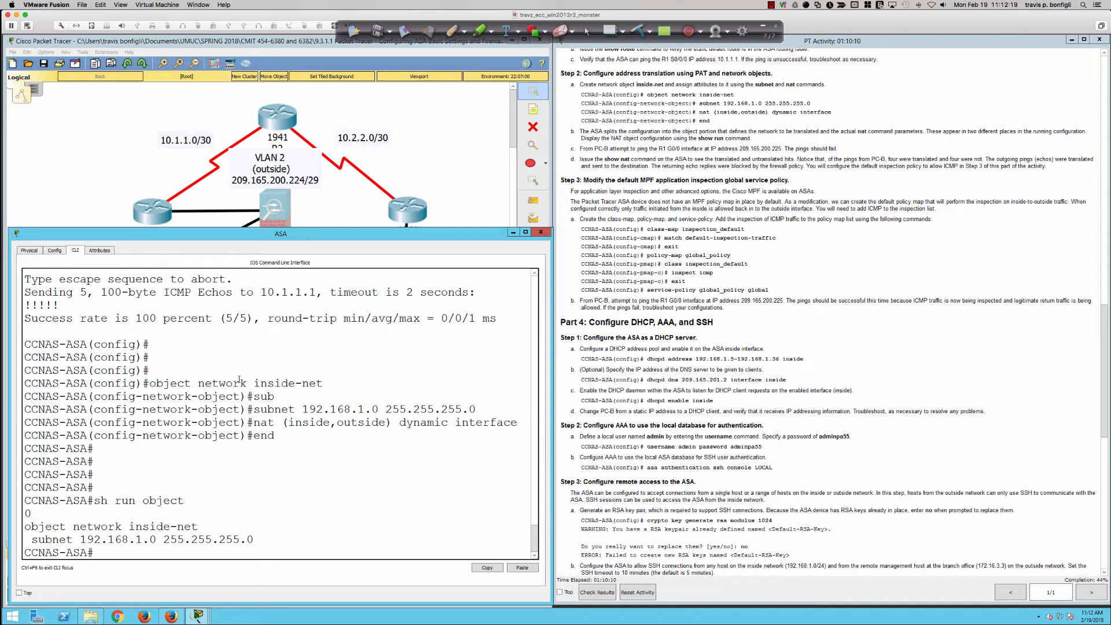
Test SSH from PC-B's command prompt with ssh -l SSHadmin 209.165.200.225, leaving the password prompts blank
click(269, 213)
click(278, 347)
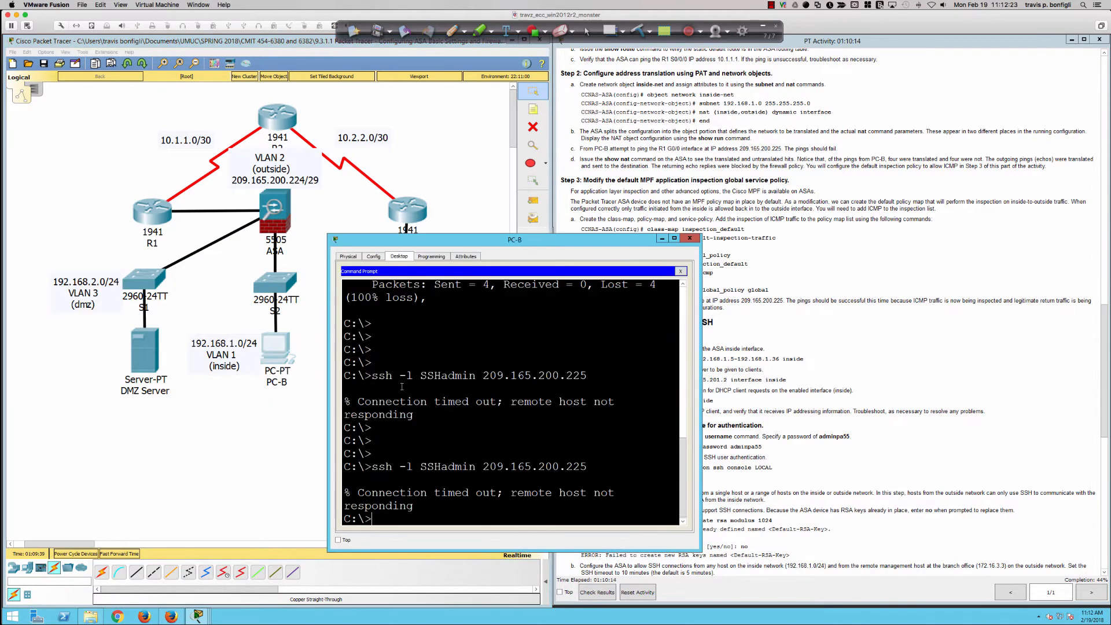
key(Up)
key(Return)
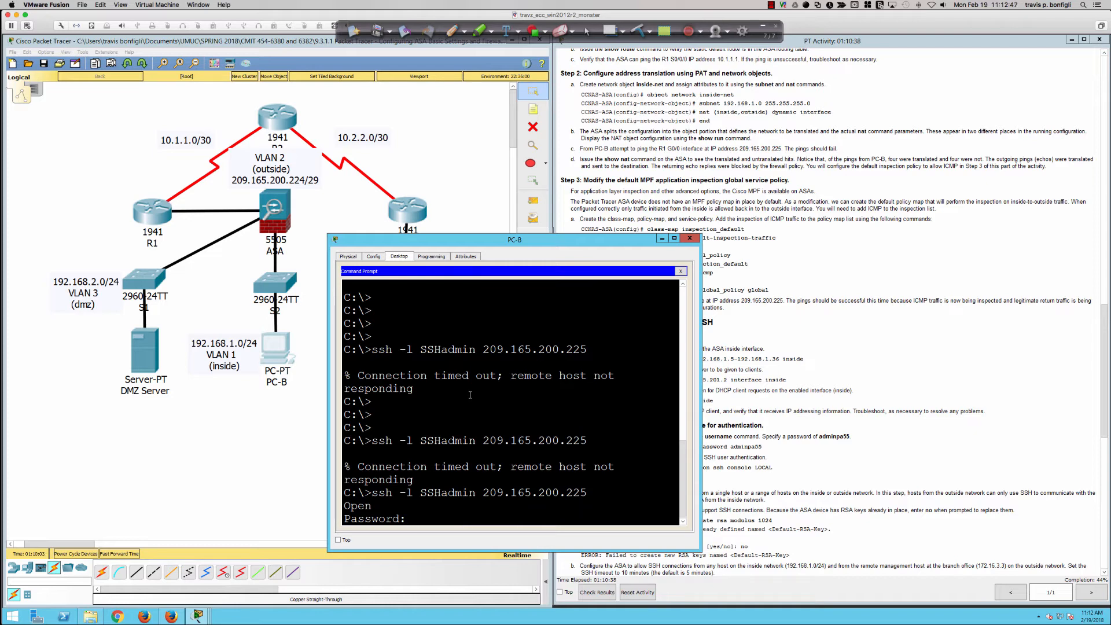
key(Return)
key(Return)
key(Return)
key(Return)
key(Return)
key(Return)
key(Return)
key(Return)
key(Return)
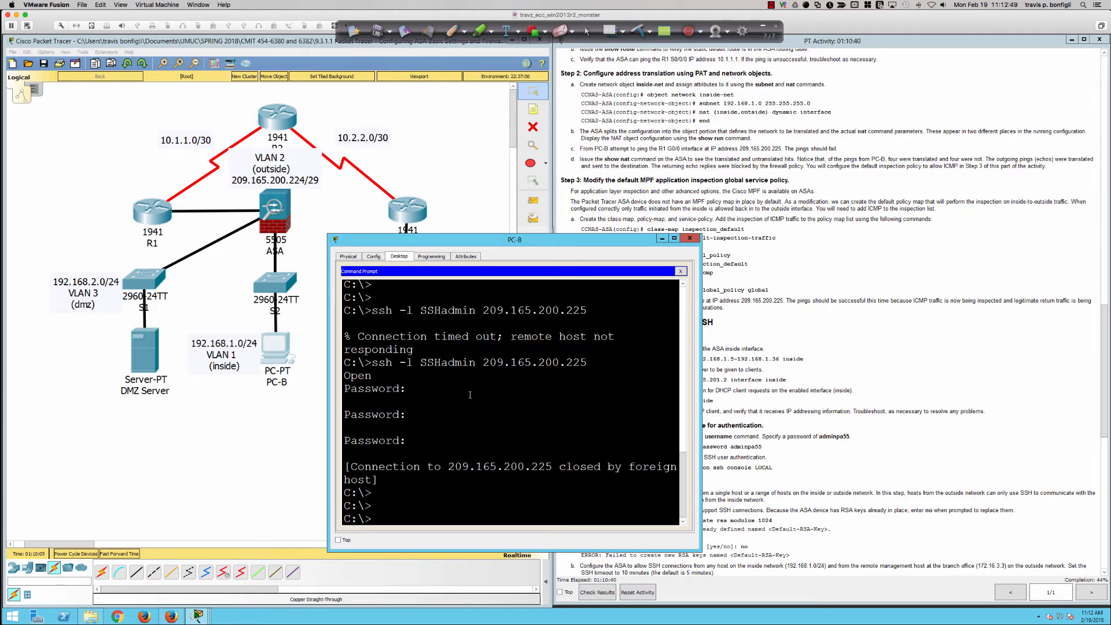
Ping 209.165.200.225 from PC-B, interrupt the ping, and check the expected result in Part 3 Step 2c
text(ping )
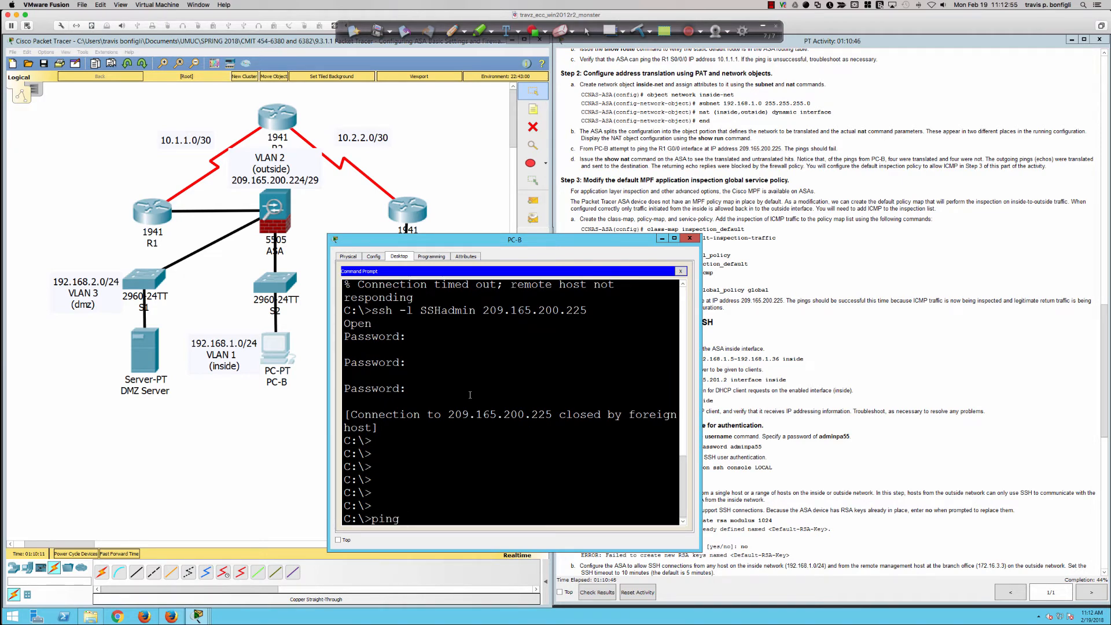
text(209)
key(Up)
key(Left)
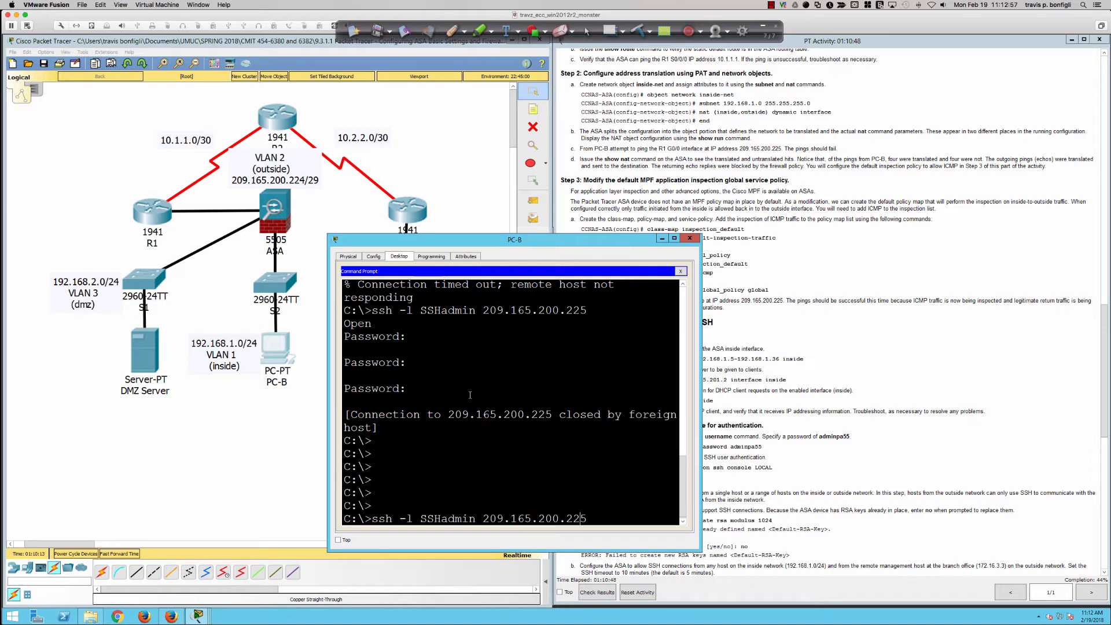
key(BackSpace)
key(BackSpace)
key(BackSpace)
key(BackSpace)
key(BackSpace)
key(BackSpace)
key(BackSpace)
key(BackSpace)
key(BackSpace)
key(BackSpace)
key(BackSpace)
key(BackSpace)
key(BackSpace)
key(BackSpace)
key(BackSpace)
text(ping)
key(Return)
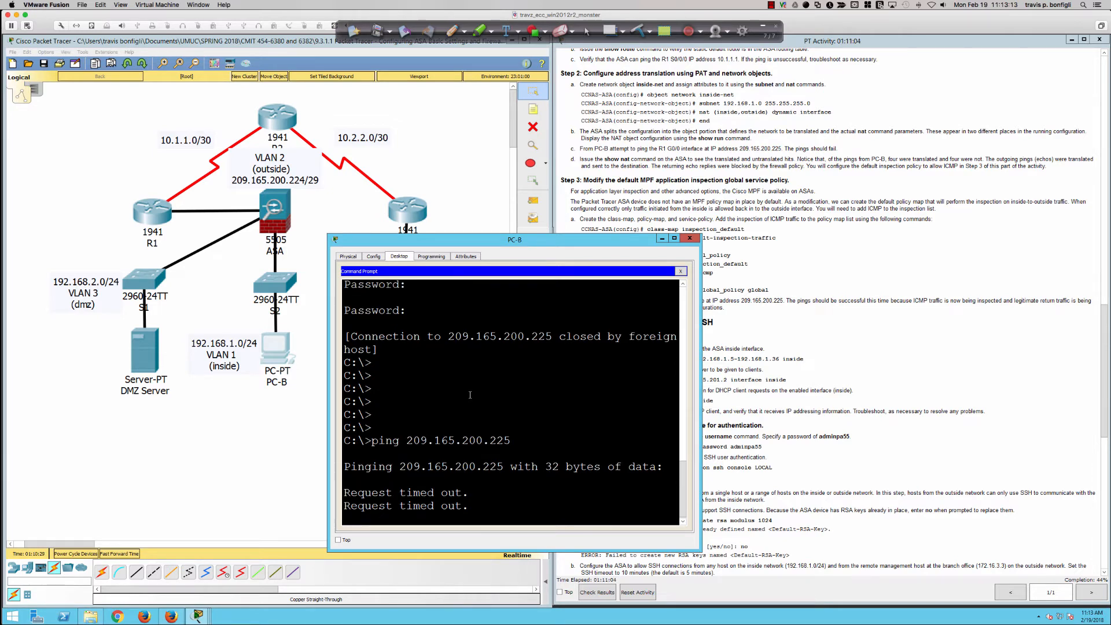
key(ctrl+c)
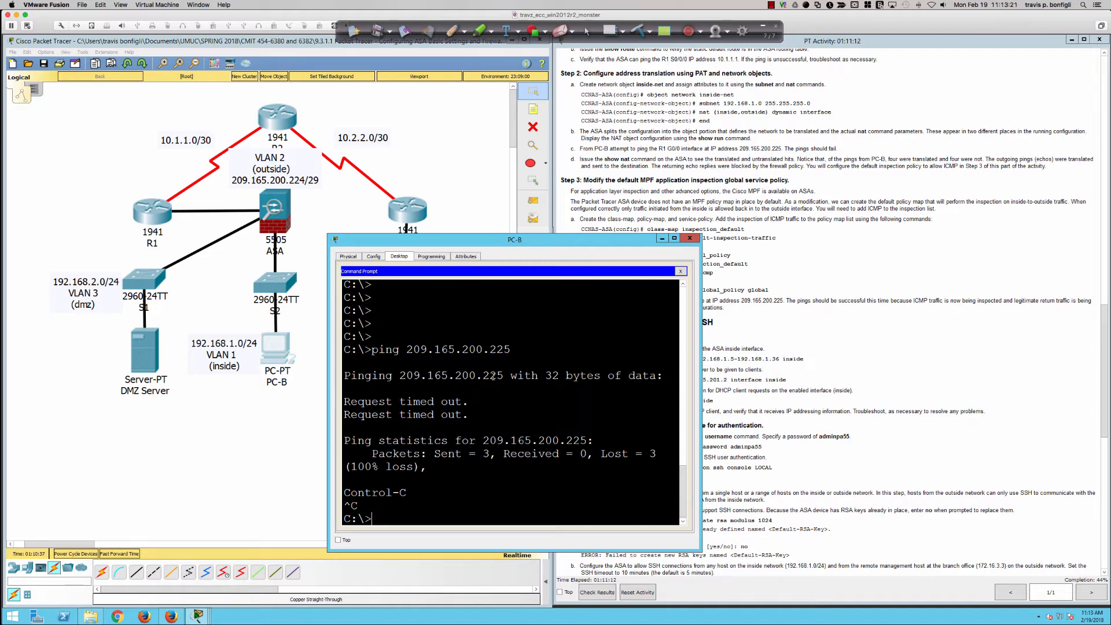
click(781, 328)
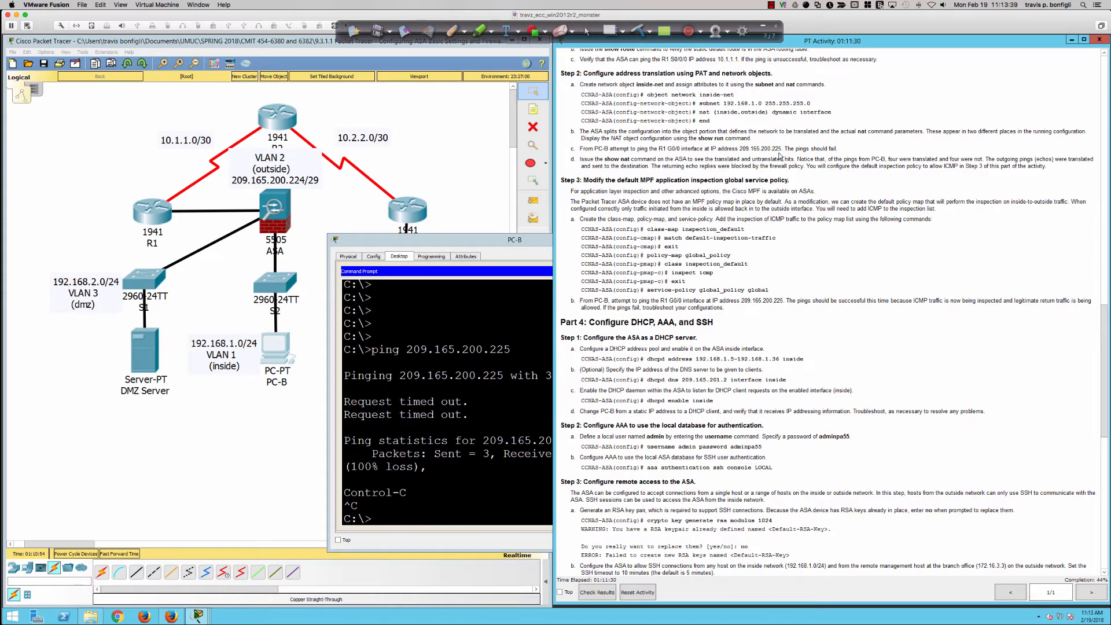
drag(838, 150, 784, 152)
Return to the ASA CLI and display the NAT policies and translation hits with sh nat
click(267, 224)
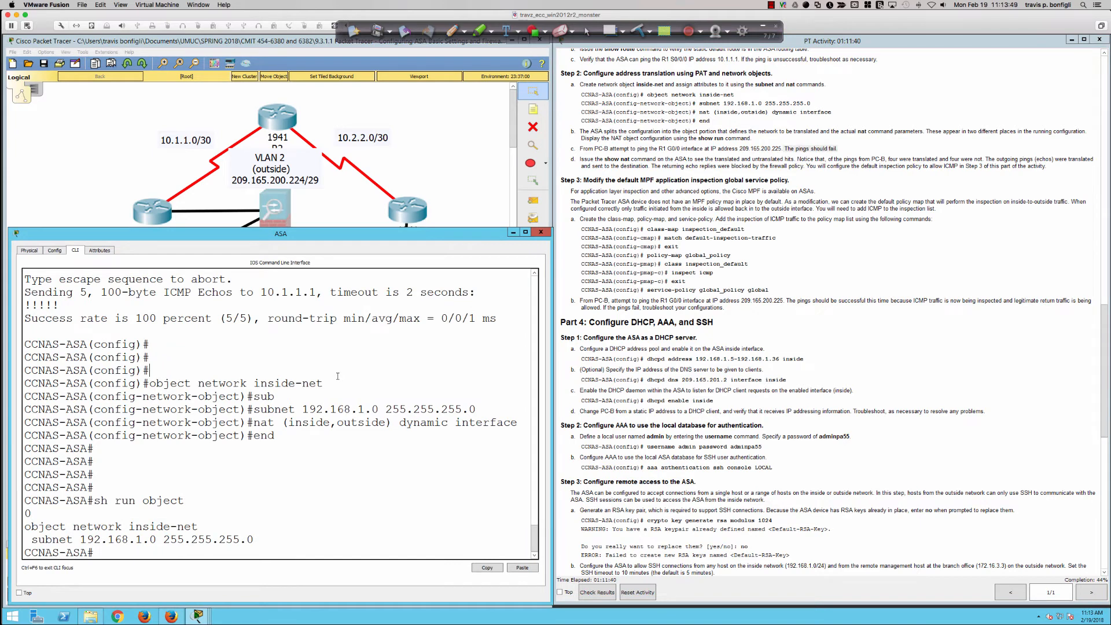
key(Return)
key(Return)
key(Return)
key(Return)
key(Return)
key(Return)
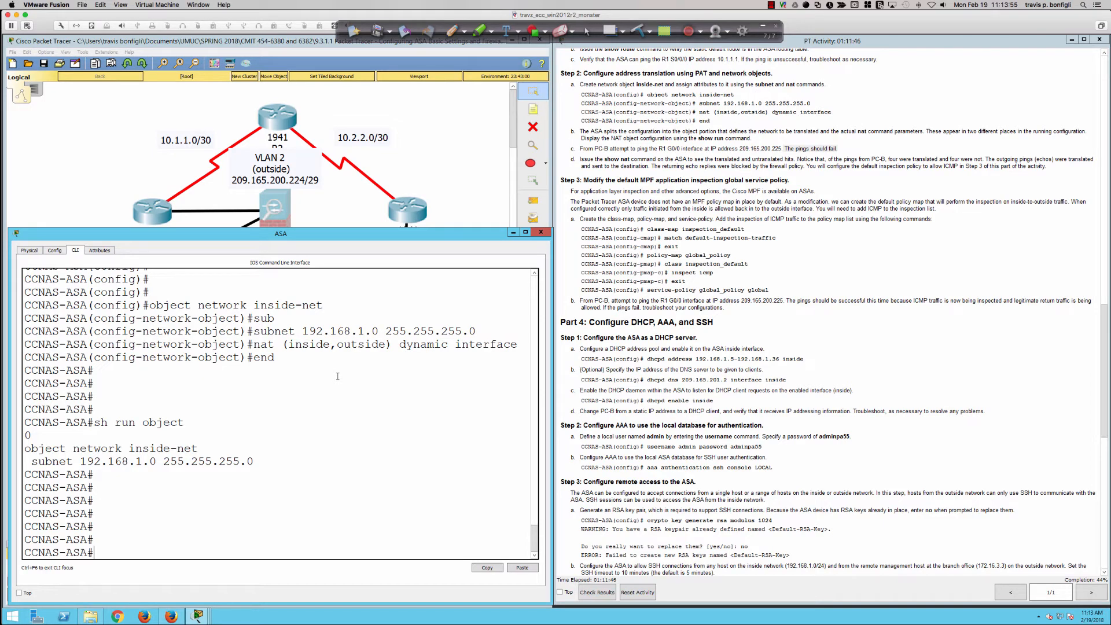
text(sh ant)
key(Return)
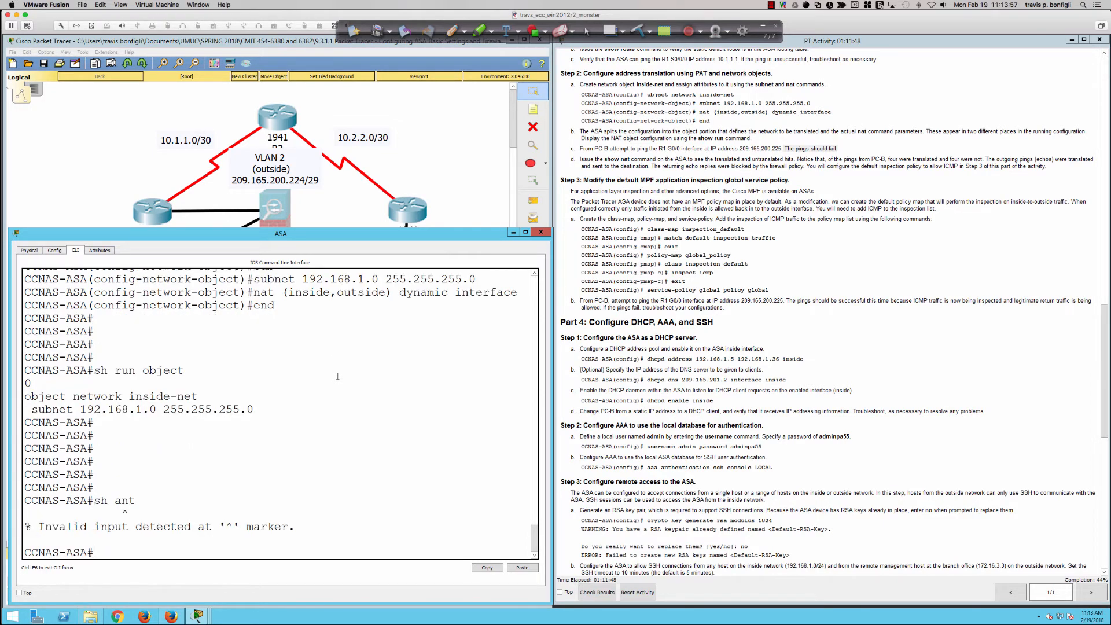
text(sh nat)
key(Return)
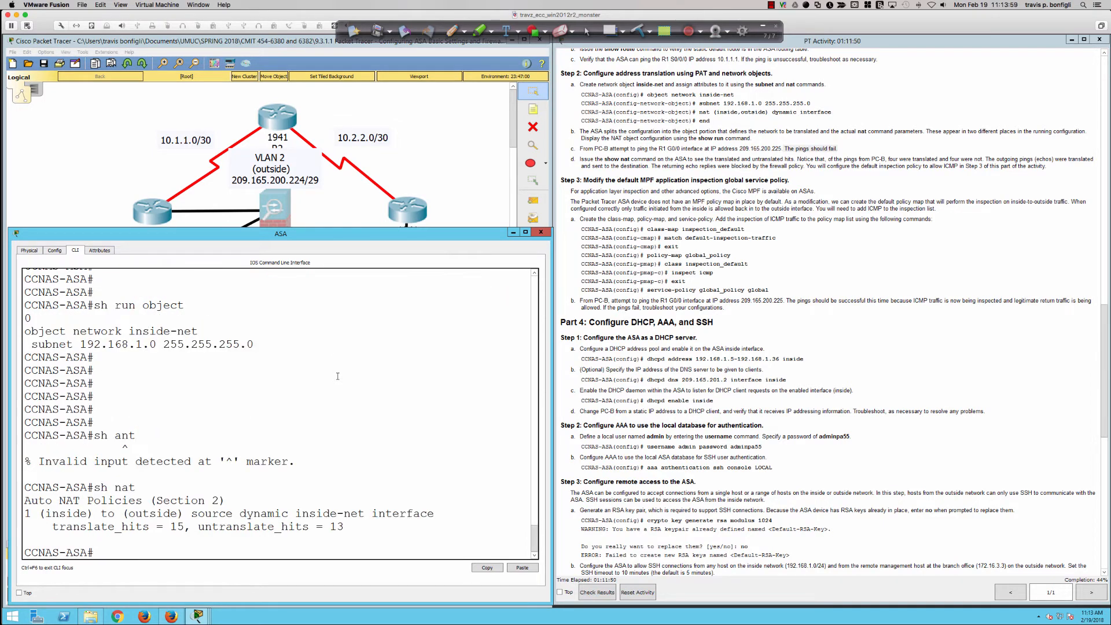
key(Return)
key(Return)
key(Return)
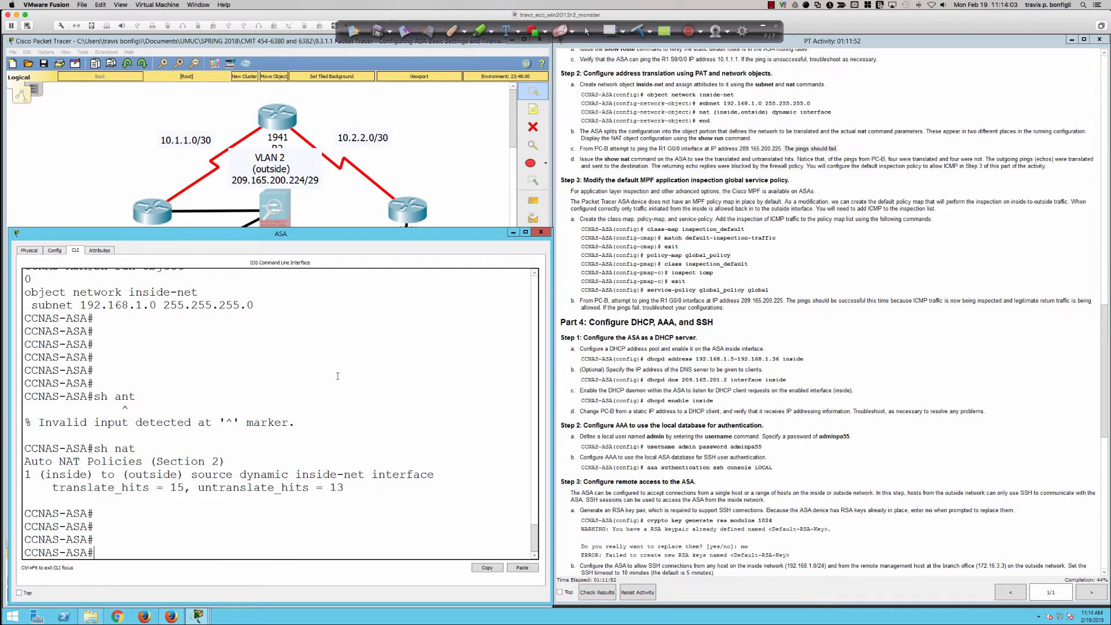
Examine the untranslate hits in the sh nat output and read the explanation in Part 3 Step 2d of the instructions
drag(344, 487, 232, 487)
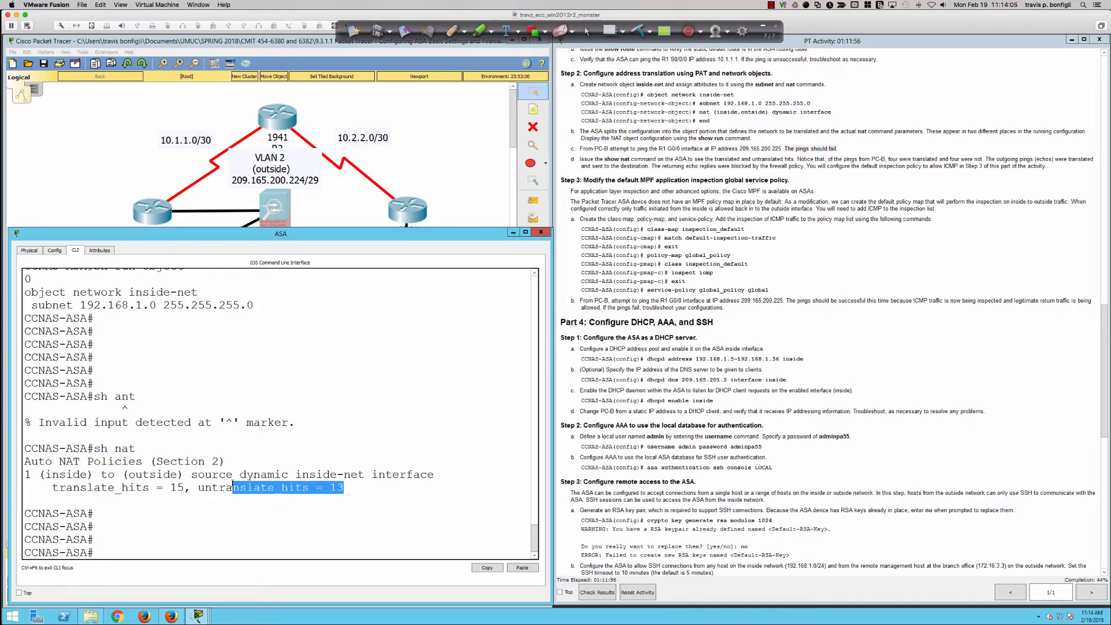
click(197, 483)
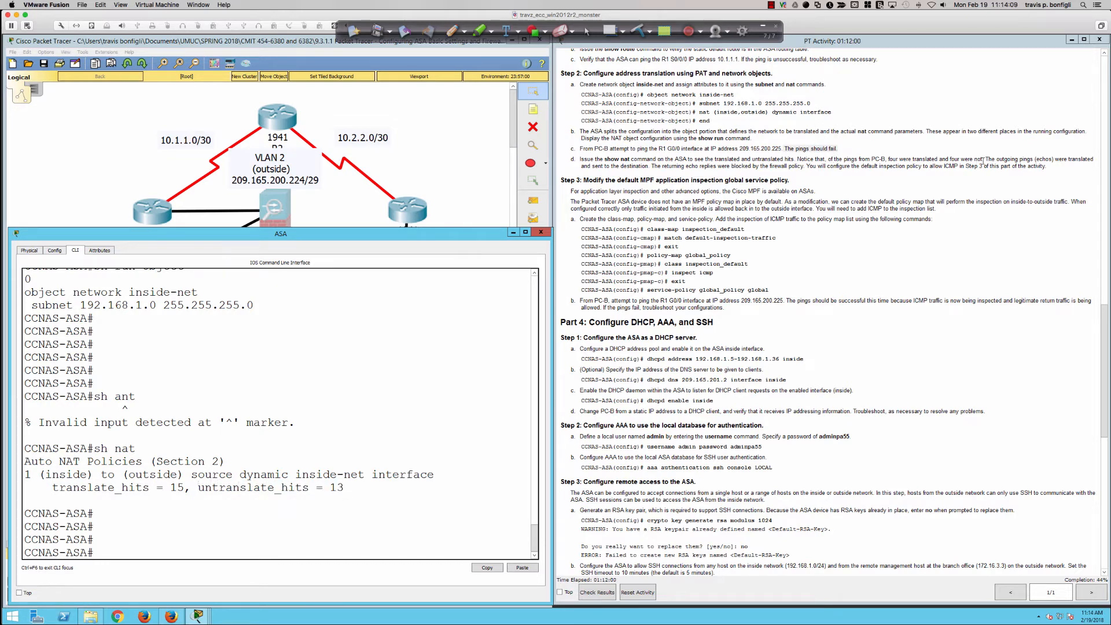
drag(982, 161, 848, 168)
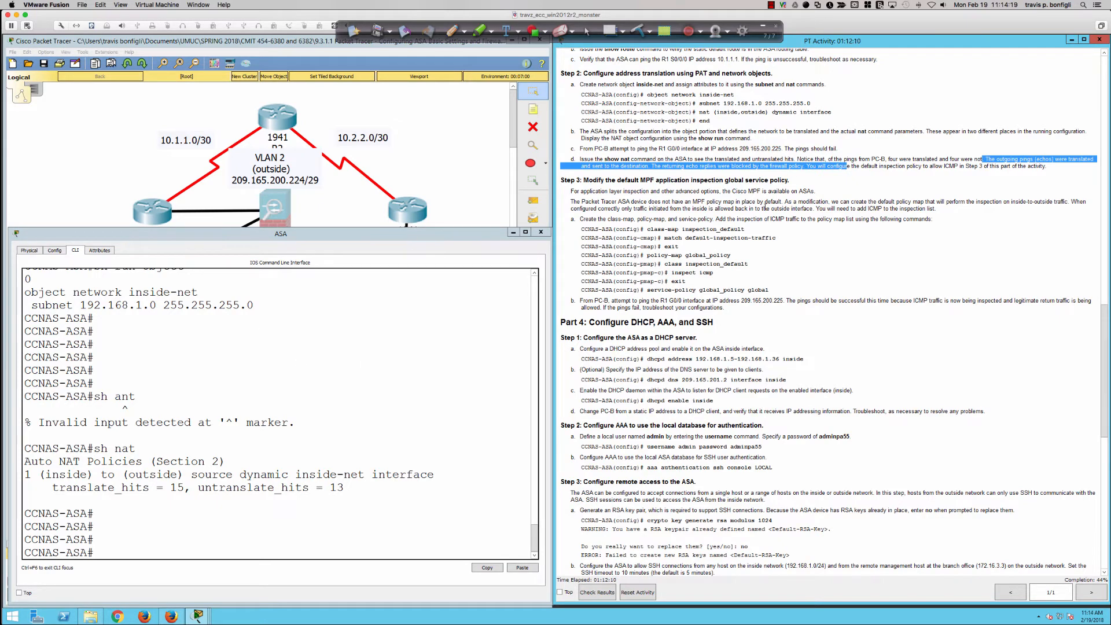
click(819, 166)
drag(822, 166, 1048, 166)
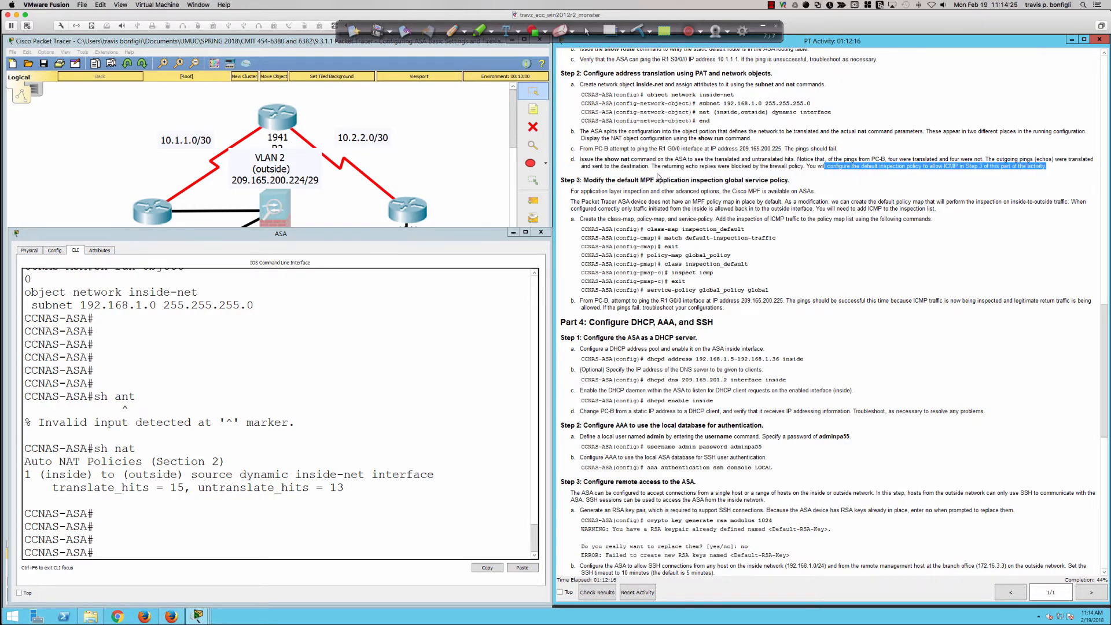
scroll(658, 176, down, 2)
scroll(657, 176, down, 3)
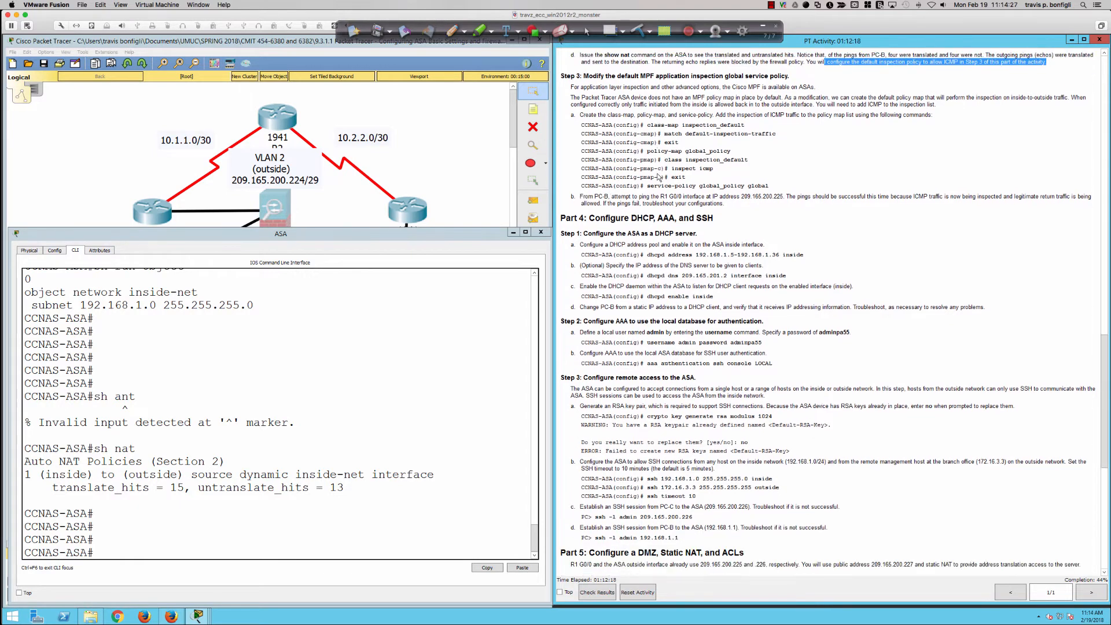
Display the ASA's translation table with sh xlate and examine the inside-to-outside PAT entry, including its ports, flags and timeout
click(392, 426)
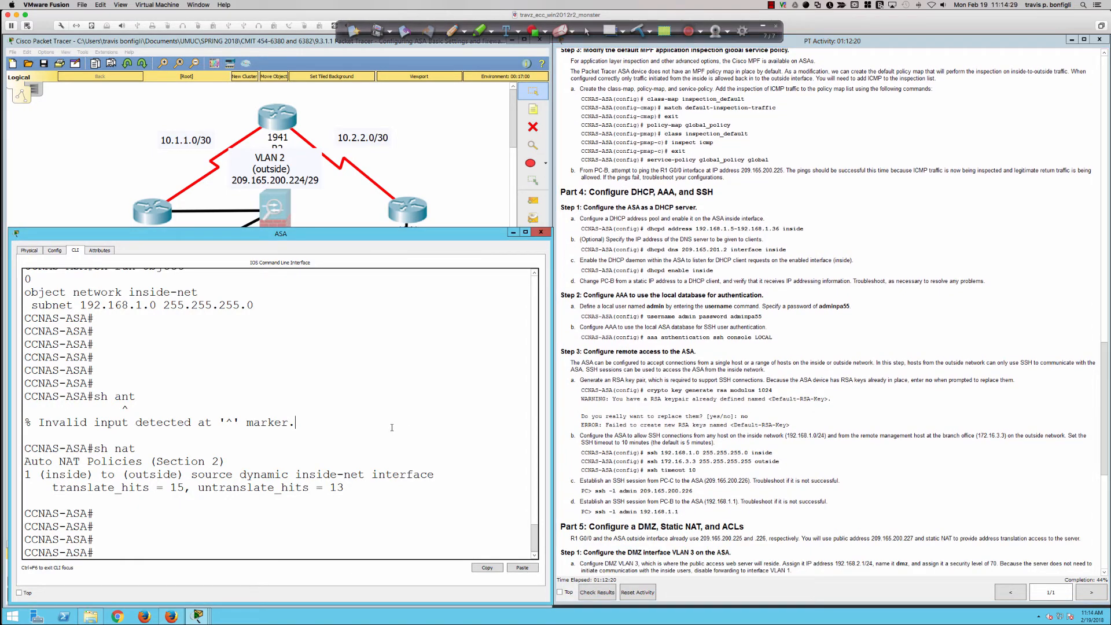
key(Return)
key(Return)
key(Return)
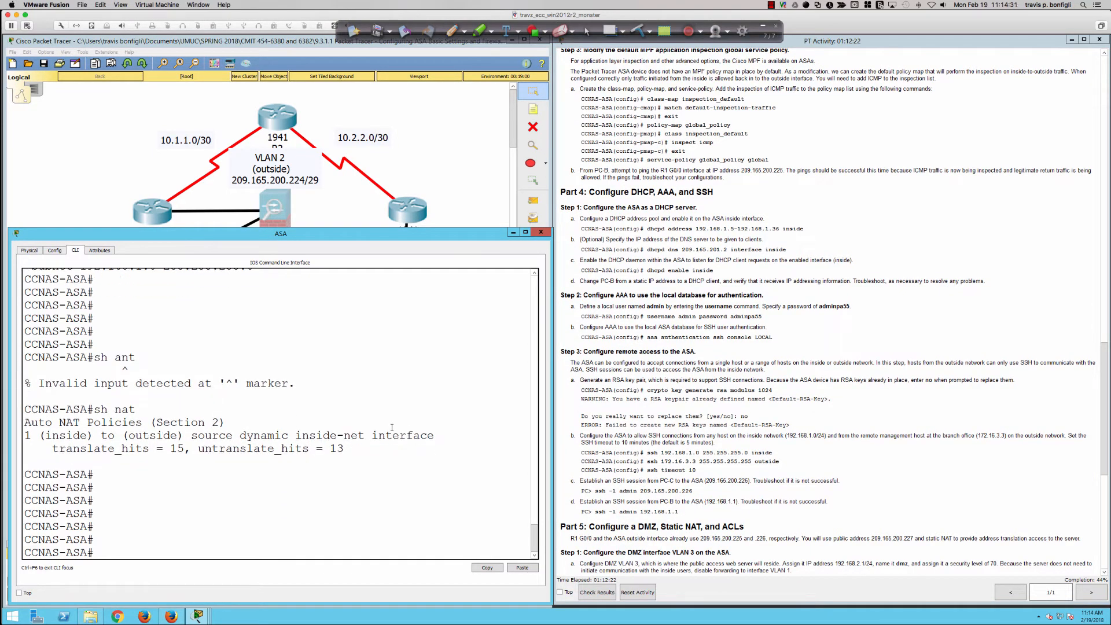
text(sh xlate)
key(Return)
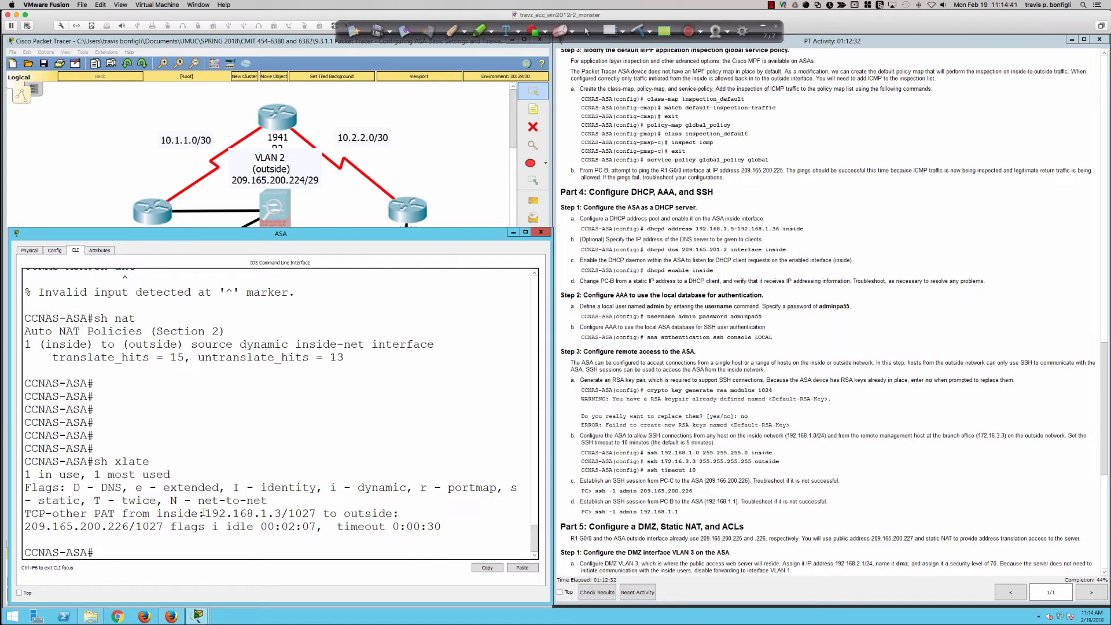
drag(206, 513, 317, 513)
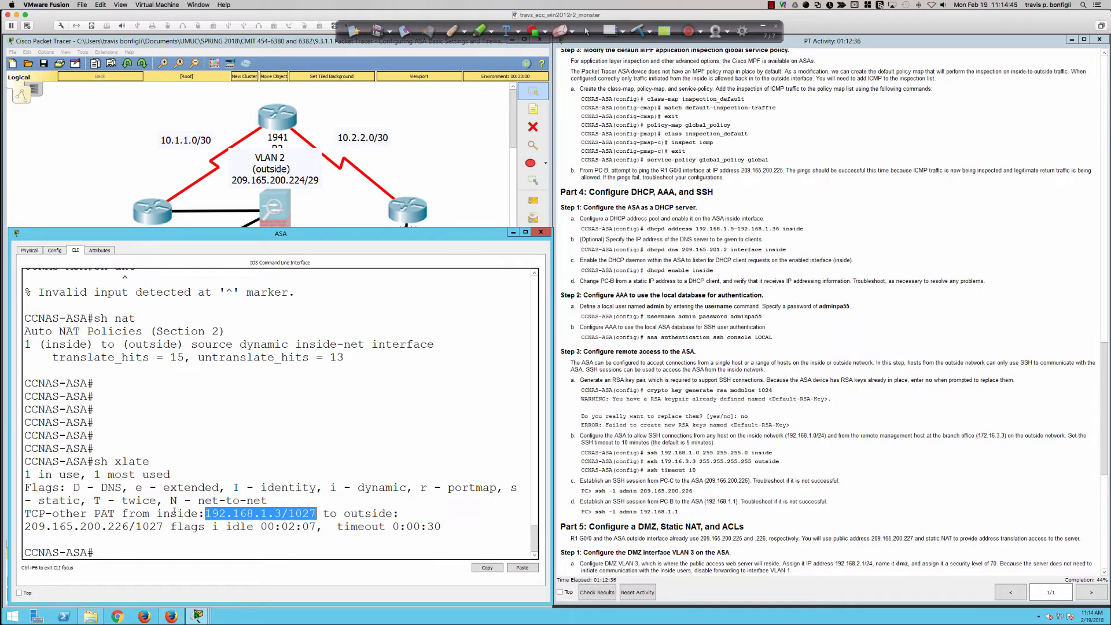
click(157, 513)
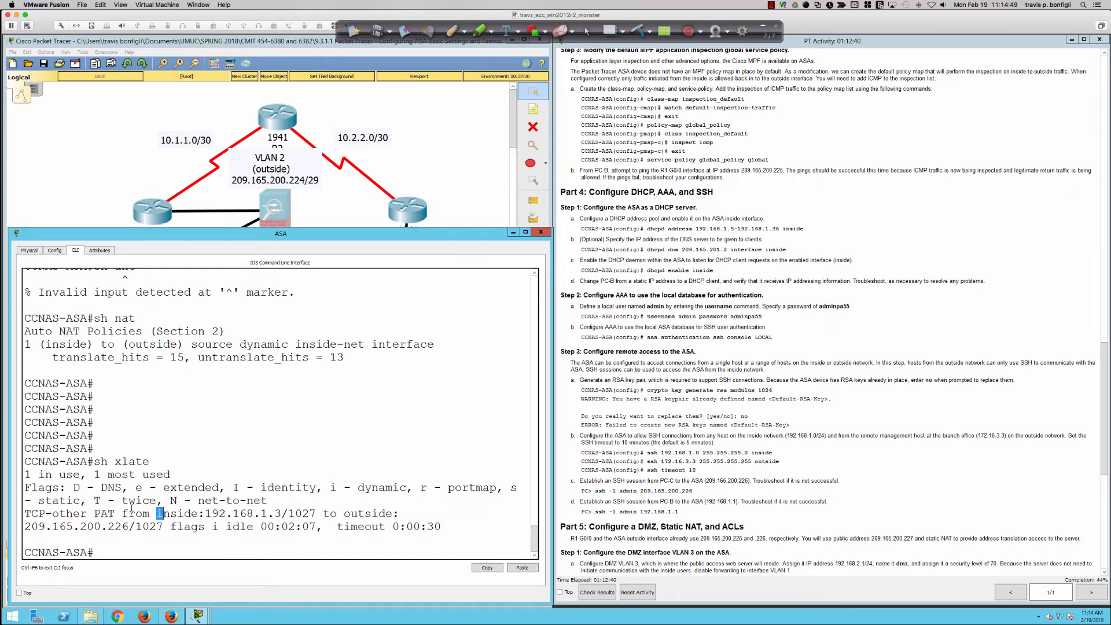
drag(95, 512, 317, 514)
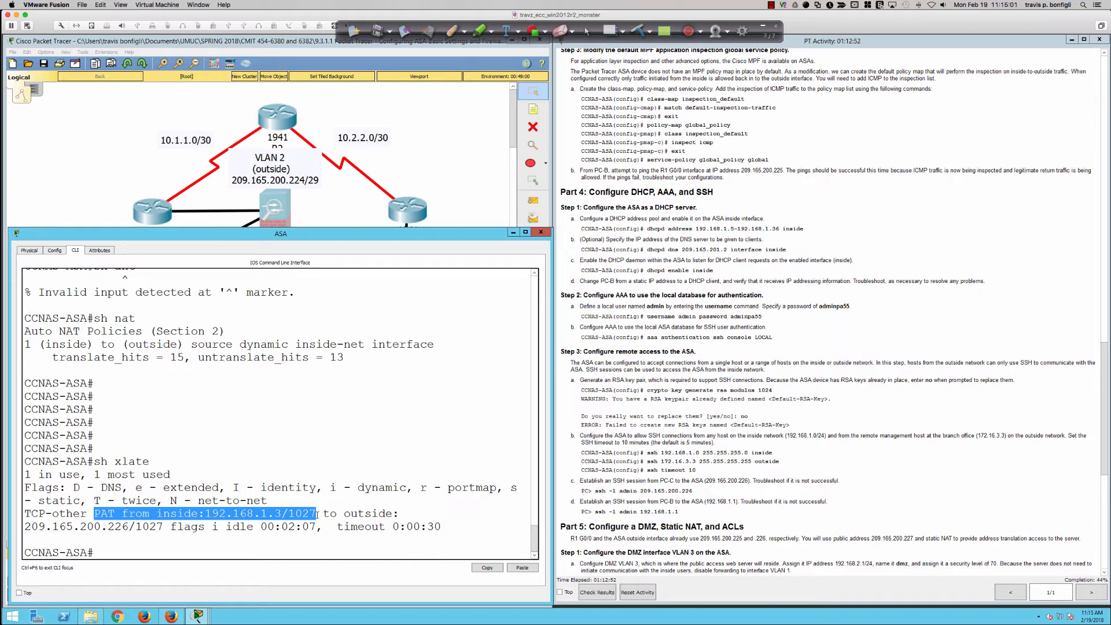
drag(316, 513, 164, 526)
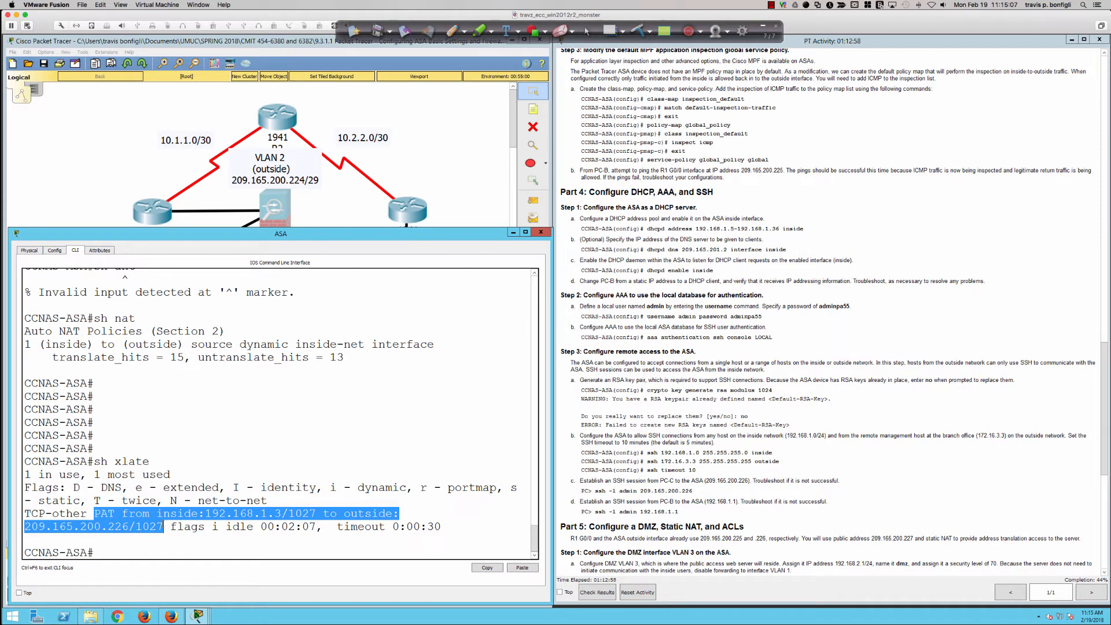
drag(164, 526, 443, 526)
click(456, 523)
Ready sh xlate at the ASA prompt and ping 209.165.200.225 again from PC-B's command prompt
key(Up)
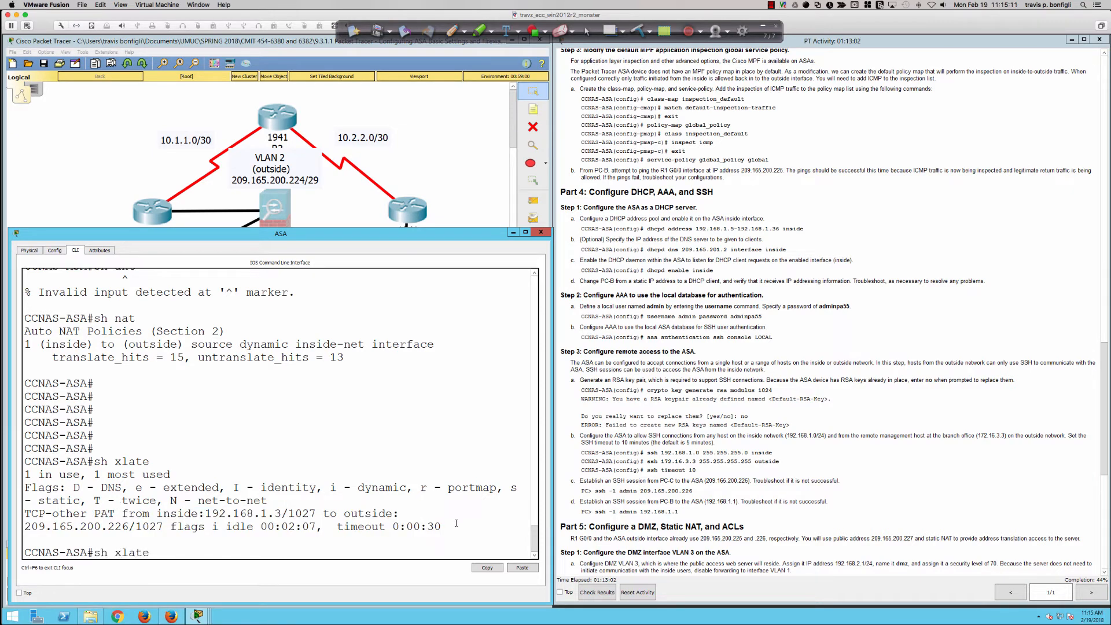
click(471, 178)
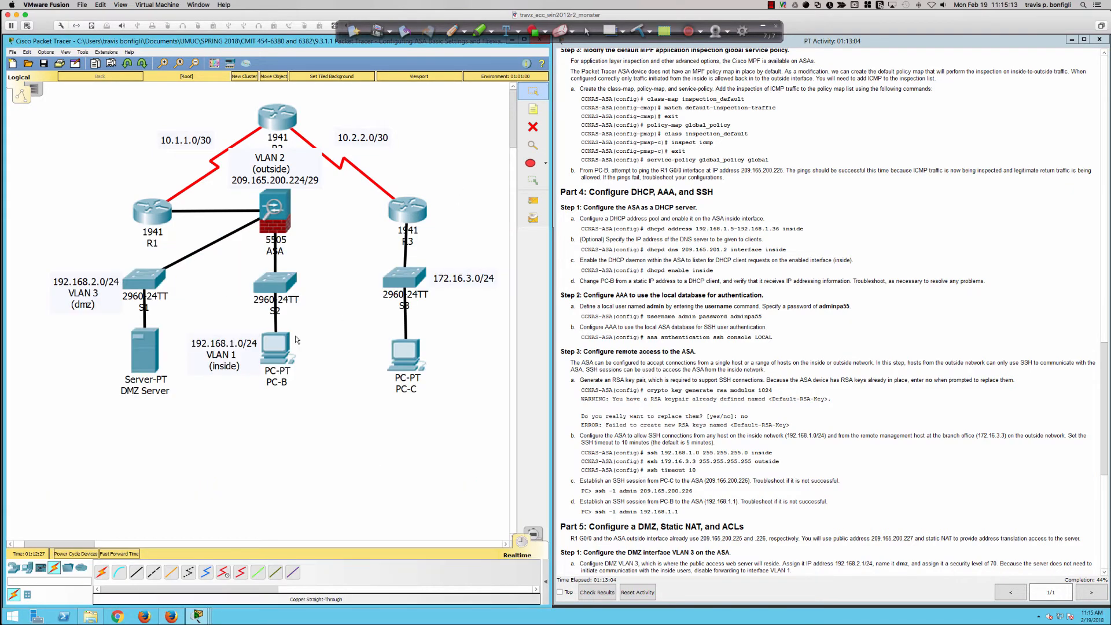
click(276, 347)
key(Up)
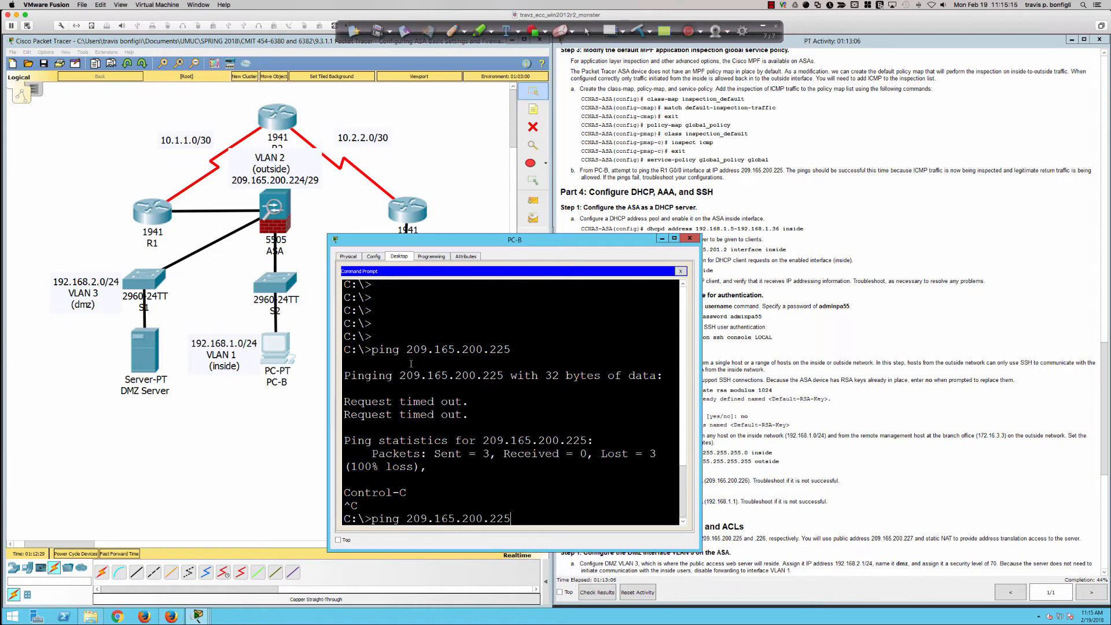
key(Return)
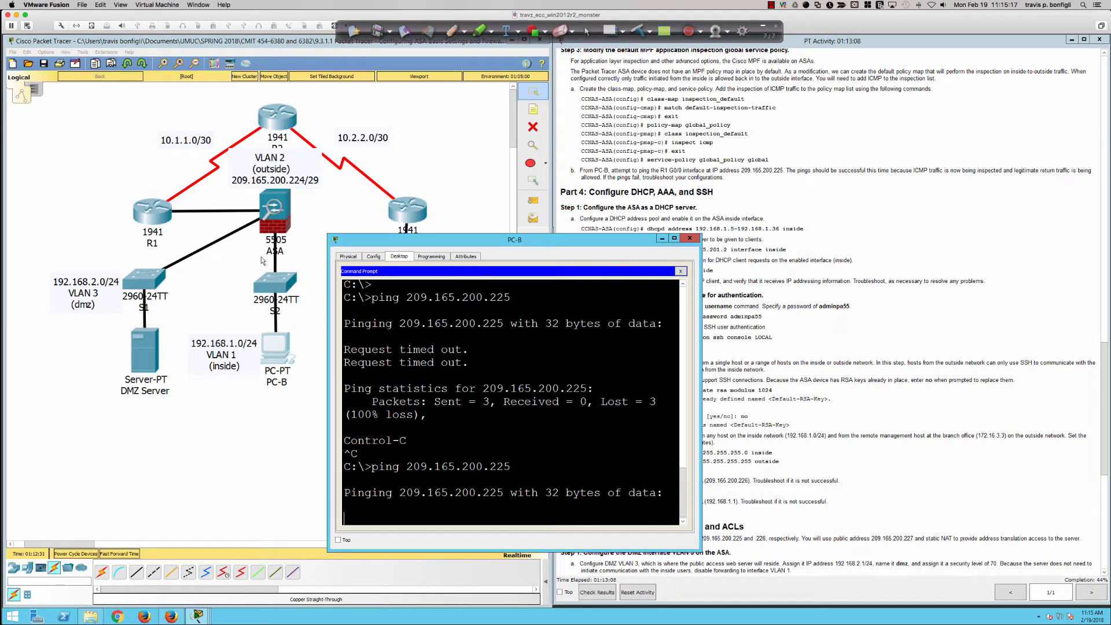
Return to the ASA CLI and run sh xlate three times to check the ICMP translation created by PC-B's ping
click(276, 208)
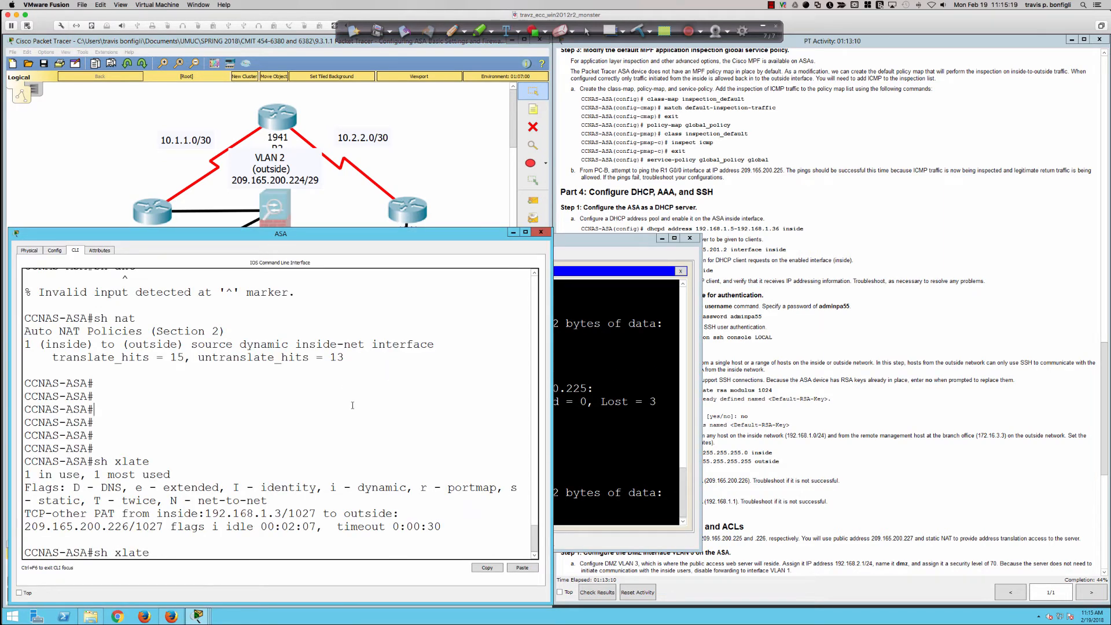
key(Return)
key(Return)
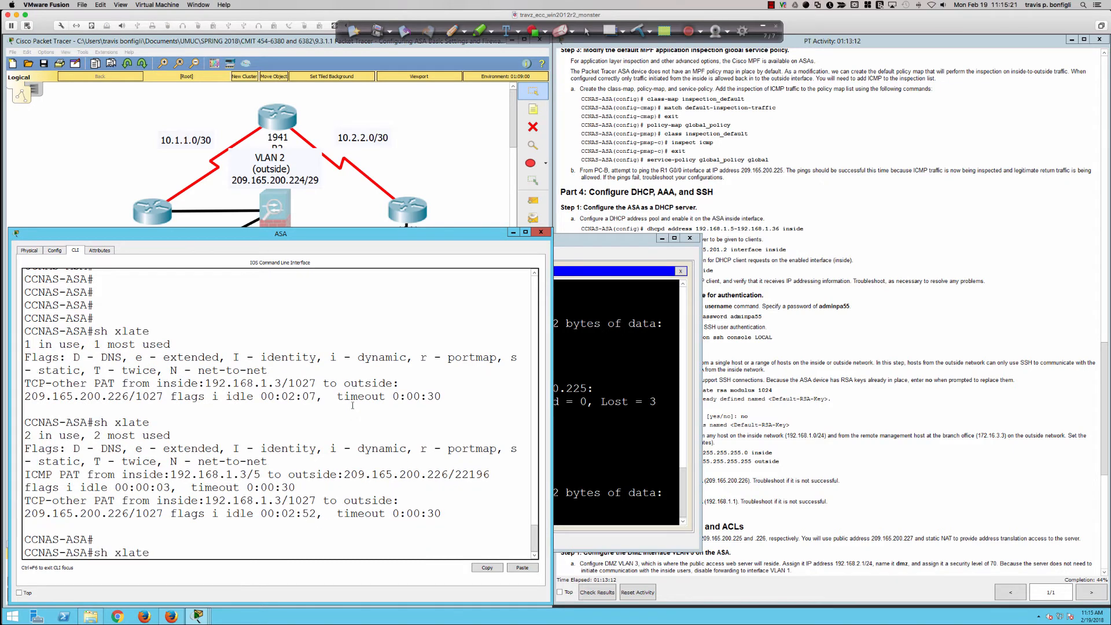
key(Up)
key(Return)
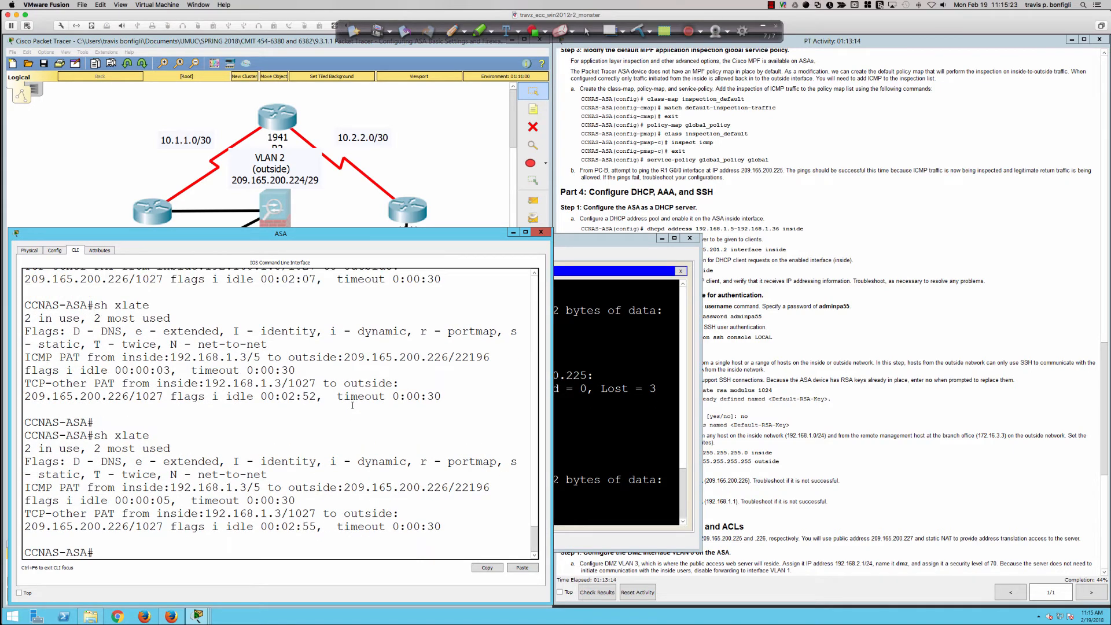
key(Up)
key(Return)
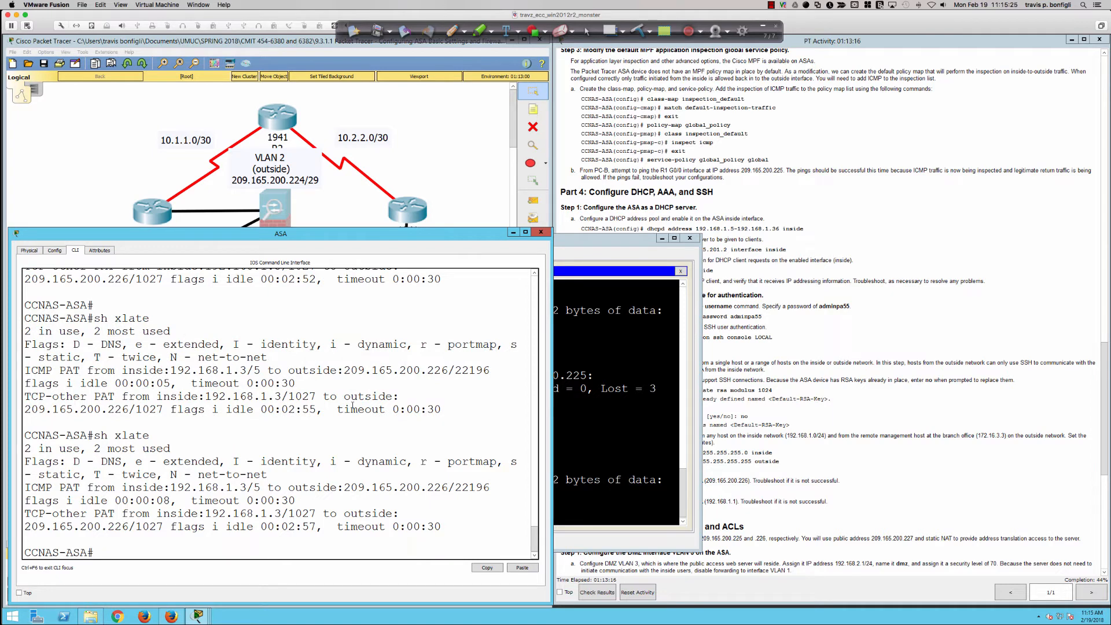
Switch to SecureCRT, open the sabrent-blue-serial-ECC-SW01 session, and page through its PAT translation listing
key(super+Tab)
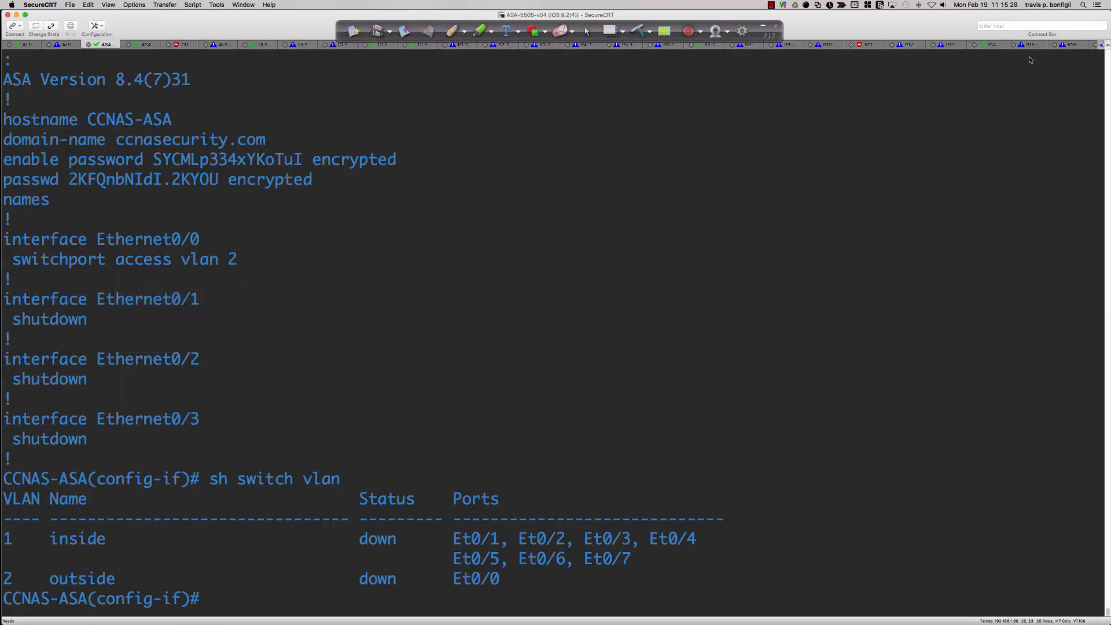
click(1107, 45)
click(1107, 47)
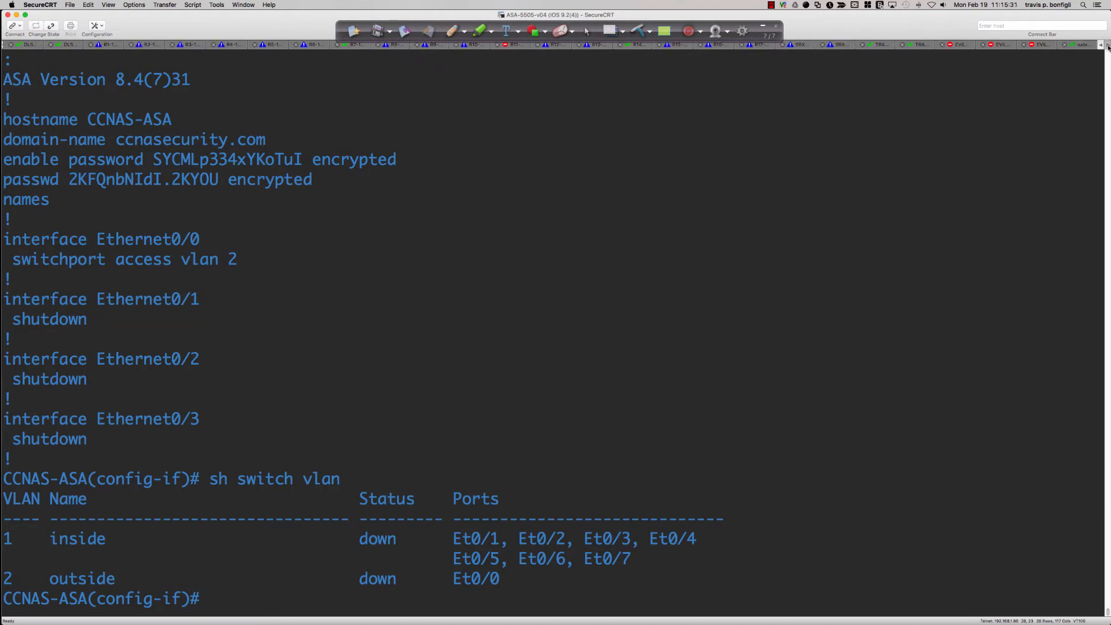
click(1079, 46)
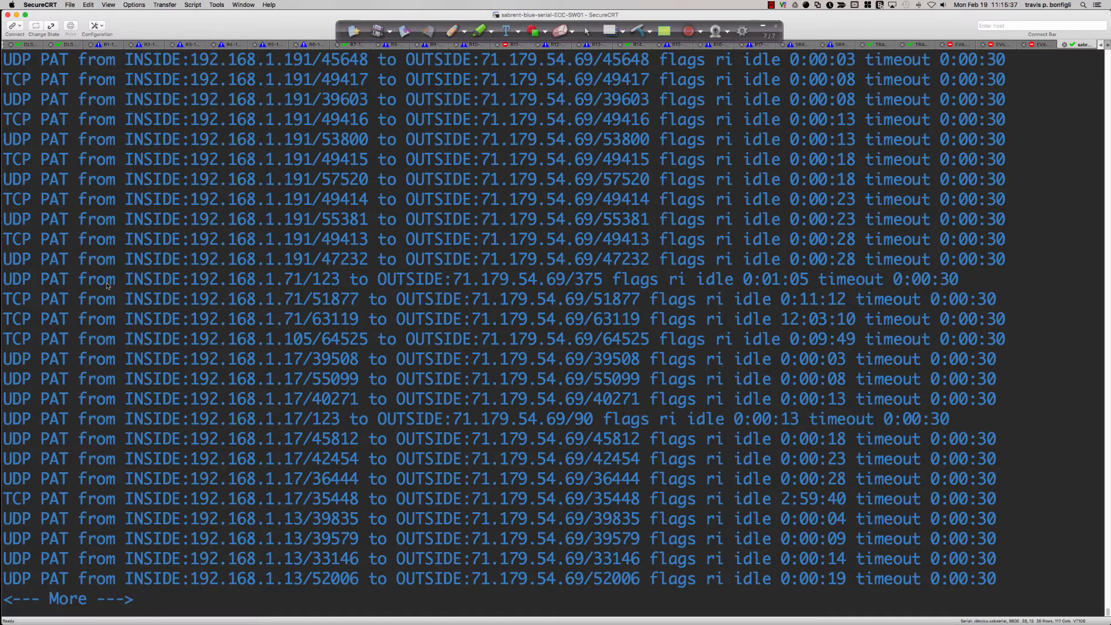
scroll(500, 328, up, 3)
scroll(500, 328, down, 3)
key(space)
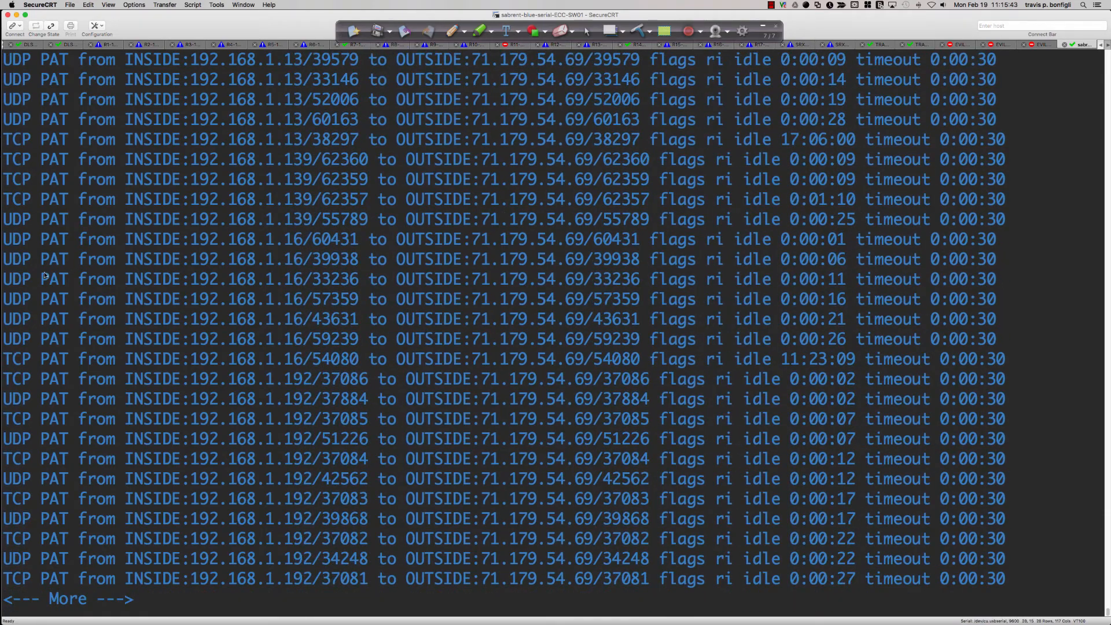
Examine the UDP PAT entry for 192.168.1.16/33236, page further through the listing, and copy the 192.168.1.69/123 UDP translation text
drag(3, 283, 996, 282)
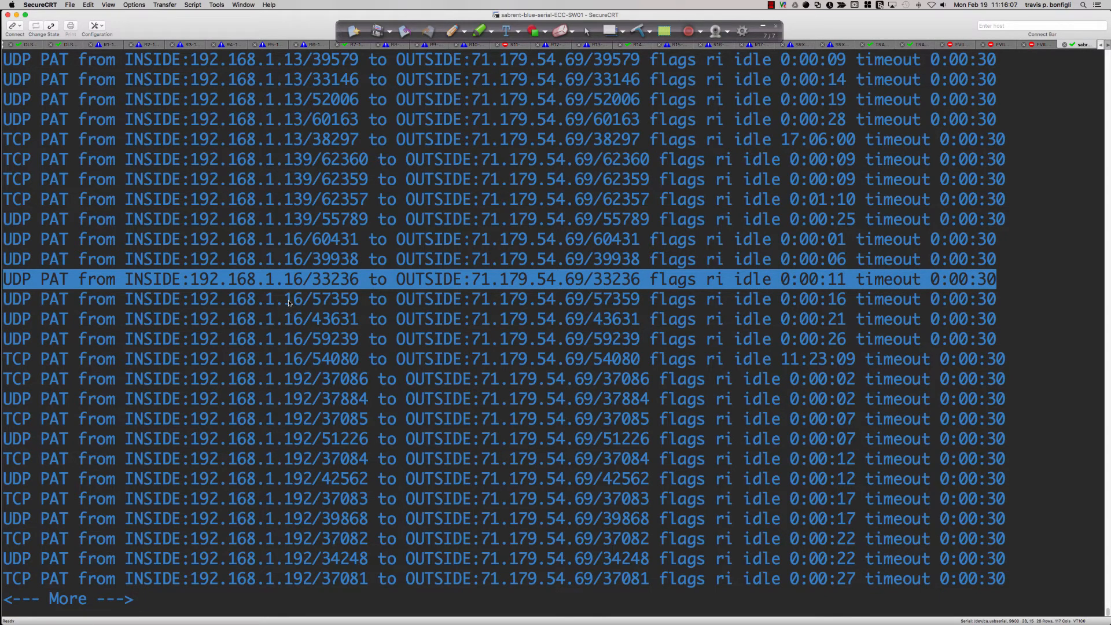
key(space)
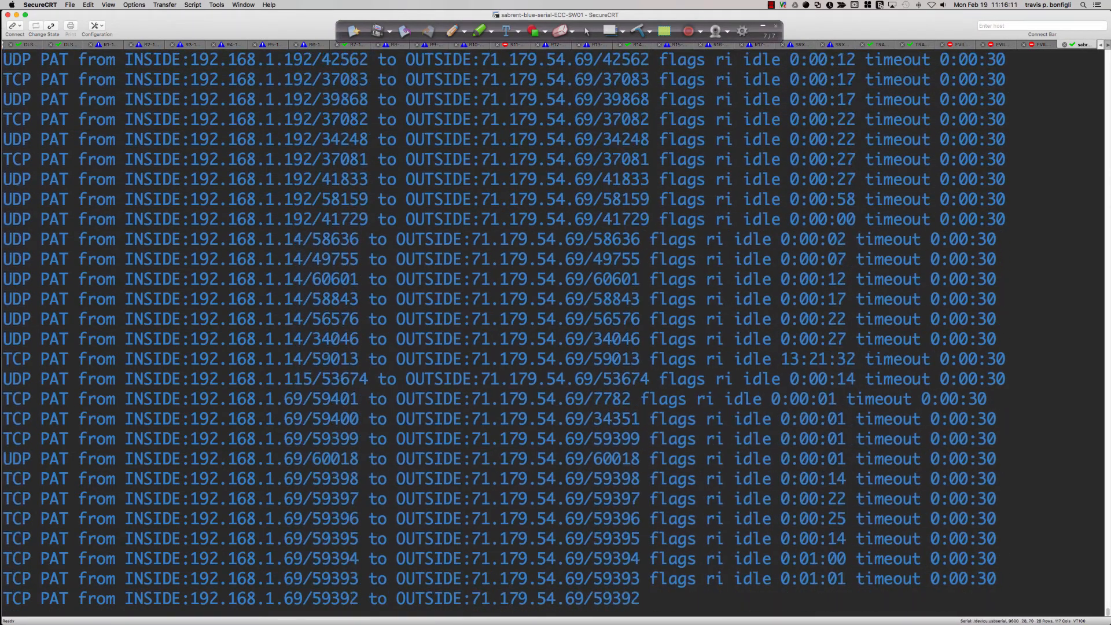
key(Return)
key(Return)
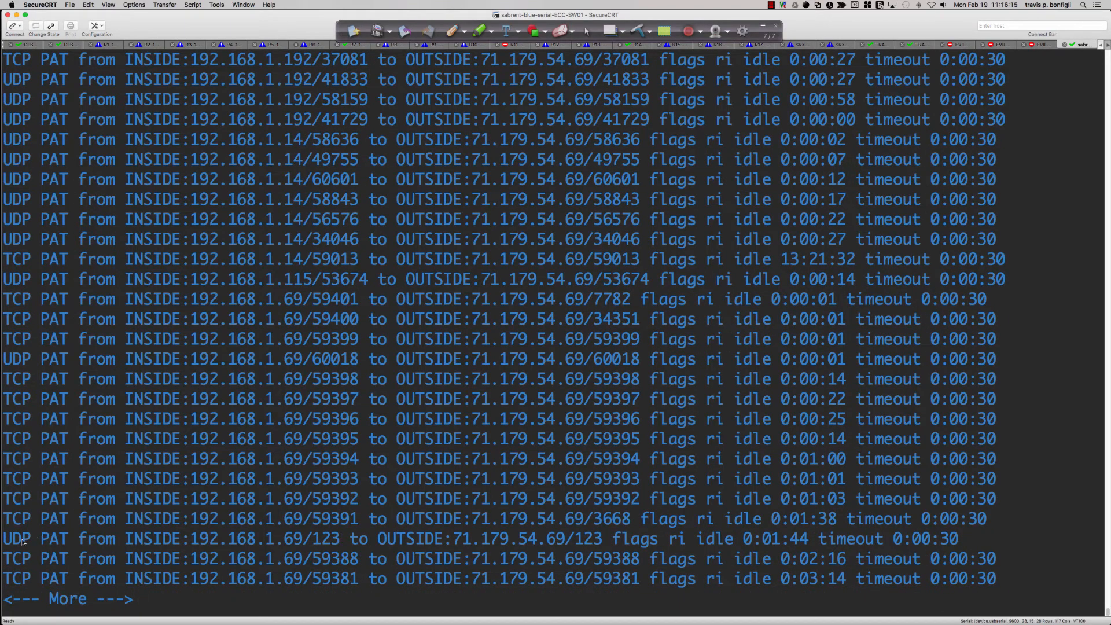
drag(22, 541, 603, 542)
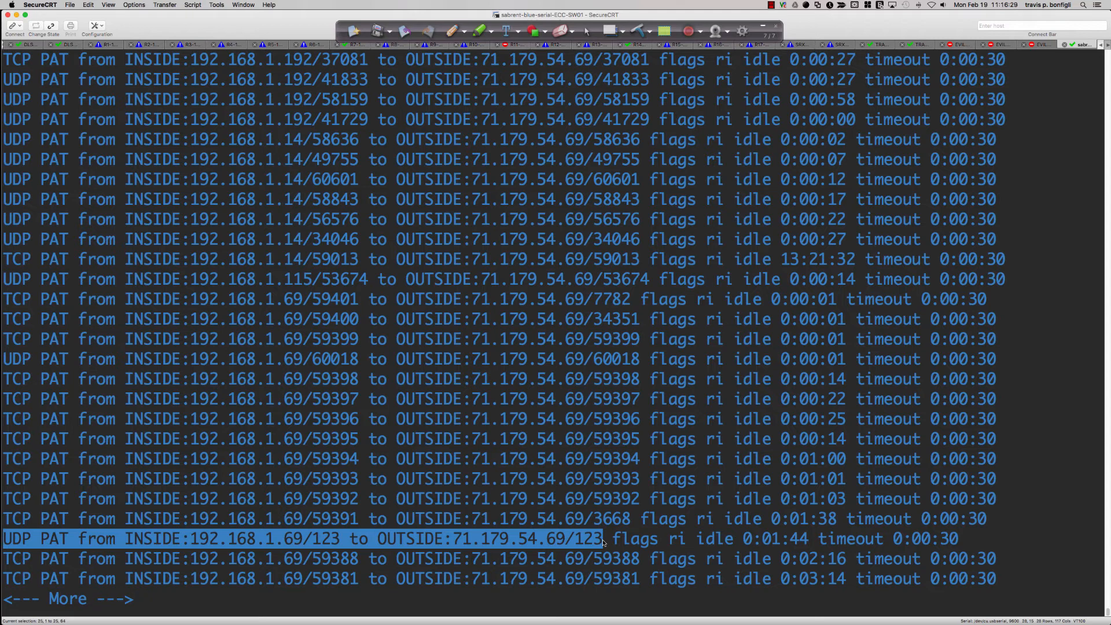
mouse_move(604, 542)
mouse_down()
mouse_move(339, 542)
mouse_move(599, 541)
mouse_up()
key(super+c)
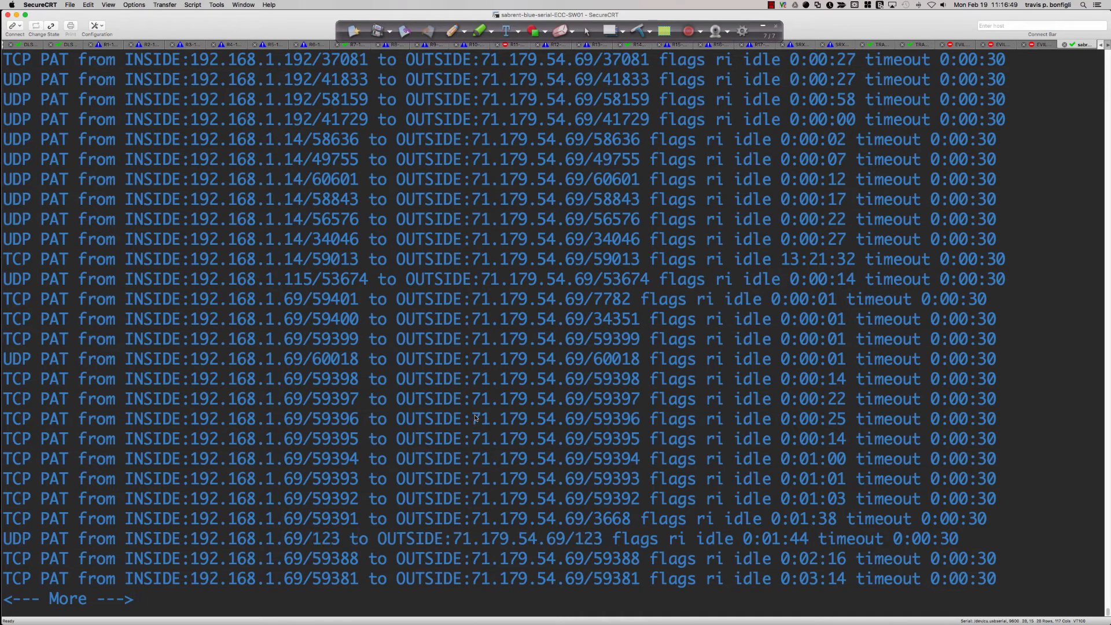
Return to the Packet Tracer activity and look over the instructions from Part 3 Step 3 through Part 5
key(super+Tab)
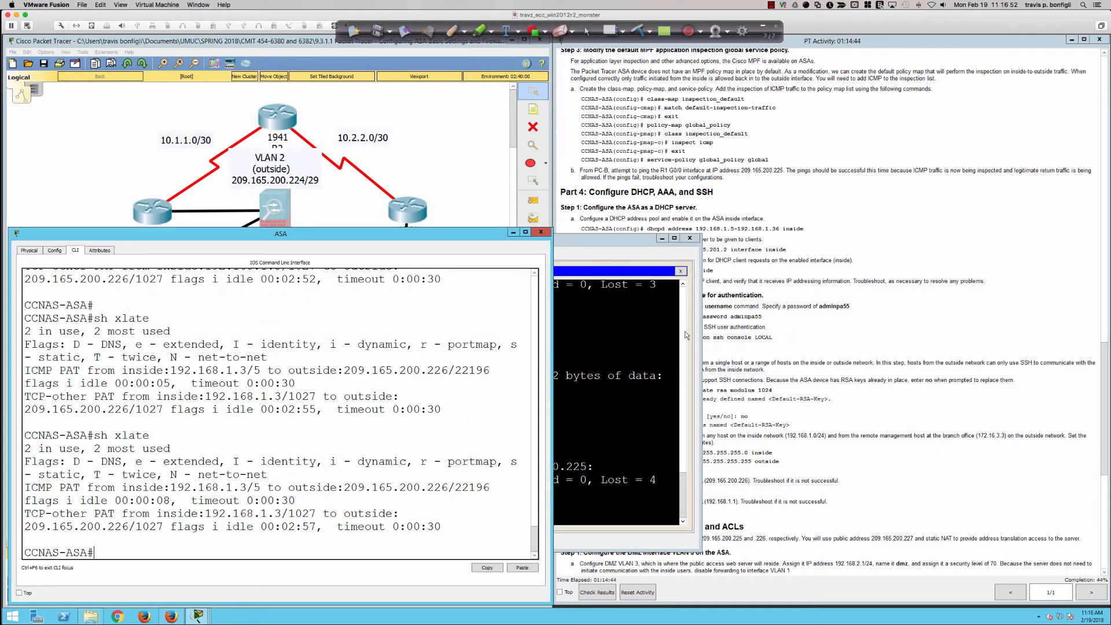
click(734, 327)
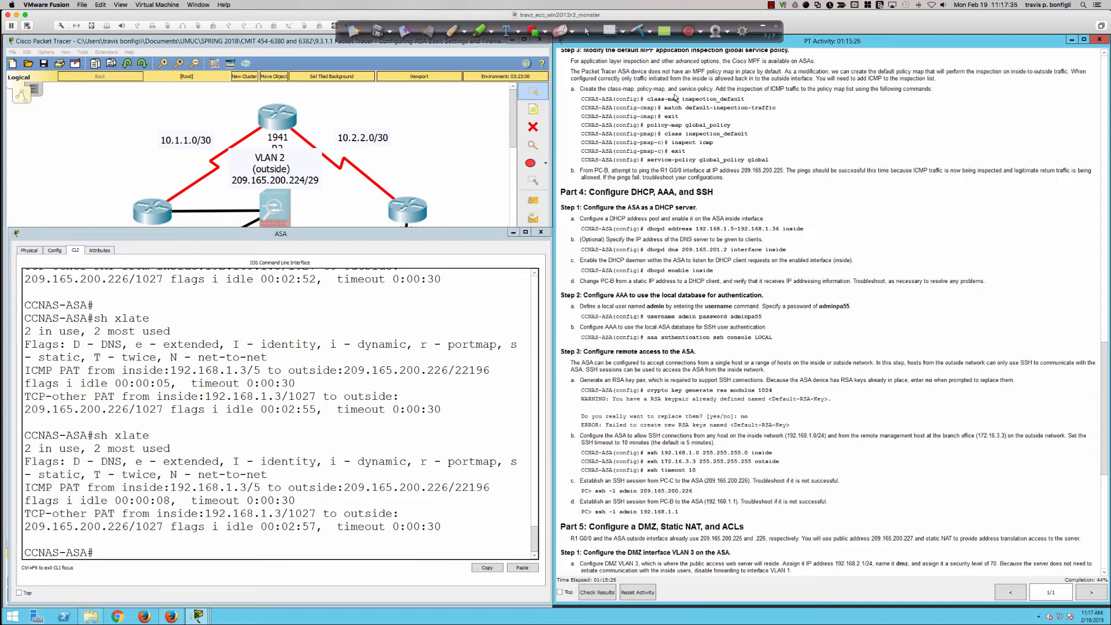
scroll(675, 98, down, 10)
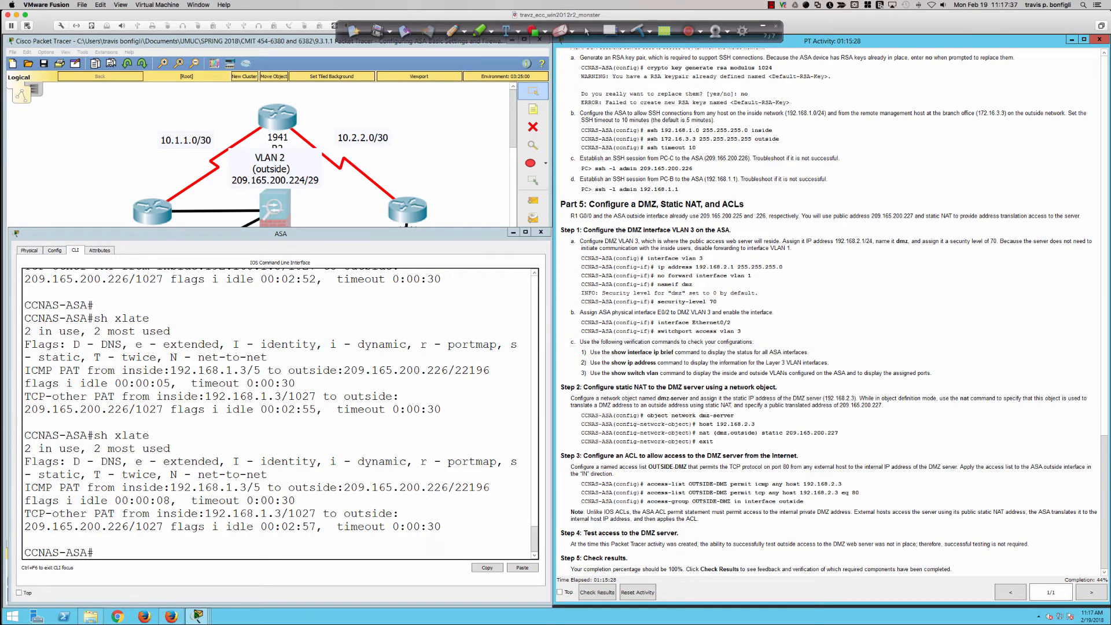
scroll(693, 194, up, 3)
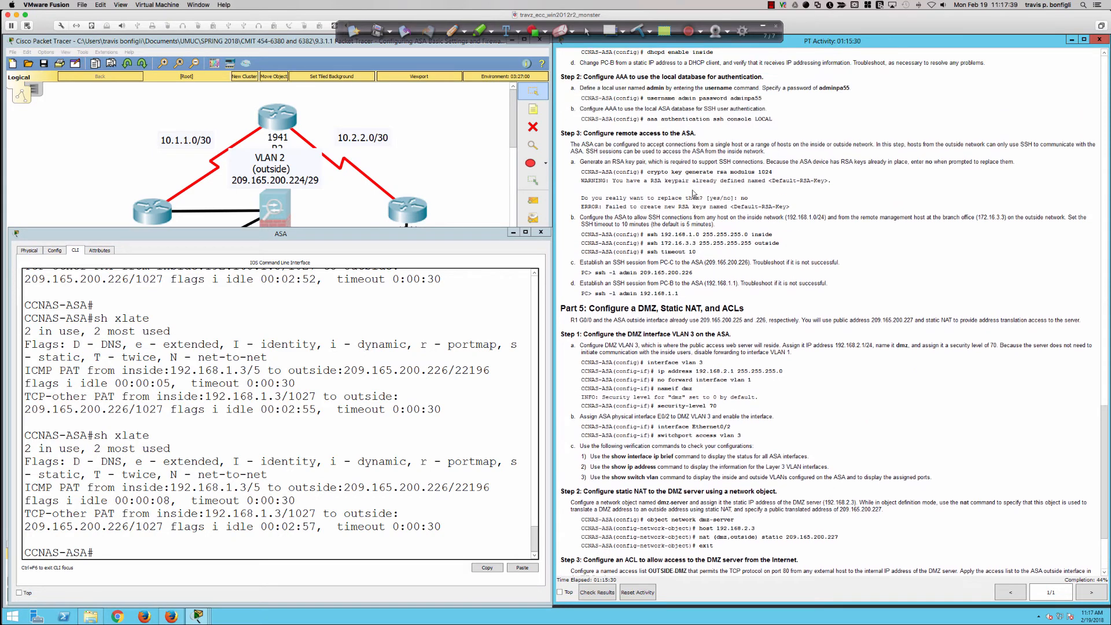
scroll(694, 193, up, 5)
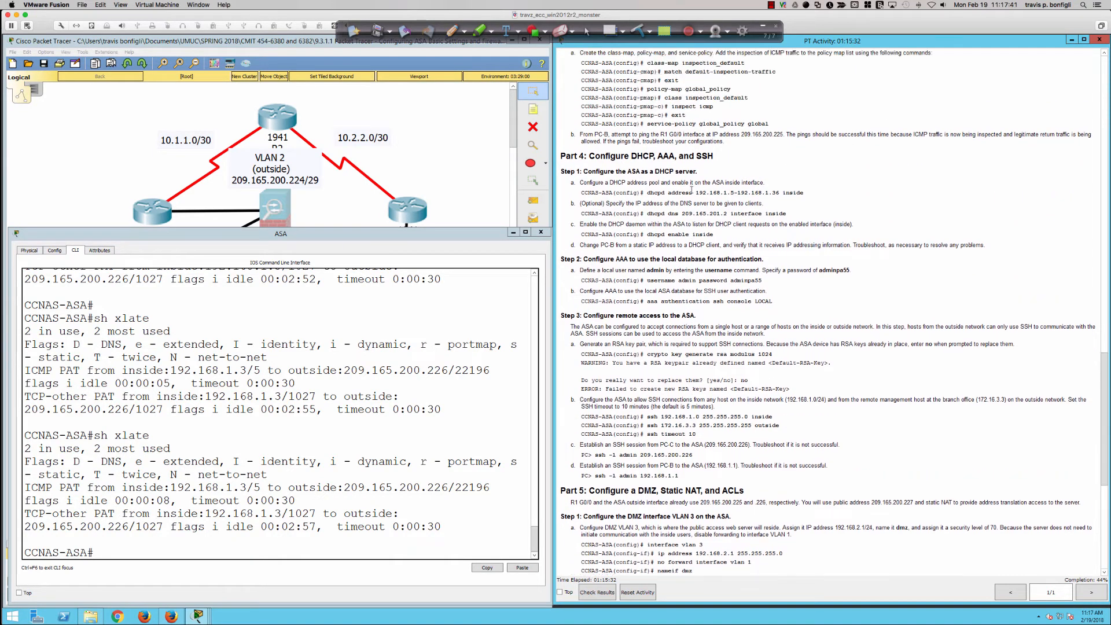
Run sh run in the Packet Tracer ASA CLI and page through the running configuration to its end
scroll(691, 189, up, 2)
click(378, 363)
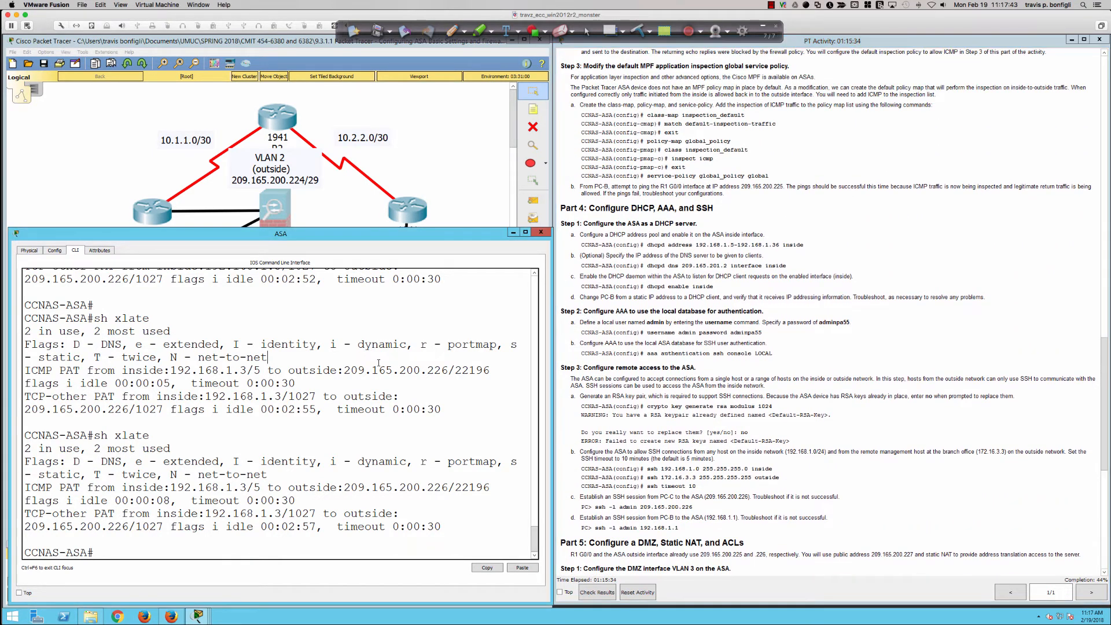
text(sh run)
key(Return)
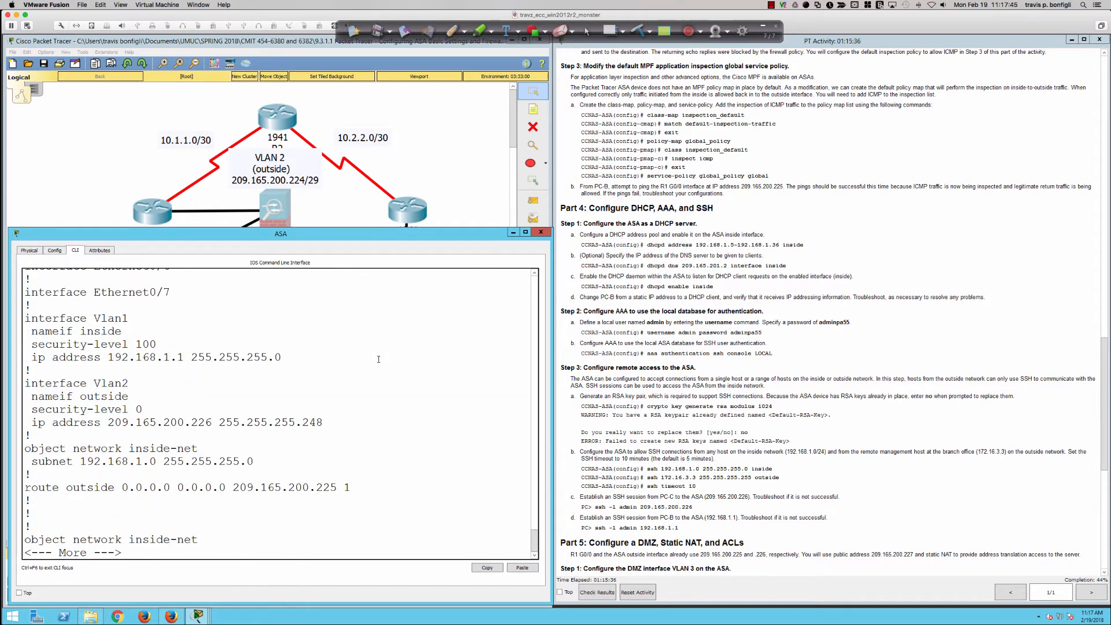
key(Return)
key(Return)
key(Return)
key(Return)
key(Return)
key(Return)
key(Return)
key(Return)
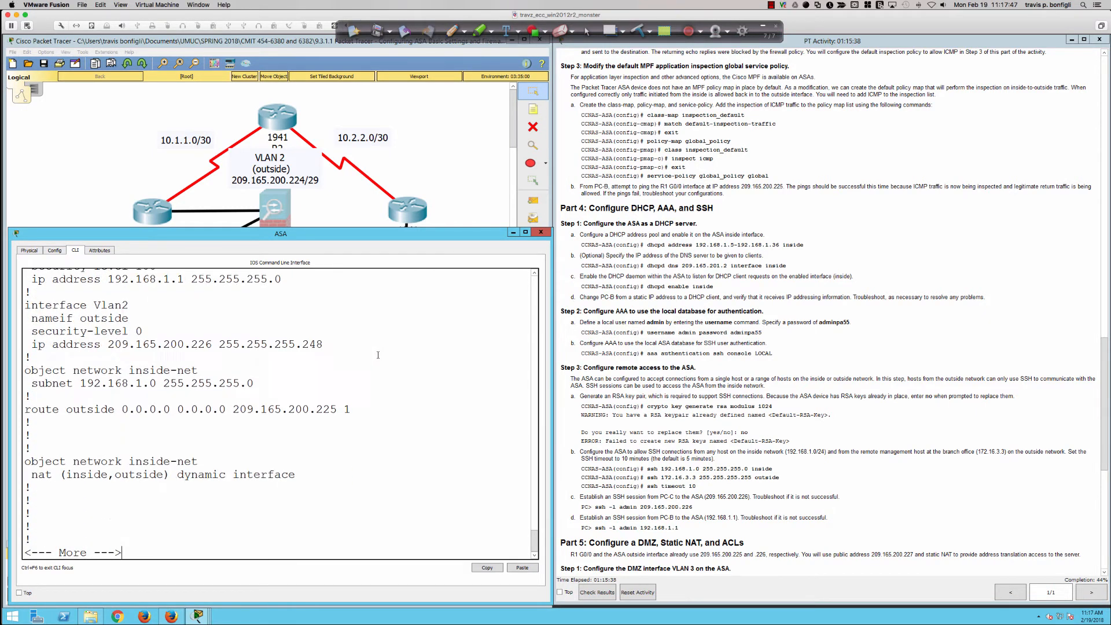
key(Return)
key(Return)
key(Return)
key(Return)
key(Return)
key(Return)
key(Return)
key(Return)
key(Return)
key(Return)
key(Return)
key(Return)
key(Return)
key(Return)
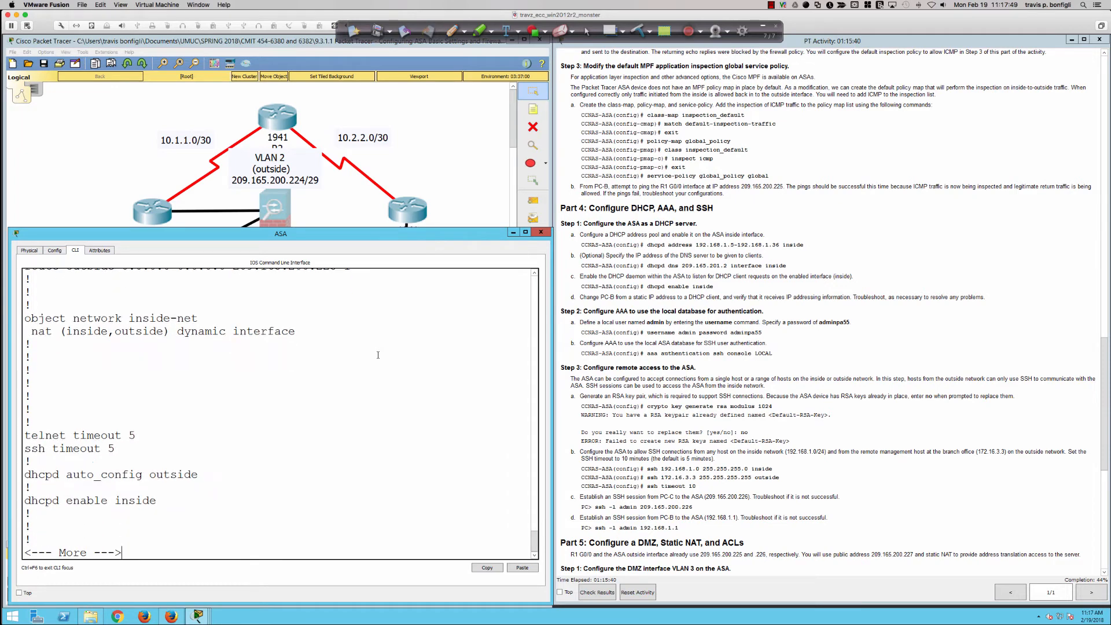
key(Return)
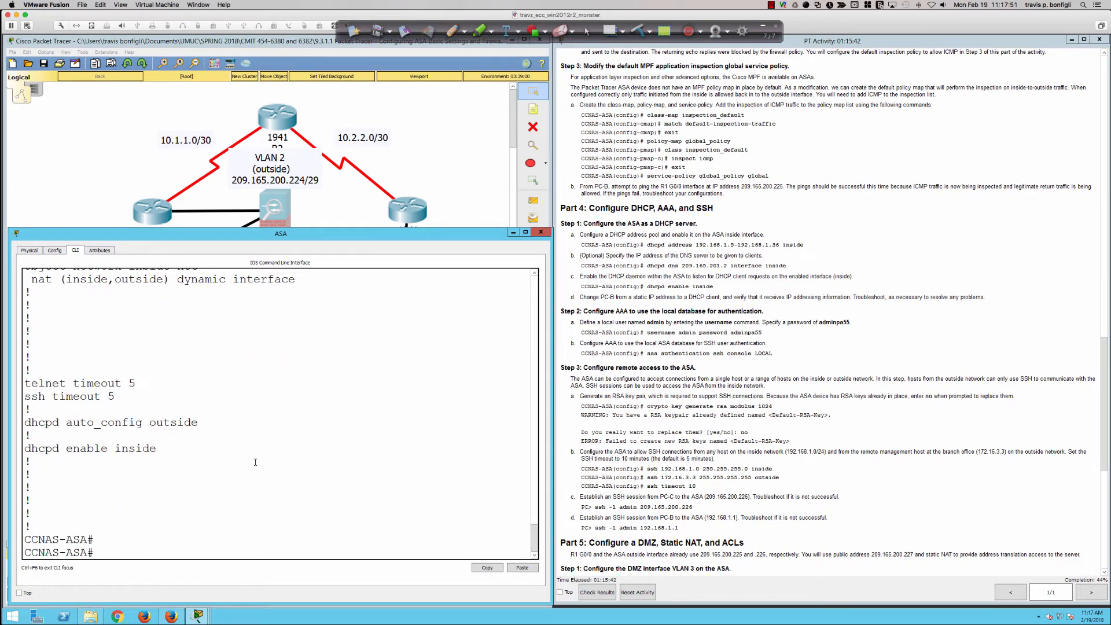
Review the ASA's running configuration output again, covering the interfaces, inside-net NAT, default route and DHCP lines
scroll(201, 482, up, 2)
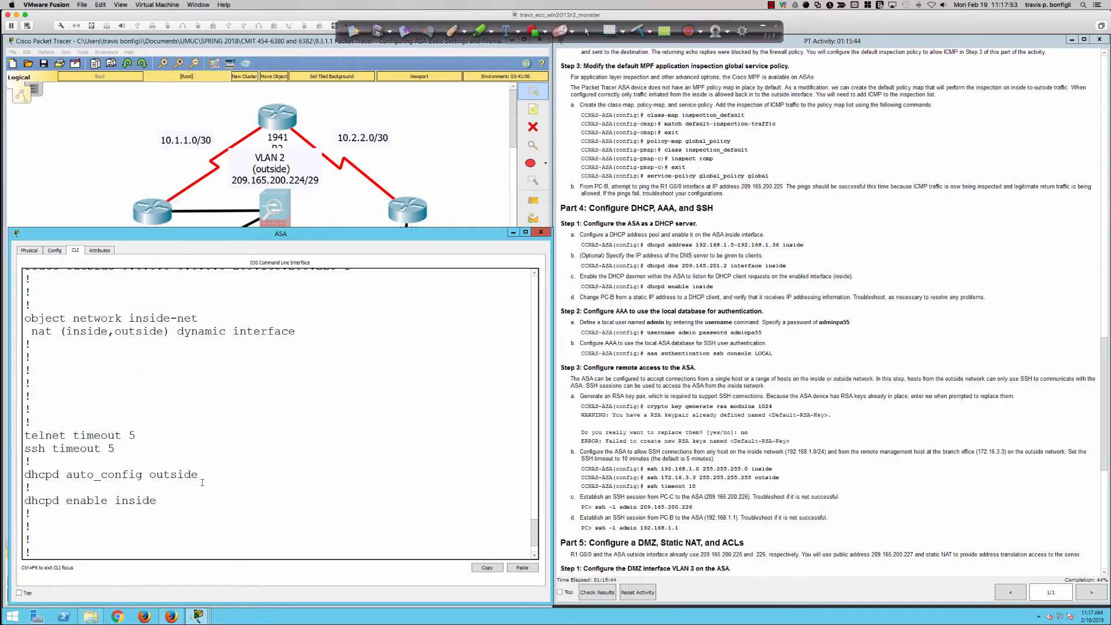
scroll(202, 482, up, 3)
scroll(203, 481, up, 2)
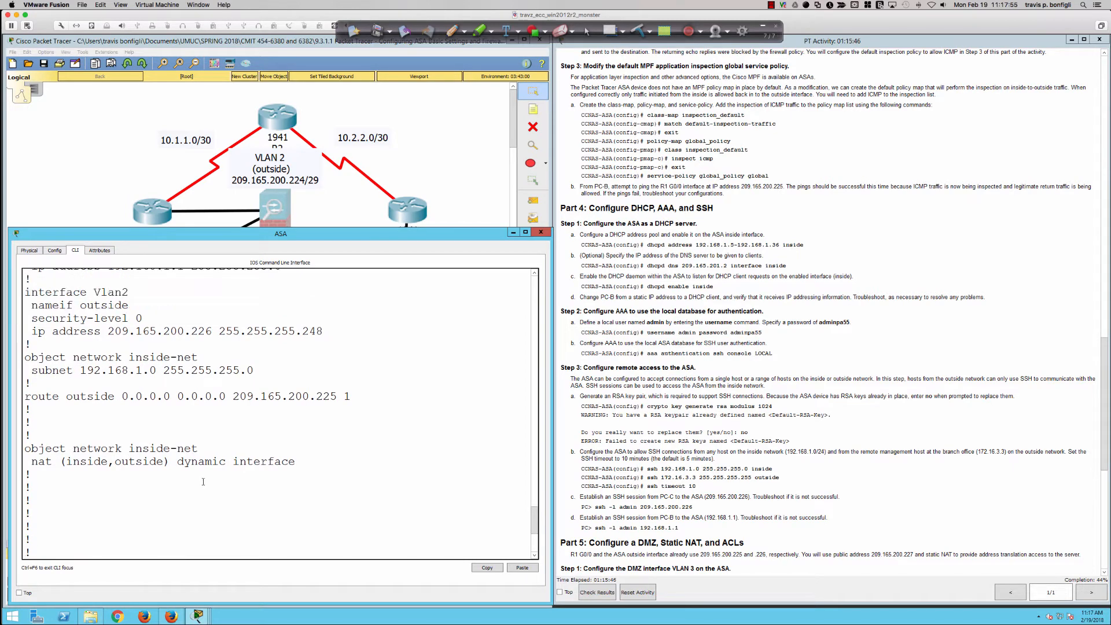
scroll(203, 481, up, 5)
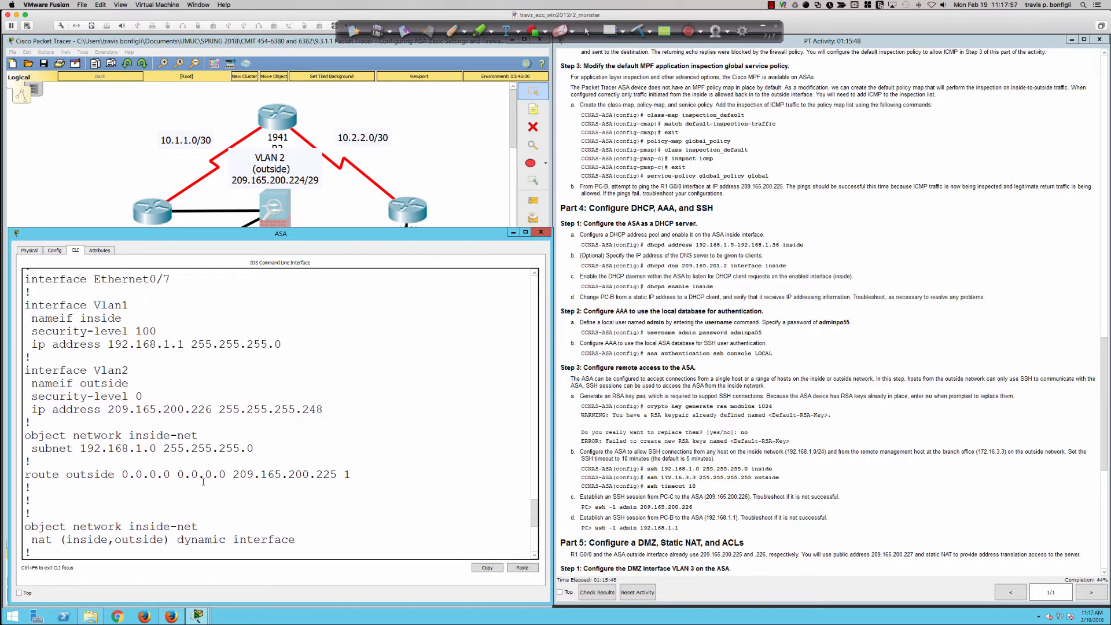
scroll(203, 481, up, 6)
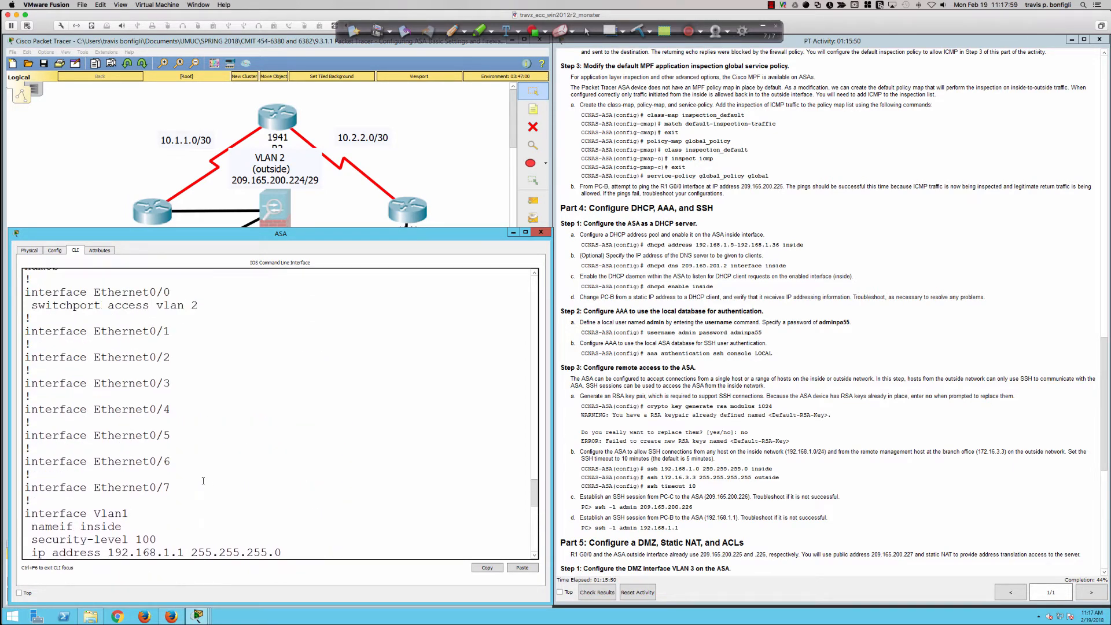
scroll(204, 482, down, 11)
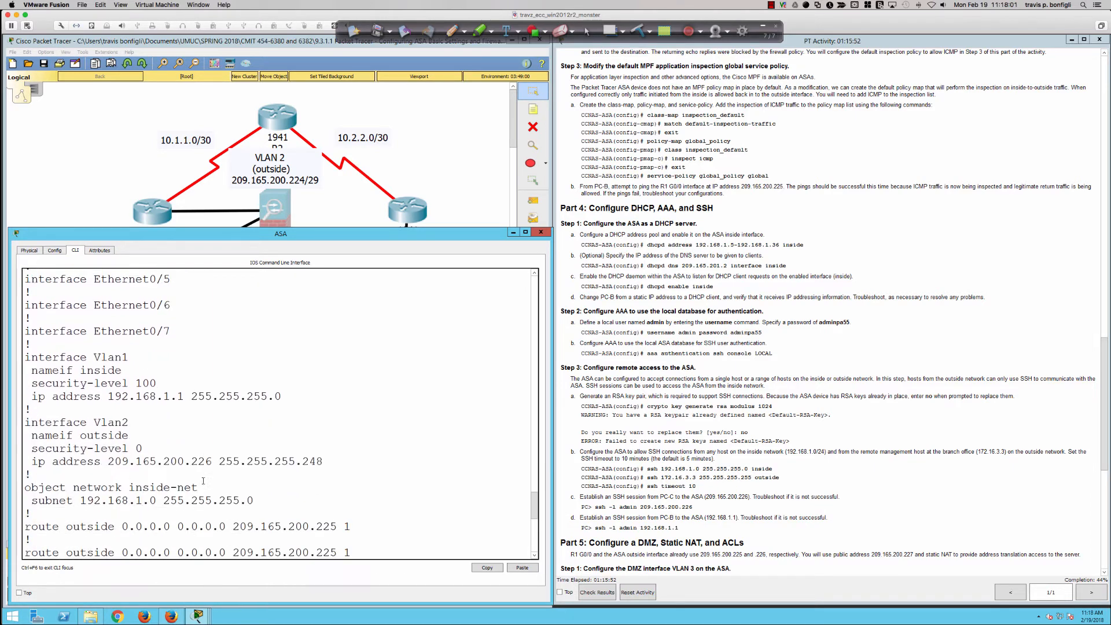
scroll(203, 481, down, 7)
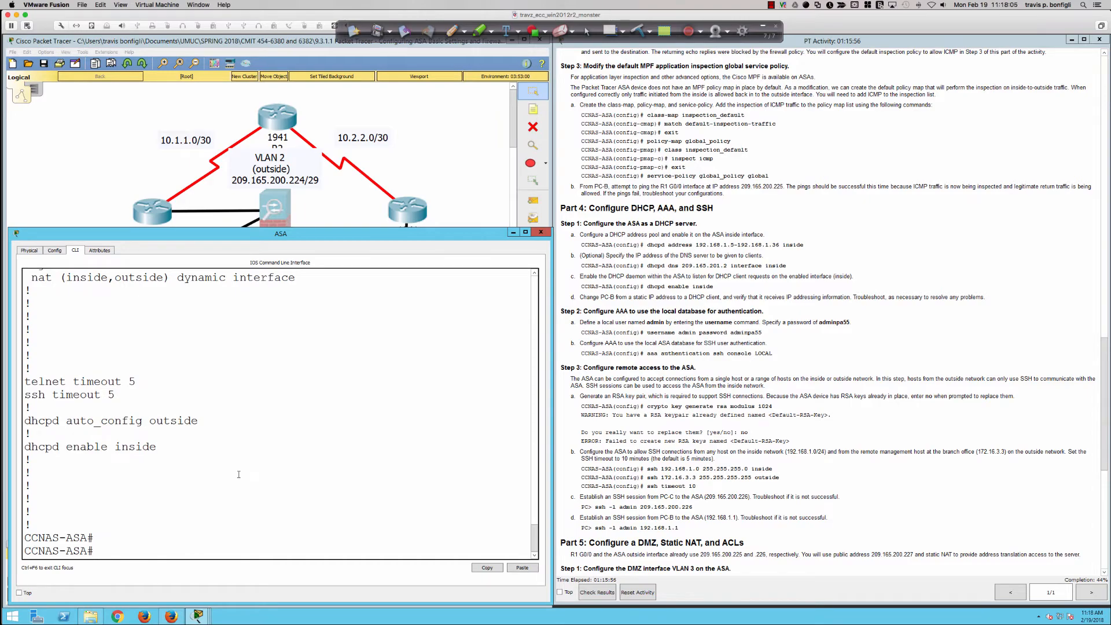
Switch to SecureCRT, open the ASA-5505-v04 session, and display its running configuration with sh run
key(super+Tab)
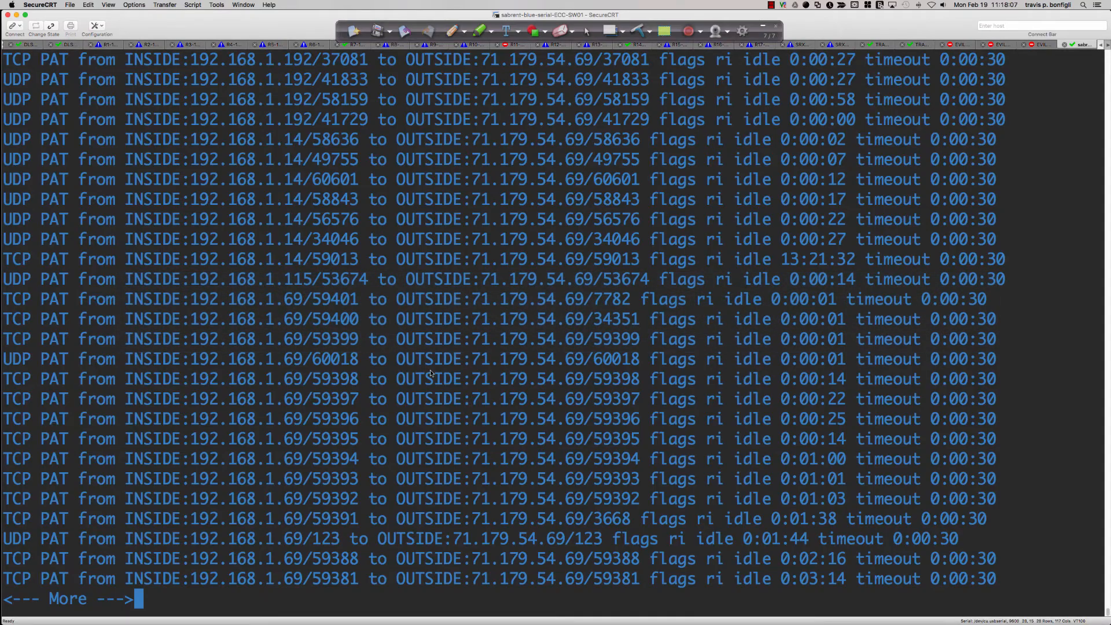
click(1099, 46)
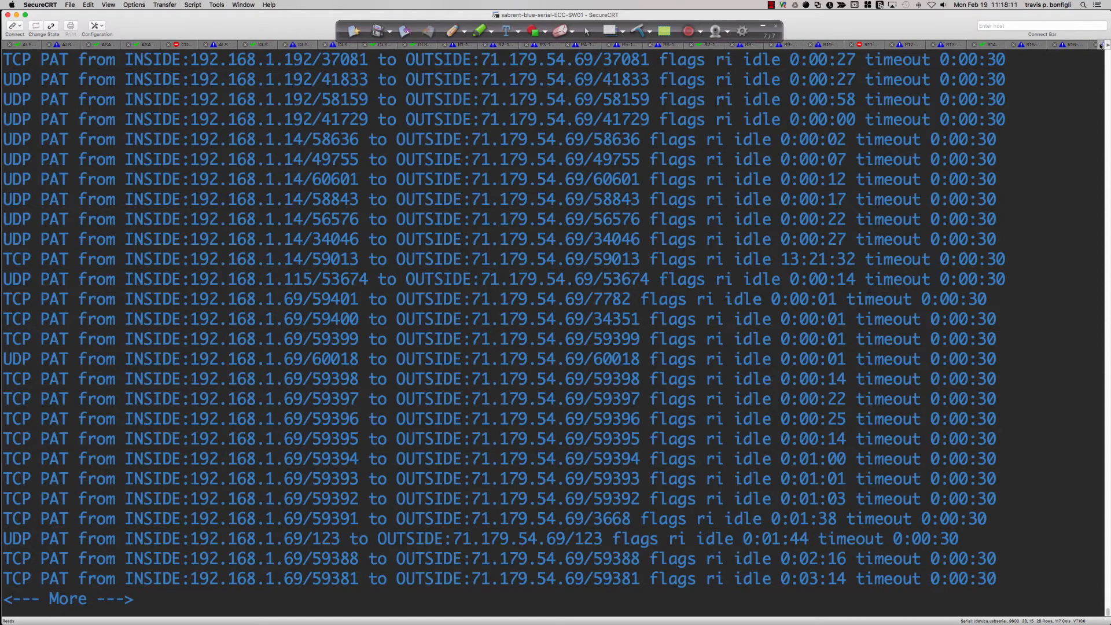
click(147, 45)
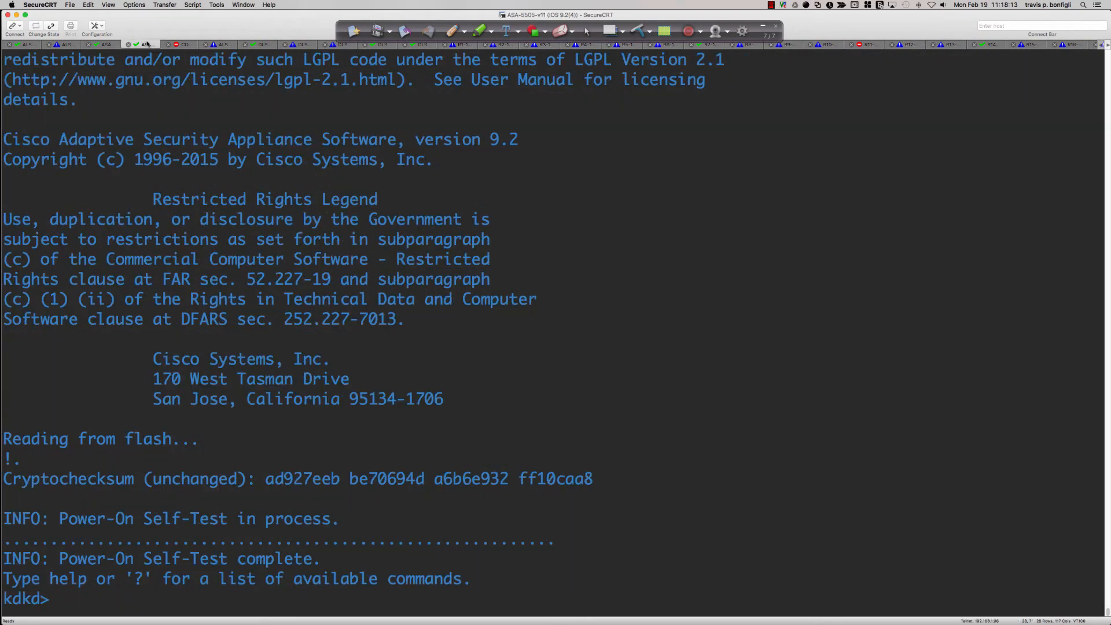
click(107, 45)
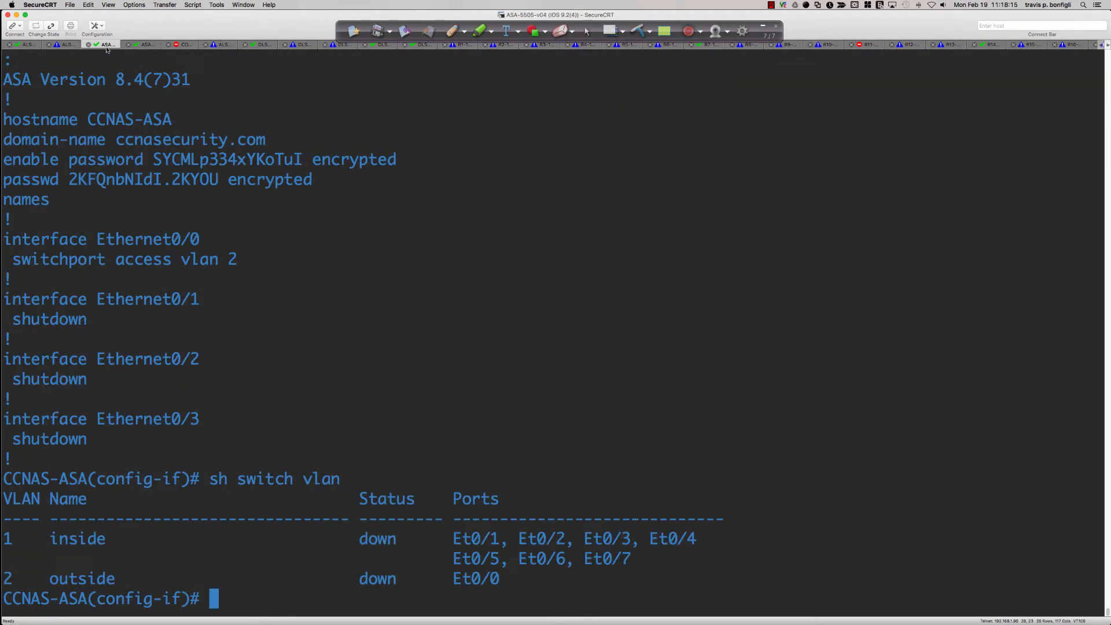
text(sh run)
key(Return)
Page through the physical ASA's running configuration from the interface sections to the timeout and threat-detection settings
key(Return)
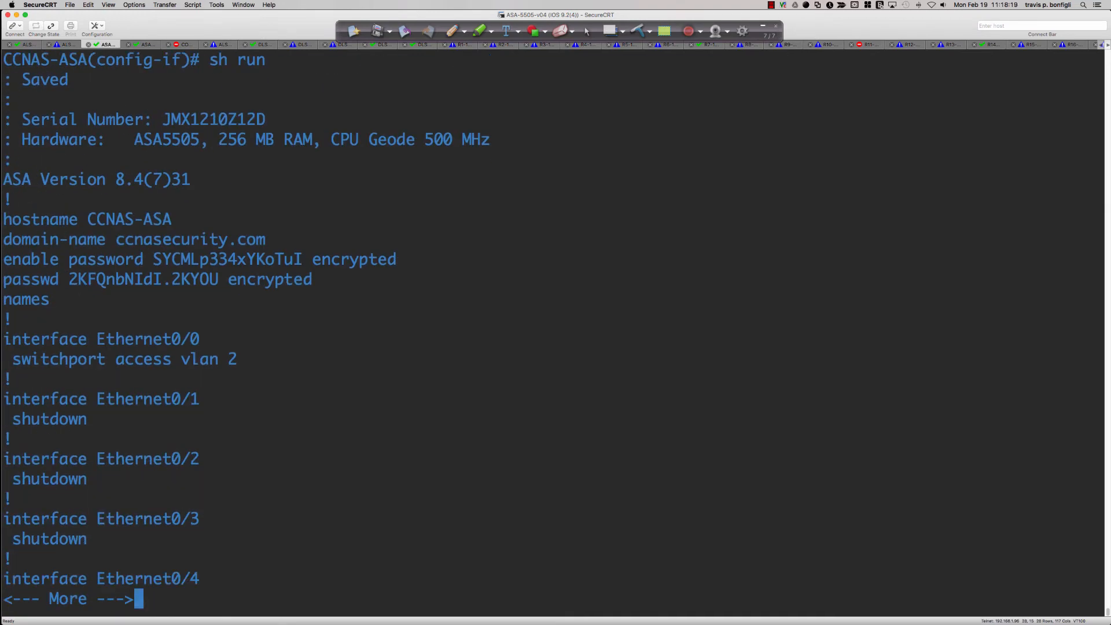
key(space)
key(Return)
key(Return)
key(Return)
key(Return)
key(Return)
key(Return)
key(Return)
key(Return)
key(Return)
key(Return)
key(Return)
key(Return)
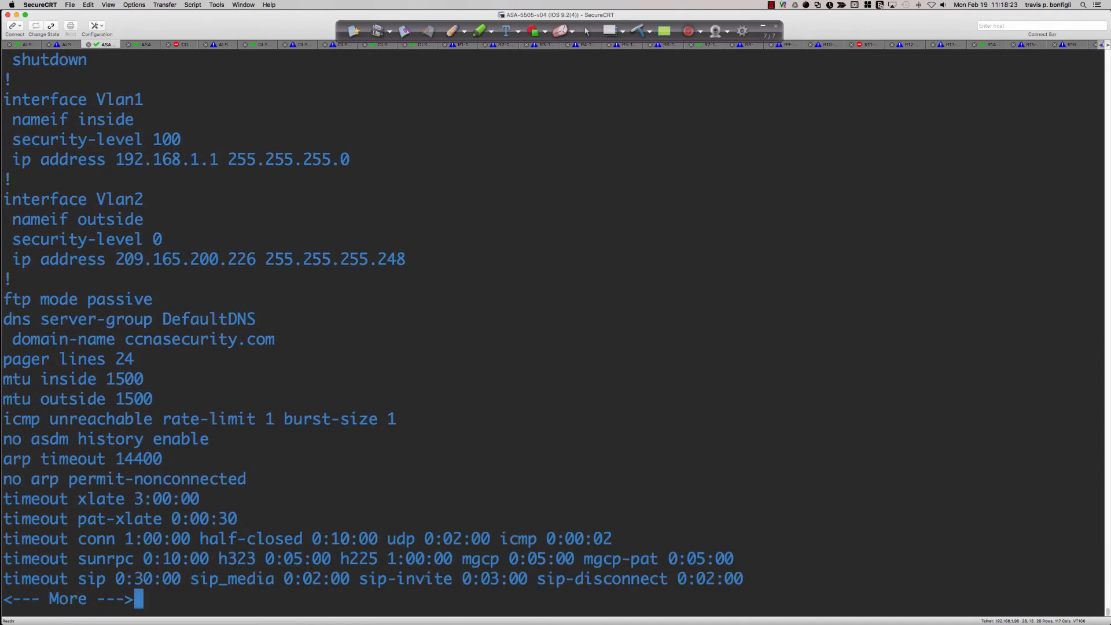
key(Return)
key(Return)
key(Return)
key(Return)
key(Return)
key(Return)
key(Return)
key(Return)
key(Return)
key(Return)
key(Return)
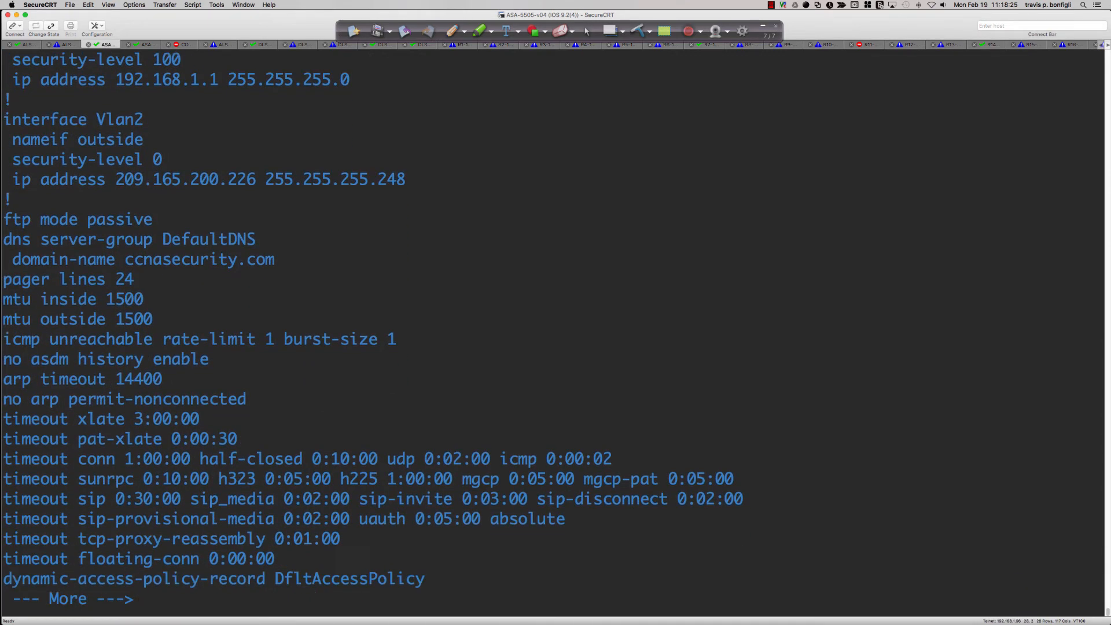
Page further through the running configuration to examine the default class-map and the inspect entries of the global policy-map
key(Return)
key(Return)
key(Return)
key(Return)
key(Return)
key(Return)
key(Return)
key(Return)
key(Return)
key(Return)
key(Return)
key(Return)
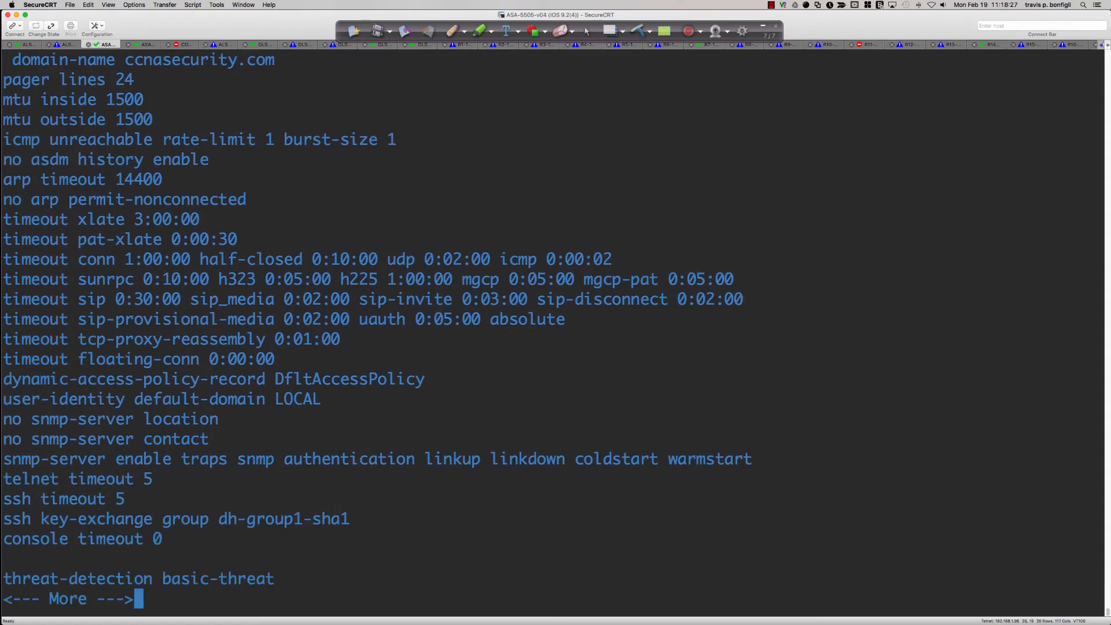
key(Return)
key(Return)
key(Return)
key(Return)
key(Return)
key(Return)
key(Return)
key(Return)
key(Return)
key(Return)
key(Return)
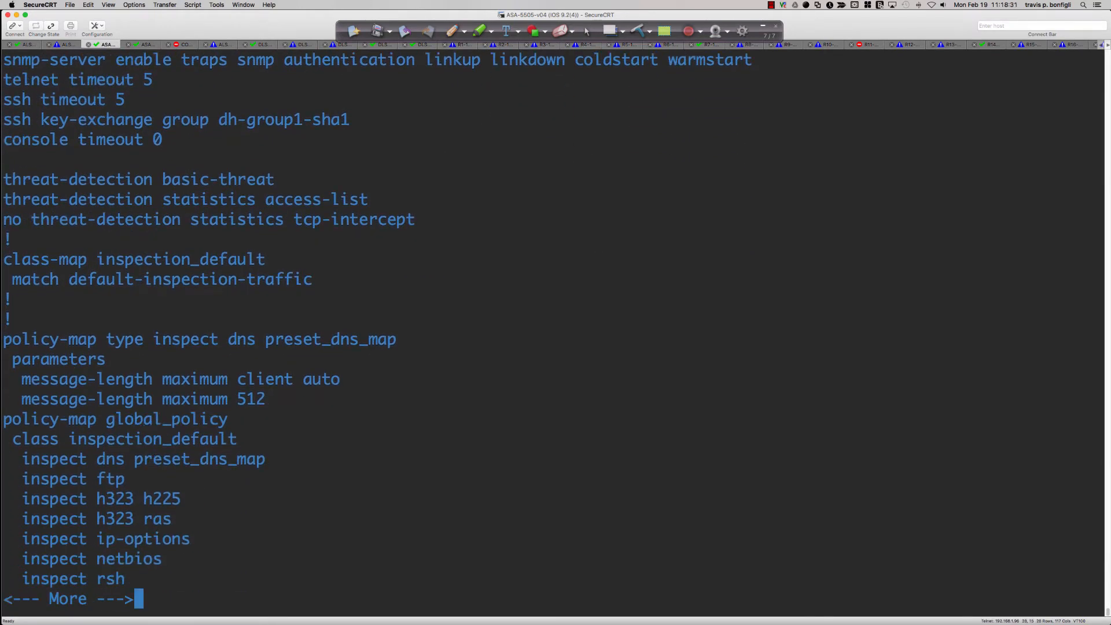
key(Return)
key(Return)
key(Return)
key(Return)
key(Return)
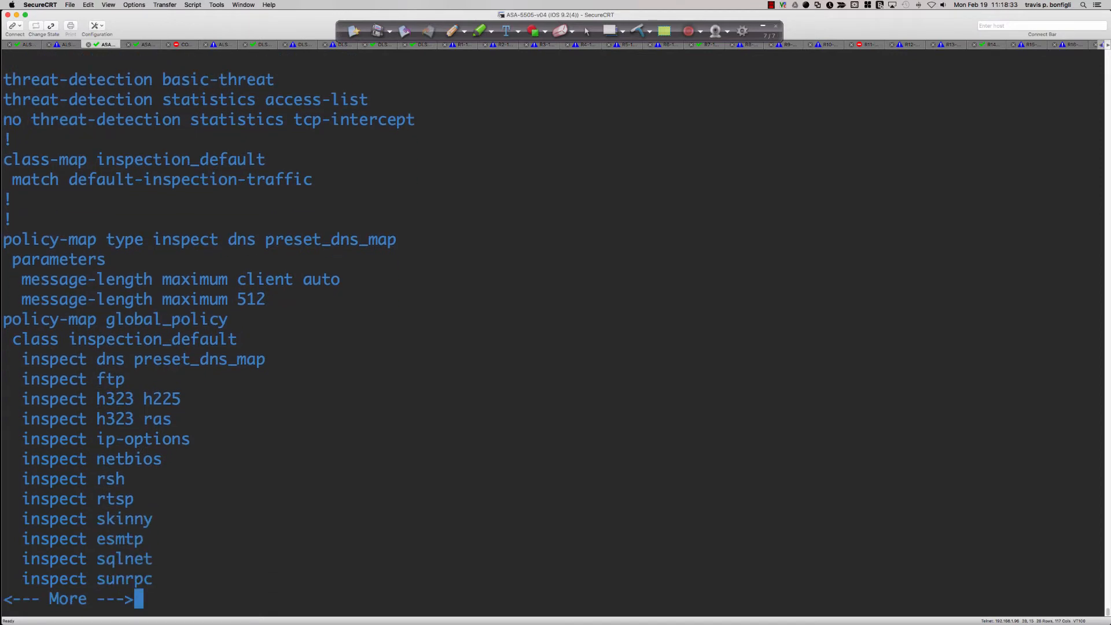
key(Return)
key(Return)
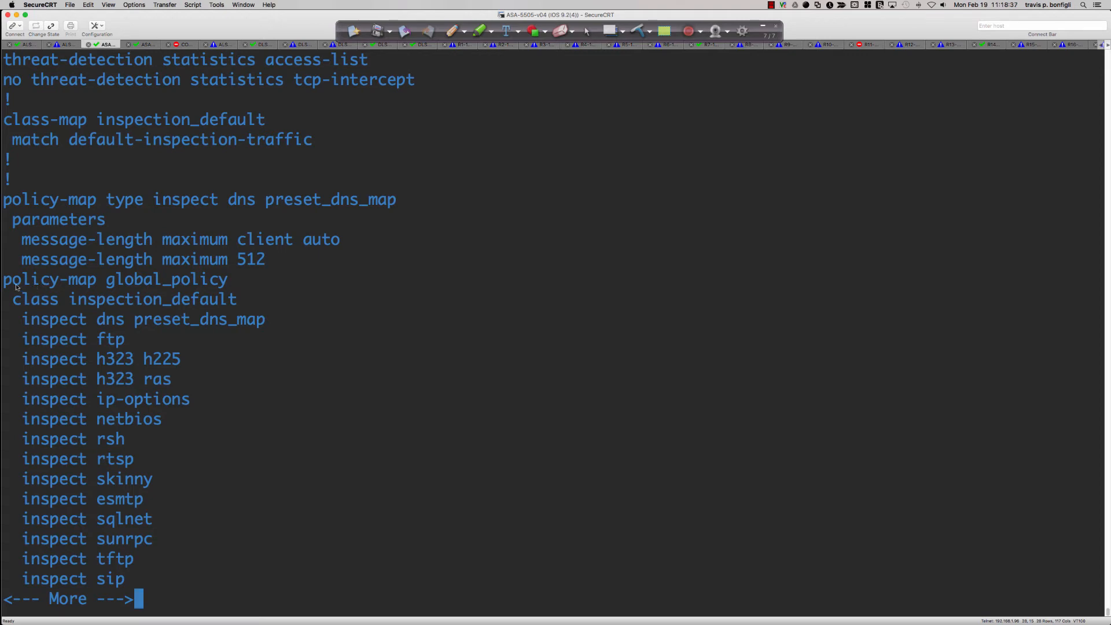
Highlight the policy-map global_policy and class inspection_default lines, and continue the listing to the service-policy line
drag(9, 283, 230, 285)
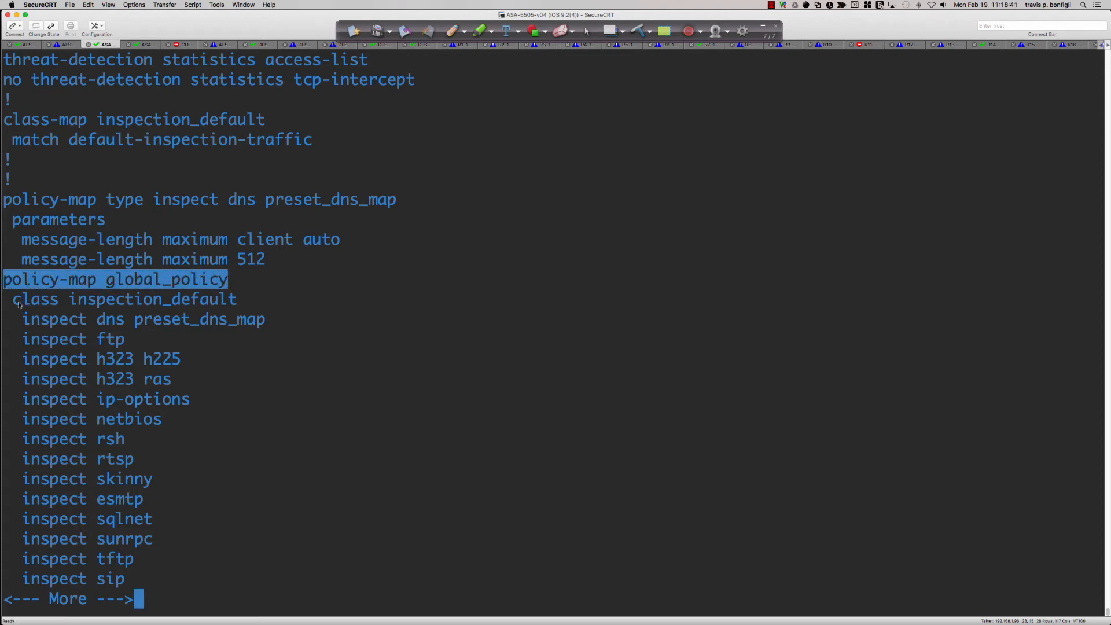
drag(18, 302, 239, 301)
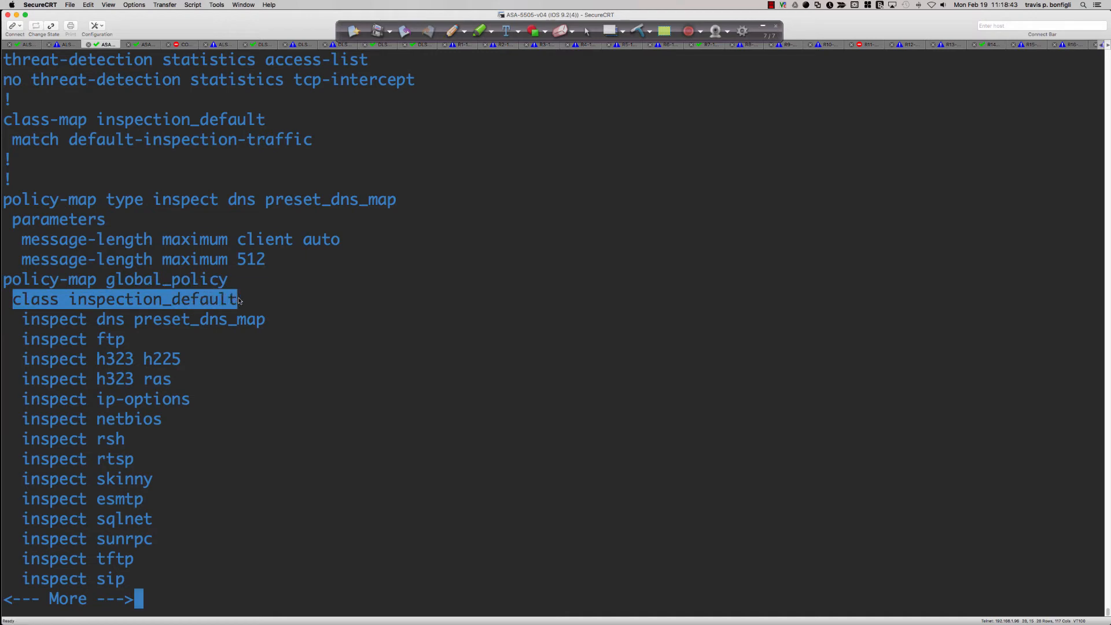
key(Return)
key(Return)
key(Return)
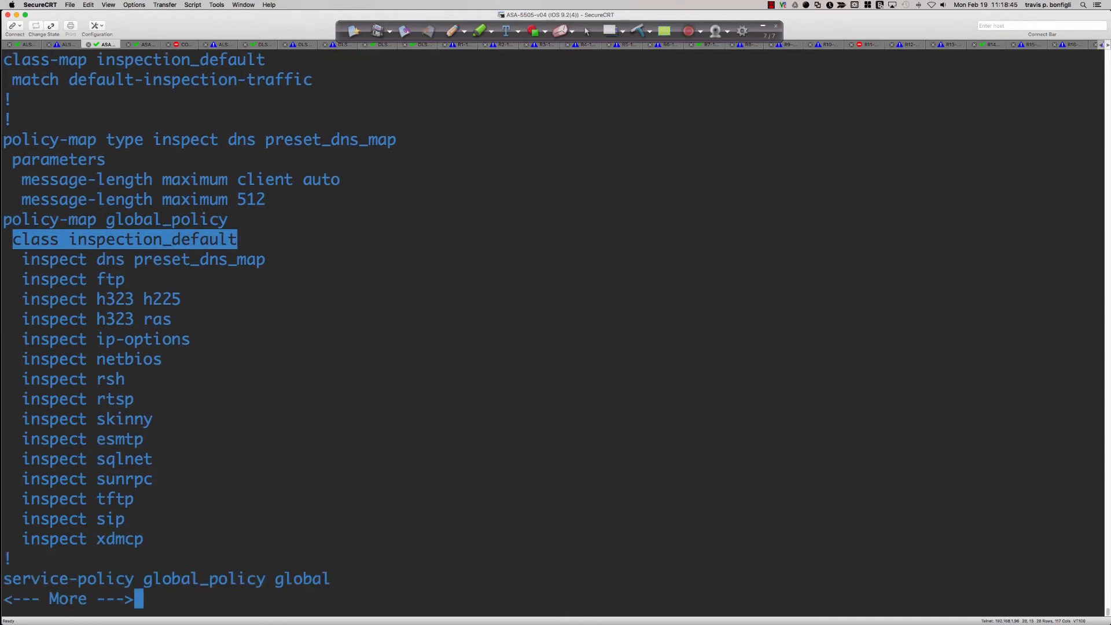
Highlight the service-policy global_policy global line and the matching policy-map name, and quit the configuration listing
scroll(239, 300, up, 2)
scroll(301, 360, down, 2)
drag(333, 579, 3, 579)
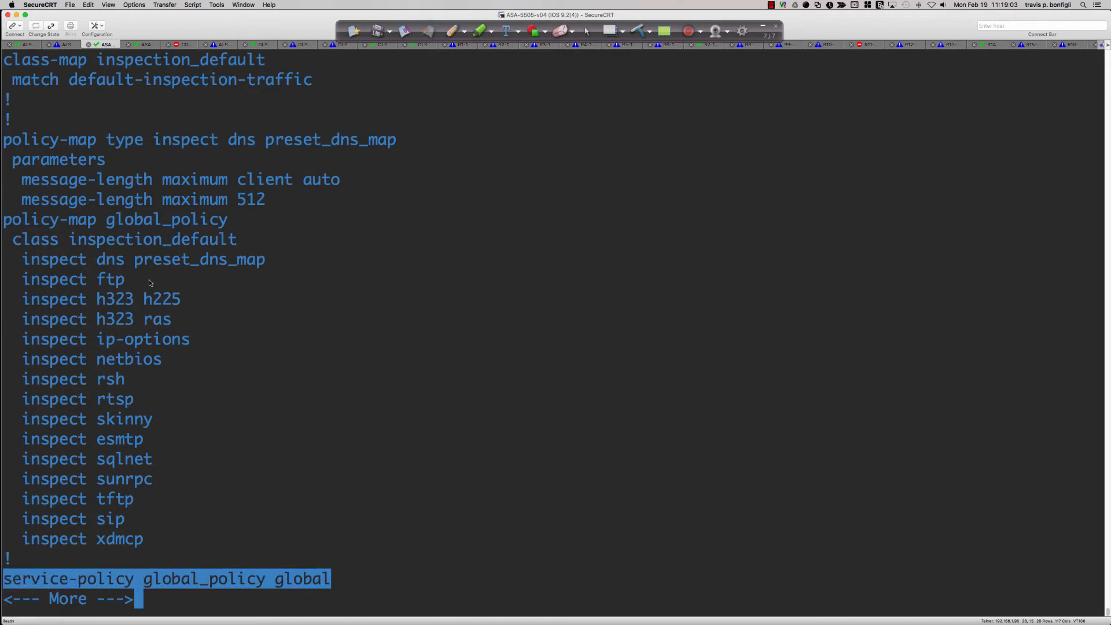
drag(109, 225, 229, 226)
drag(10, 225, 231, 224)
key(q)
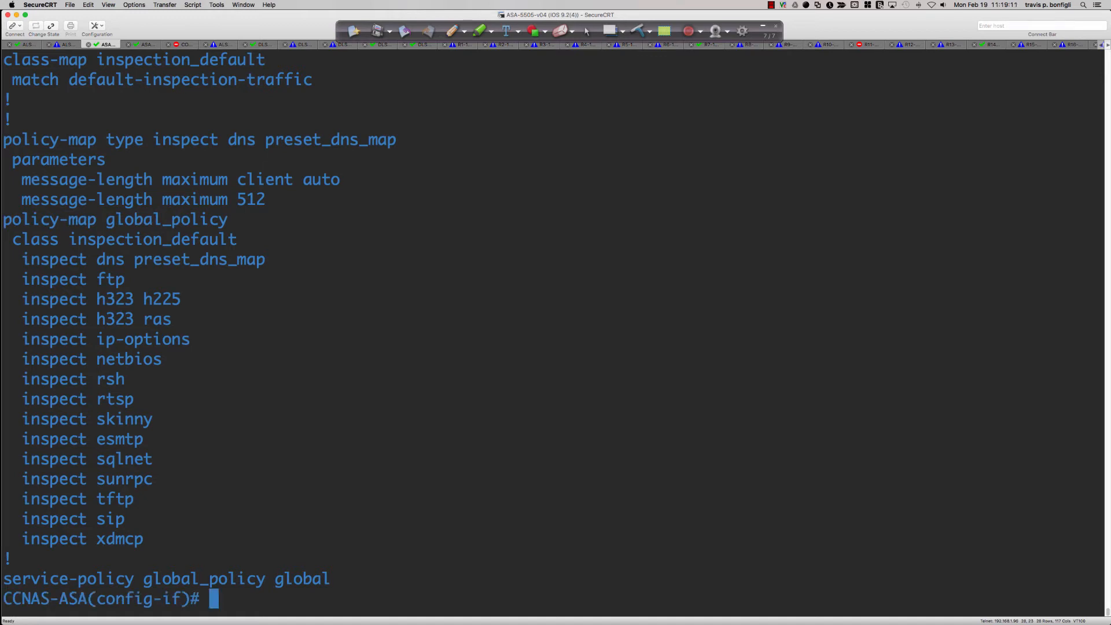
Enter policy-map configuration mode with policy-map global_policy
text(poli)
key(BackSpace)
key(BackSpace)
text(olicy-map)
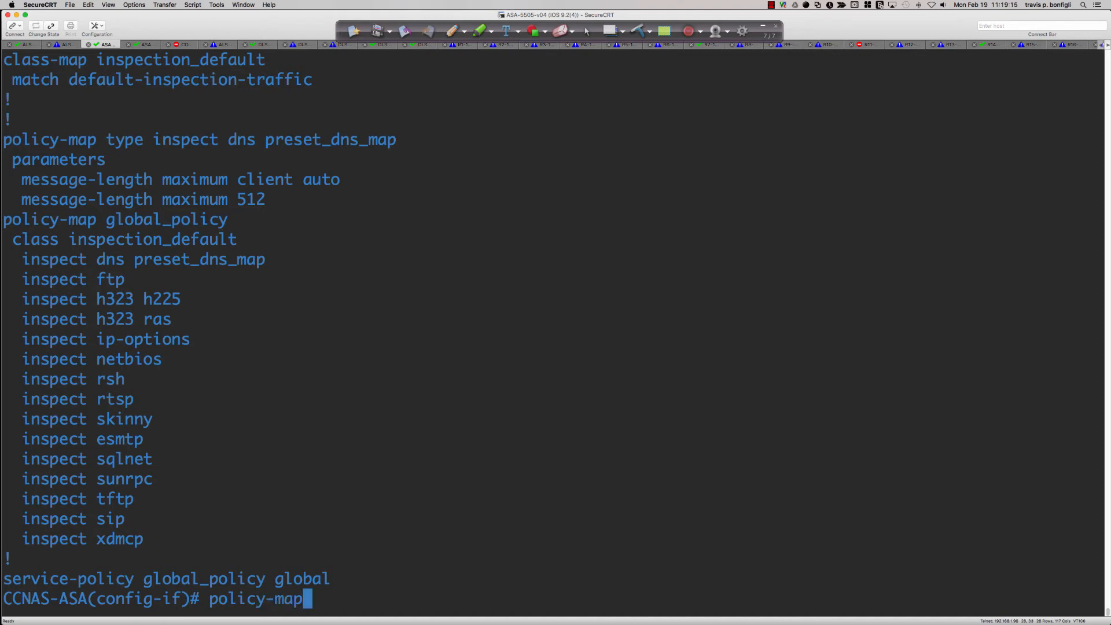
text( global)
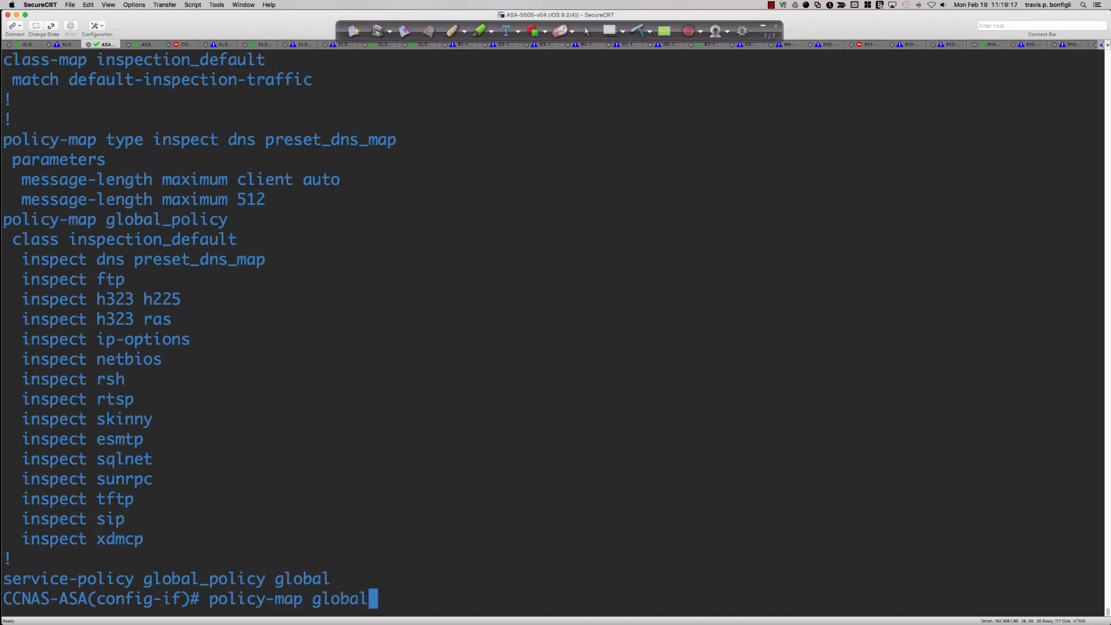
text(_policy)
key(Return)
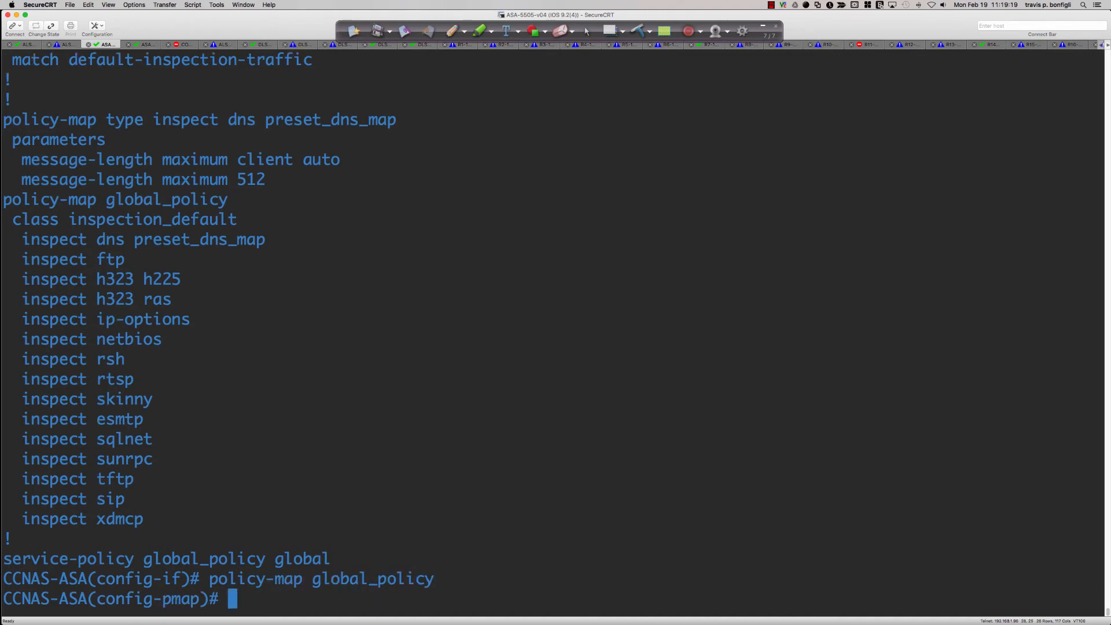
Run class inspection_default and request help on the options of the inspect command
text(class)
key(Tab)
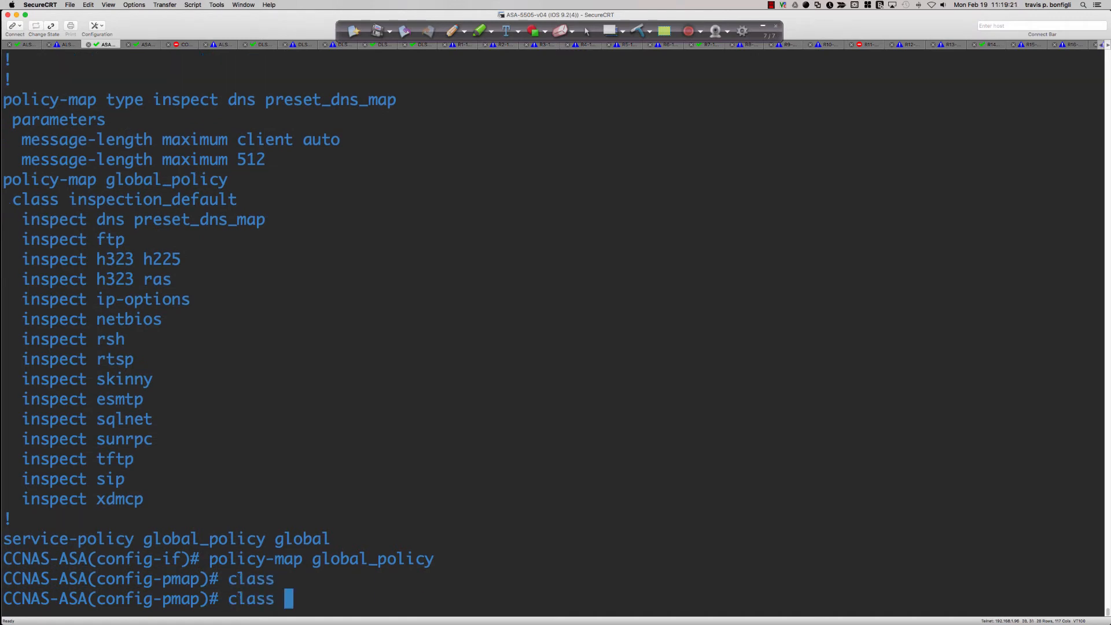
text(inspe)
key(Tab)
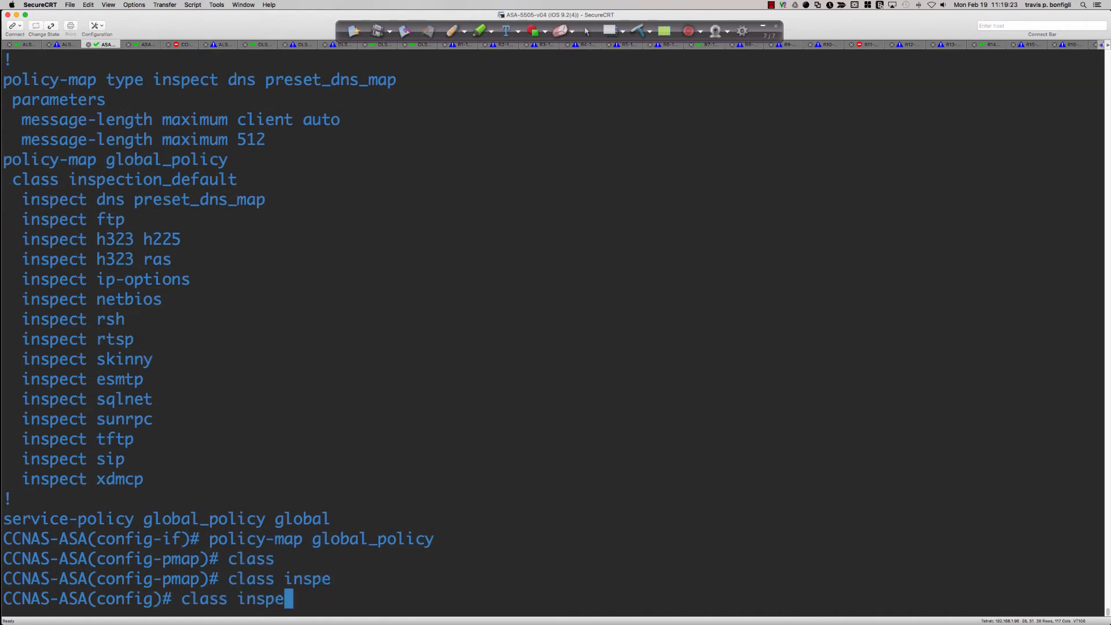
text(ction_default)
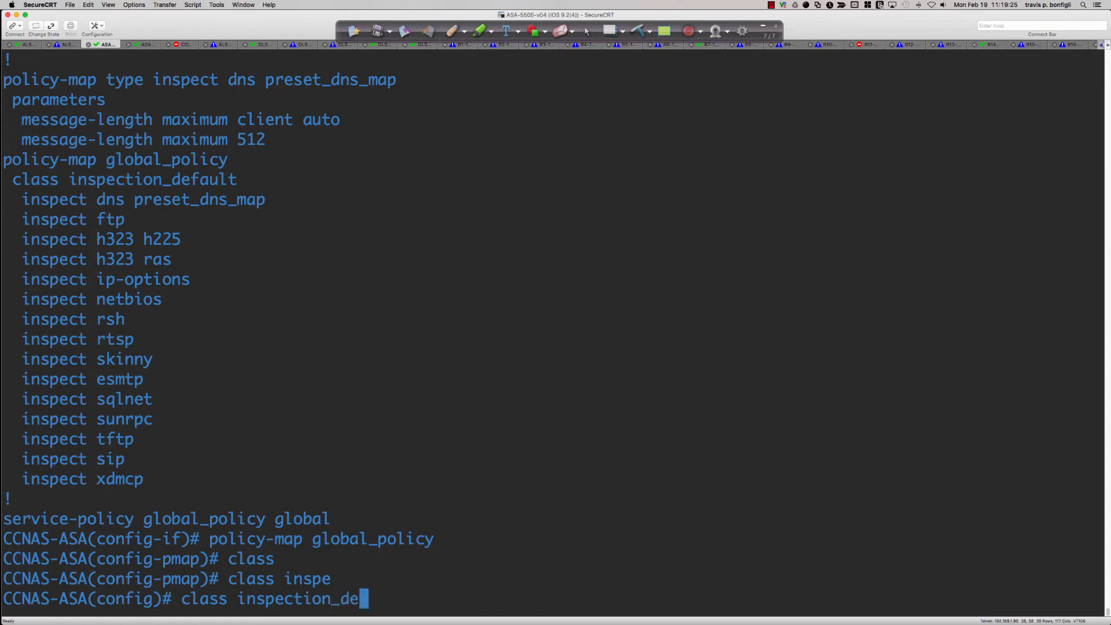
key(Return)
text(i)
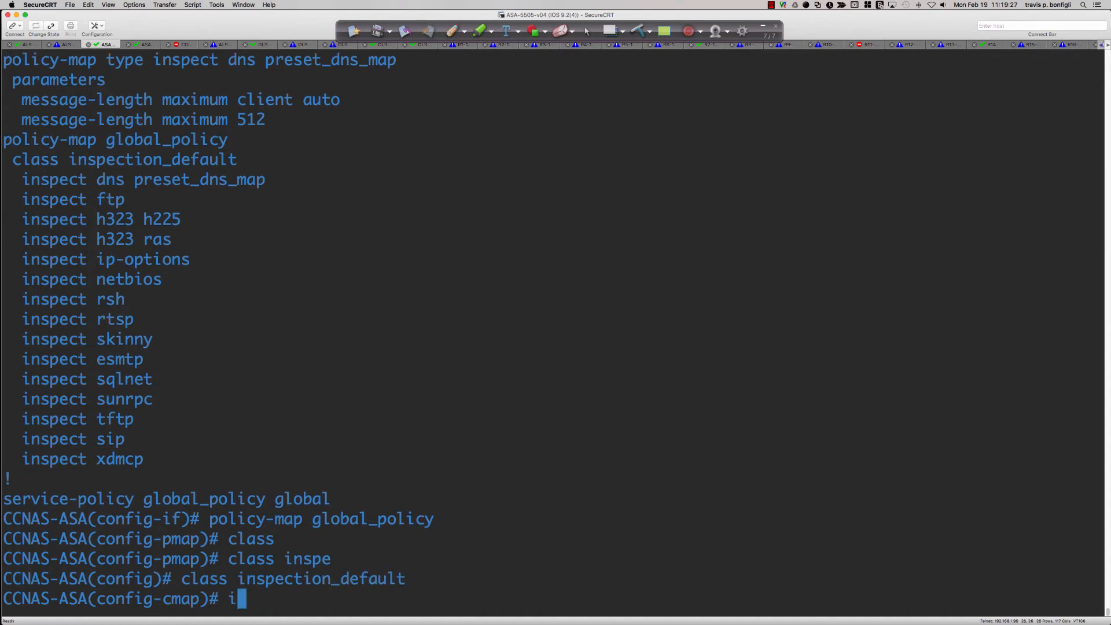
text(nspect ?)
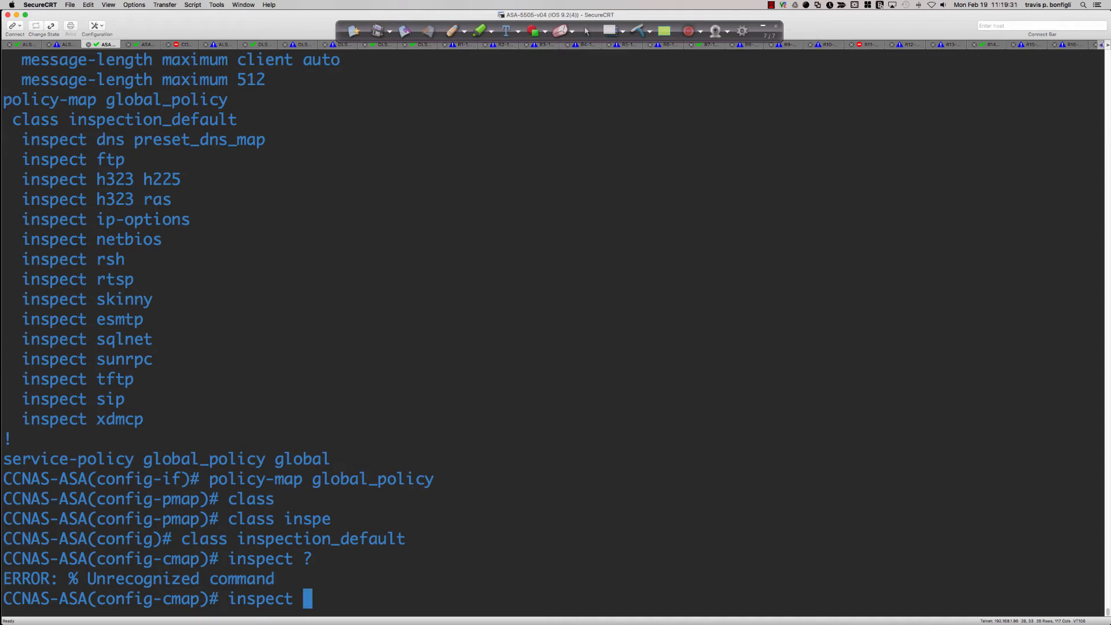
Try to run inspect icmp in class-map configuration mode, list that mode's commands, and review the global_policy section of the configuration
key(BackSpace)
key(BackSpace)
key(BackSpace)
key(BackSpace)
key(BackSpace)
key(BackSpace)
key(BackSpace)
key(BackSpace)
text(inspect icmp)
key(Return)
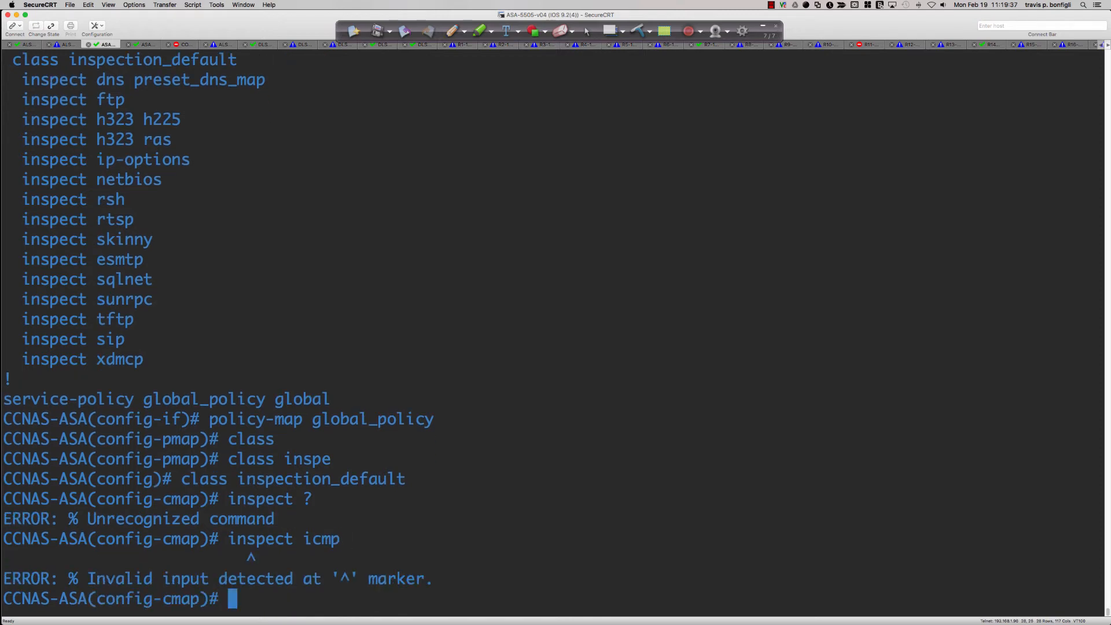
text(?)
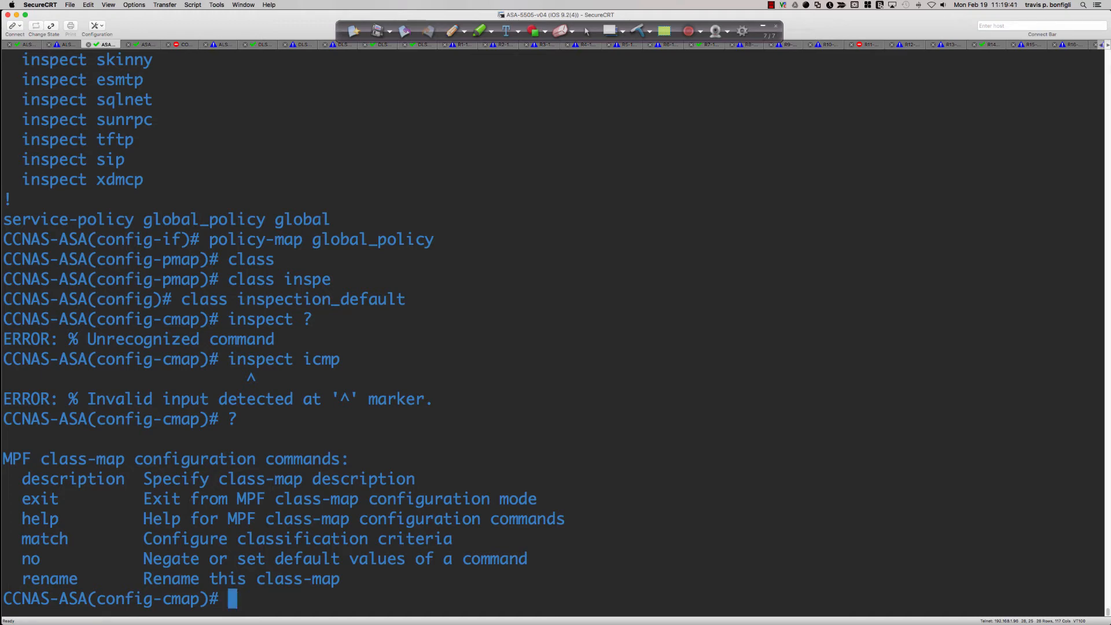
scroll(484, 303, up, 7)
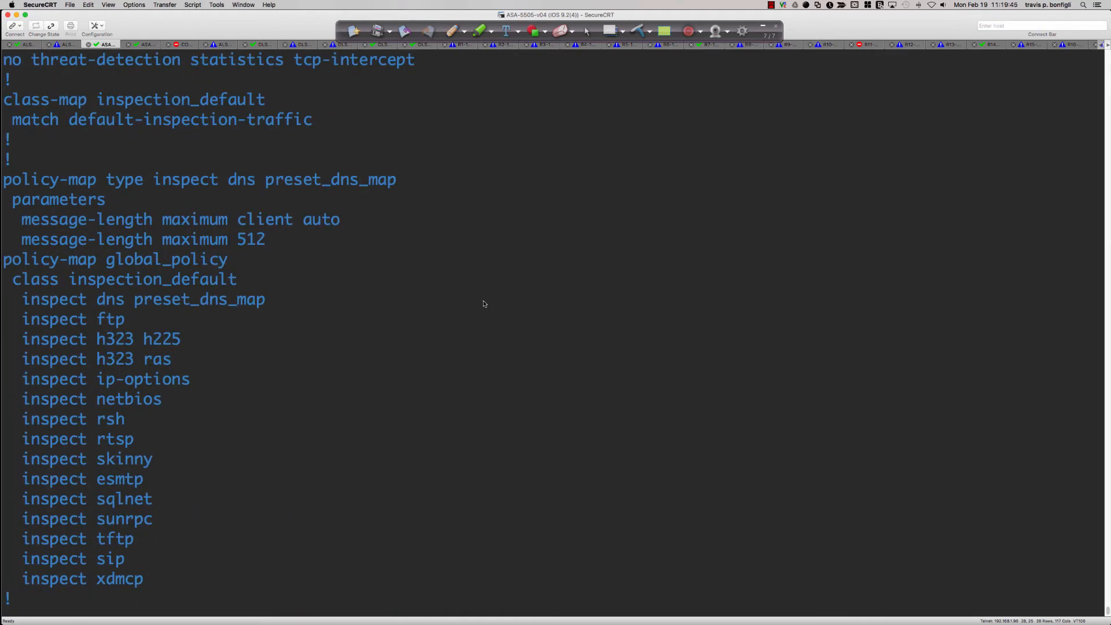
scroll(484, 303, down, 7)
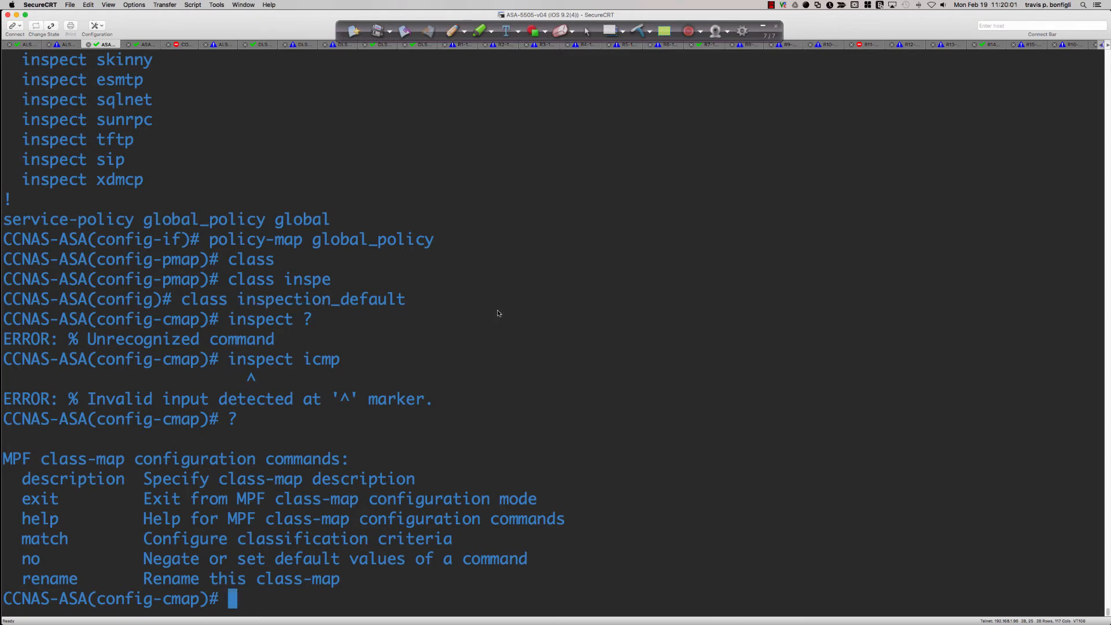
Exit class-map configuration mode and try the inspect command with help in global configuration mode
text(exit)
key(Return)
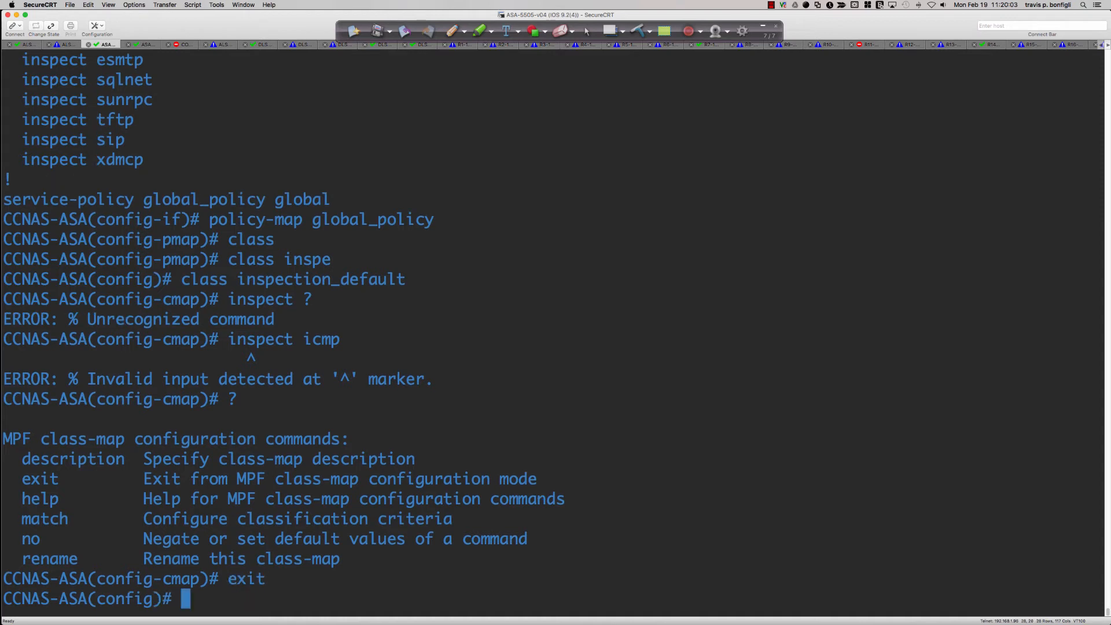
text(ins)
key(Tab)
text(?pect)
key(Tab)
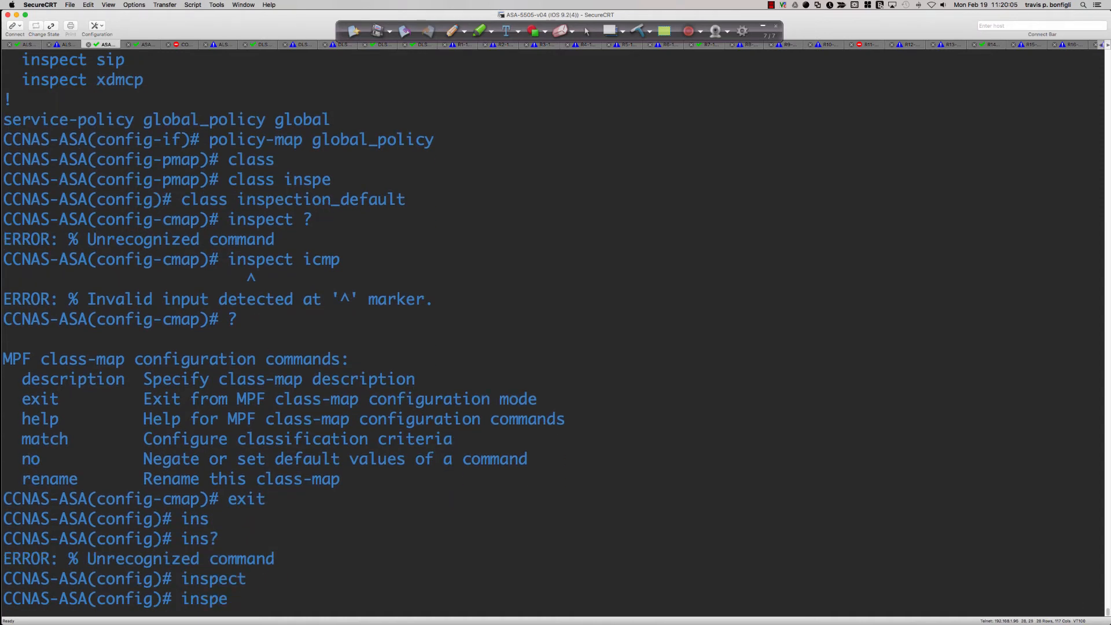
text(ct)
key(BackSpace)
key(BackSpace)
key(BackSpace)
key(BackSpace)
key(BackSpace)
key(BackSpace)
key(BackSpace)
Copy the policy-map global_policy line from the configuration output, run it at the prompt, and list the available policy-map commands
scroll(152, 295, up, 10)
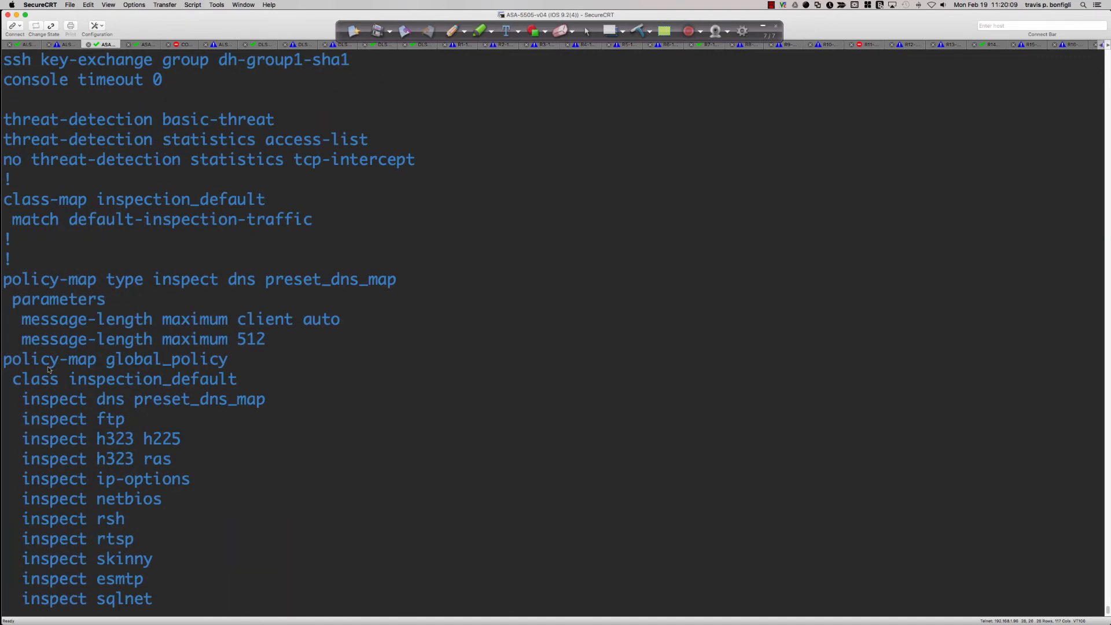
drag(7, 364, 227, 363)
key(super+c)
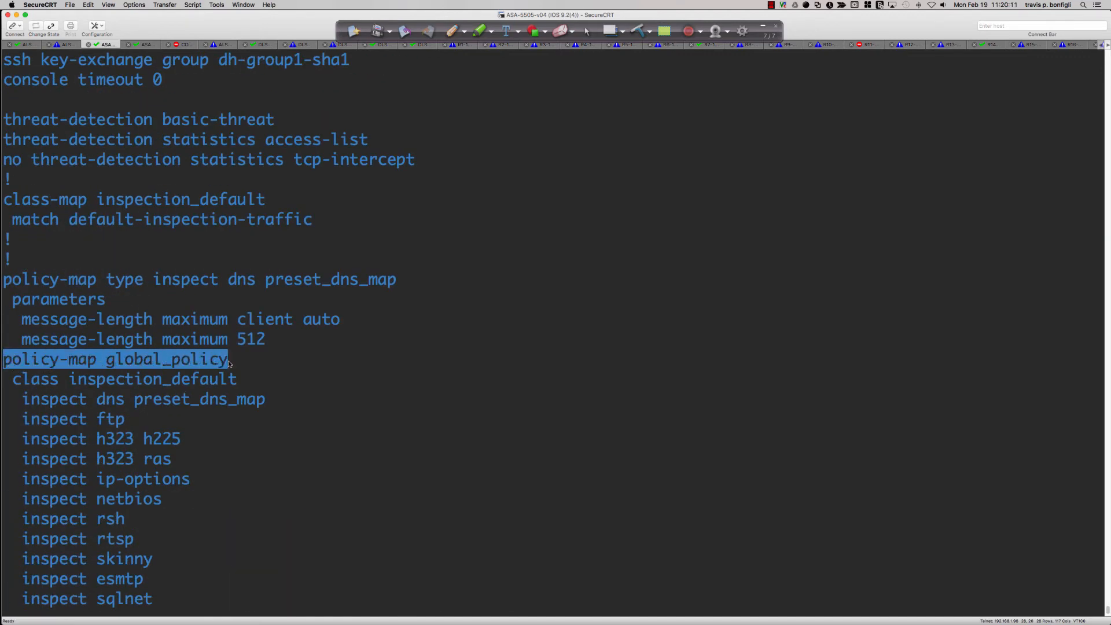
right_click(227, 364)
click(270, 385)
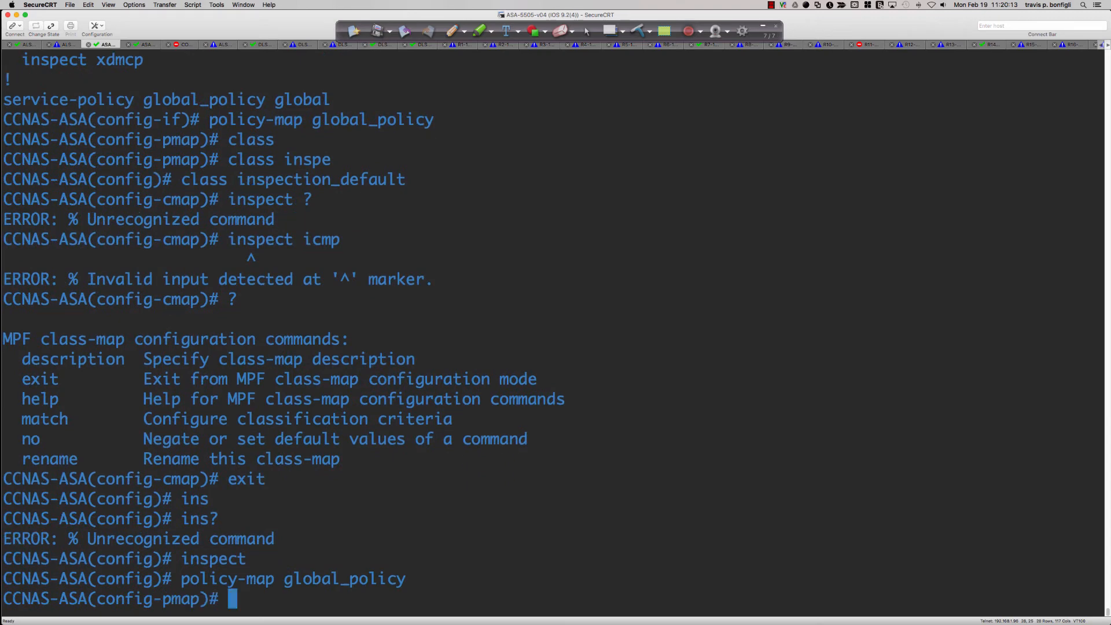
text(?)
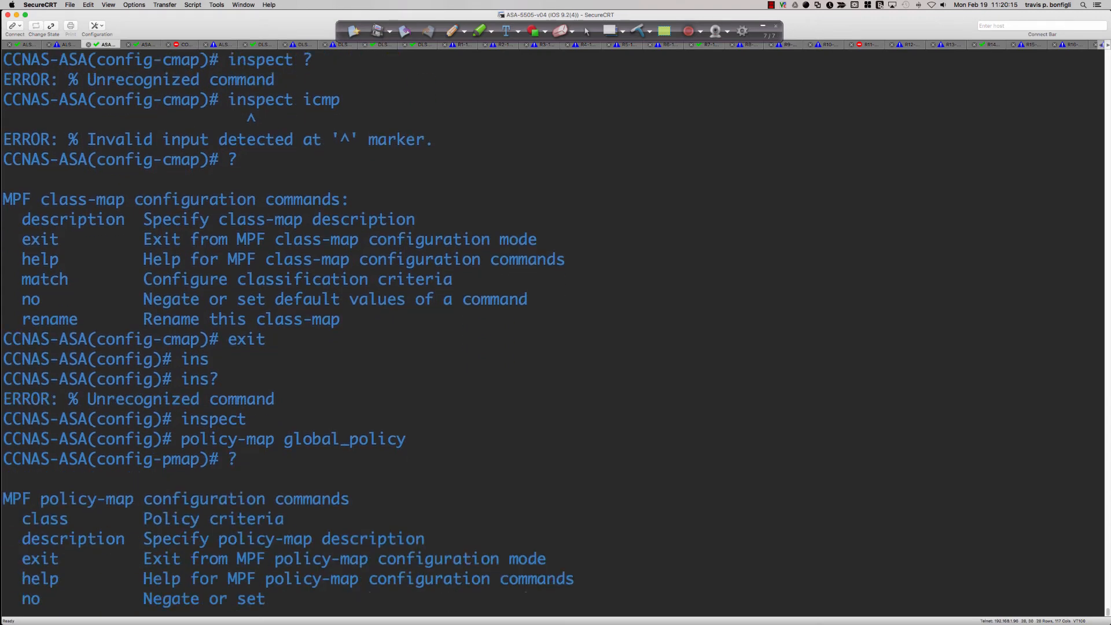
Copy class inspection_default from the configuration output, run it inside the policy map, and list the policy-map class commands
scroll(87, 329, up, 7)
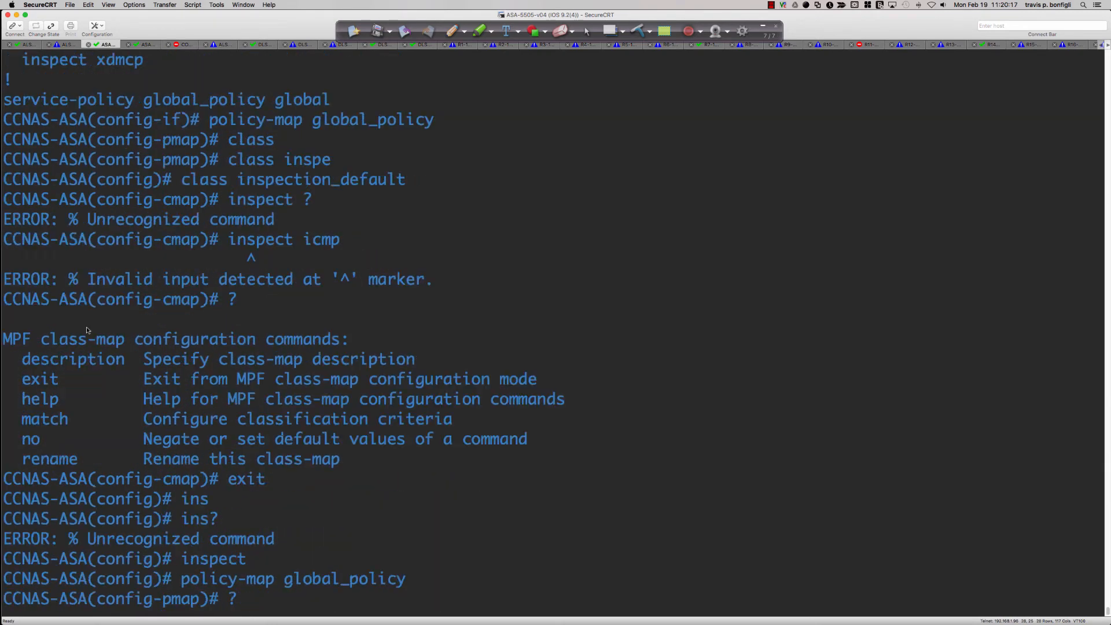
scroll(87, 330, up, 4)
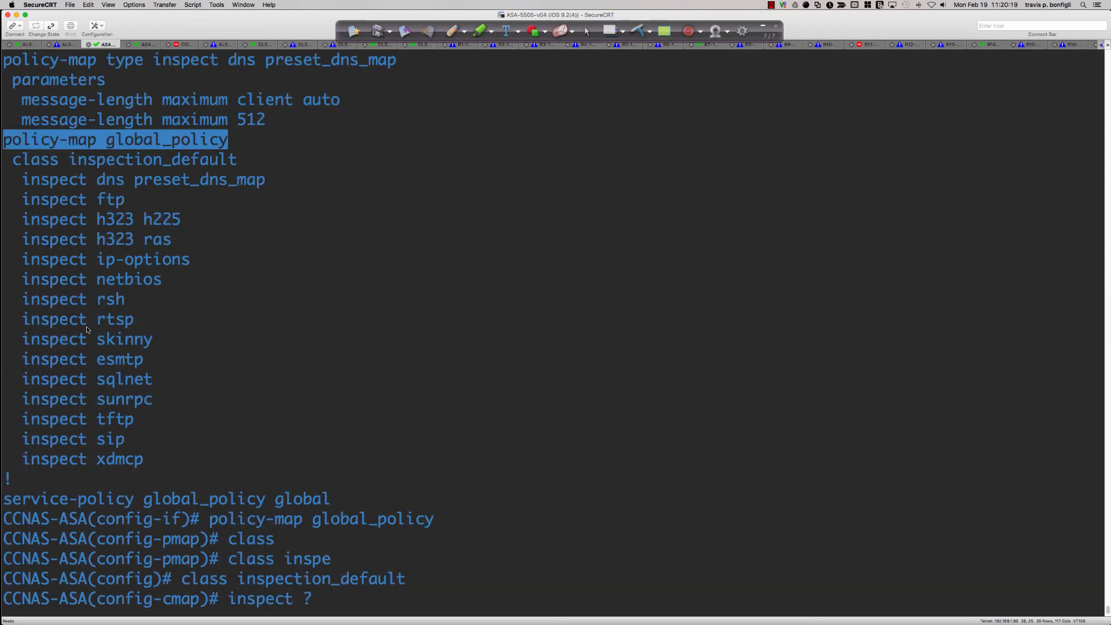
drag(18, 166, 234, 165)
right_click(235, 163)
click(263, 183)
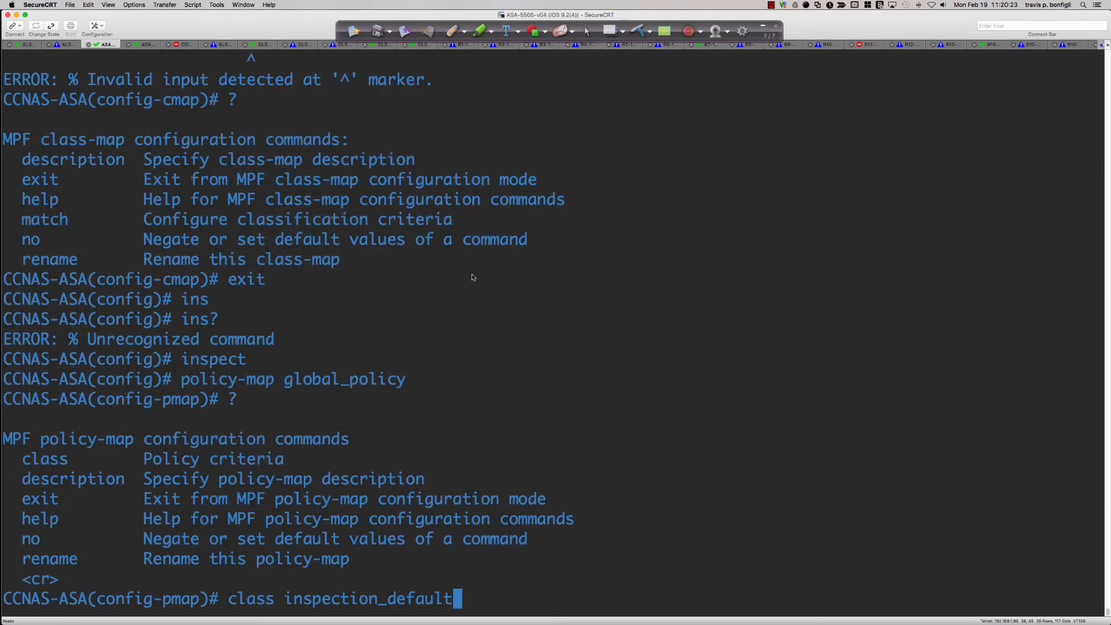
text(?)
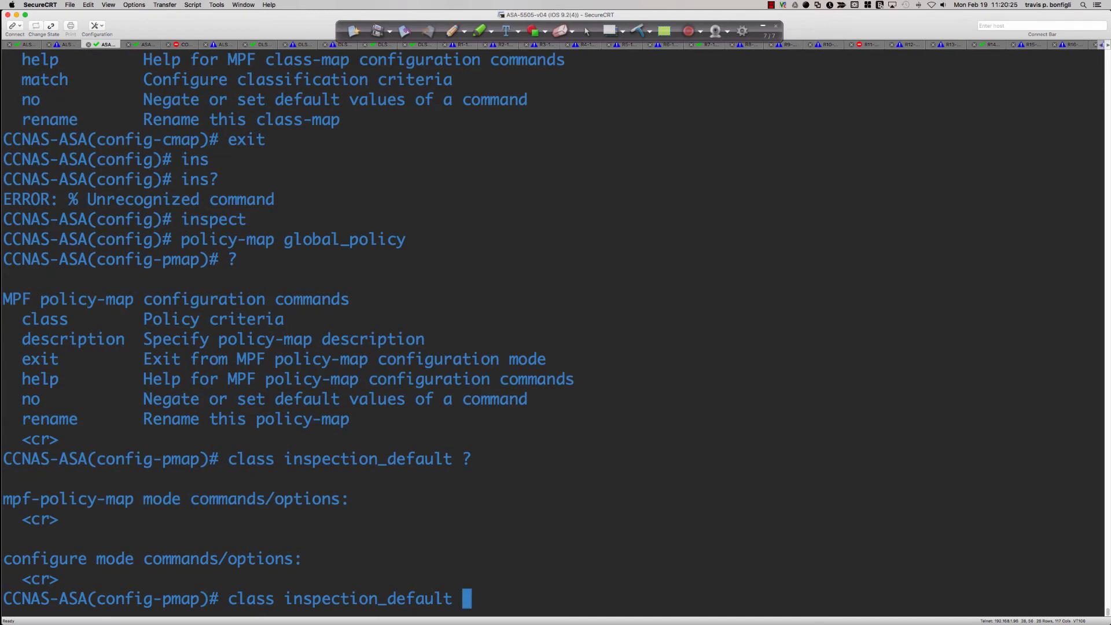
key(Return)
text(?)
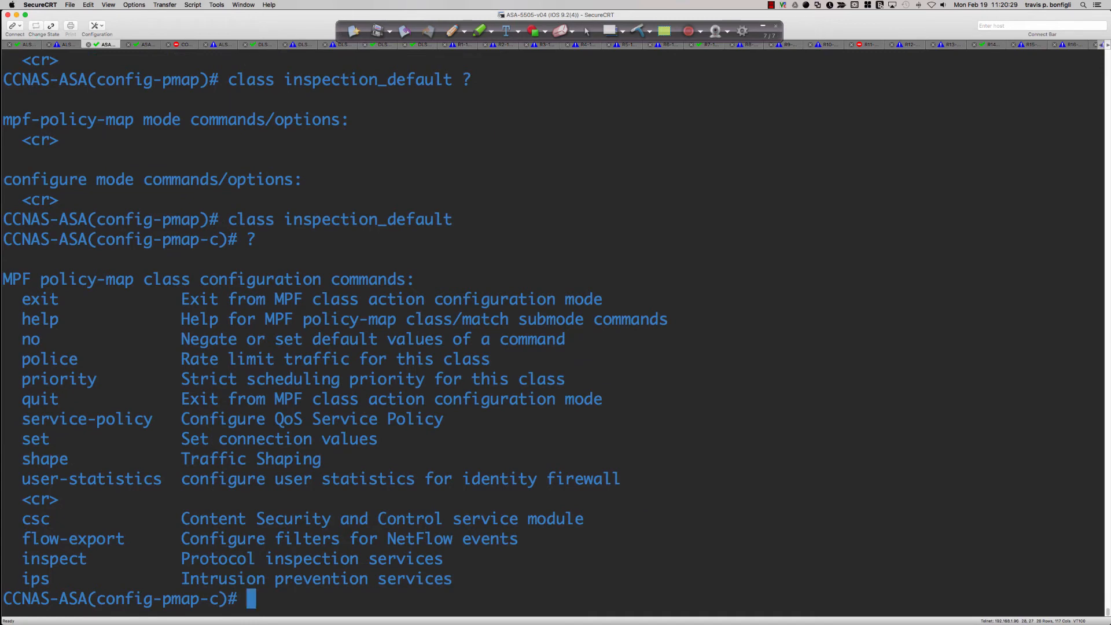
text(inspect)
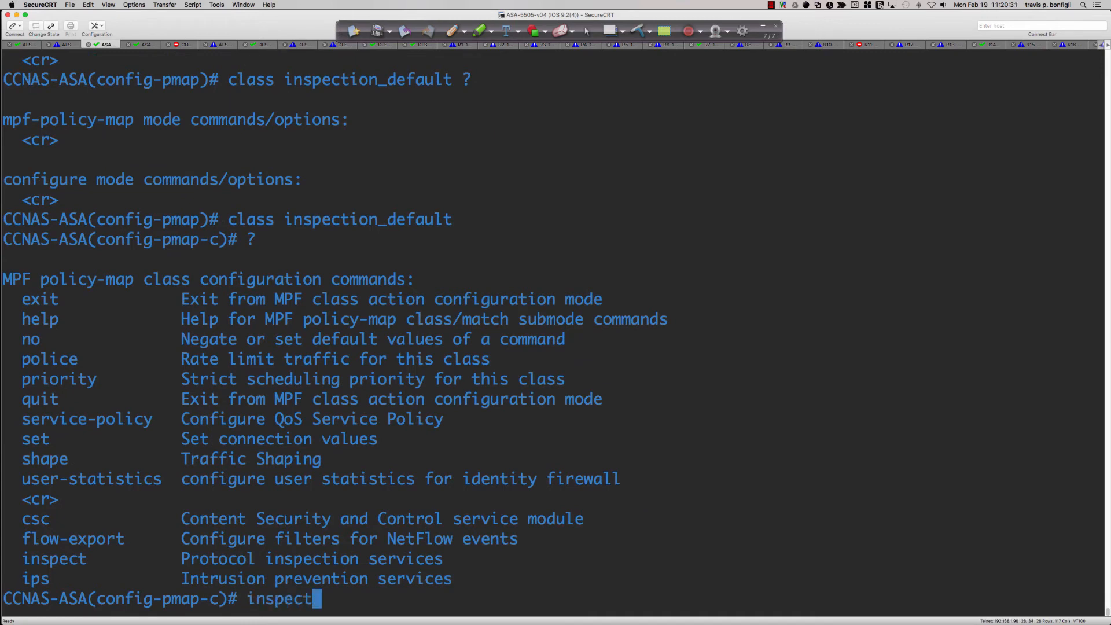
Request help on the inspect command in policy-map class mode and page through the full list of protocols
key(Tab)
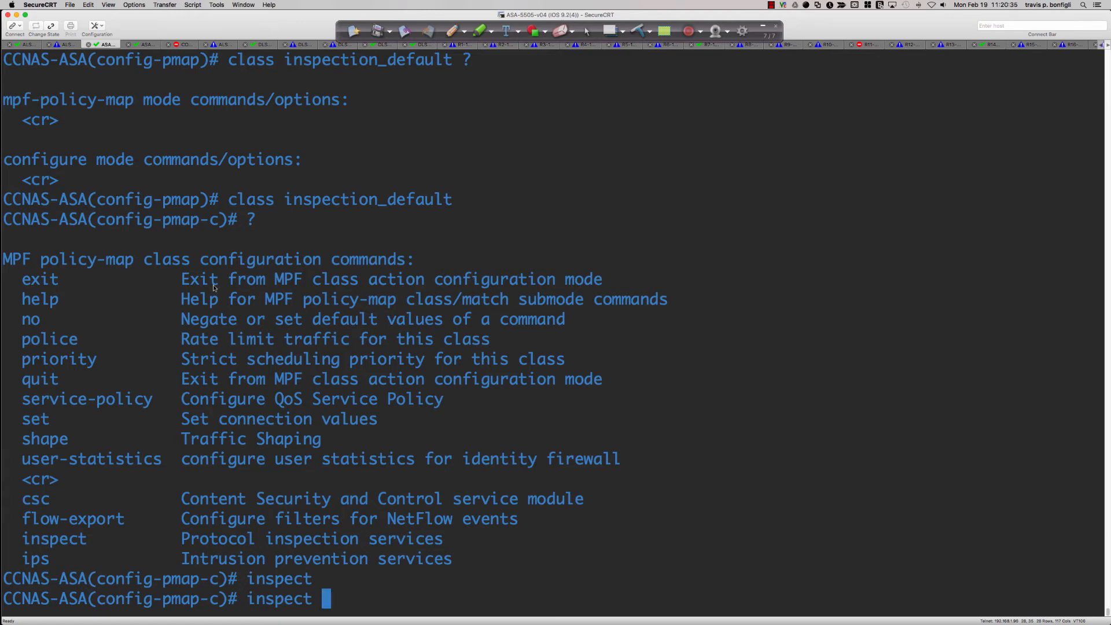
scroll(157, 285, up, 3)
scroll(155, 284, down, 3)
drag(42, 261, 107, 267)
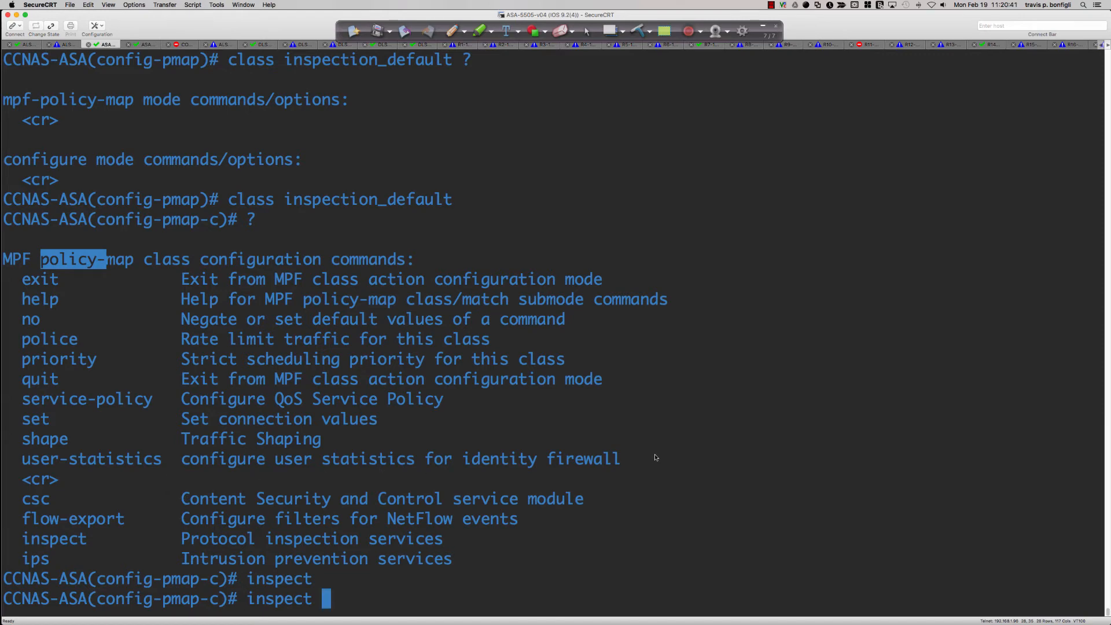
text(?)
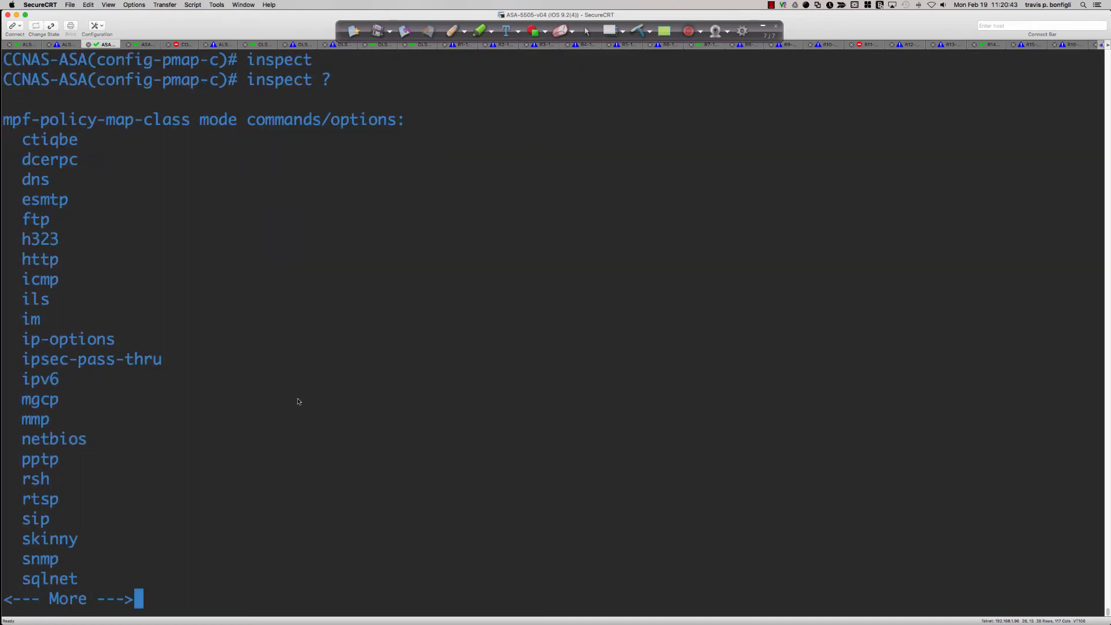
key(space)
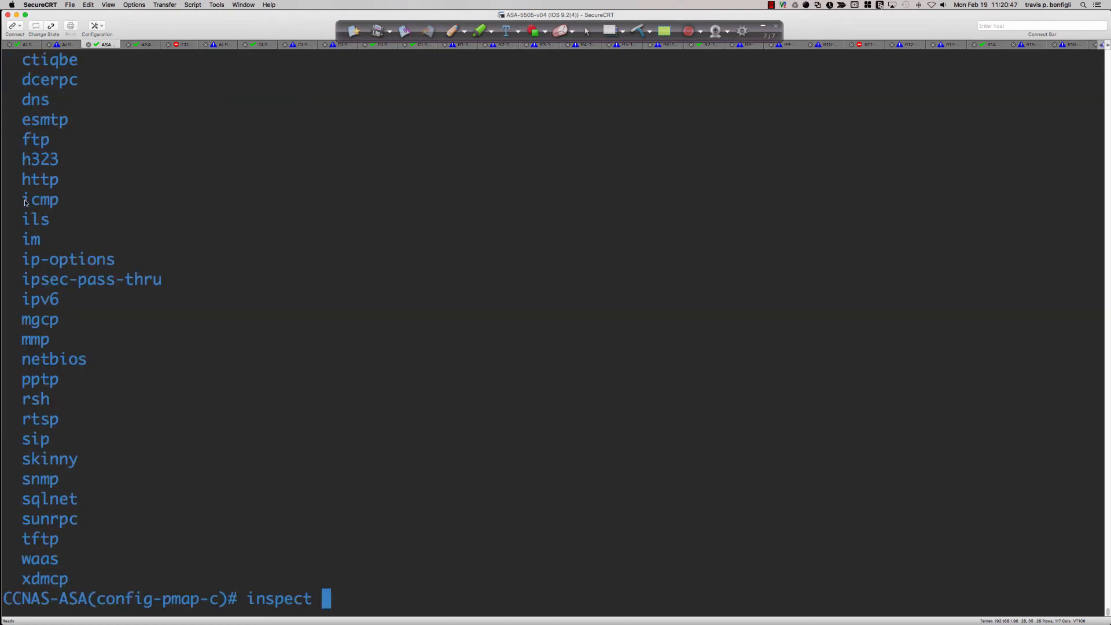
Add ICMP inspection to the inspection_default class with inspect icmp
drag(22, 200, 58, 202)
click(321, 247)
text(icmp)
key(Return)
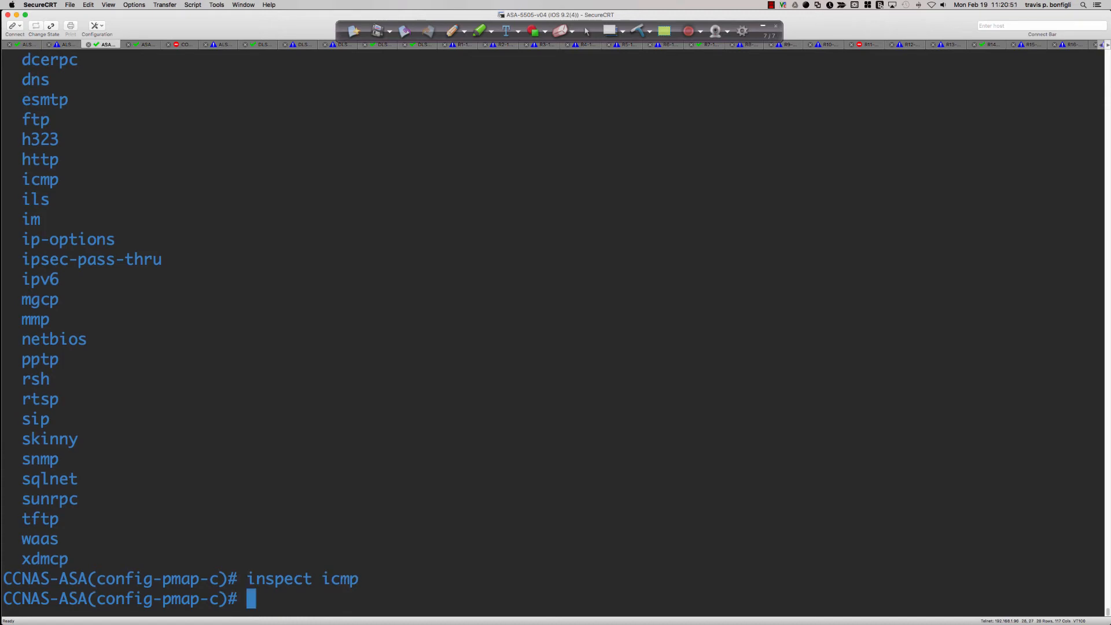
End configuration mode, show the running configuration, and highlight the inspect icmp line under global_policy
text(end)
key(Return)
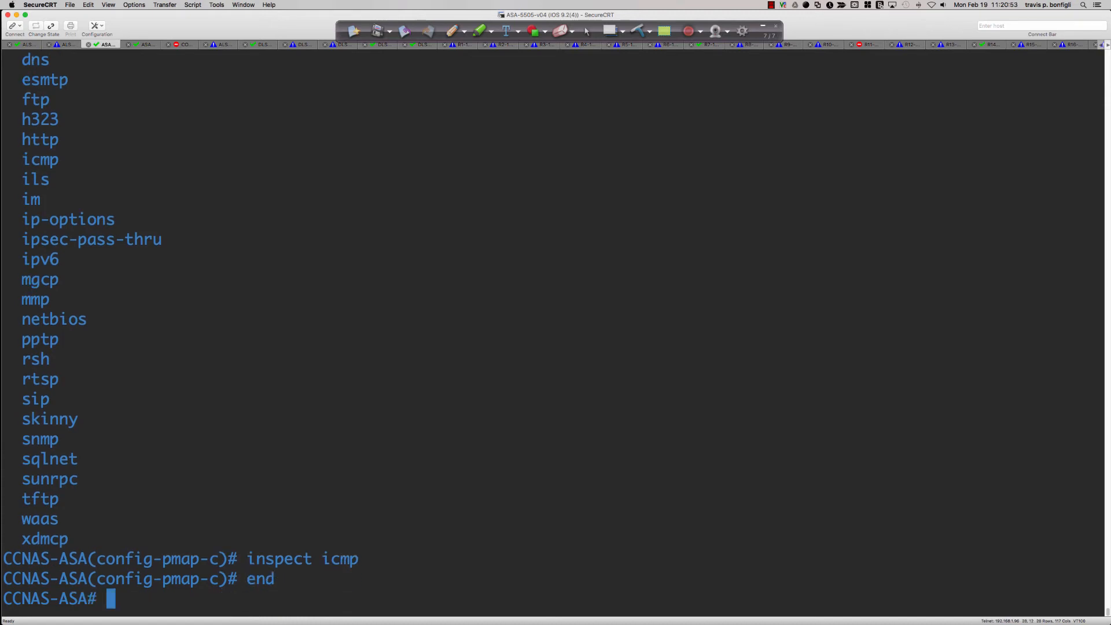
text(sh run)
key(Return)
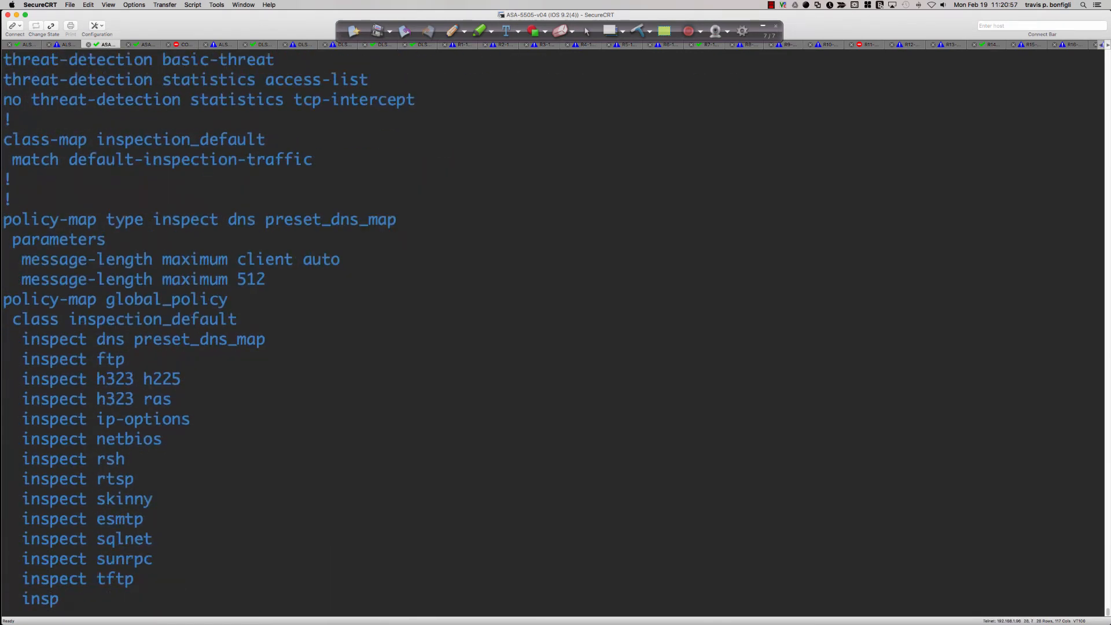
scroll(263, 292, up, 3)
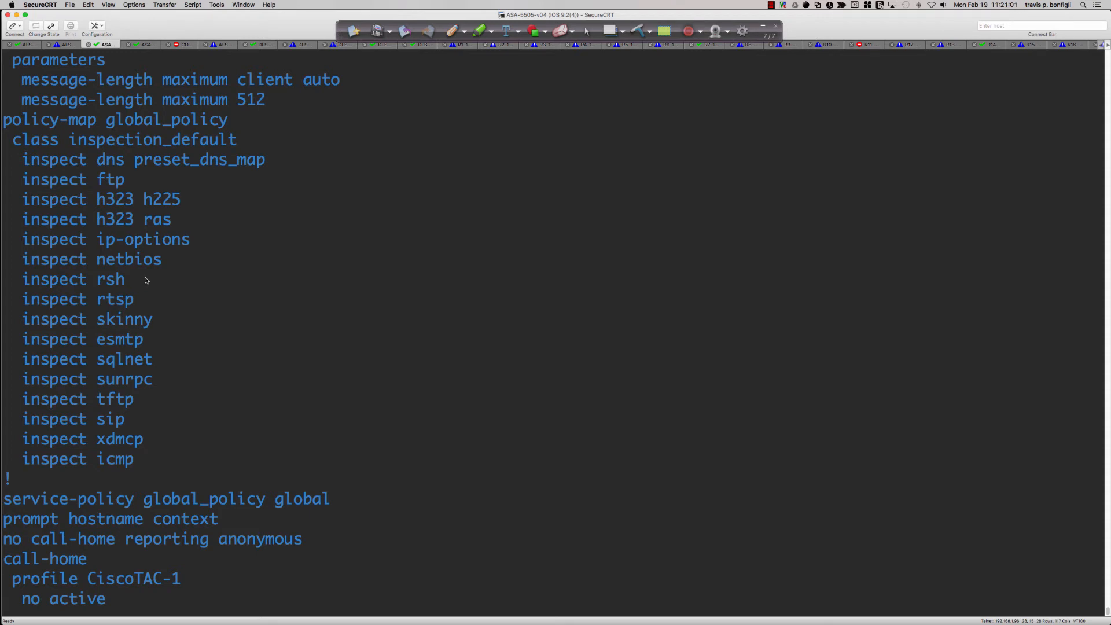
drag(23, 458, 132, 460)
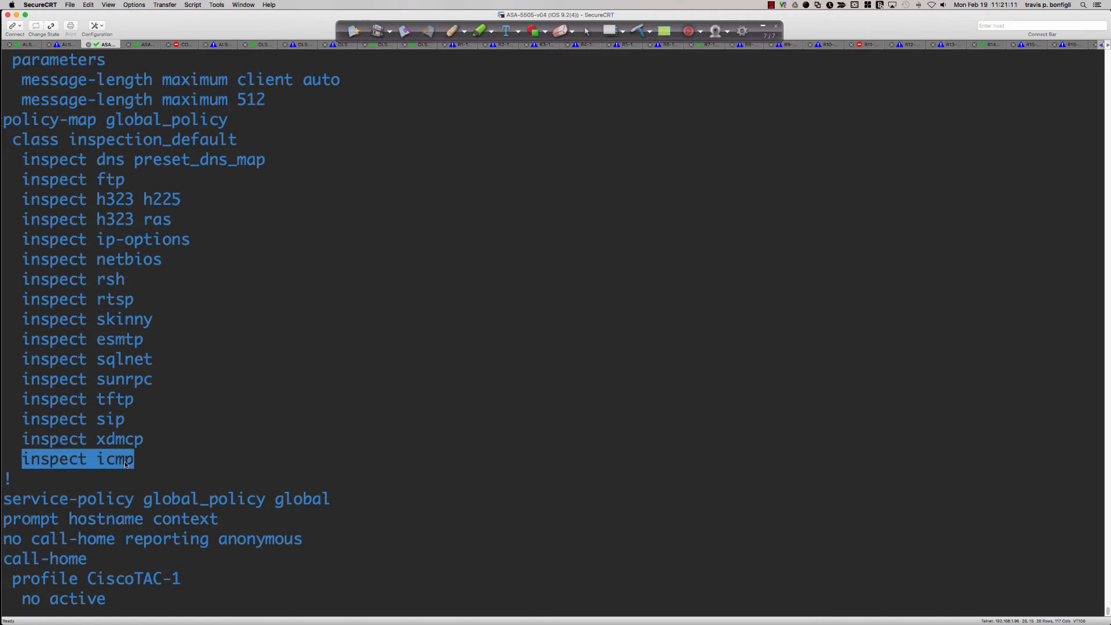
click(227, 402)
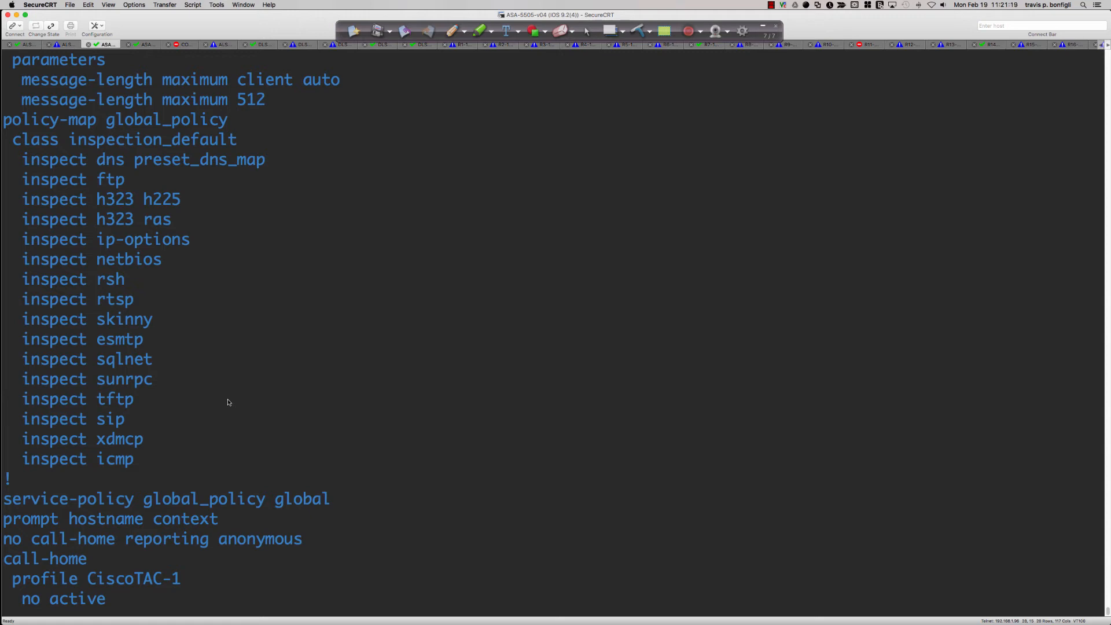
scroll(405, 384, up, 5)
Switch to the Packet Tracer ASA command line and enter global configuration mode with conf t
key(super+Tab)
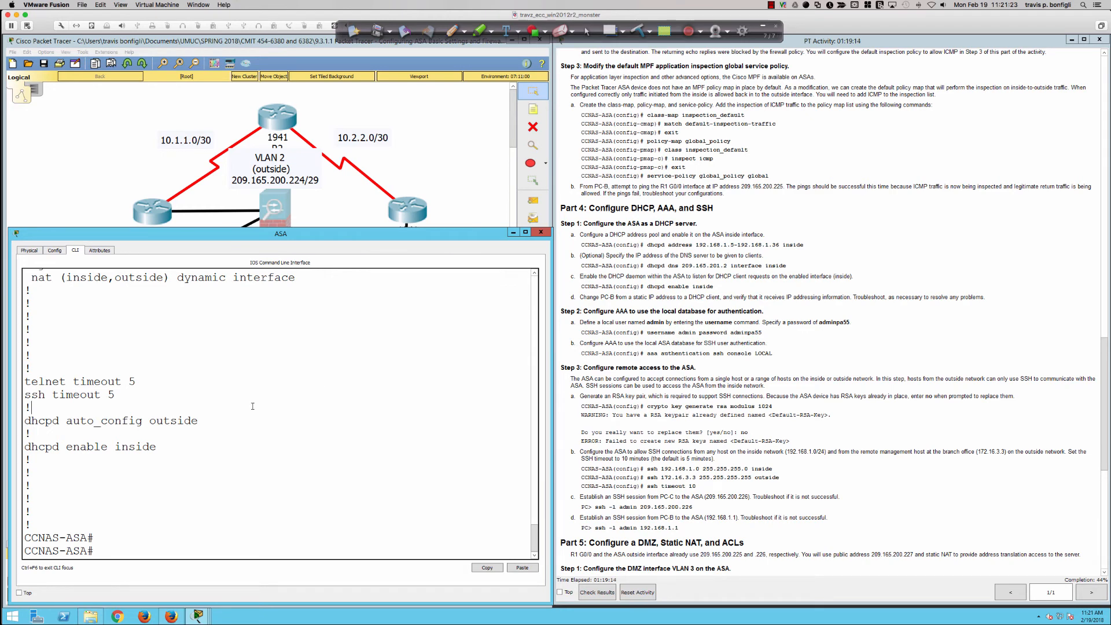
key(Return)
key(Return)
key(Return)
key(Return)
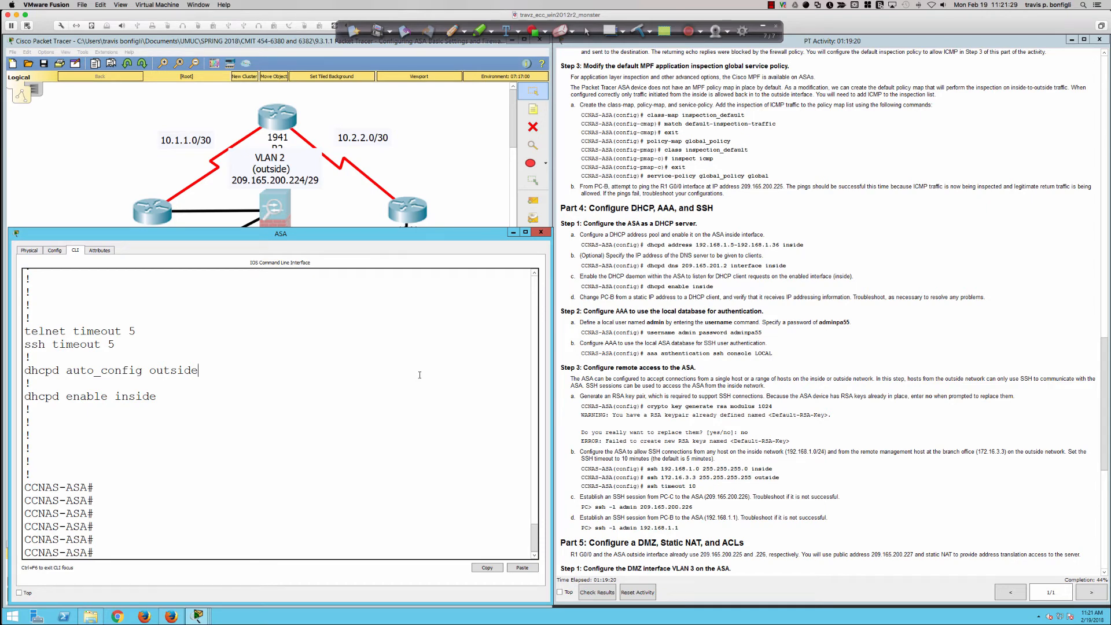
text(cofn t)
key(Return)
text(cofn t)
key(Return)
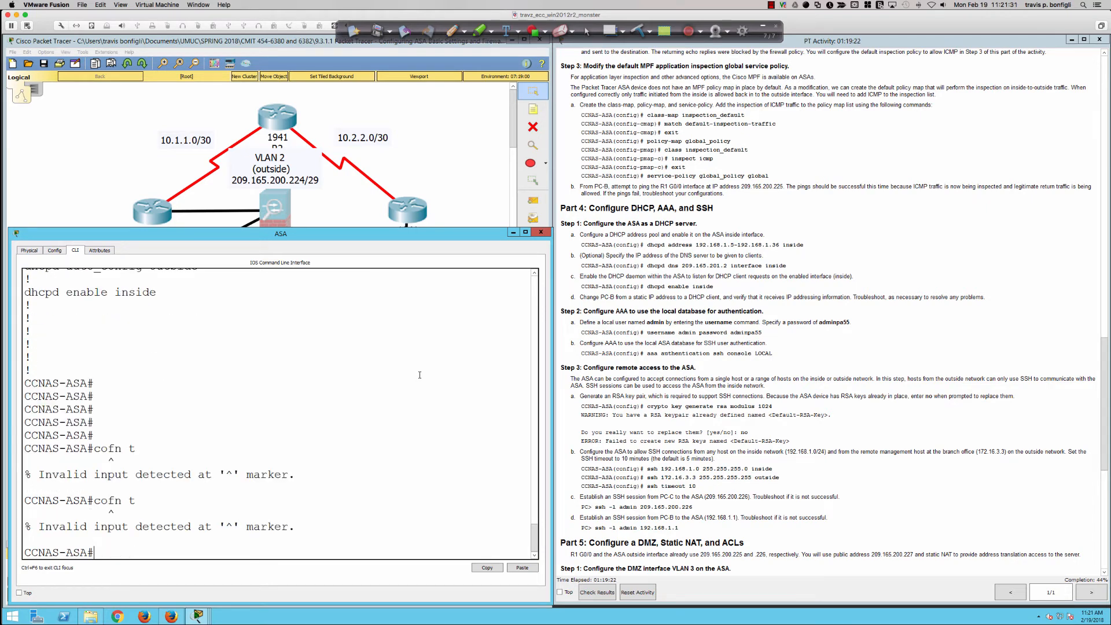
text(conf t)
key(Return)
key(Return)
key(Return)
key(Return)
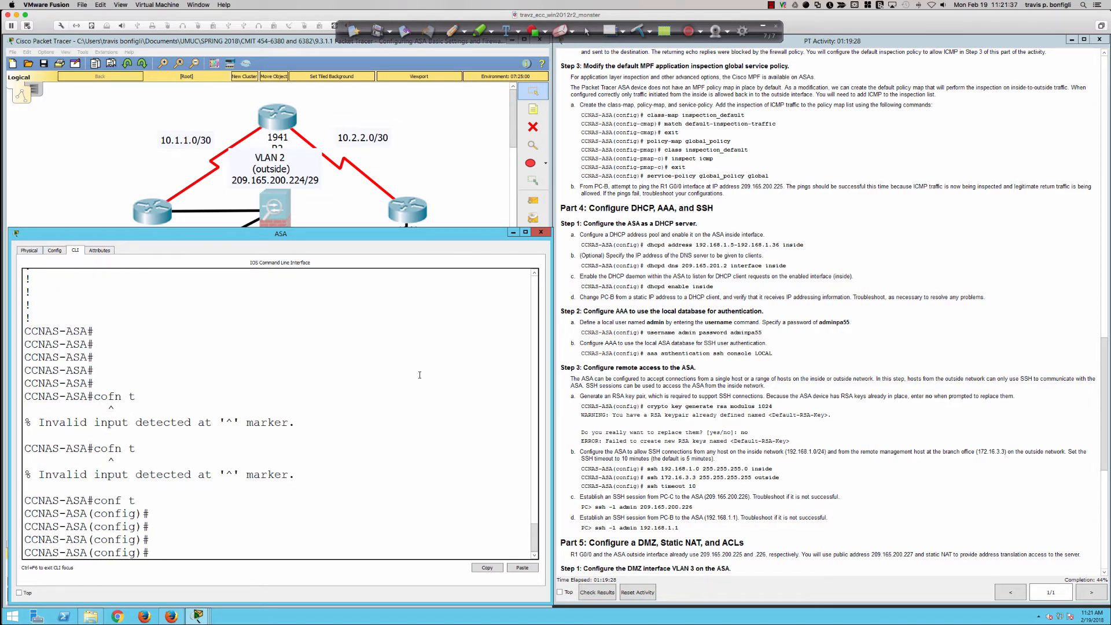
Create the class map inspection_default
text(class-map)
text(inspection_default)
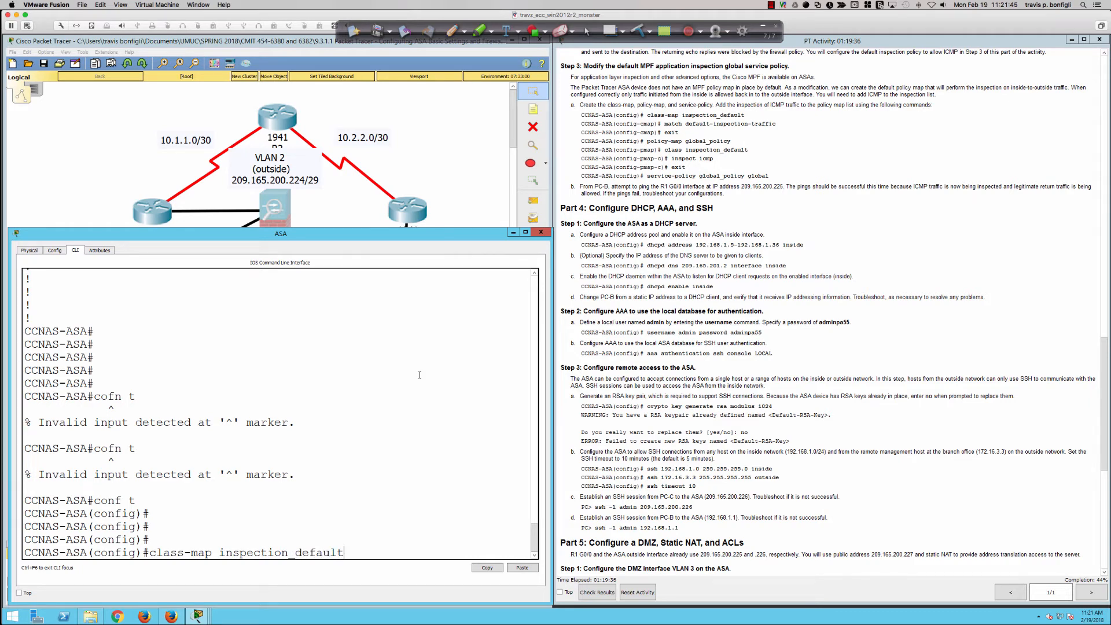
key(Return)
Make the class map match default-inspection-traffic
text(match default)
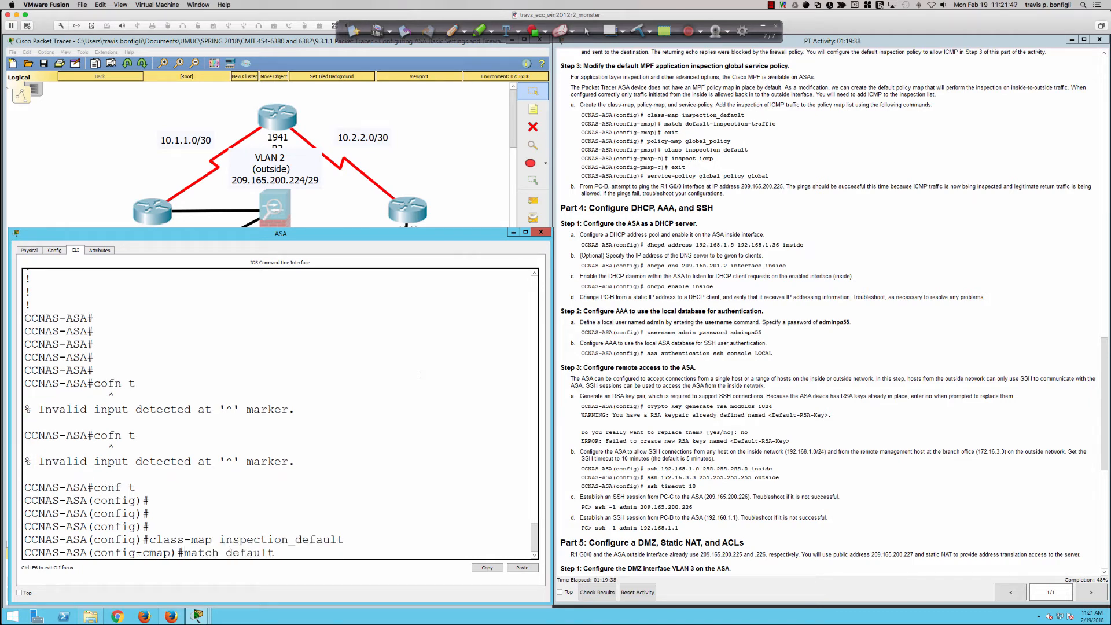
text(-inspection-traffic)
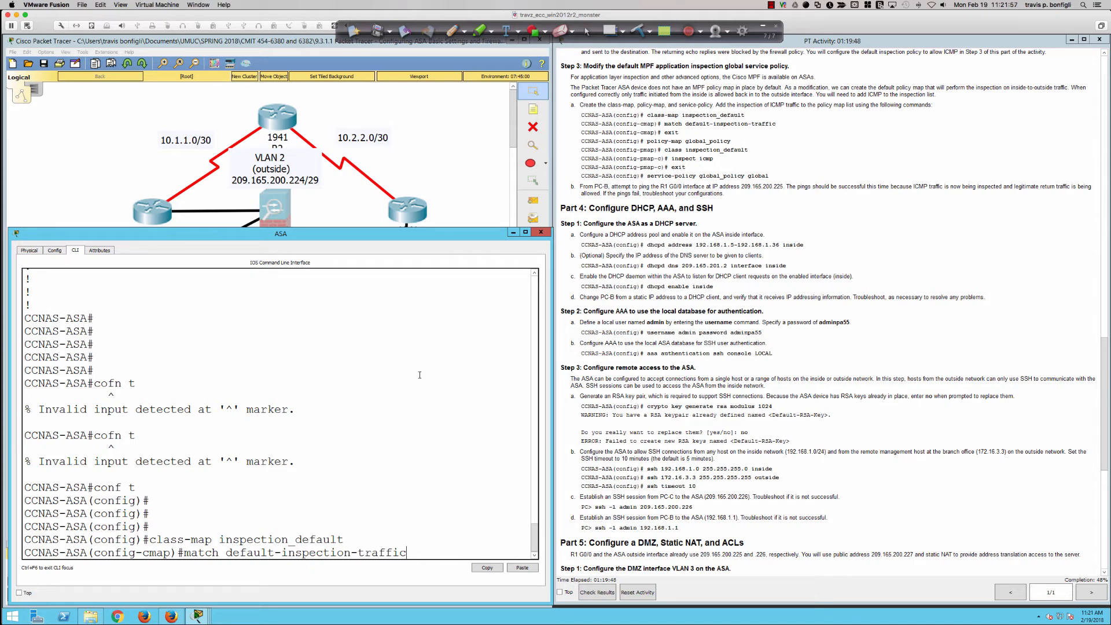
key(Return)
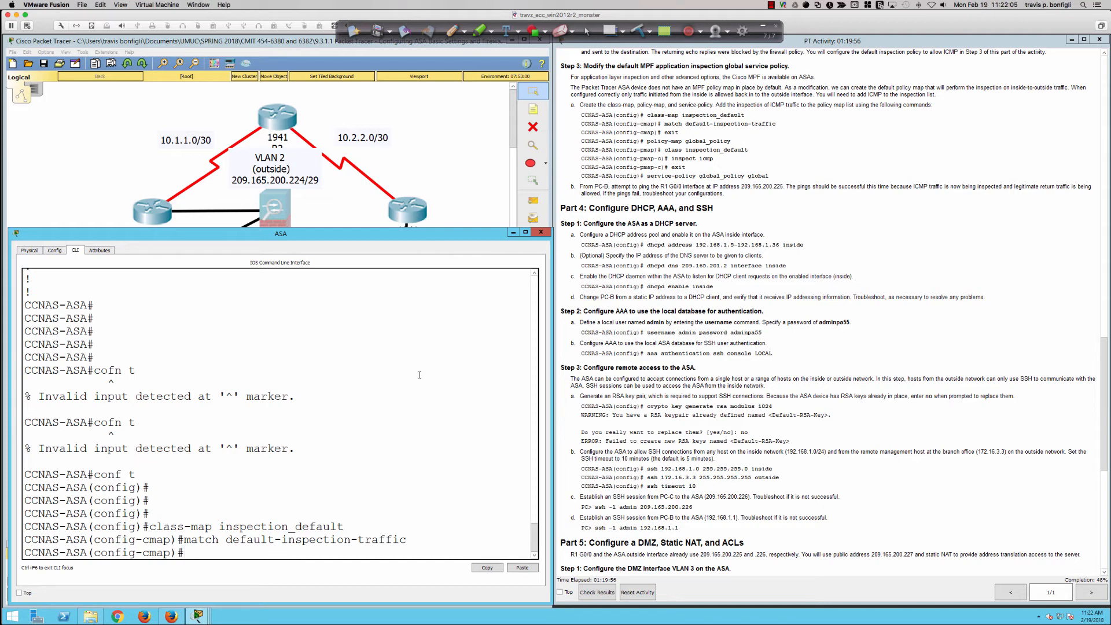
Leave class map configuration and create the policy map global_policy
text(exit)
key(Return)
text(policy)
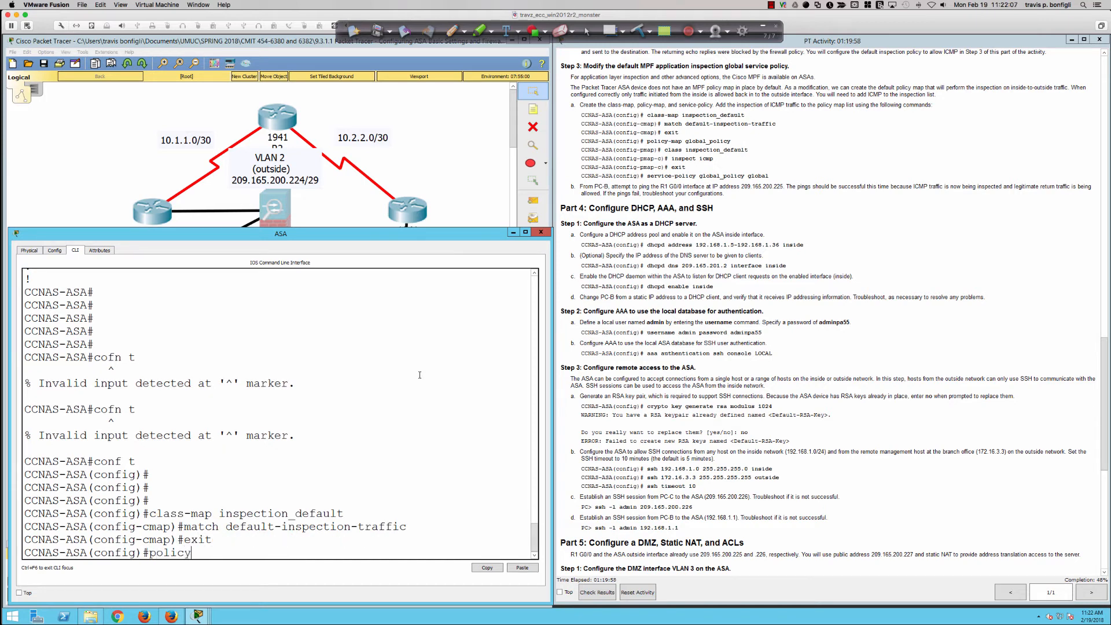
text(-map global_policy)
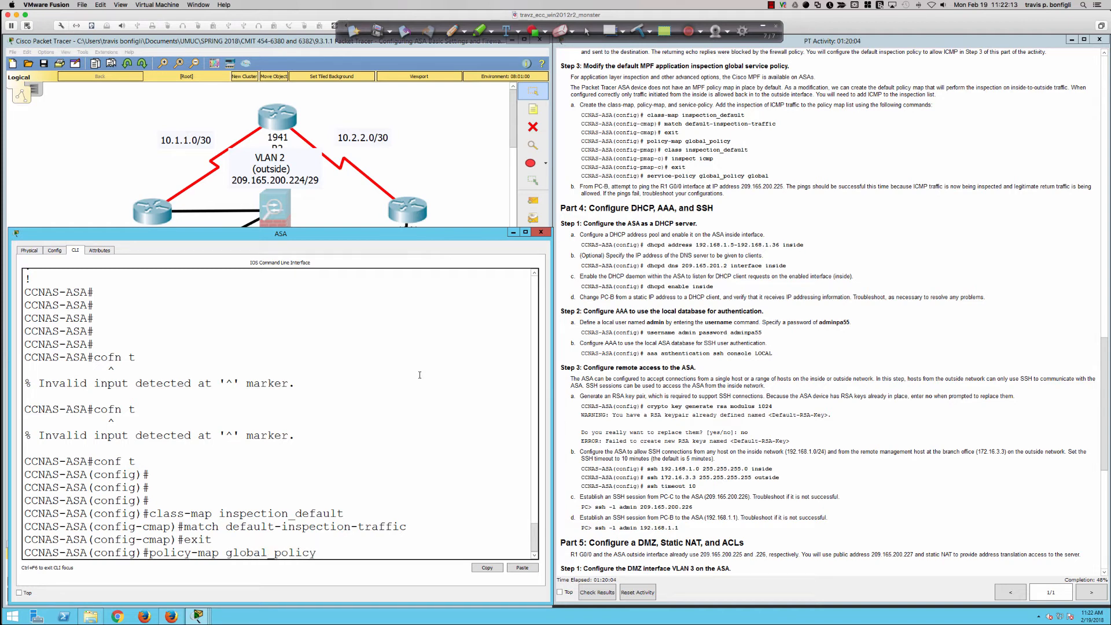
key(Return)
Add the class inspection_default to global_policy and enable ICMP inspection for it
text(class)
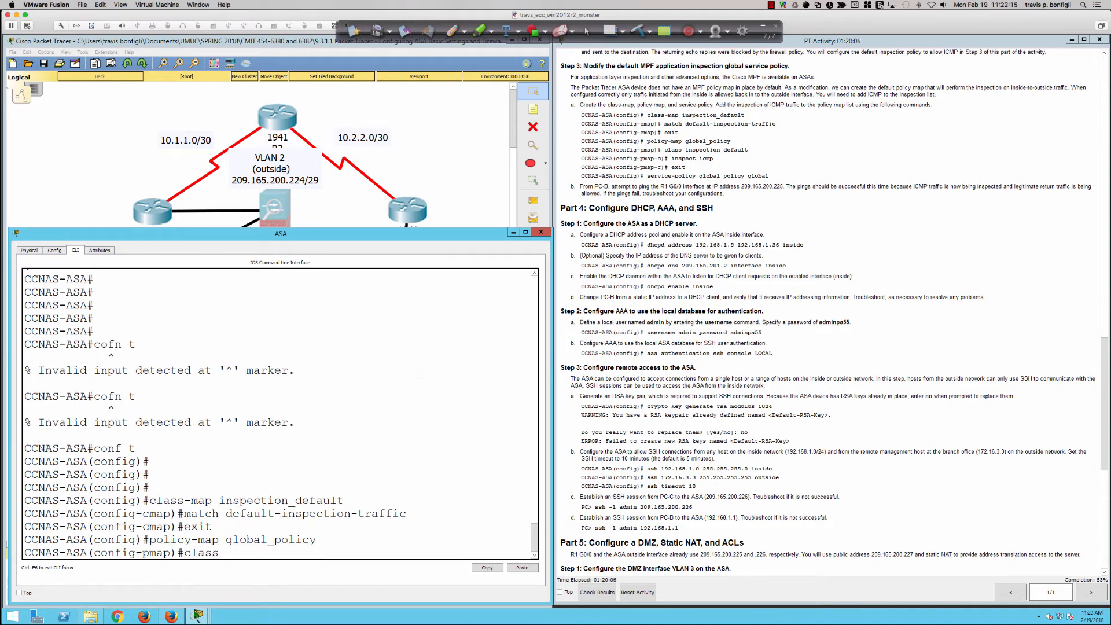
text( inspection_default)
key(Return)
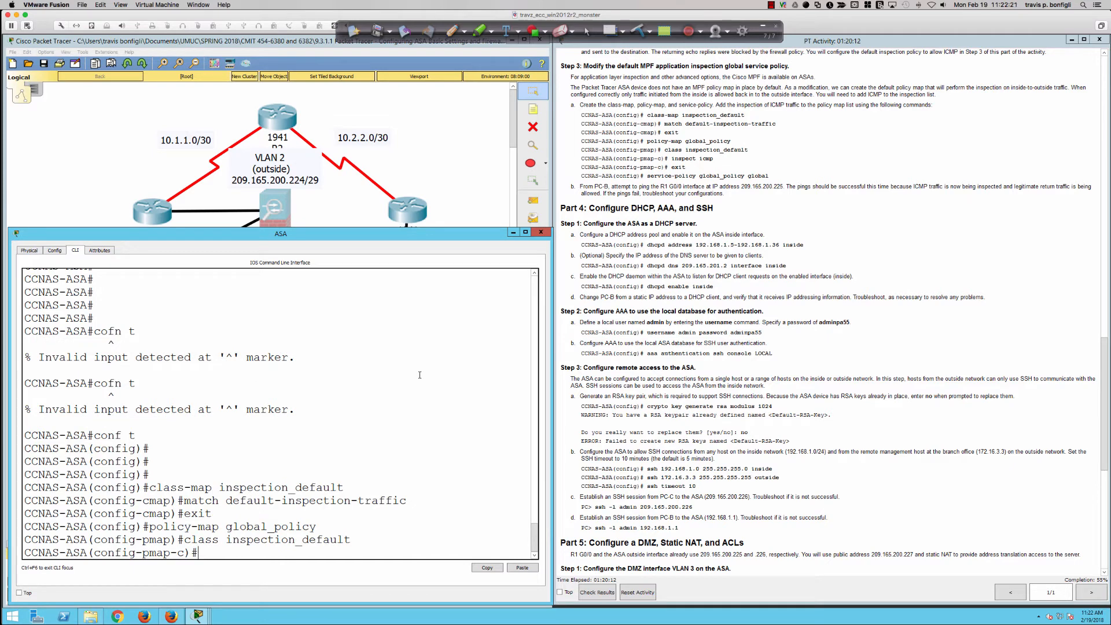
text(inspect icmp)
key(Return)
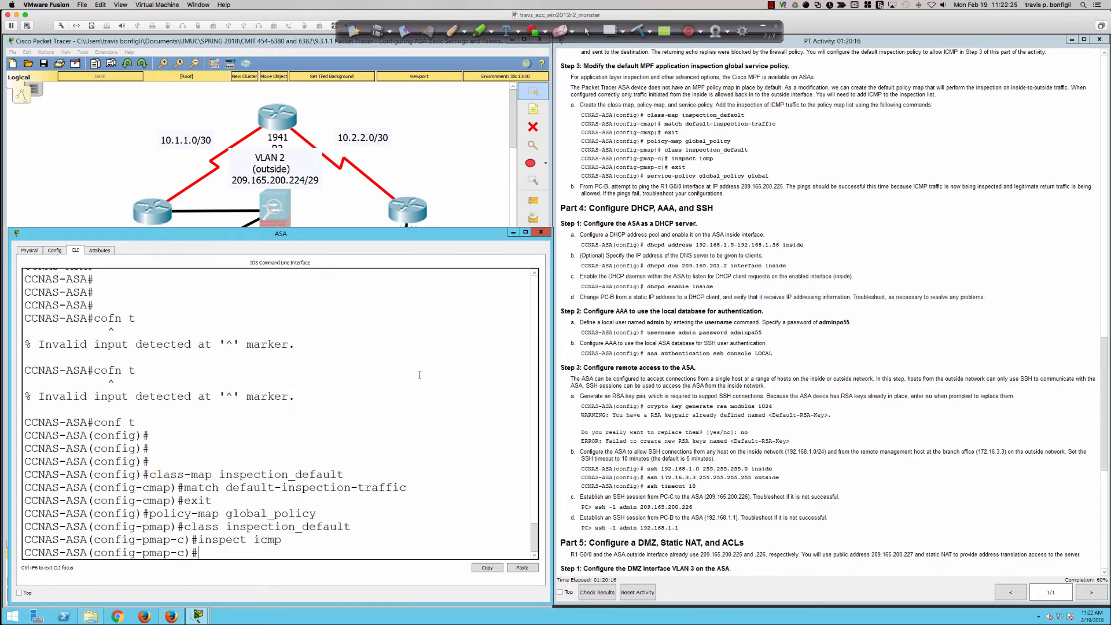
Leave policy map configuration and apply global_policy globally as the service policy
text(exit)
key(Return)
text(ser)
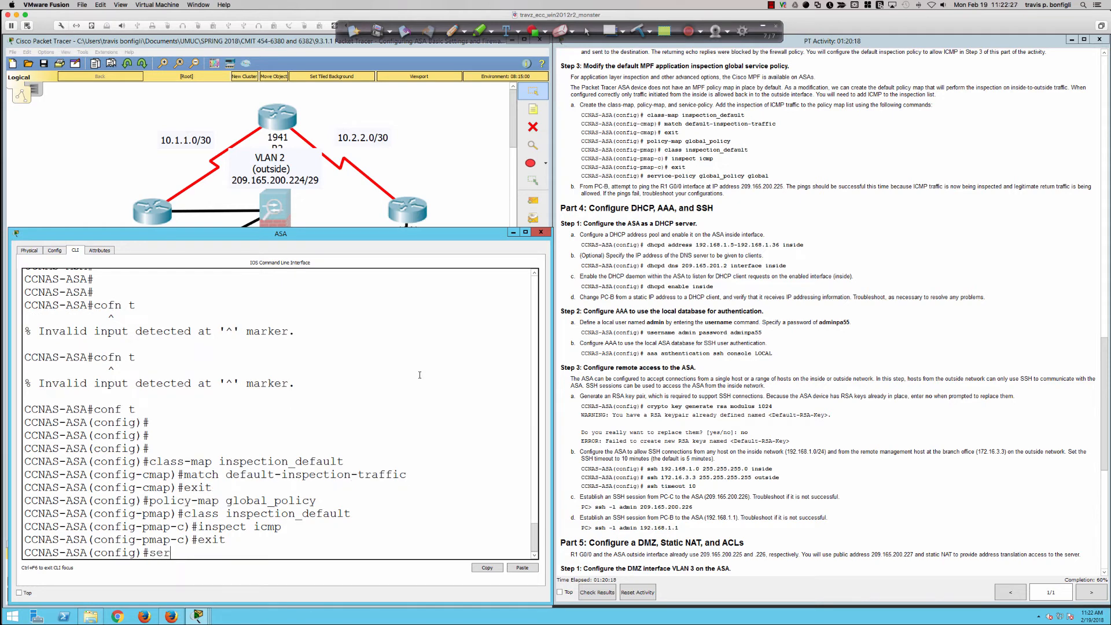
text(vice-policy)
text( glo)
text(obal)
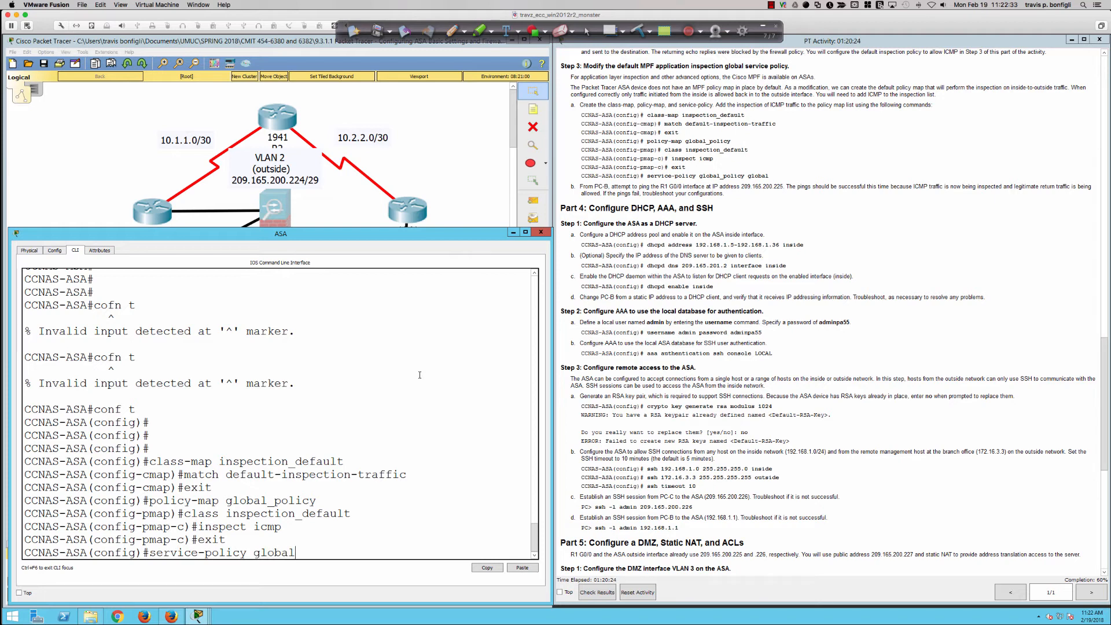
text(_policy global)
key(Return)
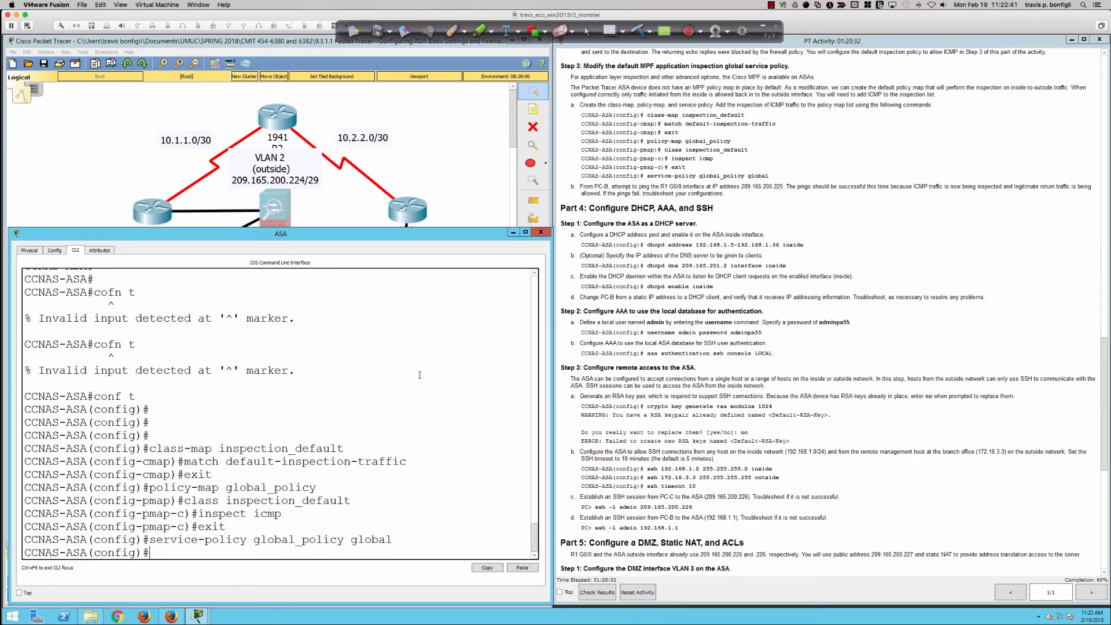
key(Return)
key(Return)
key(Return)
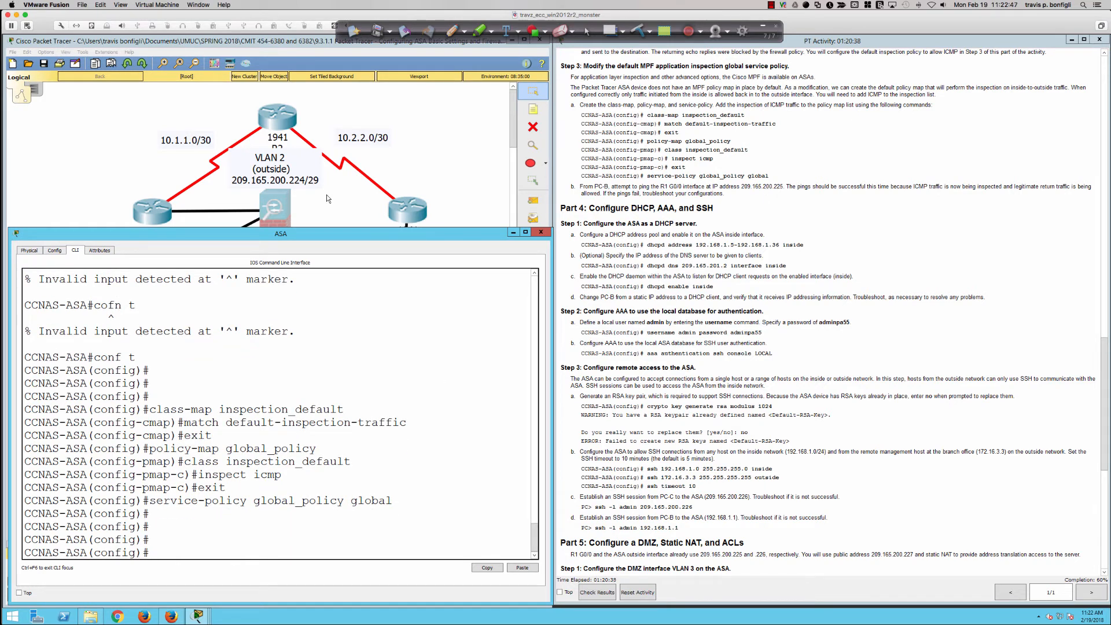
From PC-B's command prompt, ping R1's G0/0 interface at 209.165.200.225
click(409, 165)
click(284, 336)
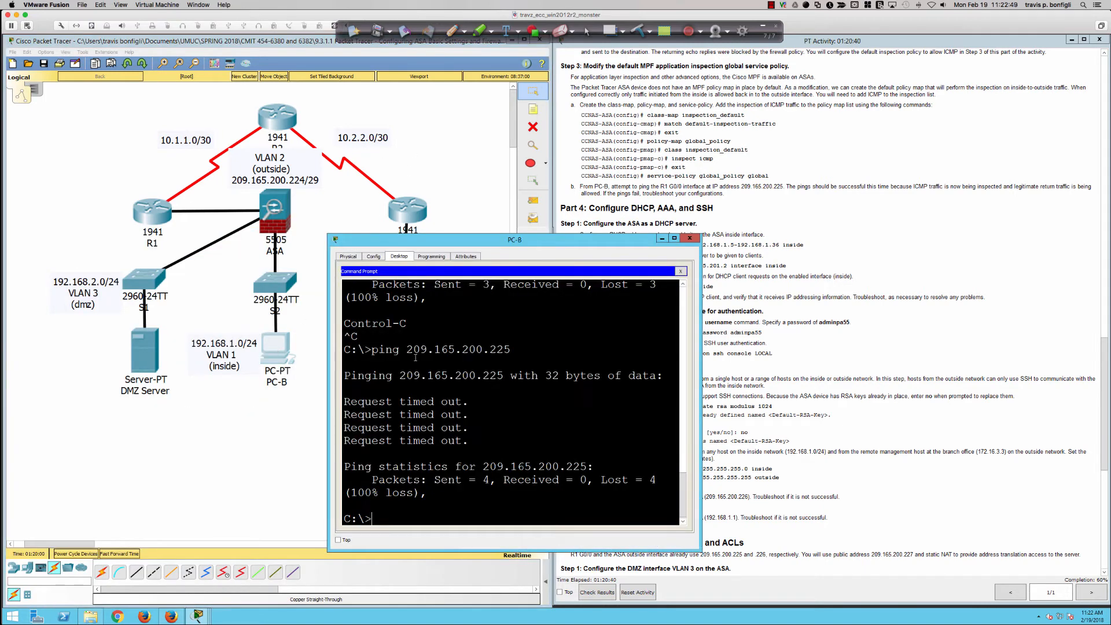
drag(428, 239, 334, 325)
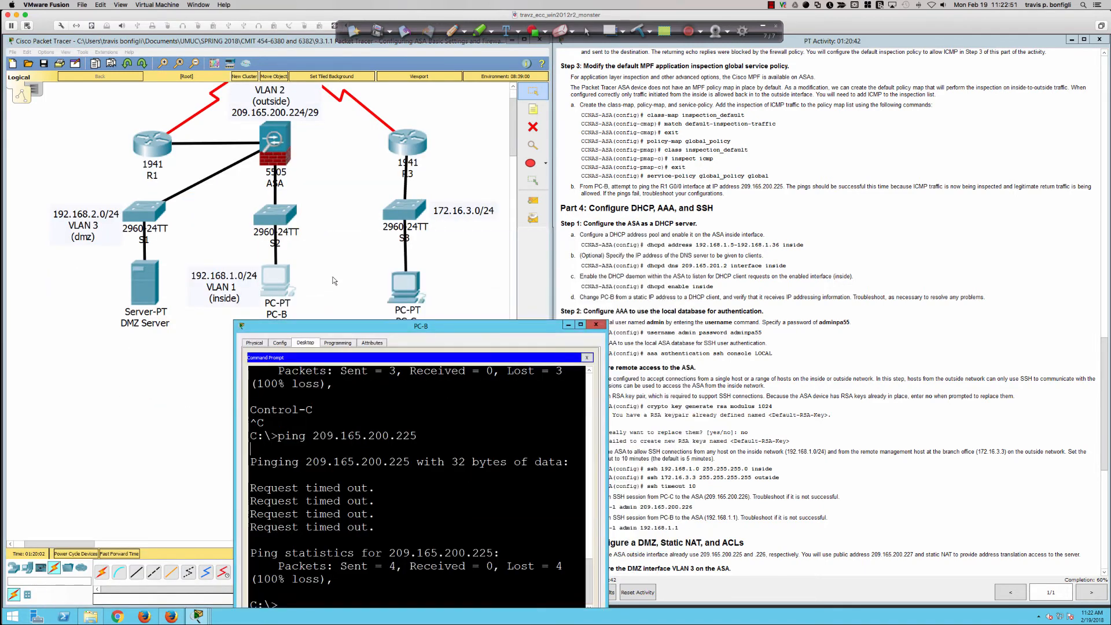
key(Return)
key(Return)
key(Return)
key(Return)
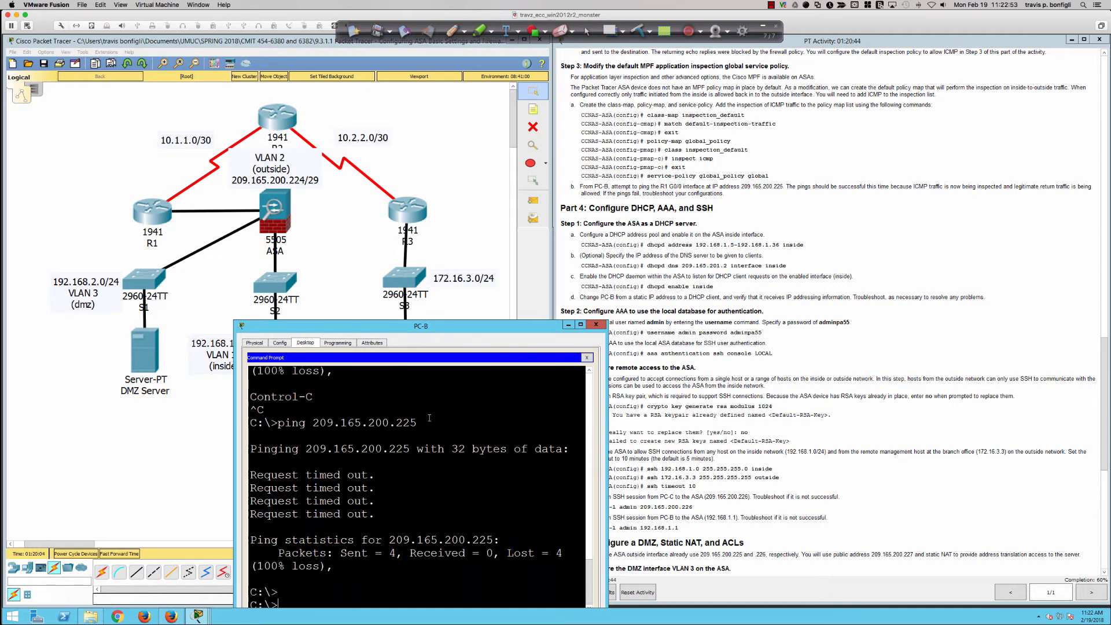
text(ping 20)
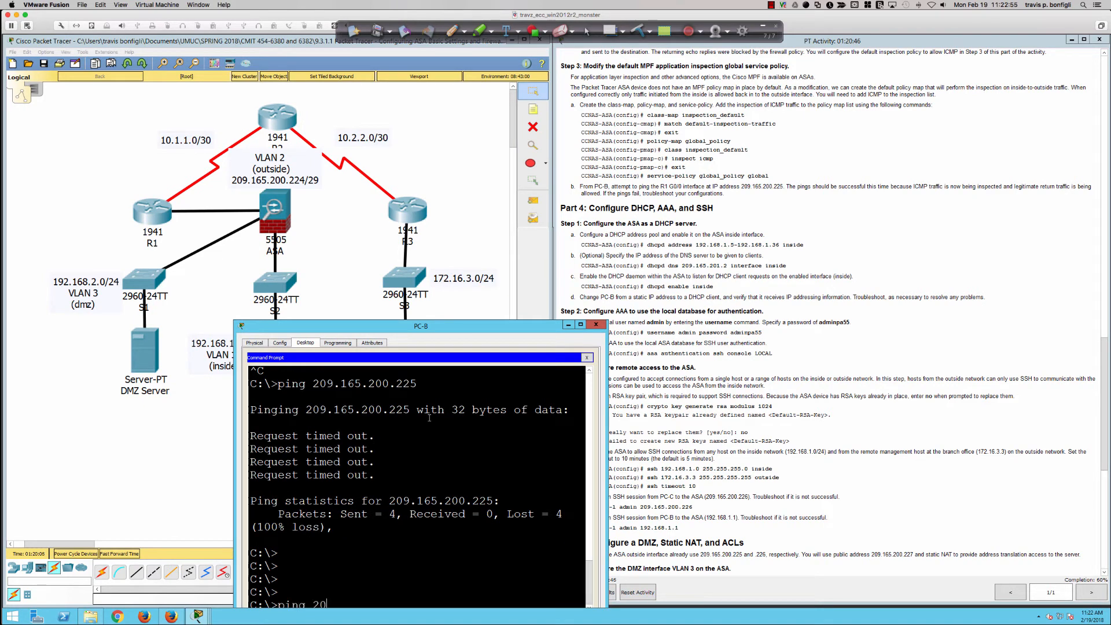
text(9.165.200.225)
key(Return)
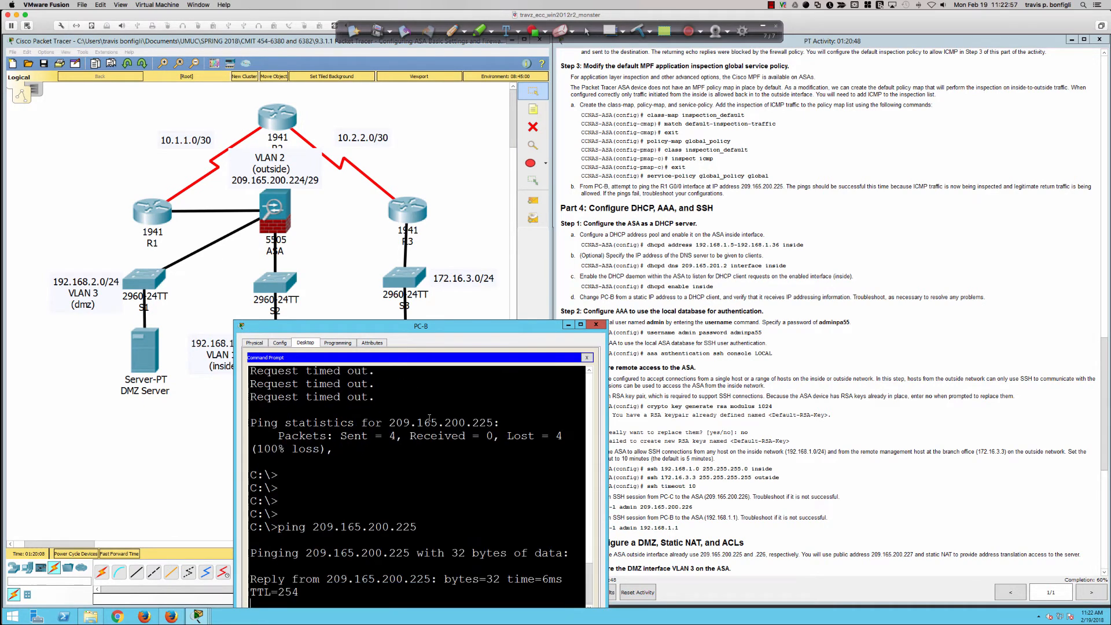
drag(444, 325, 446, 309)
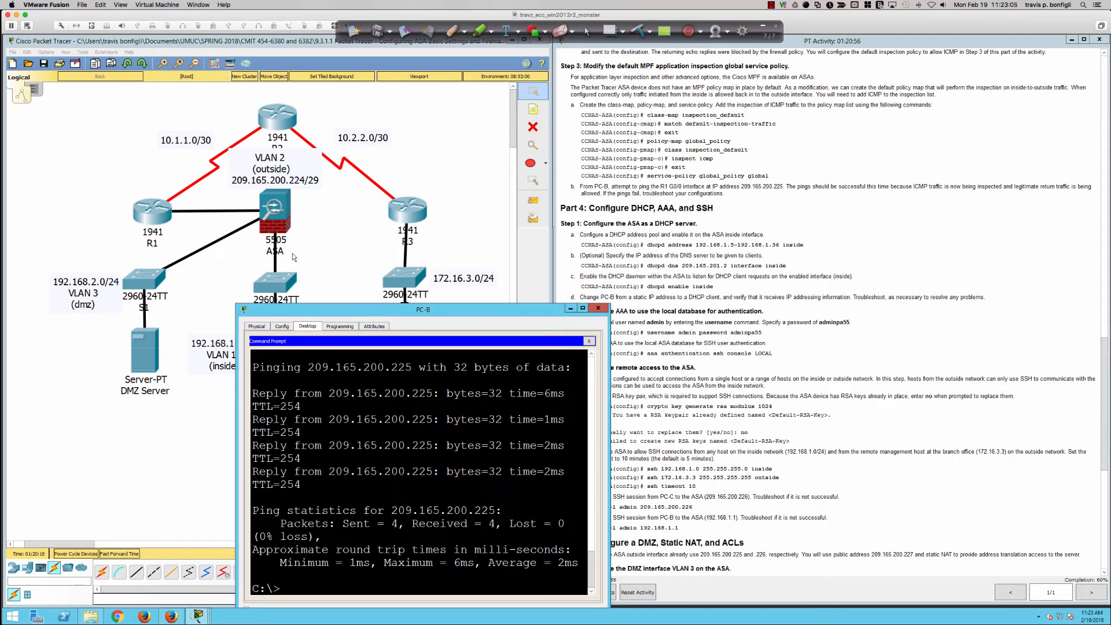
Bring up the Part 4 DHCP, AAA and SSH instructions and return to the ASA configuration prompt
click(846, 243)
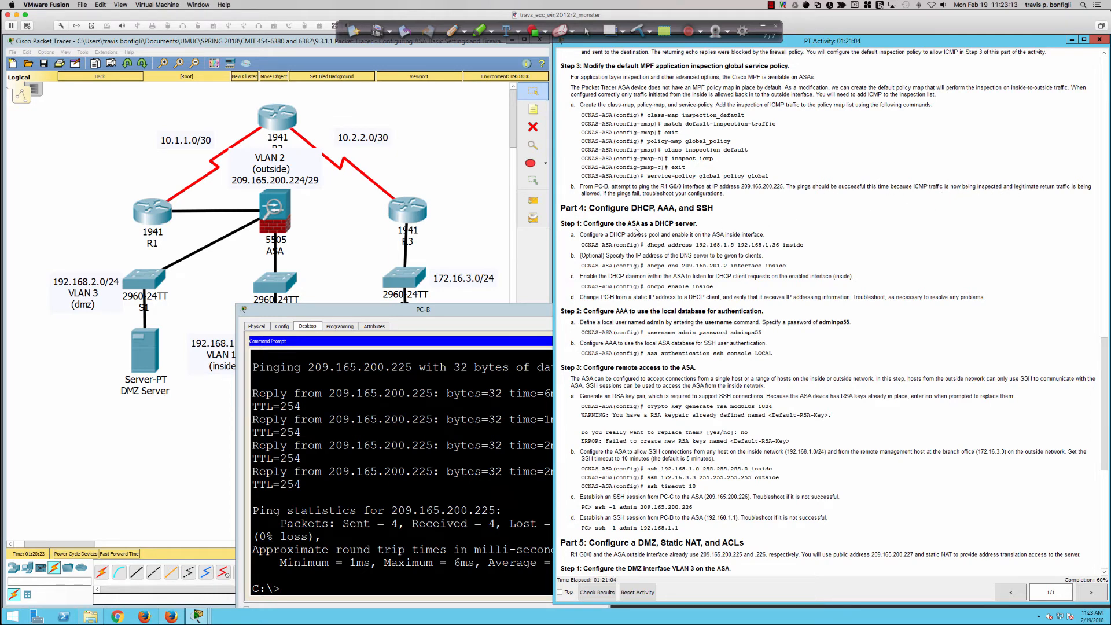
scroll(635, 232, down, 1)
scroll(634, 232, down, 4)
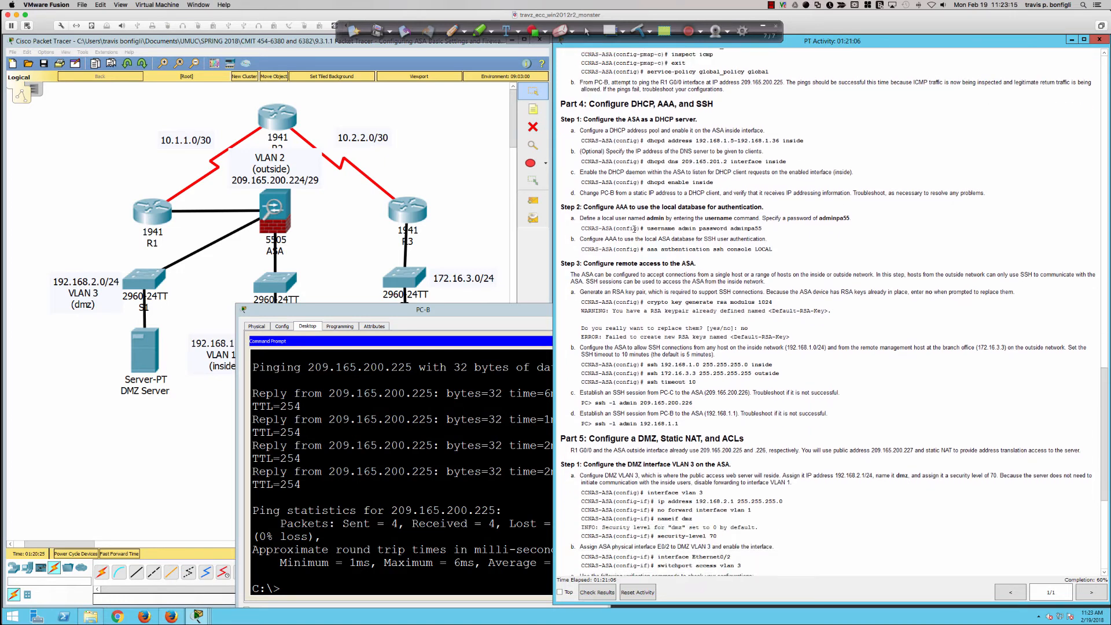
scroll(634, 232, down, 1)
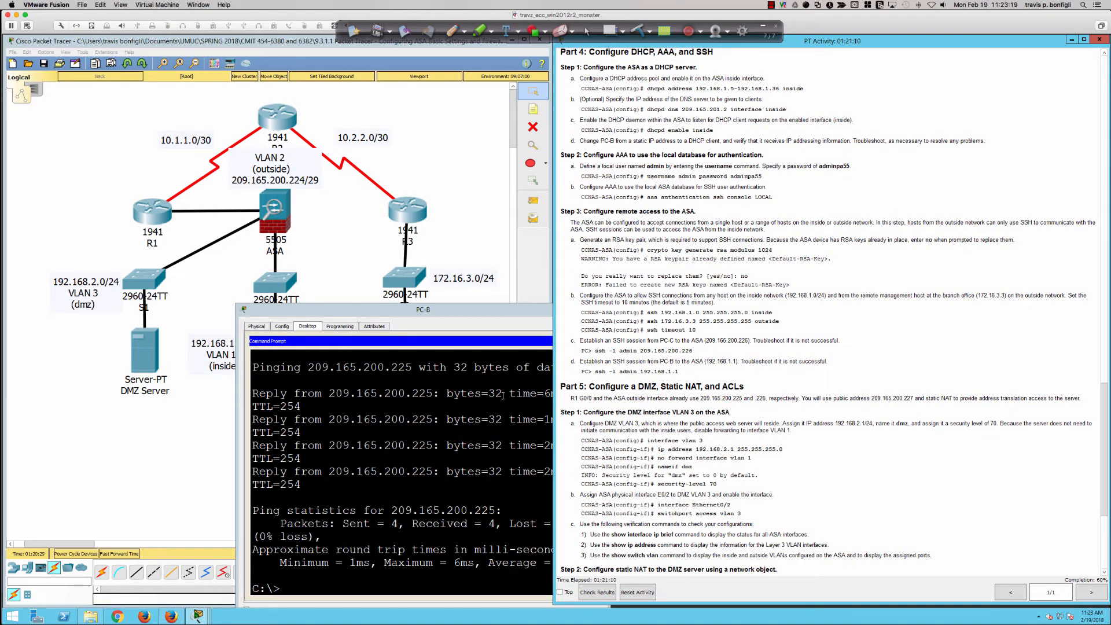
click(283, 212)
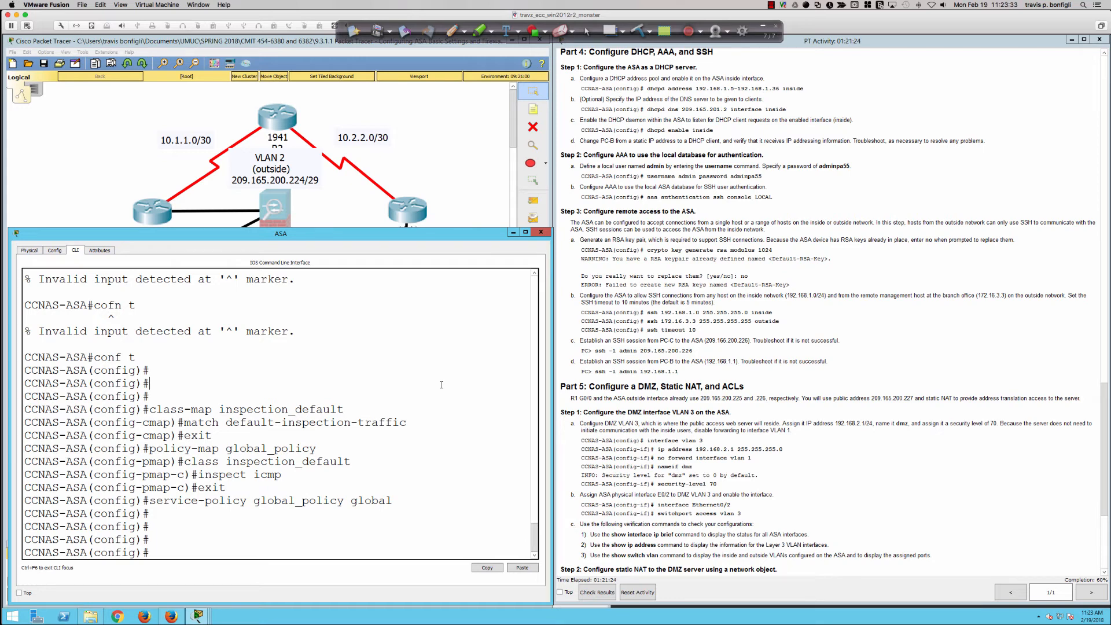
key(Return)
key(Return)
key(Return)
Configure the DHCP address pool 192.168.1.5-192.168.1.36 on the ASA's inside interface
text(dhcp)
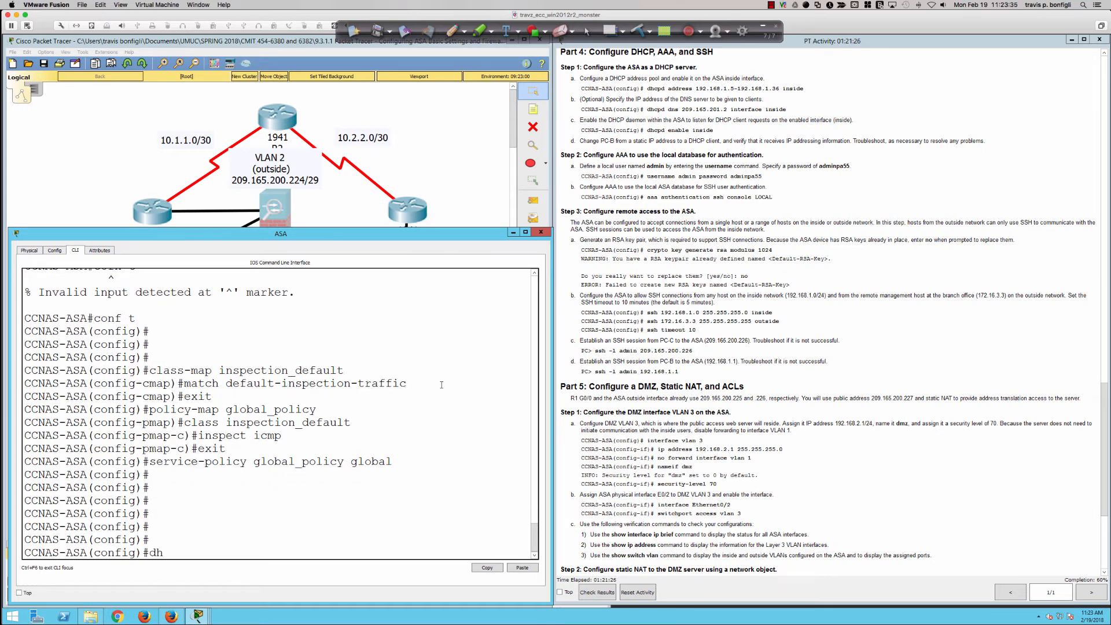
key(Tab)
text(add)
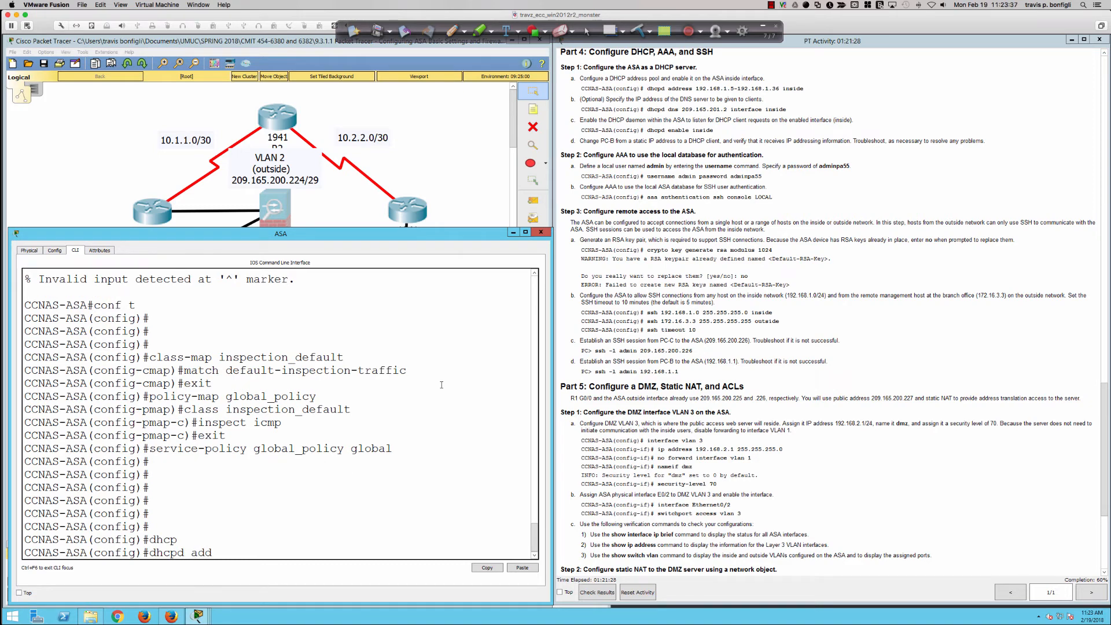
key(Tab)
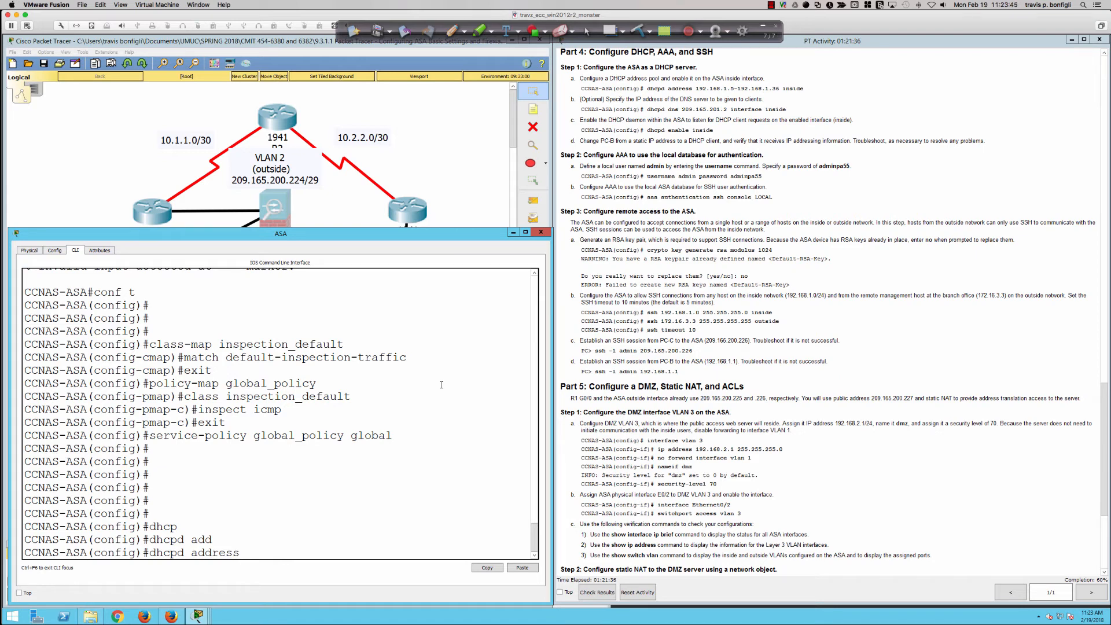
text(192.168.1.5-192.168.1.36)
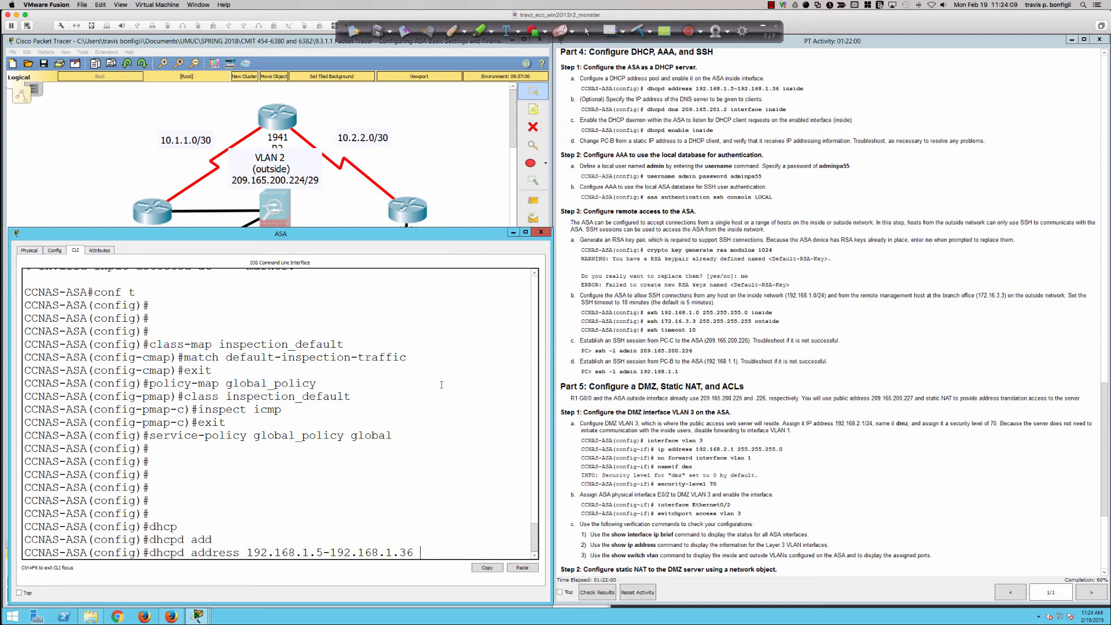
key(Return)
key(Up)
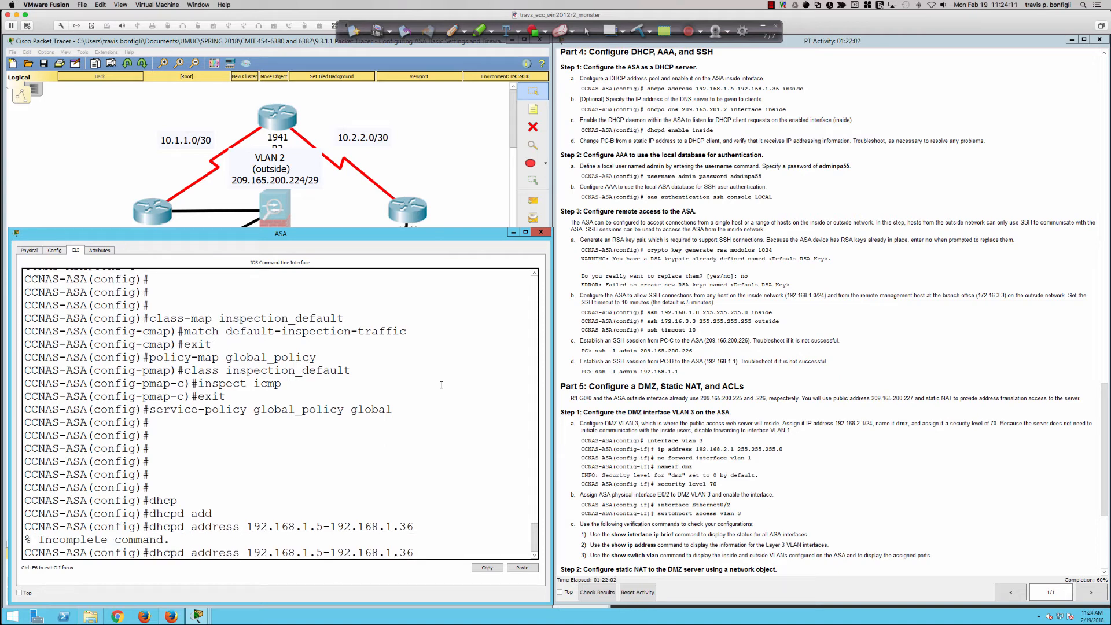
text(inside)
key(Return)
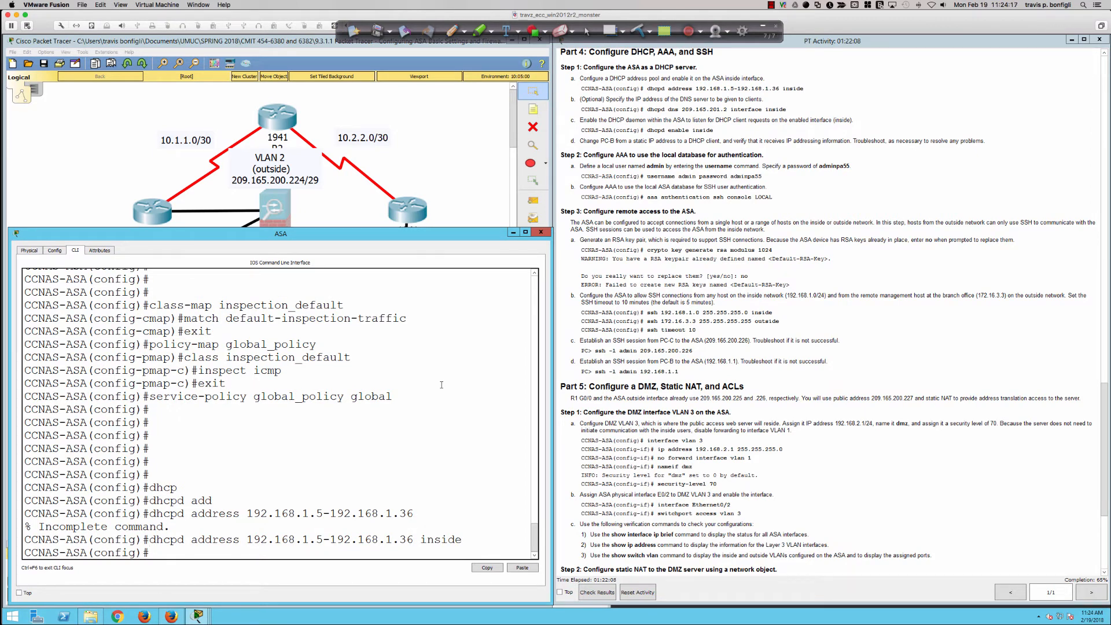
Set the DHCP server's DNS address to 209.165.201.2 for the inside interface
key(Return)
key(Return)
text(dhcpd)
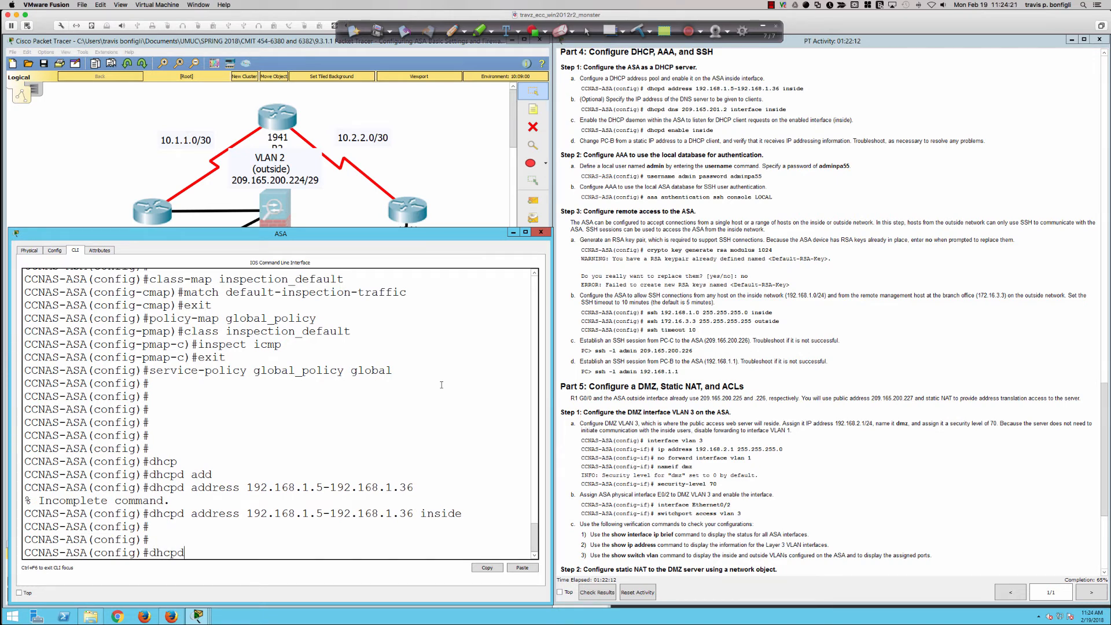
text( dns 209.165.201.1)
key(Return)
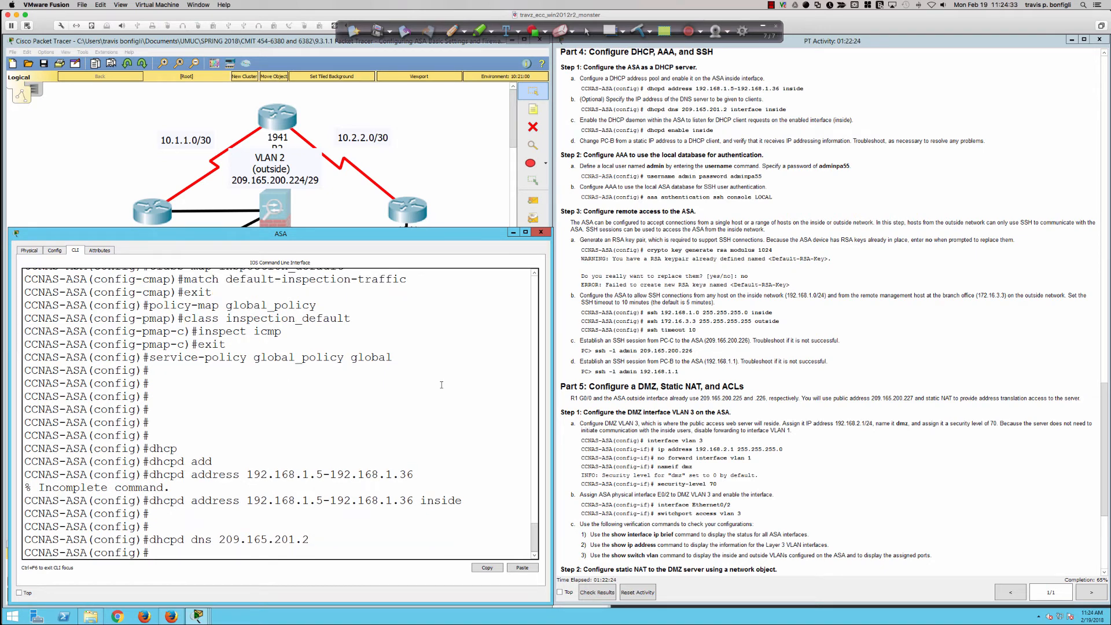
key(Up)
text(inter)
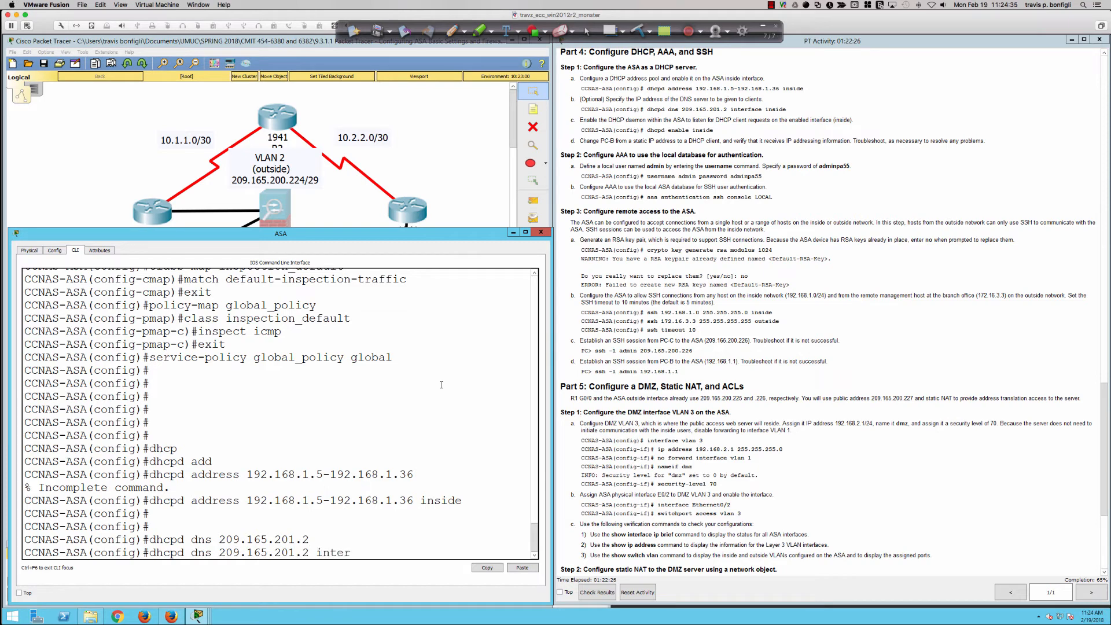
key(Tab)
text(inside)
key(Return)
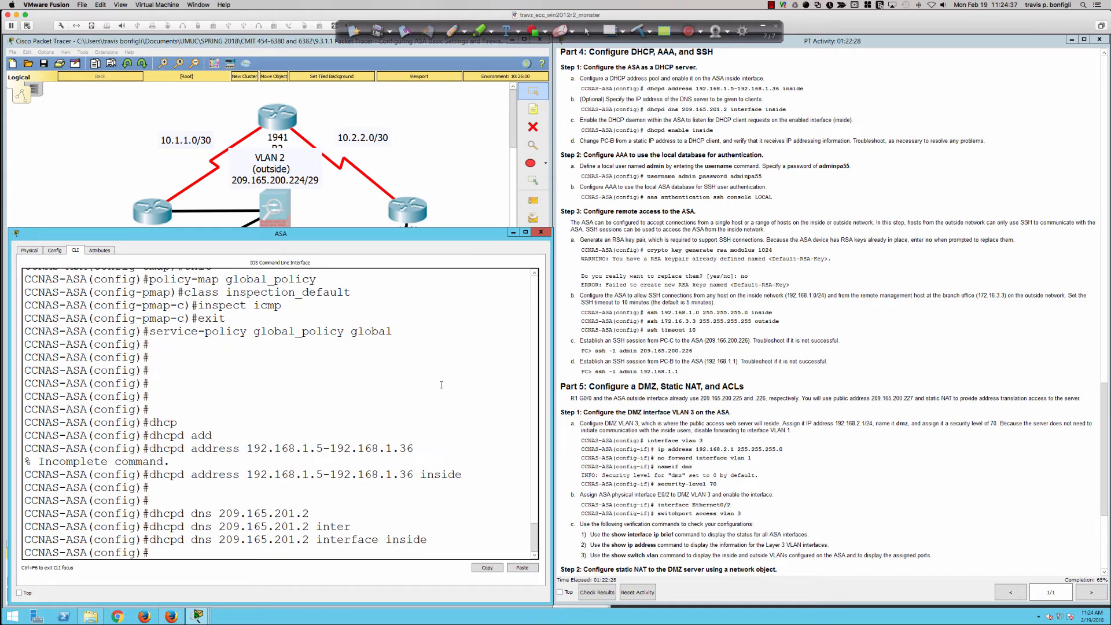
Enable the DHCP daemon on the inside interface and close the ASA window
key(Return)
key(Return)
key(Return)
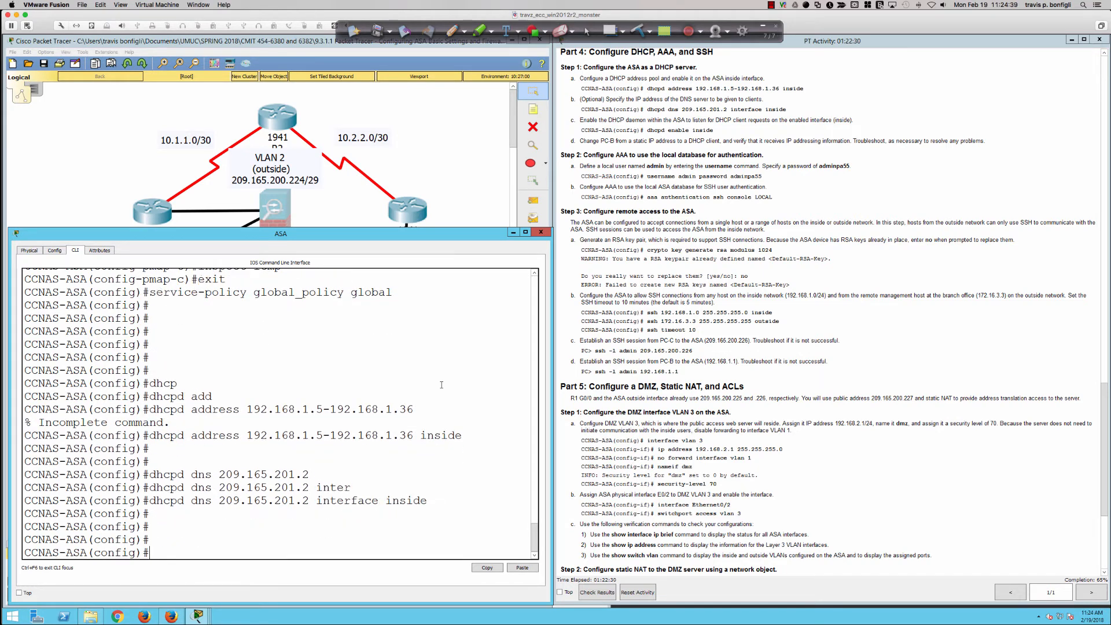
text(dhcp)
key(Tab)
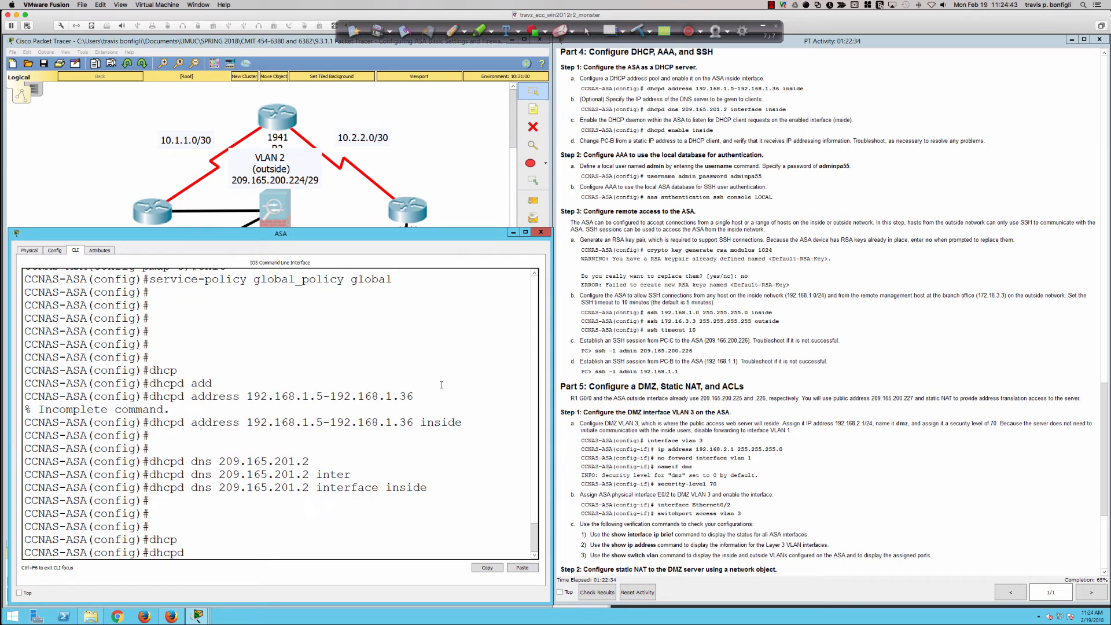
text(en)
key(Tab)
text(inside)
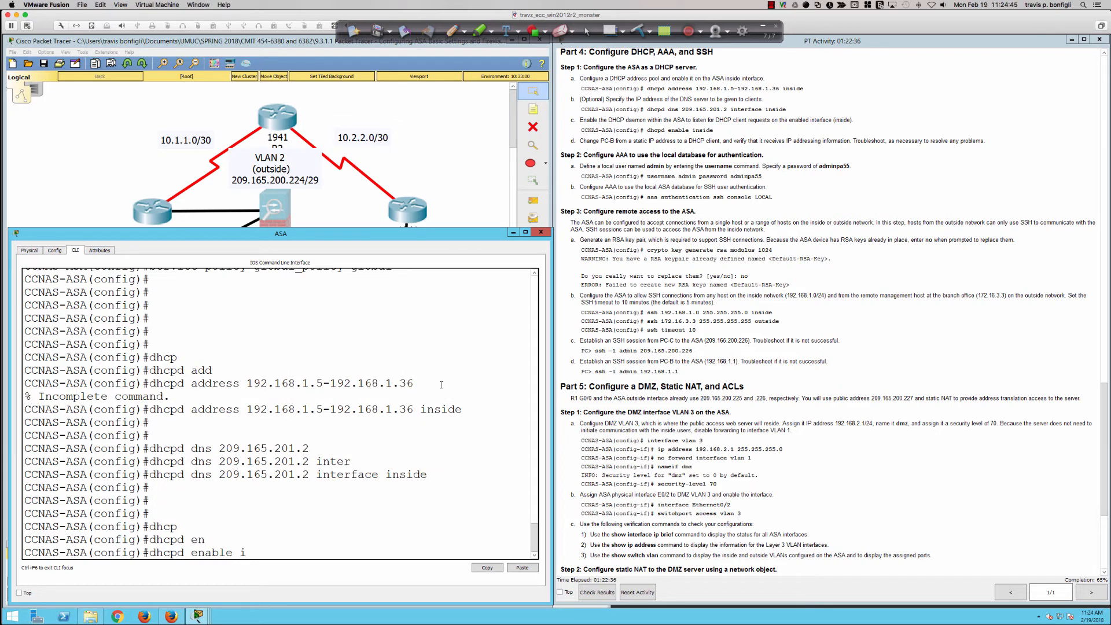
key(Return)
key(Return)
key(Return)
key(Return)
key(Return)
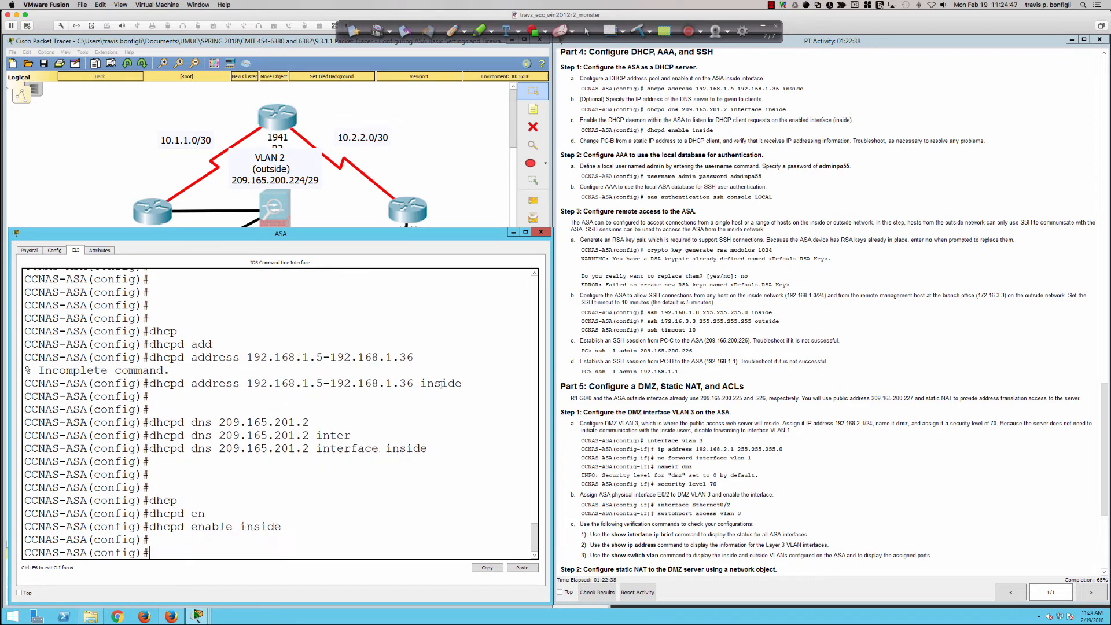
key(Return)
key(Return)
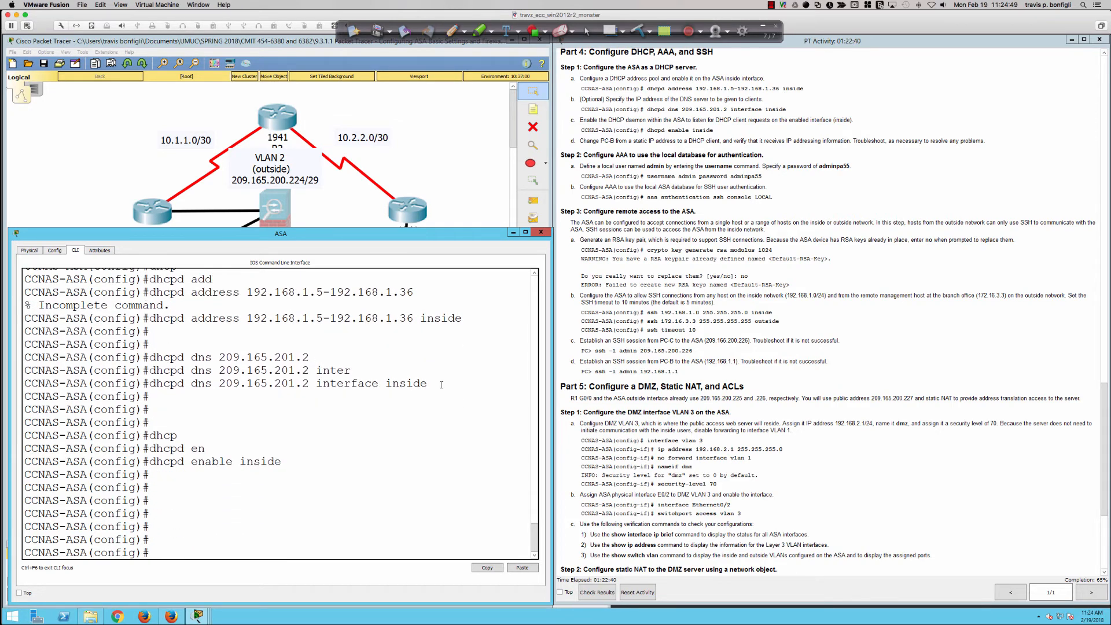
click(541, 232)
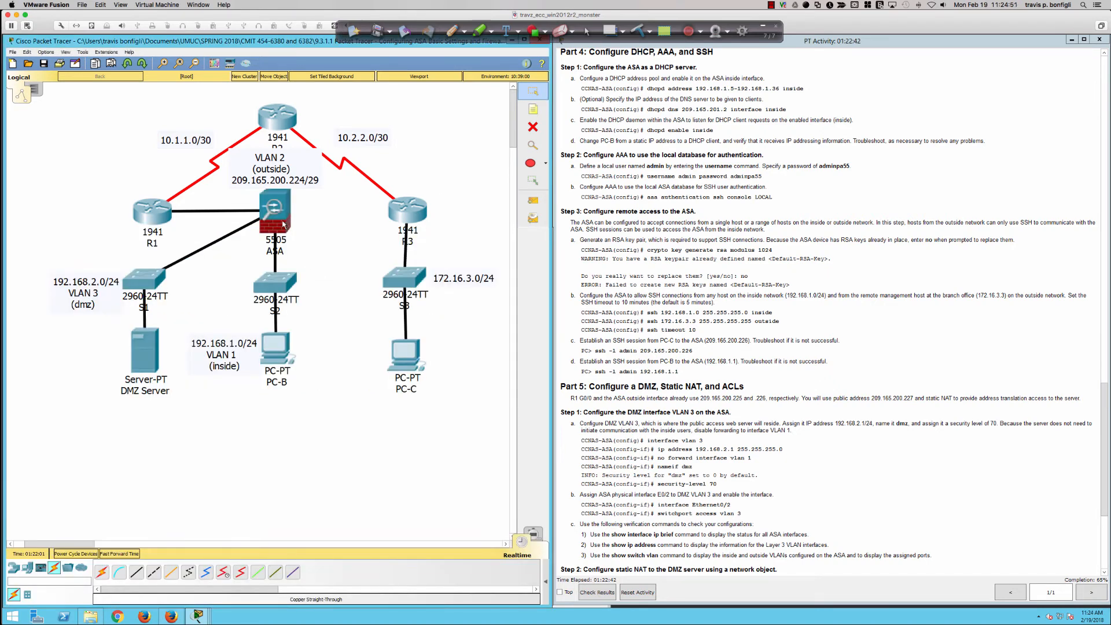
Switch PC-B's IPv4 configuration from static addressing to DHCP
click(275, 354)
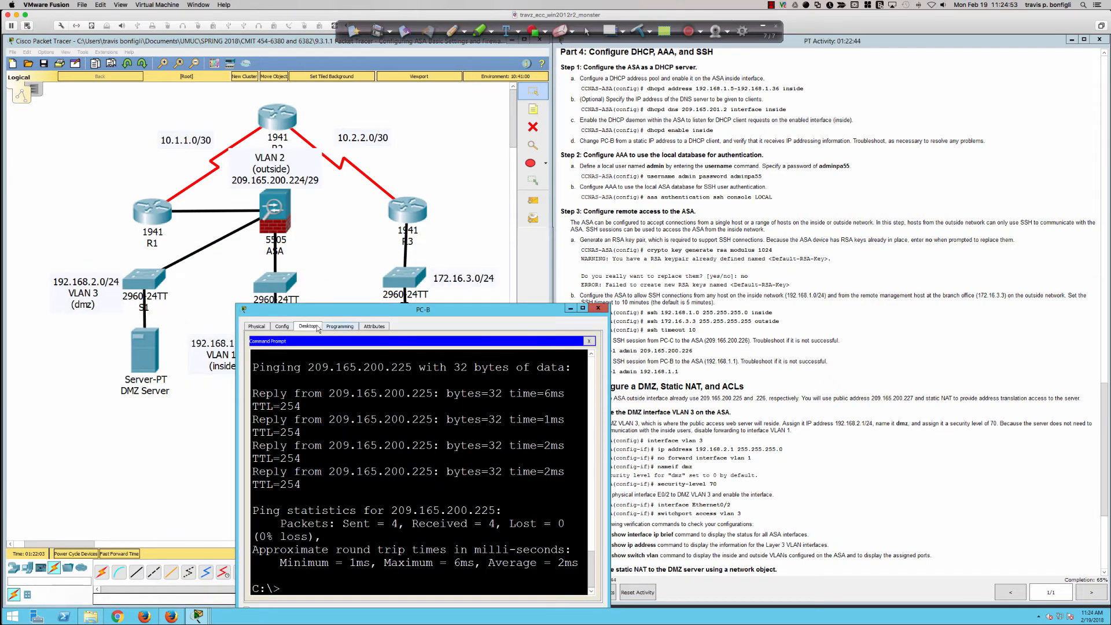
scroll(632, 355, up, 1)
click(588, 341)
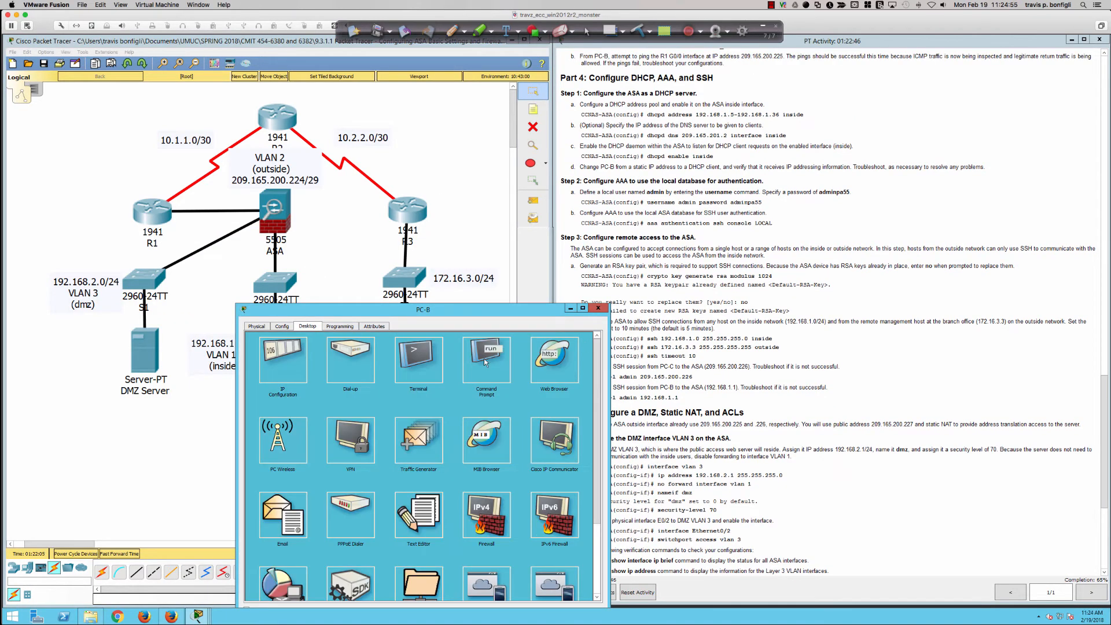
click(294, 360)
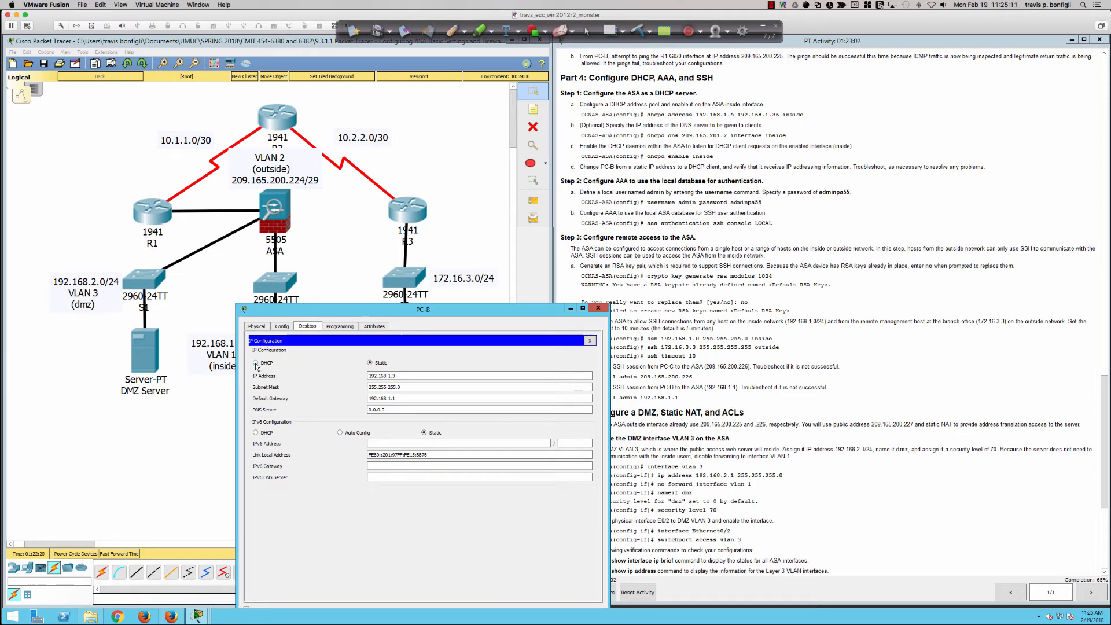
click(255, 363)
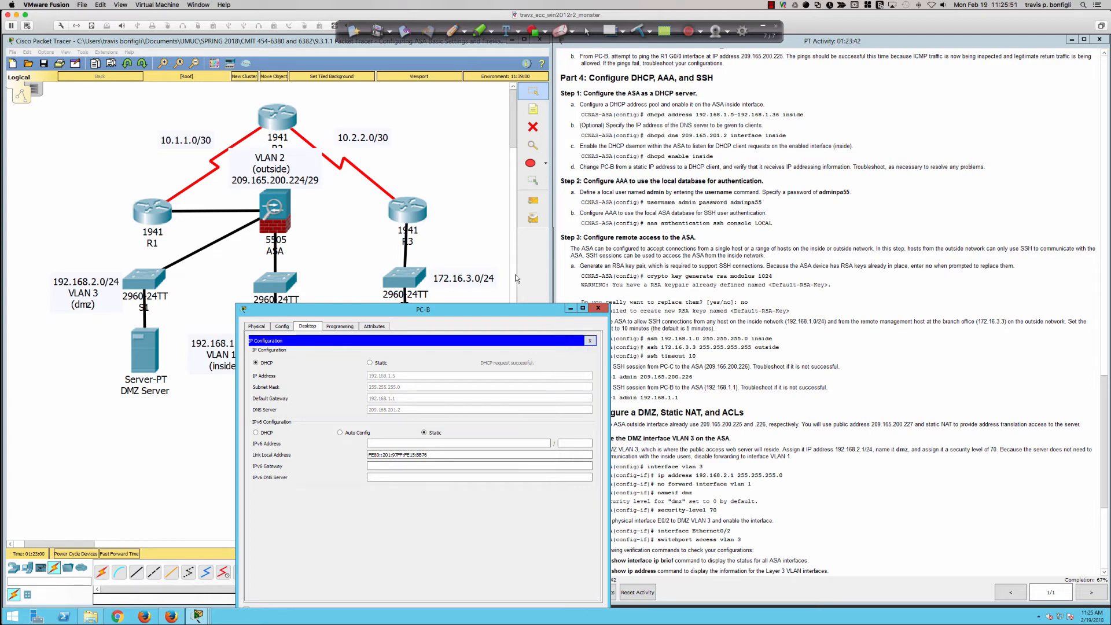
Bring up the ASA CLI alongside PC-B and ping 209.165.200.225 from PC-B's command prompt
click(476, 186)
click(266, 217)
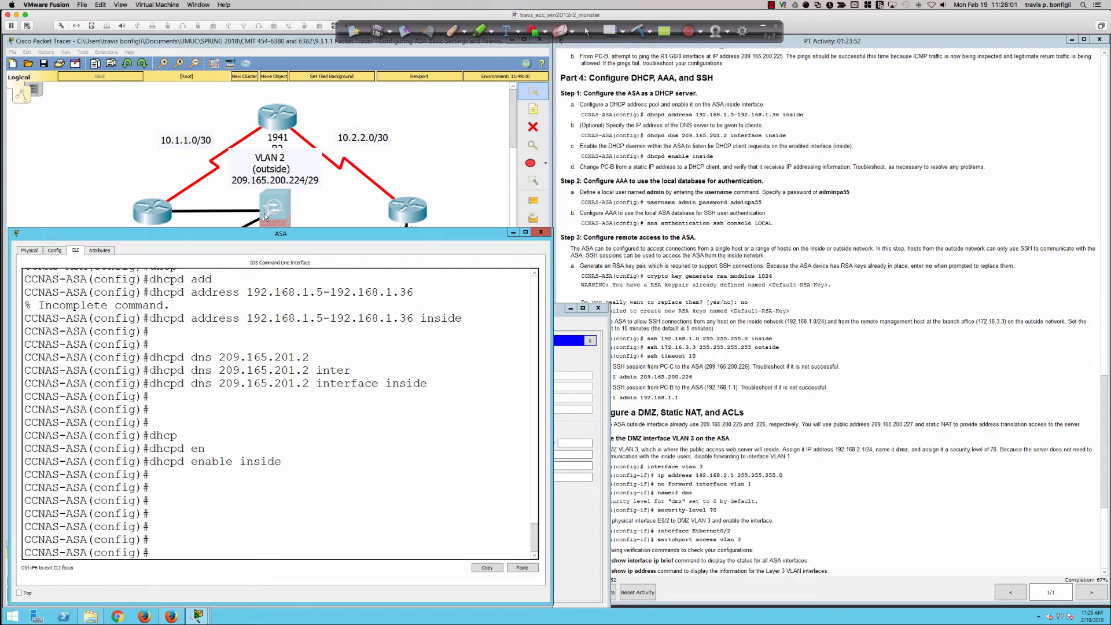
click(567, 369)
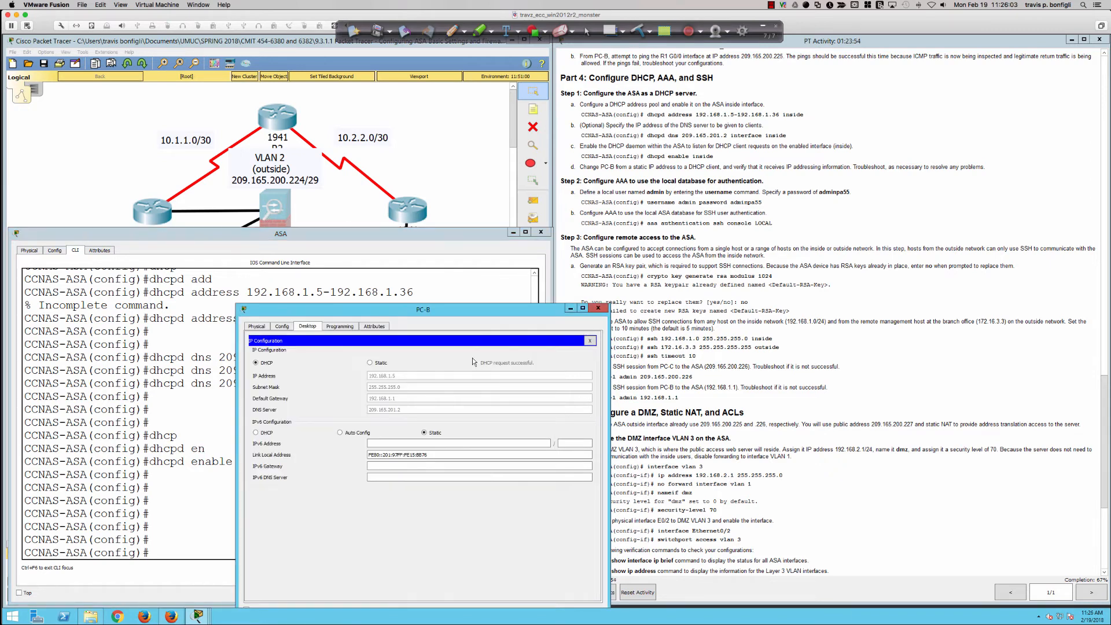
click(589, 340)
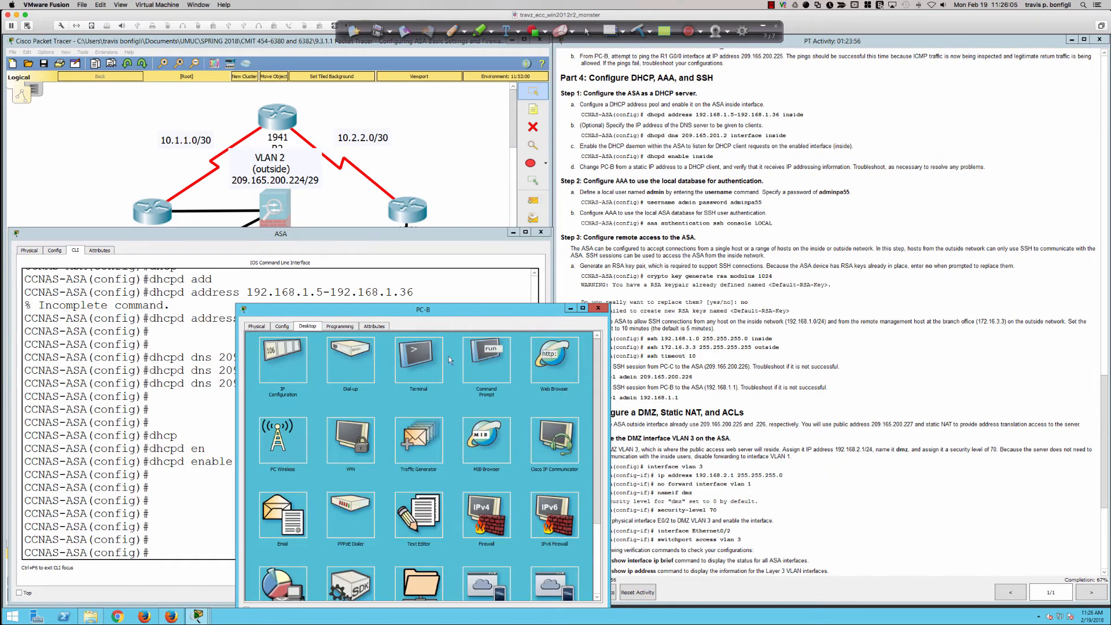
click(482, 367)
key(Up)
key(Return)
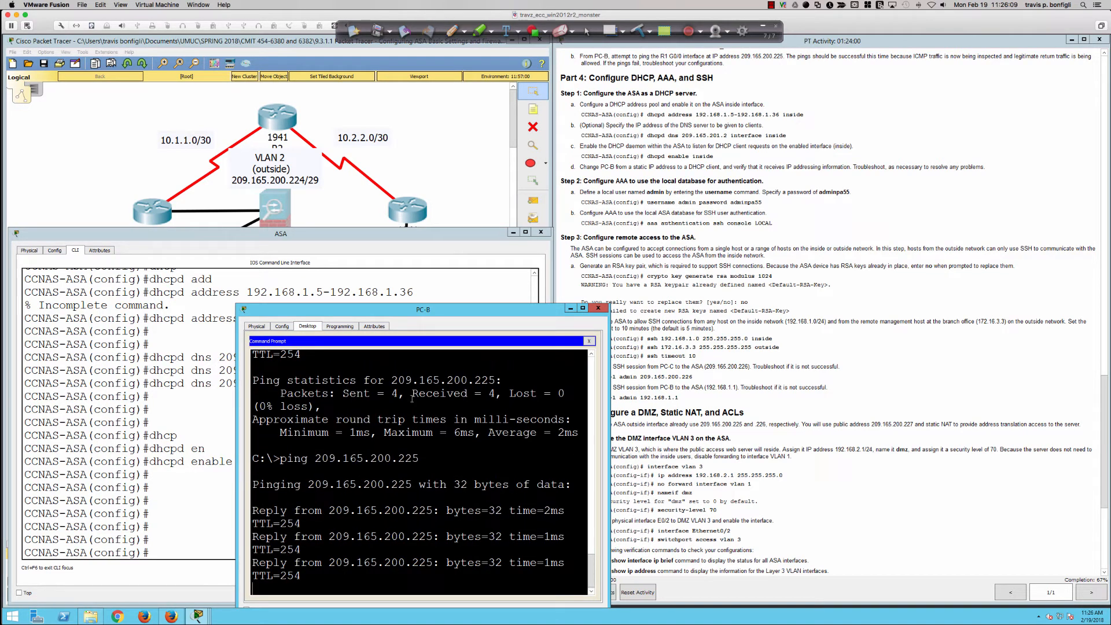
Display the ASA's address translation table with sh xlate and highlight the ICMP PAT entry
click(184, 395)
text(sh xlate)
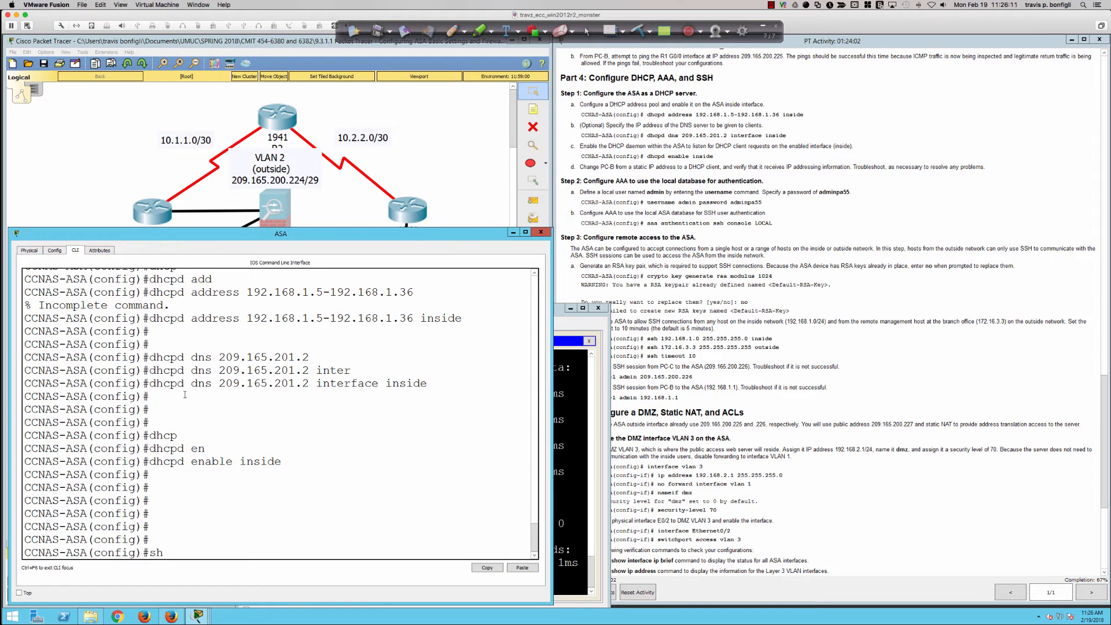
key(Return)
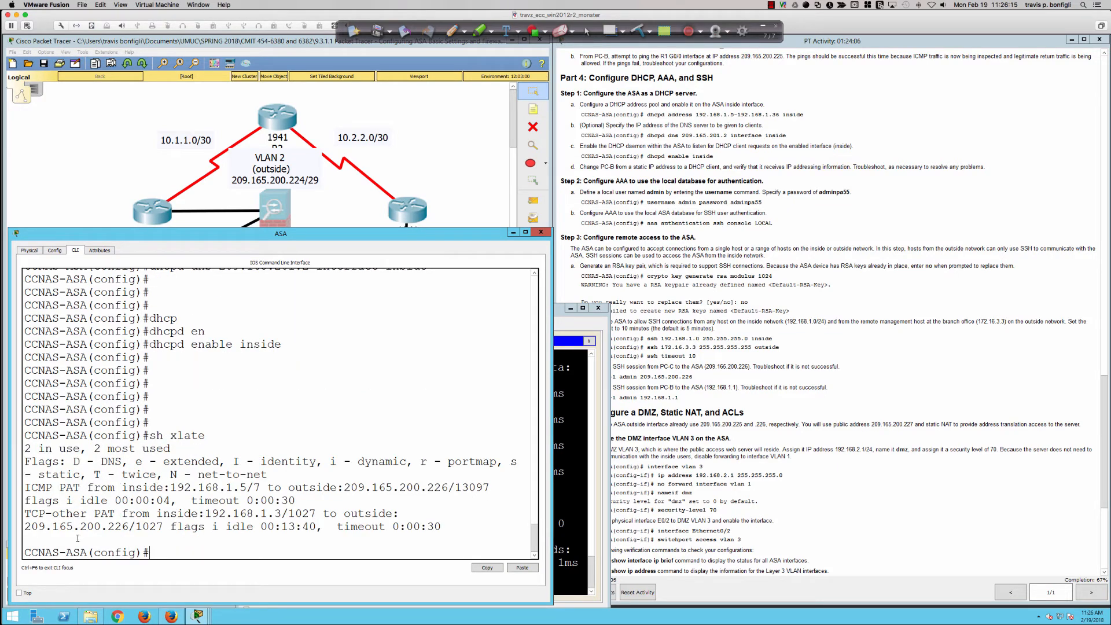
drag(136, 487, 297, 500)
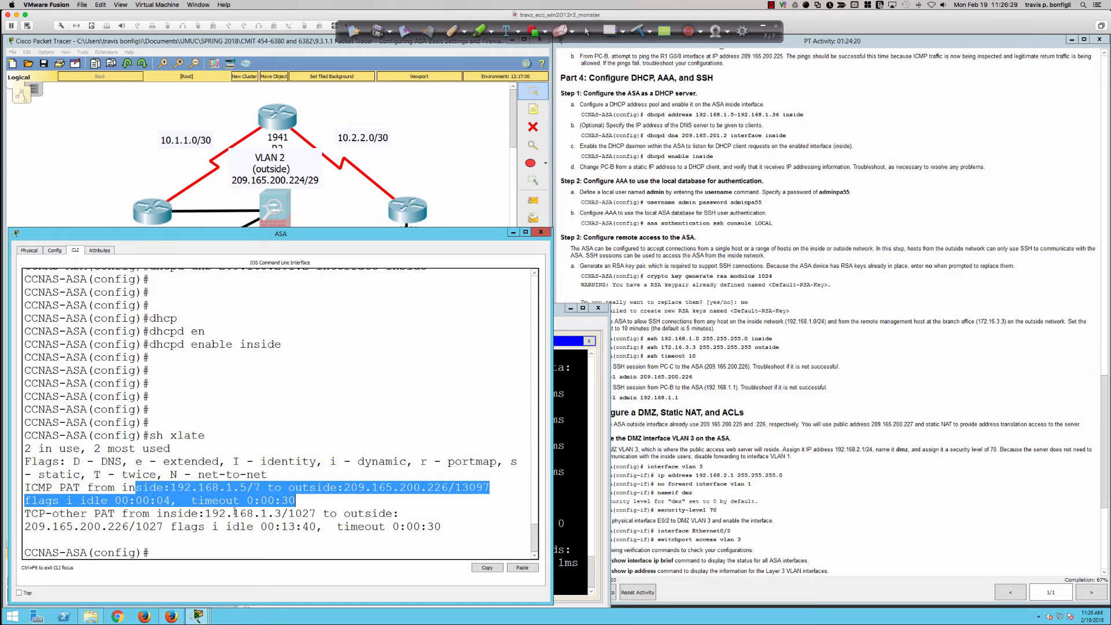
Highlight the TCP-other PAT entry in the ASA's translation table, and check PC-B's ping output
drag(235, 512, 441, 526)
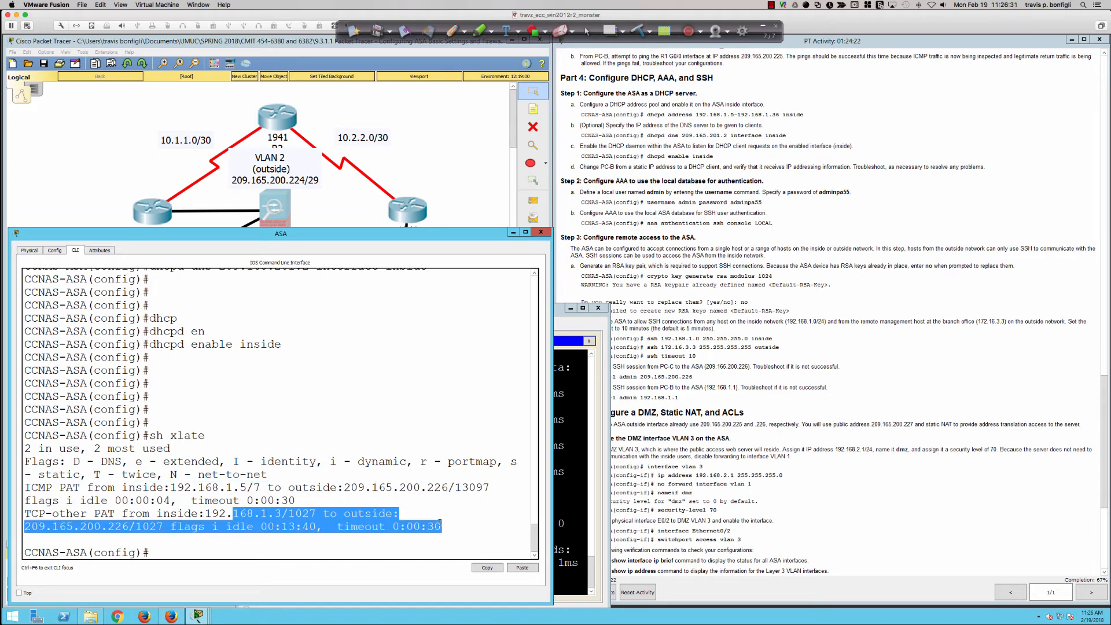
click(570, 471)
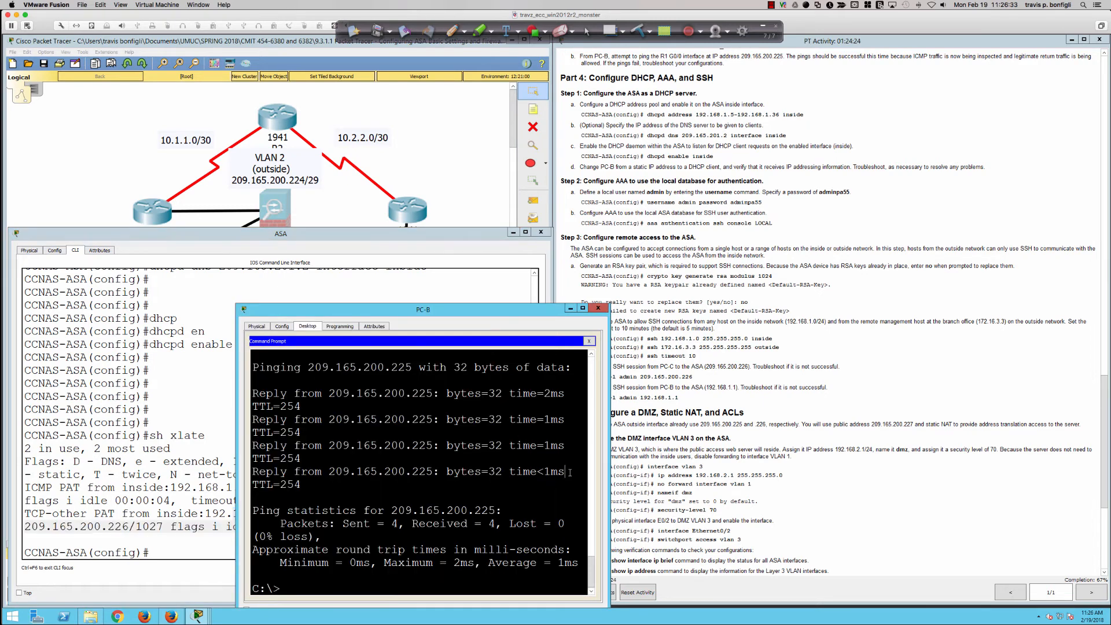
click(478, 481)
scroll(456, 483, down, 1)
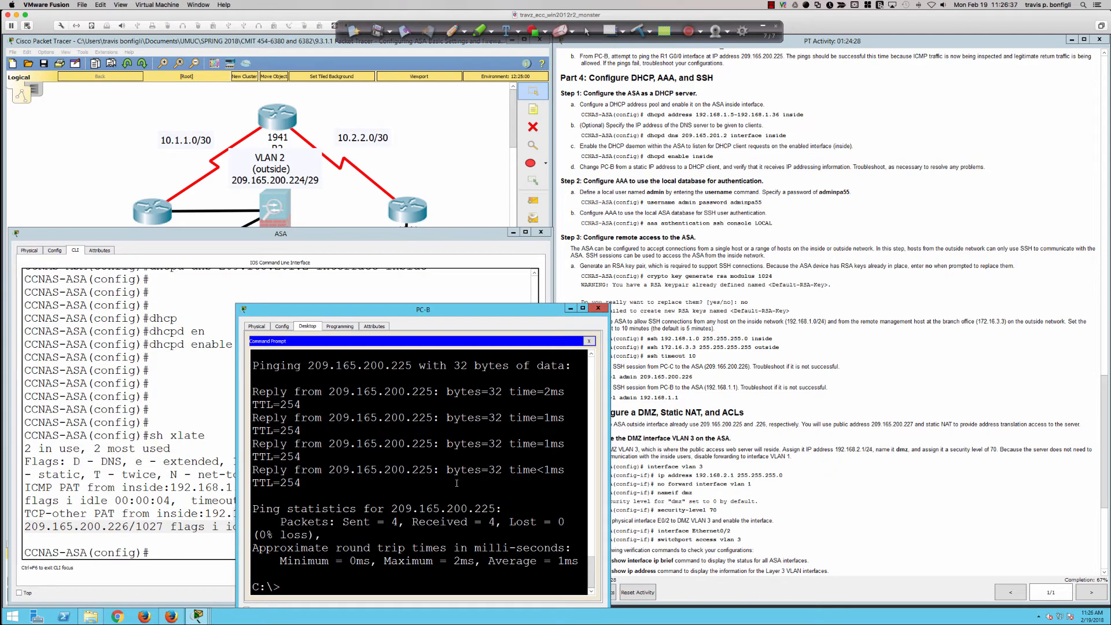
Define the local user admin on the ASA with the account password given in Part 4, Step 2 of the instructions
click(650, 184)
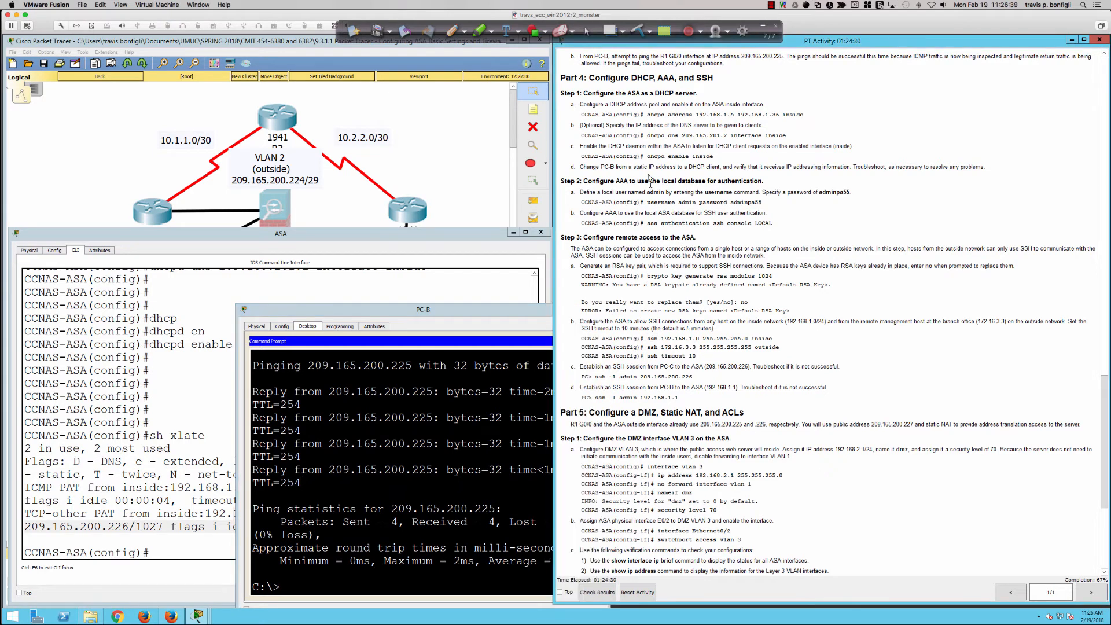
scroll(643, 155, down, 2)
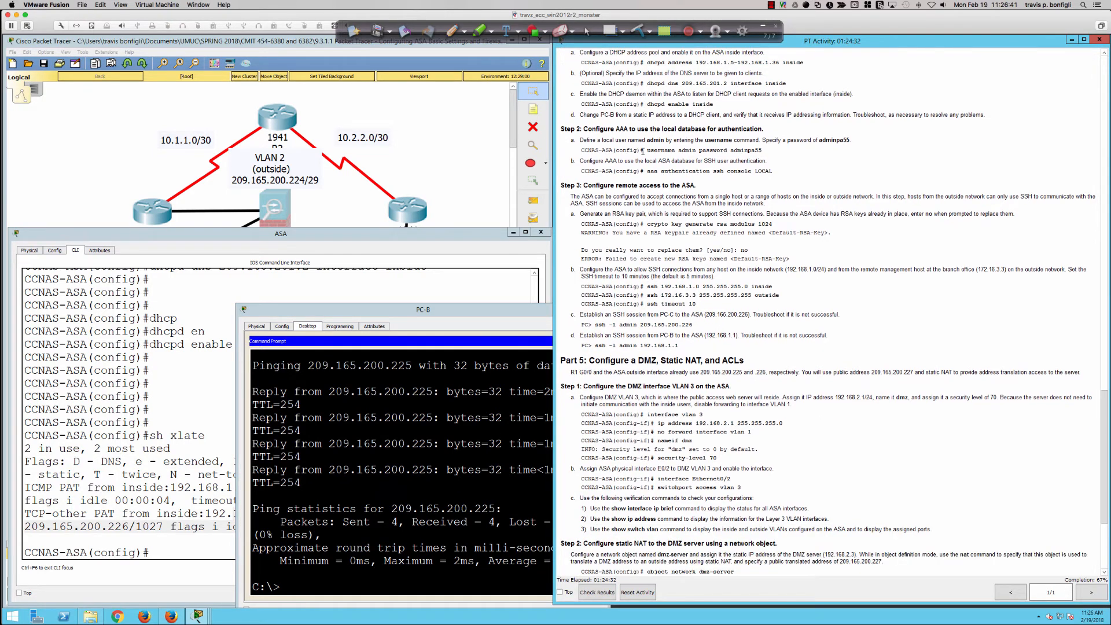
scroll(642, 152, down, 3)
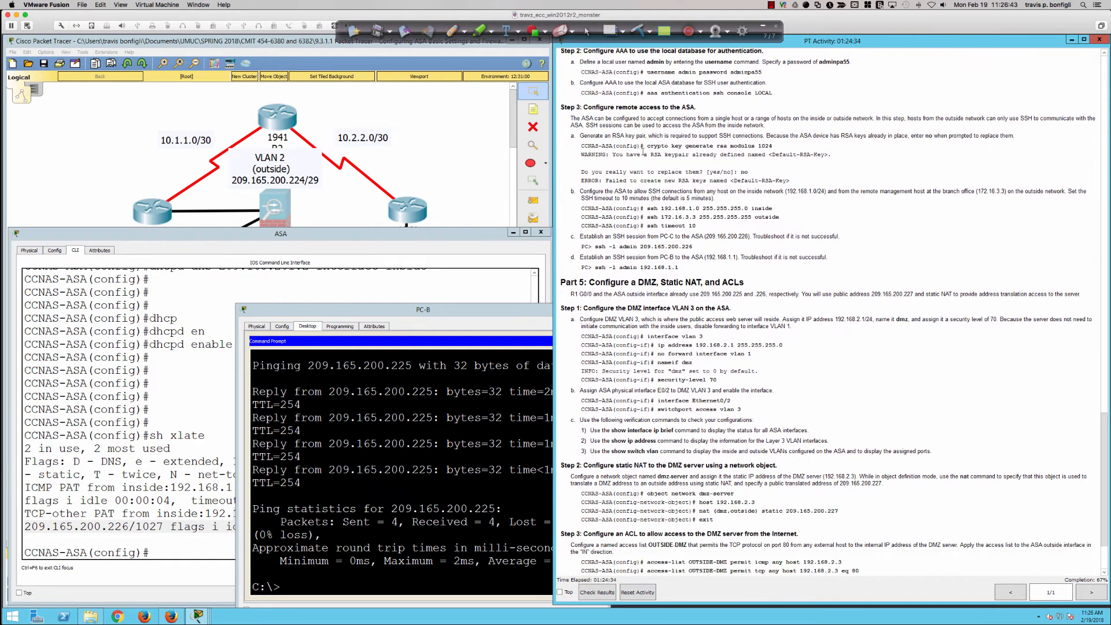
click(390, 277)
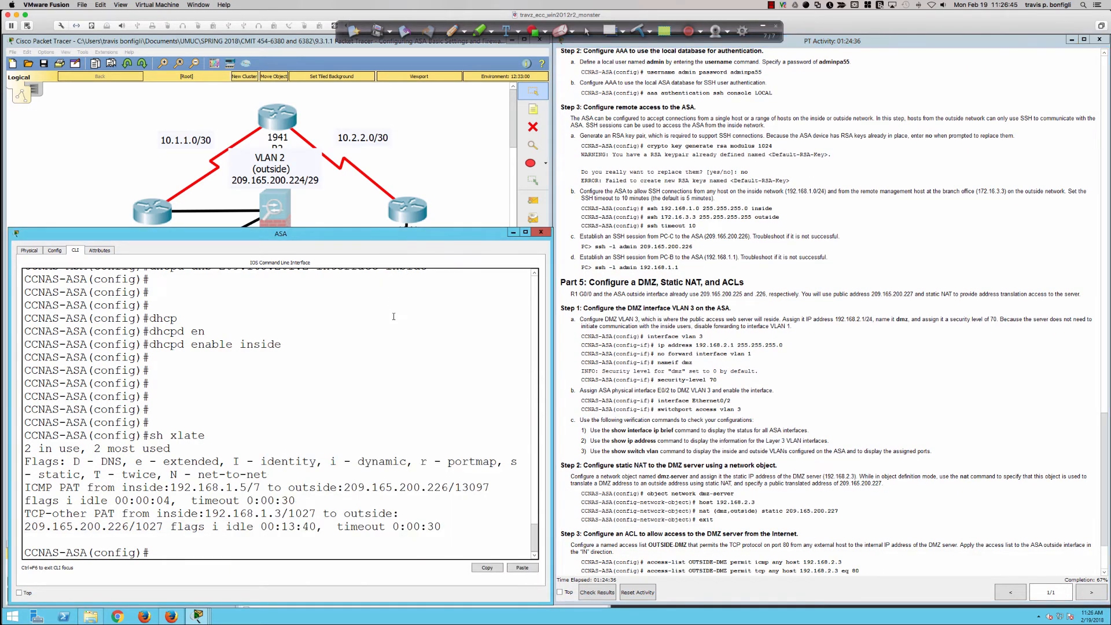
key(Return)
key(Return)
key(Return)
key(Return)
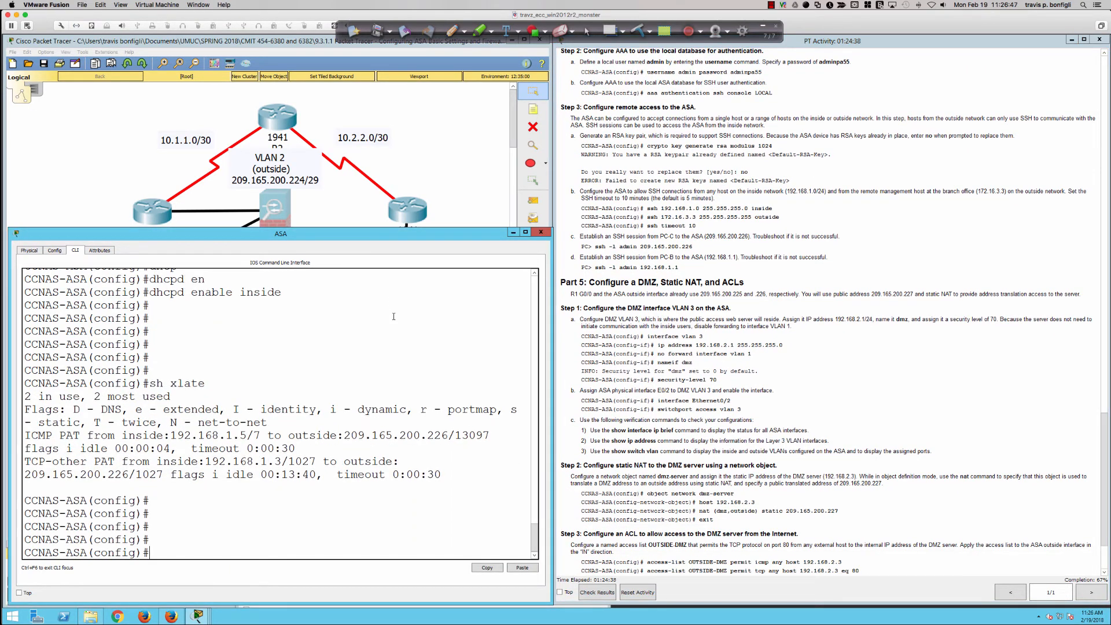
text(username admin pas)
key(Tab)
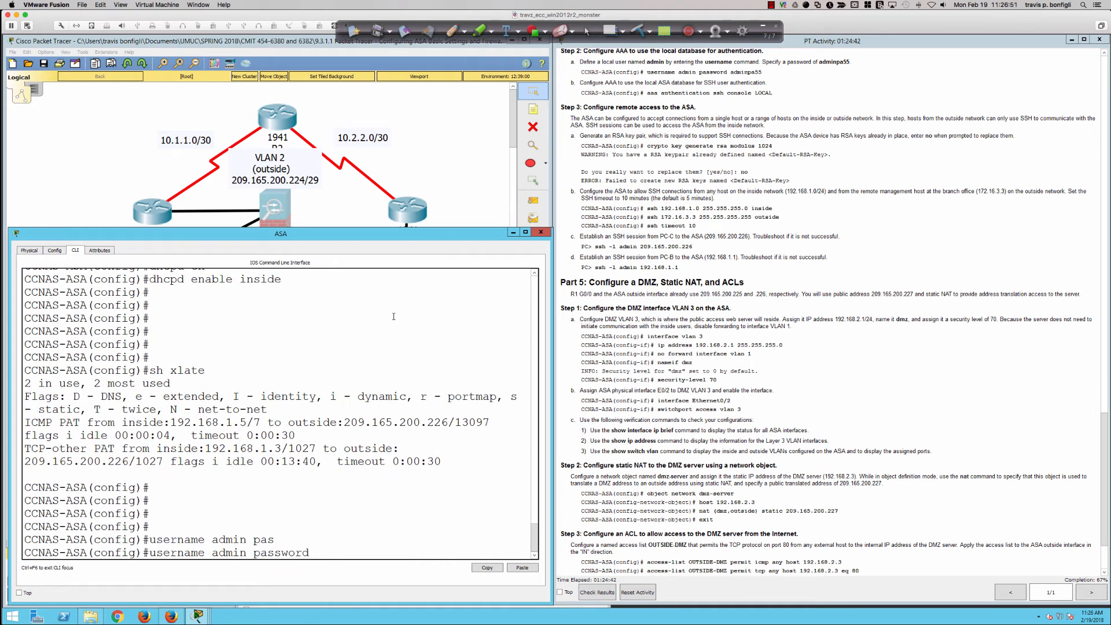
text(adminpa55)
key(Return)
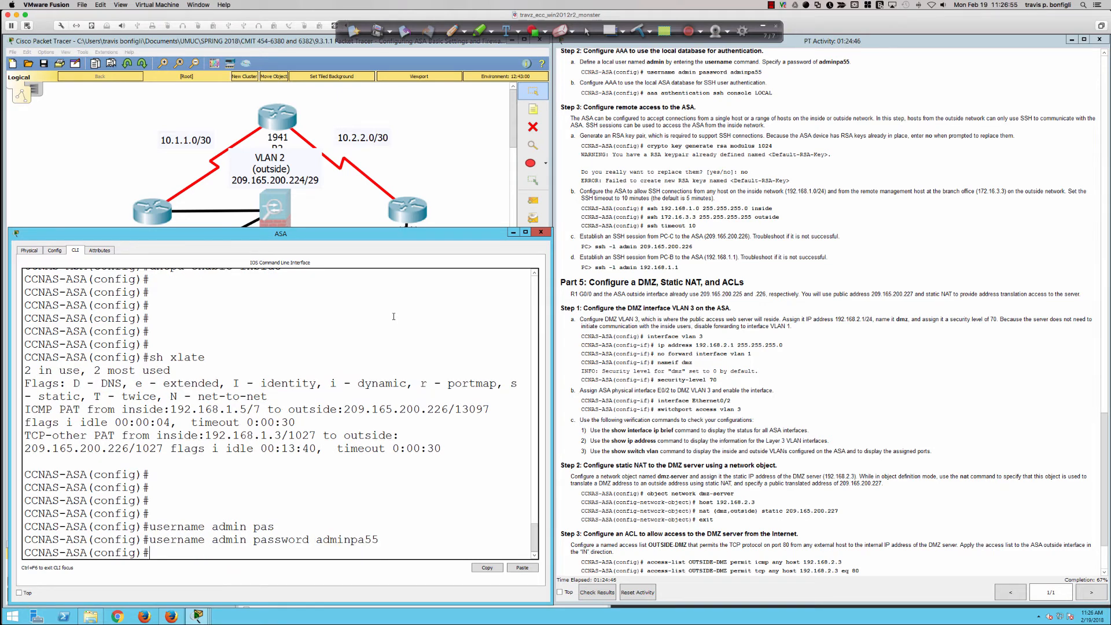
Set SSH authentication on the ASA to the local database with aaa authentication ssh console LOCAL
text(aa authe)
key(BackSpace)
key(BackSpace)
key(BackSpace)
key(BackSpace)
key(BackSpace)
key(BackSpace)
text(a auth)
key(Tab)
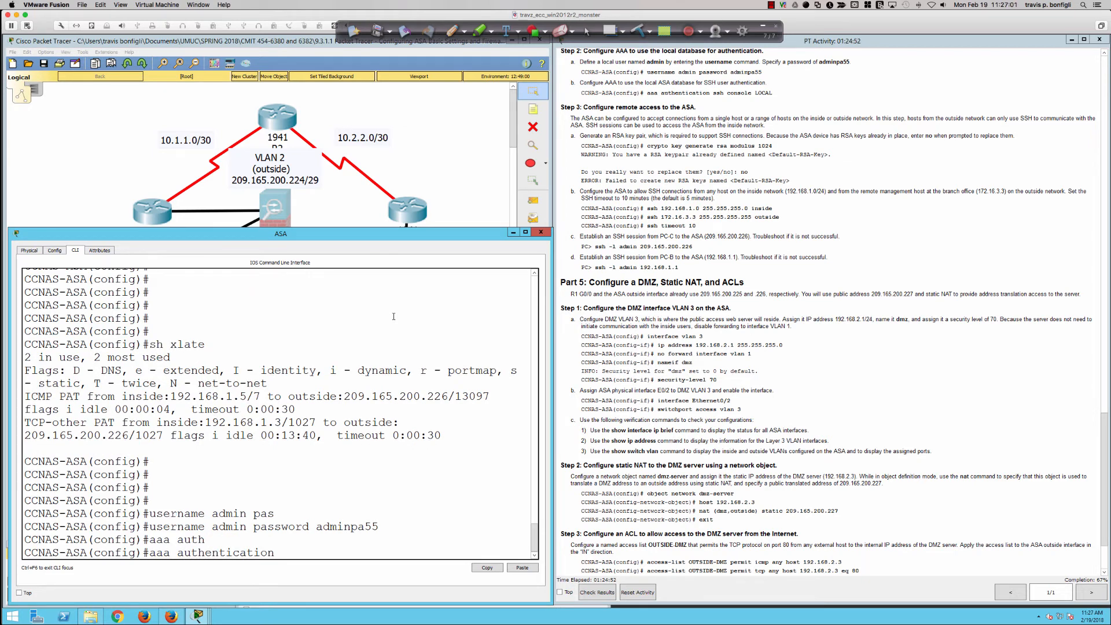
text(ssh console LOCAL)
key(Return)
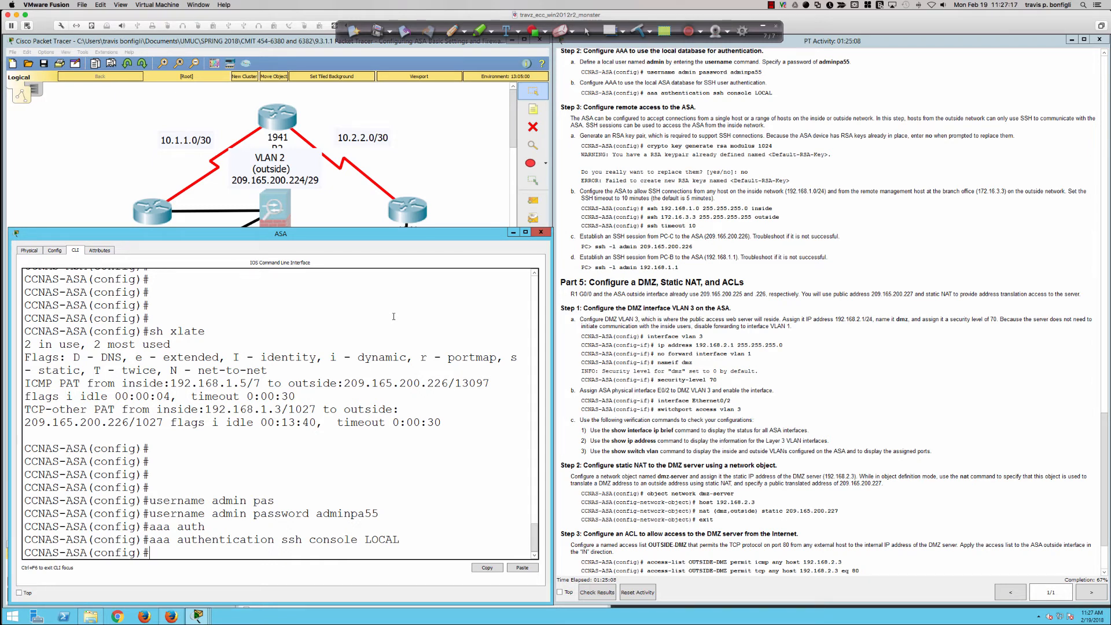
Highlight the console LOCAL part of the entered AAA command
drag(399, 538, 309, 538)
click(350, 538)
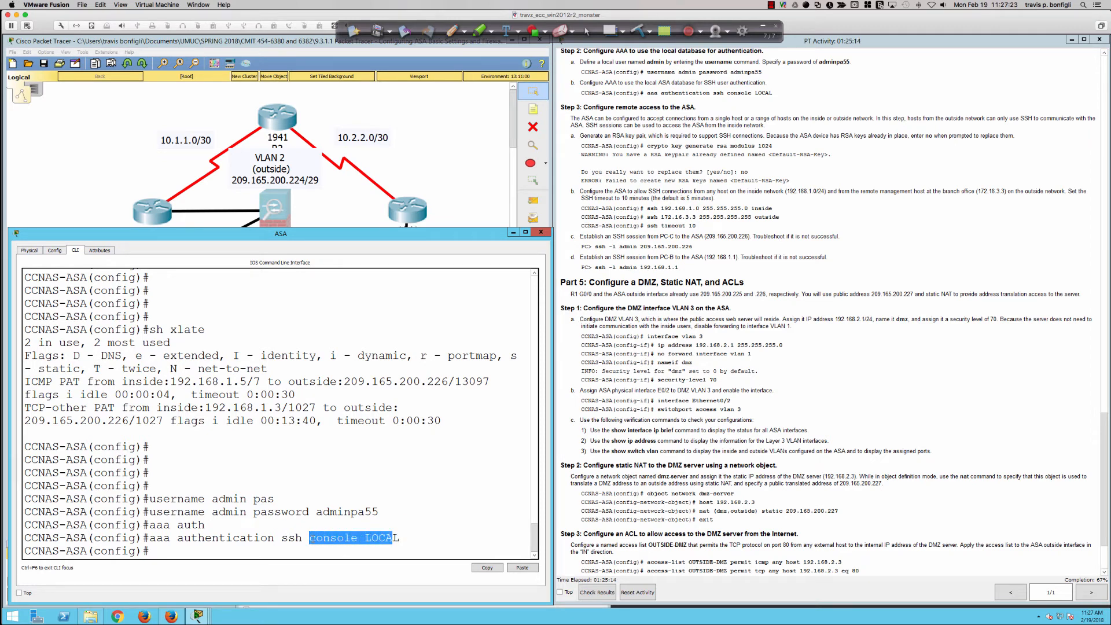
drag(400, 538, 309, 531)
click(411, 538)
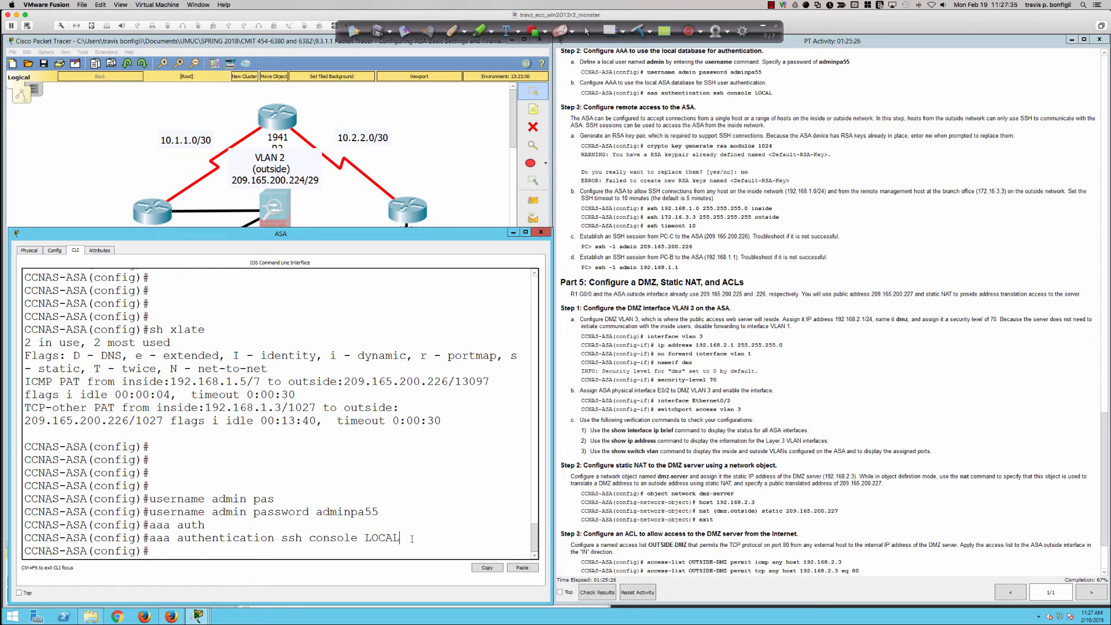
List the ASA's options for aaa authentication and aaa authentication ssh, and highlight the console keyword's description
text(aaa authen)
key(Tab)
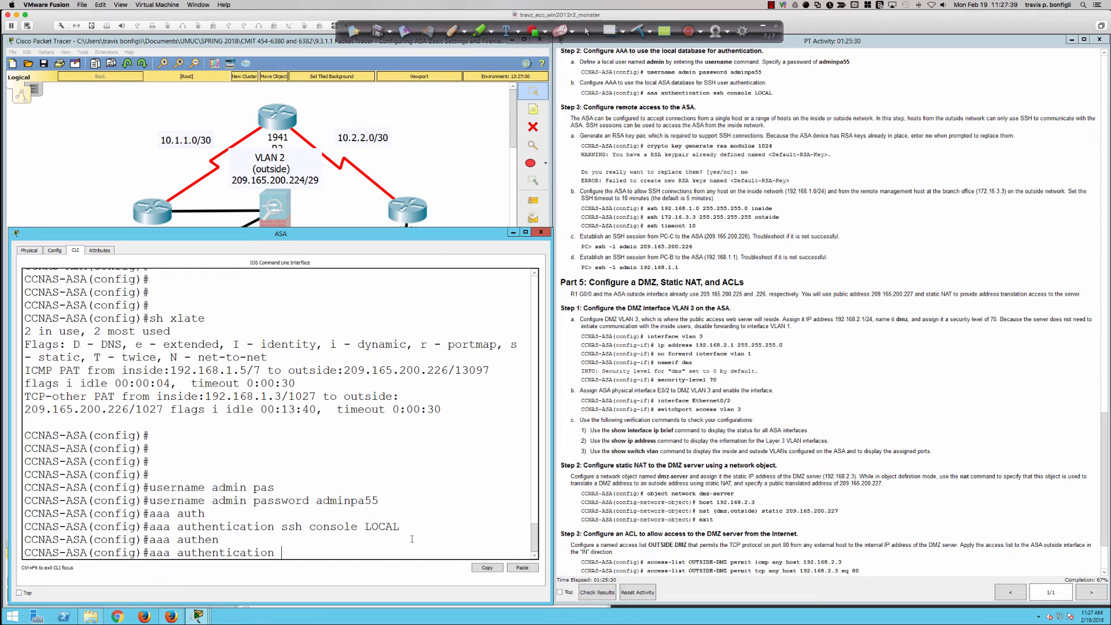
text(?ssh ?)
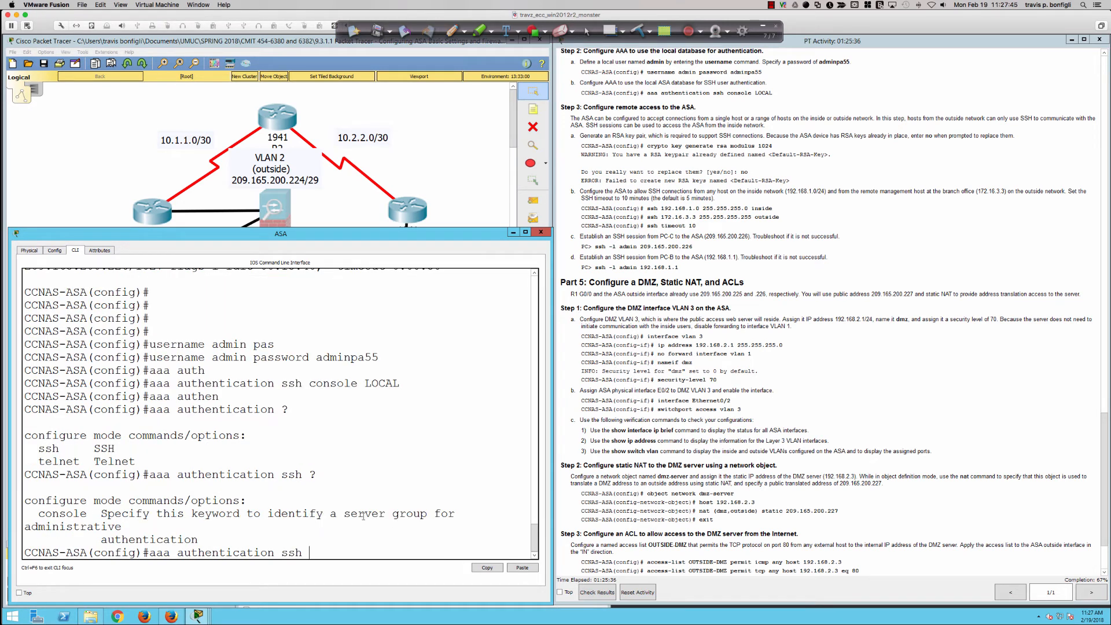
drag(240, 513, 370, 524)
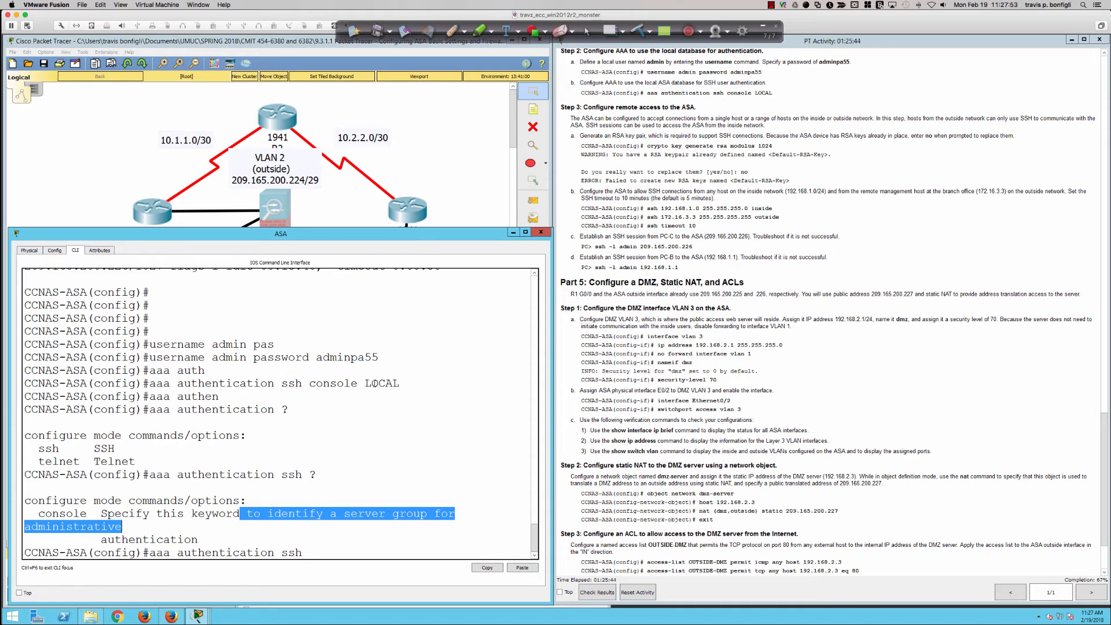
click(365, 546)
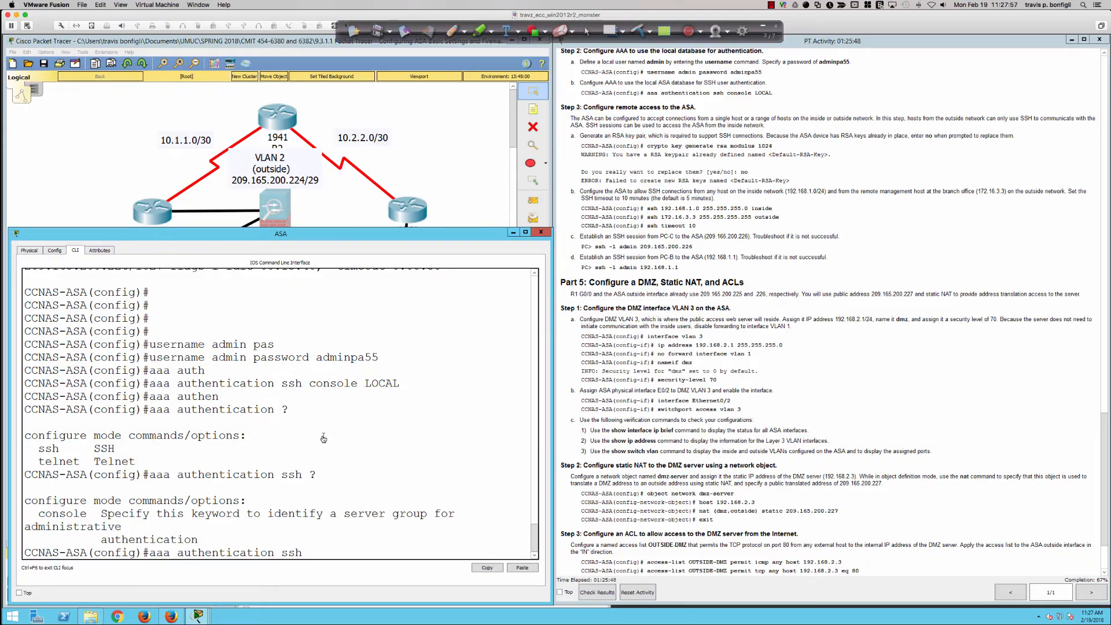
Switch to the SecureCRT session of the ASA 5505, quit the paged configuration listing and enter global configuration mode
key(super+Tab)
scroll(368, 347, down, 5)
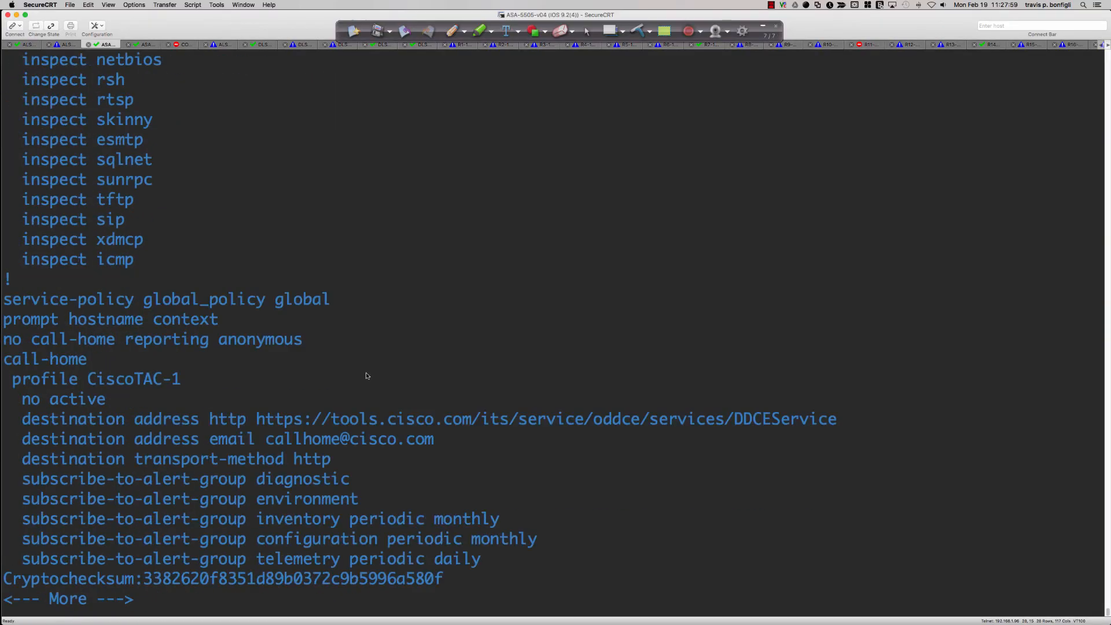
key(q)
key(Return)
key(Return)
key(Return)
key(Return)
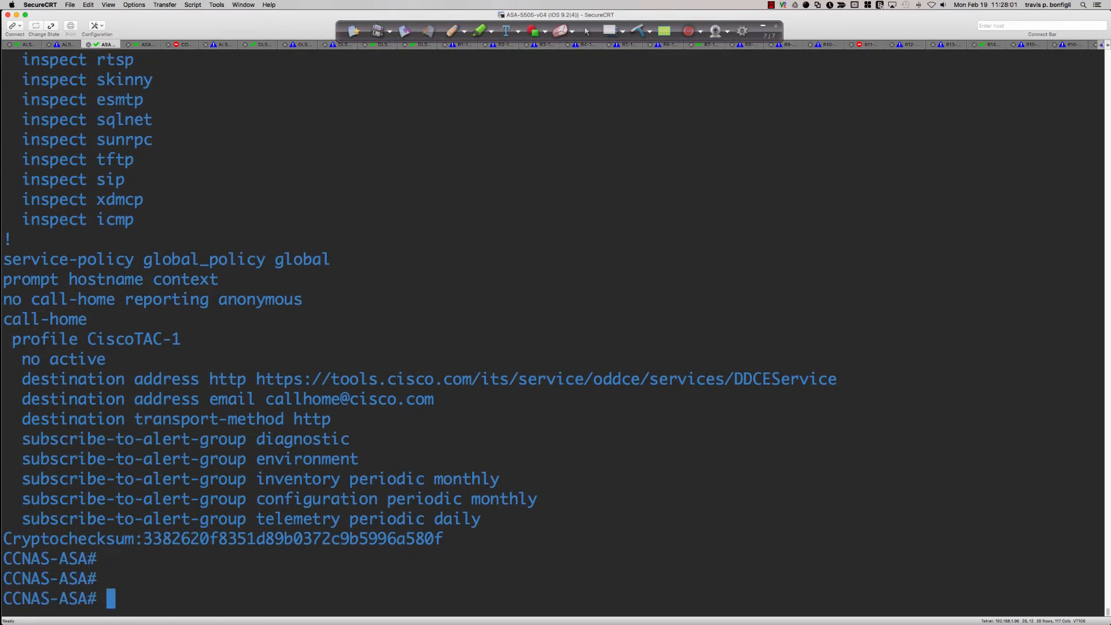
text(conf t)
key(Return)
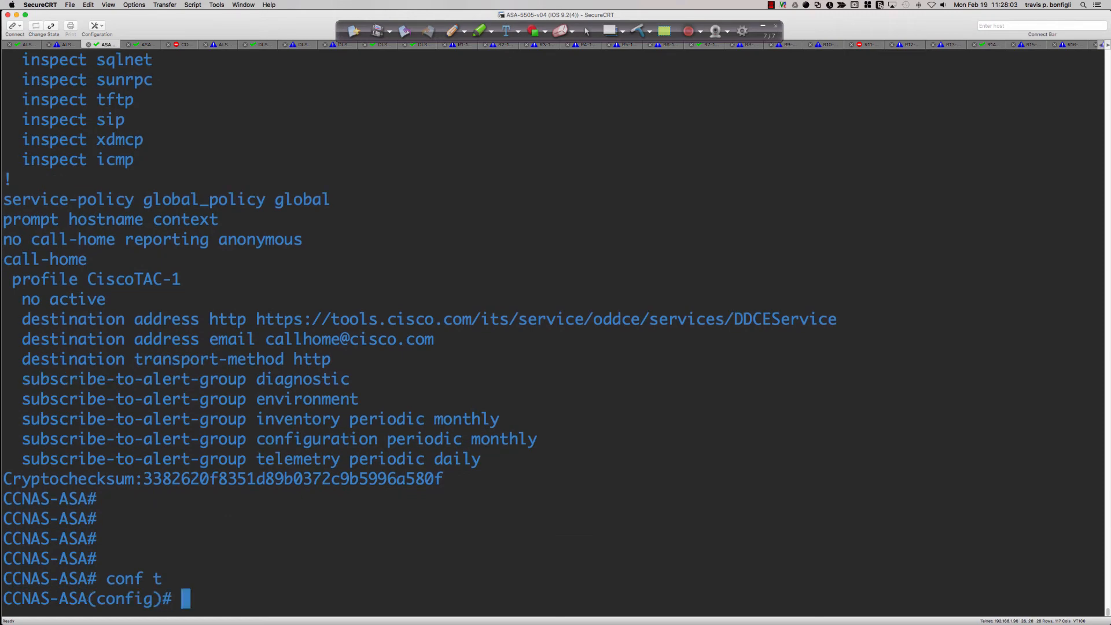
List the options for aaa authentication and aaa authentication serial, and highlight the serial entry
text(aaa authentic)
key(Tab)
text(?)
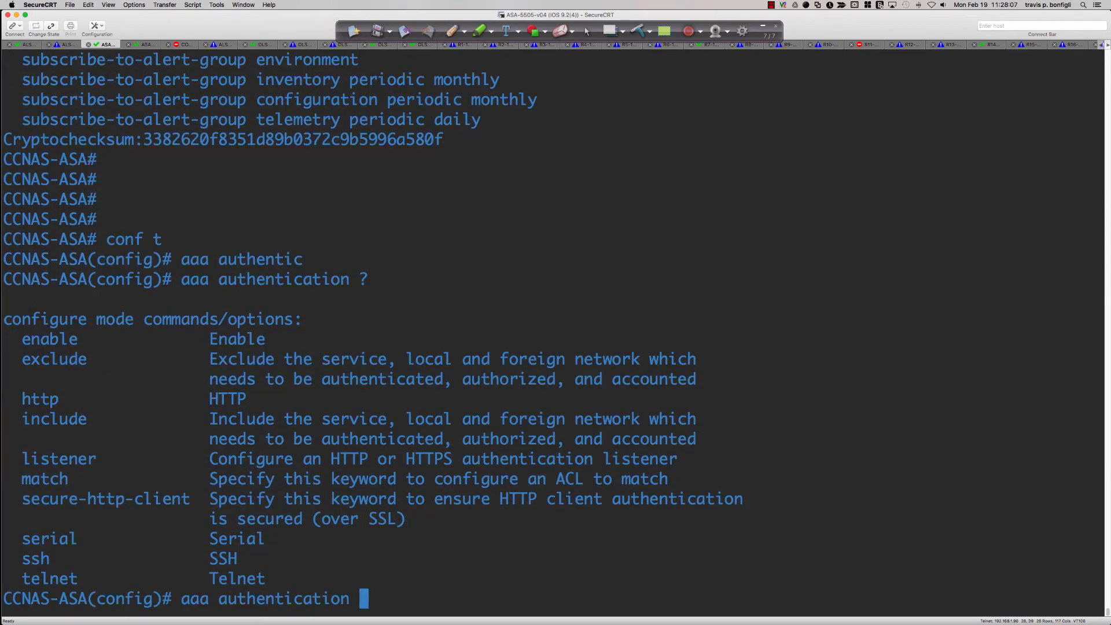
text(ser)
key(Tab)
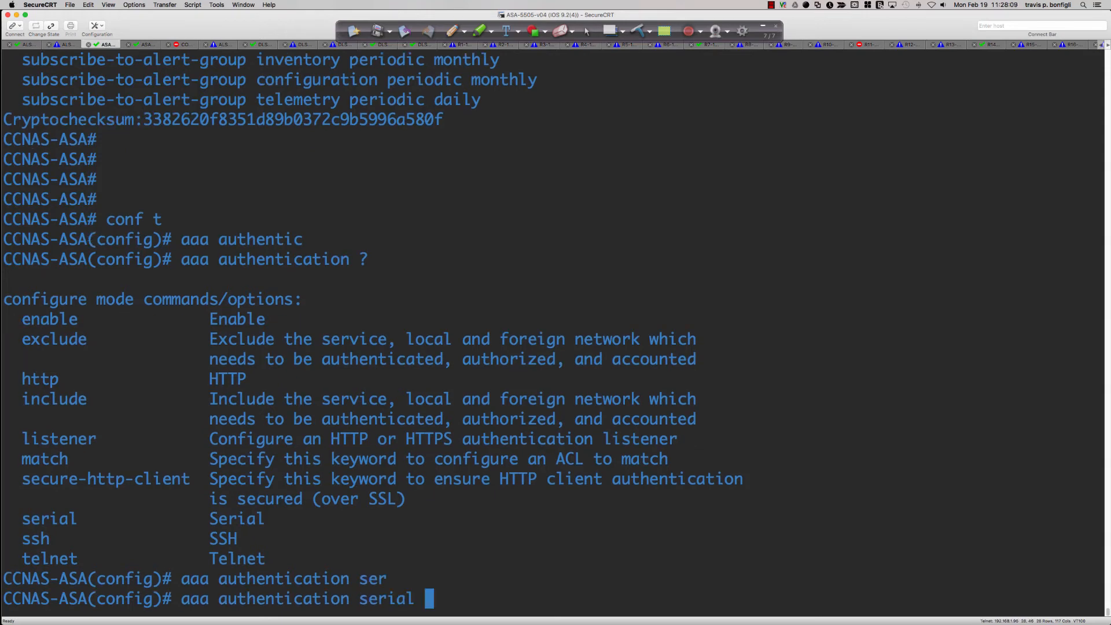
text(?)
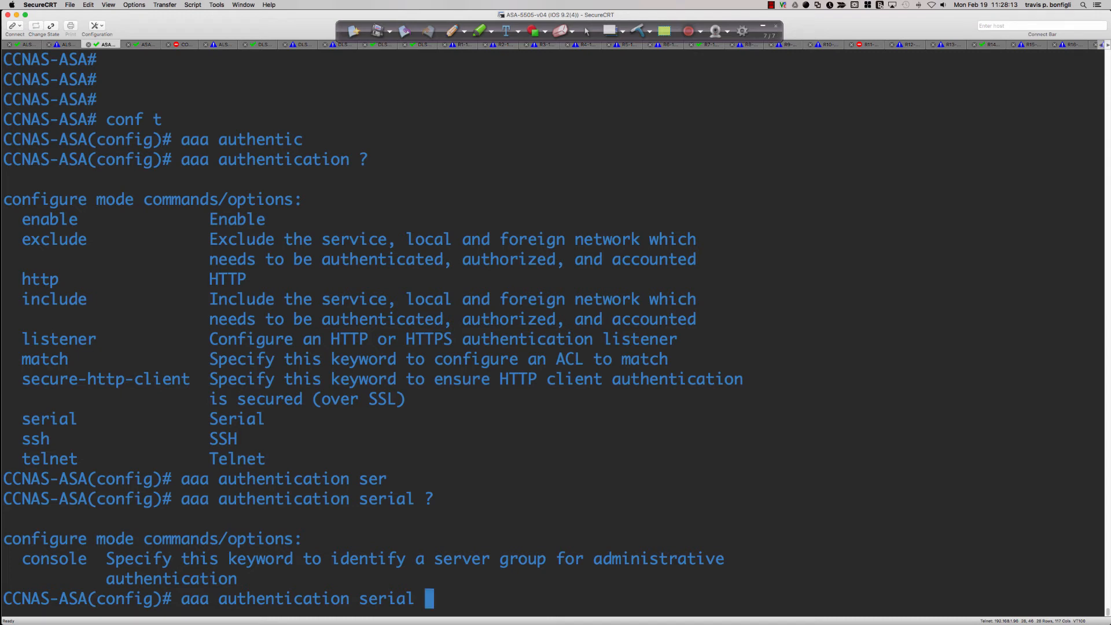
drag(209, 419, 266, 423)
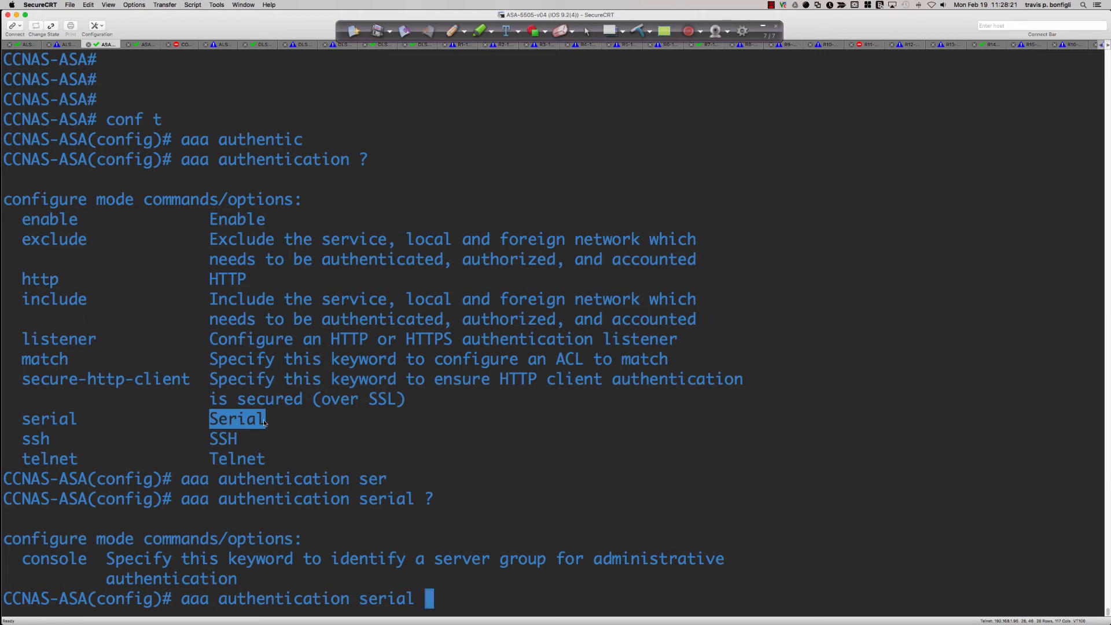
drag(265, 419, 26, 418)
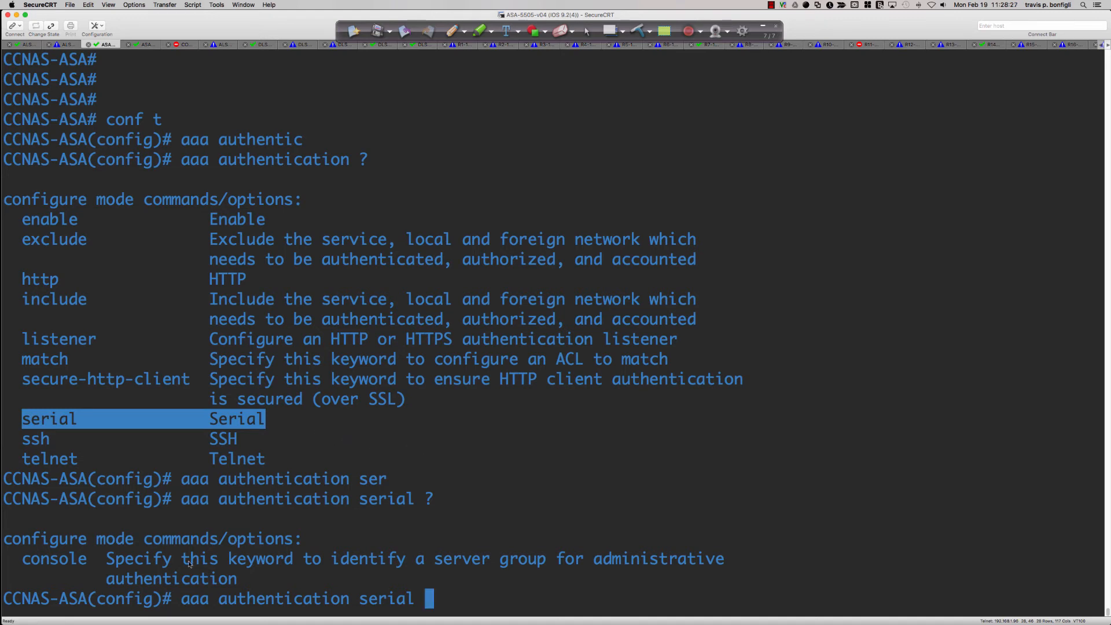
List the server options for aaa authentication serial console, highlighting the LOCAL and the RADIUS or TACACS+ descriptions
text(con)
key(Tab)
text(?)
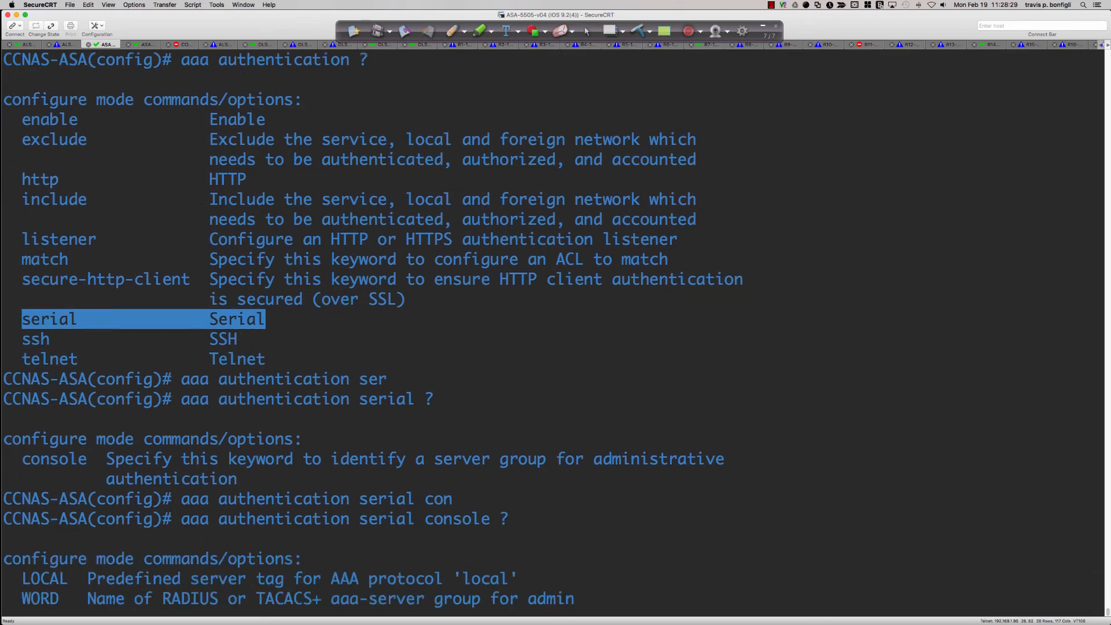
drag(88, 540, 519, 544)
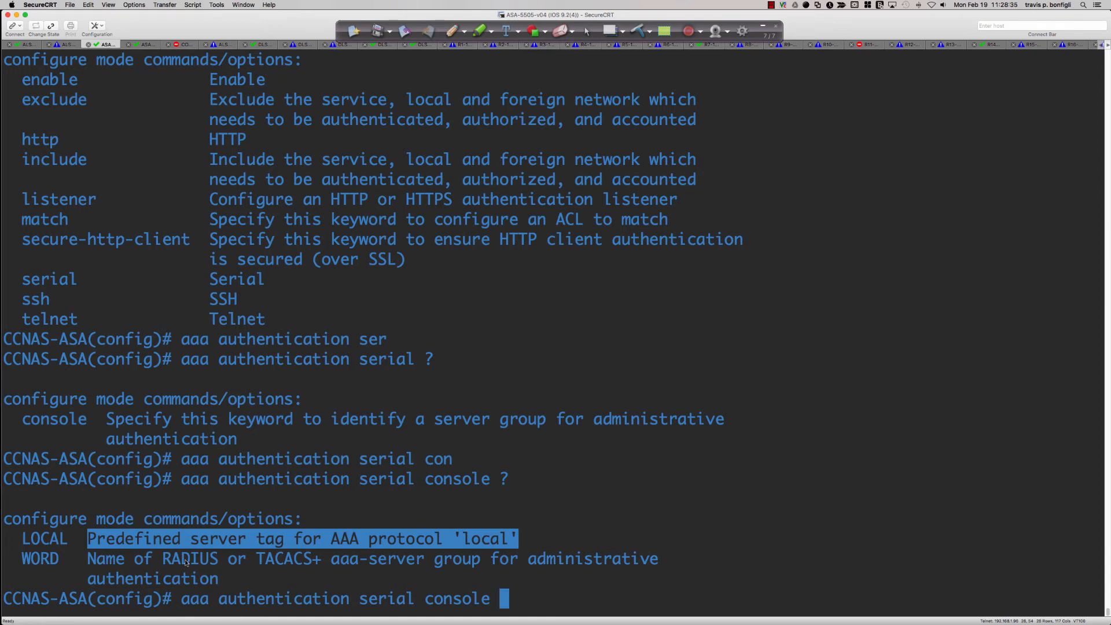
drag(181, 558, 579, 579)
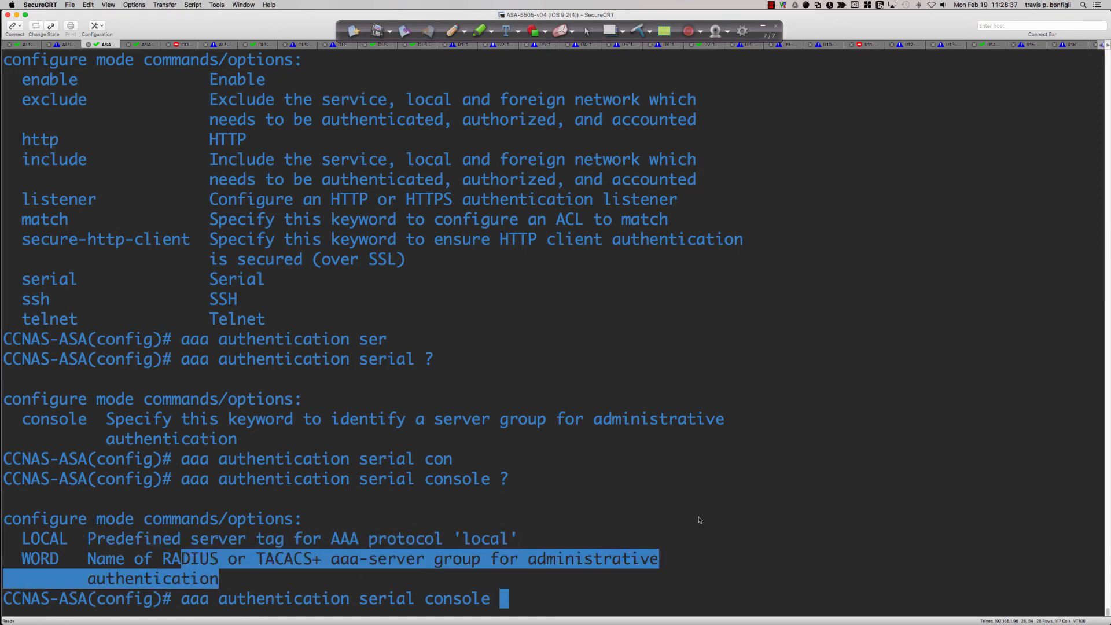
click(677, 532)
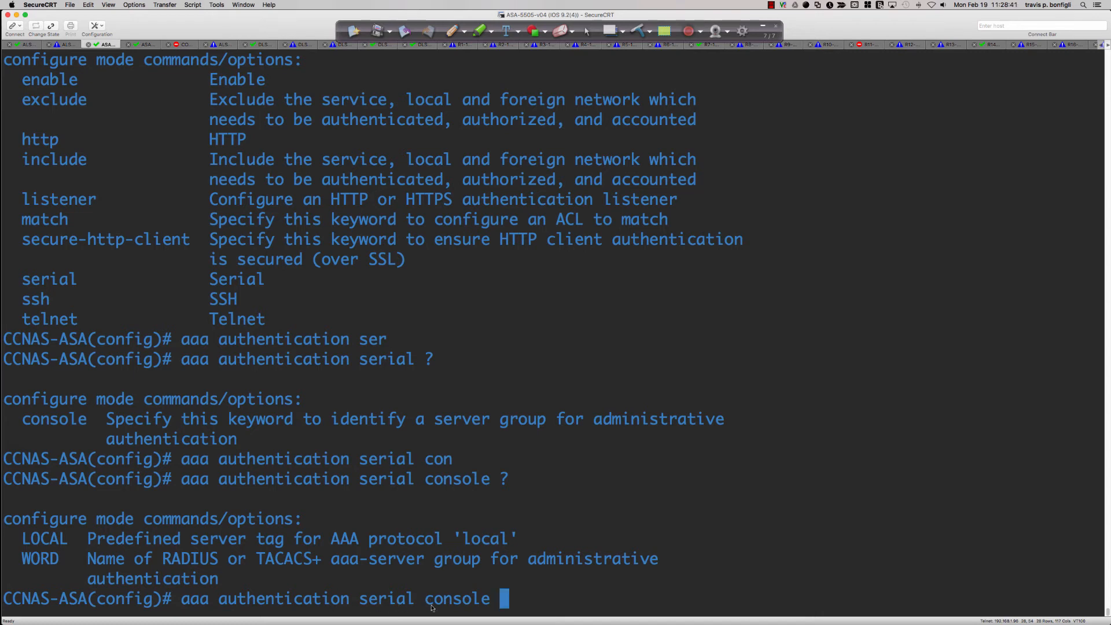
Erase the console keyword from the pending aaa authentication serial command and enter it again
key(BackSpace)
key(BackSpace)
key(BackSpace)
key(BackSpace)
key(BackSpace)
key(BackSpace)
key(BackSpace)
key(BackSpace)
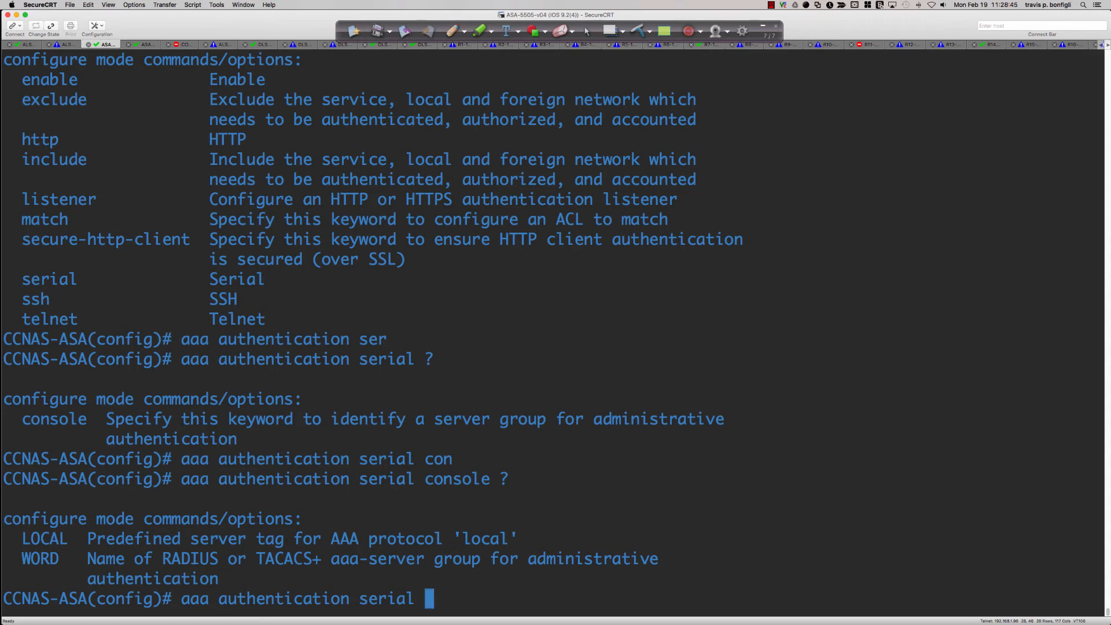
text(console)
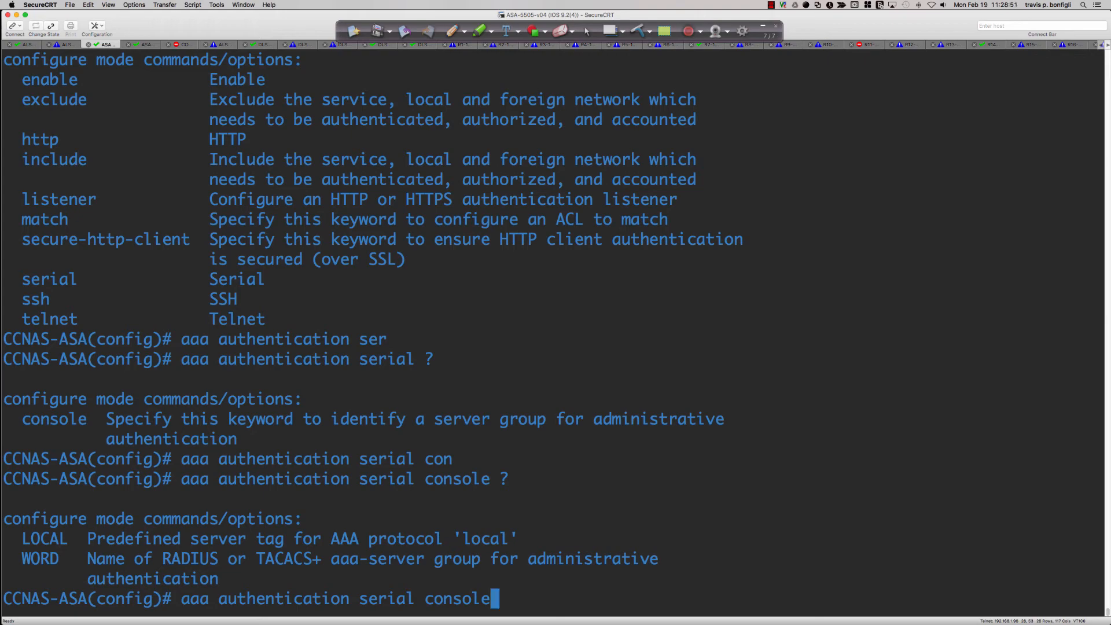
Switch back to Packet Tracer and clear the unfinished aaa authentication ssh command from the ASA prompt
key(super+Tab)
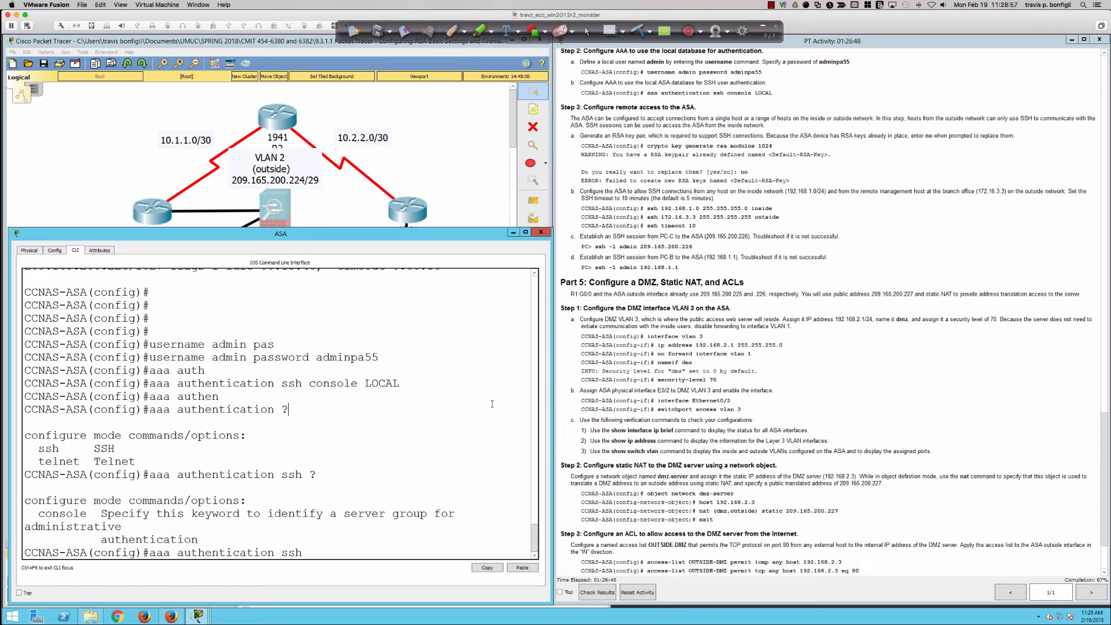
key(BackSpace)
key(BackSpace)
key(BackSpace)
key(BackSpace)
key(BackSpace)
key(BackSpace)
key(BackSpace)
key(BackSpace)
key(BackSpace)
key(BackSpace)
key(BackSpace)
key(BackSpace)
key(BackSpace)
key(BackSpace)
key(BackSpace)
key(BackSpace)
key(BackSpace)
key(BackSpace)
key(BackSpace)
key(BackSpace)
key(Return)
key(Return)
key(Return)
key(Return)
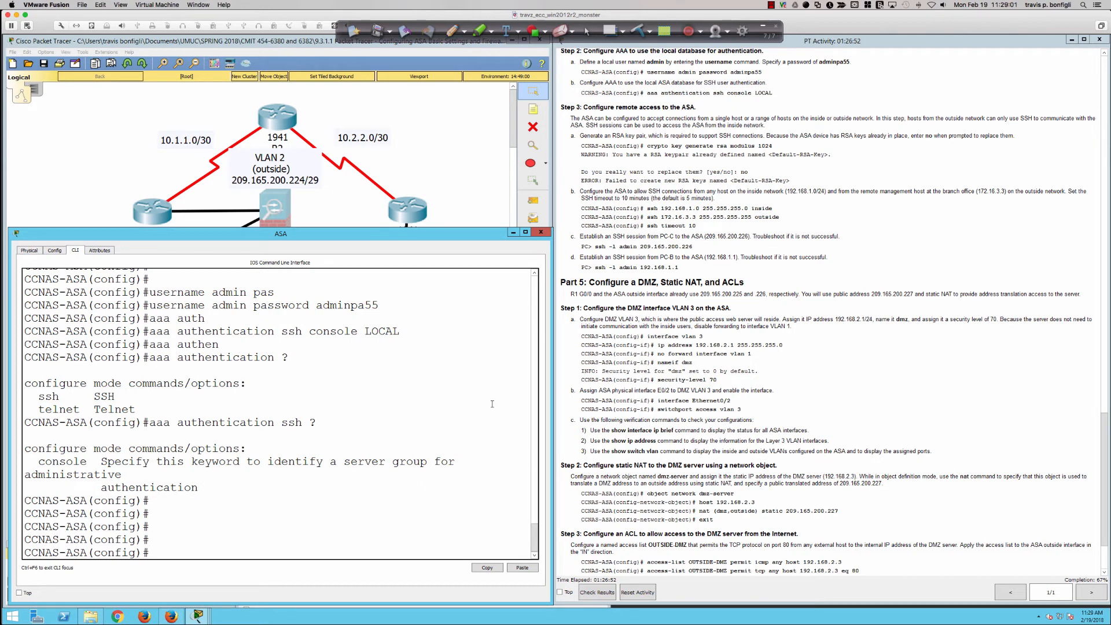
Recall the earlier aaa authentication ssh console LOCAL command and run it again on the ASA
key(Up)
key(Up)
key(Up)
key(Up)
key(Down)
key(Down)
key(Return)
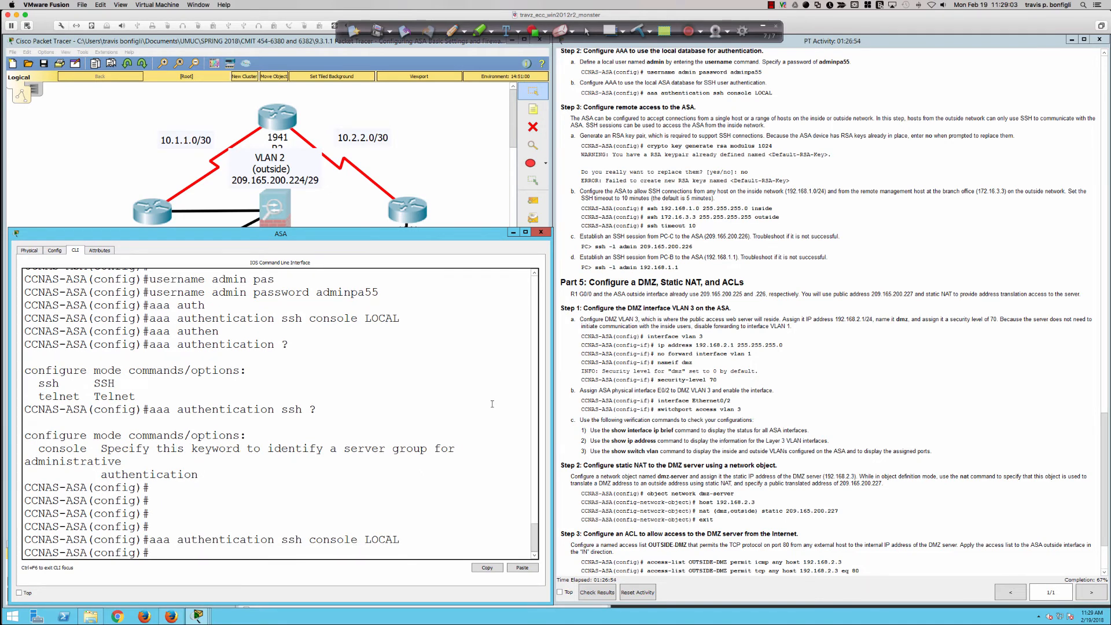
Examine the remote access instructions, highlighting the ssh commands for the inside network 192.168.1.0 and the outside host 172.16.3.3
key(Return)
key(Return)
key(Return)
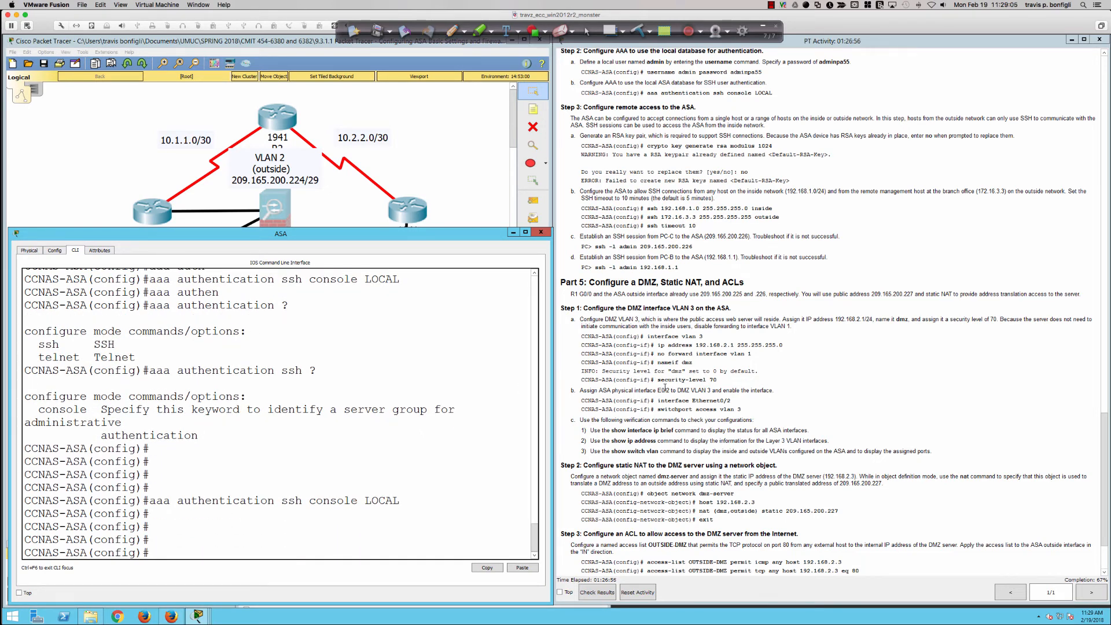
scroll(646, 387, down, 1)
scroll(646, 386, down, 1)
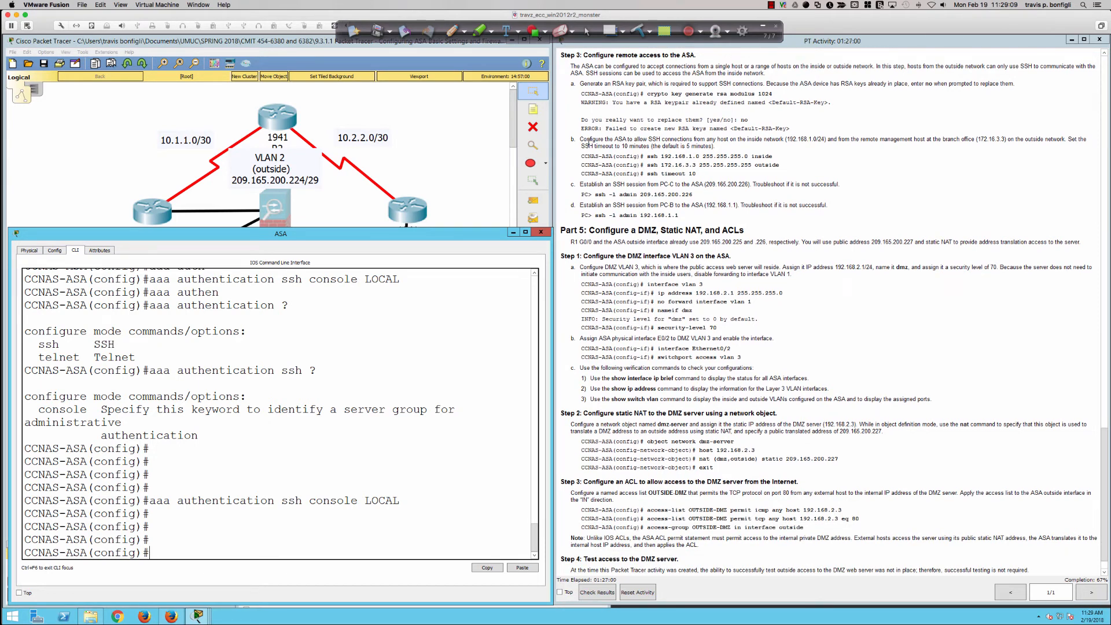
drag(588, 144, 717, 173)
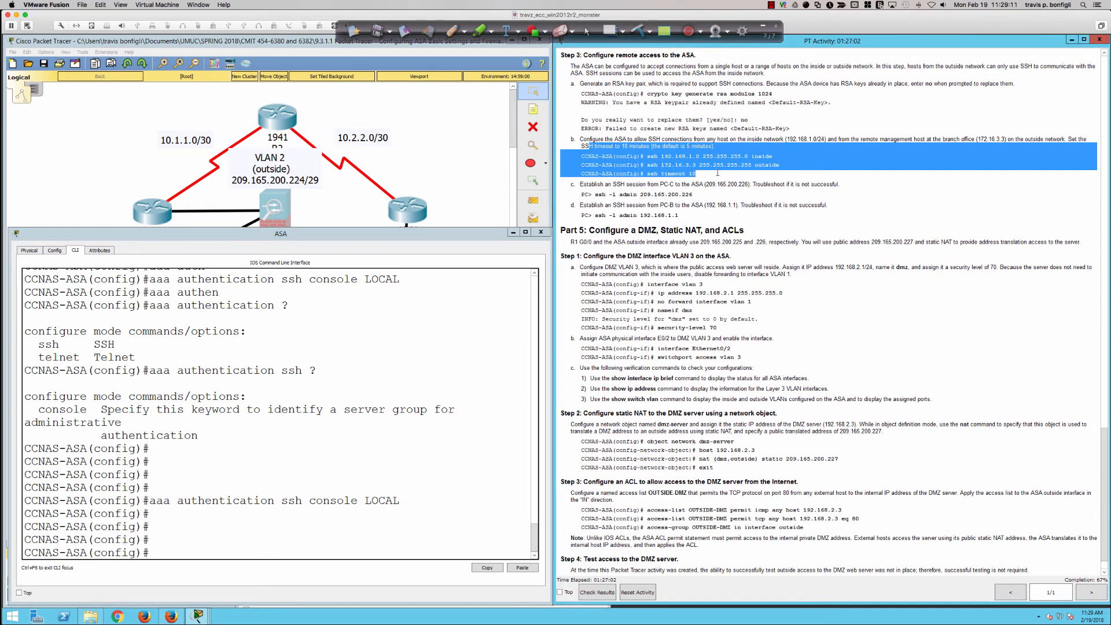
click(718, 173)
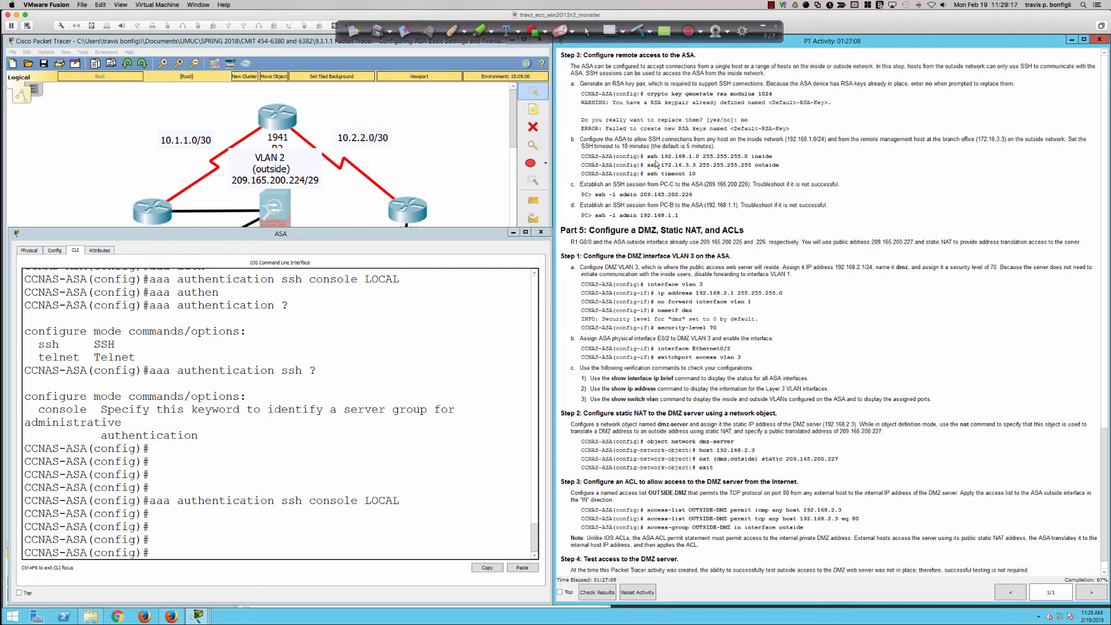
drag(747, 156, 778, 156)
drag(631, 156, 778, 156)
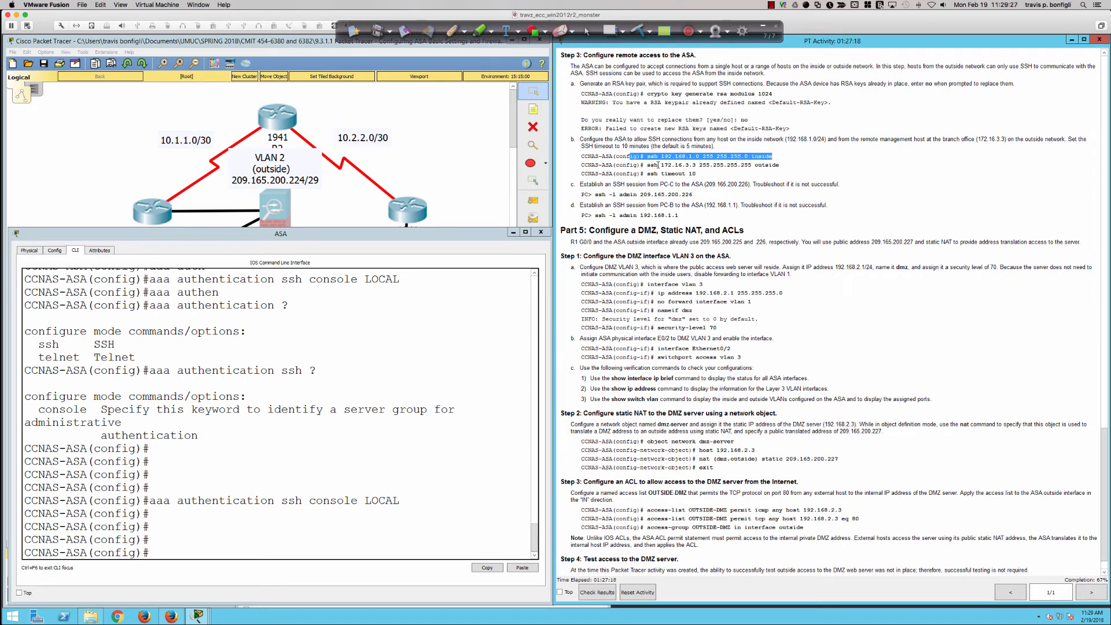
drag(643, 165, 779, 166)
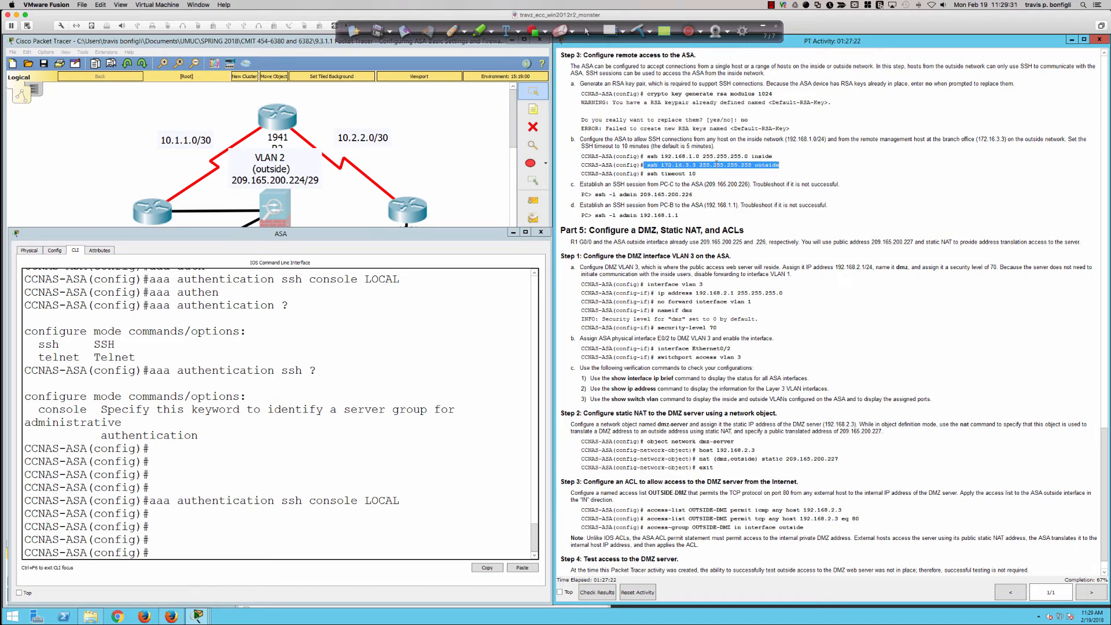
click(643, 115)
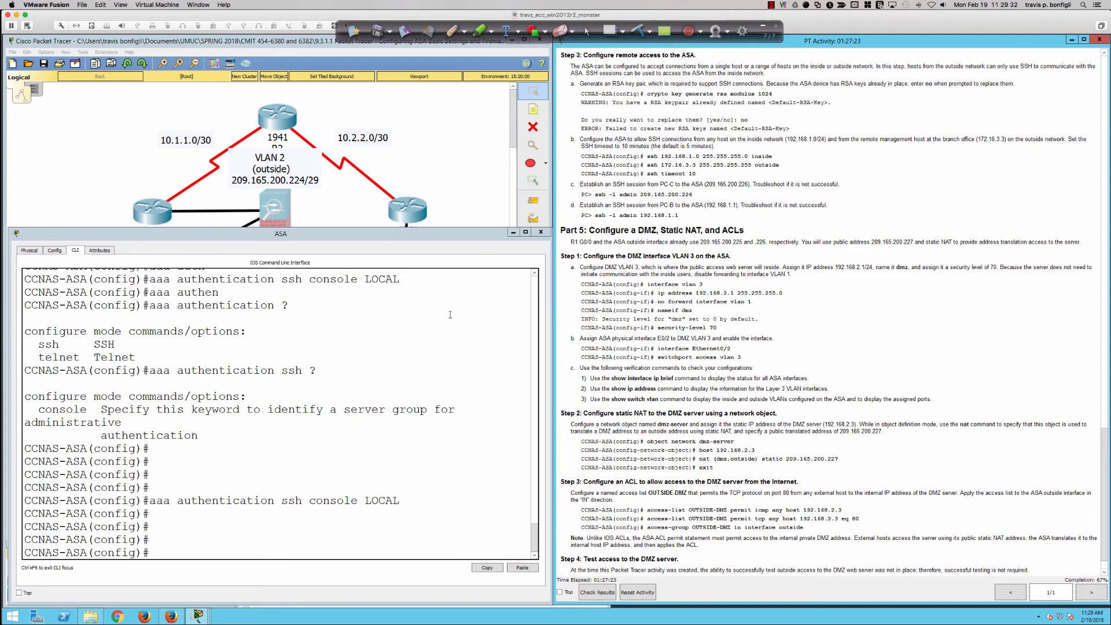
Run crypto key generate rsa modulus 1024 on the ASA and answer no to replacing the existing key pair
click(391, 381)
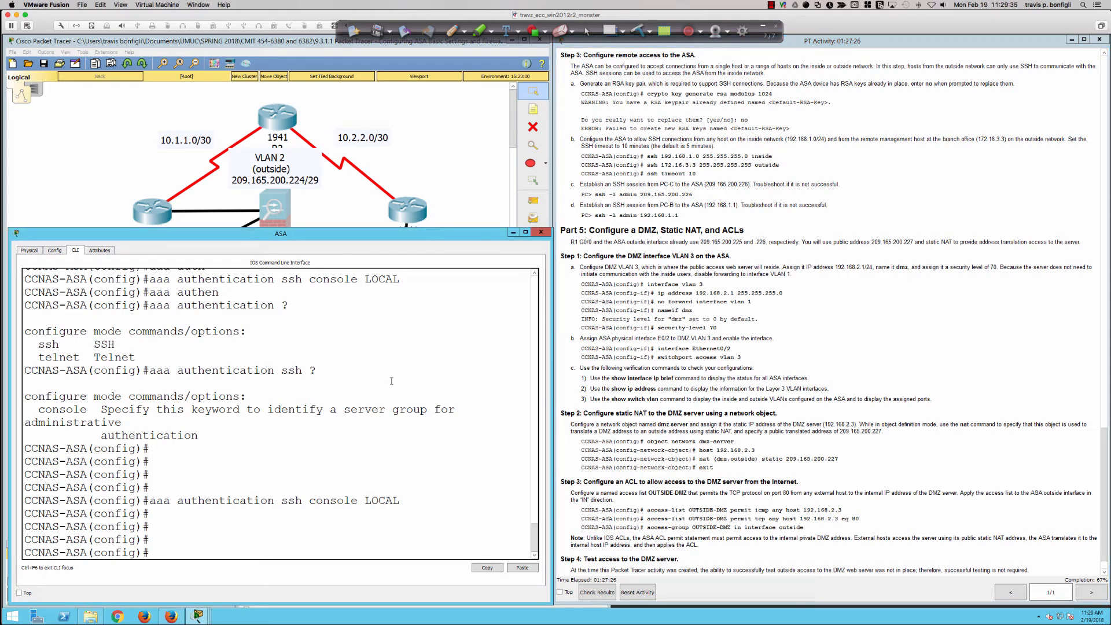
text(cryp)
key(Tab)
text(key g)
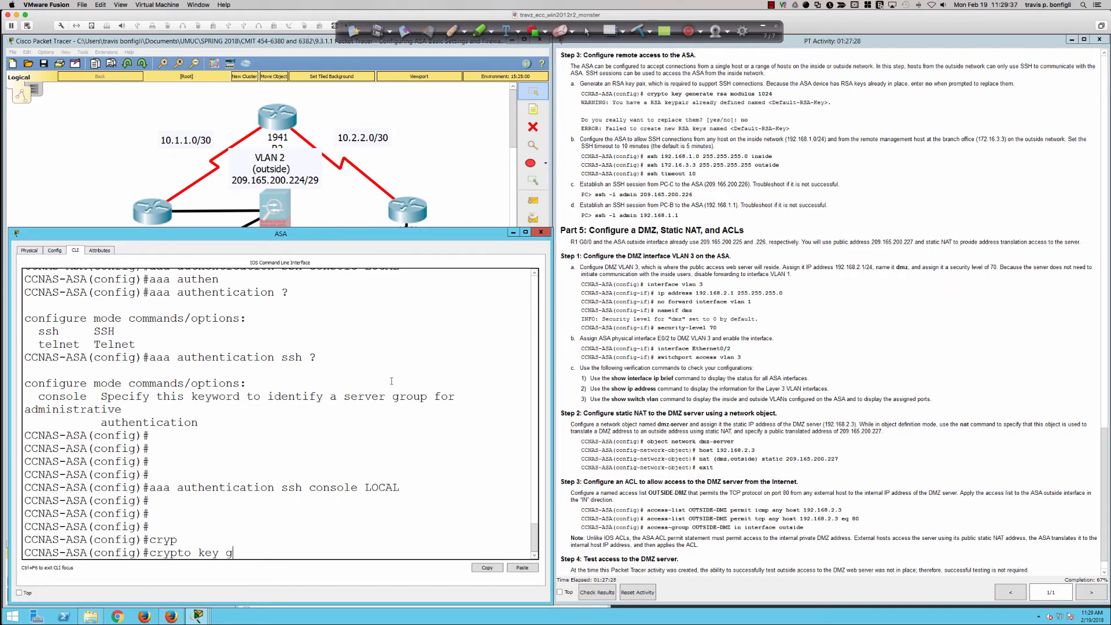
text(ener)
key(Tab)
text(rsa)
key(Tab)
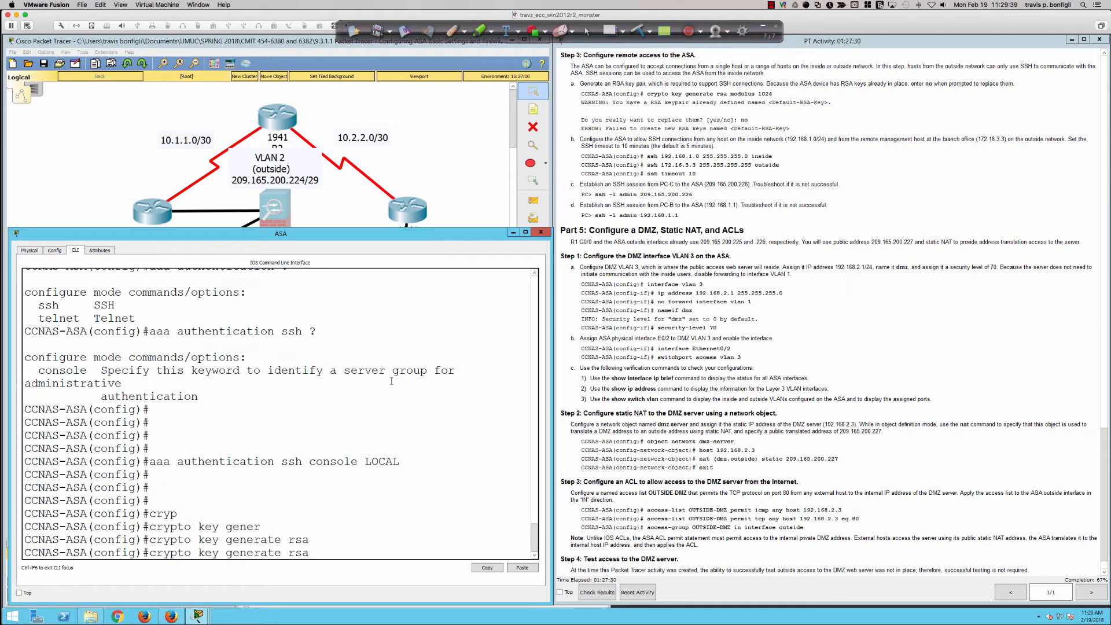
text(mod)
key(Tab)
text(1024)
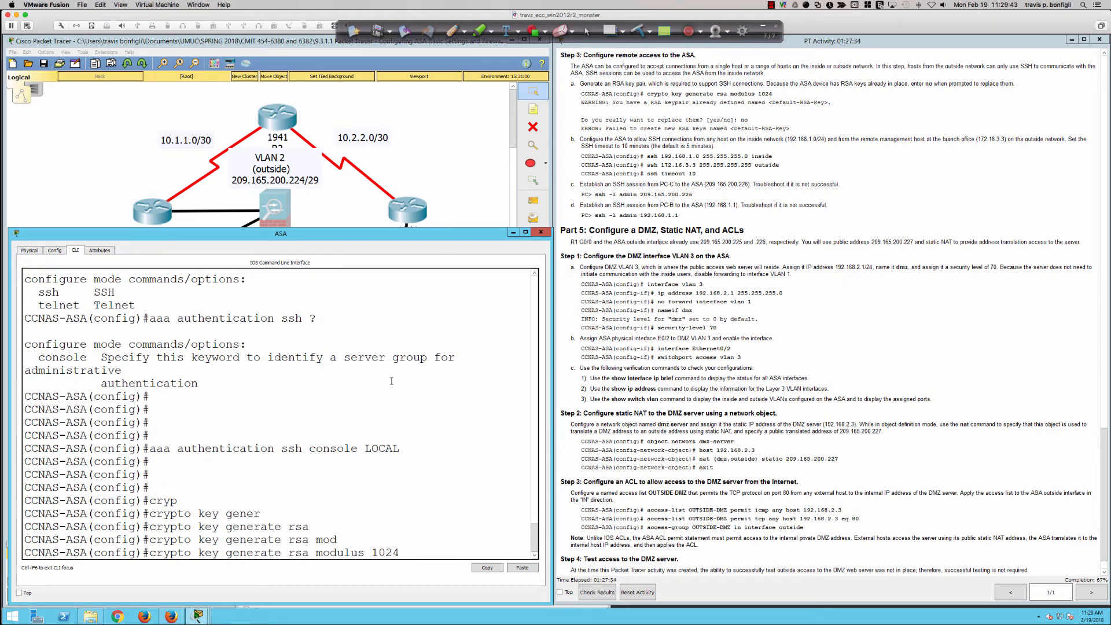
key(Return)
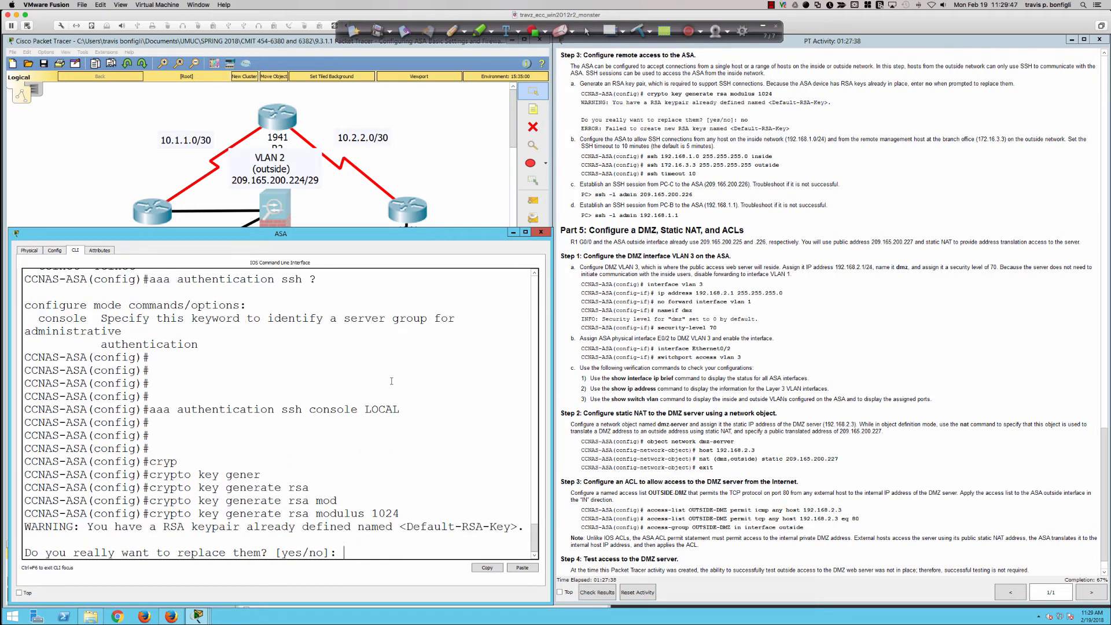
text(no)
key(Return)
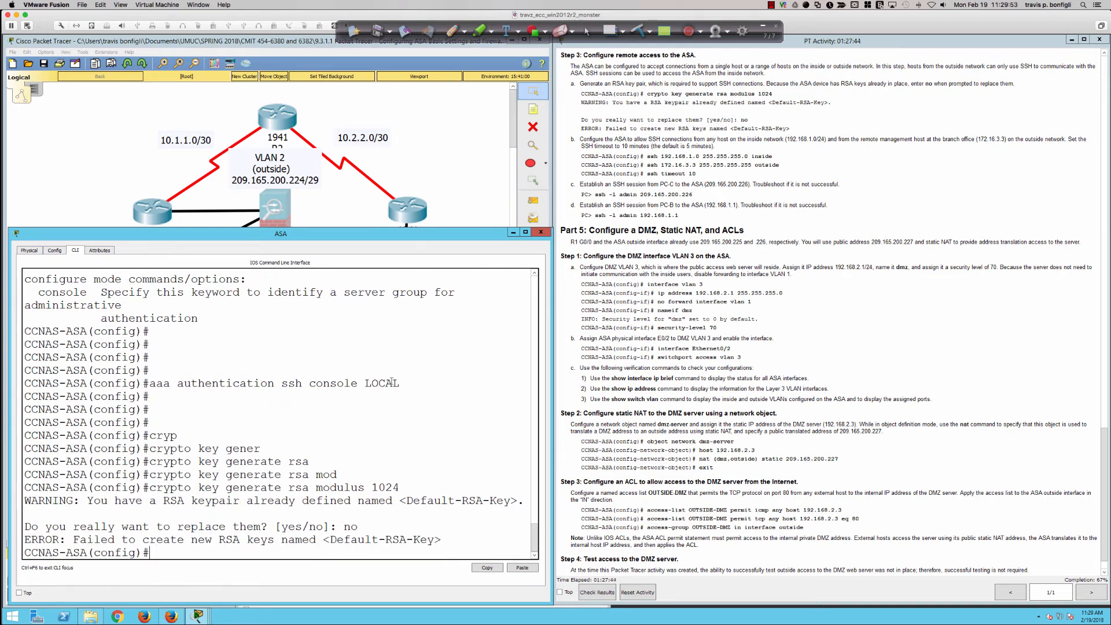
key(Return)
key(Return)
key(Return)
key(Return)
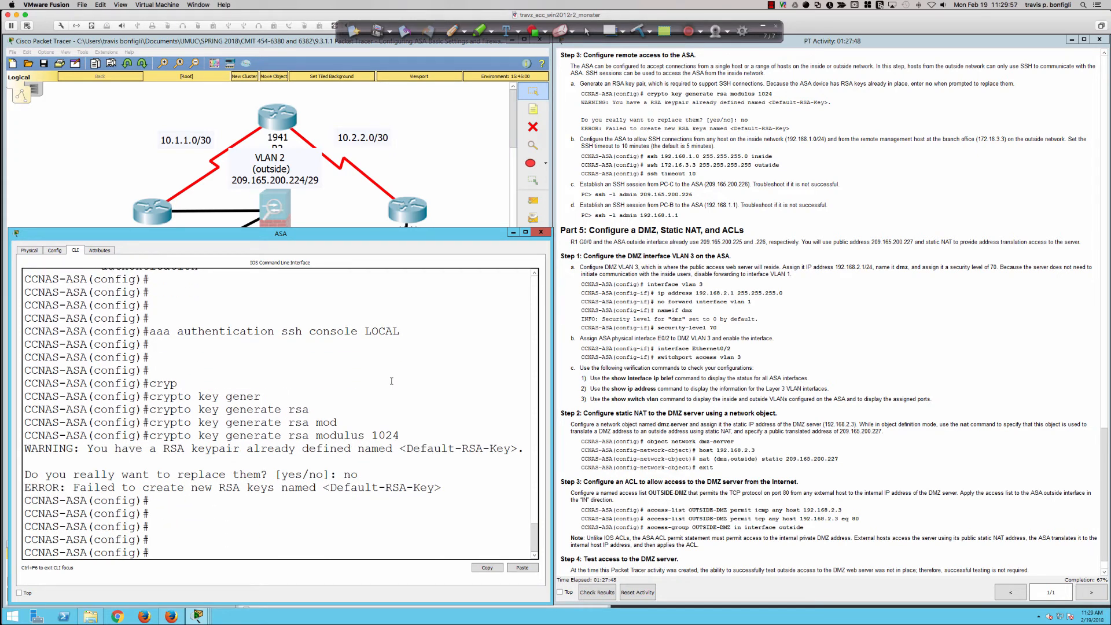
key(Return)
key(Return)
key(Return)
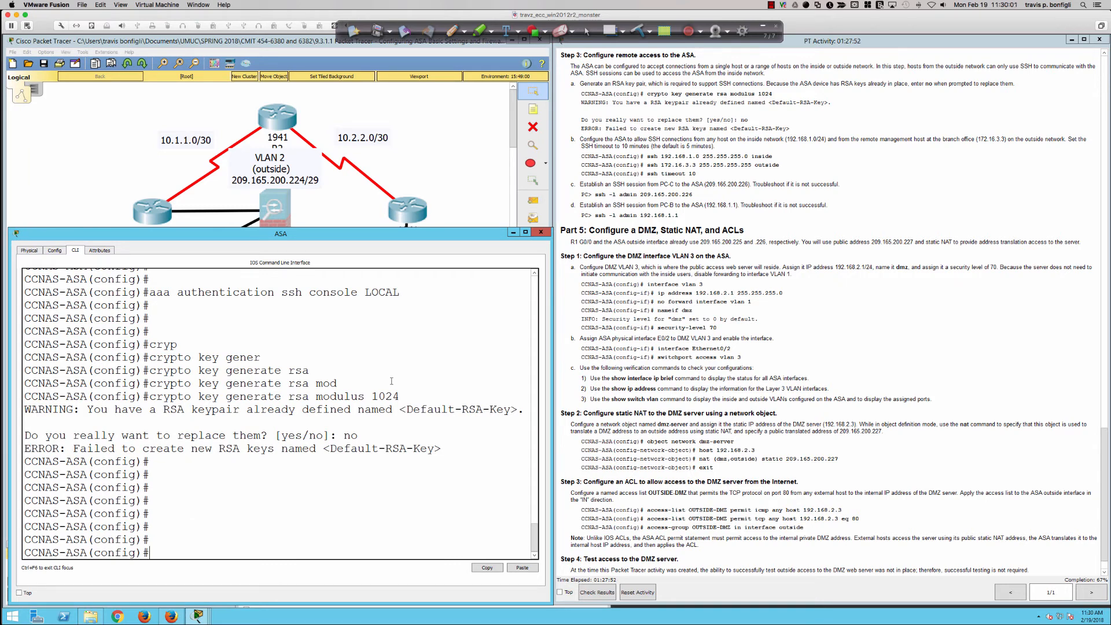
key(Return)
key(Return)
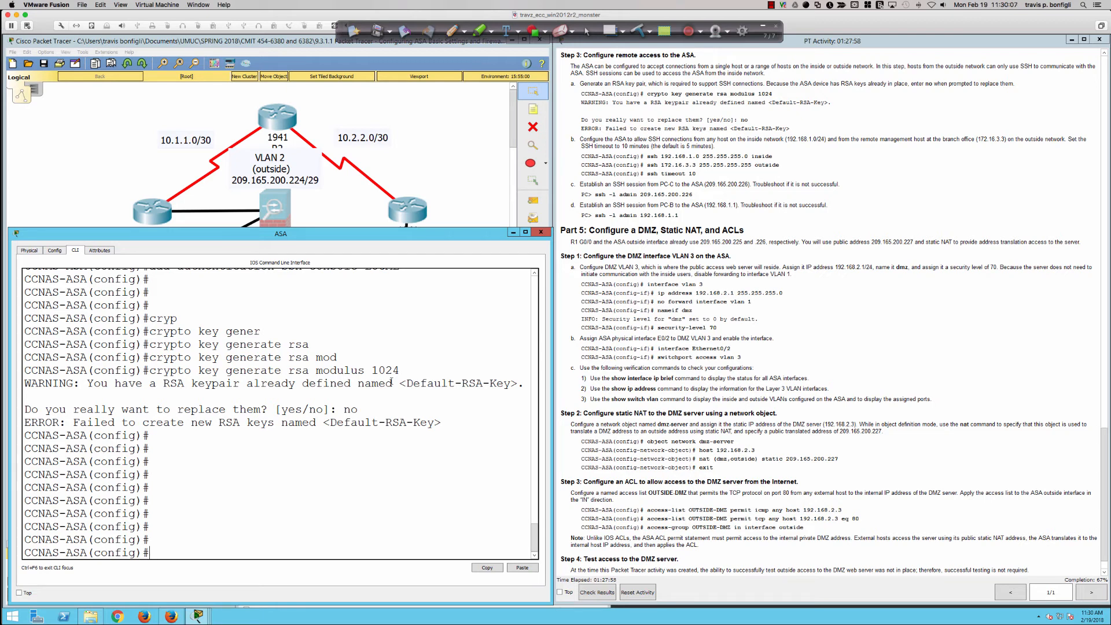
Allow SSH from the inside network on the ASA with ssh 192.168.1.0 255.255.255.0 inside
text(ssh )
text(192.168.1)
text(.10)
key(BackSpace)
key(BackSpace)
key(BackSpace)
text(0 255.255.255.0)
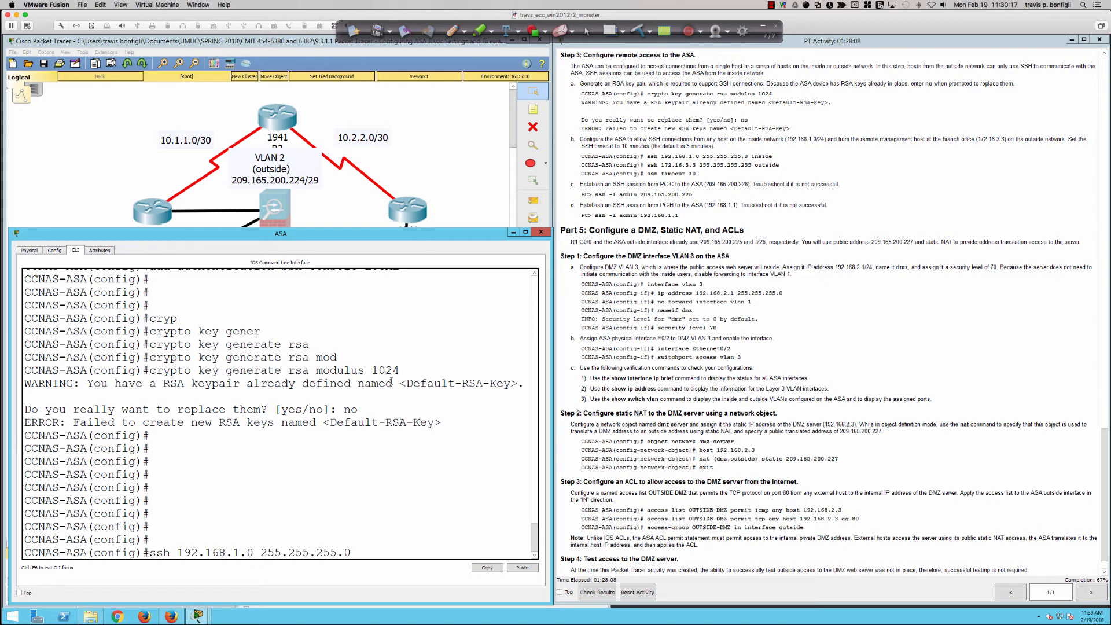
text( inside)
key(Return)
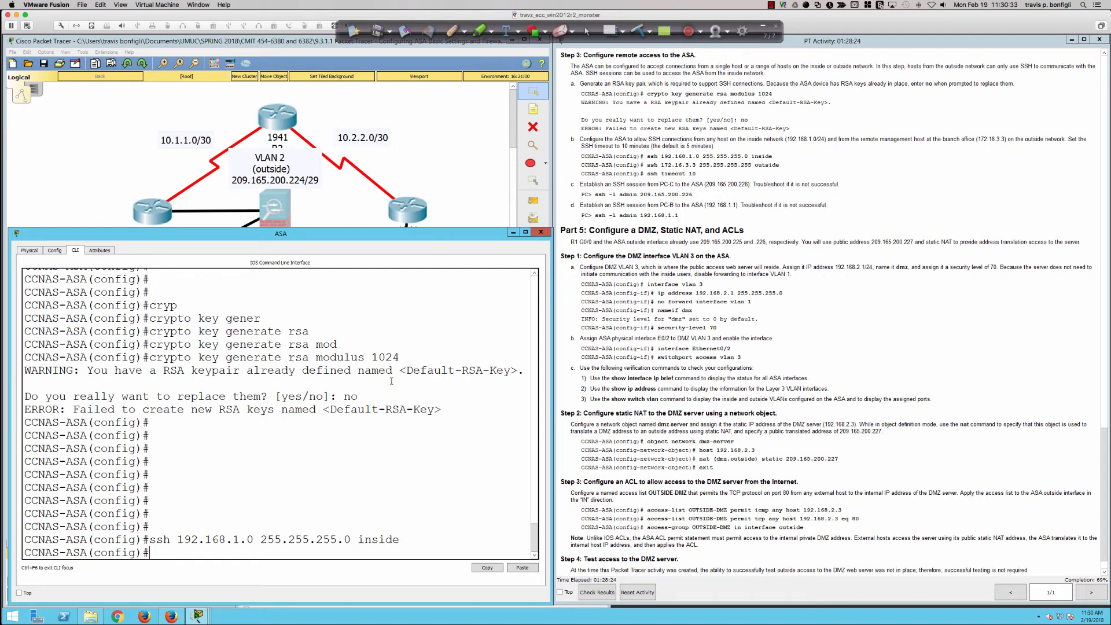
Allow SSH from the remote management host on the ASA with ssh 172.16.3.3 255.255.255.255 outside
text(ssh 172.16.3.3)
text(255.255.)
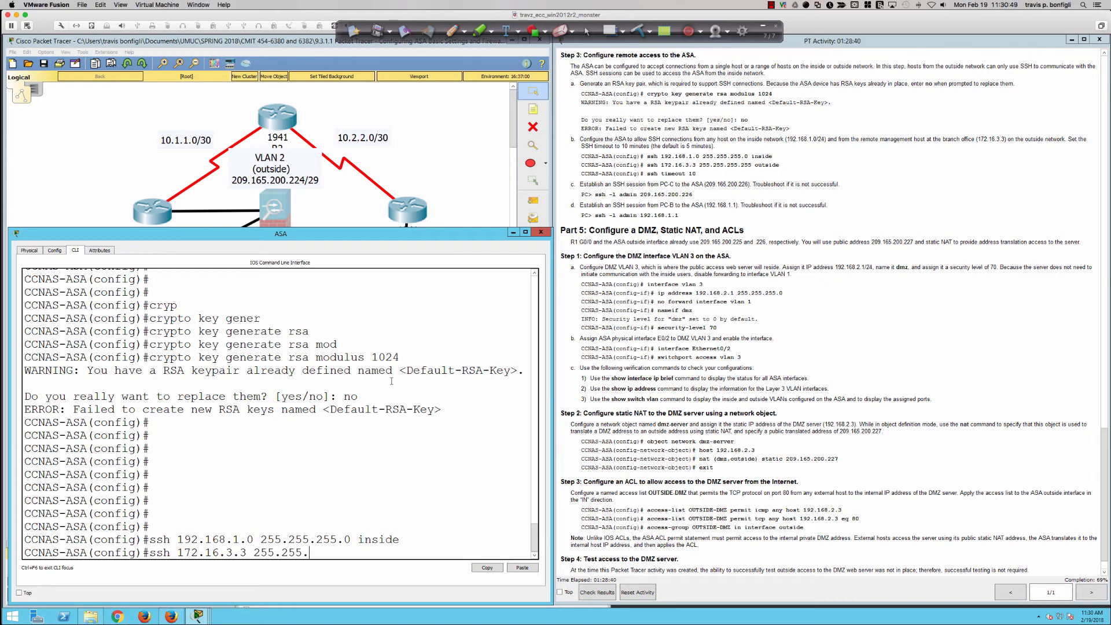
text(255.255)
drag(245, 553, 225, 552)
click(372, 552)
text(outside)
key(Return)
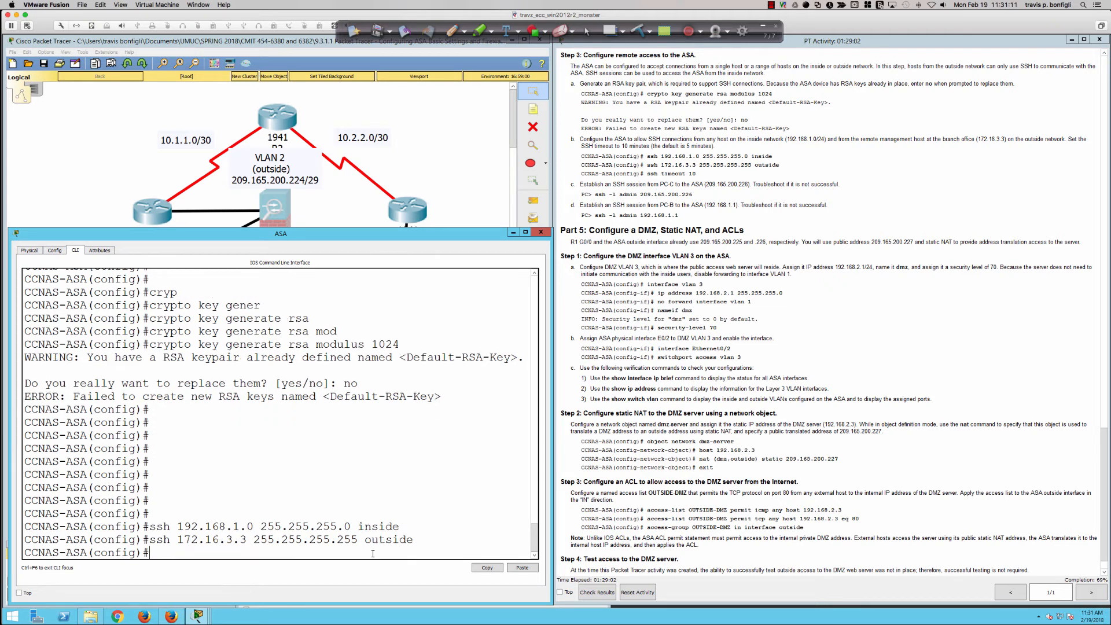
key(Return)
key(Return)
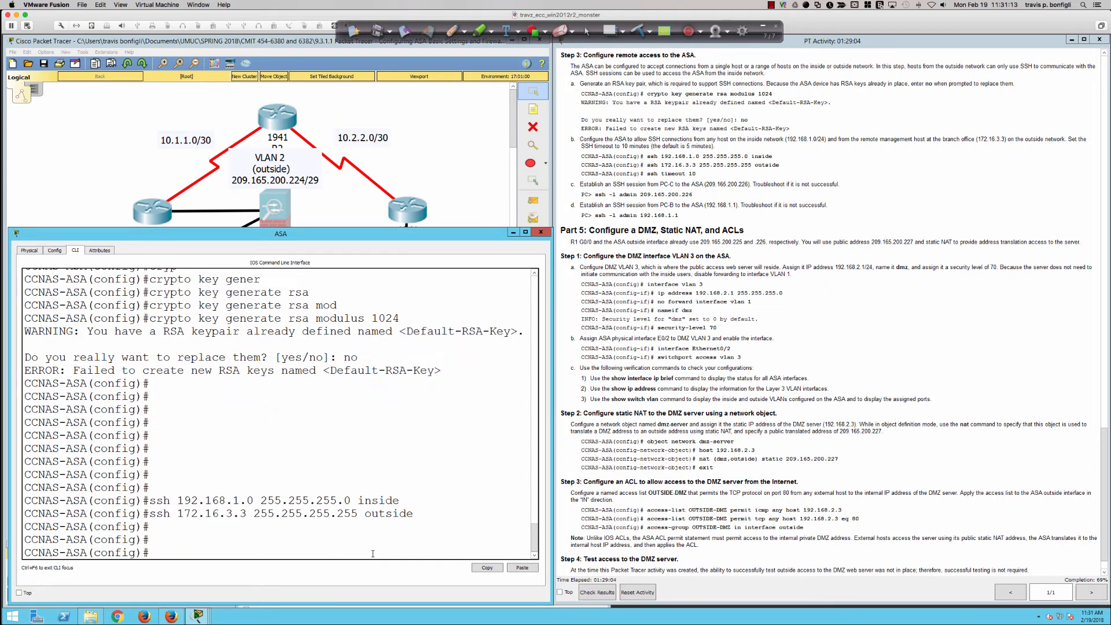
Set the ASA's SSH idle timeout to 10 minutes with ssh timeout 10
text(ssh tim)
key(Tab)
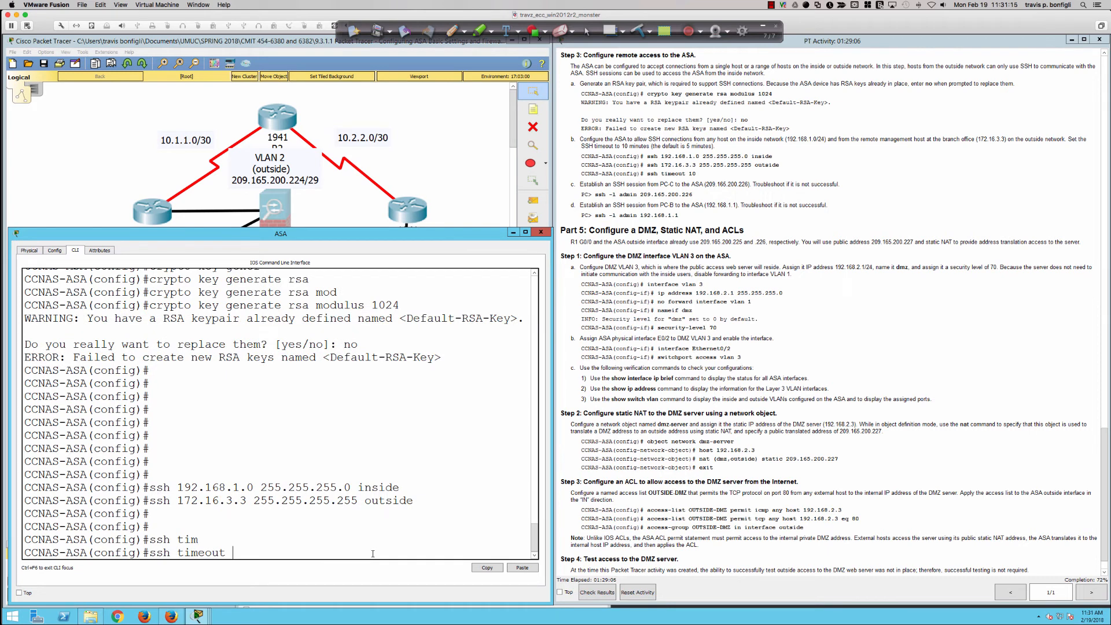
text(10)
key(Return)
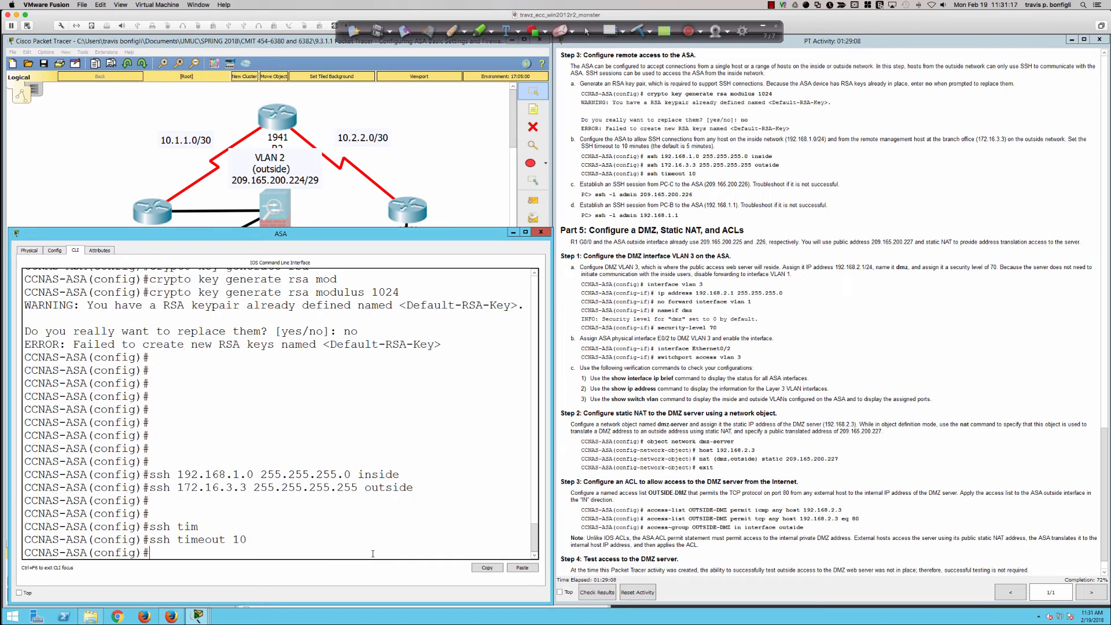
key(Return)
key(Return)
List the allowed values for the ssh timeout command with context help and clear the unfinished command from the prompt
text(ssh tim)
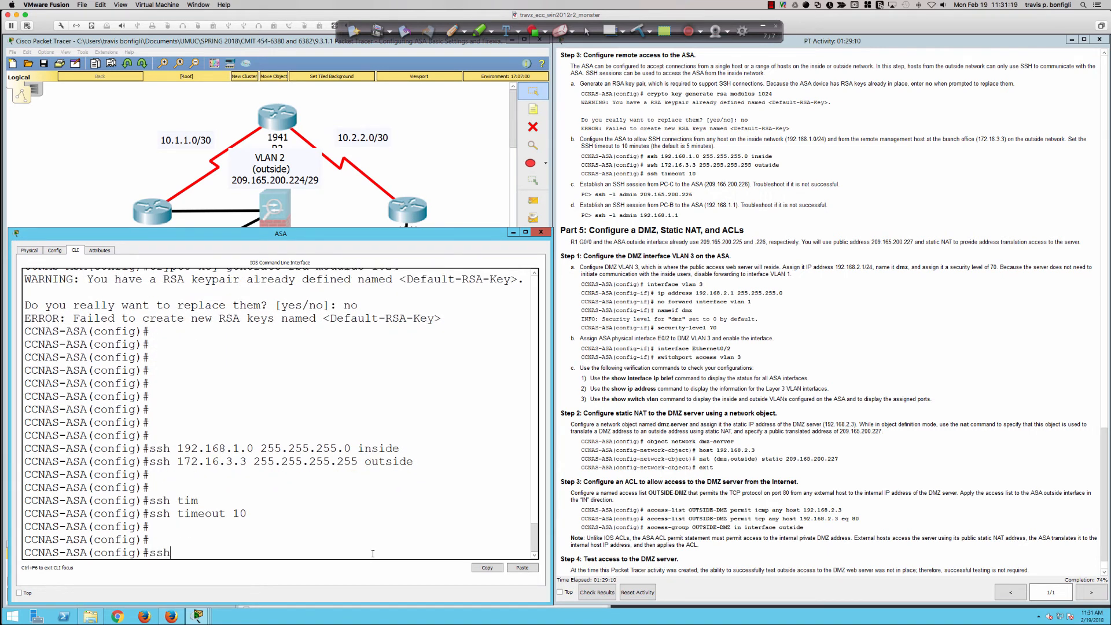
key(Tab)
text(?)
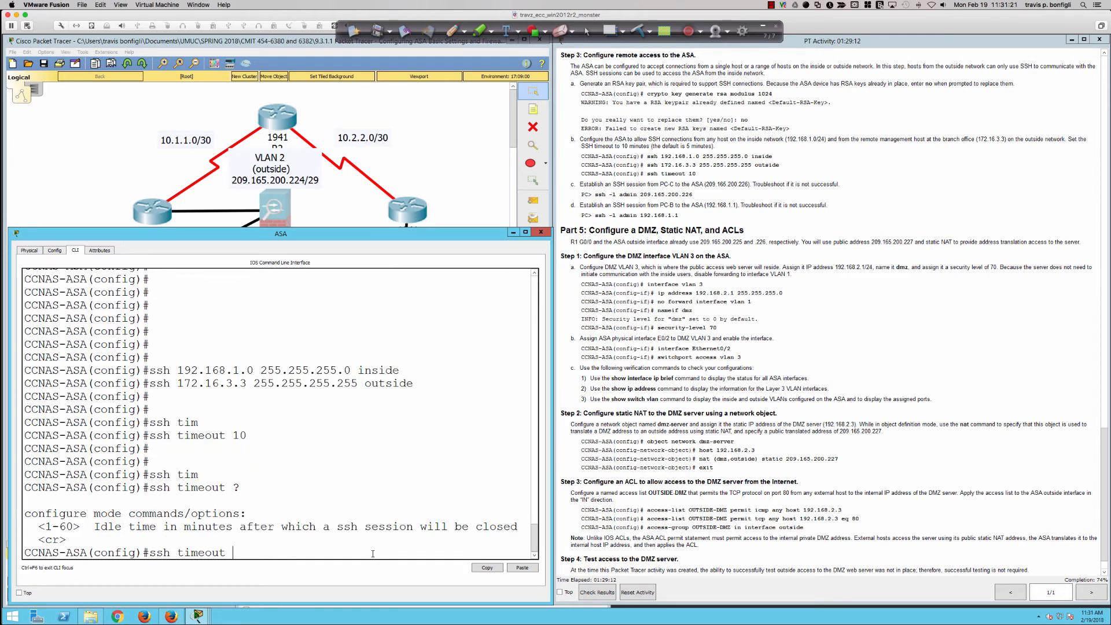
key(BackSpace)
key(BackSpace)
key(BackSpace)
key(BackSpace)
key(BackSpace)
key(BackSpace)
key(BackSpace)
key(BackSpace)
key(BackSpace)
key(BackSpace)
key(BackSpace)
key(BackSpace)
key(Return)
key(Return)
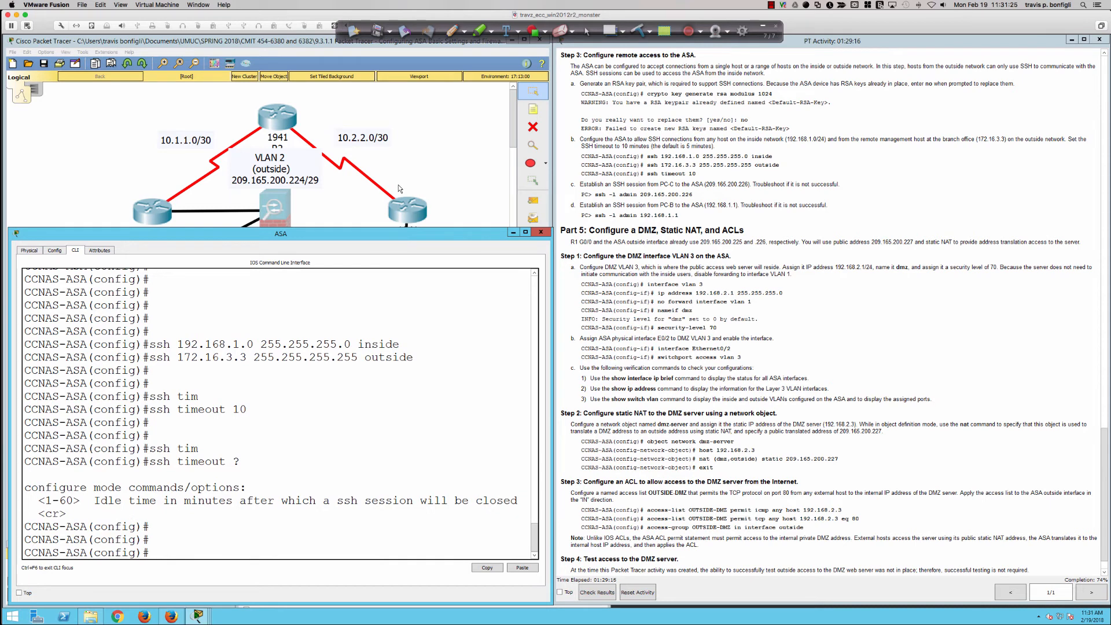
Open PC-C's command prompt, begin an ssh -l command, and move the PC-C window clear of the SSH instructions
click(423, 177)
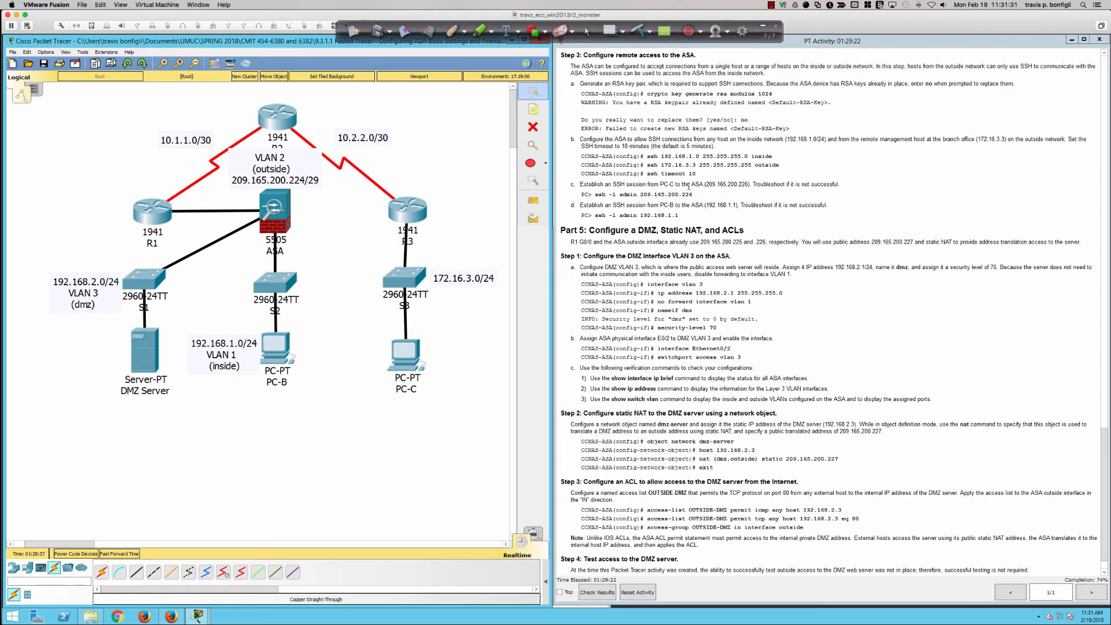
click(412, 358)
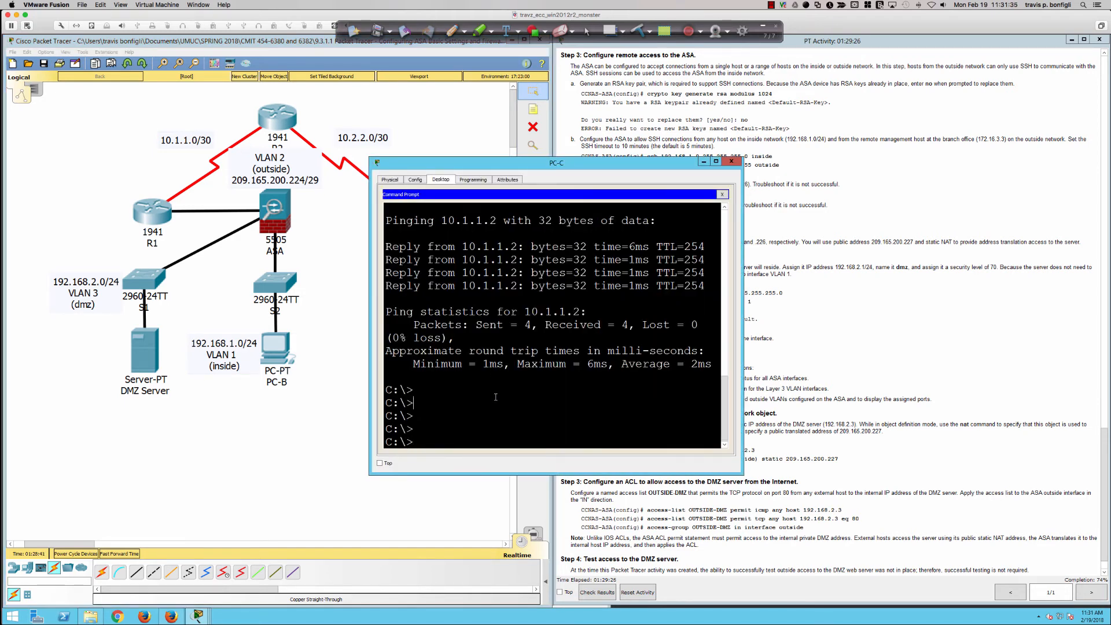
key(Return)
key(Return)
key(Return)
text(ssh )
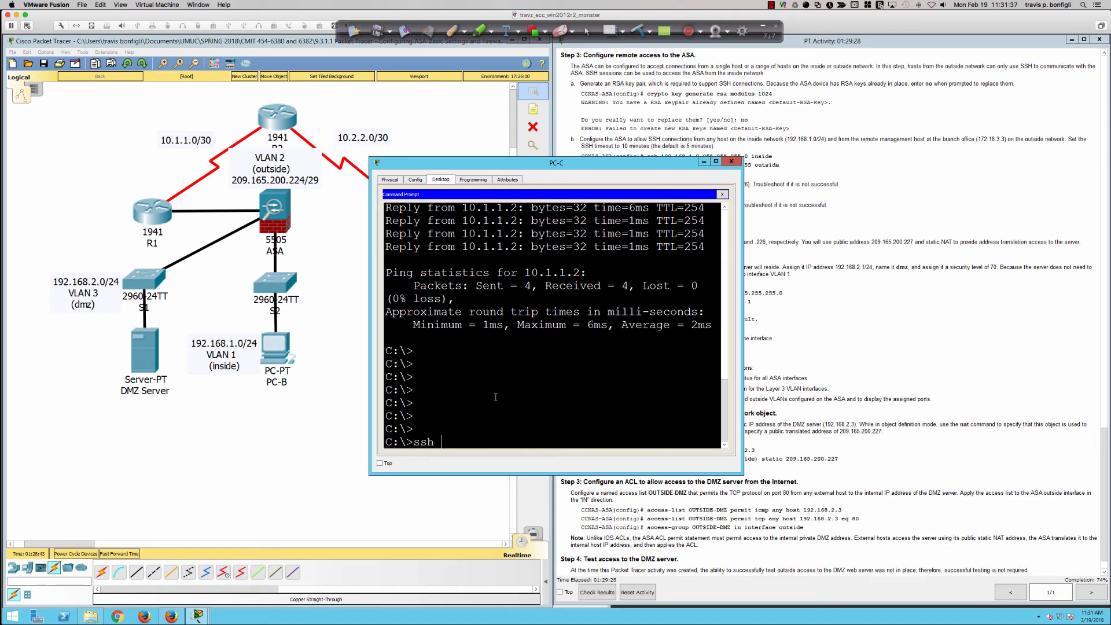
text(-l)
drag(587, 168, 548, 249)
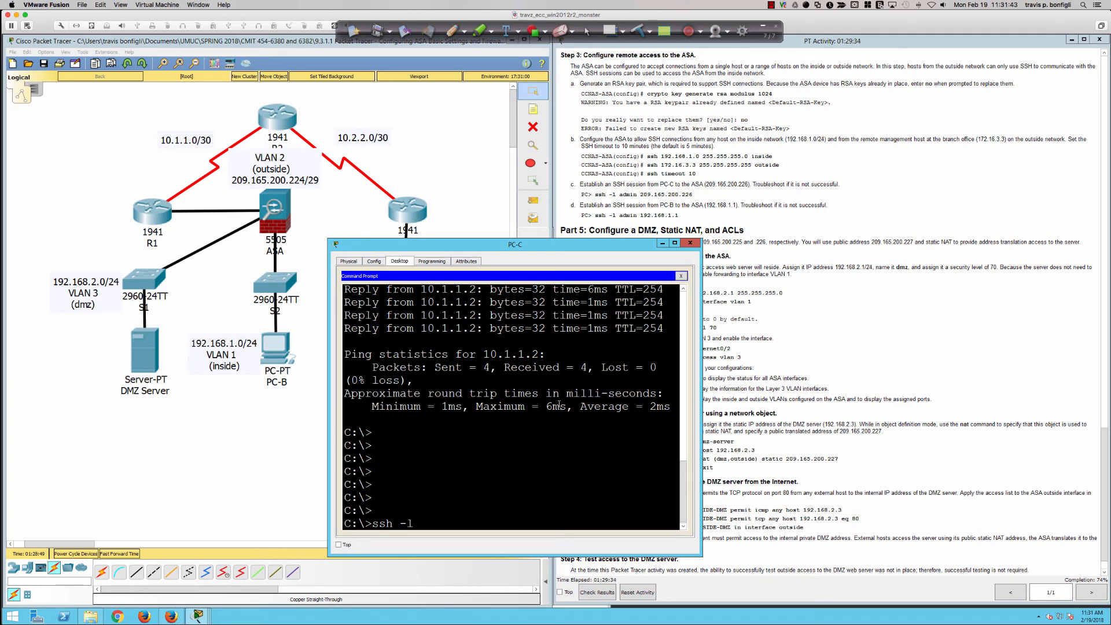
Look back through the ASA's earlier commands for the configured username and return to PC-C's command prompt
click(270, 226)
scroll(275, 414, up, 6)
scroll(276, 414, up, 7)
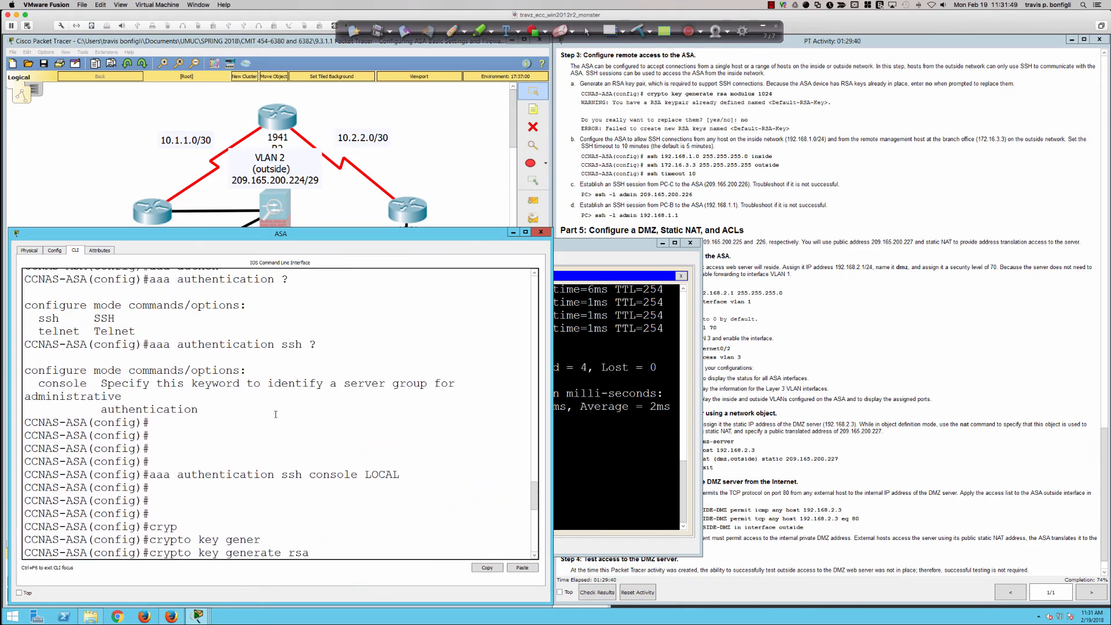
scroll(276, 414, up, 3)
click(608, 426)
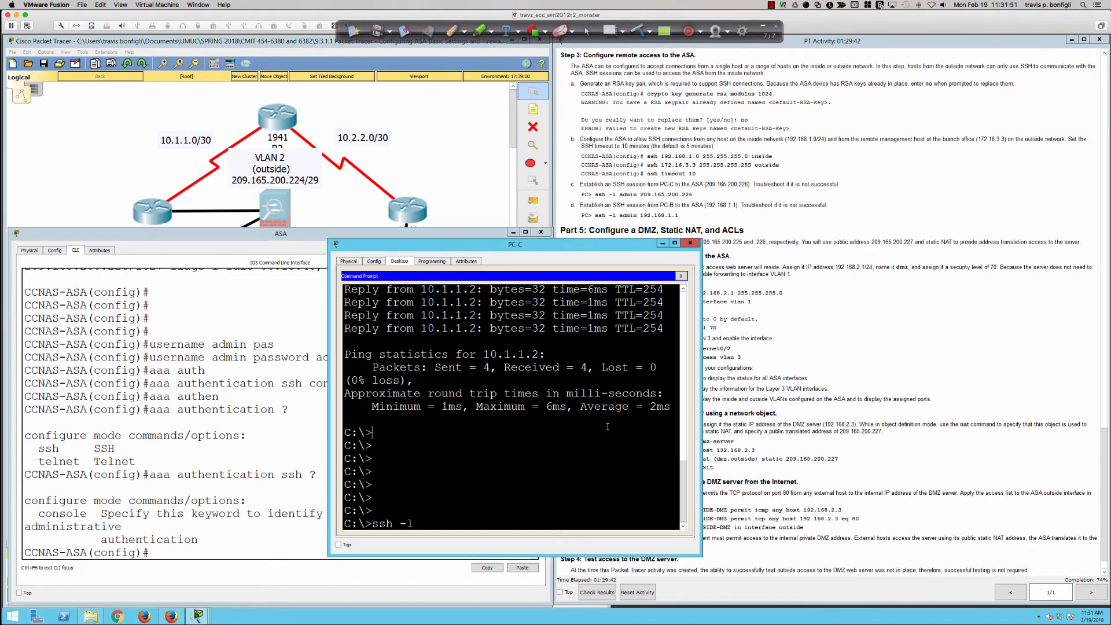
Complete the pending command as ssh -l admin 209.165.200.226 and start the SSH session from PC-C to the ASA
text(admin 209.165.200.226)
key(Return)
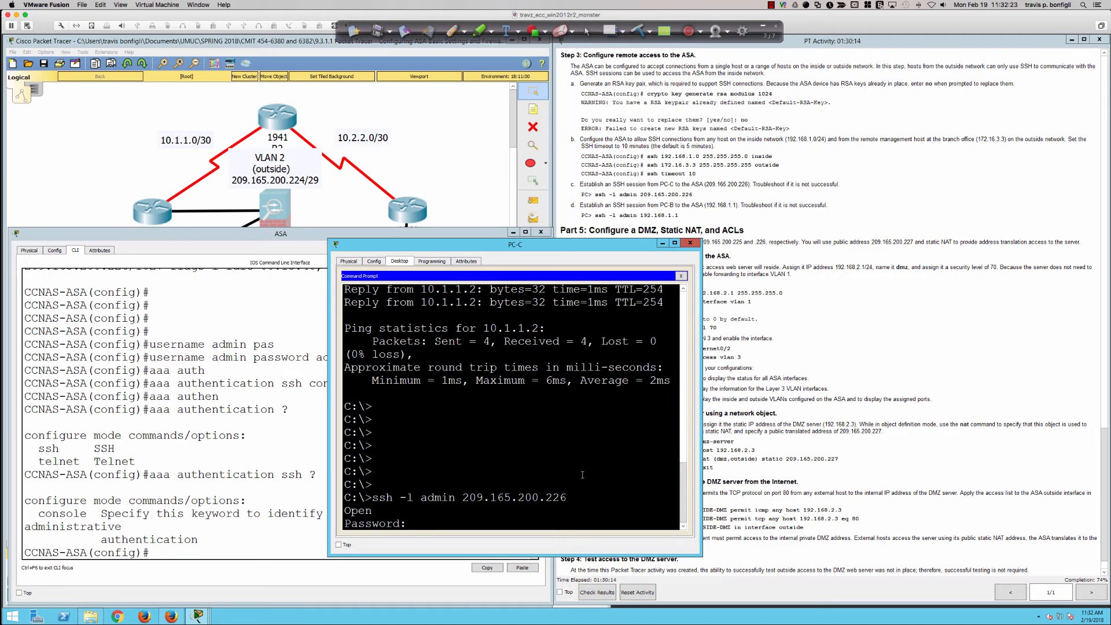
Log in to the ASA from PC-C over SSH with the account password, checking it against the ASA's earlier commands
key(Return)
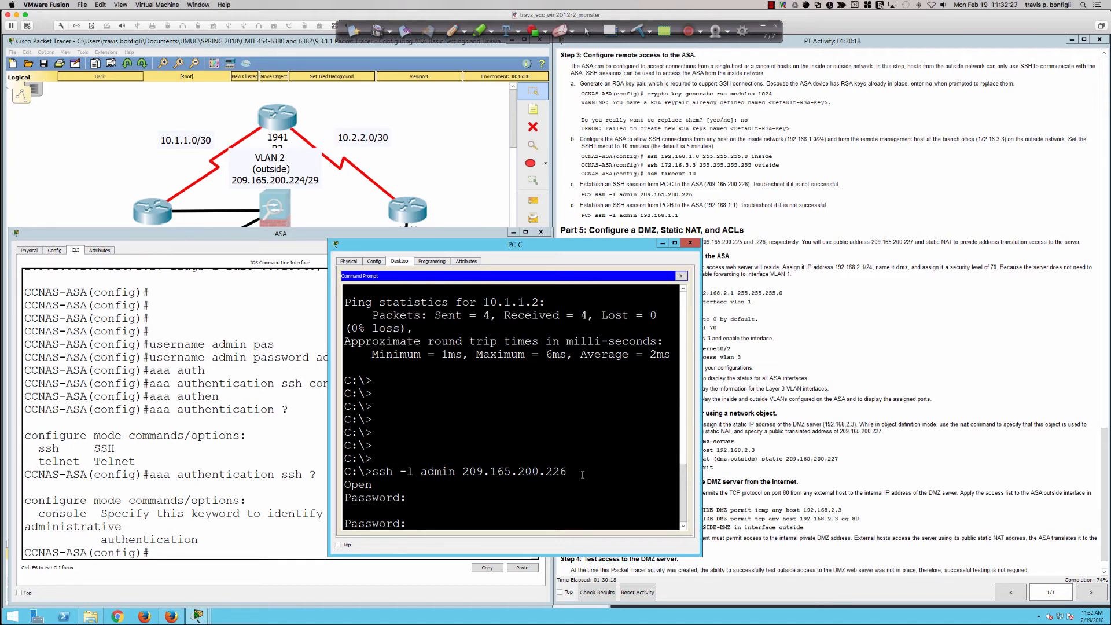
click(215, 455)
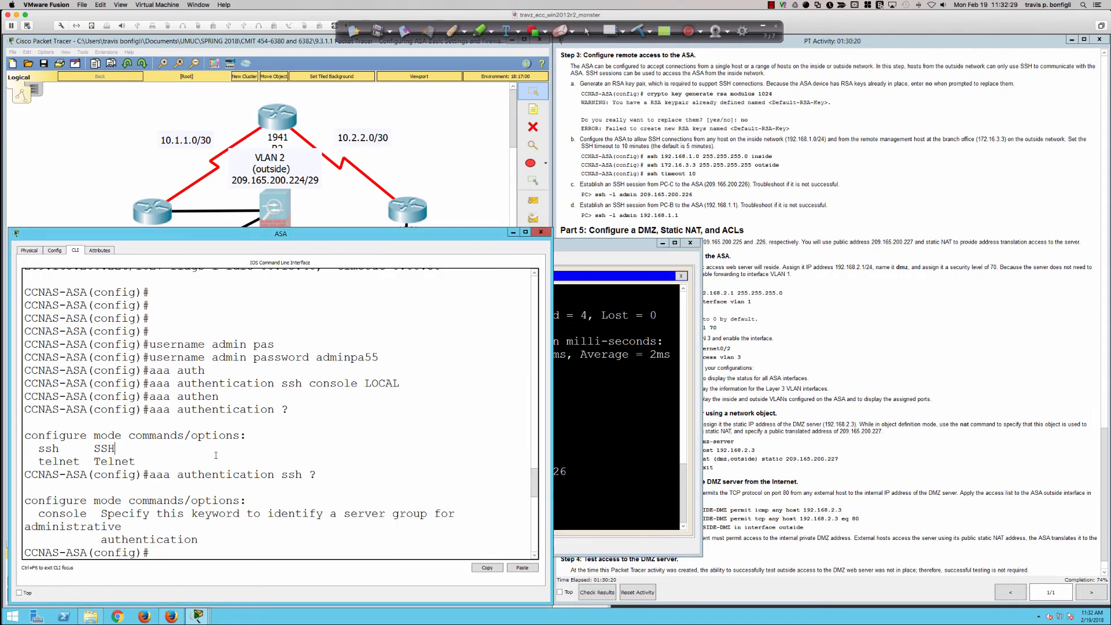
click(596, 463)
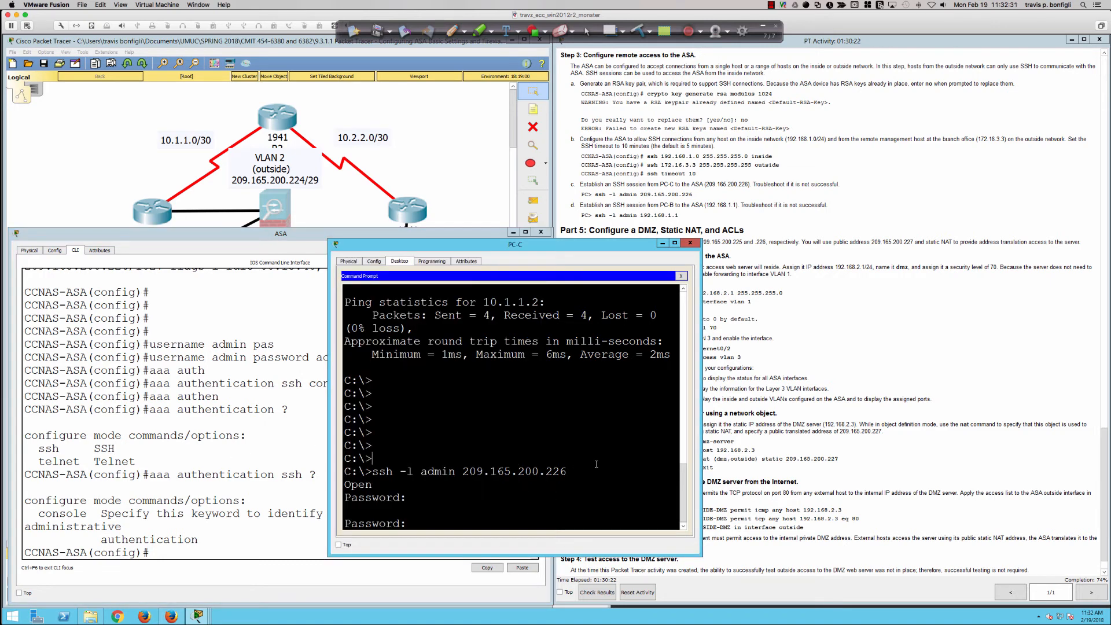
key(Return)
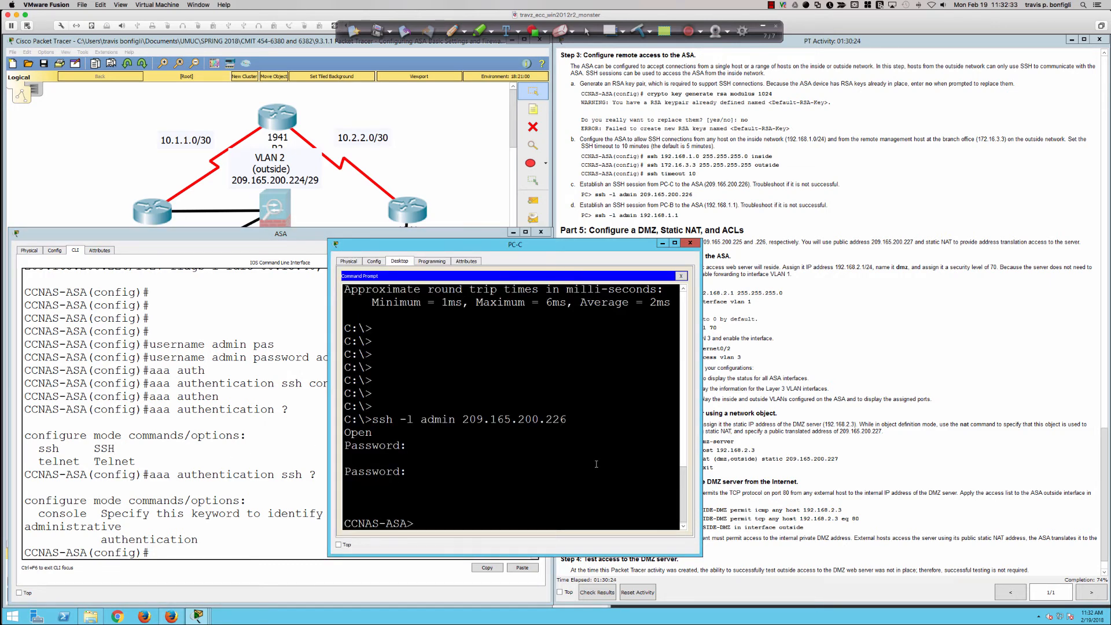
key(Return)
key(Return)
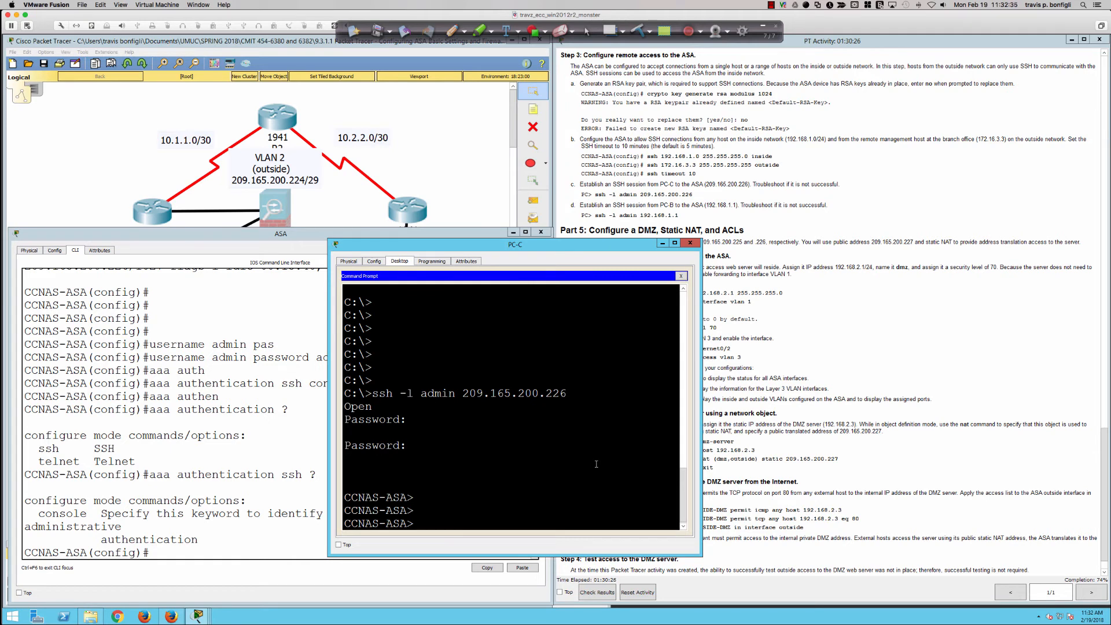
Exit the SSH session on PC-C and return to its local prompt
text(exit)
key(Return)
key(Return)
key(Return)
key(Return)
key(Return)
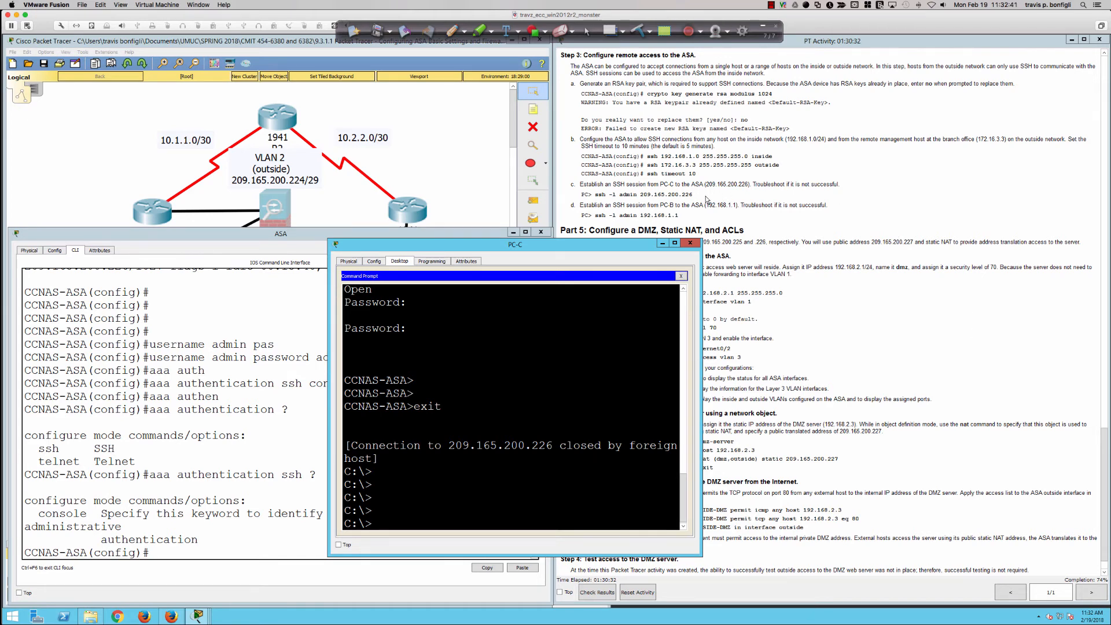
Open PC-B's command prompt and start an SSH session to the ASA with ssh -l admin 192.168.1.1
scroll(706, 199, down, 1)
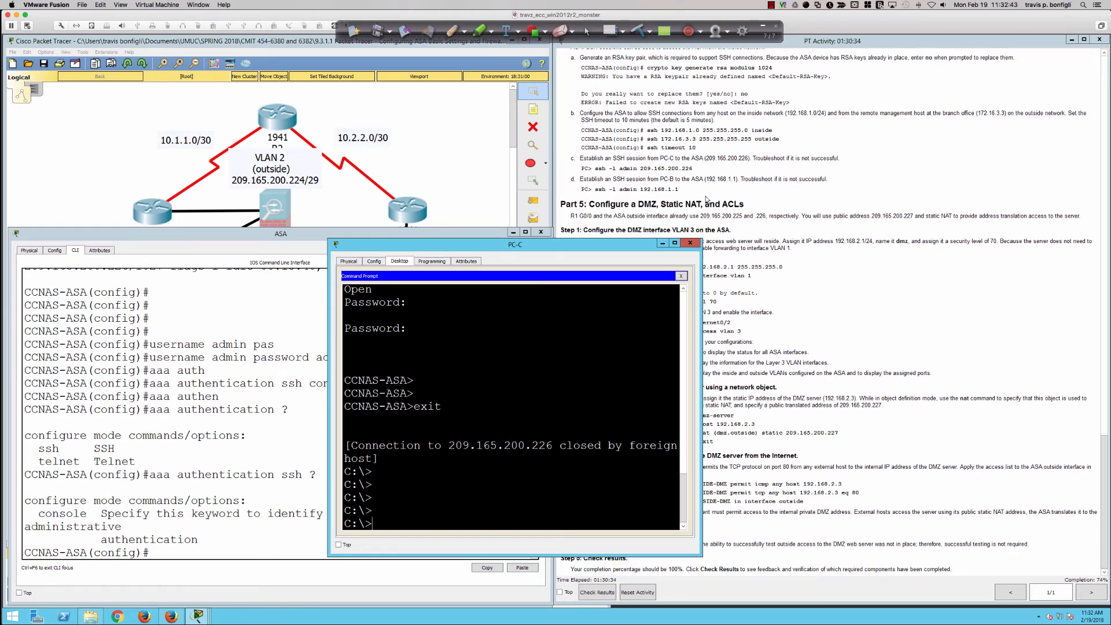
click(628, 229)
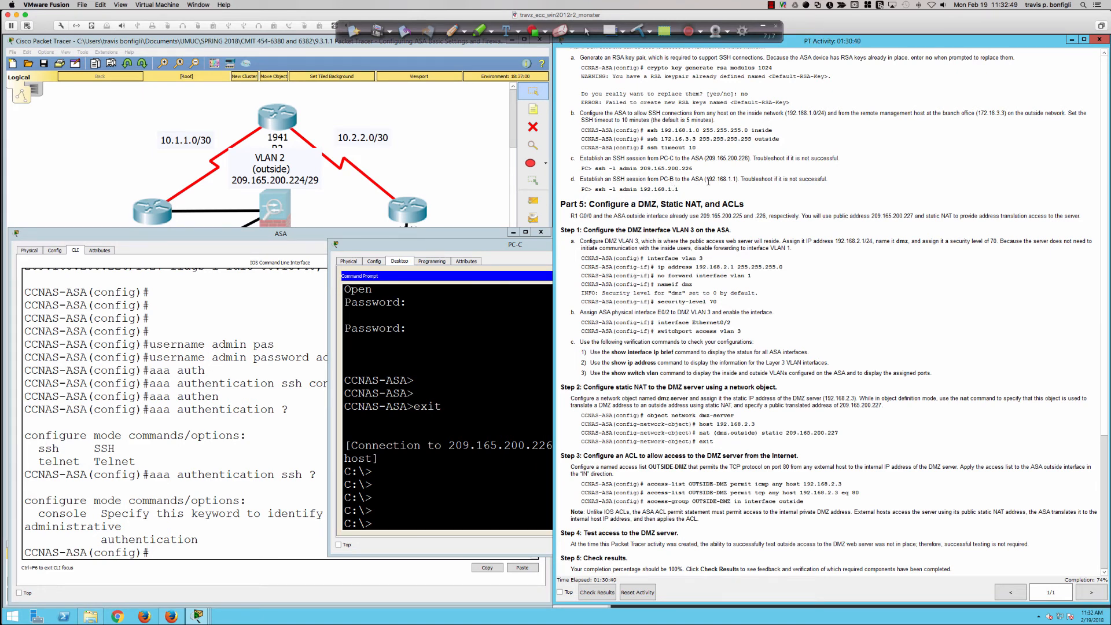
click(336, 207)
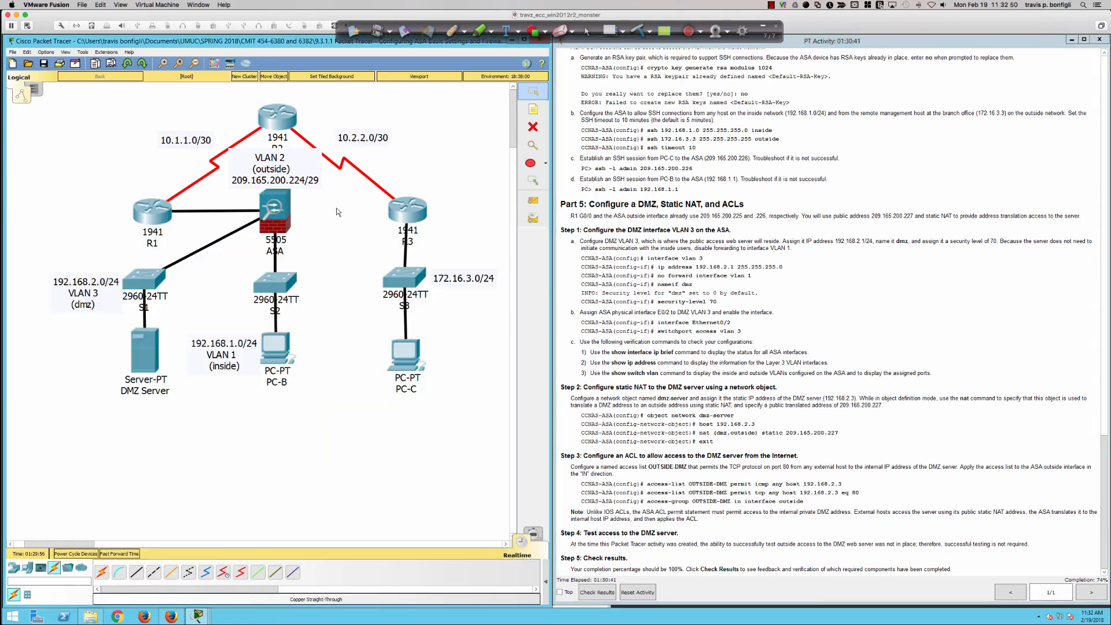
click(280, 352)
key(Return)
key(Return)
key(Return)
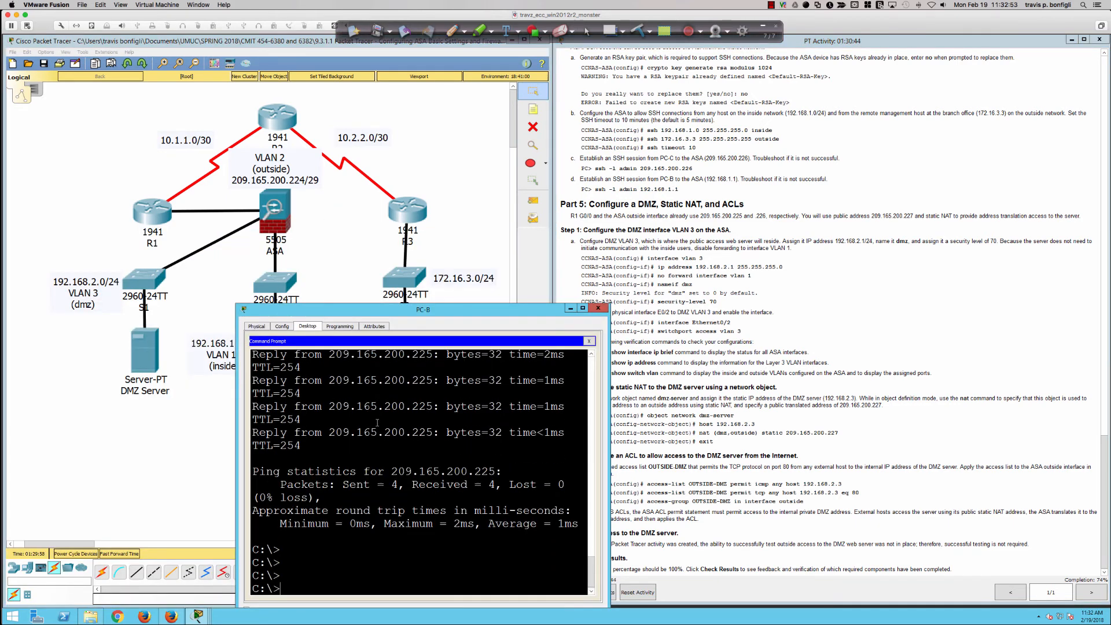
text(ssh -l admin 192.168.1.1)
key(Return)
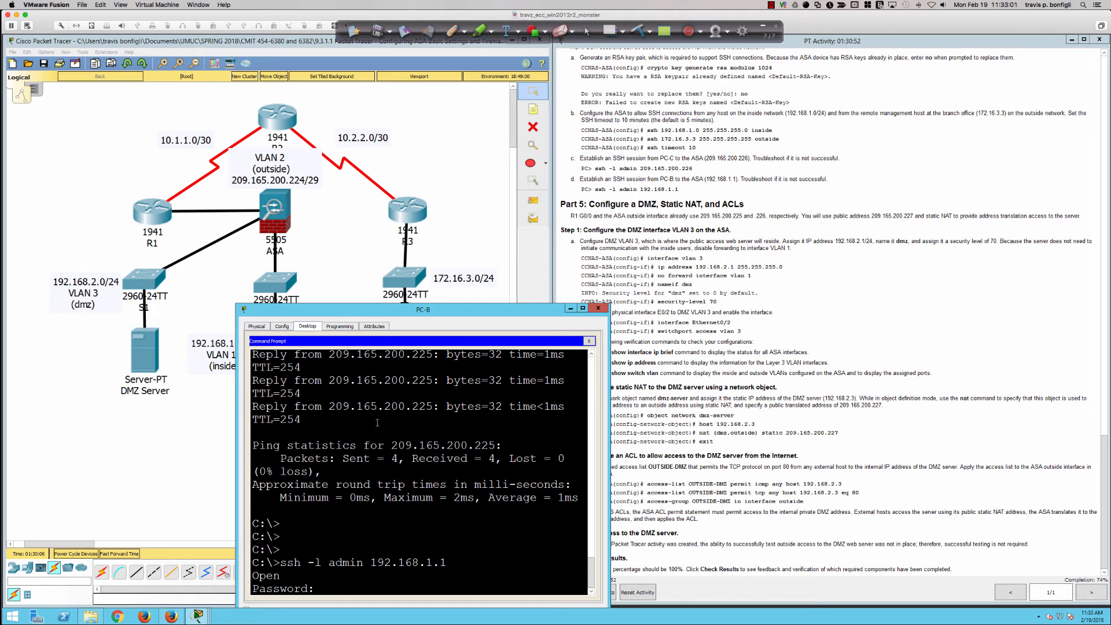
Log in to the ASA from PC-B with the account password and exit the SSH session
key(Return)
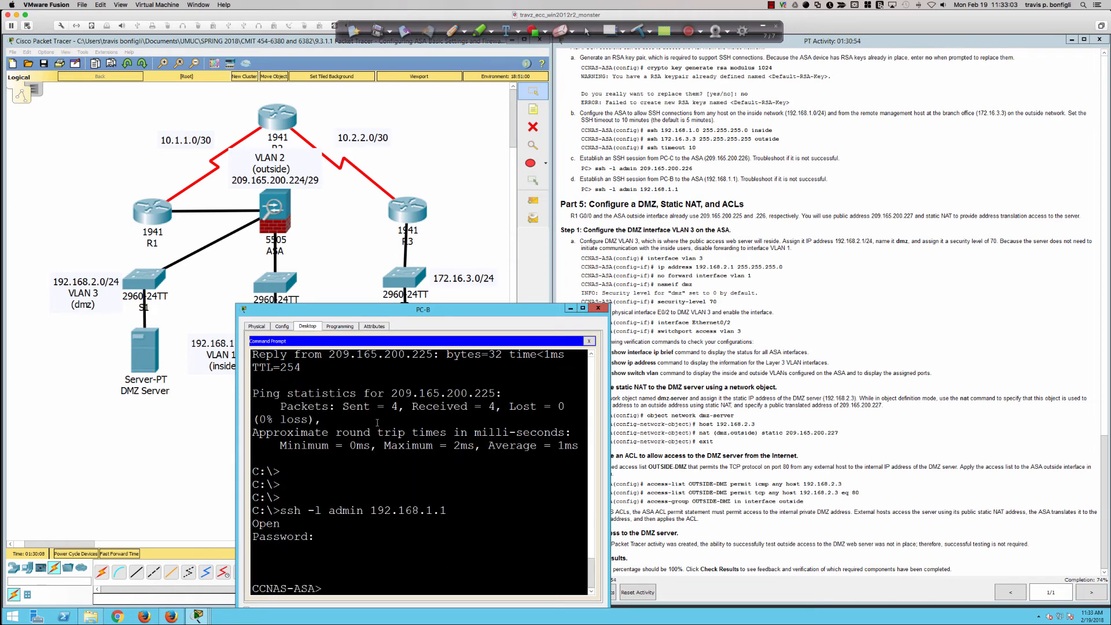
key(Return)
key(Return)
key(Return)
text(exit)
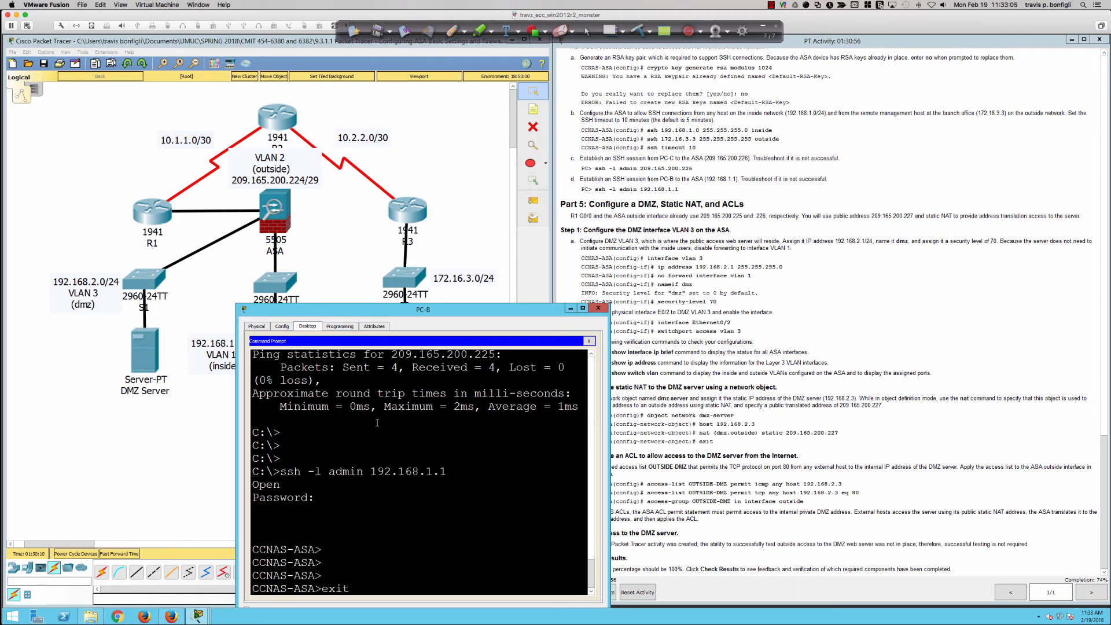
key(Return)
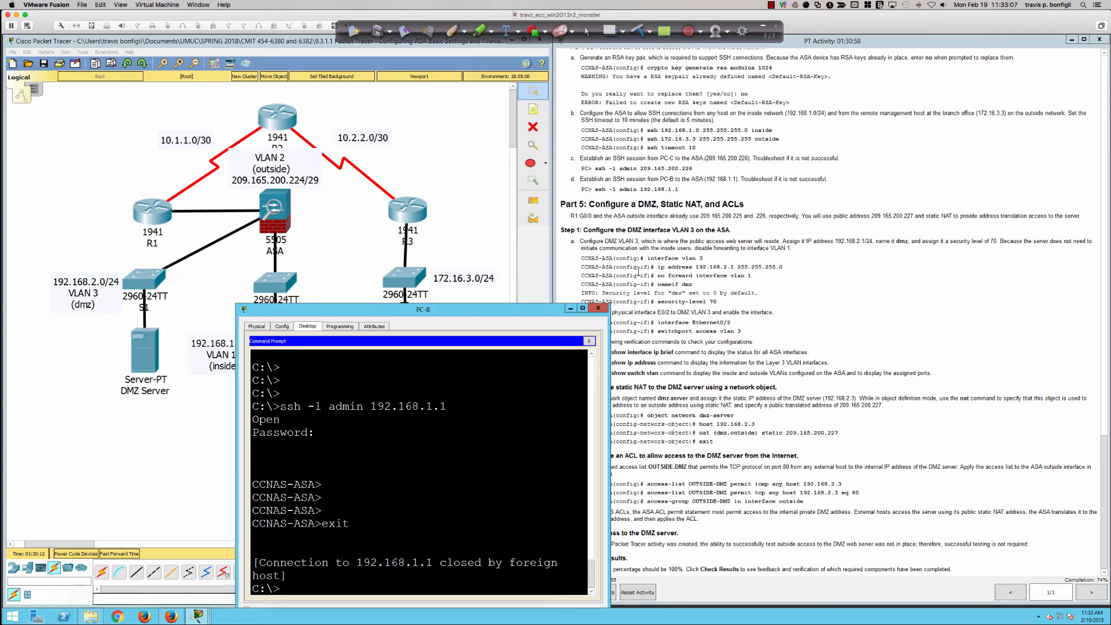
Read the Part 5 addressing note and enter interface configuration on the Packet Tracer ASA with int vlan 3
click(649, 272)
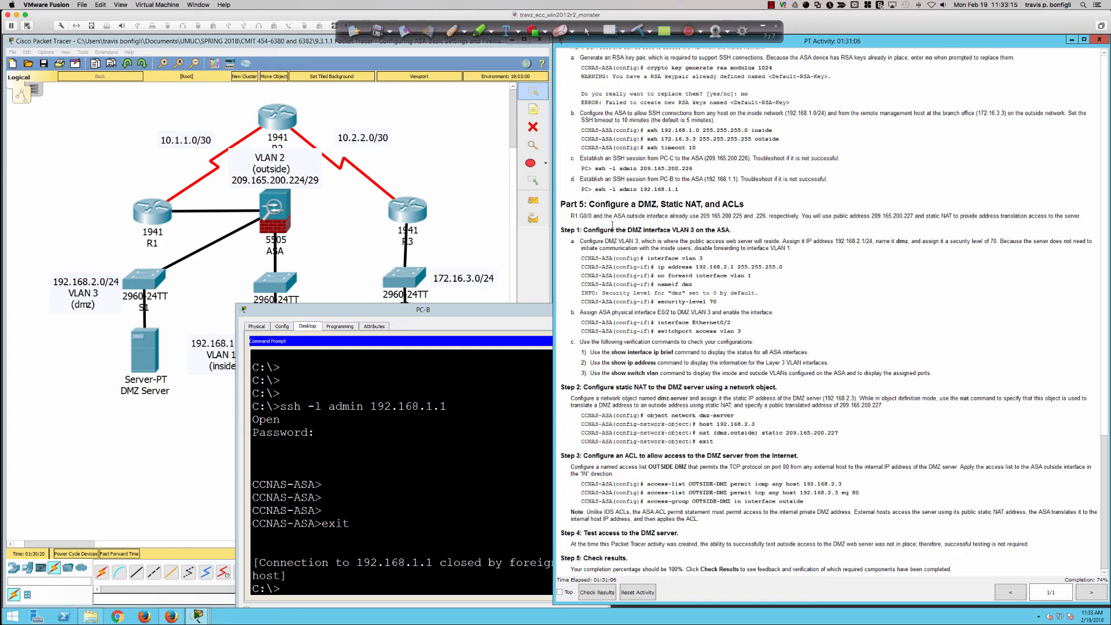
drag(570, 216, 920, 224)
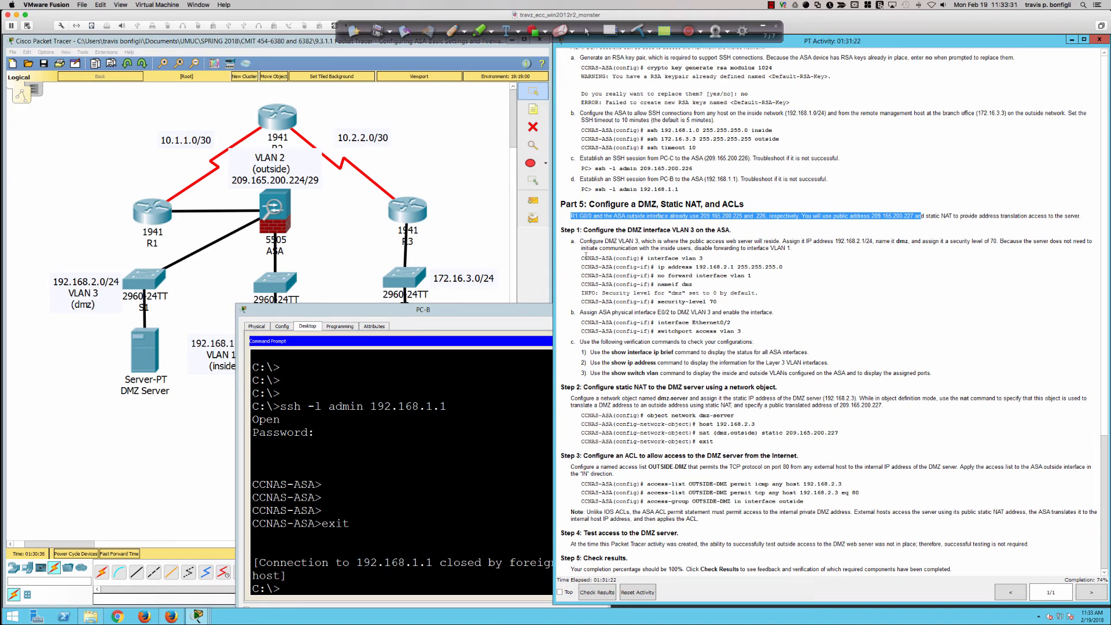
click(275, 214)
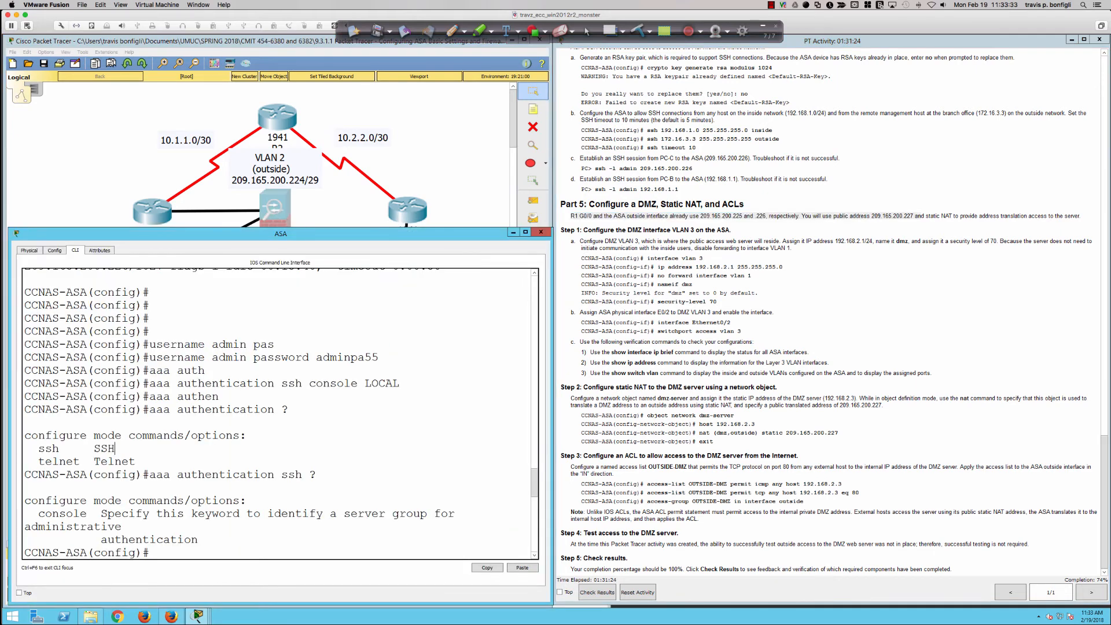
scroll(341, 369, down, 10)
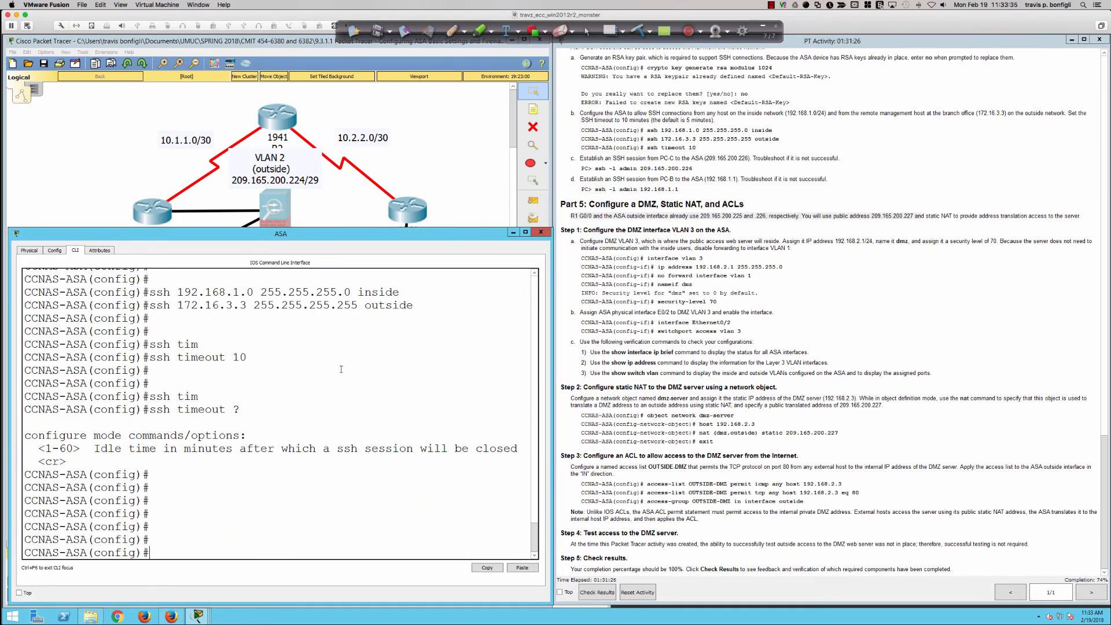
text(int vlan 3)
key(Return)
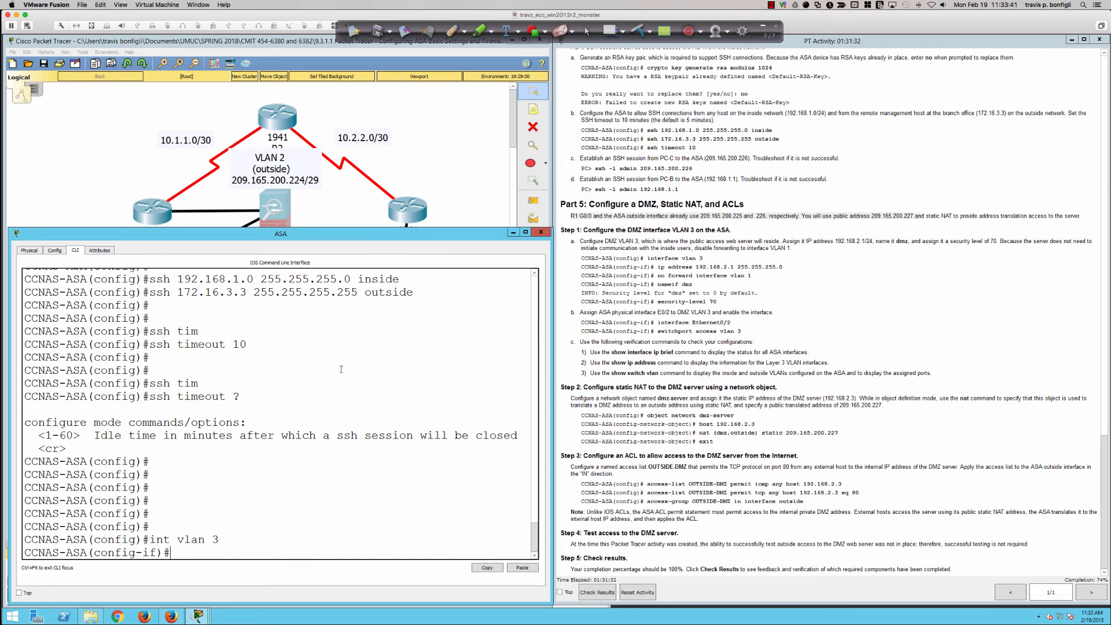
Assign IP address 192.168.2.1 with mask 255.255.255.0 to the VLAN 3 interface
text(ip add 192.168.2.1 255.255.255.0)
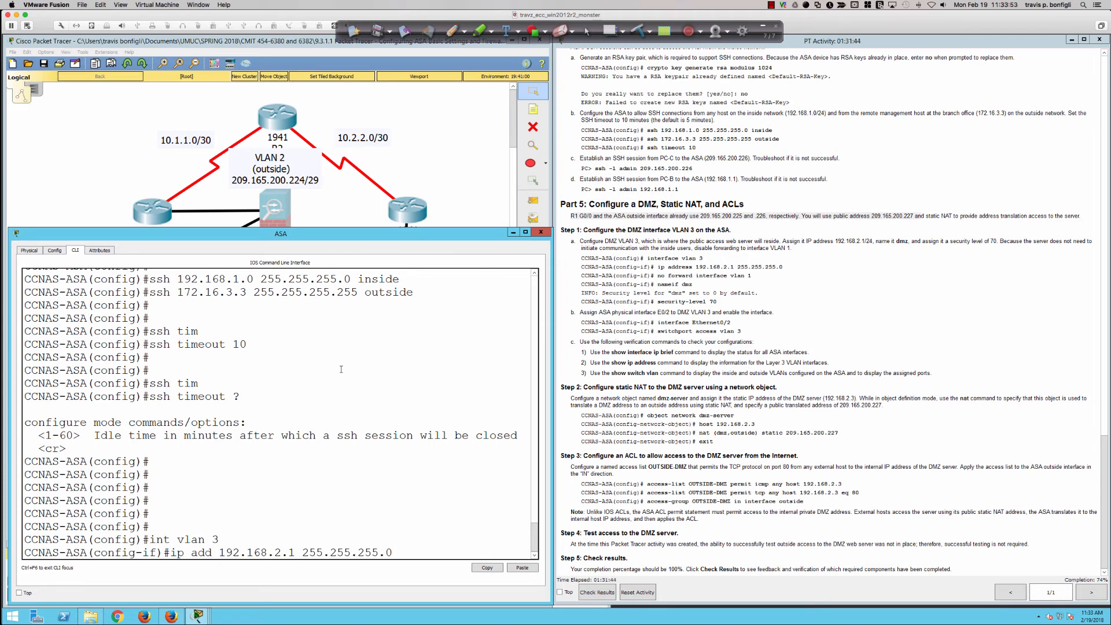
key(Return)
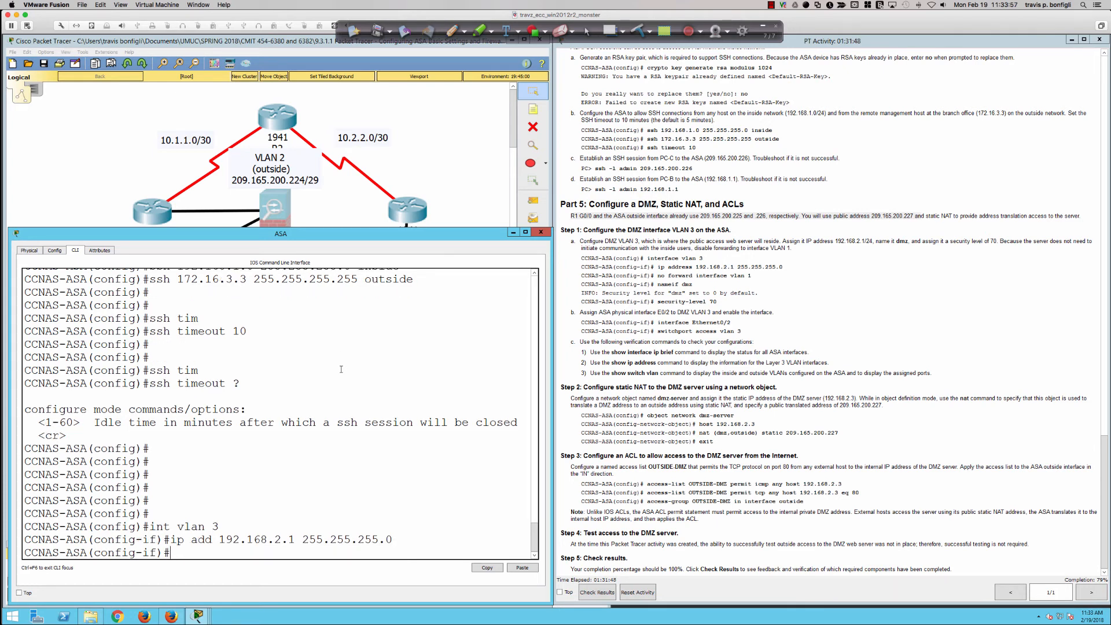
Write no forward interface vlan 1 at the VLAN 3 prompt without executing it
text(no forward interface vlan 1)
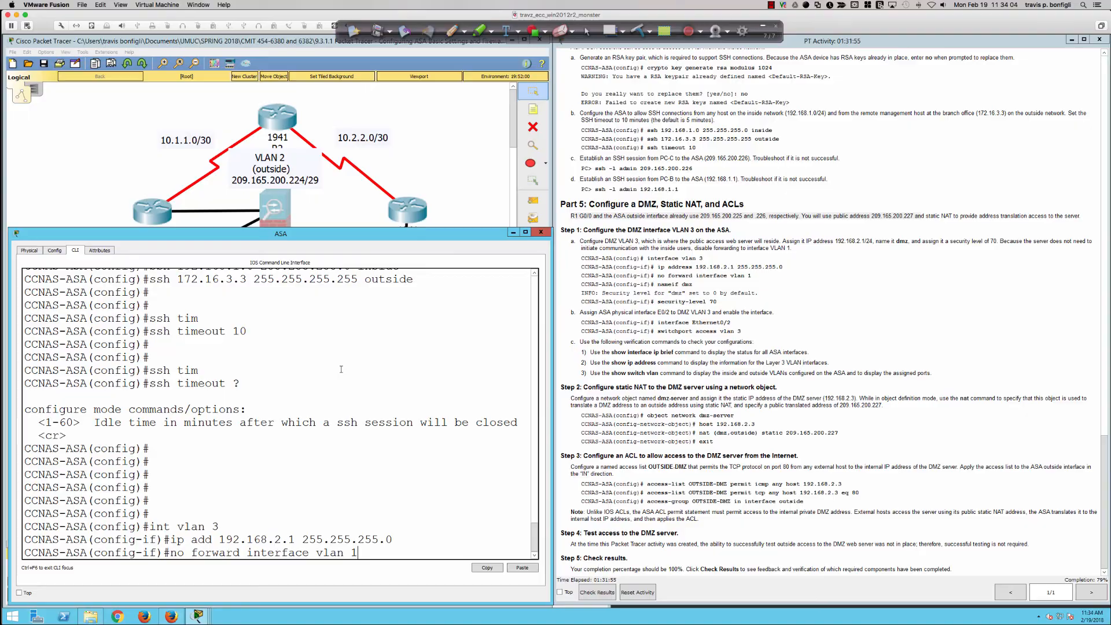
Switch to the ASA-5505 session in SecureCRT and enter interface configuration with int vlan 3
key(super+Tab)
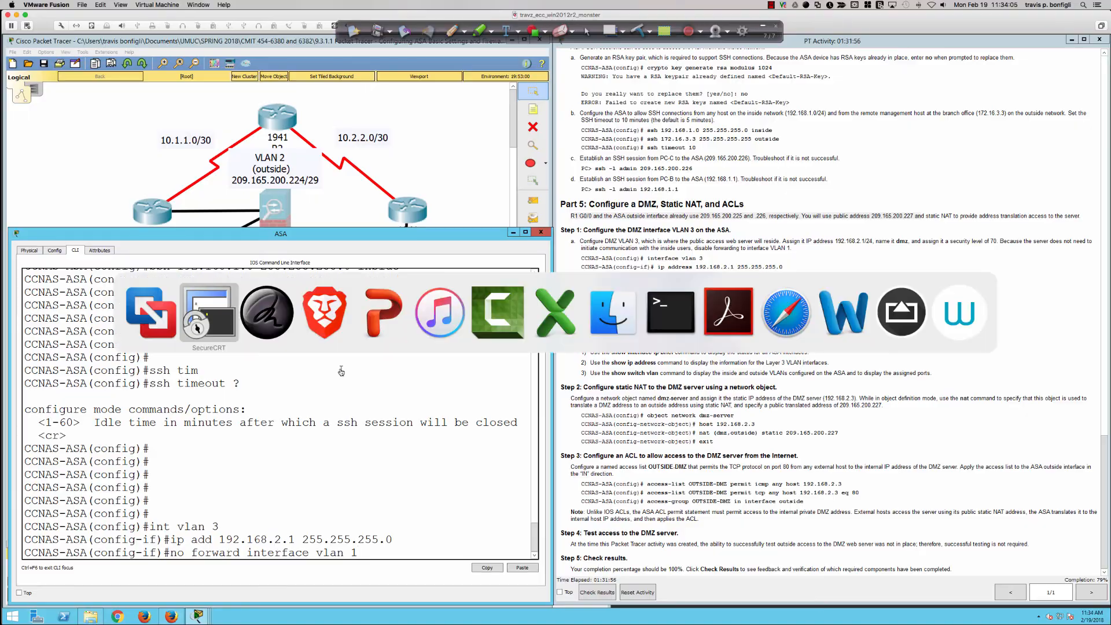
key(Return)
key(Return)
key(Return)
key(Return)
key(Return)
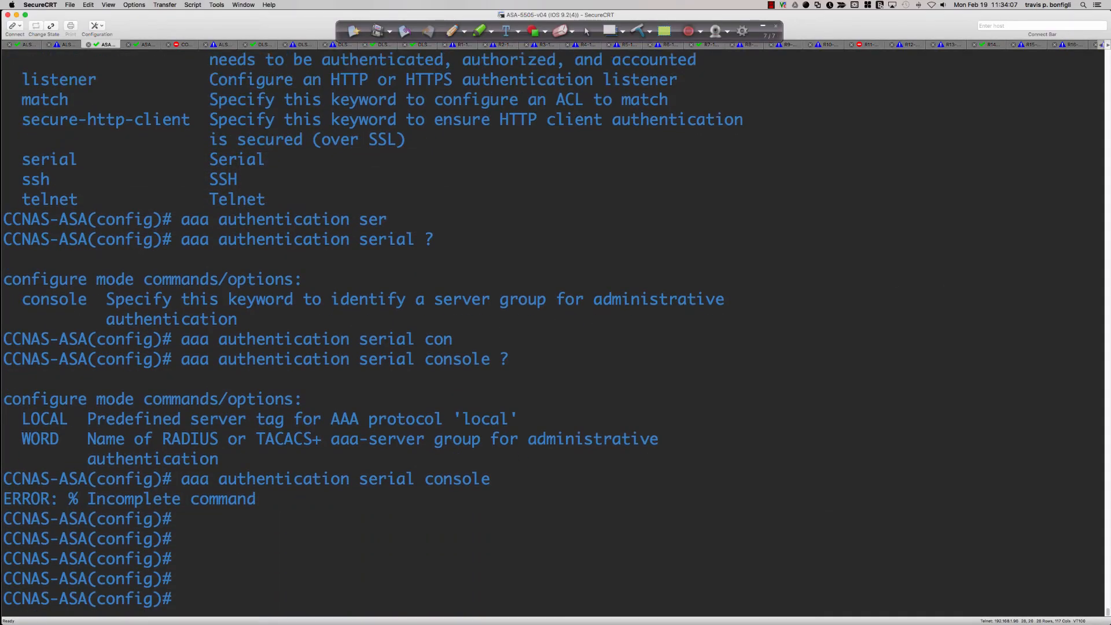
text(int vlan 3)
key(Return)
Try to display the VLAN 3 running configuration with do sh run int vlan 3
text(ip a)
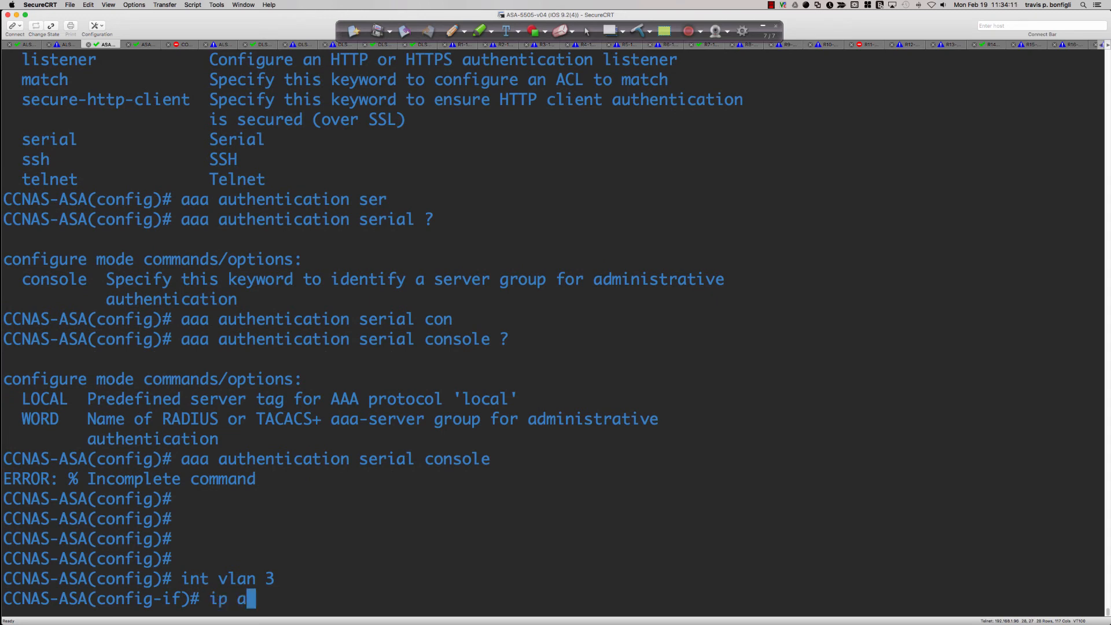
key(BackSpace)
key(BackSpace)
key(BackSpace)
key(BackSpace)
text(do sh run itn)
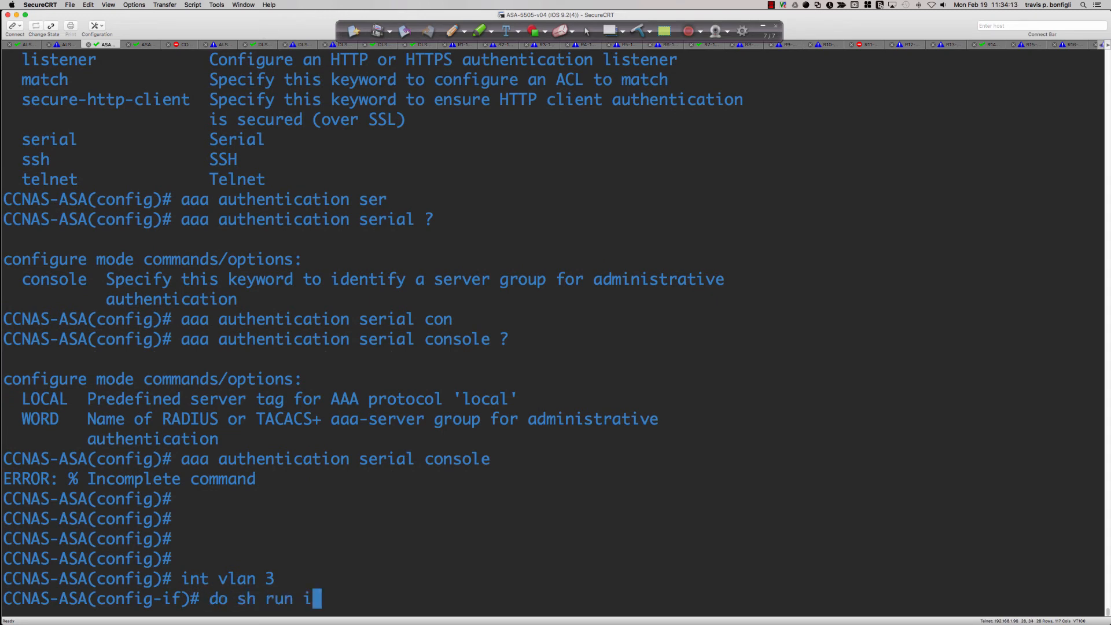
key(BackSpace)
key(BackSpace)
text(nt vlan 3)
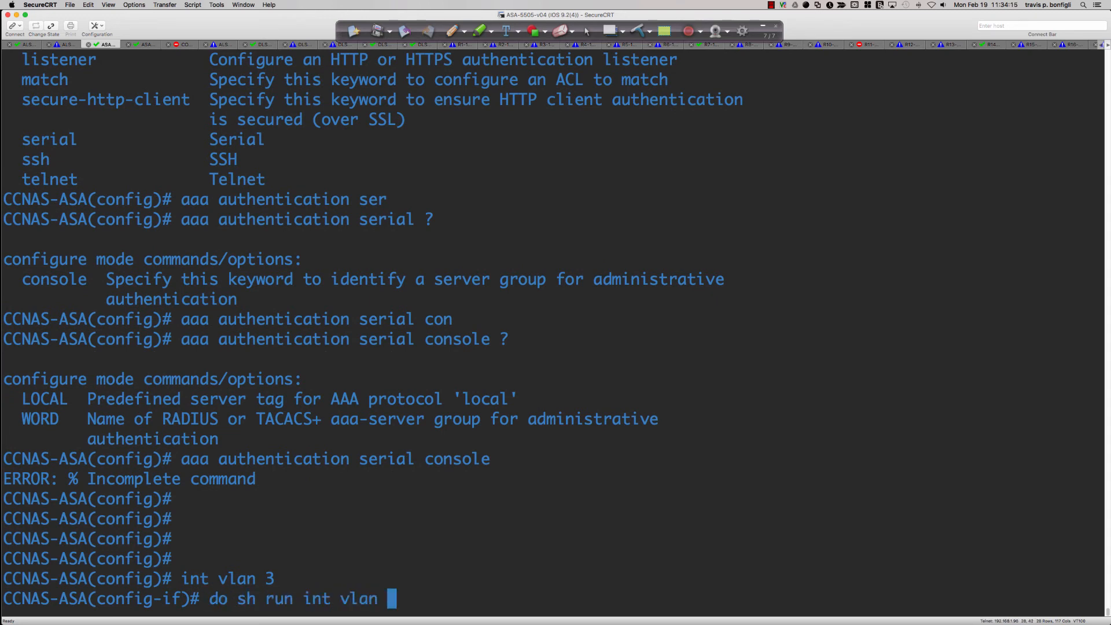
key(Return)
Remove do from the recalled command and display the interface configuration with sh run int vlan 3
key(Up)
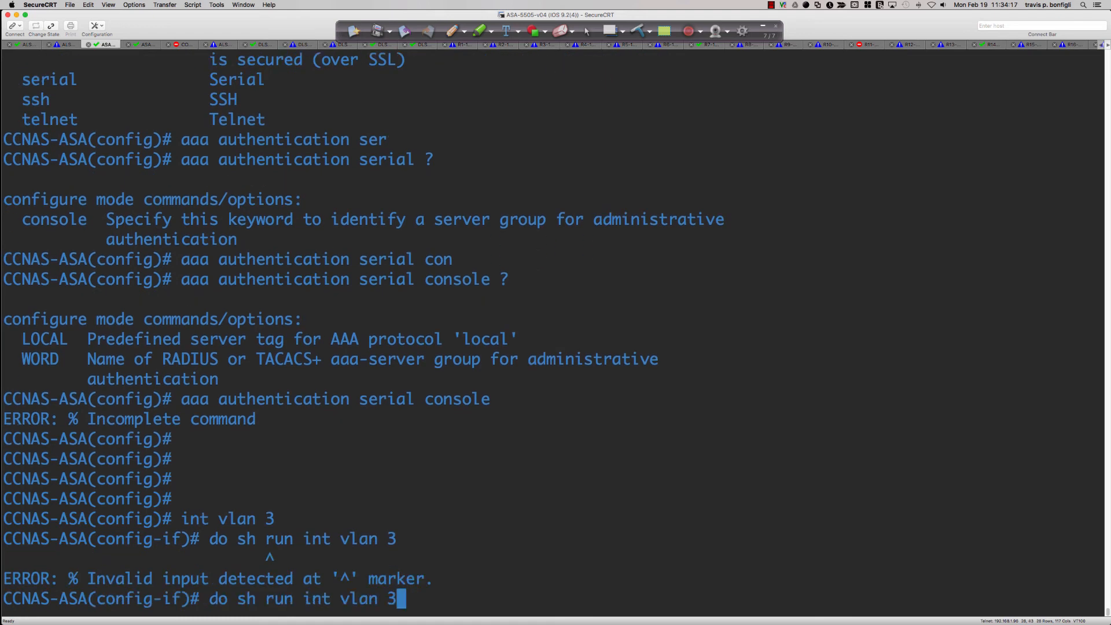
key(Left)
key(Left)
key(Left)
key(Left)
key(Left)
key(Left)
key(Left)
key(Left)
key(Left)
key(Left)
key(Left)
key(Left)
key(Left)
key(Left)
key(Left)
key(Left)
key(Left)
key(BackSpace)
key(BackSpace)
key(BackSpace)
key(Return)
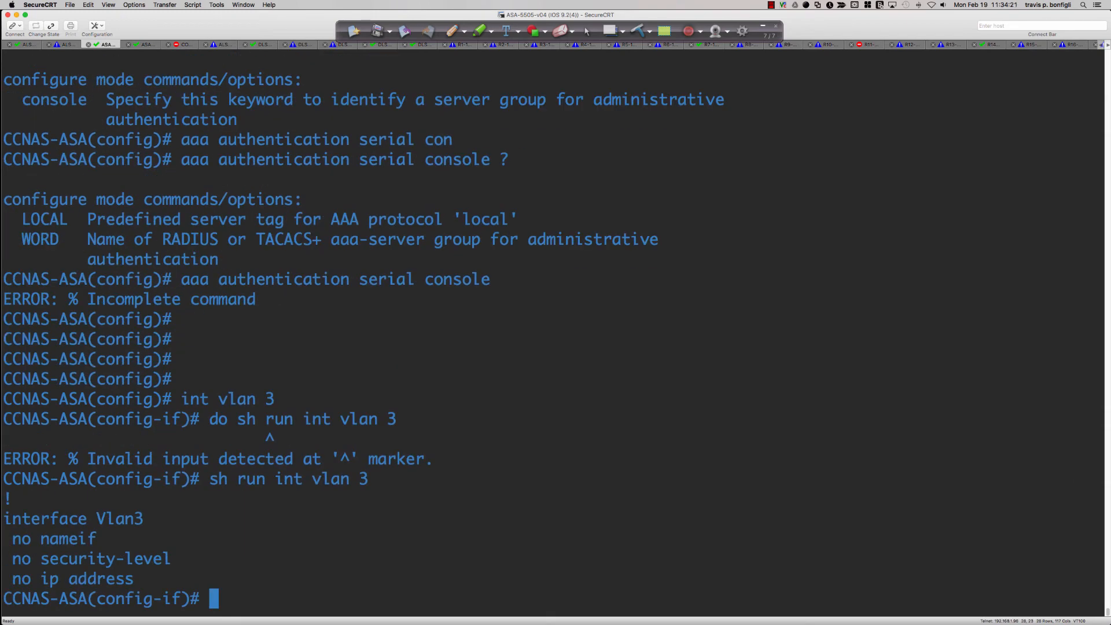
Try to name the VLAN 3 interface with nameif dmz and read the ASA's response
text(nameif dmz)
key(Return)
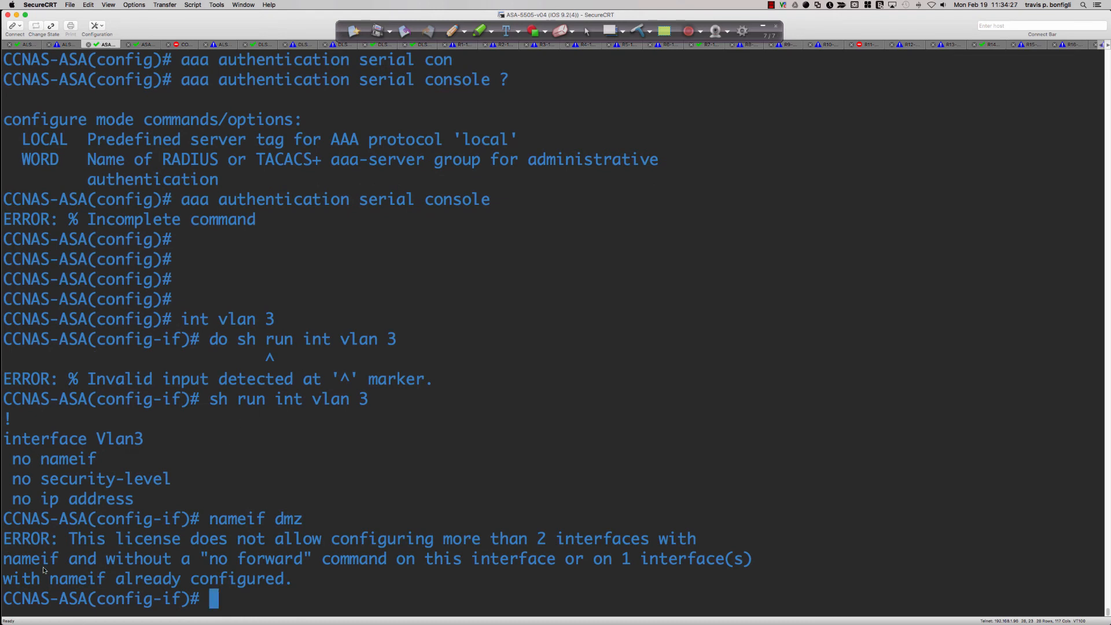
drag(32, 544, 301, 586)
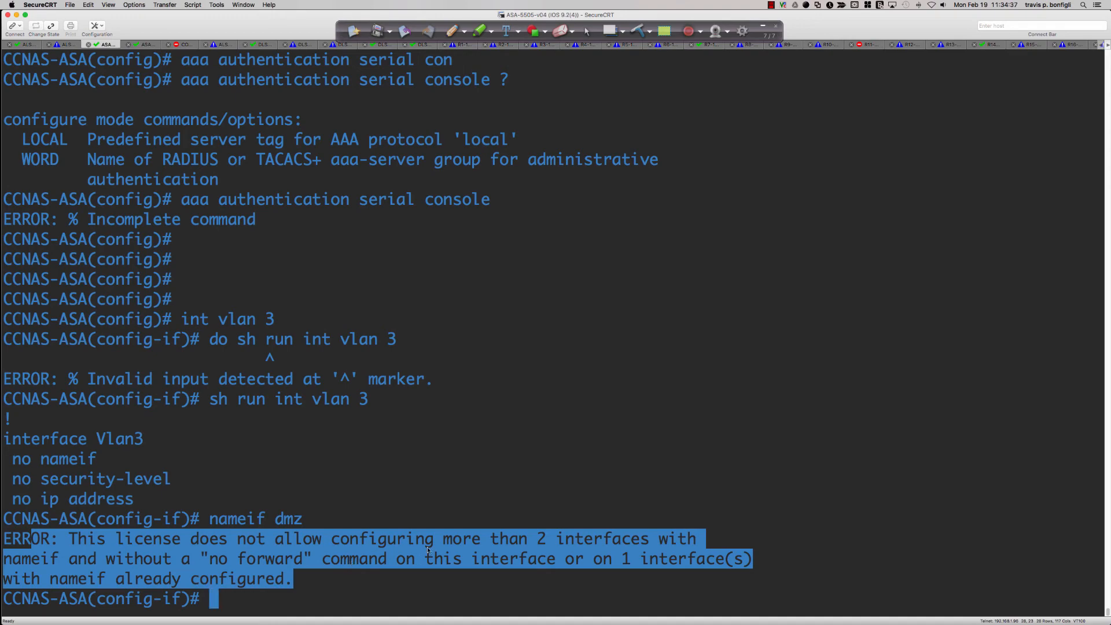
click(557, 459)
Switch back to Packet Tracer and execute the pending no forward interface vlan 1 command on the ASA's VLAN 3 interface
key(super+Tab)
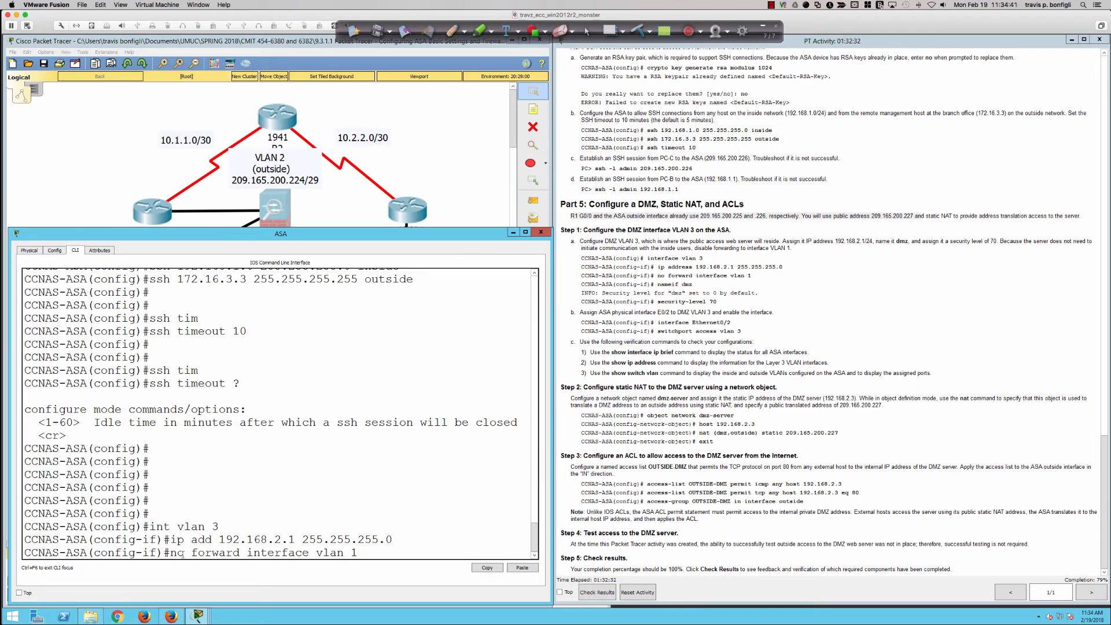
drag(170, 553, 362, 555)
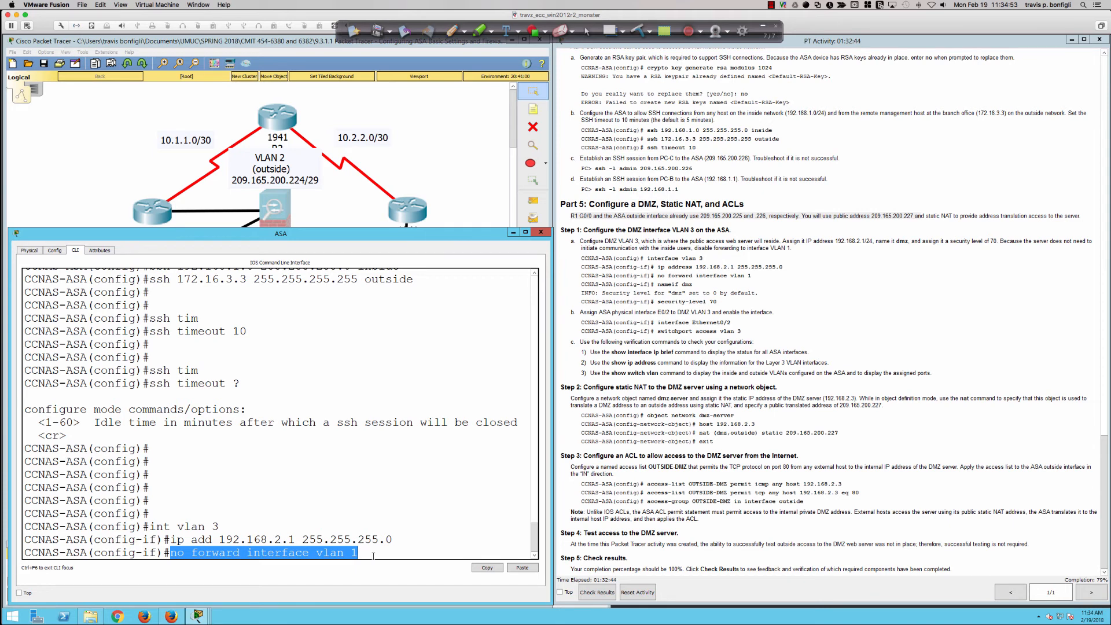
click(373, 555)
key(Return)
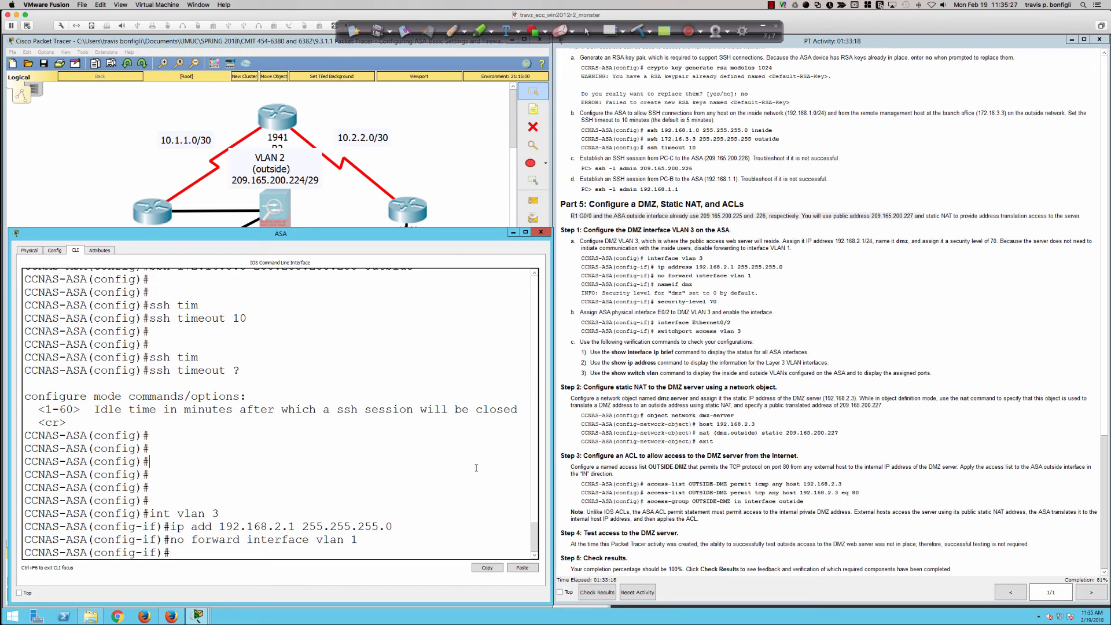
Name the ASA's VLAN 3 interface dmz and assign it security level 70
text(nameif dmz)
key(Return)
text(sec)
key(Tab)
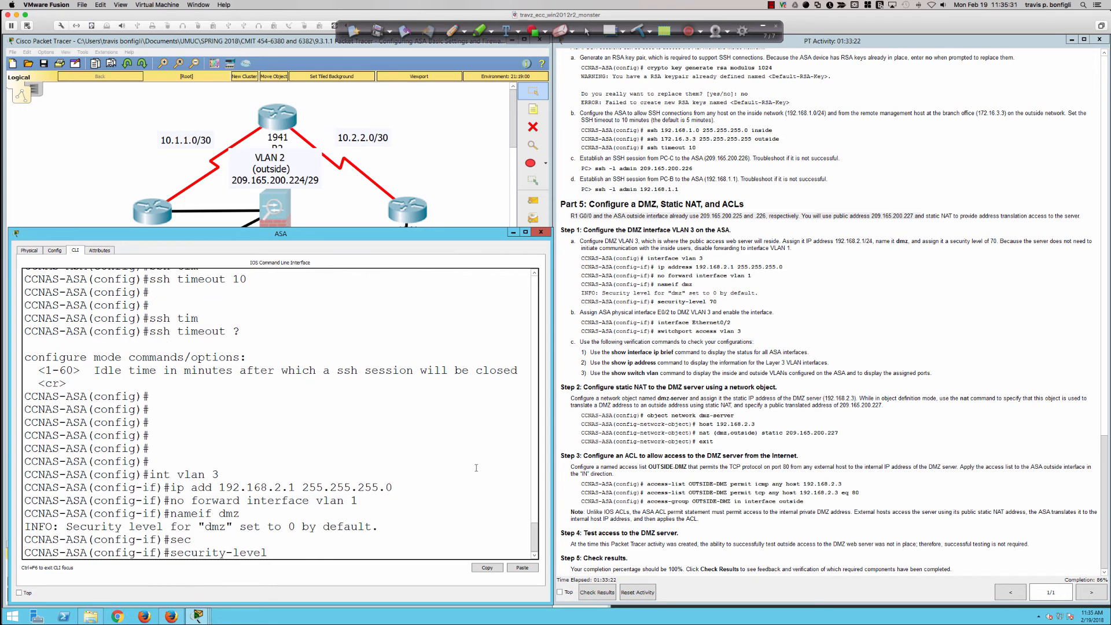
text(70)
key(Return)
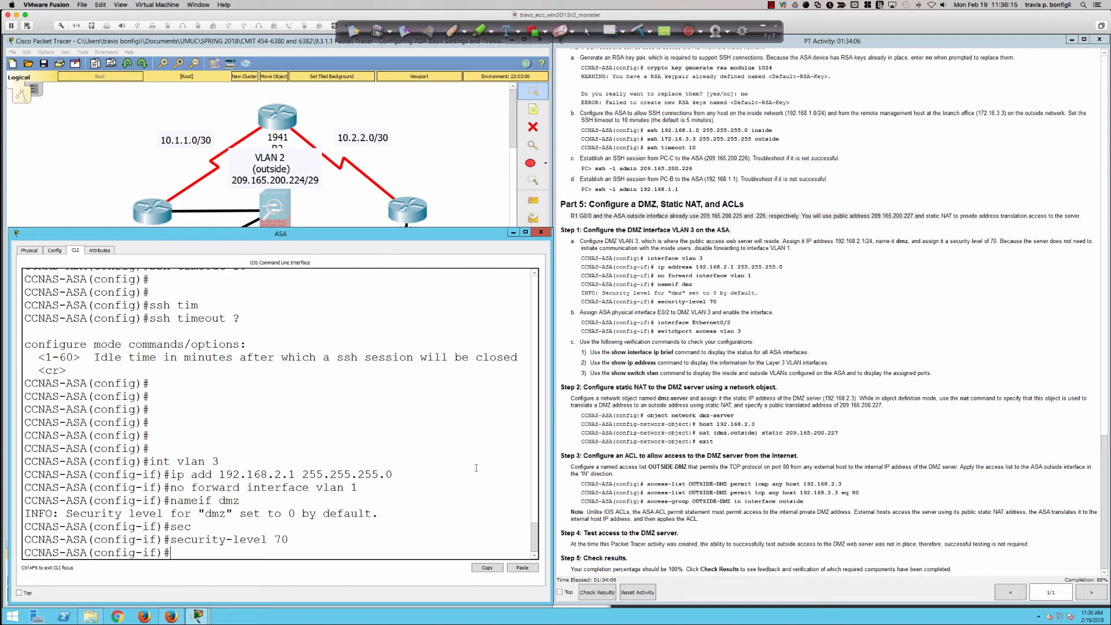
key(Return)
key(Return)
key(Return)
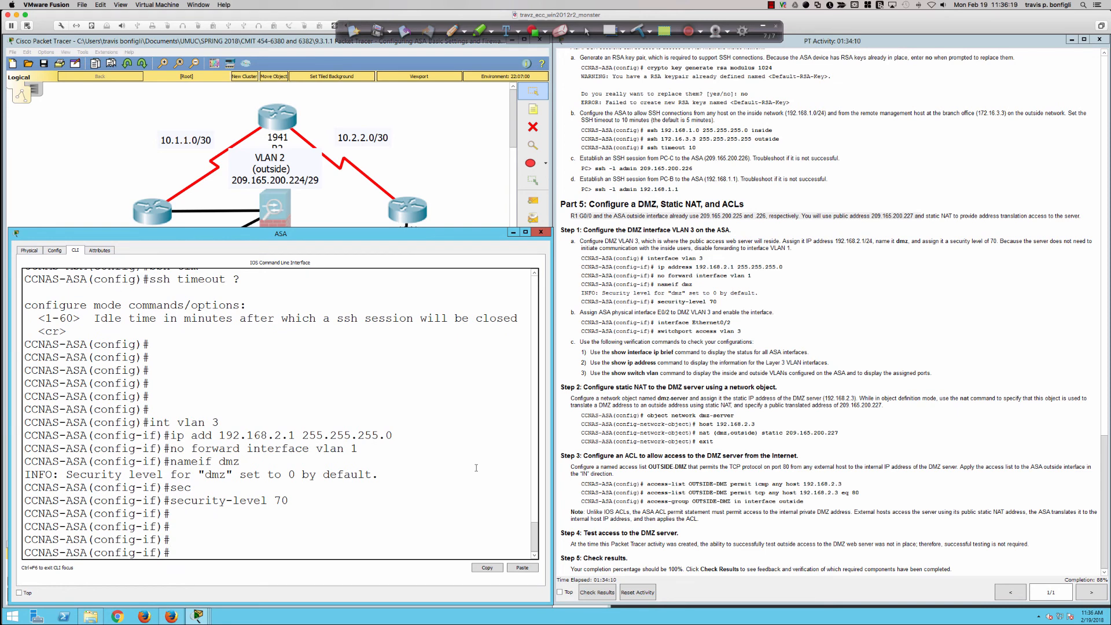
Assign the ASA's physical interface e0/2 to access VLAN 3
text(int e0/2)
key(Return)
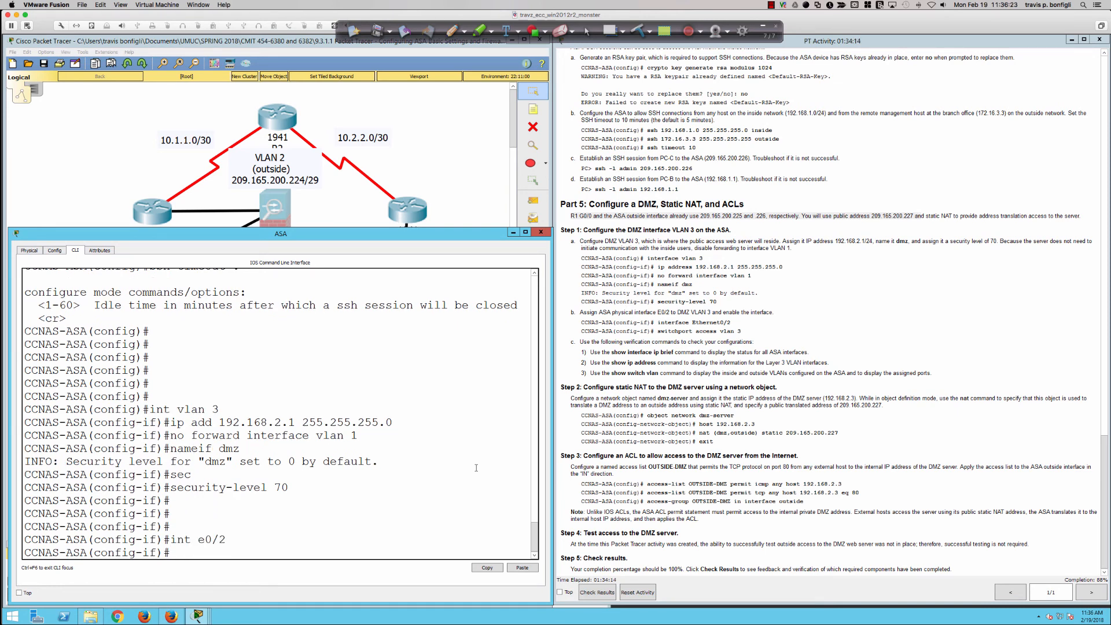
text(swi)
key(Tab)
text(acc vlan 3)
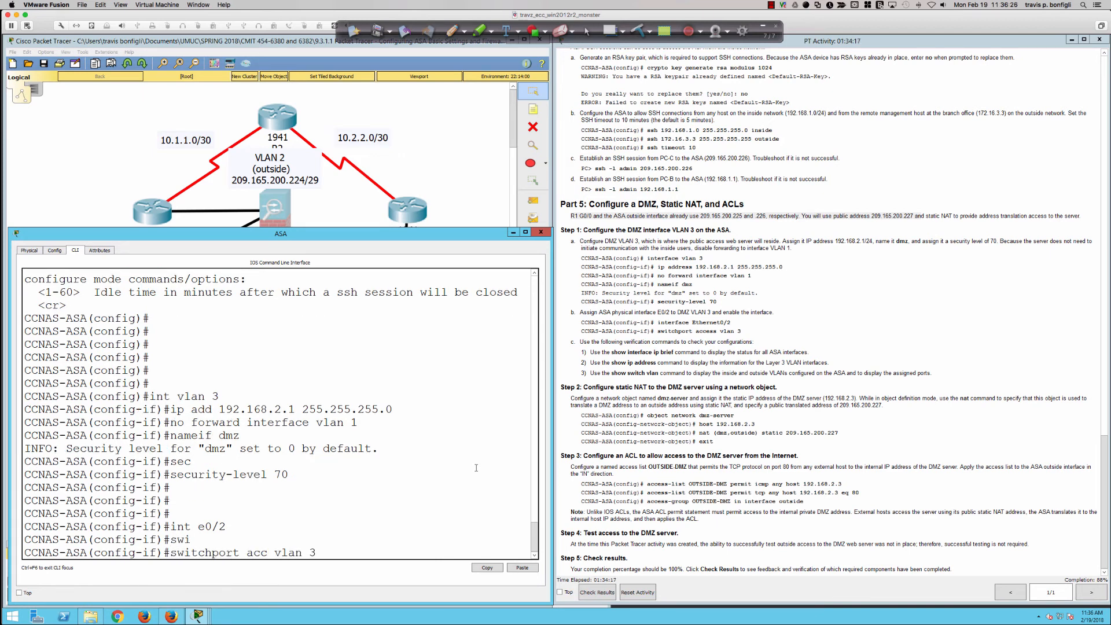
key(Return)
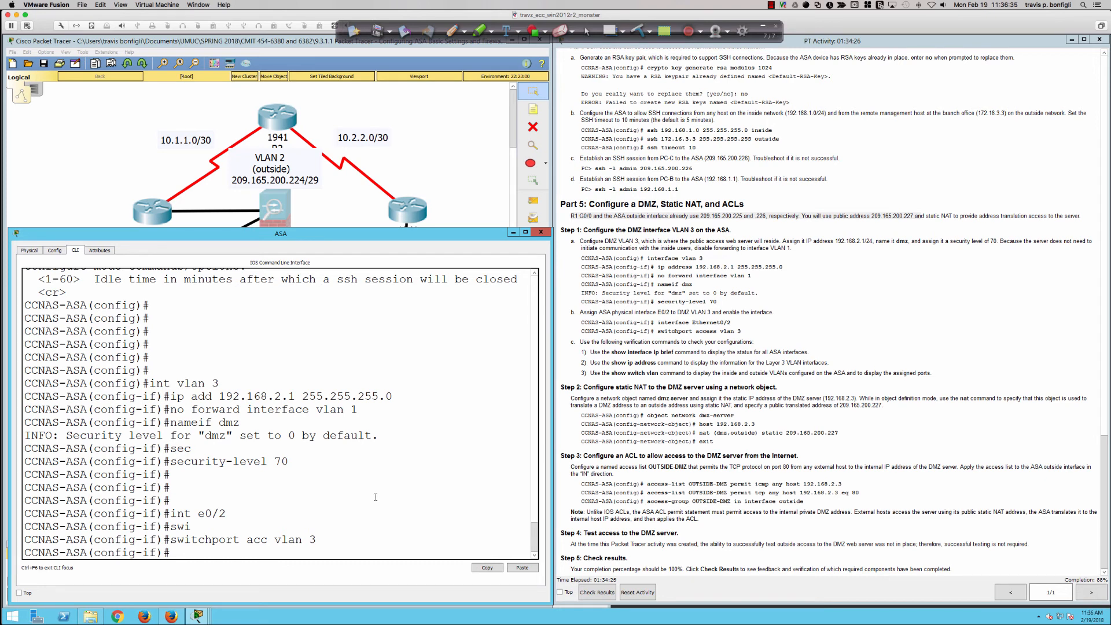
key(Return)
key(Return)
key(Return)
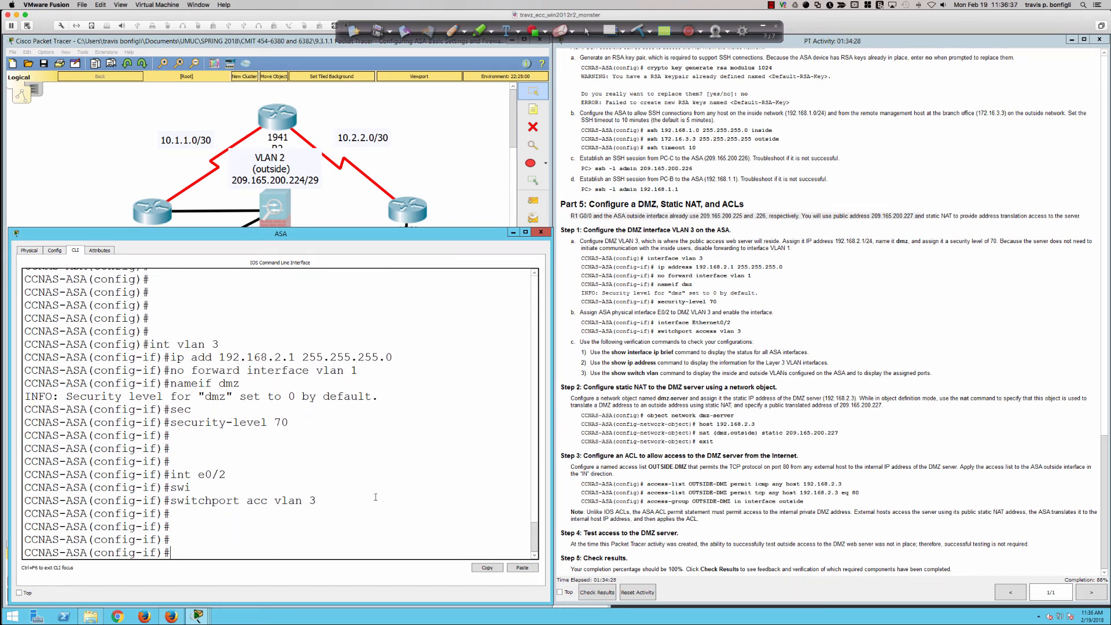
Leave configuration mode and save the ASA's running configuration to memory with wri mem
text(end)
key(Return)
text(wri mem)
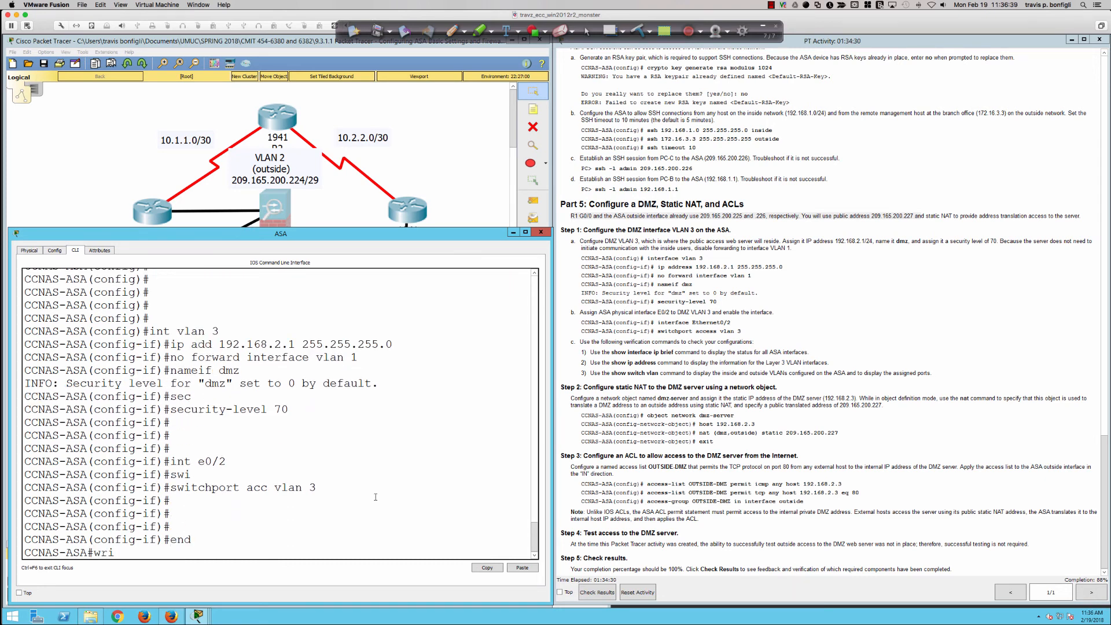
key(Return)
Display the full status list of all ASA interfaces with sh int ip br
key(Return)
key(Return)
key(Return)
key(Return)
key(Return)
key(Return)
key(Return)
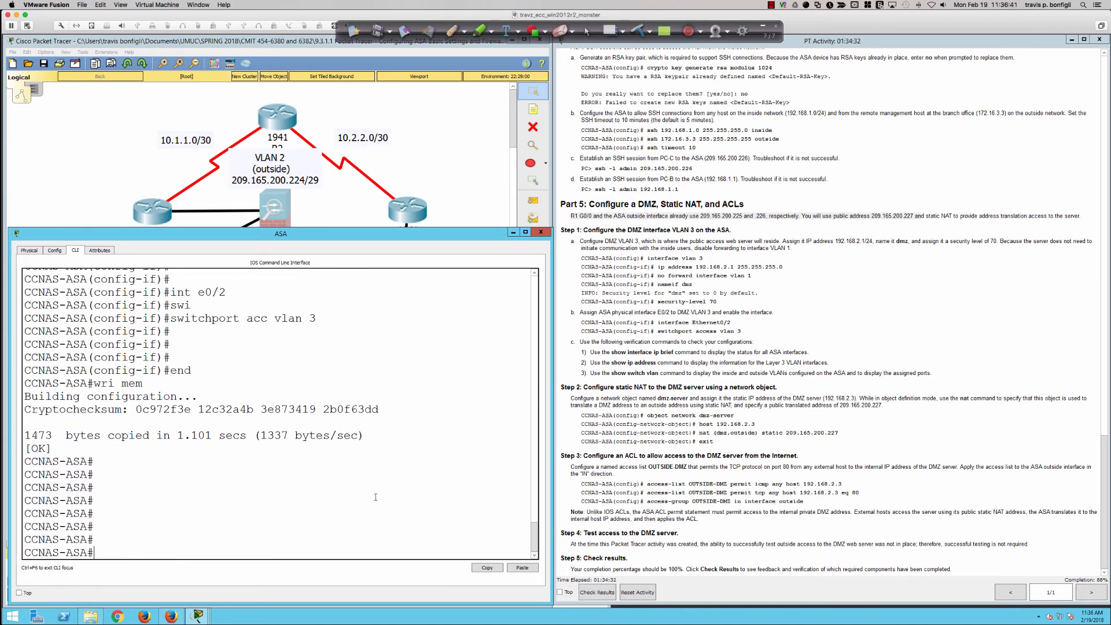
text(sh int ip bri)
key(Return)
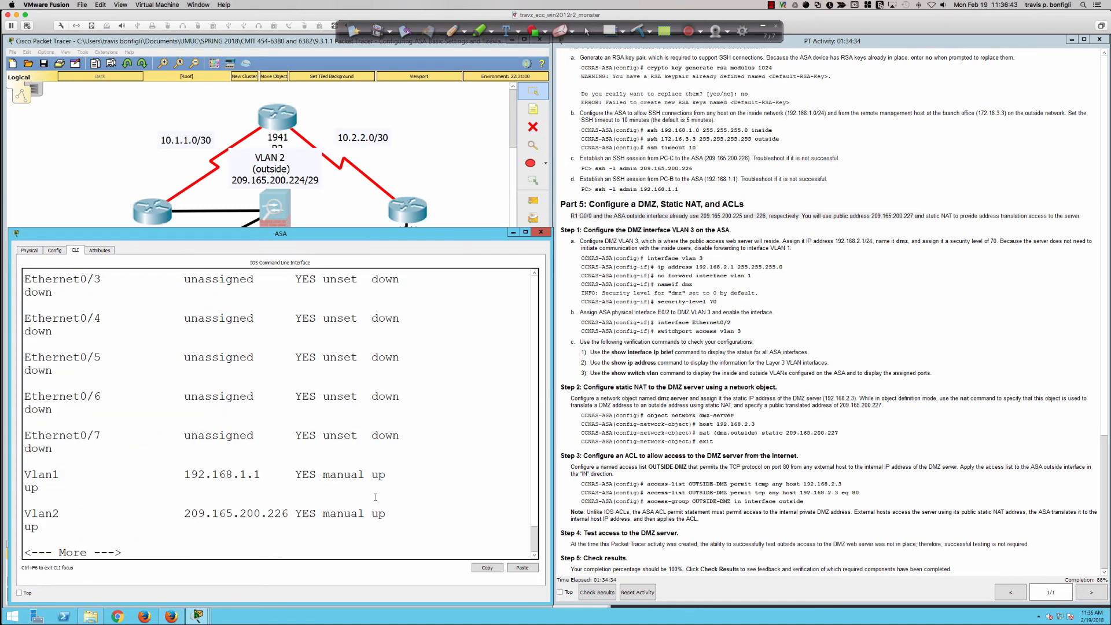
key(space)
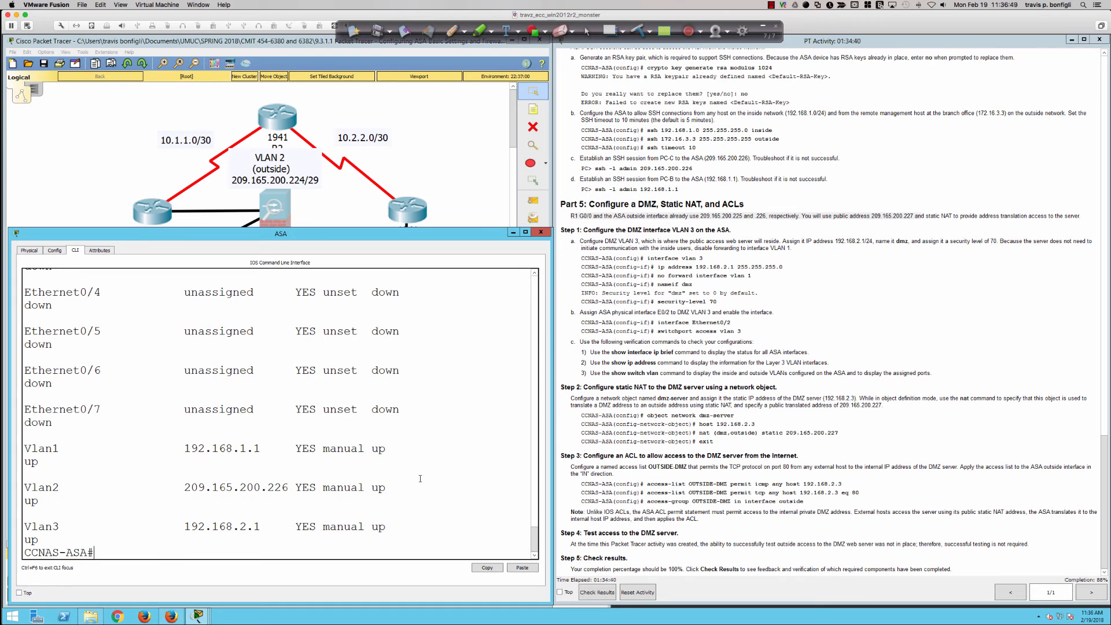
Display the IP addressing of the ASA's VLAN interfaces with sh ip add
key(Return)
text(sh ip add)
key(Return)
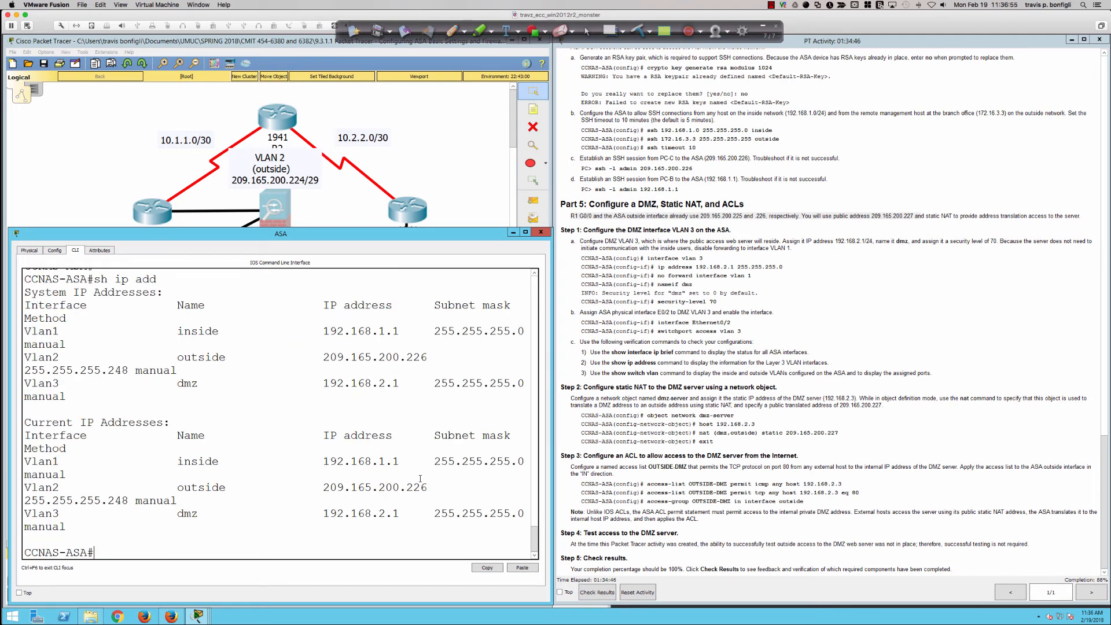
Display the ASA's VLAN port assignments with show switch vlan and check the dmz row
key(Return)
key(Return)
key(Return)
text(show switc)
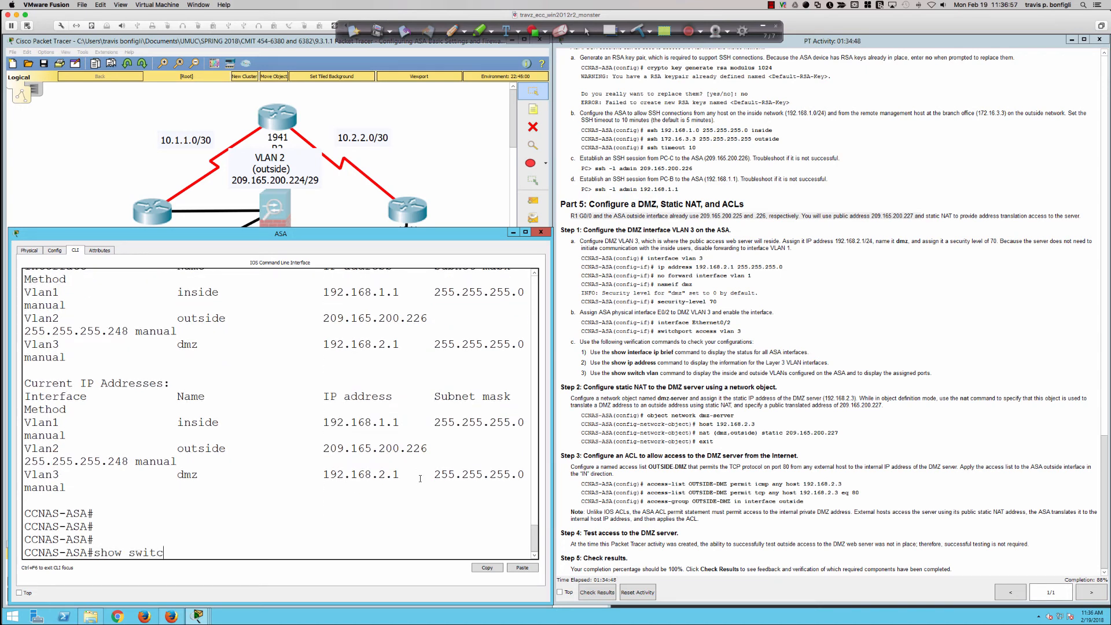
text(h vlan)
key(Return)
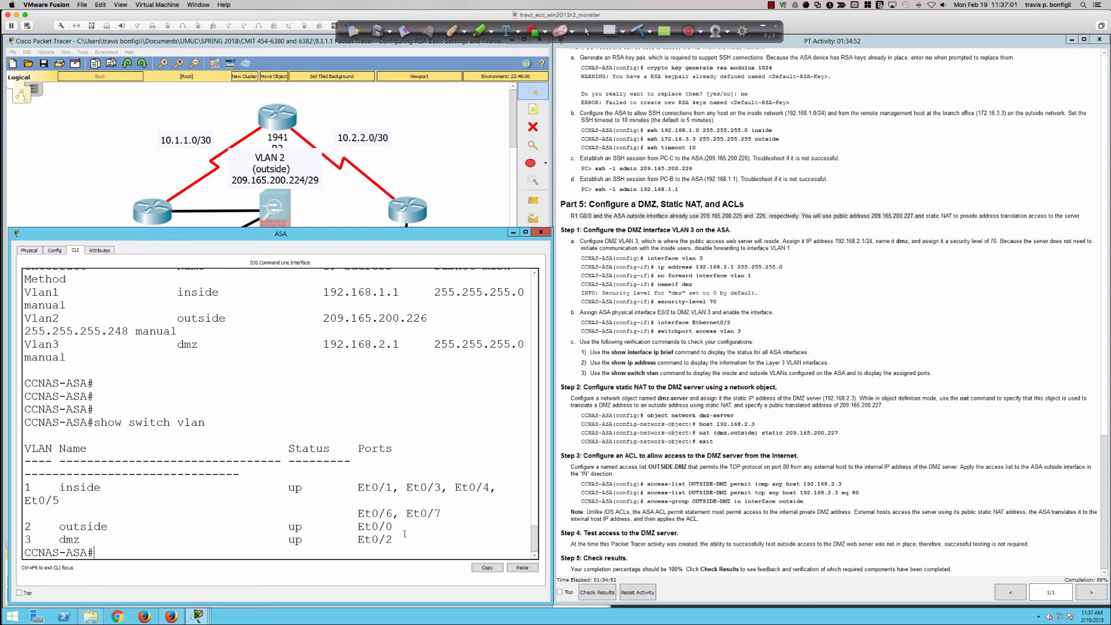
drag(386, 540, 31, 539)
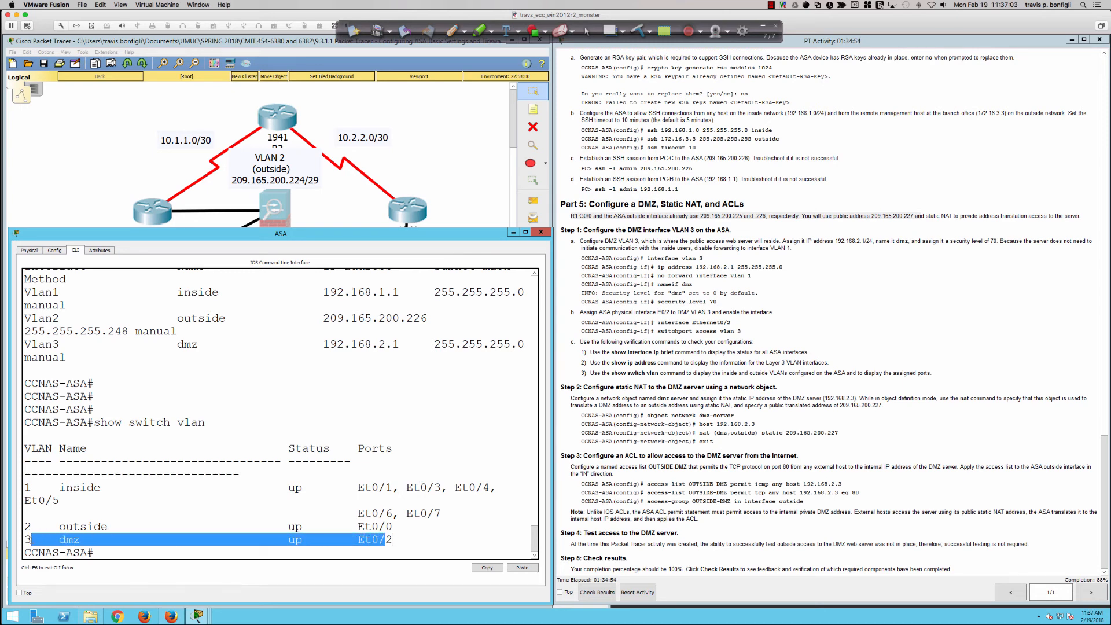
click(451, 553)
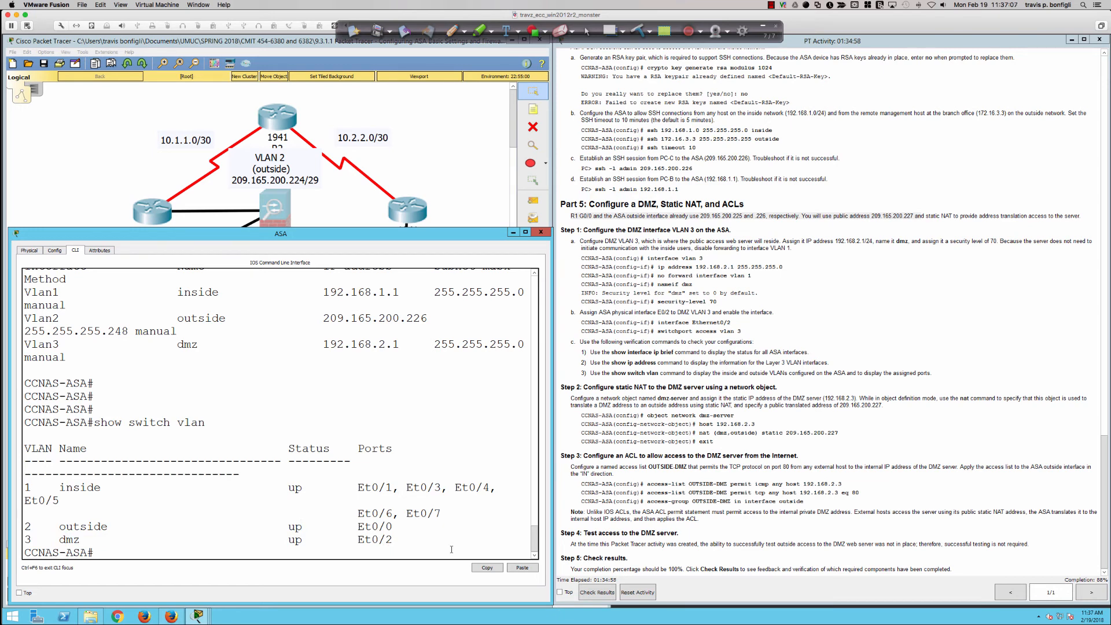
key(Return)
key(Return)
key(Return)
key(Return)
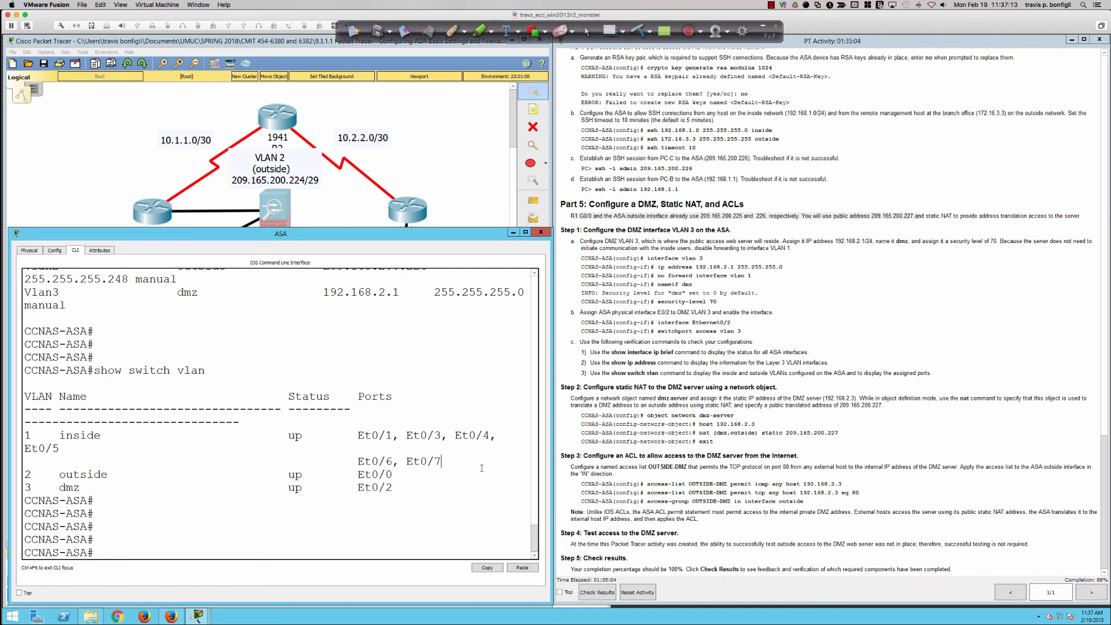
key(Return)
key(Return)
key(Return)
key(Return)
key(Return)
key(Return)
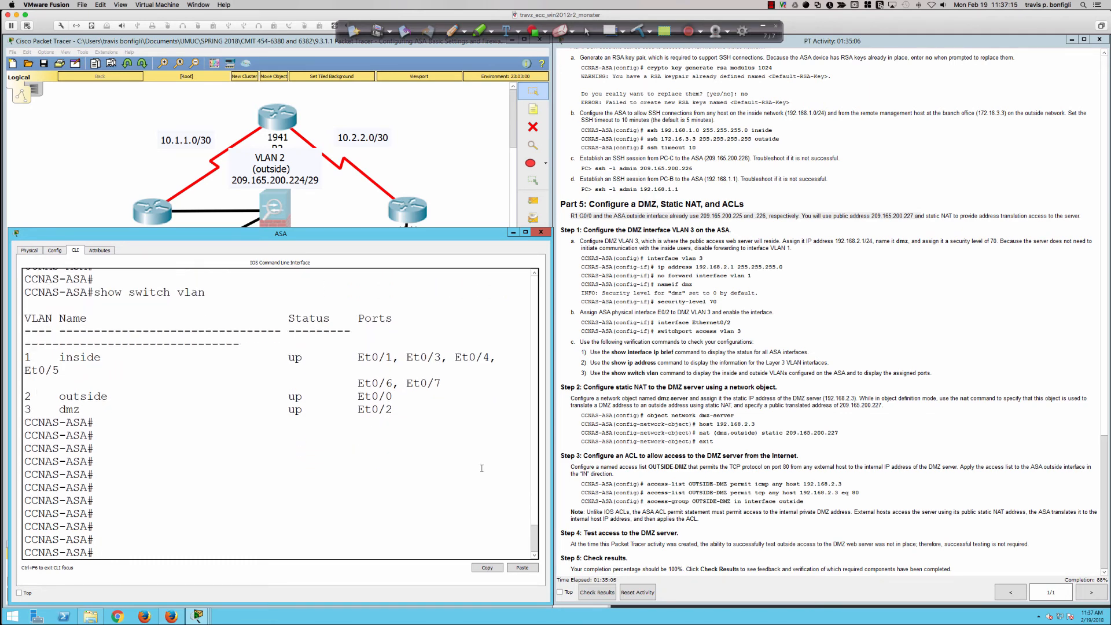
key(Return)
key(Return)
key(Return)
key(Return)
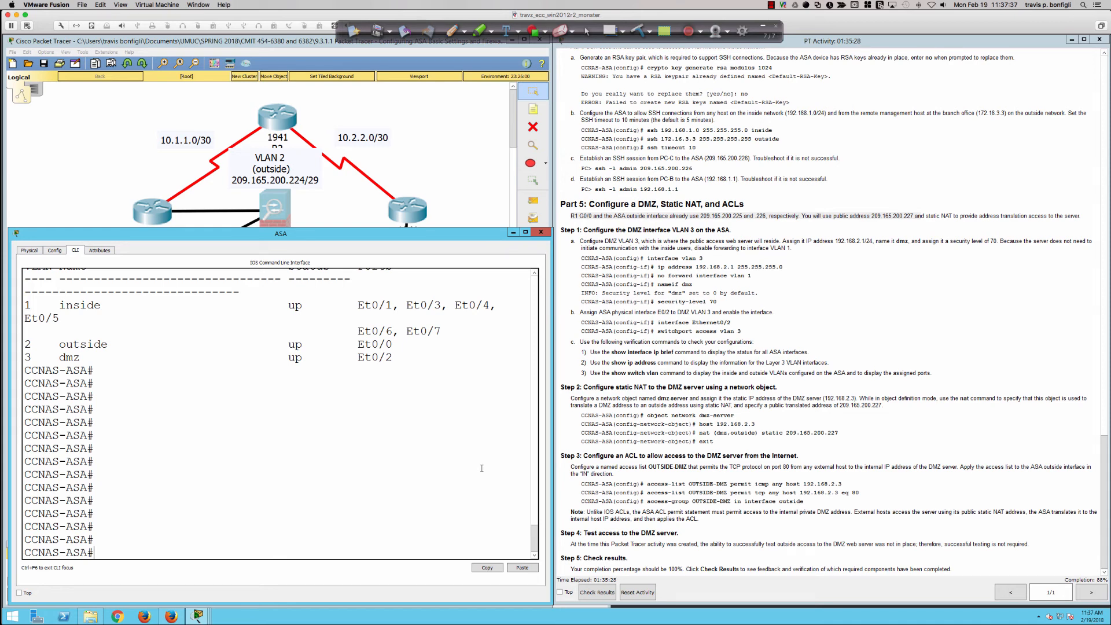
key(Return)
key(Return)
Enter global configuration mode on the ASA and create a network object named dmz-server
text(cofn)
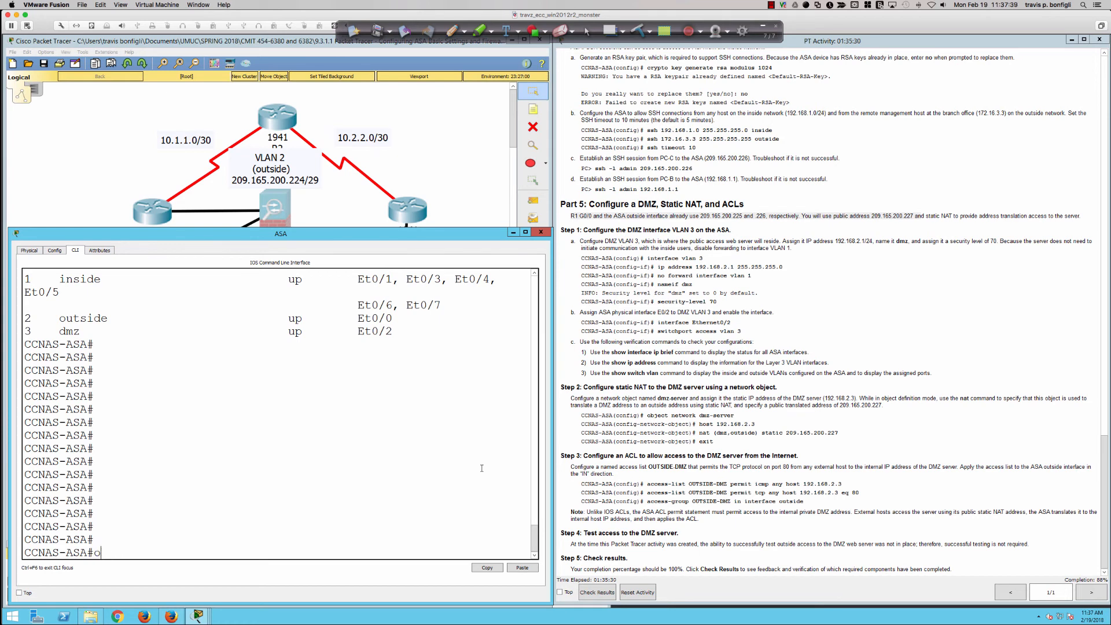
key(BackSpace)
key(BackSpace)
text(nf t)
key(Return)
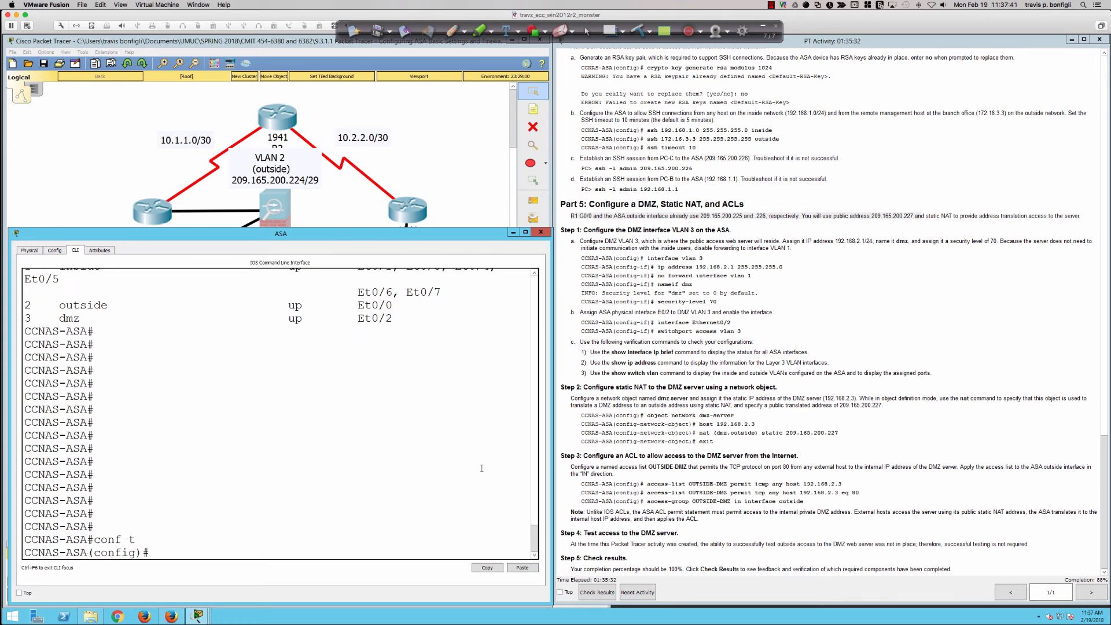
text(object net)
key(Tab)
text(dmz)
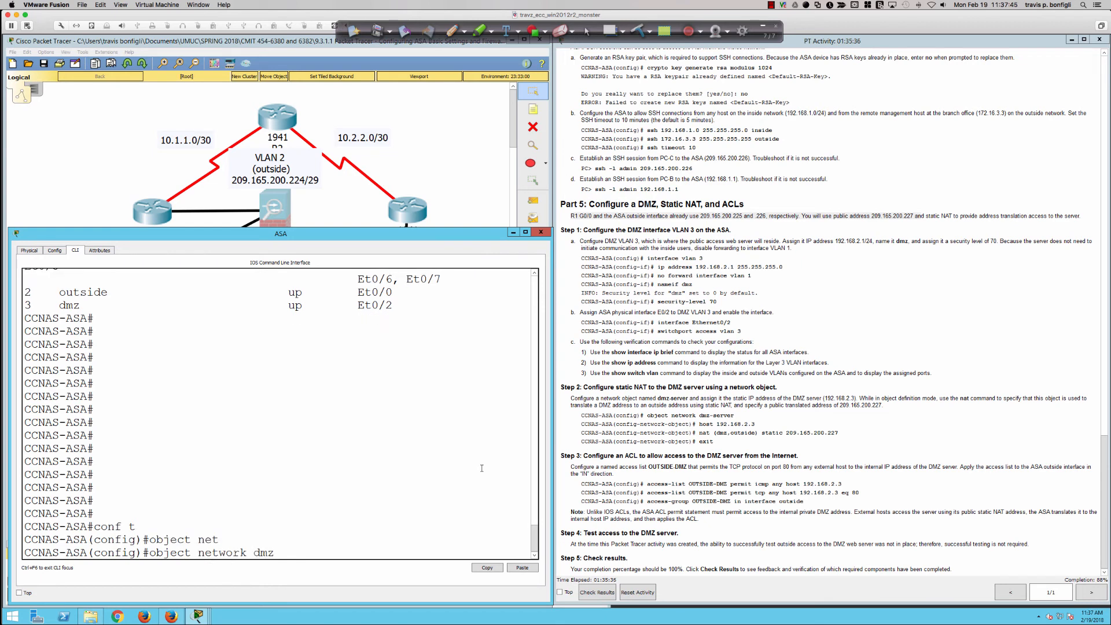
text(-server)
key(Return)
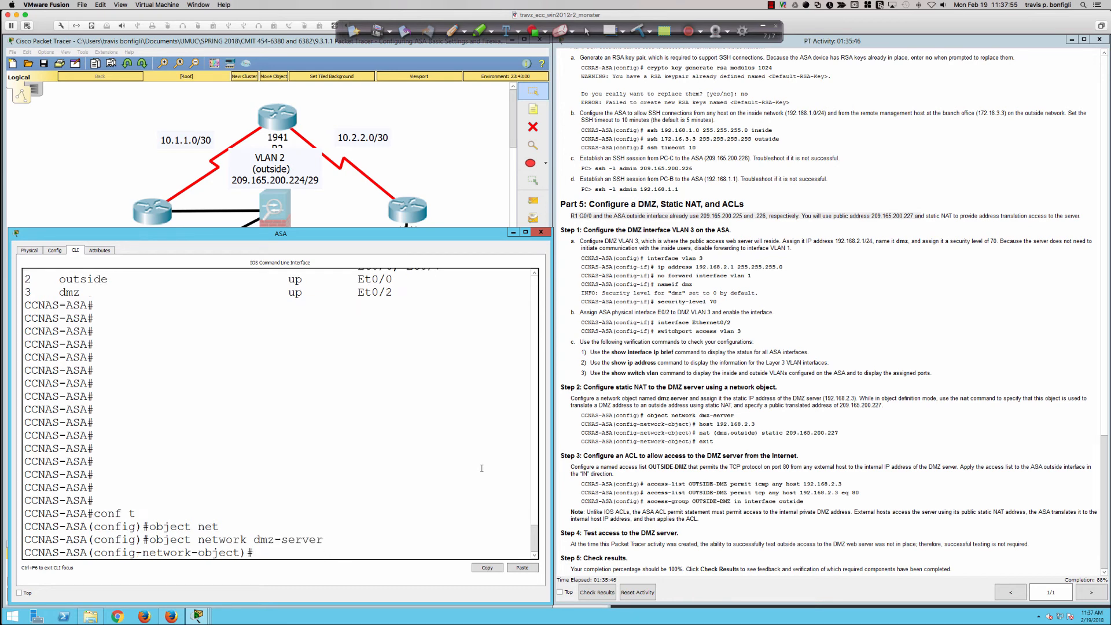
Set the dmz-server object's host address to 192.168.2.3
text(host 192.)
text(168.)
text(2.3)
key(Return)
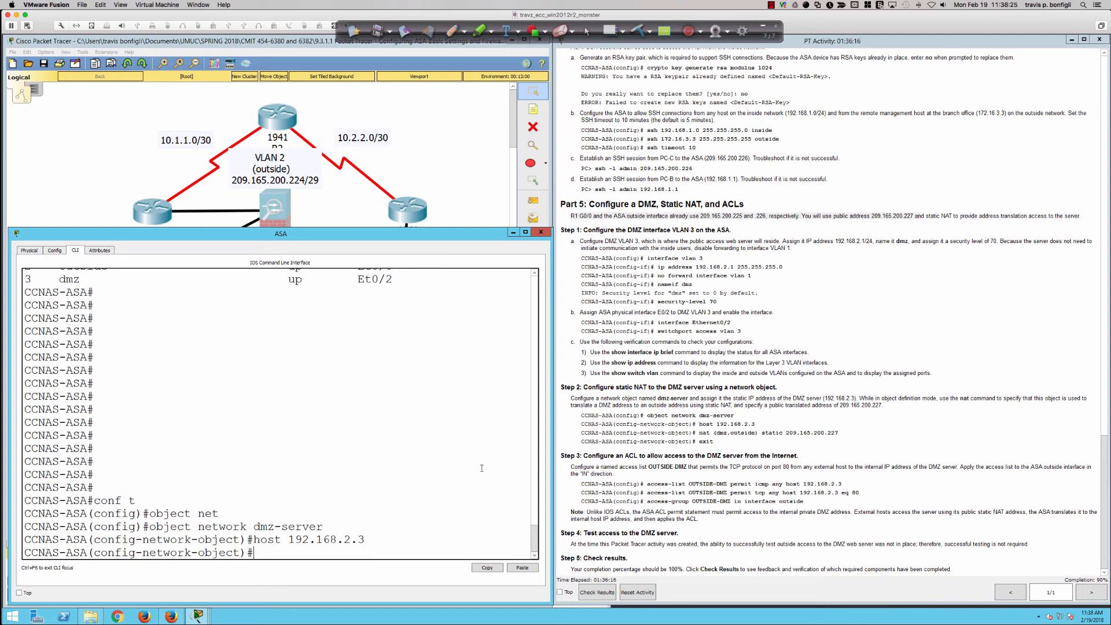
Write the object's static NAT command nat (dmz,outside) static 209.165.200.227 without executing it
text(nat (dmz,outside) static)
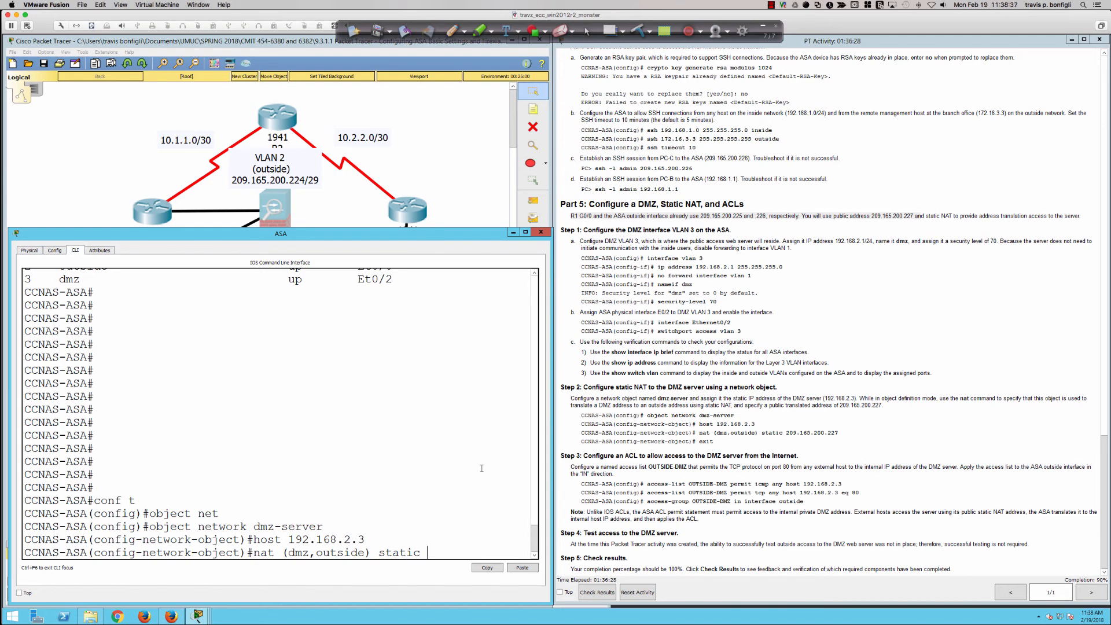
text( 209.165.200.227)
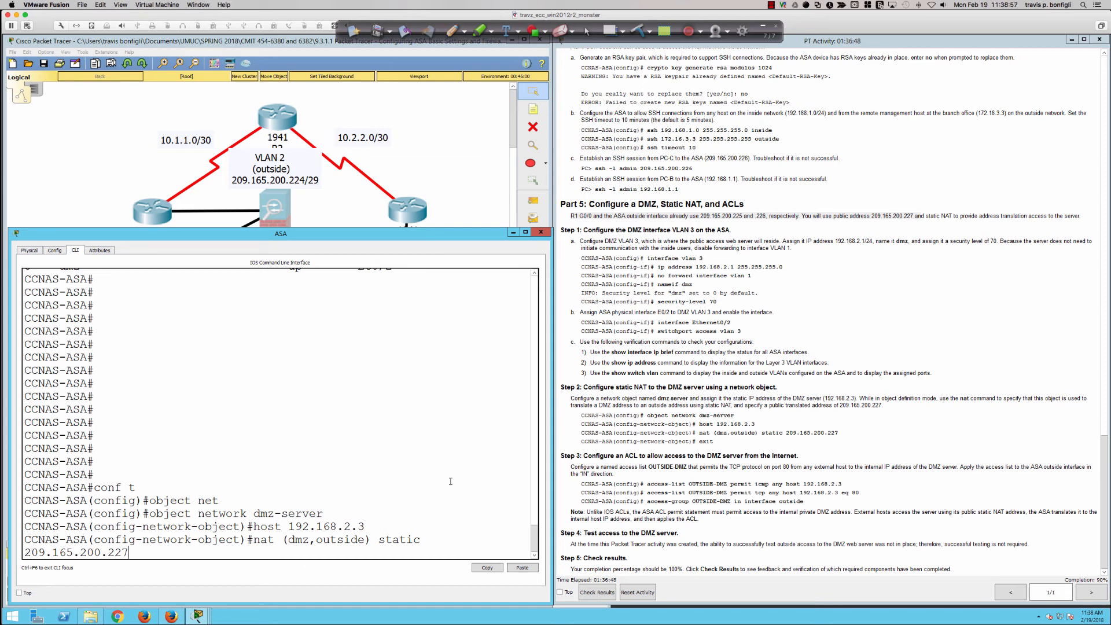
Compare the object's host address with the public address in the pending NAT command by highlighting both in the console
drag(287, 526, 365, 526)
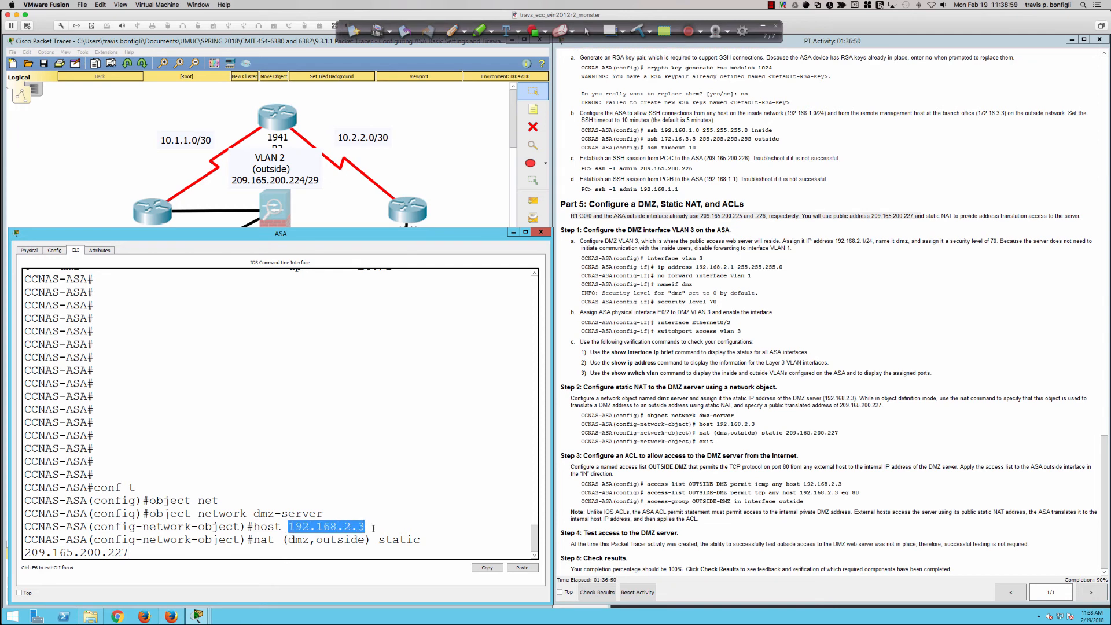
drag(138, 552, 24, 553)
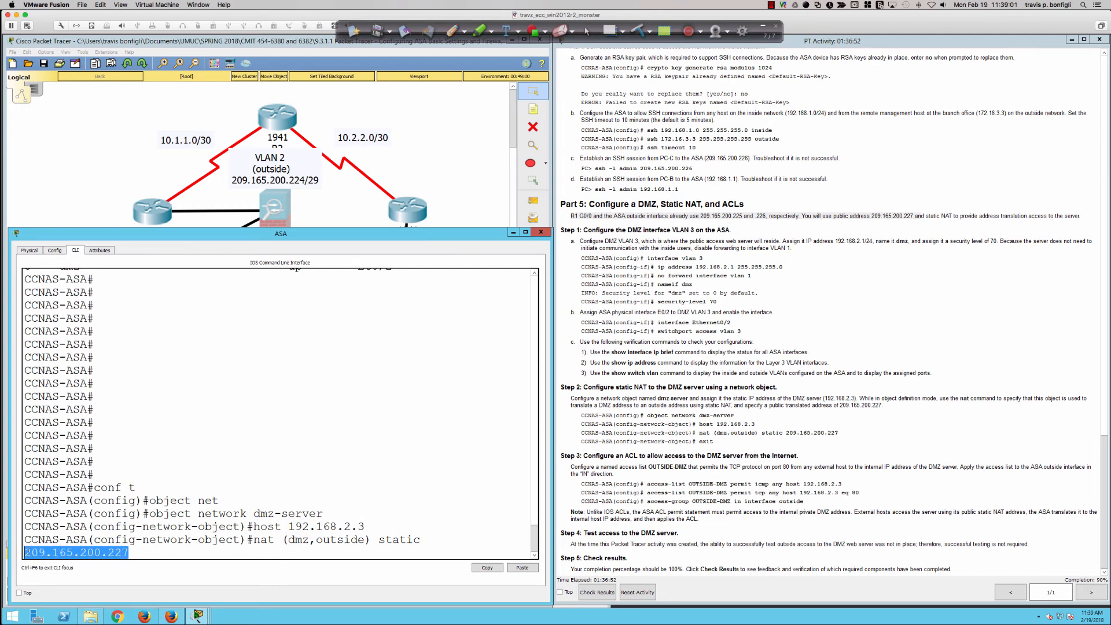
click(461, 517)
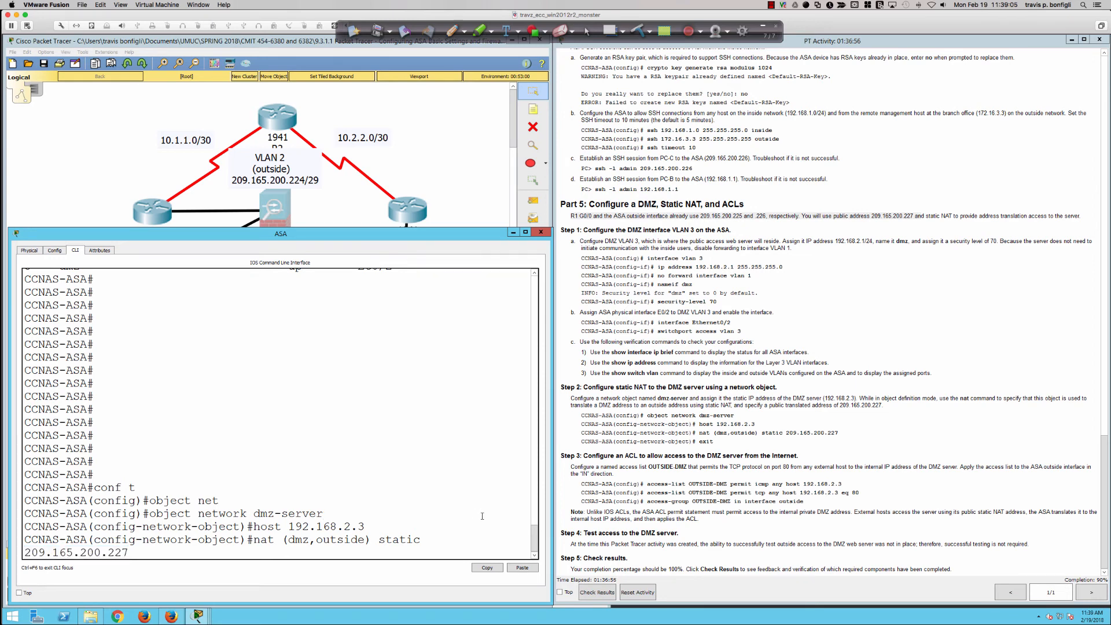
drag(366, 526, 253, 527)
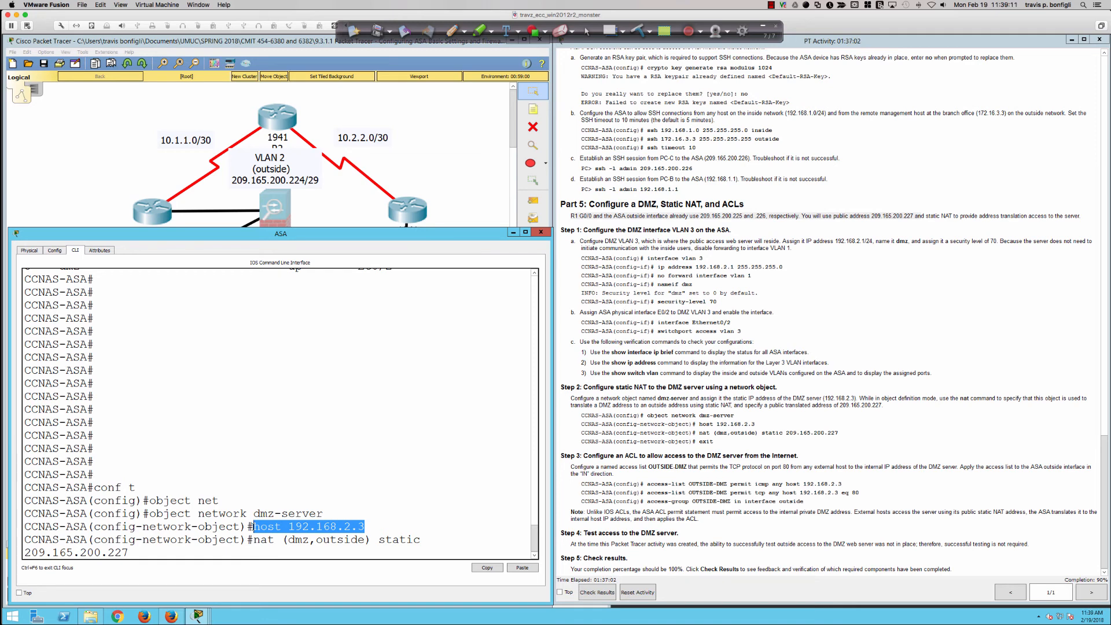
drag(283, 539, 427, 551)
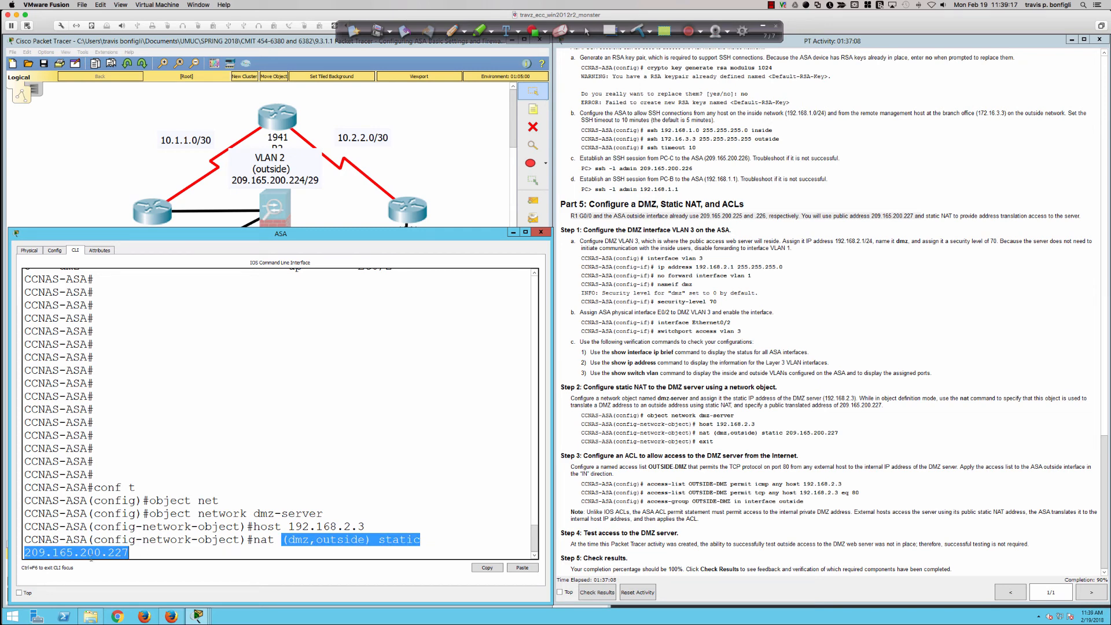
click(457, 542)
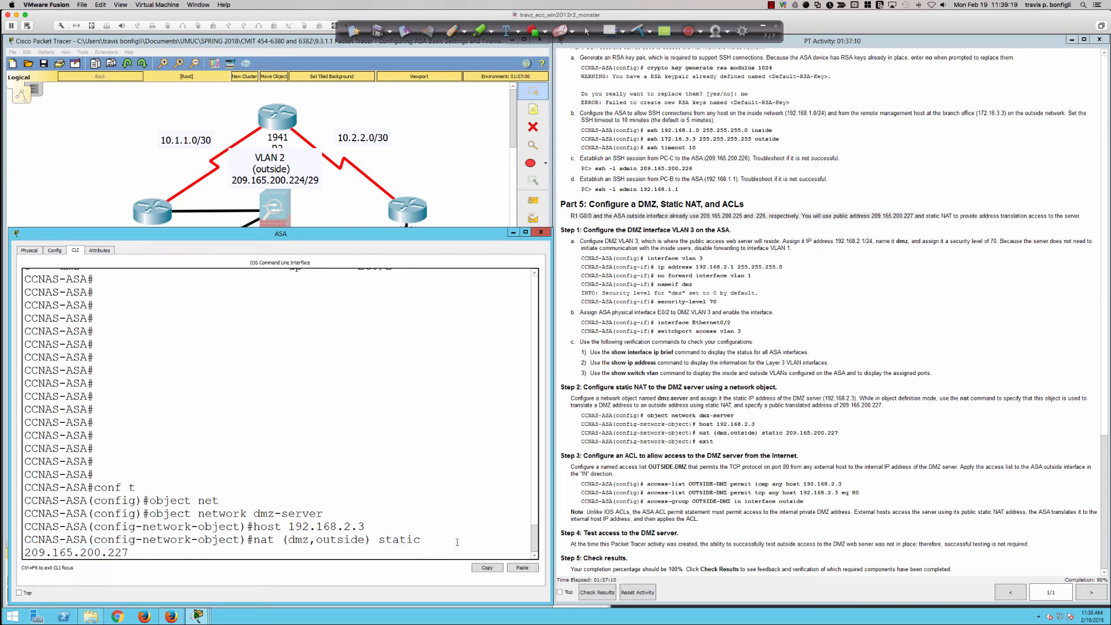
Execute the pending static NAT command and exit the network object configuration
key(Return)
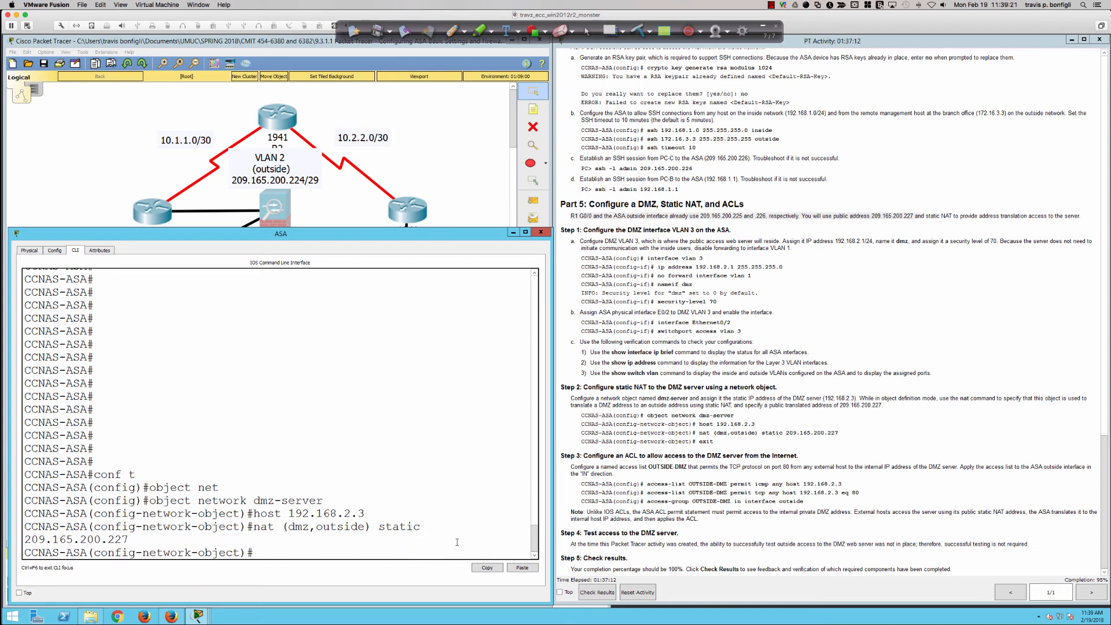
text(exit)
key(Return)
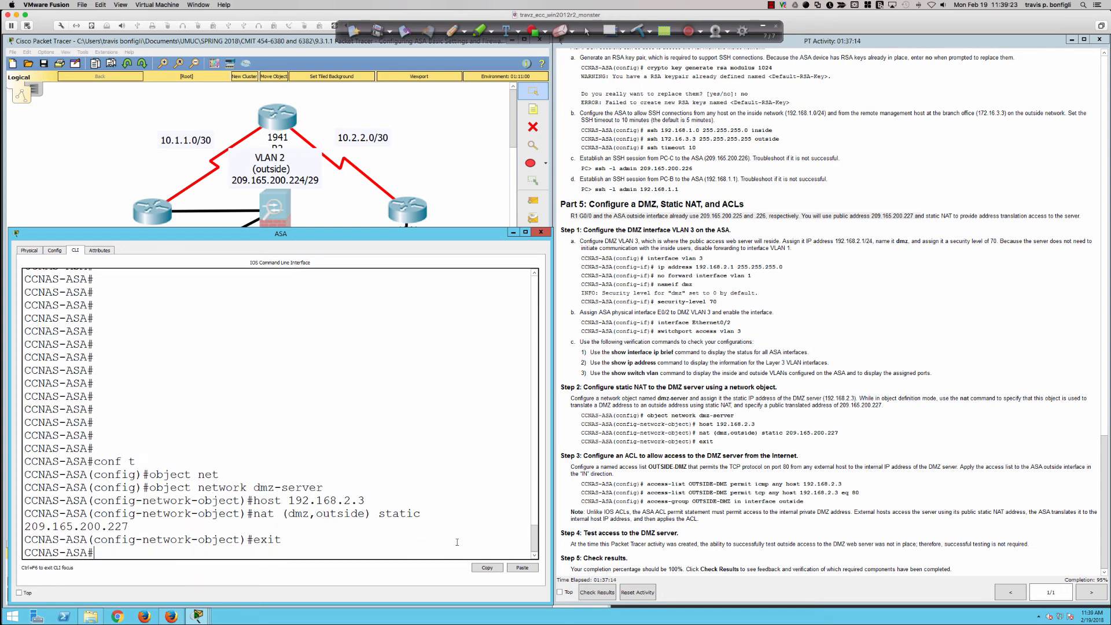
Try to display the ASA's configured objects with show obj
text(show obj)
key(Tab)
key(Return)
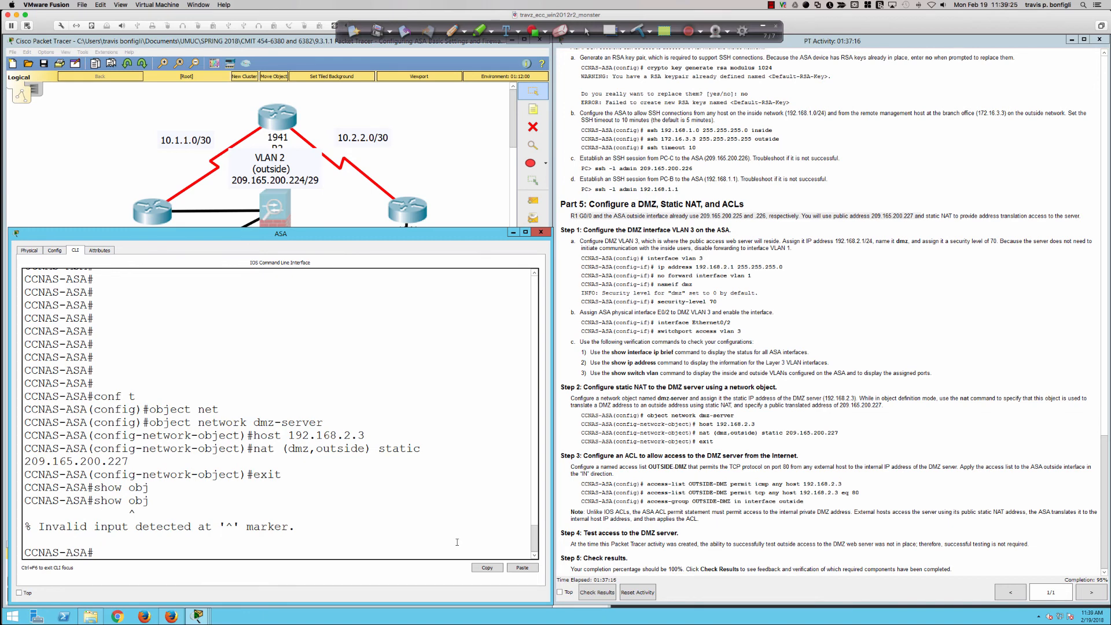
Try to display the ASA's configured objects with the full show object command
text(show object)
key(Return)
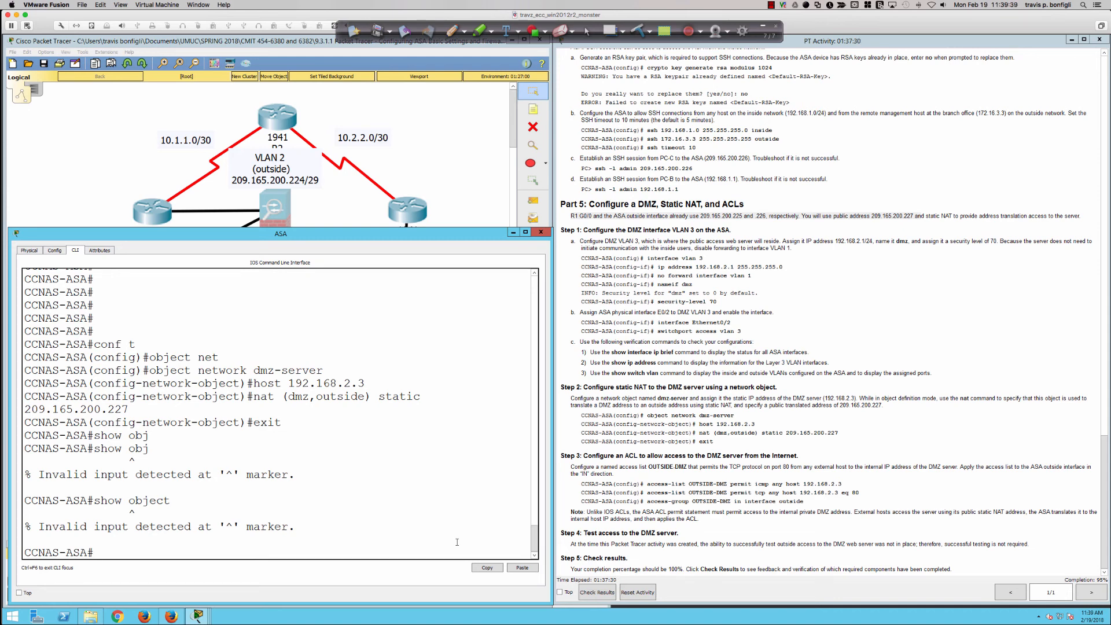
key(Return)
key(Return)
key(Return)
key(Return)
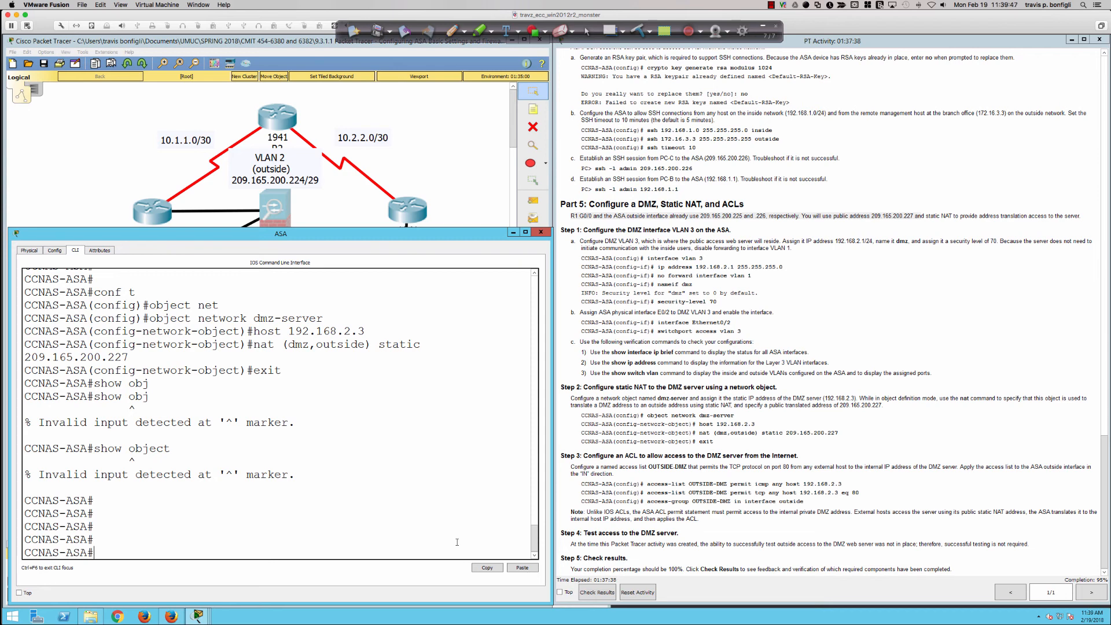
key(Return)
key(Return)
key(Return)
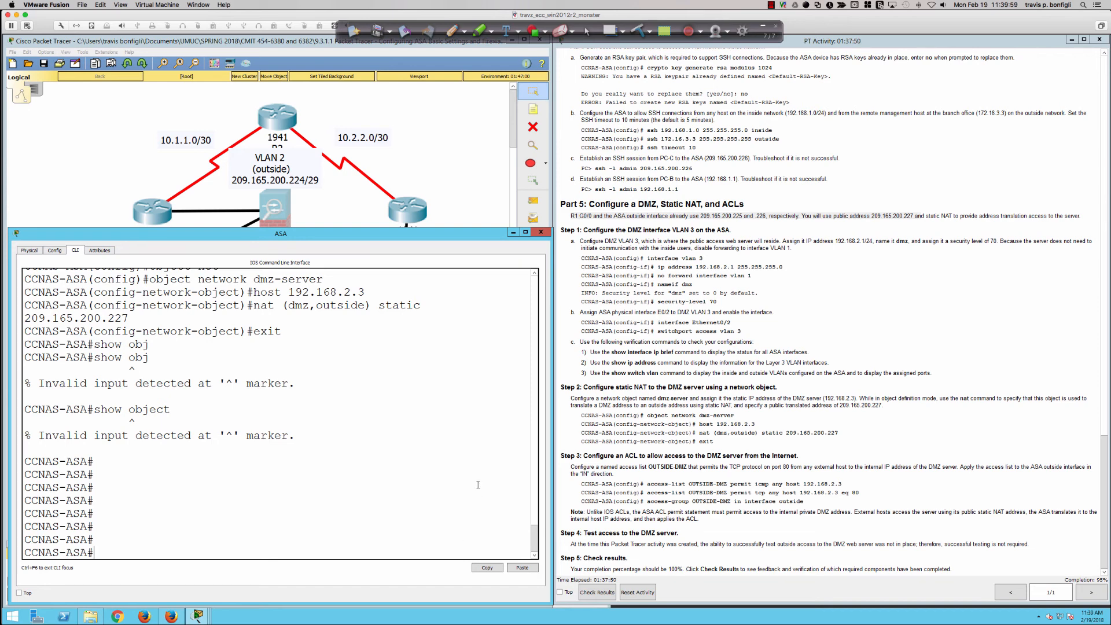
click(473, 212)
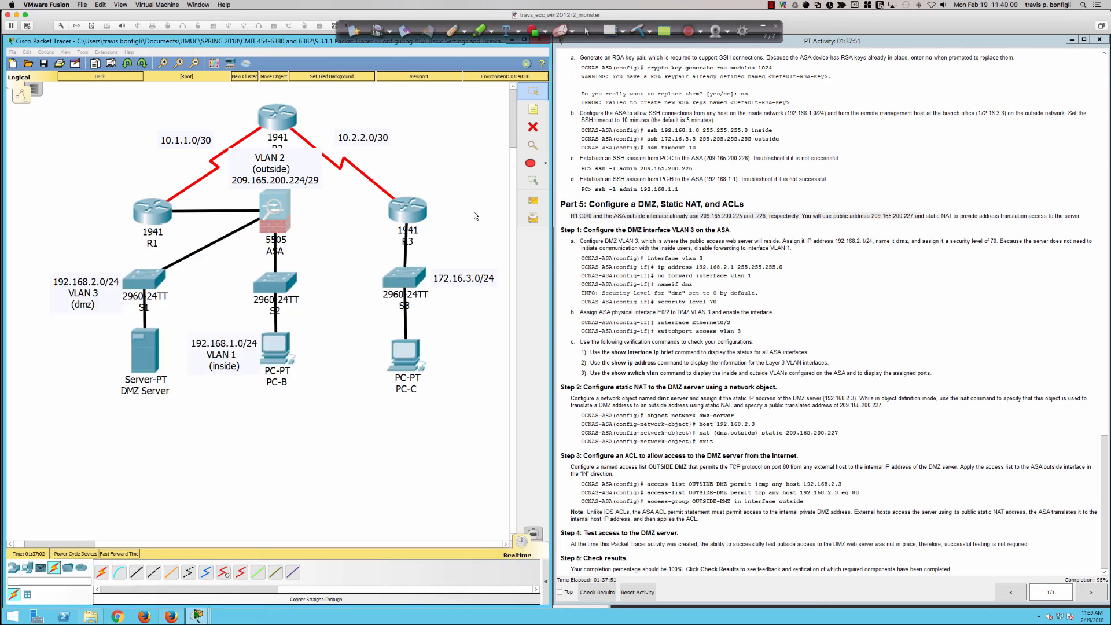
click(459, 32)
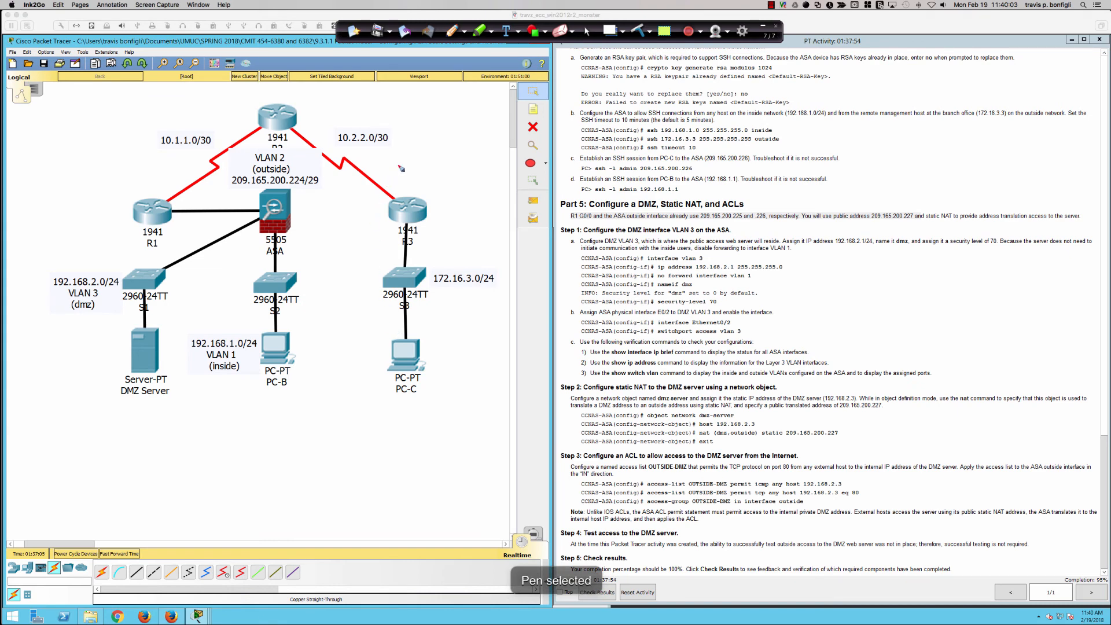
mouse_move(398, 166)
mouse_down()
mouse_move(338, 311)
mouse_move(544, 463)
mouse_move(582, 438)
mouse_up()
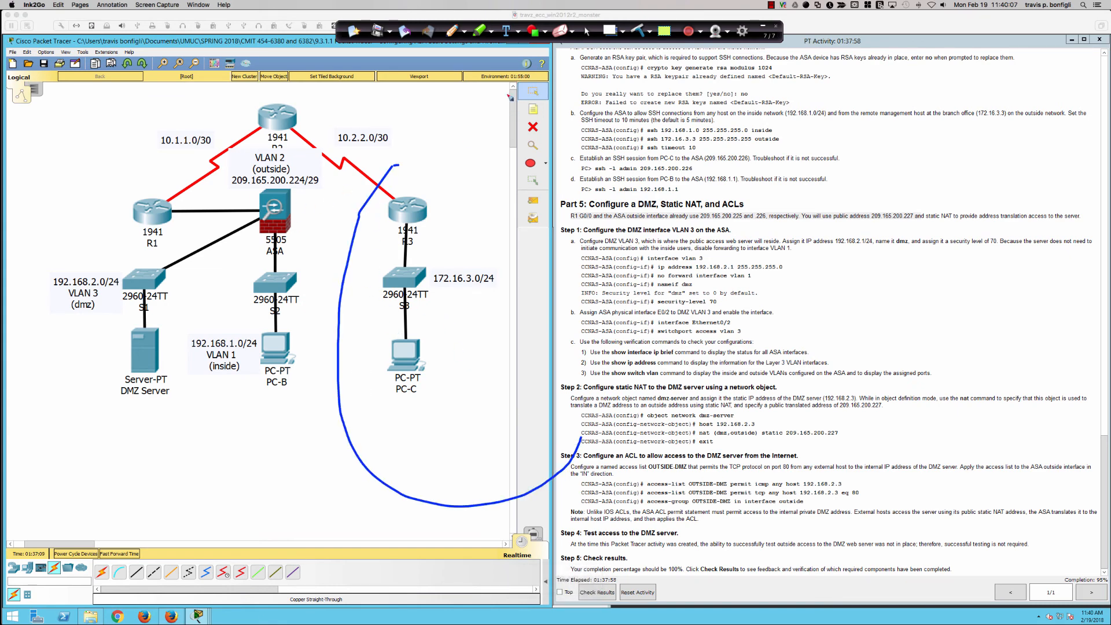
key(super+z)
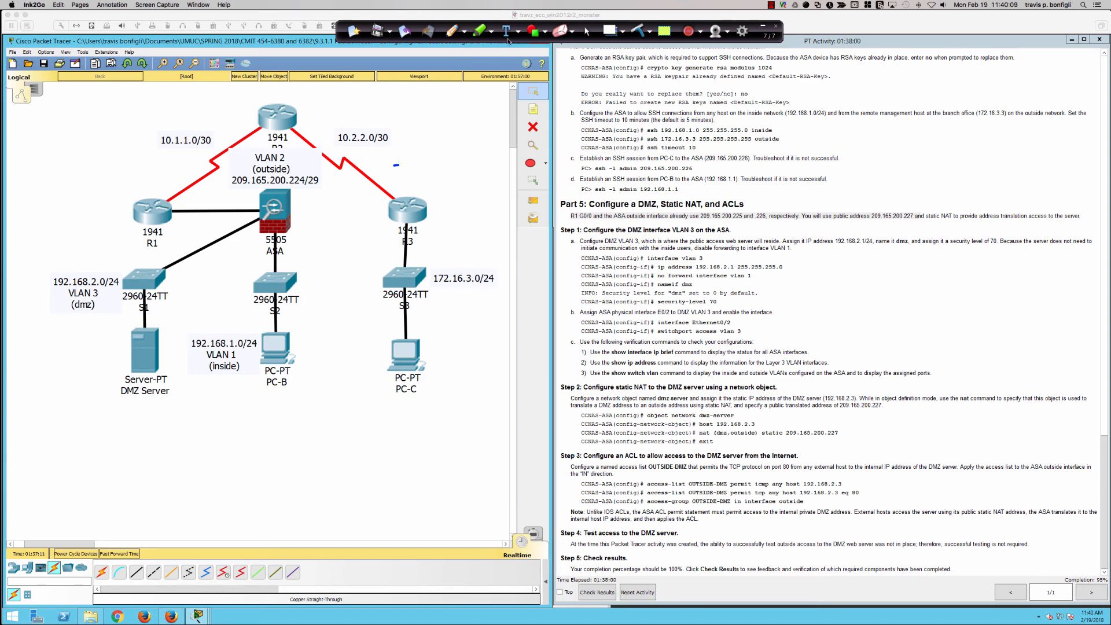
click(637, 31)
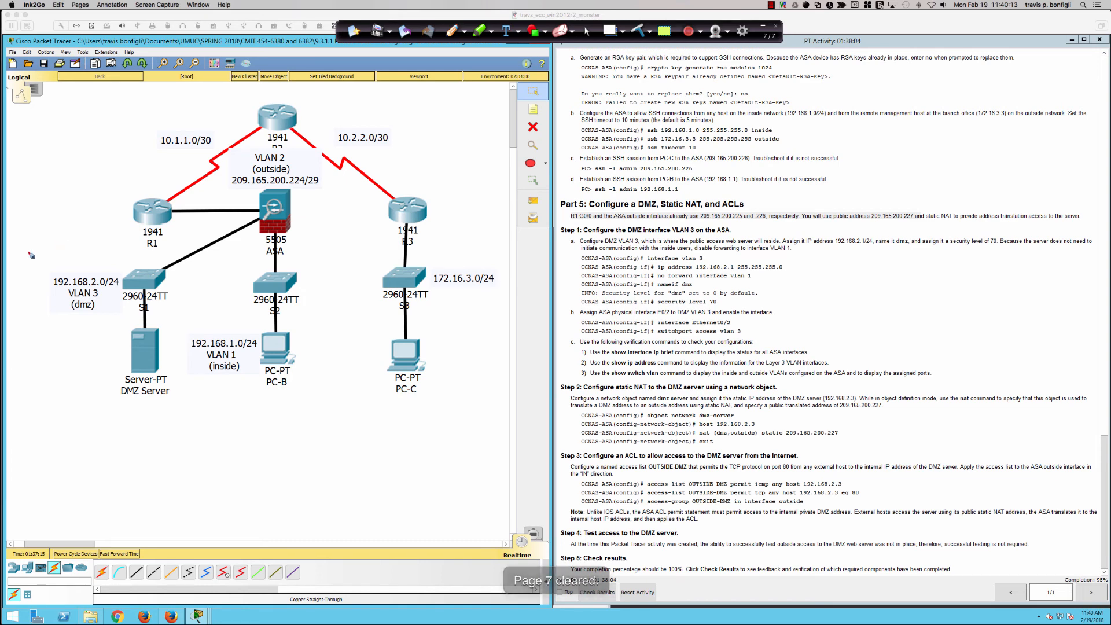
Draw a pen line separating the DMZ and inside networks from the outside, add outward arrows, and underline the inside and dmz labels
mouse_move(29, 252)
mouse_down()
mouse_move(168, 256)
mouse_move(259, 219)
mouse_move(313, 231)
mouse_move(347, 368)
mouse_move(352, 549)
mouse_up()
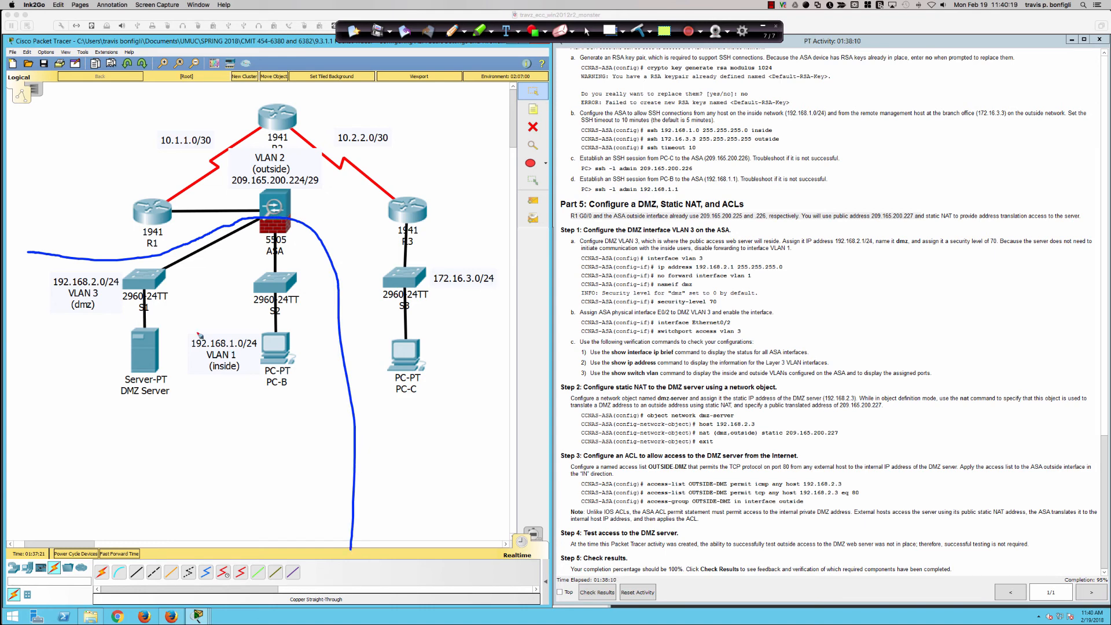
mouse_move(34, 256)
mouse_down()
mouse_move(11, 249)
mouse_move(109, 186)
mouse_move(89, 177)
mouse_up()
mouse_move(392, 460)
mouse_down()
mouse_move(457, 392)
mouse_move(456, 410)
mouse_move(445, 401)
mouse_up()
mouse_move(332, 228)
mouse_down()
mouse_move(351, 220)
mouse_move(340, 218)
mouse_up()
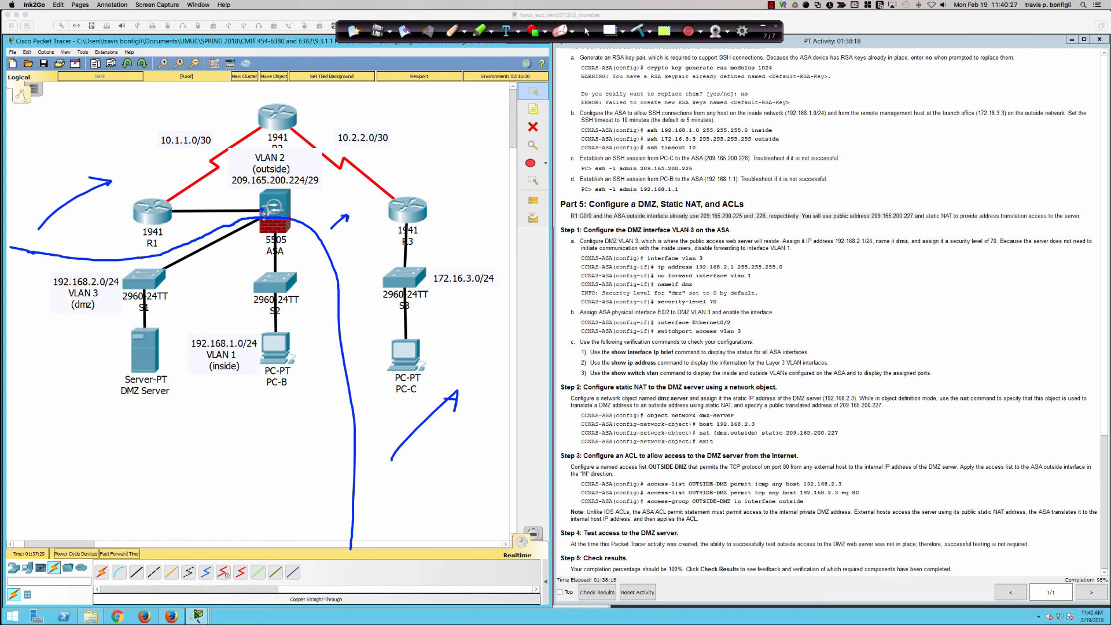
drag(261, 211, 260, 209)
drag(219, 375, 245, 376)
drag(70, 317, 92, 318)
Trace the traffic path from PC-C through the routers to the ASA and write 0 and 70 beside its interfaces
mouse_move(408, 347)
mouse_down()
mouse_move(416, 295)
mouse_move(385, 168)
mouse_move(327, 135)
mouse_move(207, 137)
mouse_move(140, 196)
mouse_move(184, 211)
mouse_move(249, 209)
mouse_move(240, 213)
mouse_move(235, 197)
mouse_up()
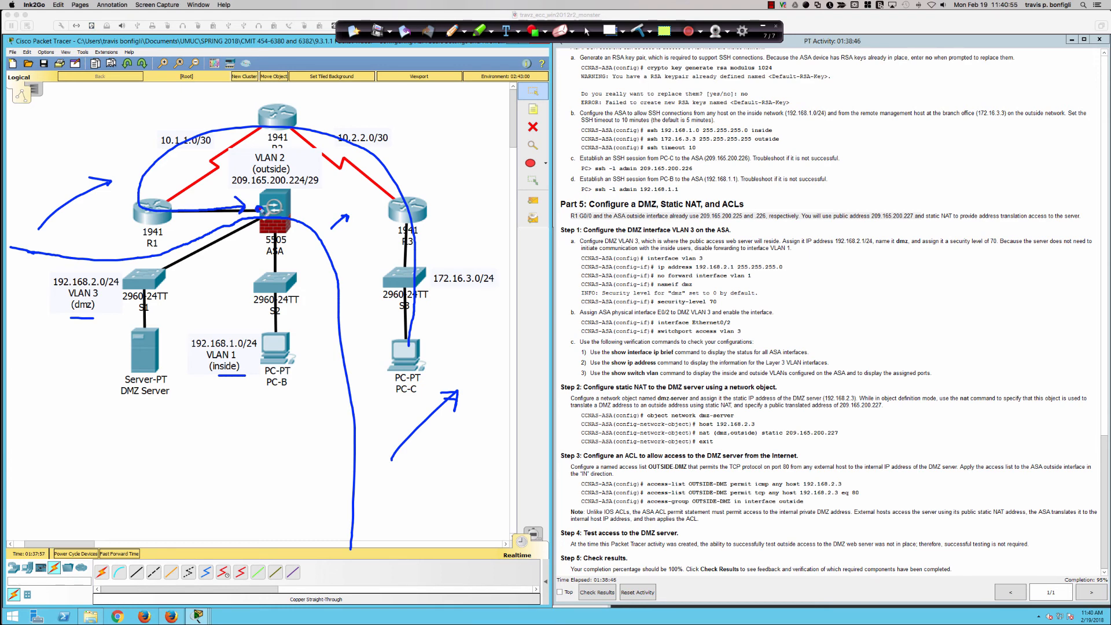
drag(262, 186, 255, 196)
mouse_move(243, 234)
mouse_down()
mouse_move(252, 241)
mouse_move(260, 229)
mouse_move(257, 240)
mouse_up()
Bracket the Step 3 ACL commands, underlining access-group, in interface outside and eq 80, and mark the DMZ Server label in the topology
mouse_move(595, 480)
mouse_down()
mouse_move(577, 480)
mouse_move(588, 507)
mouse_up()
mouse_move(850, 478)
mouse_down()
mouse_move(872, 502)
mouse_move(856, 509)
mouse_up()
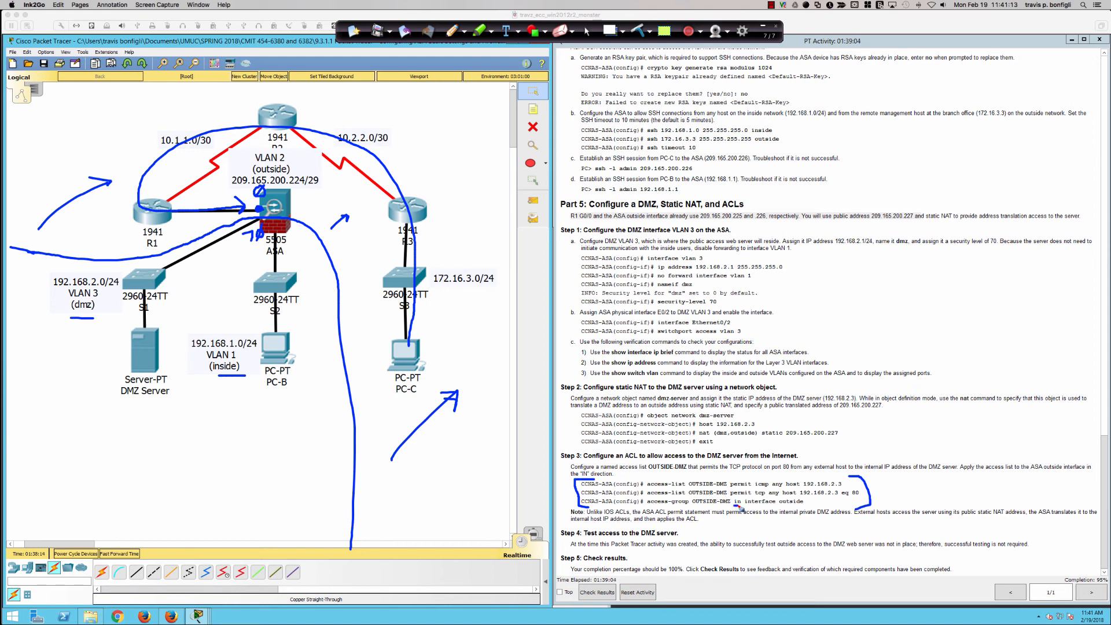
drag(750, 506, 804, 507)
drag(648, 506, 692, 507)
drag(702, 478, 705, 474)
drag(842, 496, 860, 500)
mouse_move(130, 405)
mouse_down()
mouse_move(166, 395)
mouse_move(144, 414)
mouse_move(167, 408)
mouse_up()
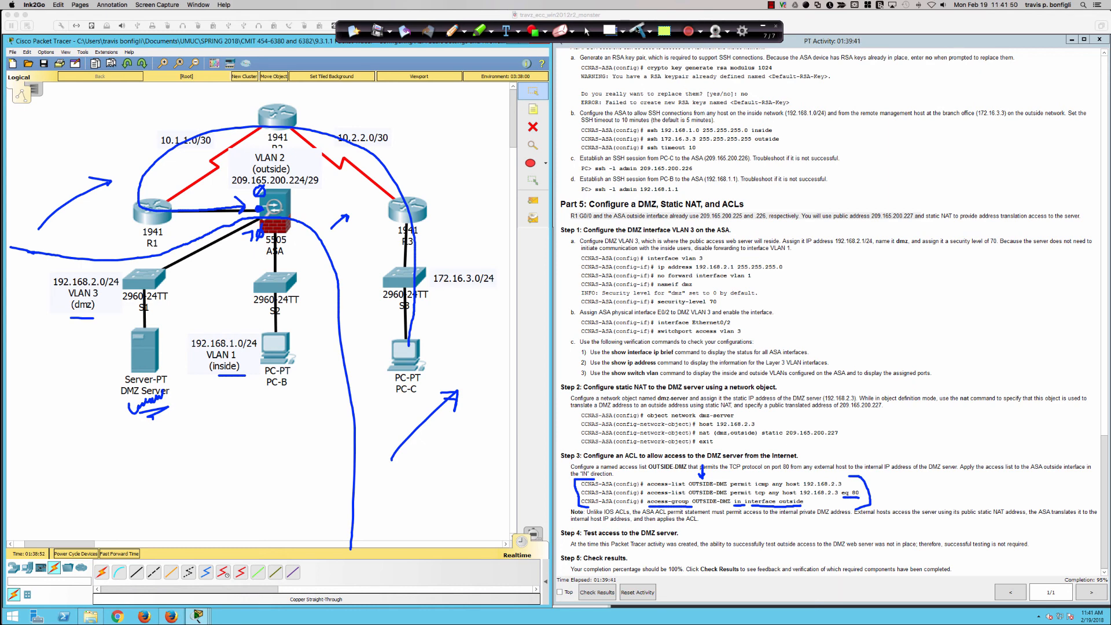
Clear all pen annotations and reopen the ASA command line at a fresh prompt
click(636, 29)
click(586, 31)
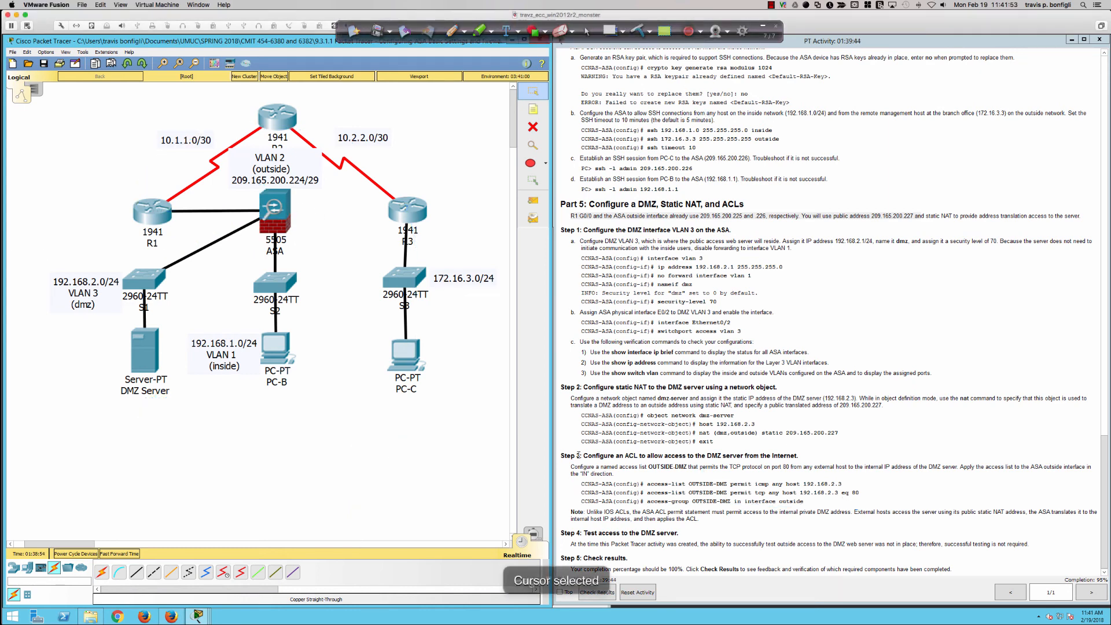
click(275, 219)
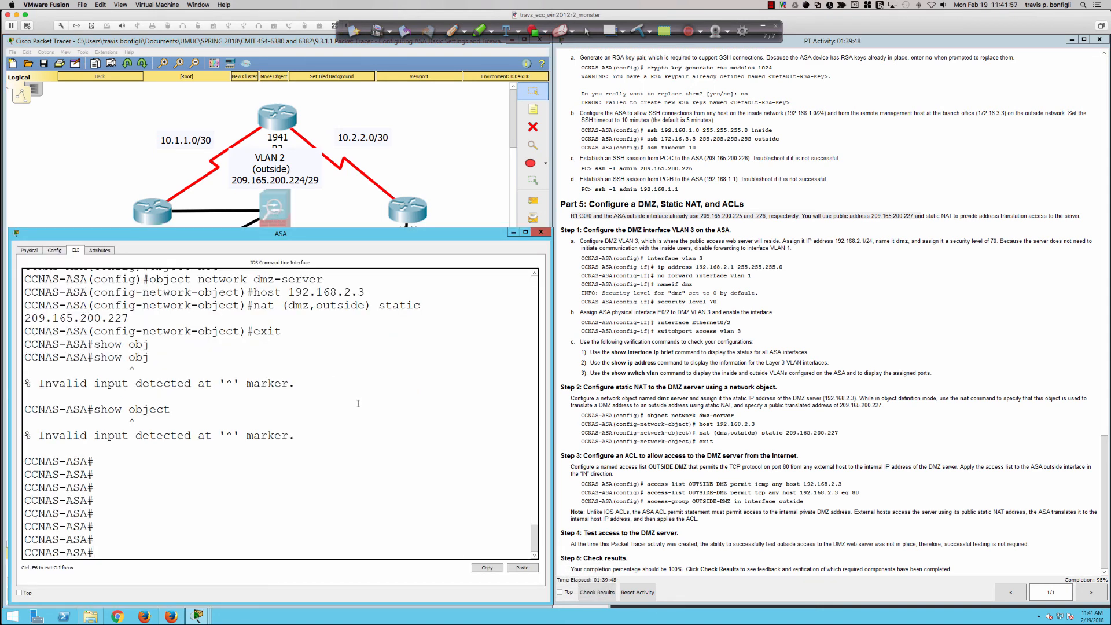
key(Return)
key(Return)
key(Return)
key(Return)
key(Return)
key(Return)
key(Return)
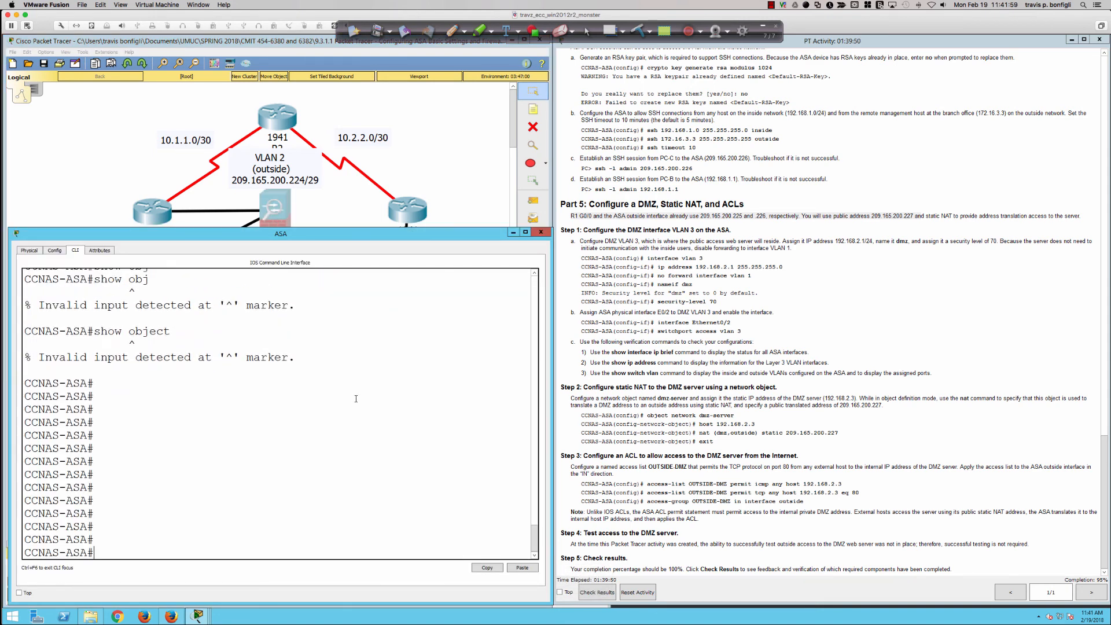
Enter global configuration mode and add access-list OUTSIDE-DMZ permit icmp any host 192.168.2.3
text(conf t)
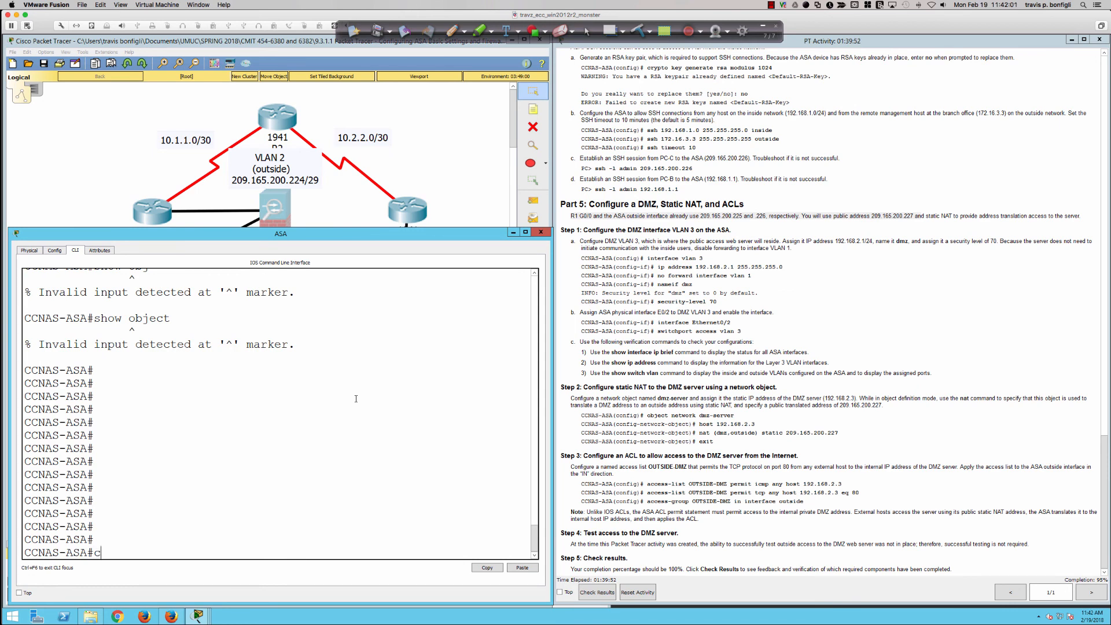
key(Return)
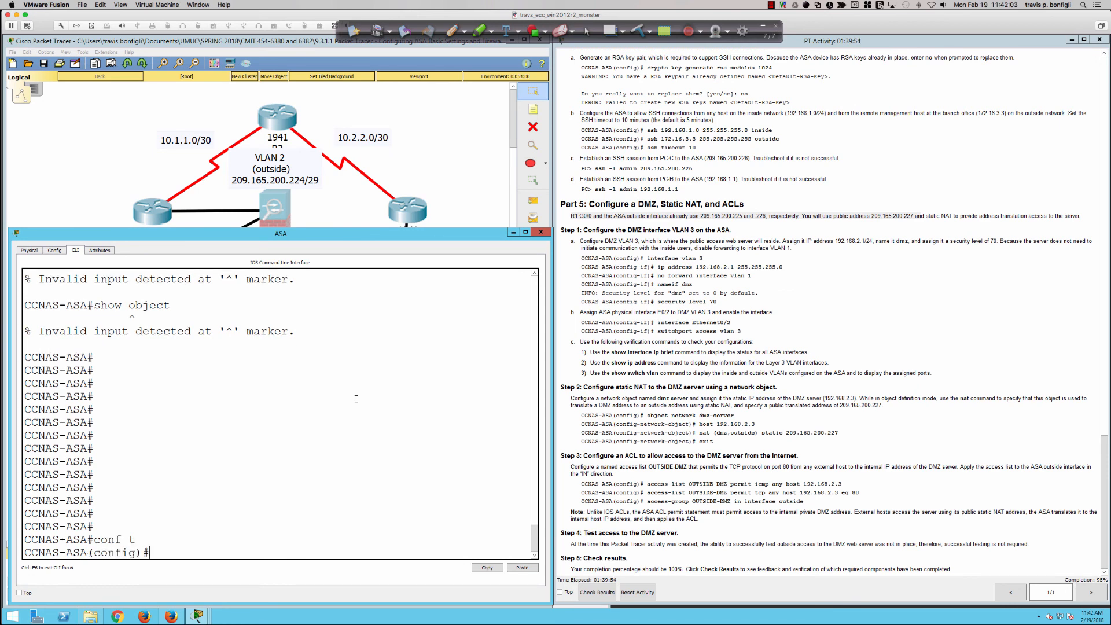
text(access-list OUTSIDE)
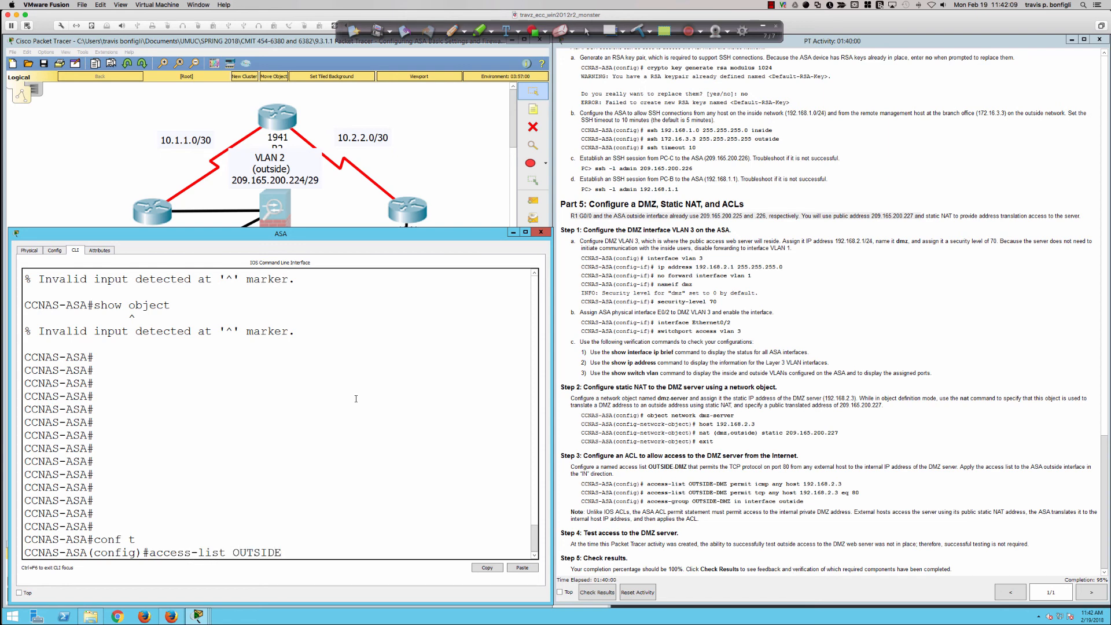
text(-DMZ permit icmp)
text(any host)
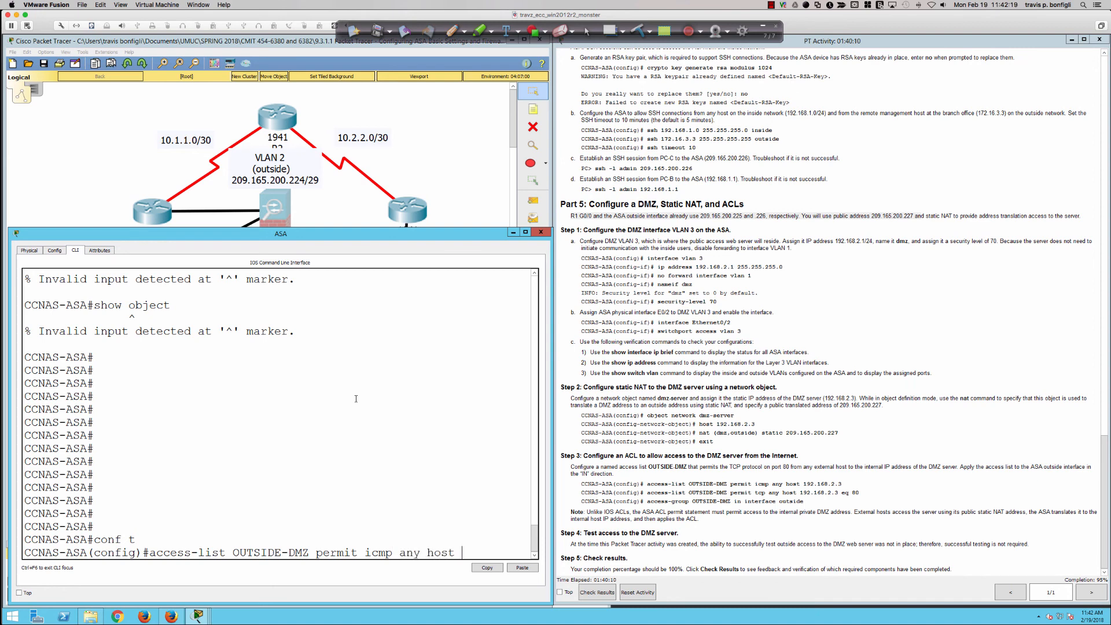
text( 192.168.2.3)
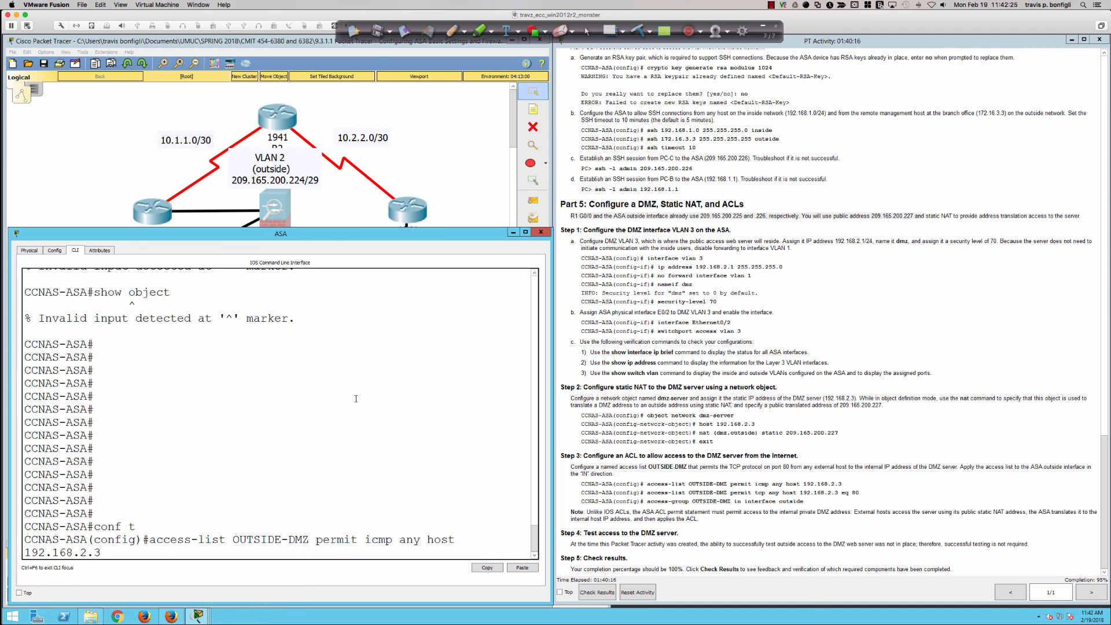
key(Return)
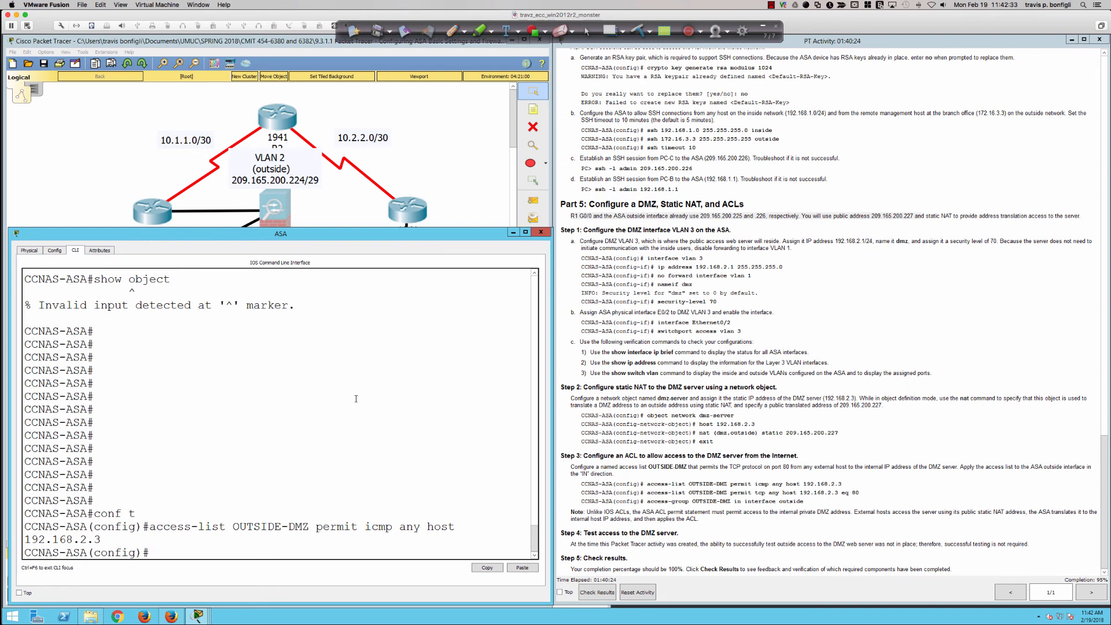
Add the web traffic entry access-list OUTSIDE-DMZ permit tcp any host 192.168.2.3 eq 80
text(access-list OUTSIDE-DM)
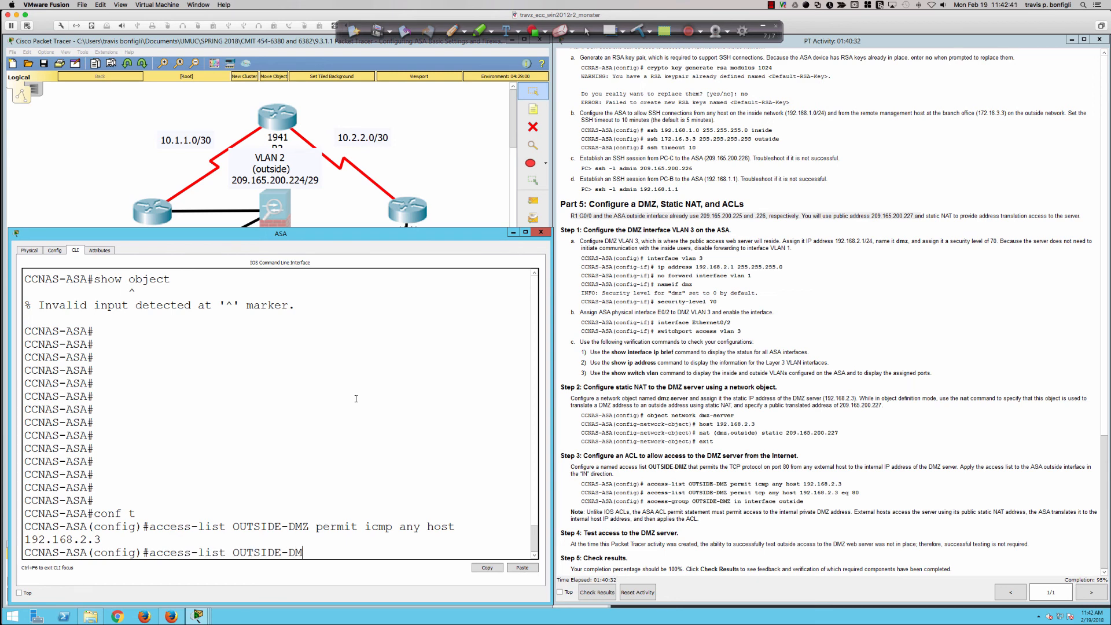
text(Z permit tcp any host 192)
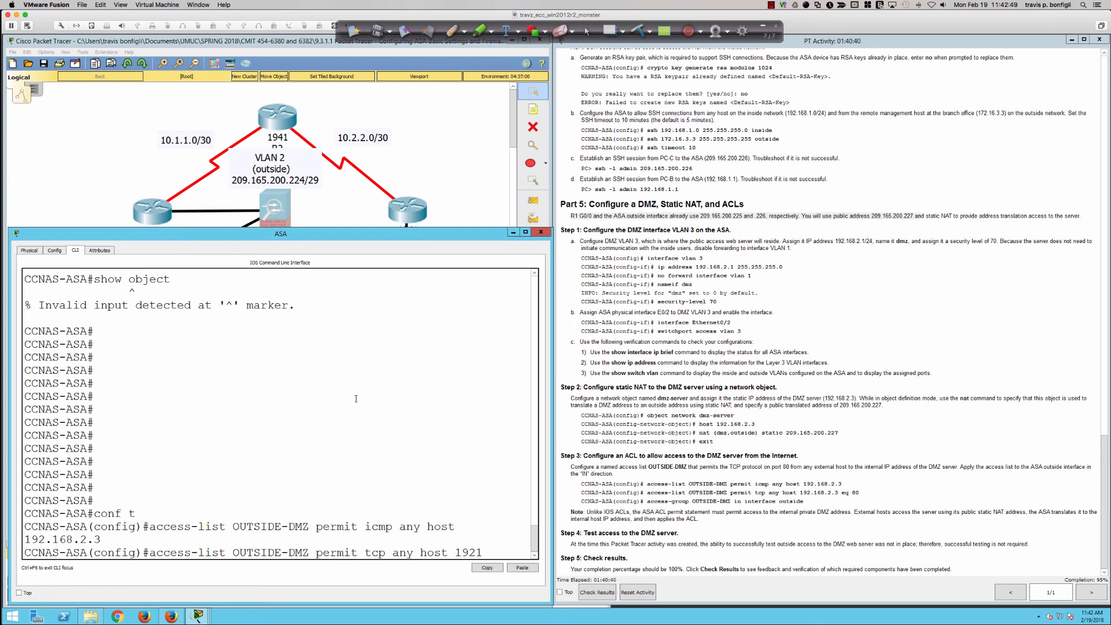
text(.168.2.3 e)
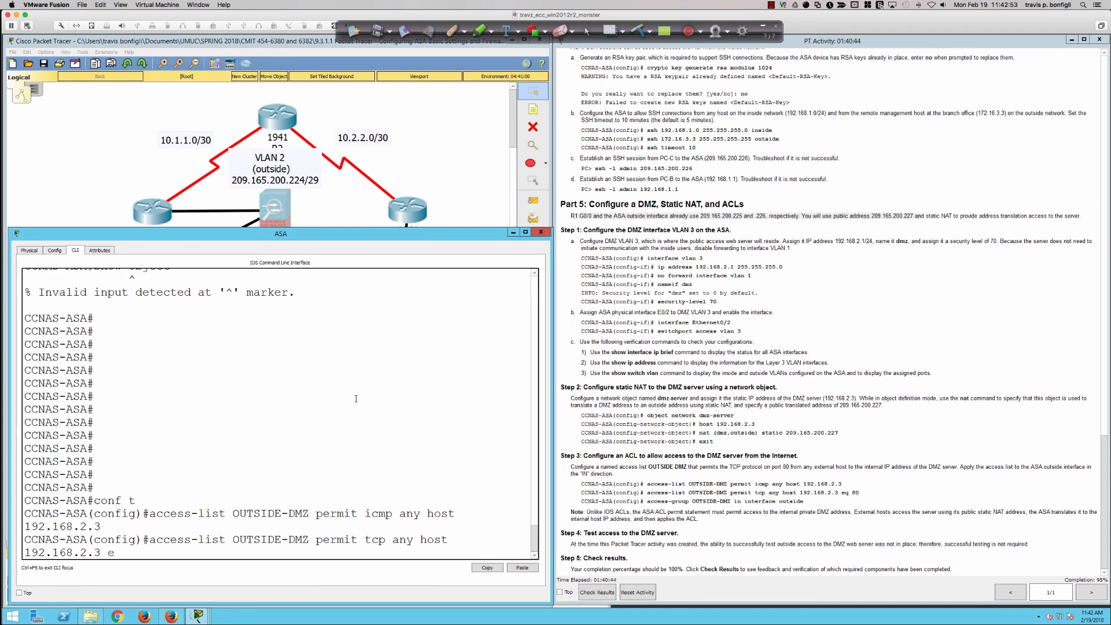
text(q 80)
key(Return)
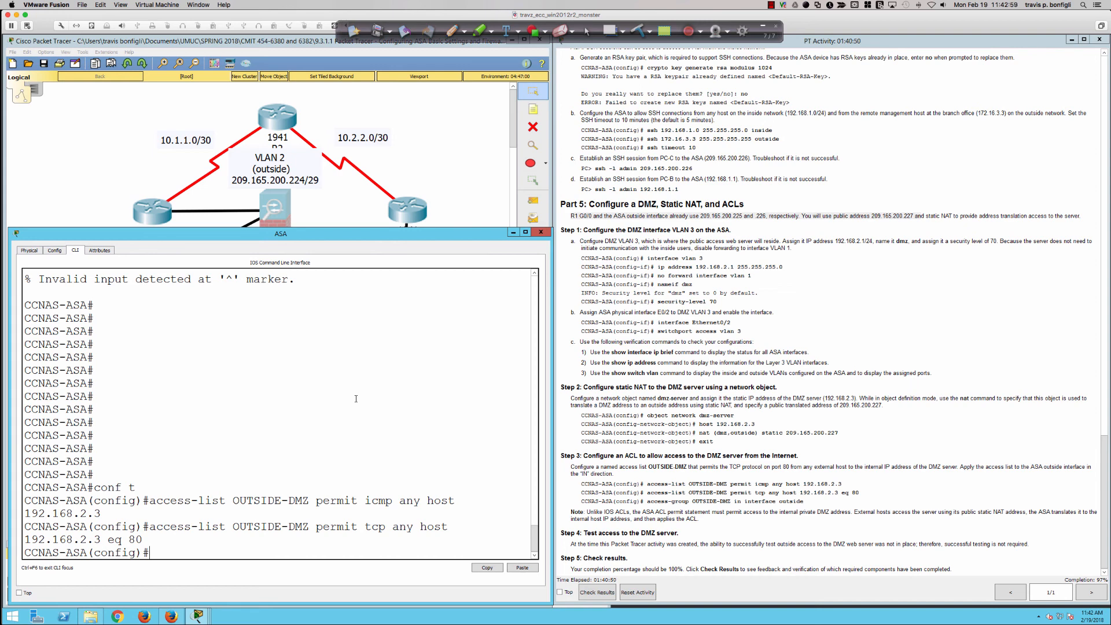
Write the command access-group OUTSIDE-DMZ in interface outside without executing it
text(access-group)
text(OUTSIDE-)
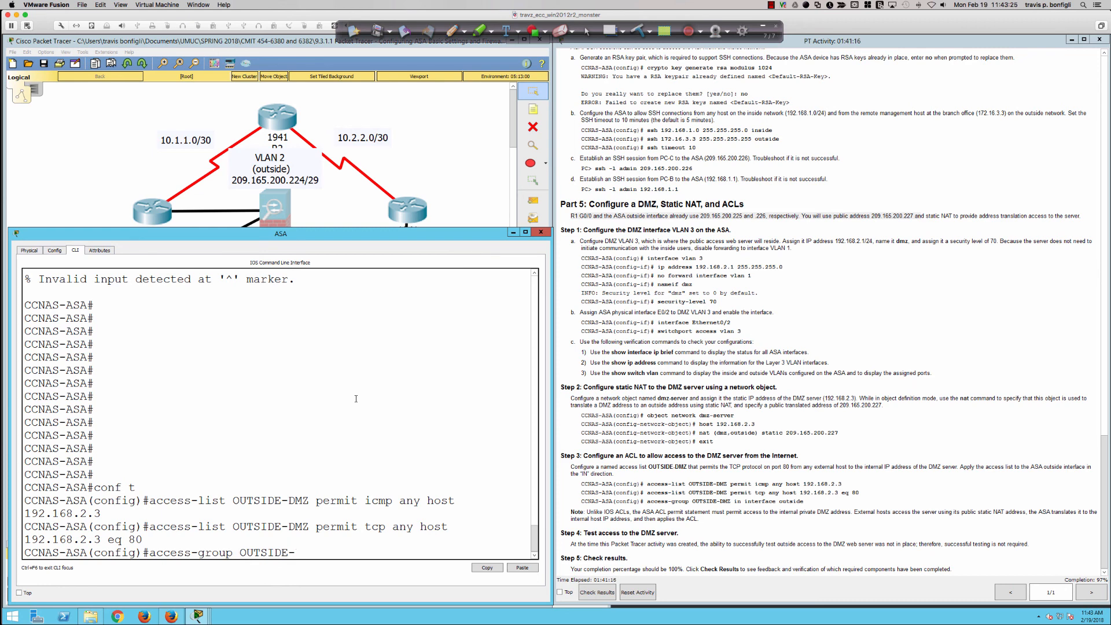
text(DMZ in inter)
key(Tab)
text(outside)
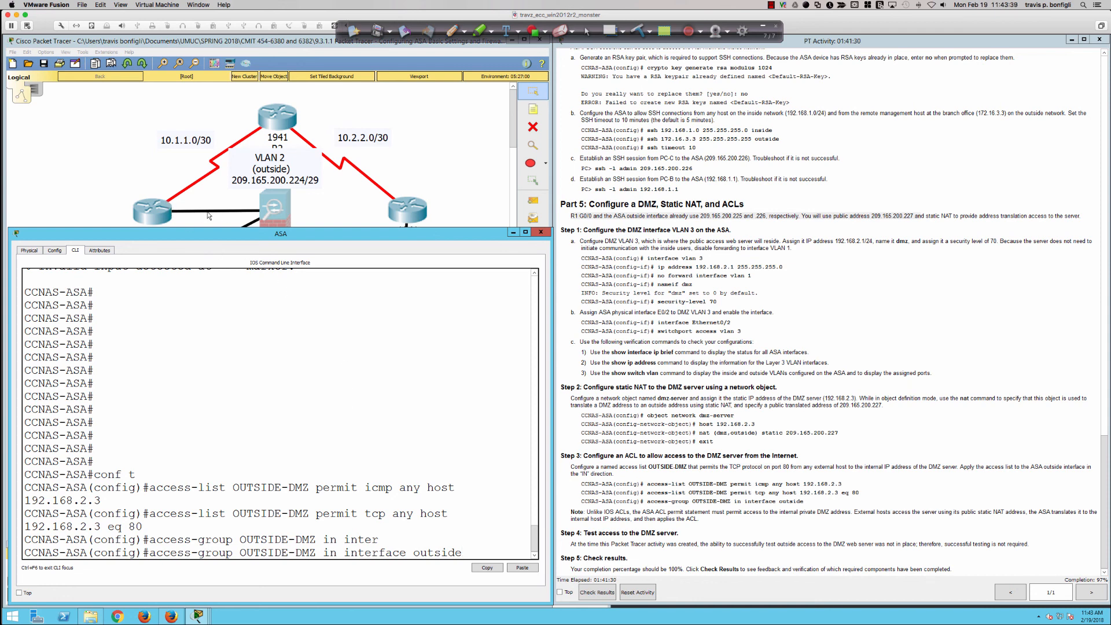
Illustrate the traffic directions at the ASA with pen arrows labelled IN and OUT, and clear the annotations
click(453, 30)
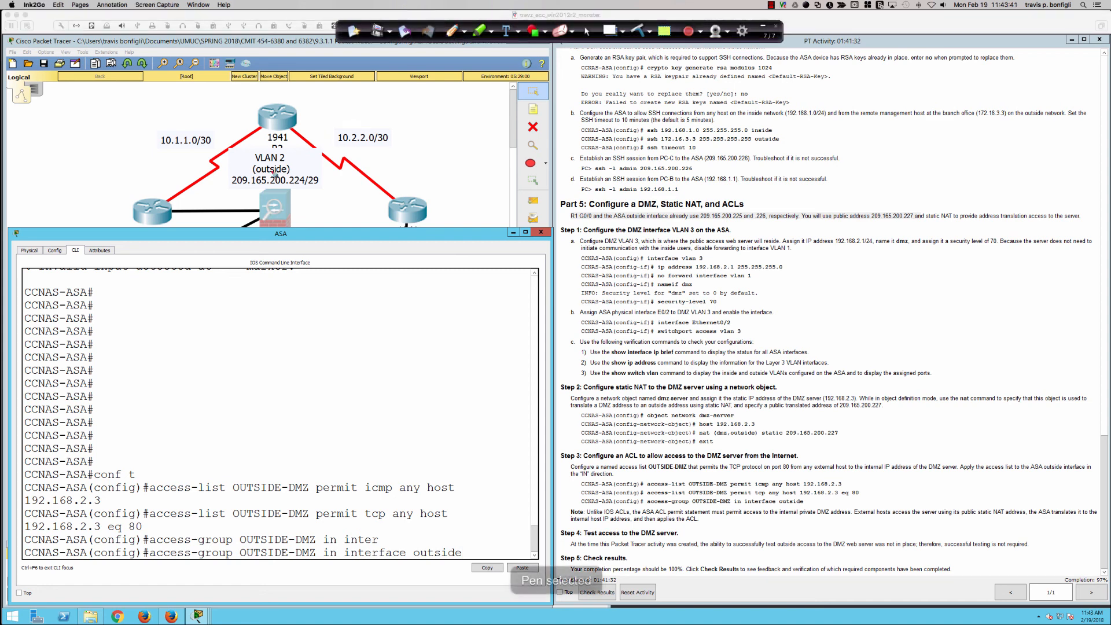
mouse_move(182, 208)
mouse_down()
mouse_move(254, 207)
mouse_move(242, 213)
mouse_move(277, 221)
mouse_move(263, 208)
mouse_move(281, 225)
mouse_move(315, 198)
mouse_up()
mouse_move(215, 192)
mouse_down()
mouse_move(240, 199)
mouse_move(241, 181)
mouse_up()
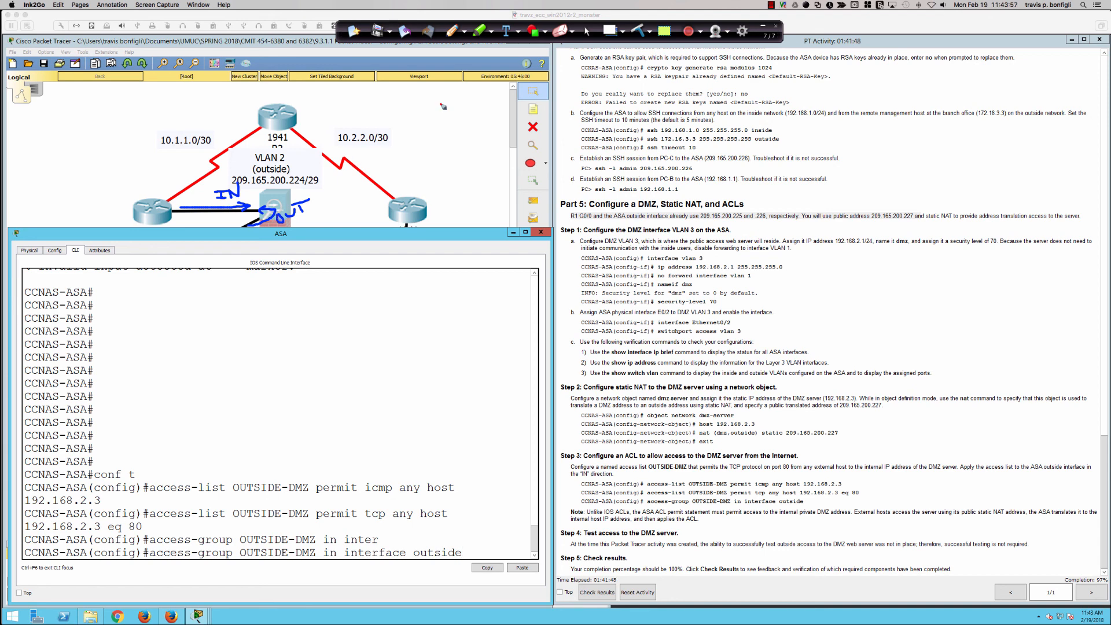
click(636, 29)
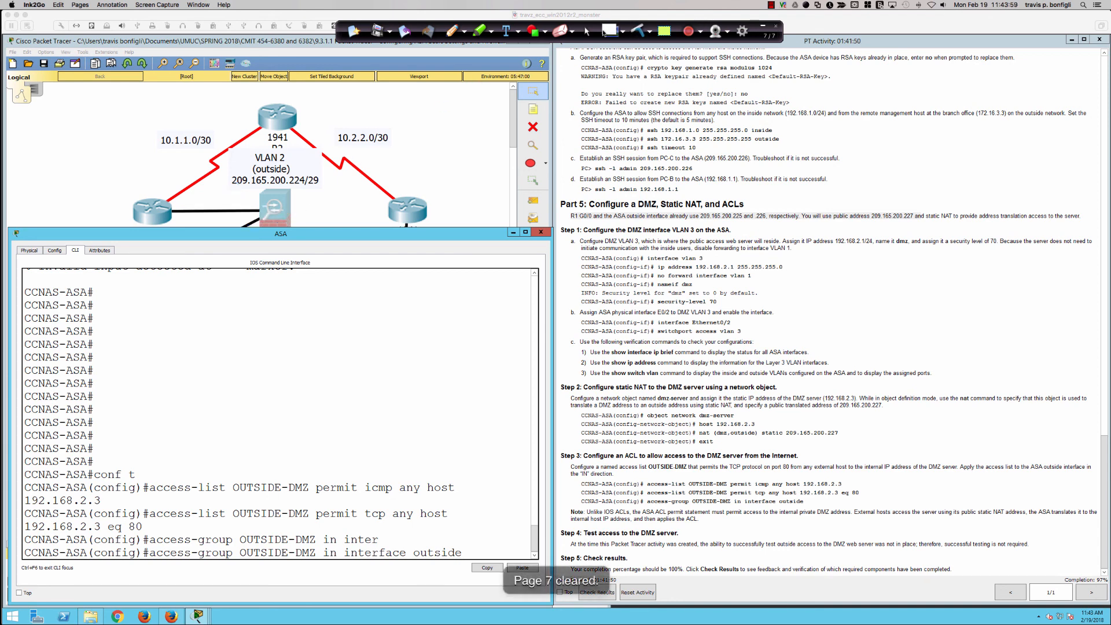
click(587, 35)
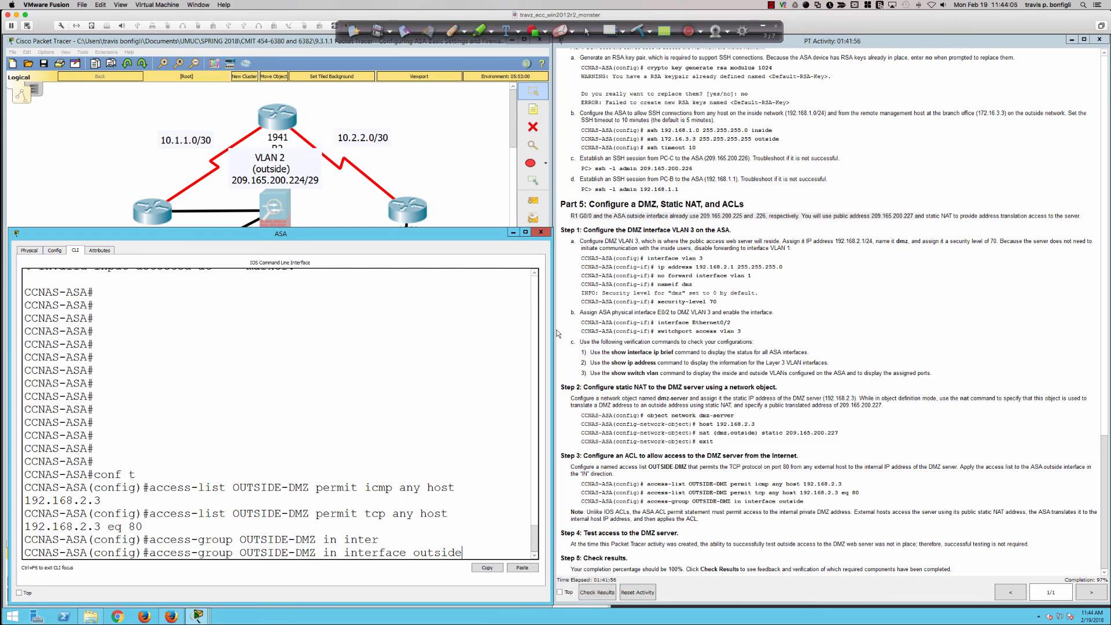
Execute the pending access-group command and highlight the Step 3 note comparing ASA and IOS ACLs while reading it
key(Return)
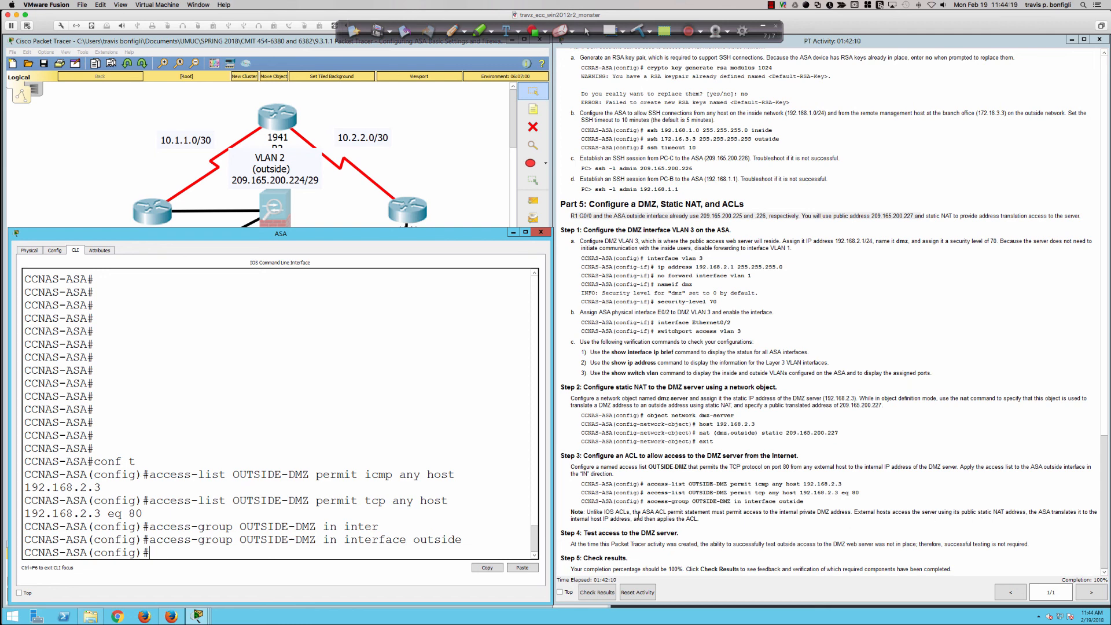
drag(582, 511, 713, 522)
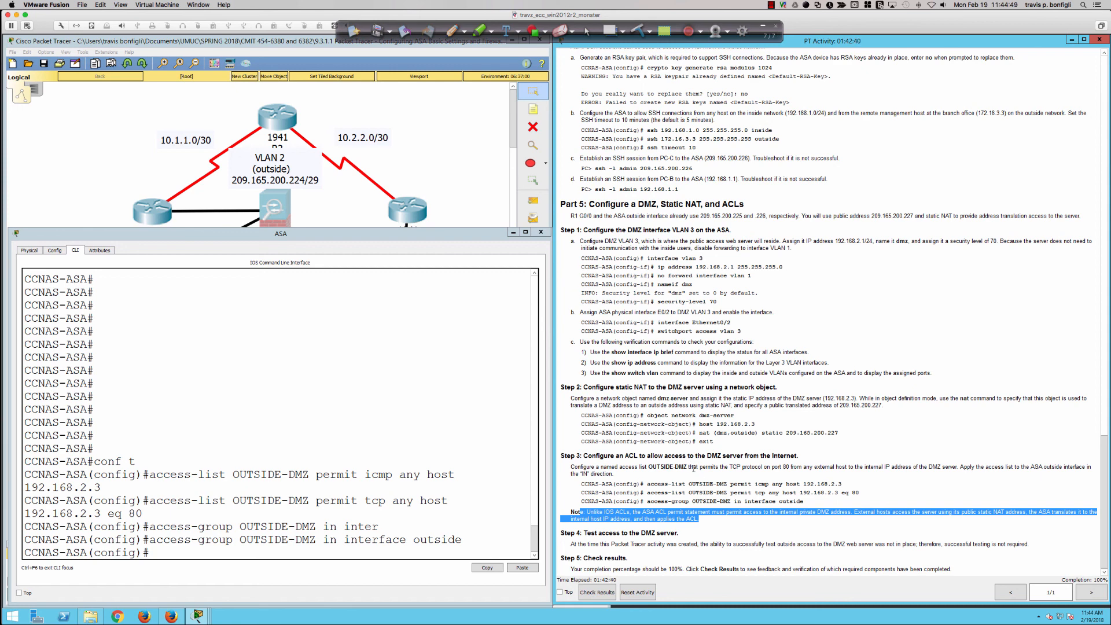
click(703, 532)
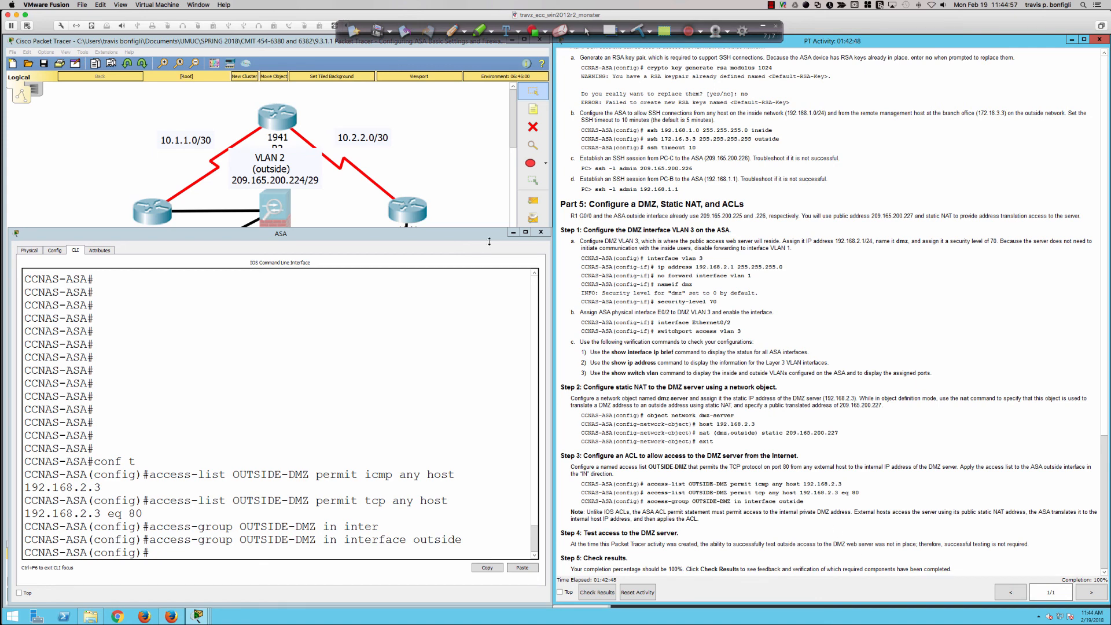
Test outside access to the DMZ server by pinging 209.165.200.227 twice from PC-C's command prompt
click(540, 231)
click(412, 352)
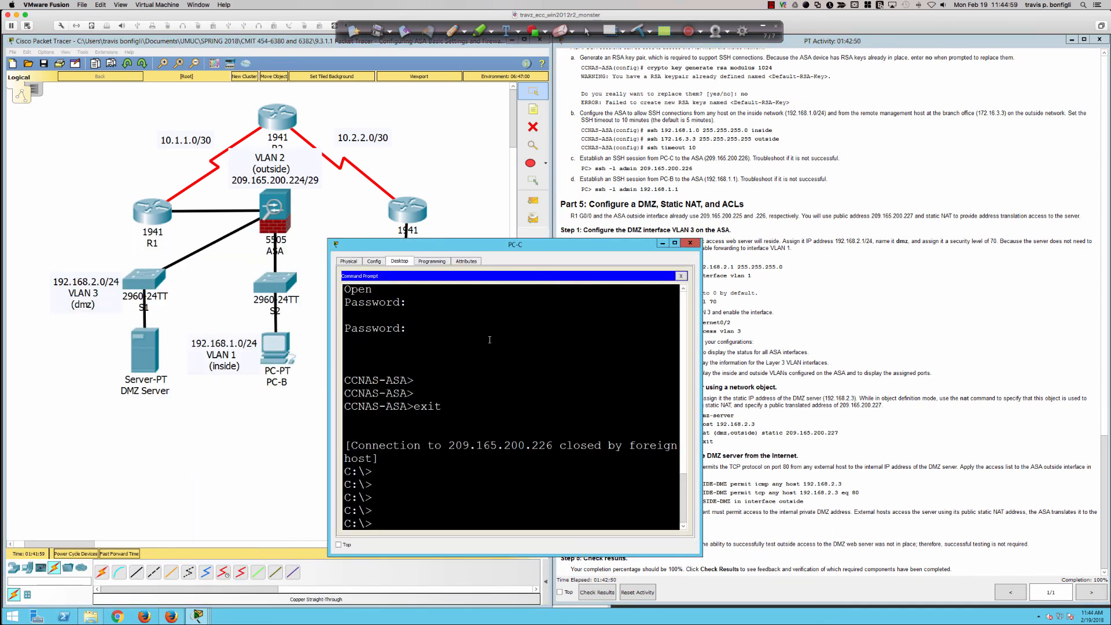
key(Return)
key(Return)
text(2)
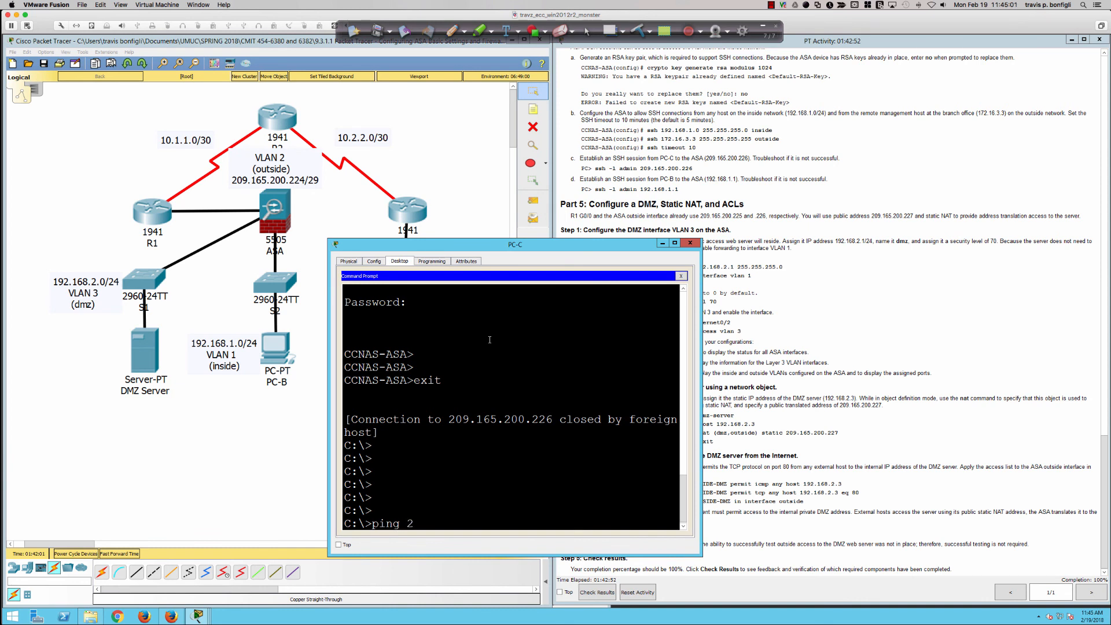
text(09.165.200.227)
key(Return)
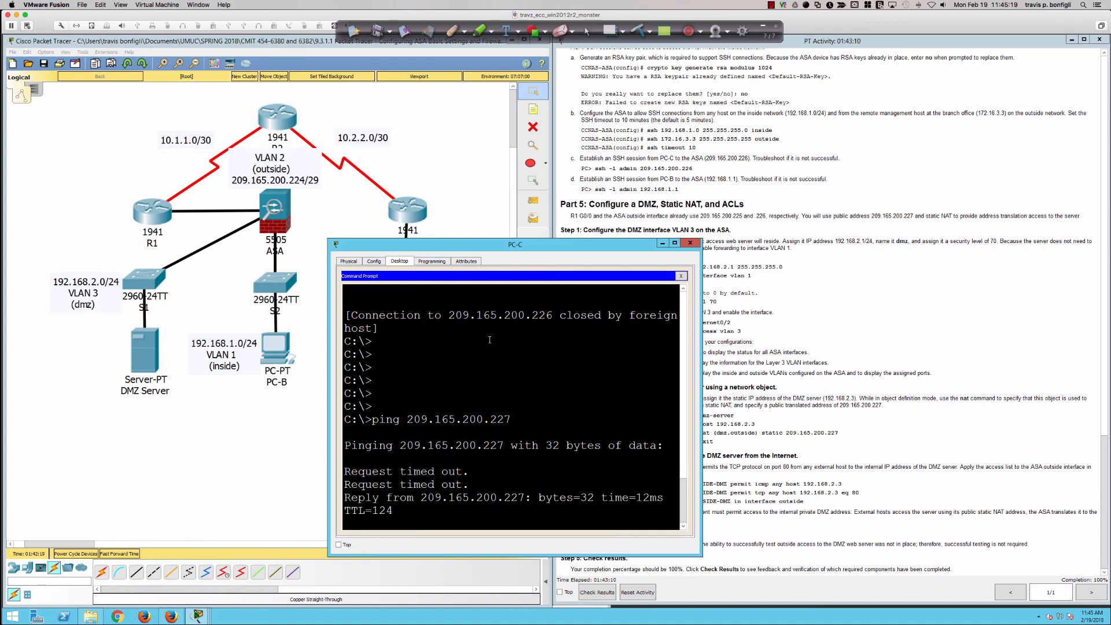
key(Up)
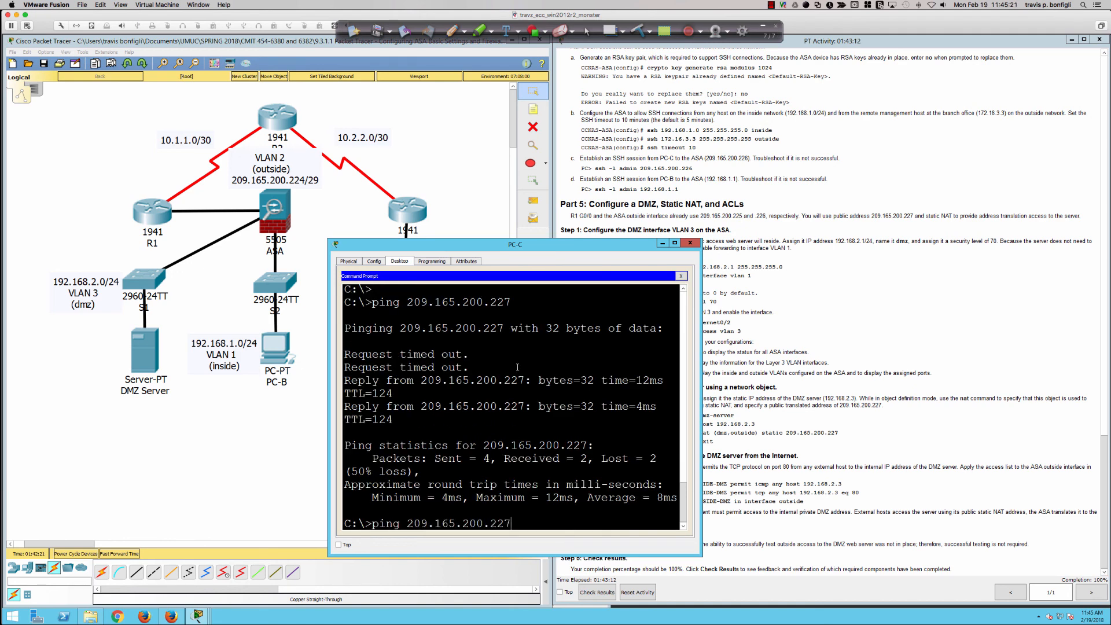
key(Return)
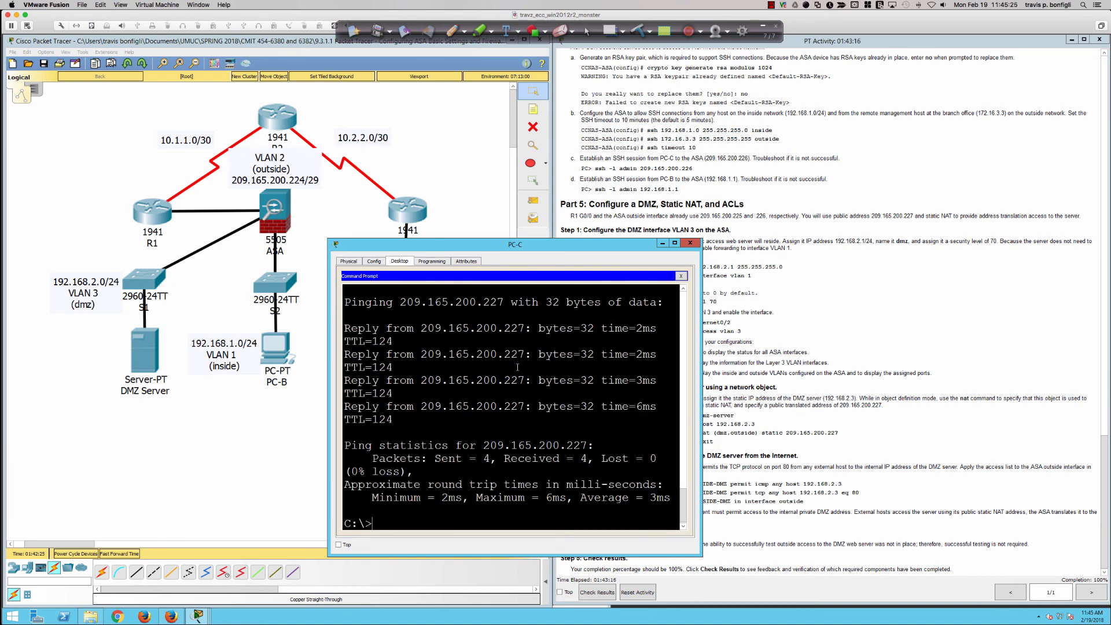
Leave configuration mode on the ASA and display its address translation table with sh xlate
click(284, 206)
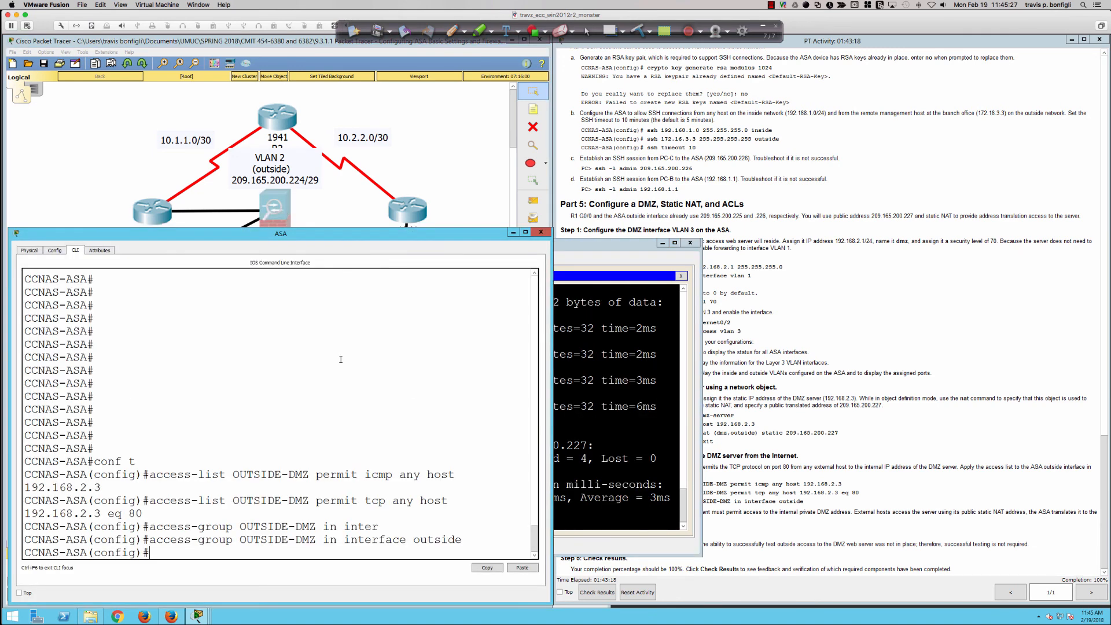
text(end)
key(Return)
key(Return)
key(Return)
key(Return)
key(Return)
key(Return)
text(s)
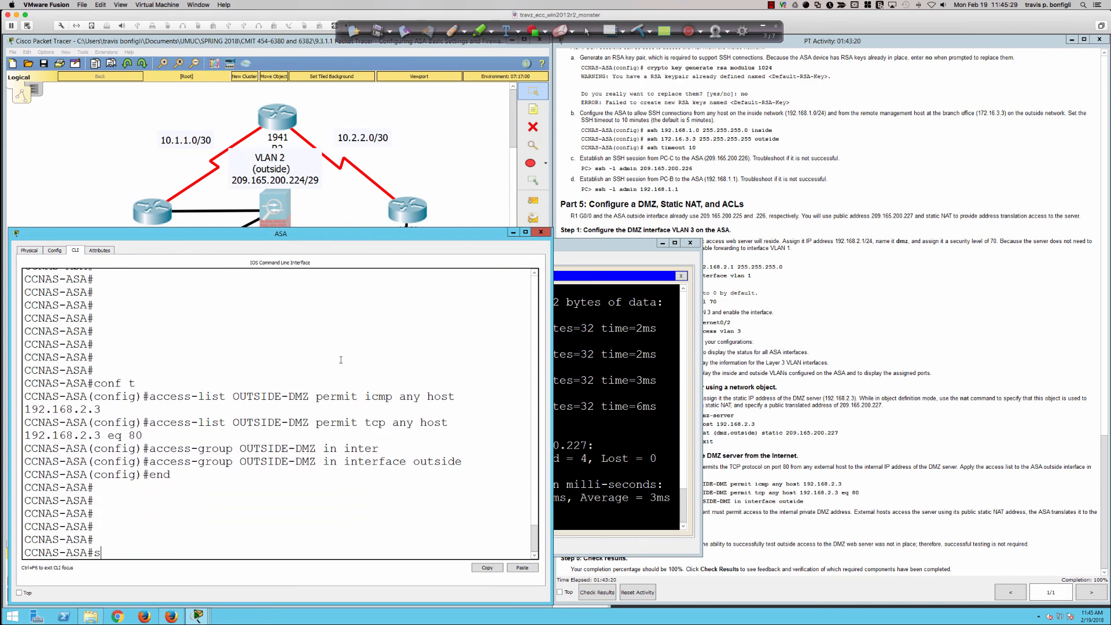
text(h xlate)
key(Return)
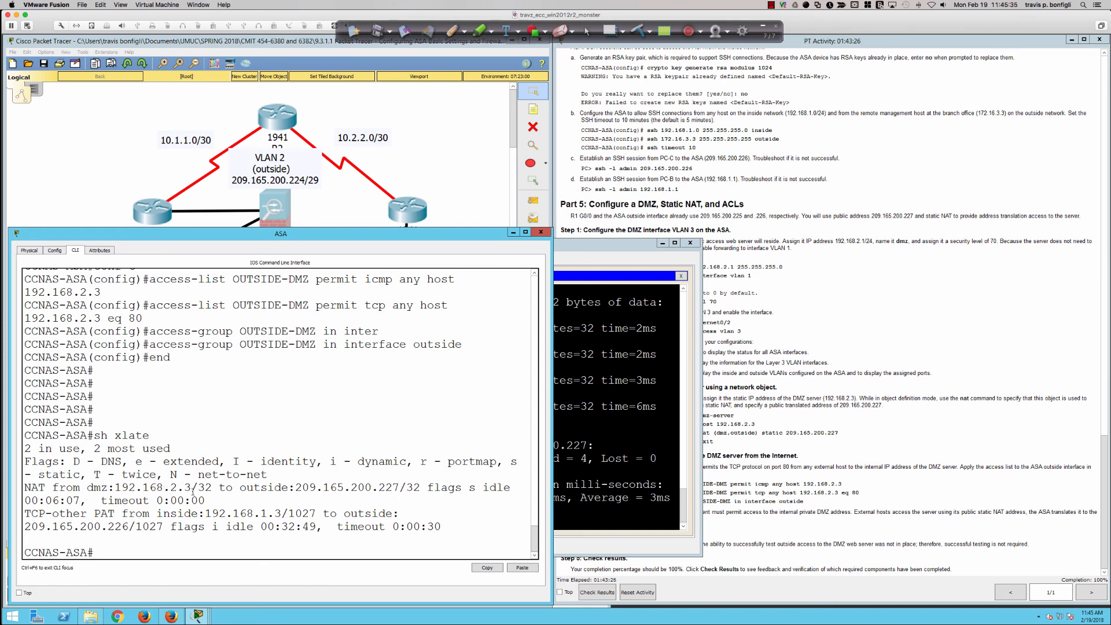
Highlight the dmz static NAT entry, the flags legend and the inside PAT entry with its port, and return to the activity instructions
drag(87, 487, 250, 498)
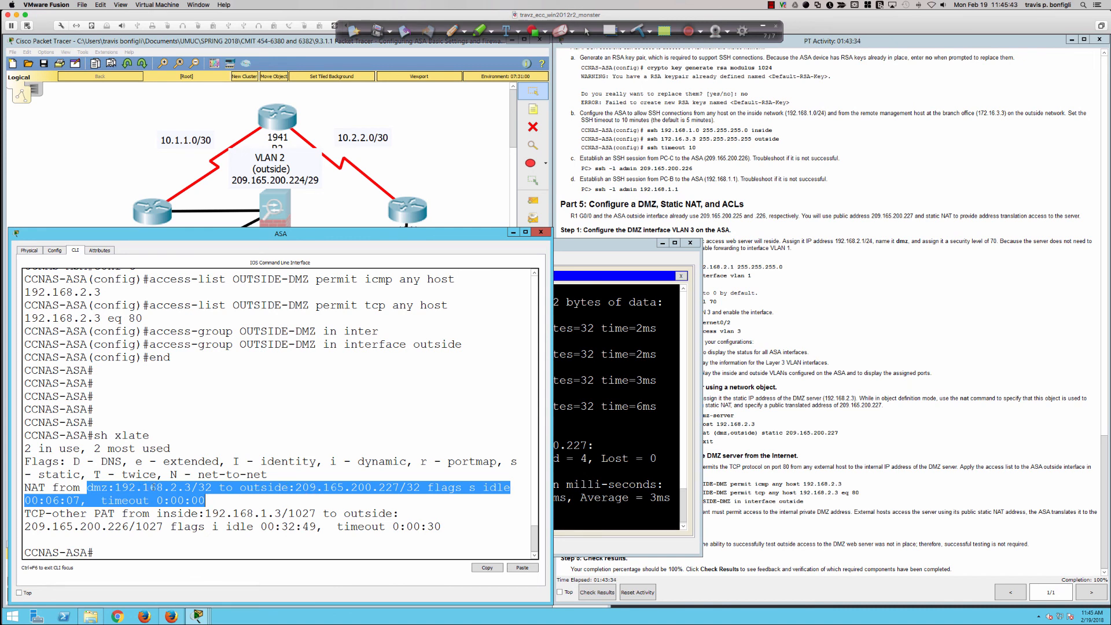
click(257, 499)
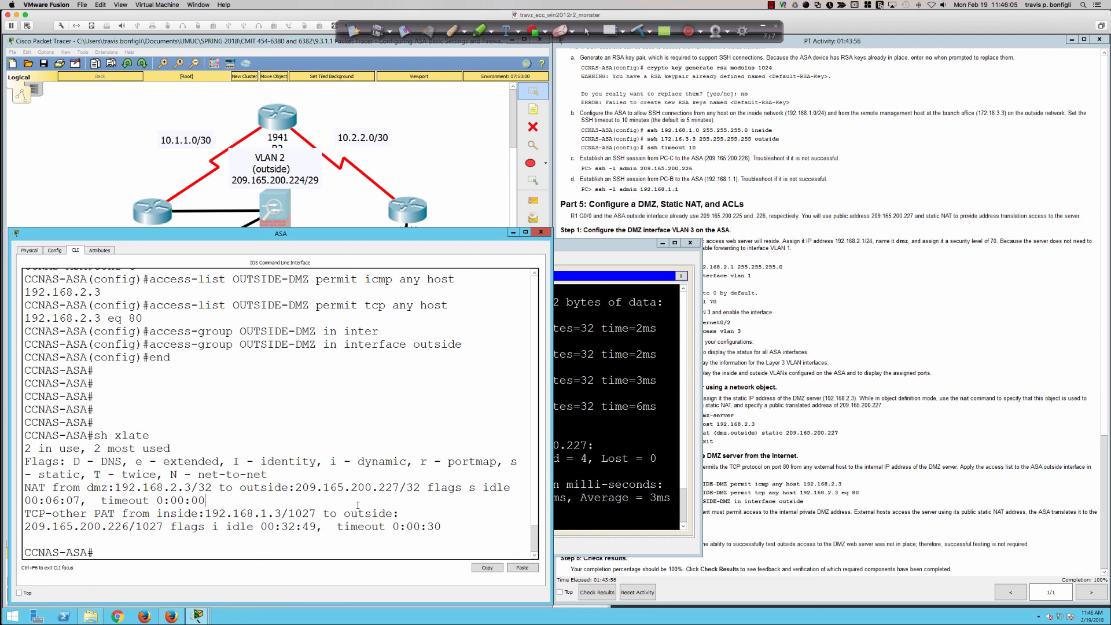
drag(469, 487, 518, 472)
click(466, 528)
drag(197, 514, 438, 532)
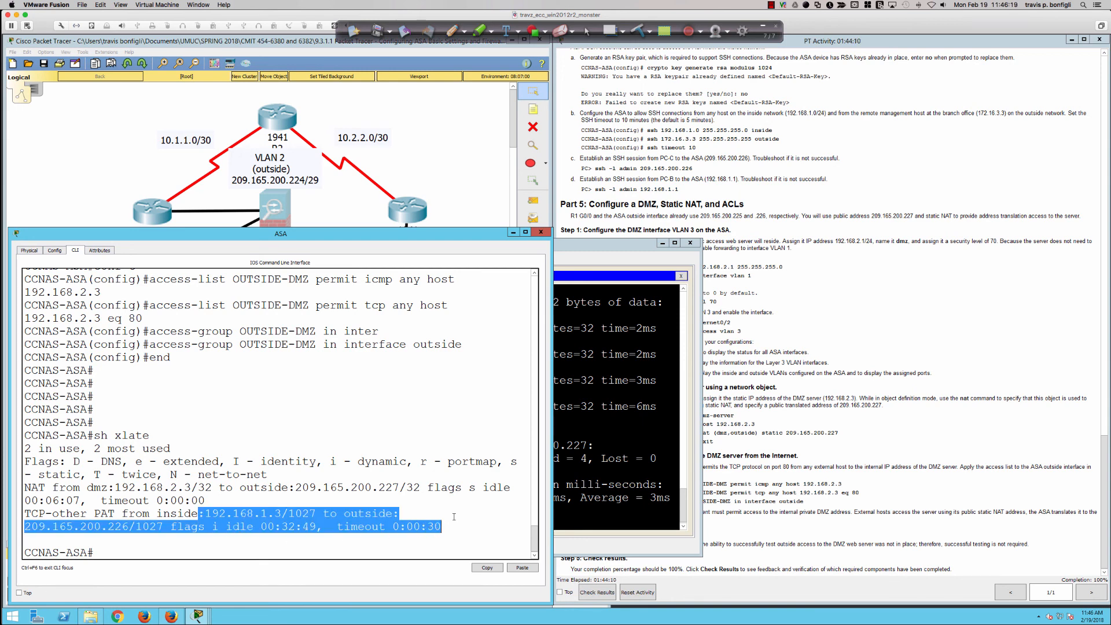
click(453, 516)
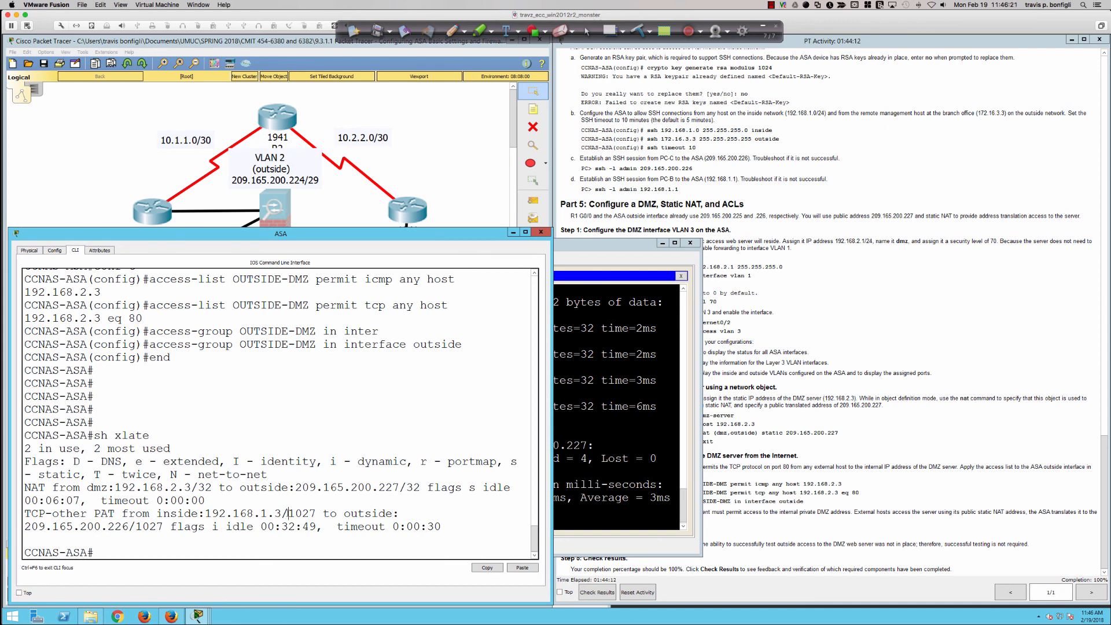
drag(288, 513, 317, 513)
click(438, 526)
click(706, 560)
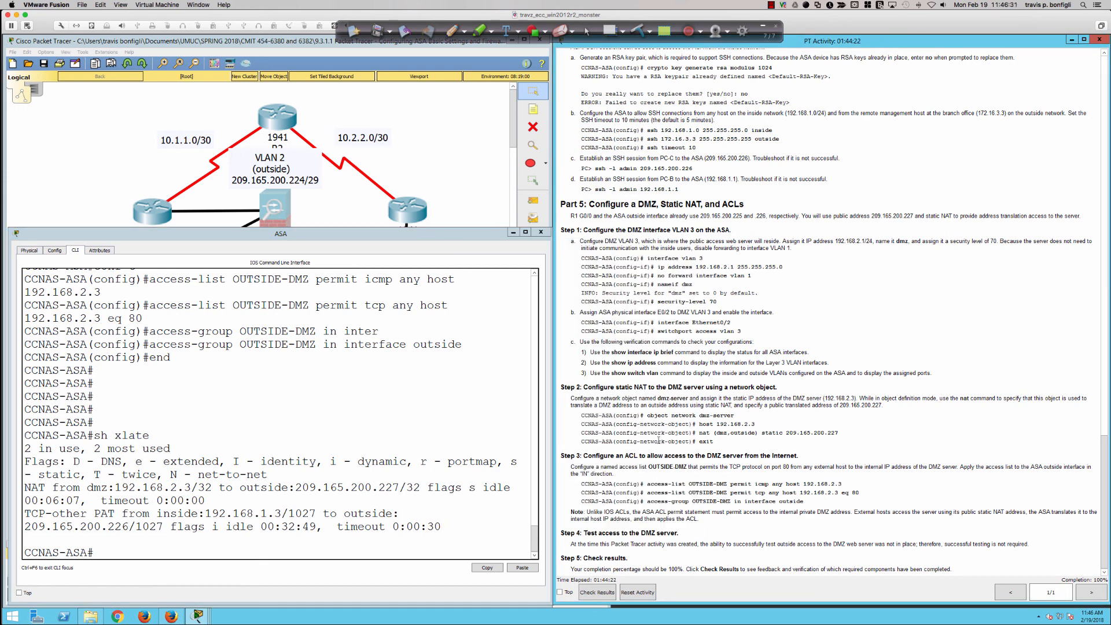
Switch to the Brave browser and look through the YouTube list of Cisco Adaptive Security Appliance tutorial videos
key(super+Tab)
key(super+Tab)
key(super+Tab)
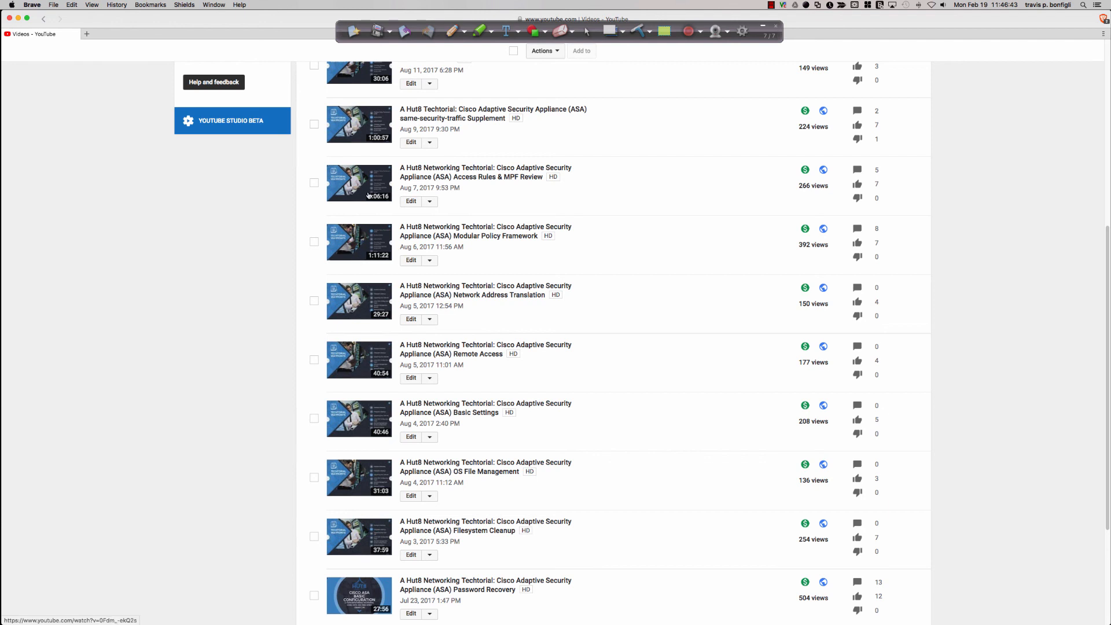
scroll(368, 191, up, 1)
scroll(368, 191, up, 1)
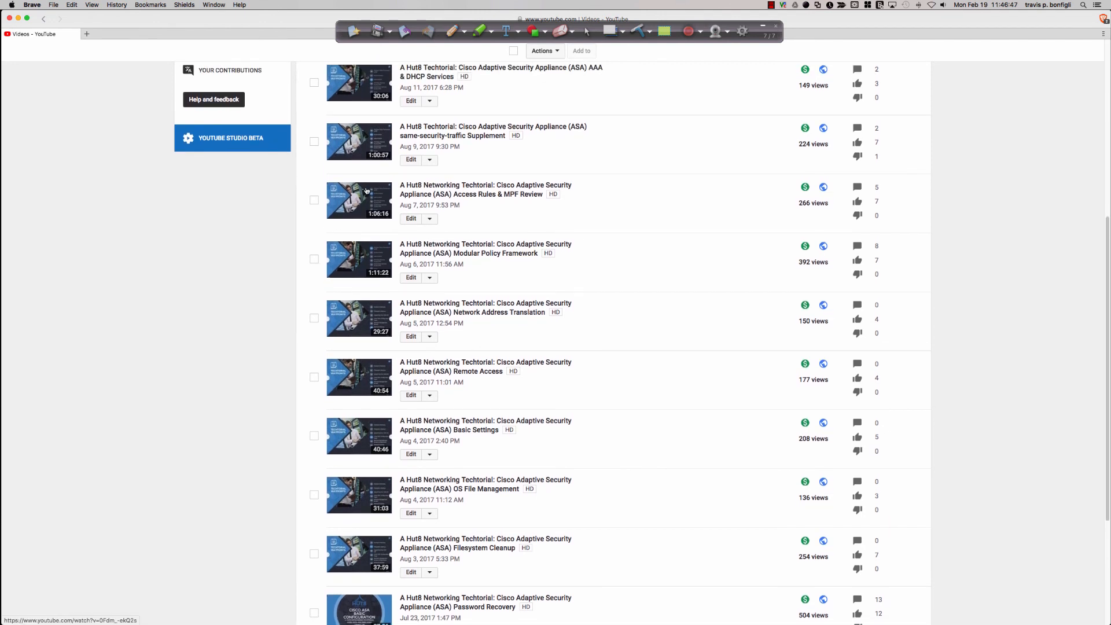
scroll(366, 190, down, 2)
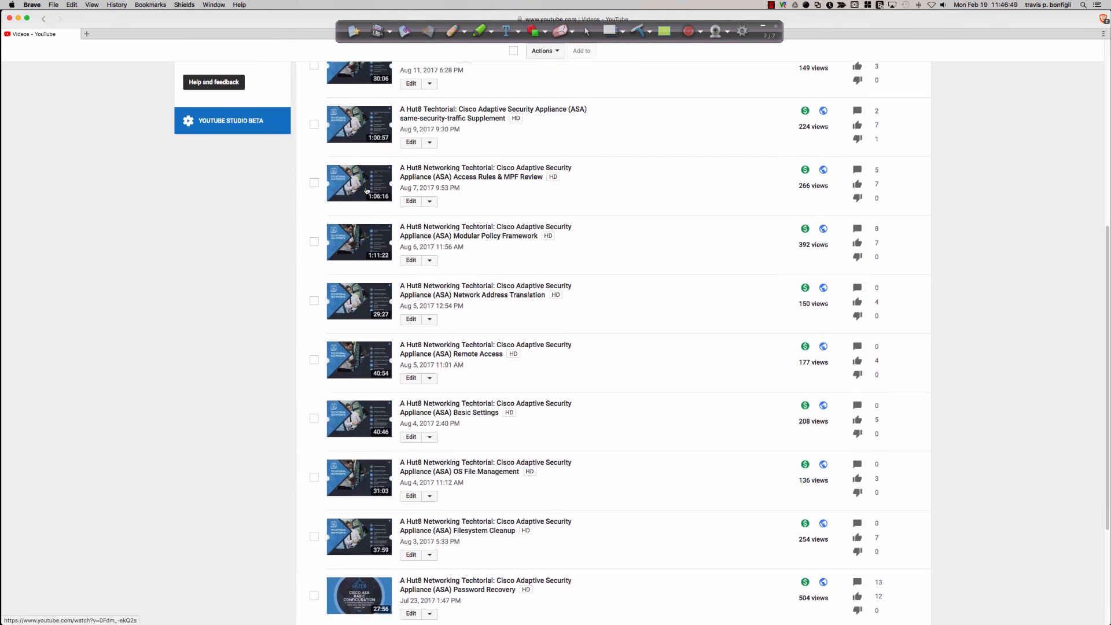
scroll(366, 190, up, 1)
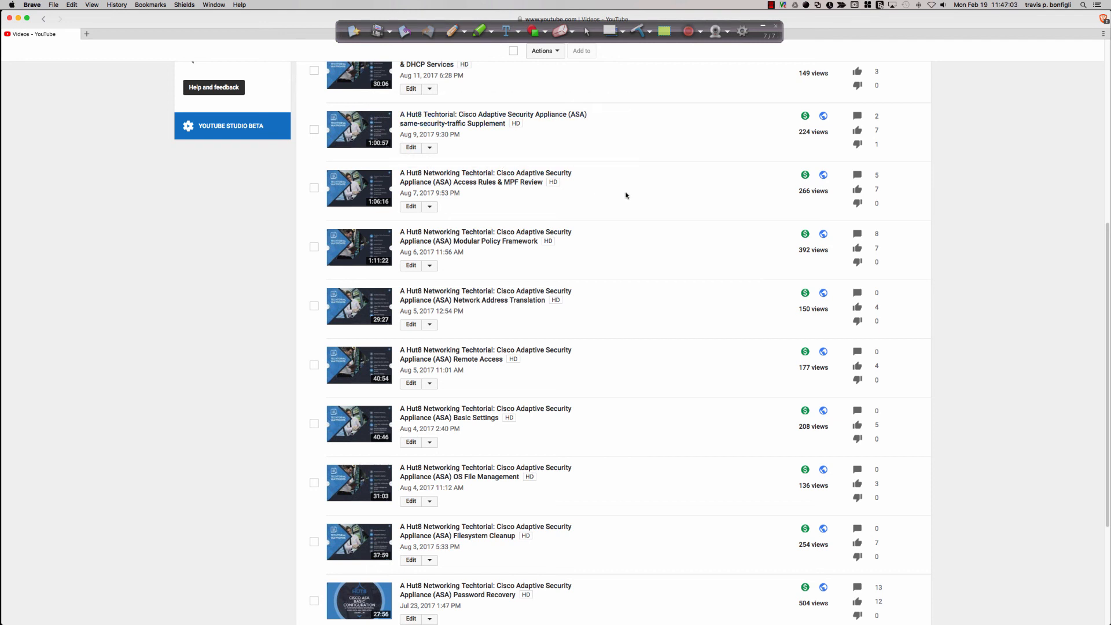
Switch from the browser to the presentation's Packet Tracer 9.3.1.1 title slide
key(super+Tab)
key(super+Tab)
key(super+Tab)
key(super+Tab)
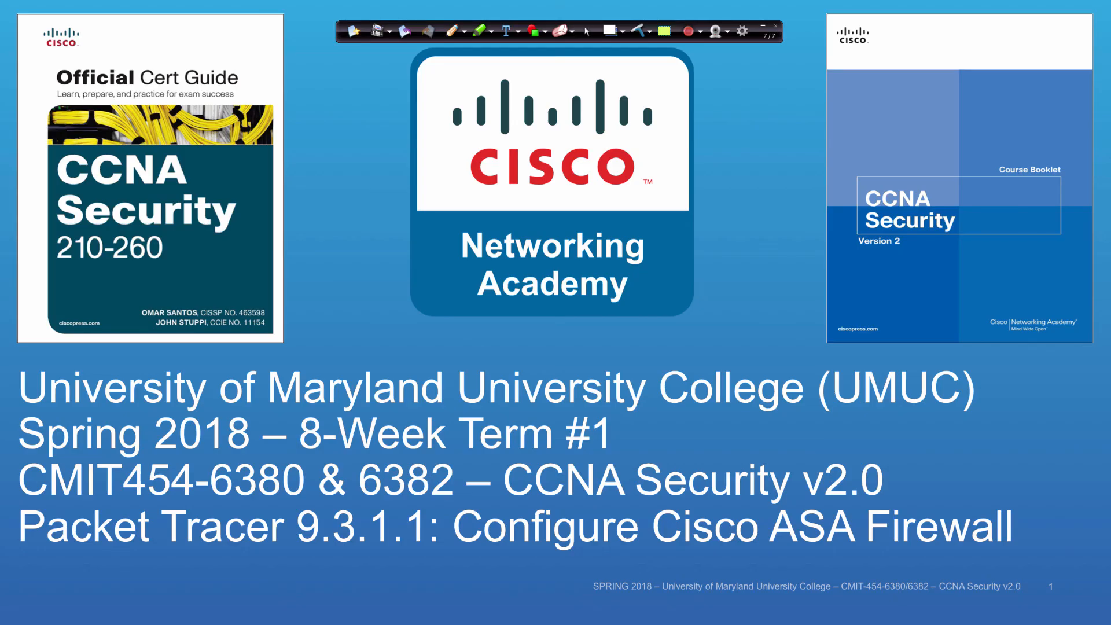